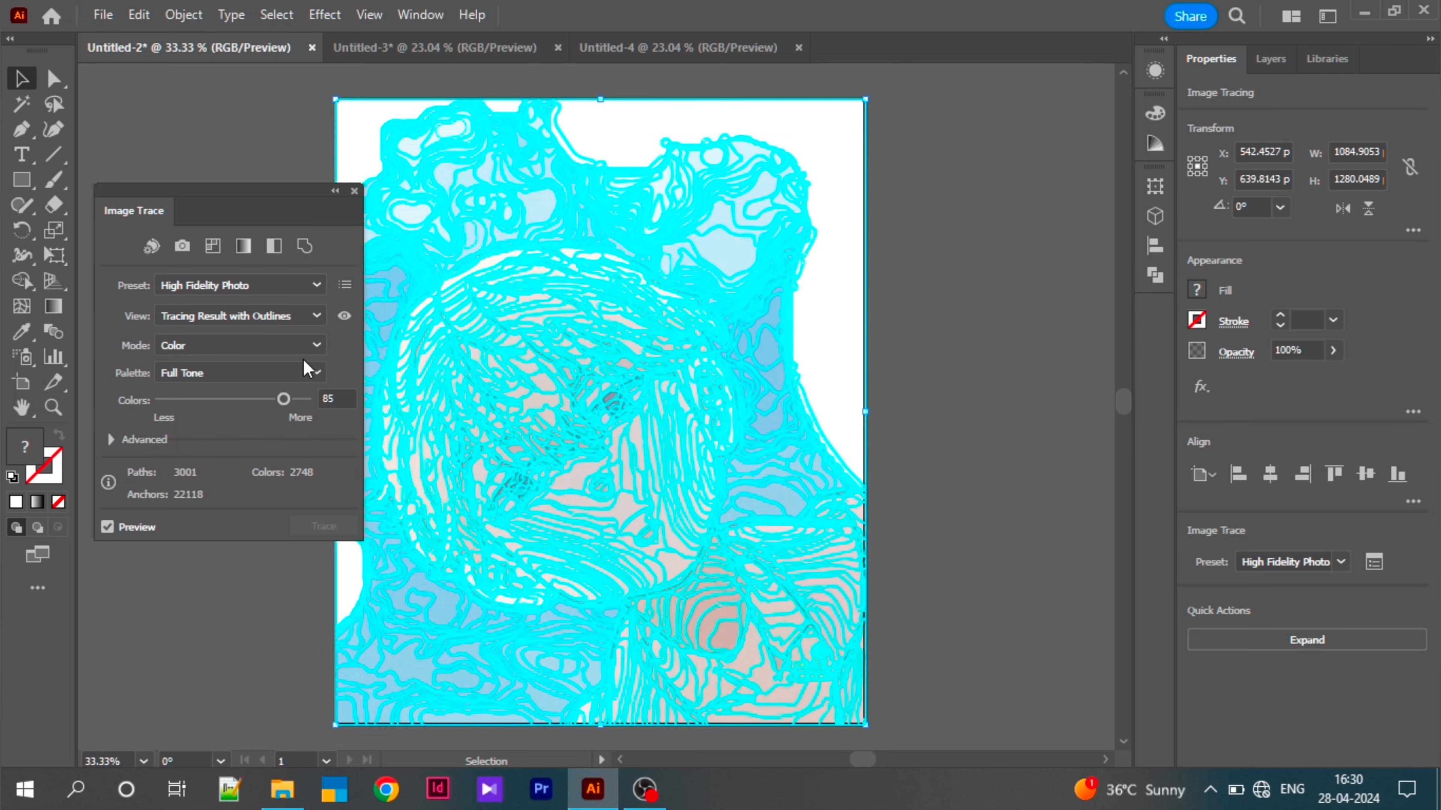
Step: Cycle the image trace view through Outlines and Outlines with Source Image, ending on Tracing Result
{"action": "left_click", "coordinate": [302, 317]}
{"action": "left_click", "coordinate": [273, 384]}
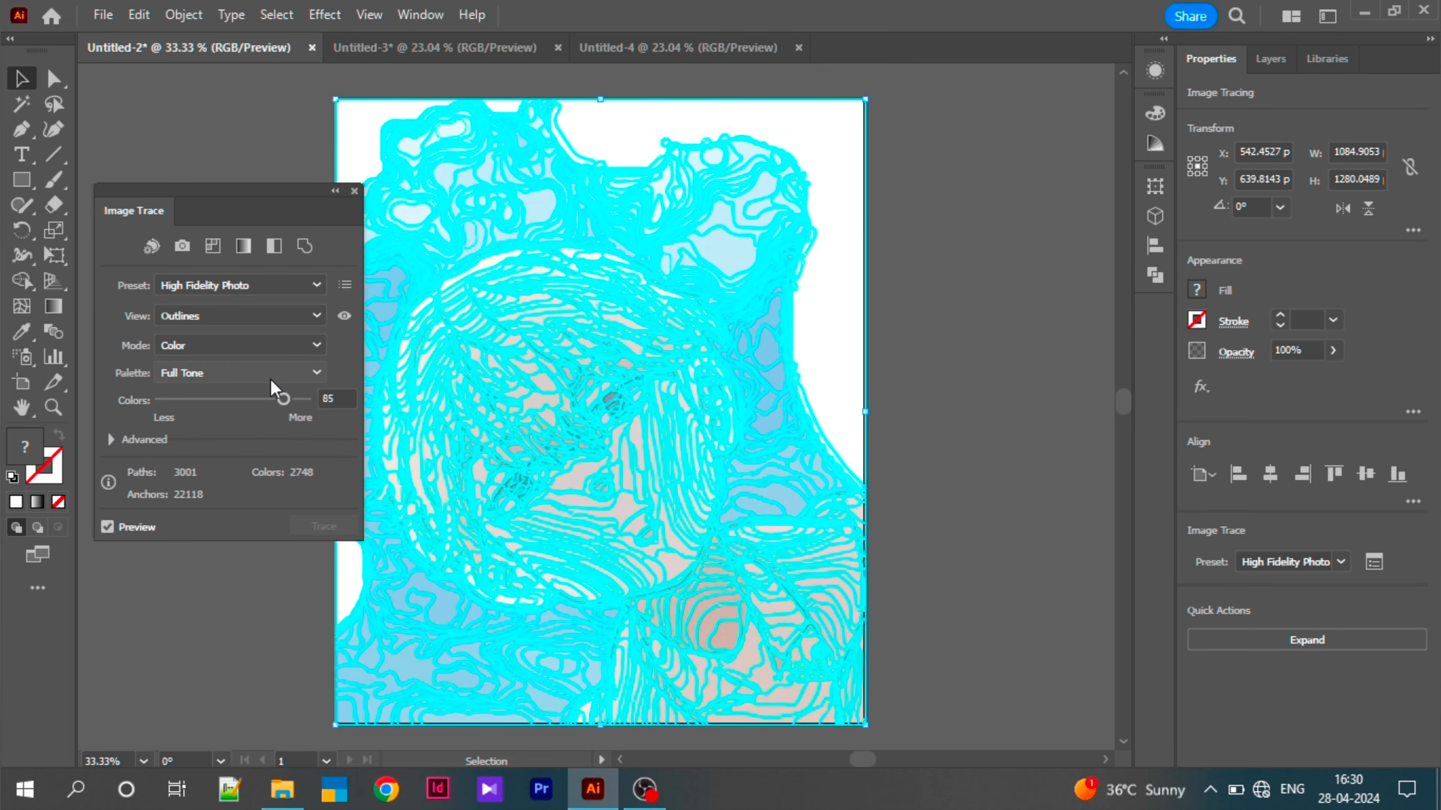
{"action": "left_click", "coordinate": [318, 316]}
{"action": "left_click", "coordinate": [291, 408]}
{"action": "left_click", "coordinate": [318, 317]}
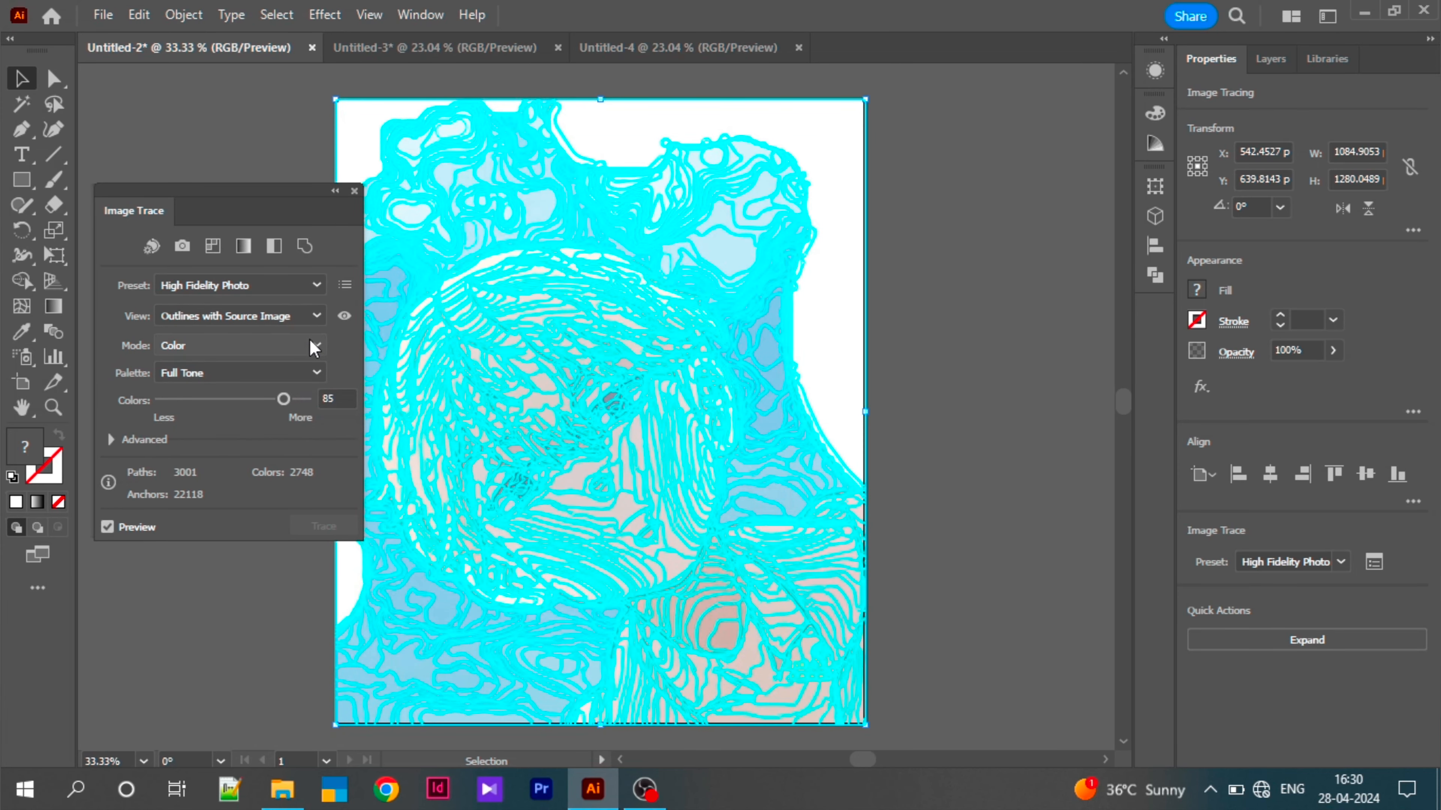
{"action": "left_click", "coordinate": [272, 341]}
Step: Set the trace's advanced options to 86% paths, 94% corners and 18 px noise
{"action": "left_click", "coordinate": [111, 440]}
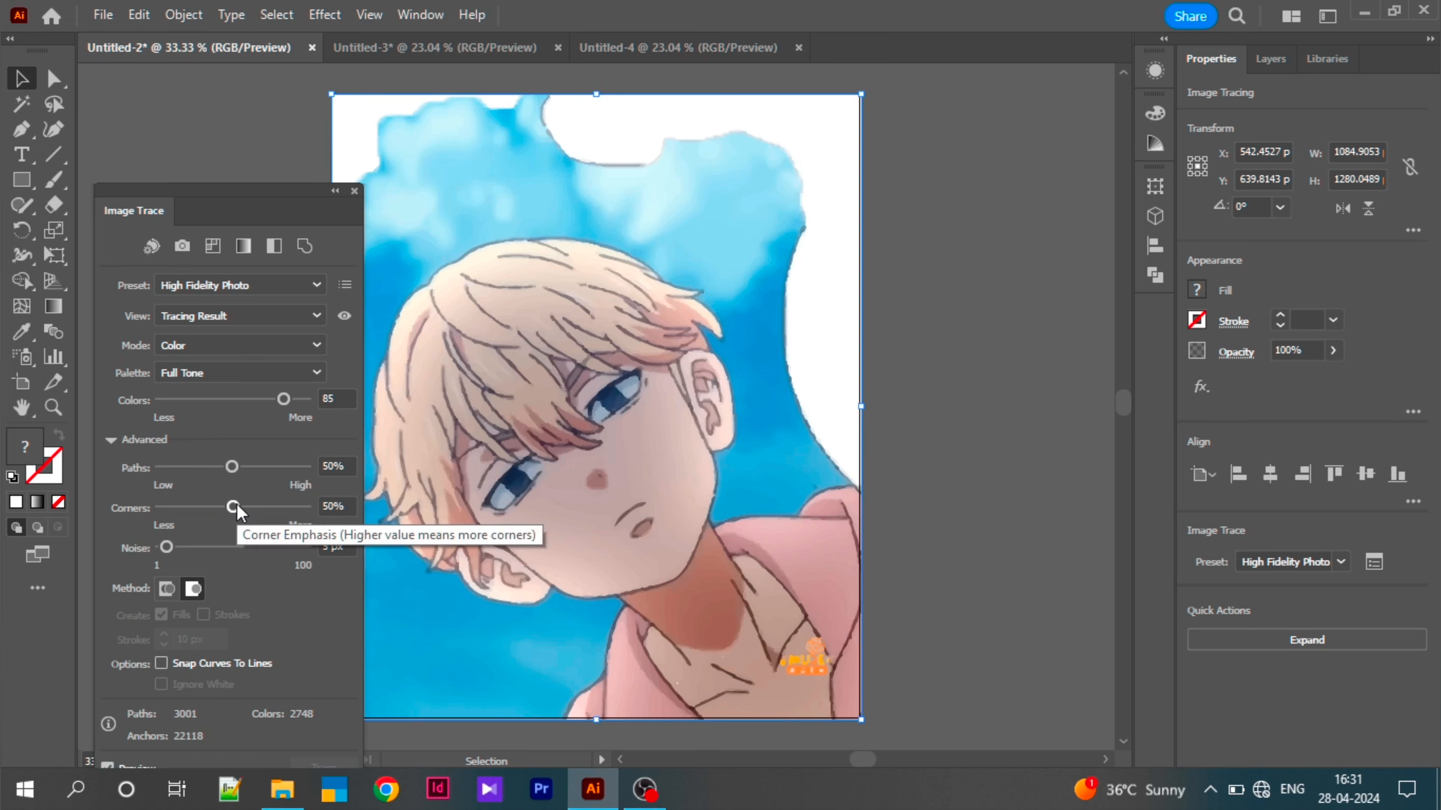
{"action": "mouse_move", "coordinate": [232, 466]}
{"action": "left_mouse_down"}
{"action": "mouse_move", "coordinate": [285, 467]}
{"action": "mouse_move", "coordinate": [236, 500]}
{"action": "left_mouse_up"}
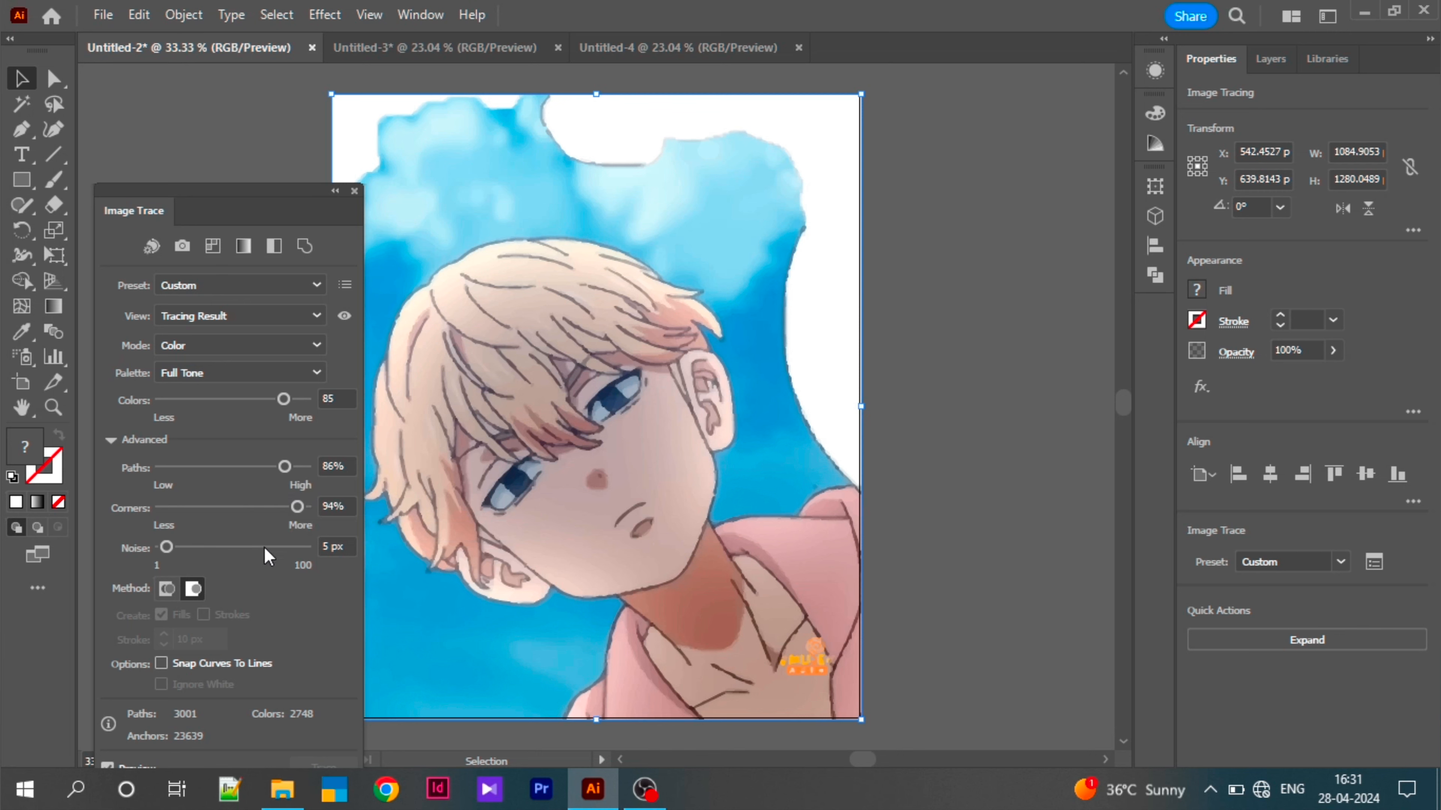
{"action": "left_click_drag", "start_coordinate": [166, 547], "coordinate": [185, 546]}
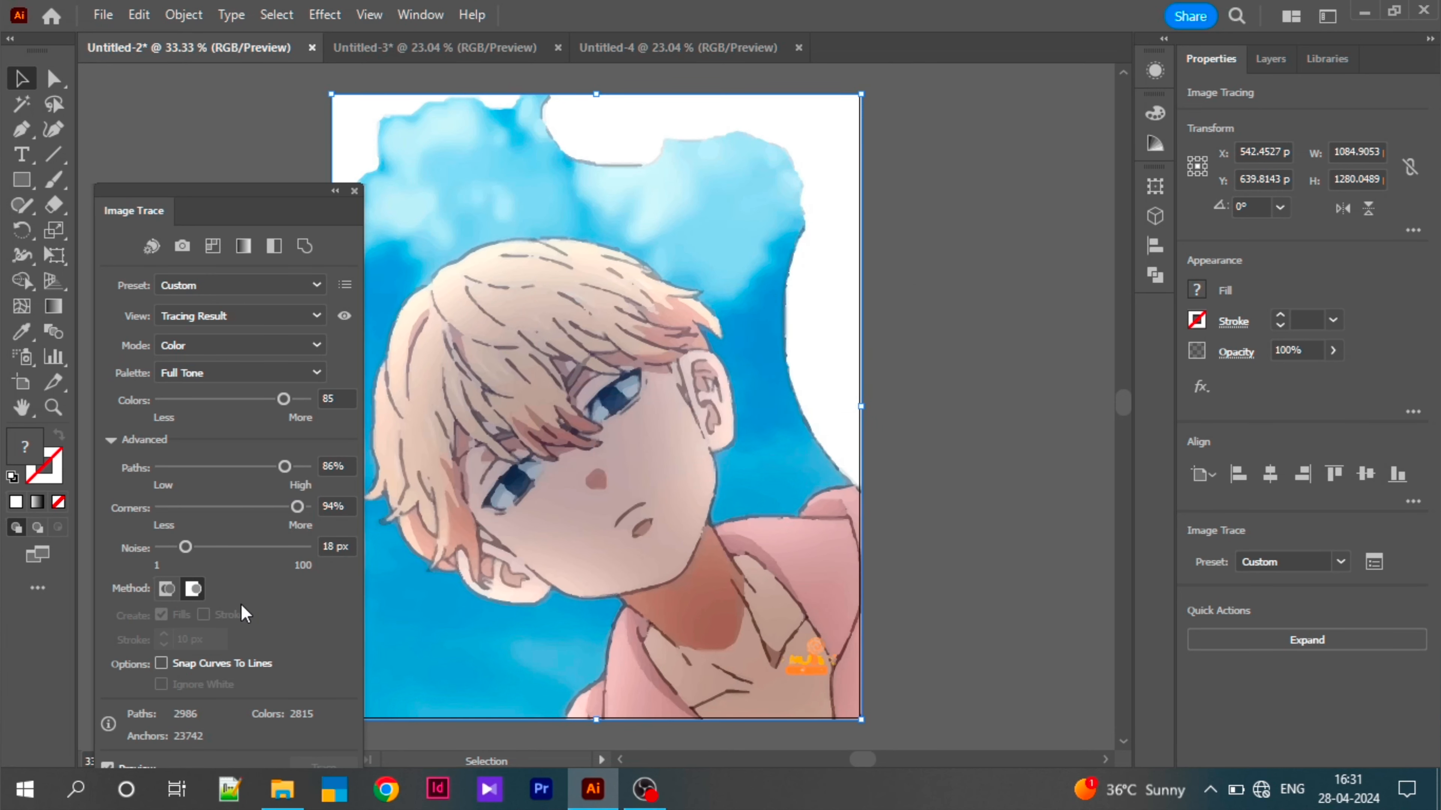
Step: Try the Outline, Black and White and other trace presets on the portrait, settle on High Color, and deselect the artwork
{"action": "left_click_drag", "start_coordinate": [254, 169], "coordinate": [237, 100]}
{"action": "left_click", "coordinate": [297, 150]}
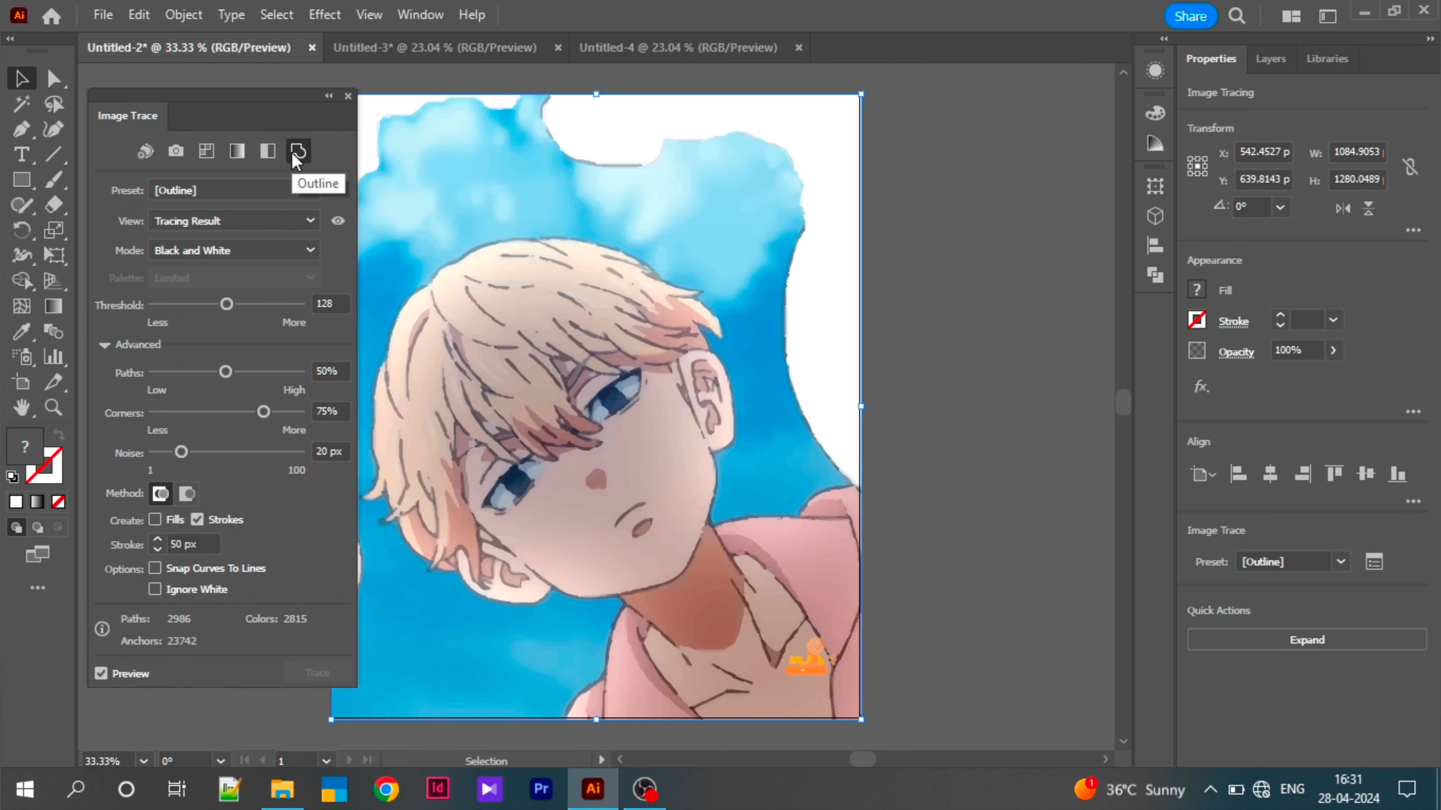
{"action": "left_click", "coordinate": [278, 152]}
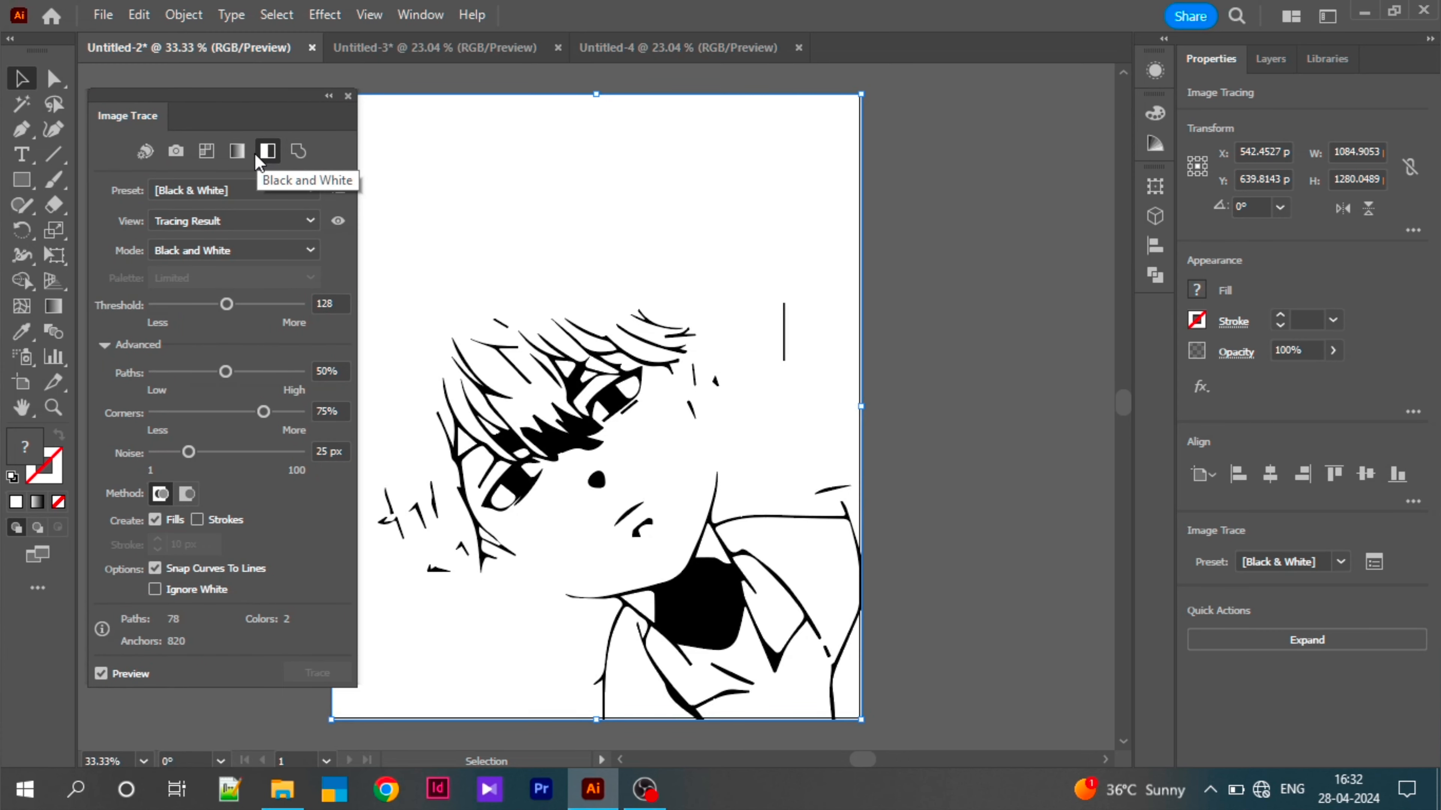
{"action": "left_click", "coordinate": [233, 153]}
{"action": "left_click", "coordinate": [207, 153]}
{"action": "left_click", "coordinate": [168, 152]}
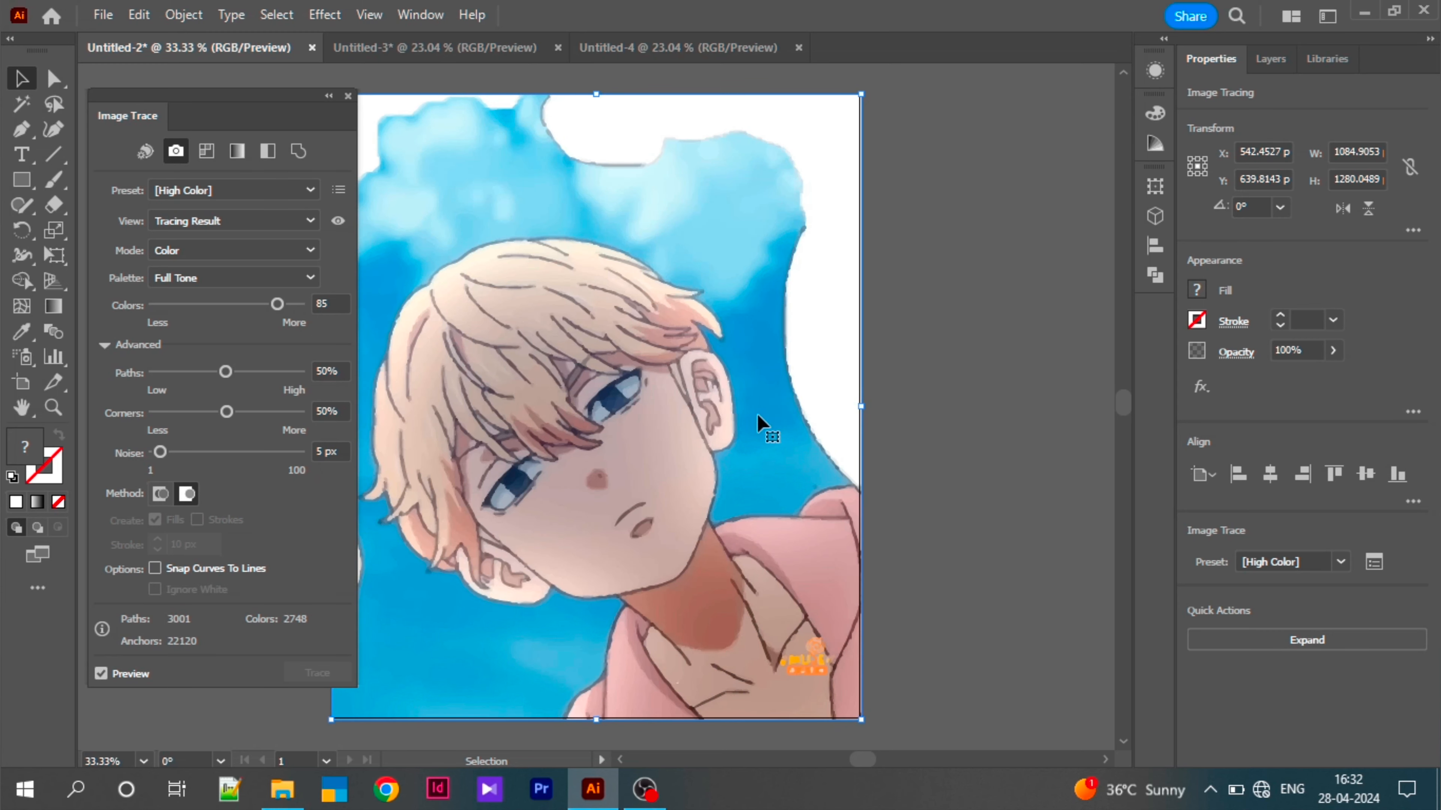
{"action": "left_click", "coordinate": [1043, 340]}
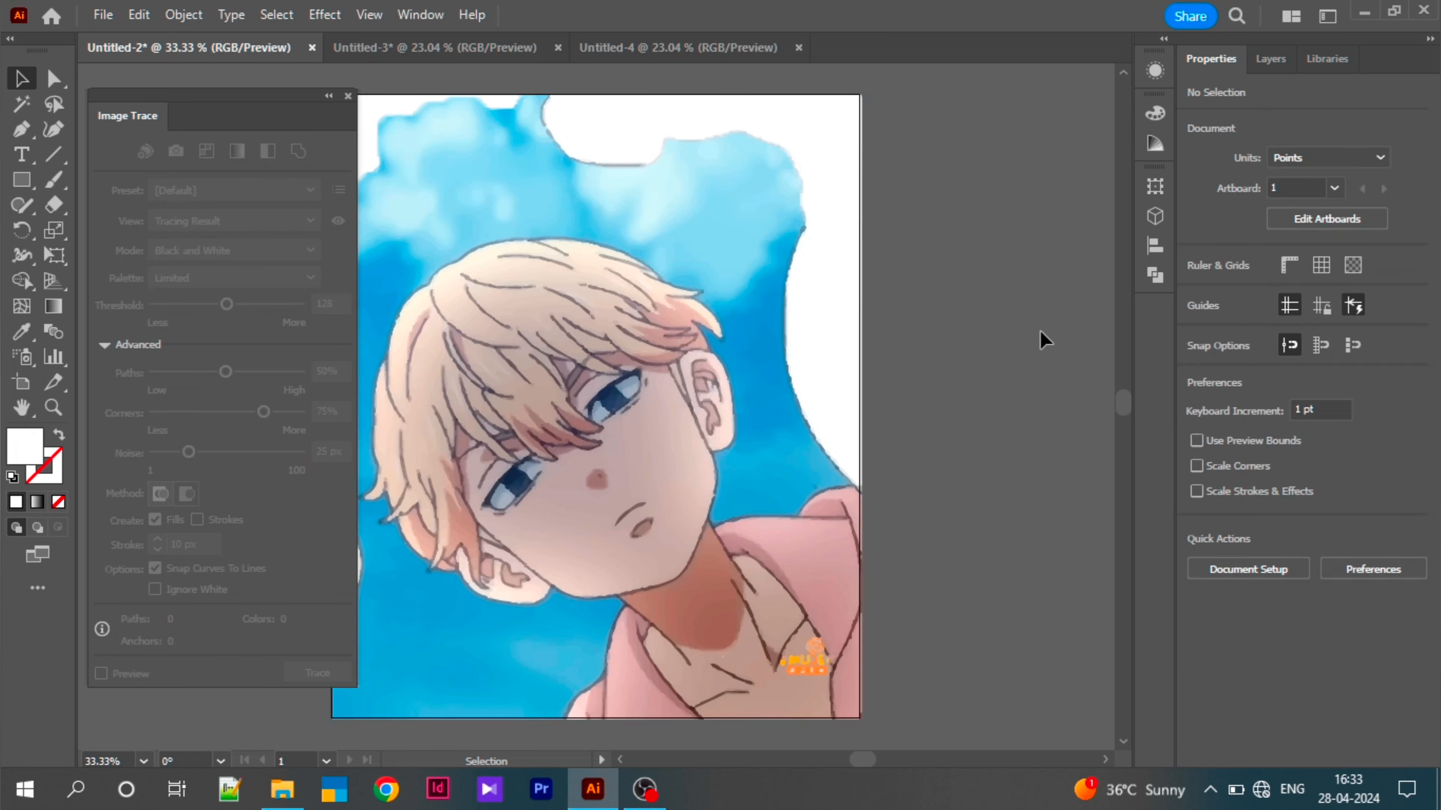
{"action": "left_click", "coordinate": [330, 96]}
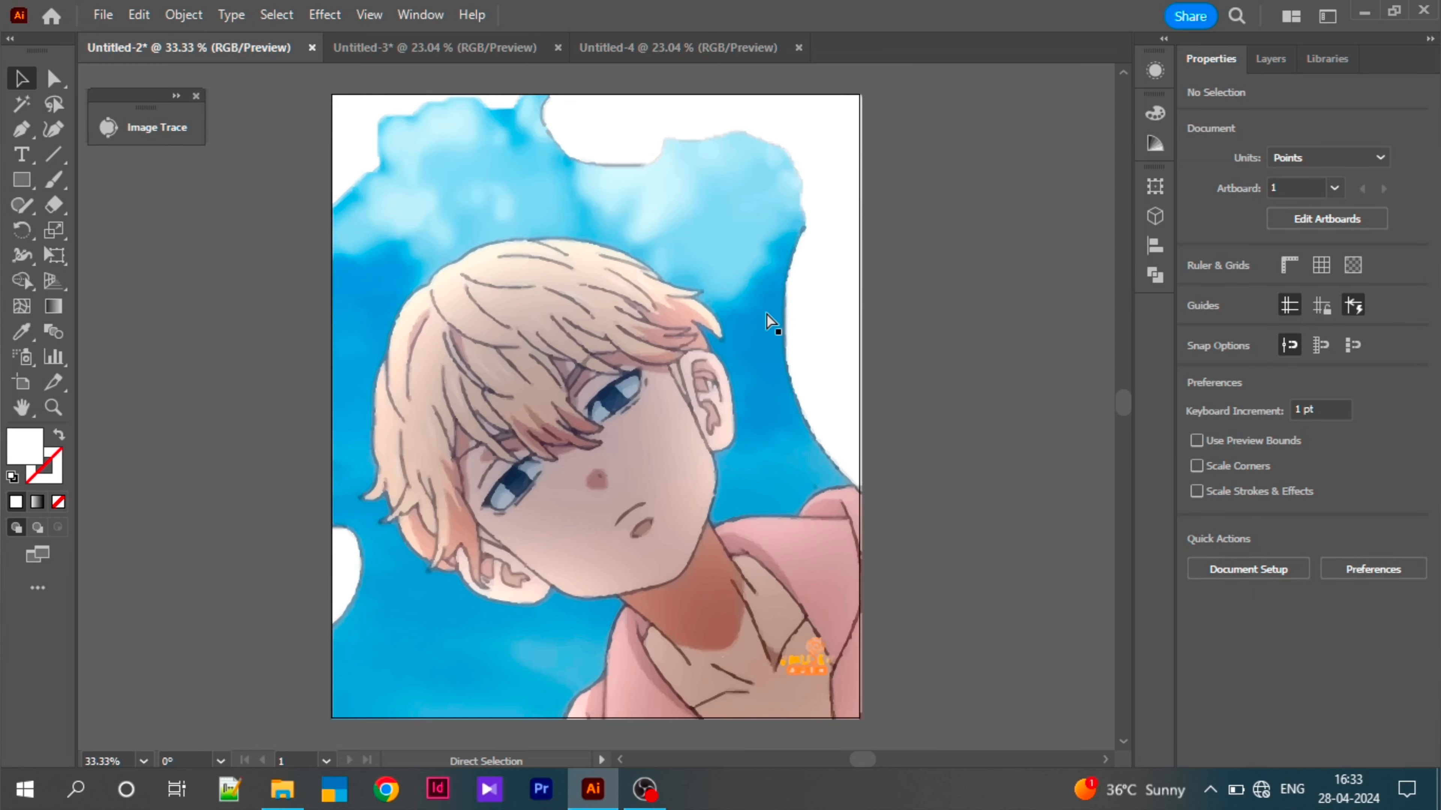
Step: Examine the edges and colour shapes of the traced eye at very high magnification
{"action": "key", "text": "ctrl+plus"}
{"action": "key", "text": "ctrl+plus"}
{"action": "key", "text": "ctrl+plus"}
{"action": "key", "text": "ctrl+plus"}
{"action": "key", "text": "ctrl+plus"}
{"action": "key", "text": "ctrl+plus"}
{"action": "key", "text": "ctrl+plus"}
{"action": "key", "text": "ctrl+plus"}
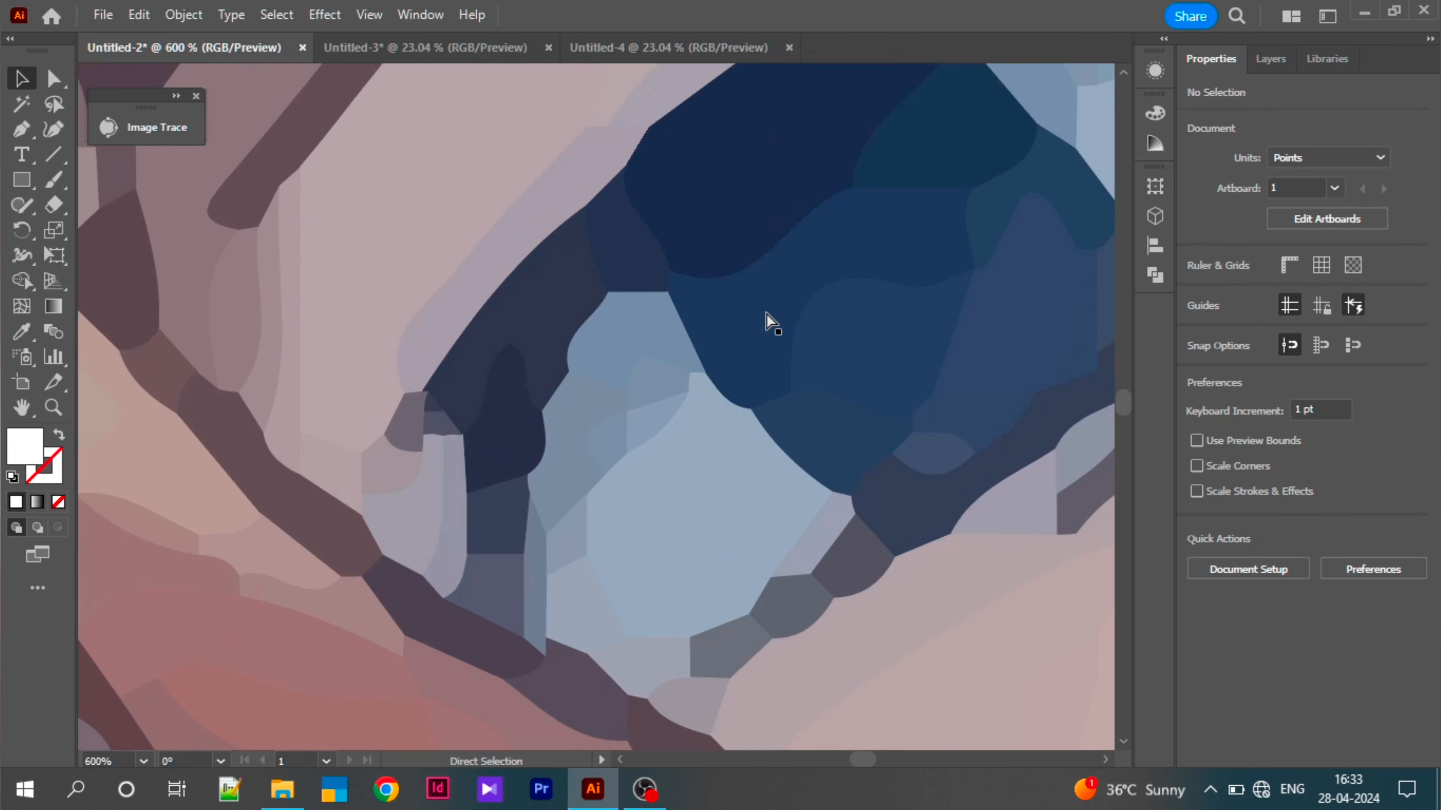
{"action": "key", "text": "ctrl+plus"}
{"action": "key", "text": "ctrl+plus"}
{"action": "key", "text": "ctrl+plus"}
{"action": "key", "text": "ctrl+plus"}
{"action": "key", "text": "ctrl+plus"}
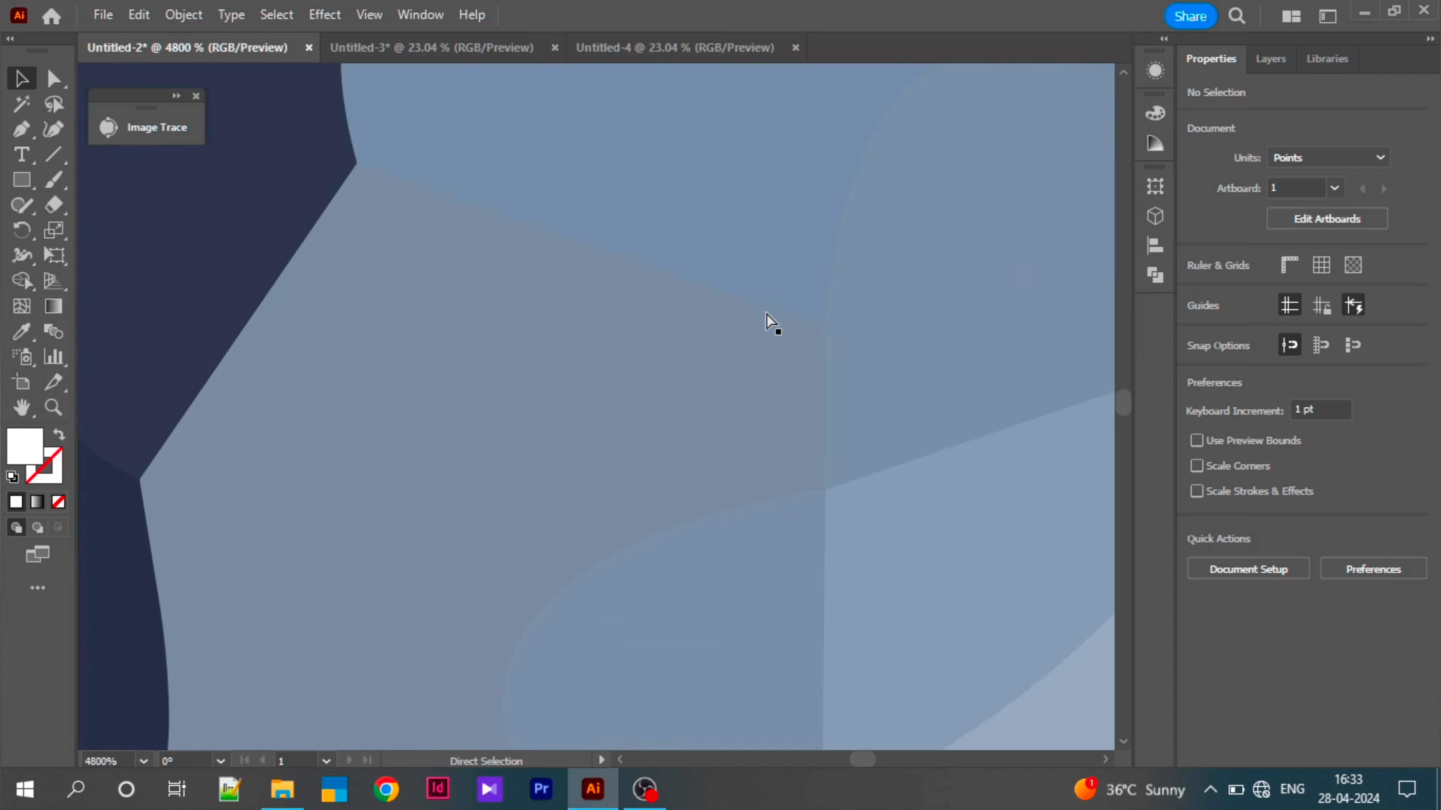
{"action": "key", "text": "ctrl+minus"}
{"action": "key", "text": "ctrl+minus"}
{"action": "key", "text": "ctrl+minus"}
{"action": "key", "text": "ctrl+minus"}
{"action": "key", "text": "ctrl+minus"}
{"action": "key", "text": "ctrl+minus"}
{"action": "key", "text": "ctrl+minus"}
{"action": "key", "text": "ctrl+minus"}
{"action": "key", "text": "ctrl+minus"}
{"action": "key", "text": "ctrl+minus"}
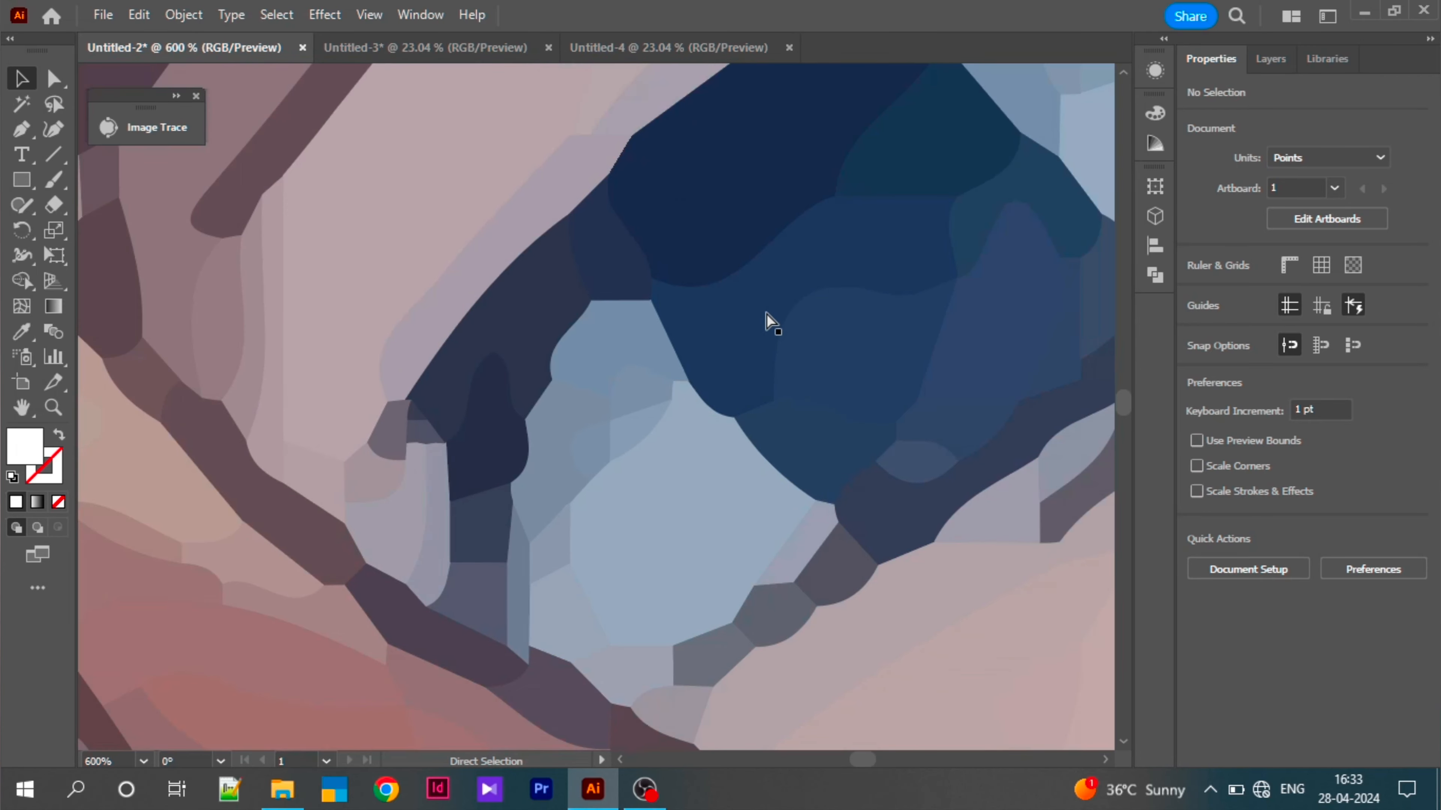
{"action": "key", "text": "ctrl+minus"}
{"action": "key", "text": "ctrl+minus"}
{"action": "key", "text": "ctrl+minus"}
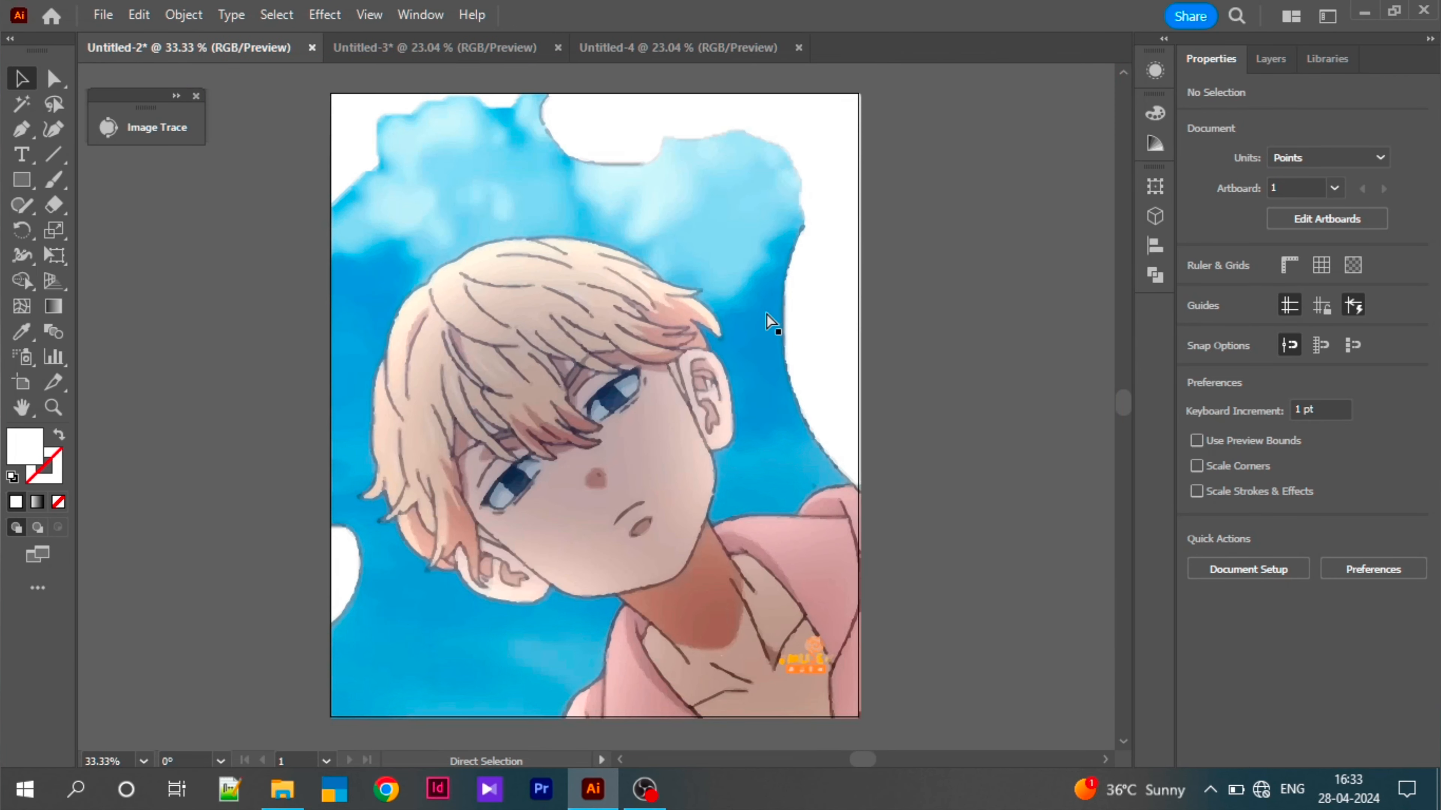
Step: Examine the same eye in the original image in Untitled-3 at very high magnification
{"action": "left_click", "coordinate": [504, 49]}
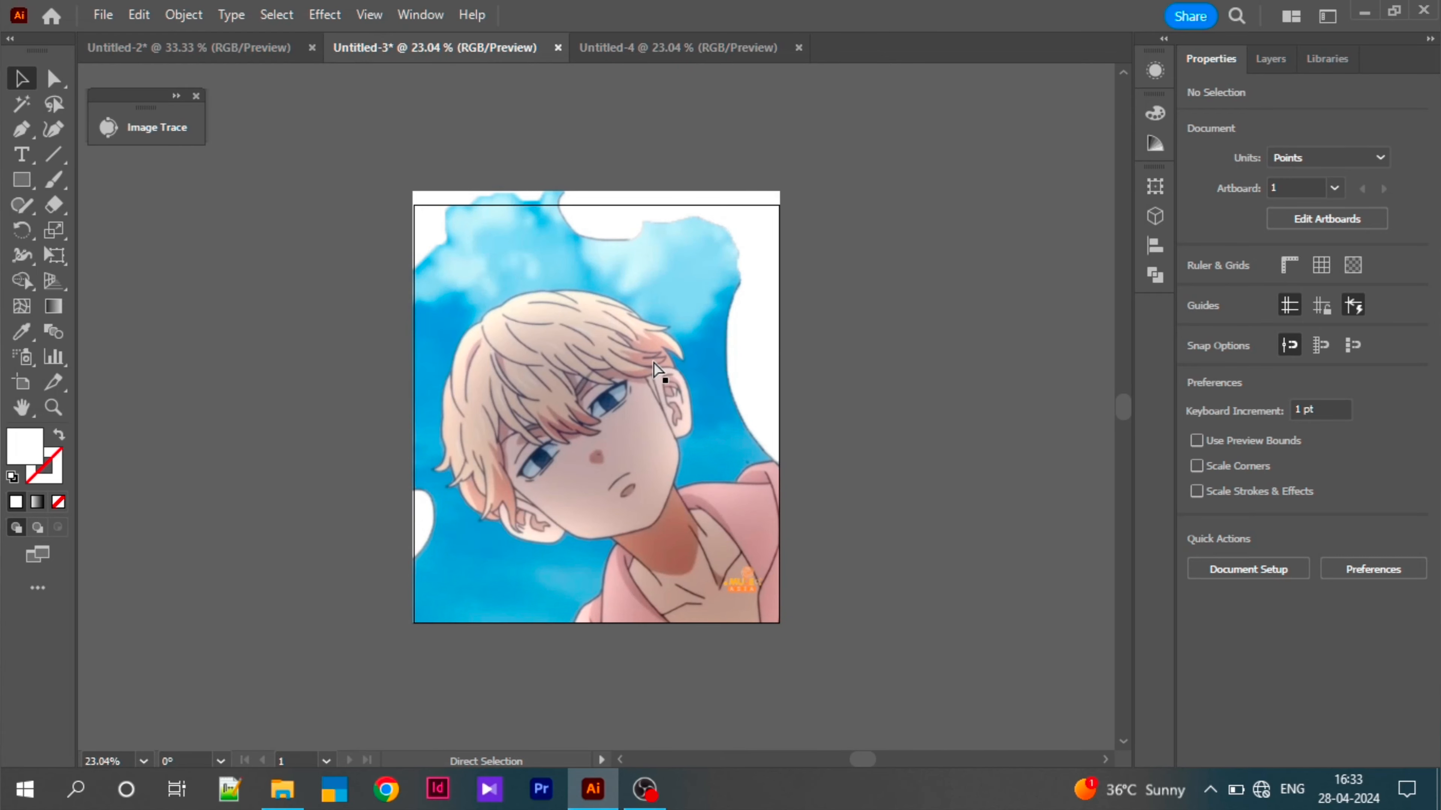
{"action": "key", "text": "ctrl+plus"}
{"action": "key", "text": "ctrl+plus"}
{"action": "key", "text": "ctrl+plus"}
{"action": "key", "text": "ctrl+plus"}
{"action": "key", "text": "ctrl+plus"}
{"action": "key", "text": "ctrl+plus"}
{"action": "key", "text": "ctrl+plus"}
{"action": "key", "text": "ctrl+plus"}
{"action": "key", "text": "ctrl+plus"}
{"action": "key", "text": "ctrl+plus"}
{"action": "key", "text": "ctrl+plus"}
{"action": "key", "text": "ctrl+plus"}
{"action": "key", "text": "ctrl+plus"}
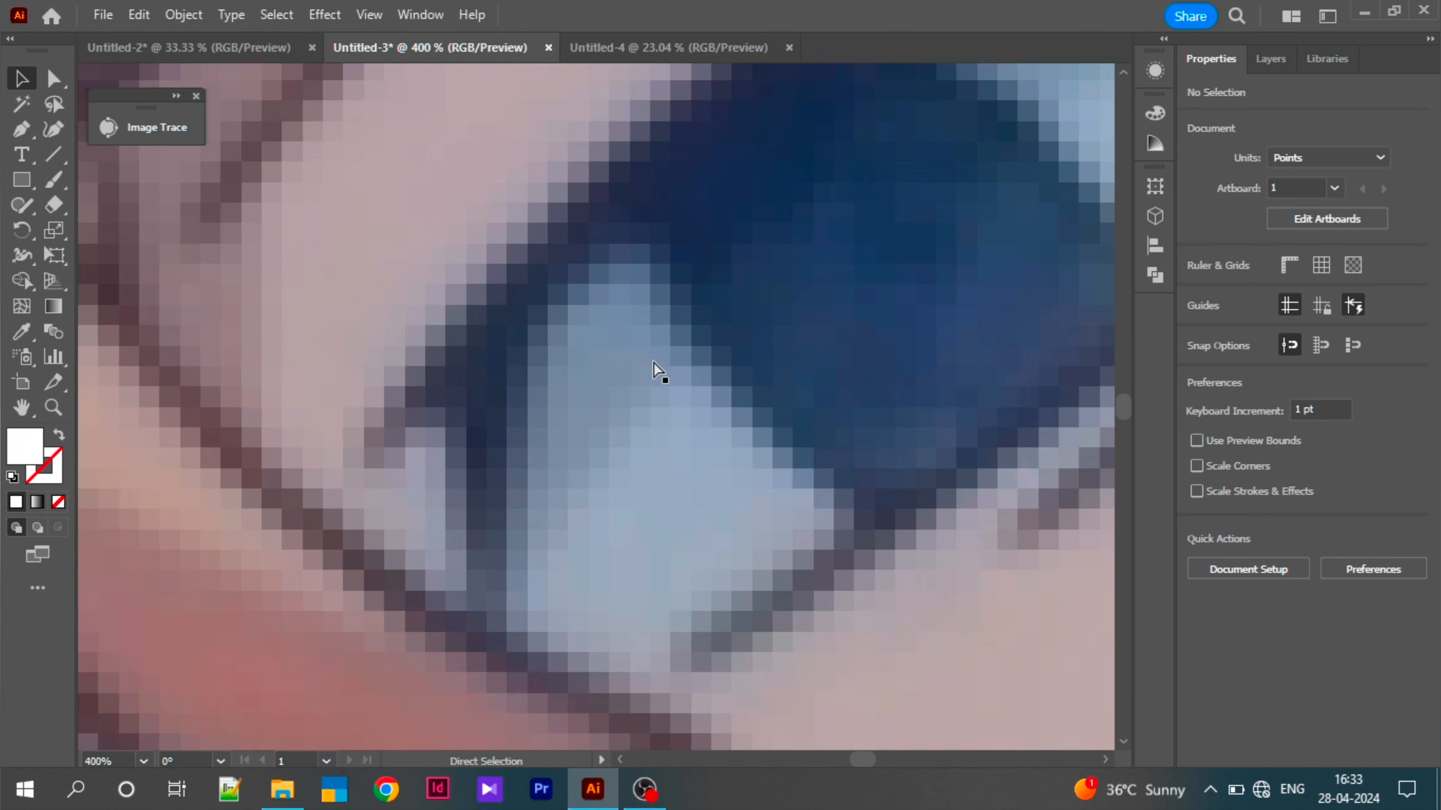
{"action": "key", "text": "ctrl+plus"}
{"action": "key", "text": "ctrl+plus"}
{"action": "key", "text": "ctrl+plus"}
{"action": "key", "text": "ctrl+plus"}
{"action": "key", "text": "ctrl+plus"}
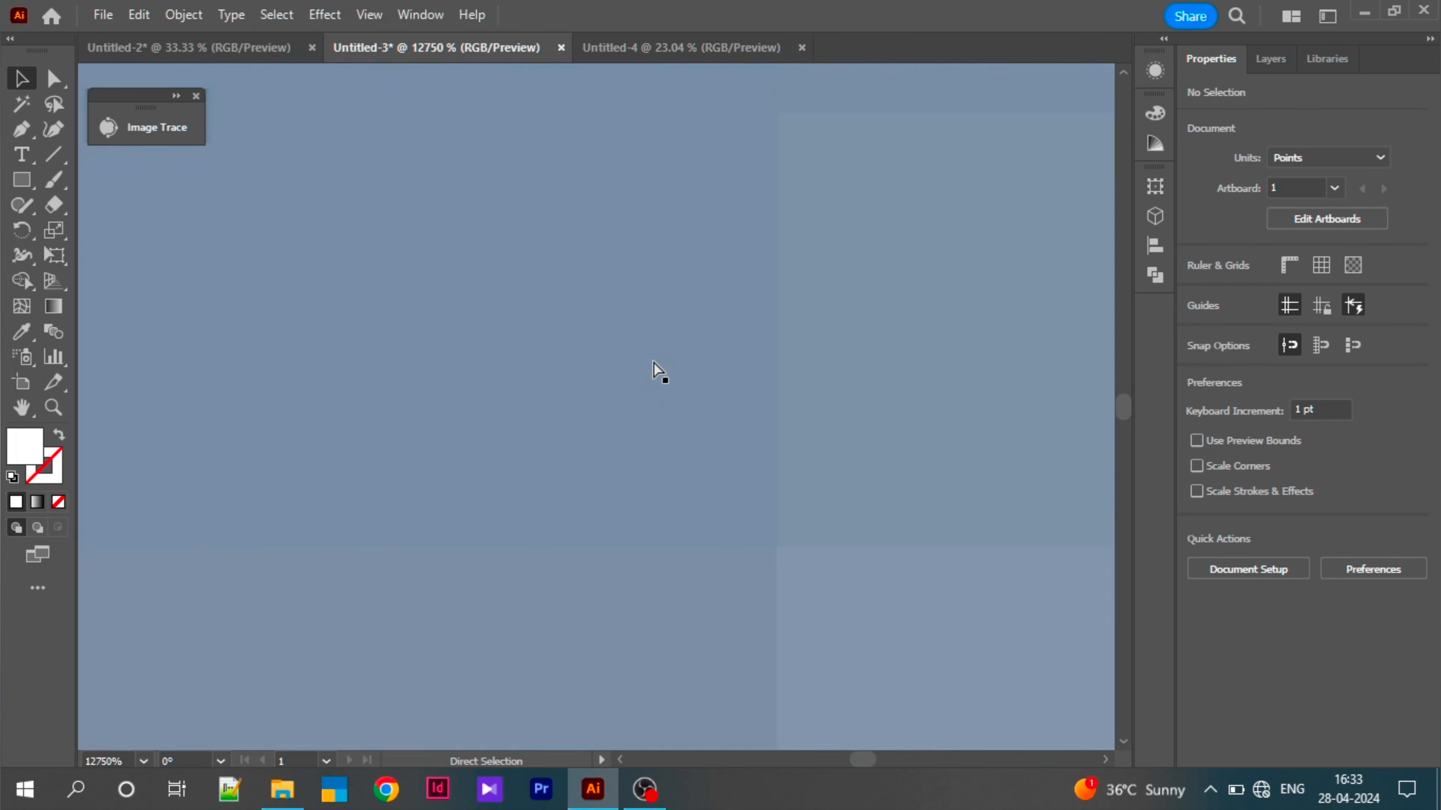
{"action": "key", "text": "ctrl+minus"}
{"action": "key", "text": "ctrl+minus"}
{"action": "key", "text": "ctrl+minus"}
{"action": "key", "text": "ctrl+minus"}
{"action": "key", "text": "ctrl+minus"}
{"action": "key", "text": "ctrl+minus"}
{"action": "key", "text": "ctrl+minus"}
{"action": "key", "text": "ctrl+minus"}
{"action": "key", "text": "ctrl+minus"}
{"action": "key", "text": "ctrl+minus"}
{"action": "key", "text": "ctrl+minus"}
{"action": "key", "text": "ctrl+minus"}
{"action": "key", "text": "ctrl+minus"}
{"action": "key", "text": "ctrl+minus"}
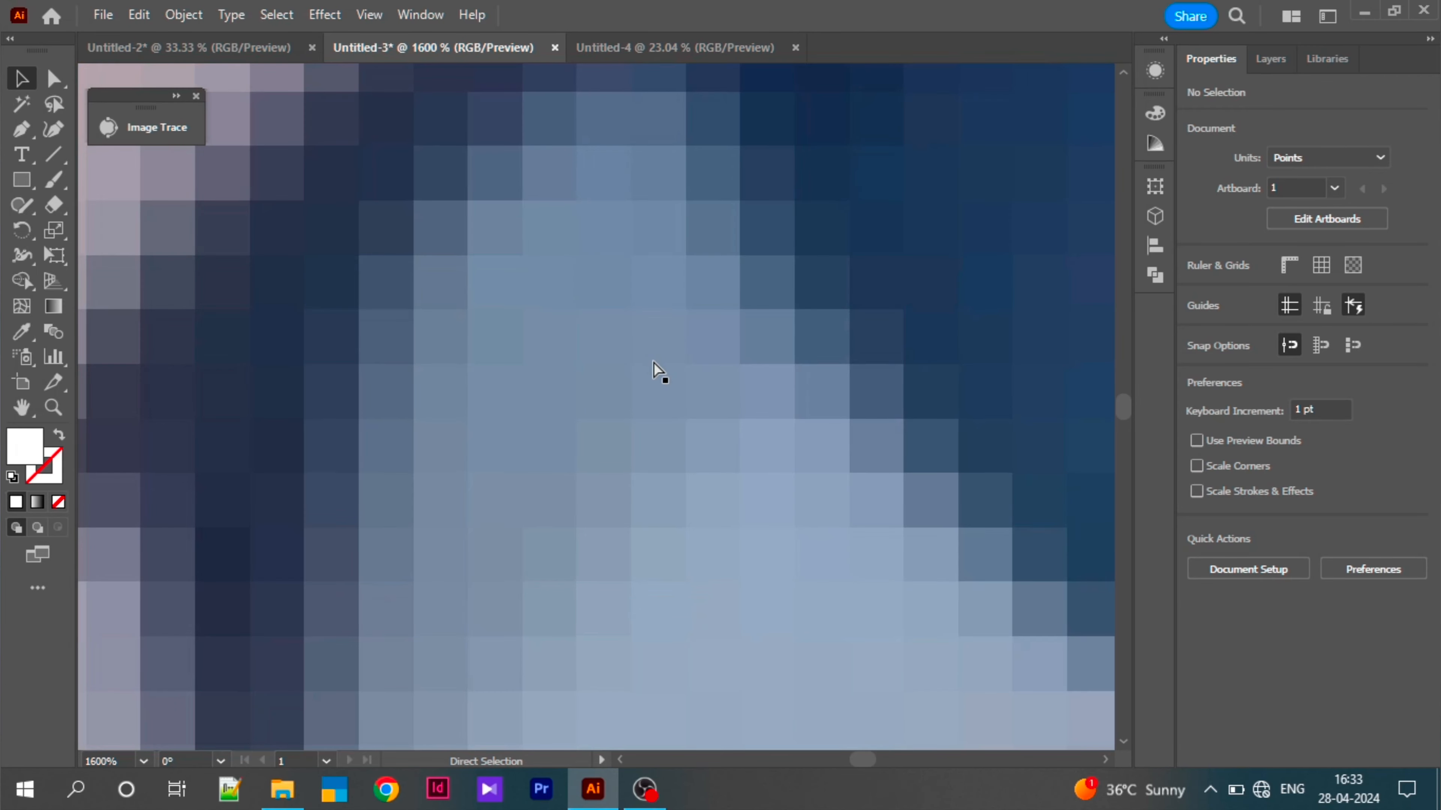
{"action": "key", "text": "ctrl+minus"}
{"action": "key", "text": "ctrl+minus"}
{"action": "key", "text": "ctrl+minus"}
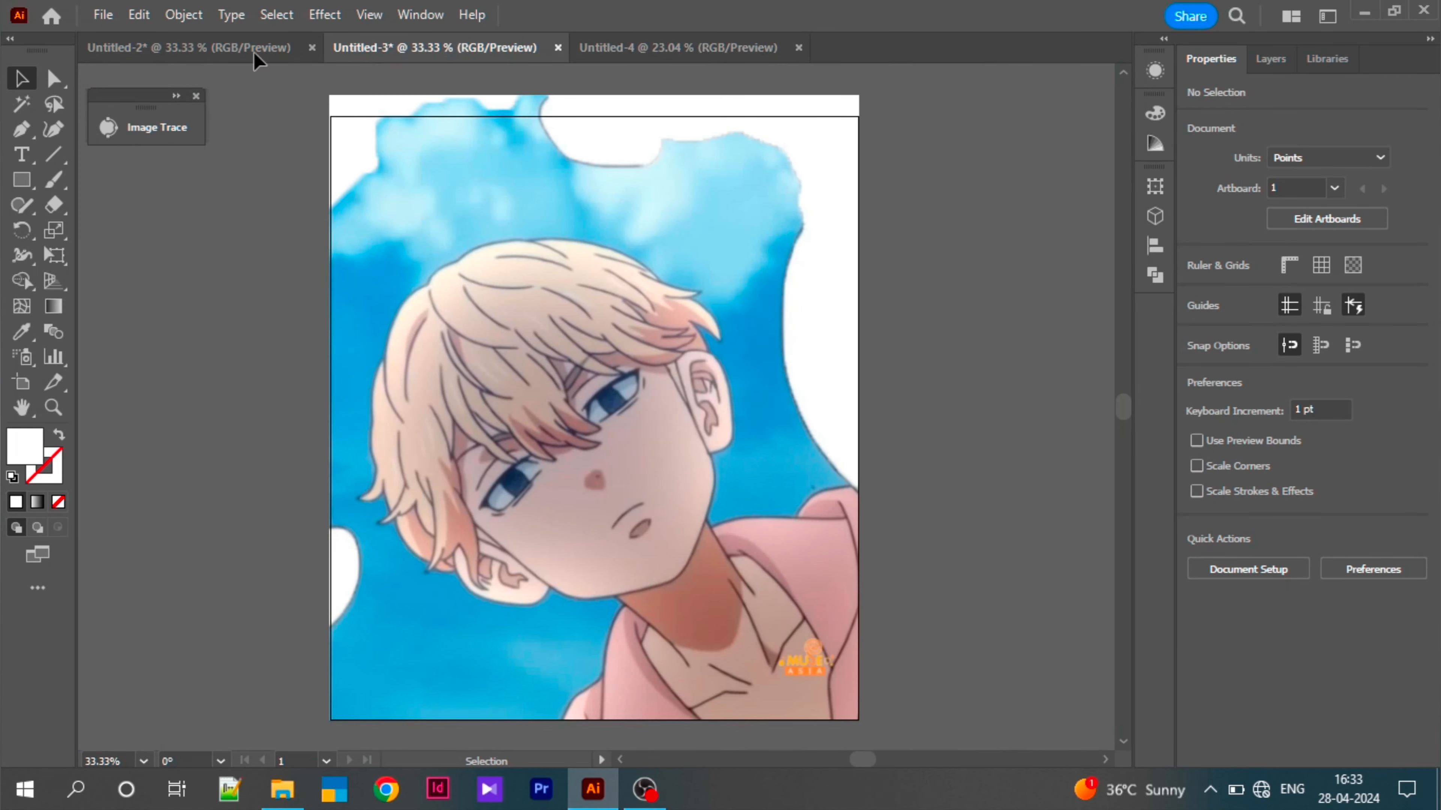
Step: Expand the traced portrait in Untitled-2 into paths and ungroup them
{"action": "left_click", "coordinate": [214, 52]}
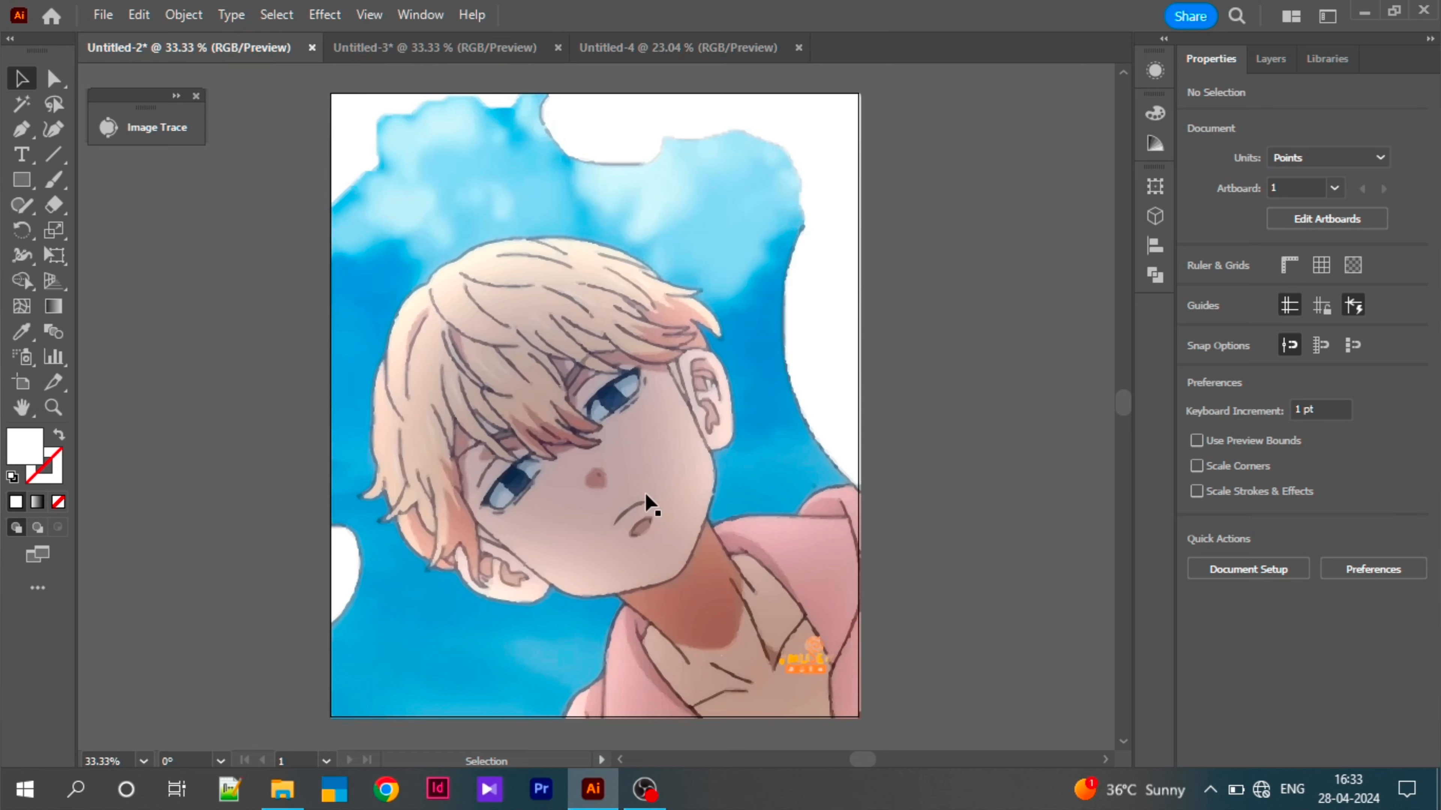
{"action": "left_click", "coordinate": [655, 525]}
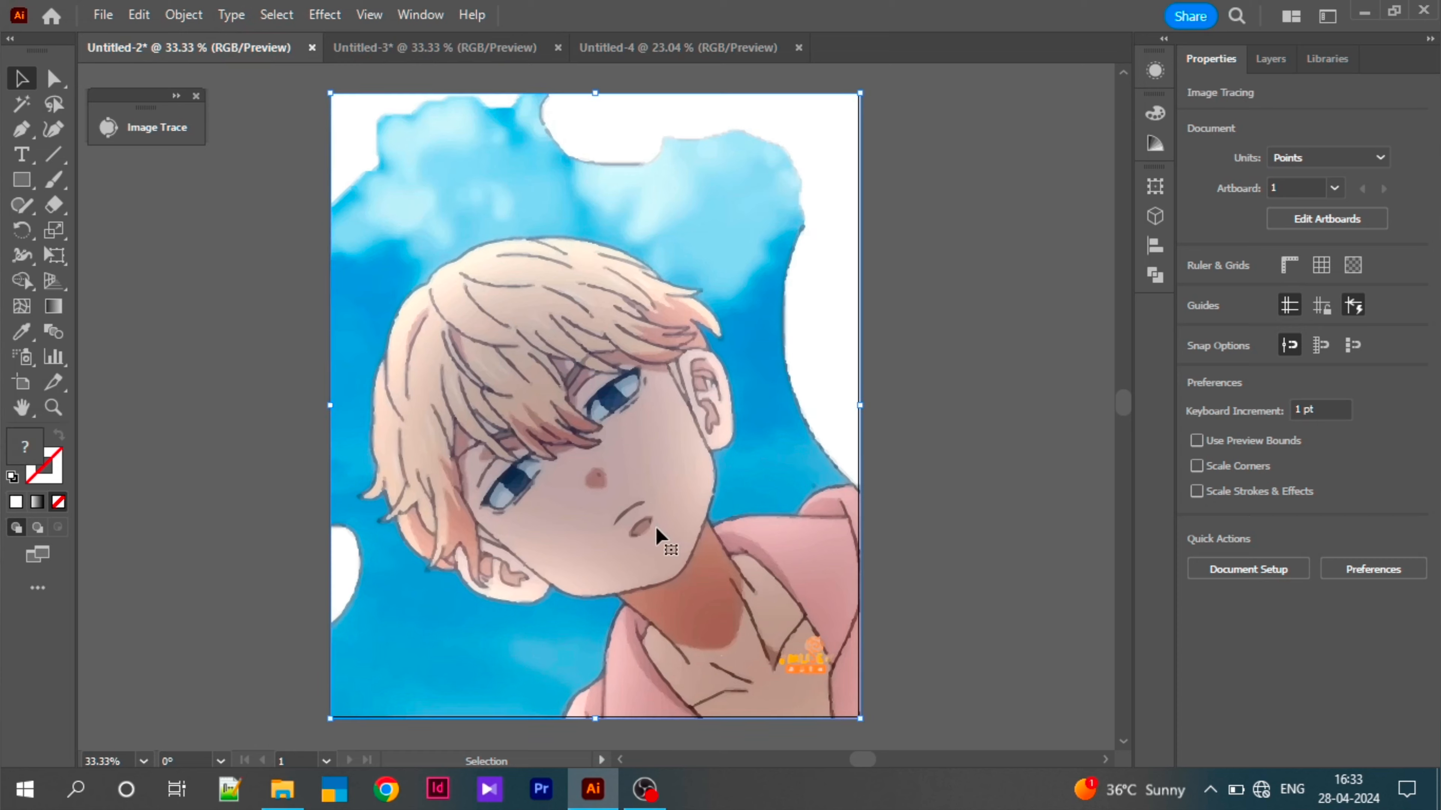
{"action": "left_click", "coordinate": [1252, 647]}
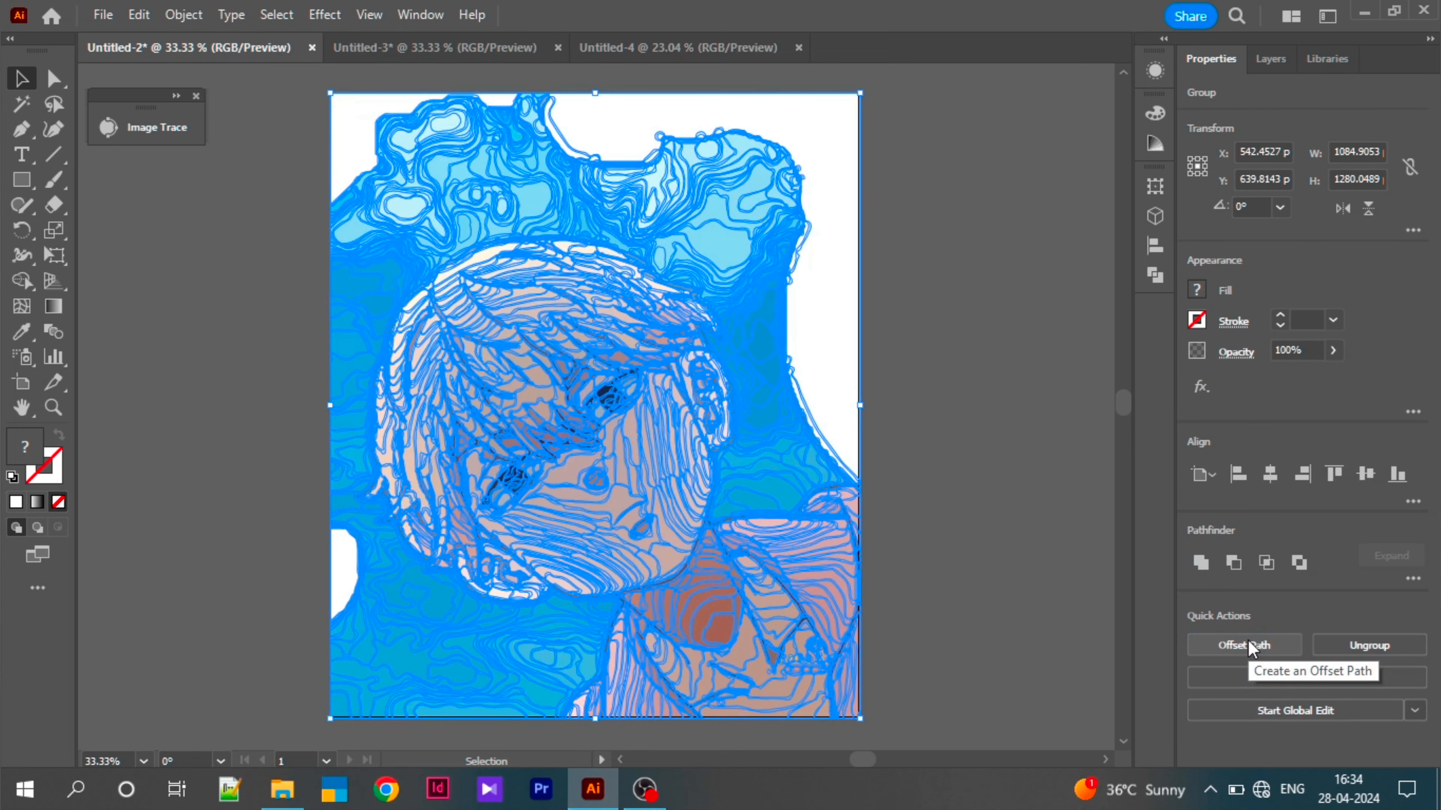
{"action": "left_click", "coordinate": [1336, 649]}
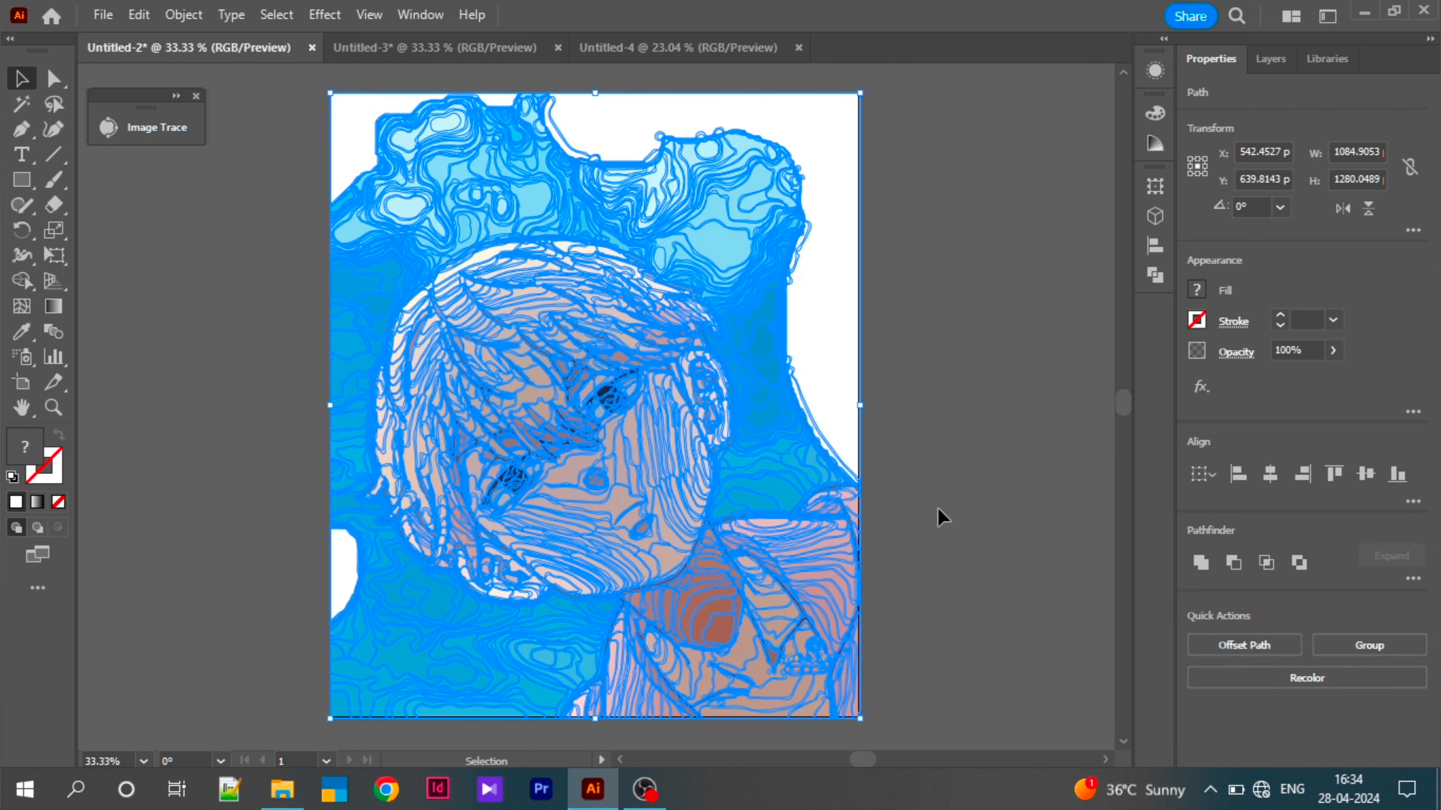
{"action": "left_click", "coordinate": [882, 521]}
Step: Recolour the narrow cheek path below the eye near the ear red
{"action": "left_click", "coordinate": [658, 479]}
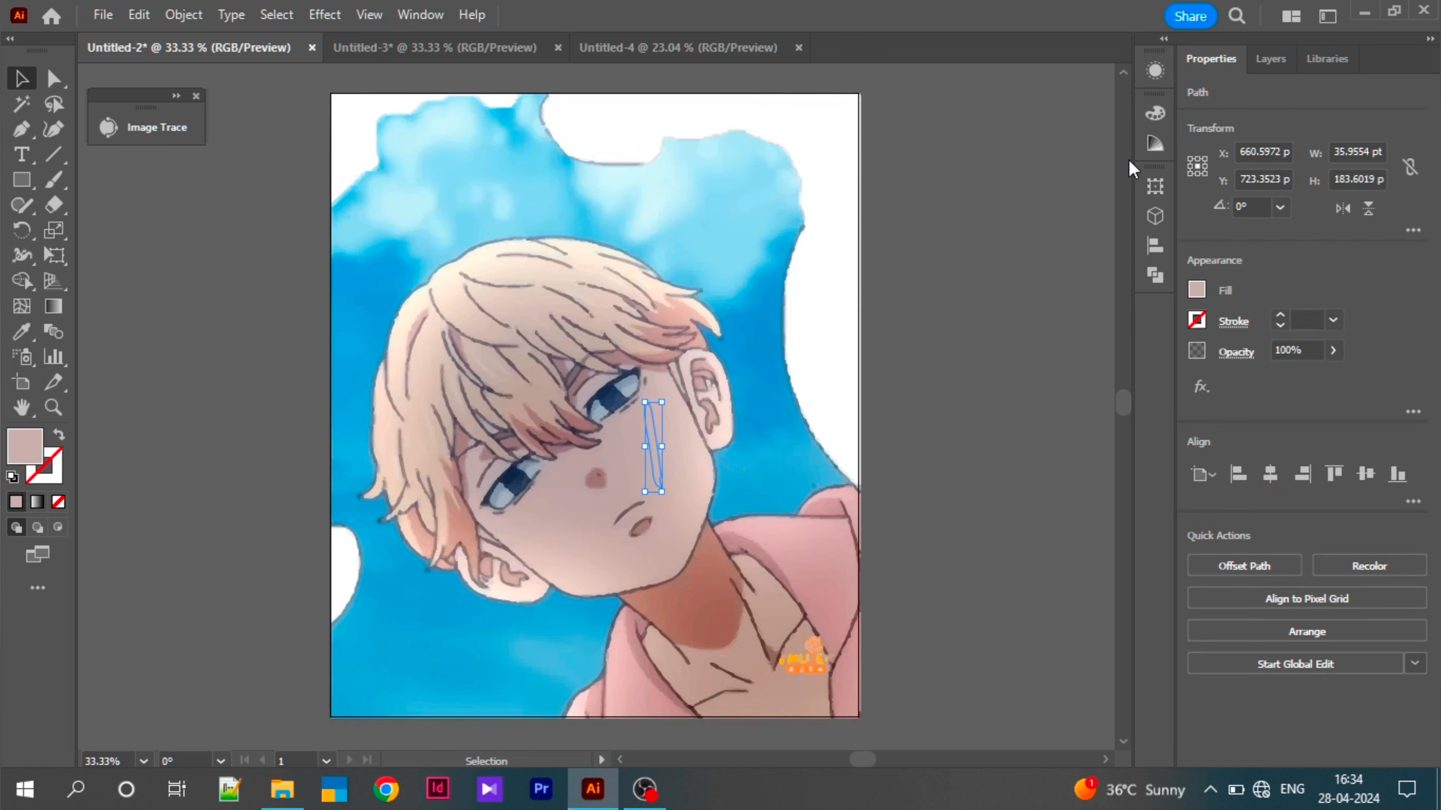
{"action": "left_click", "coordinate": [1156, 116]}
{"action": "left_click", "coordinate": [1110, 275]}
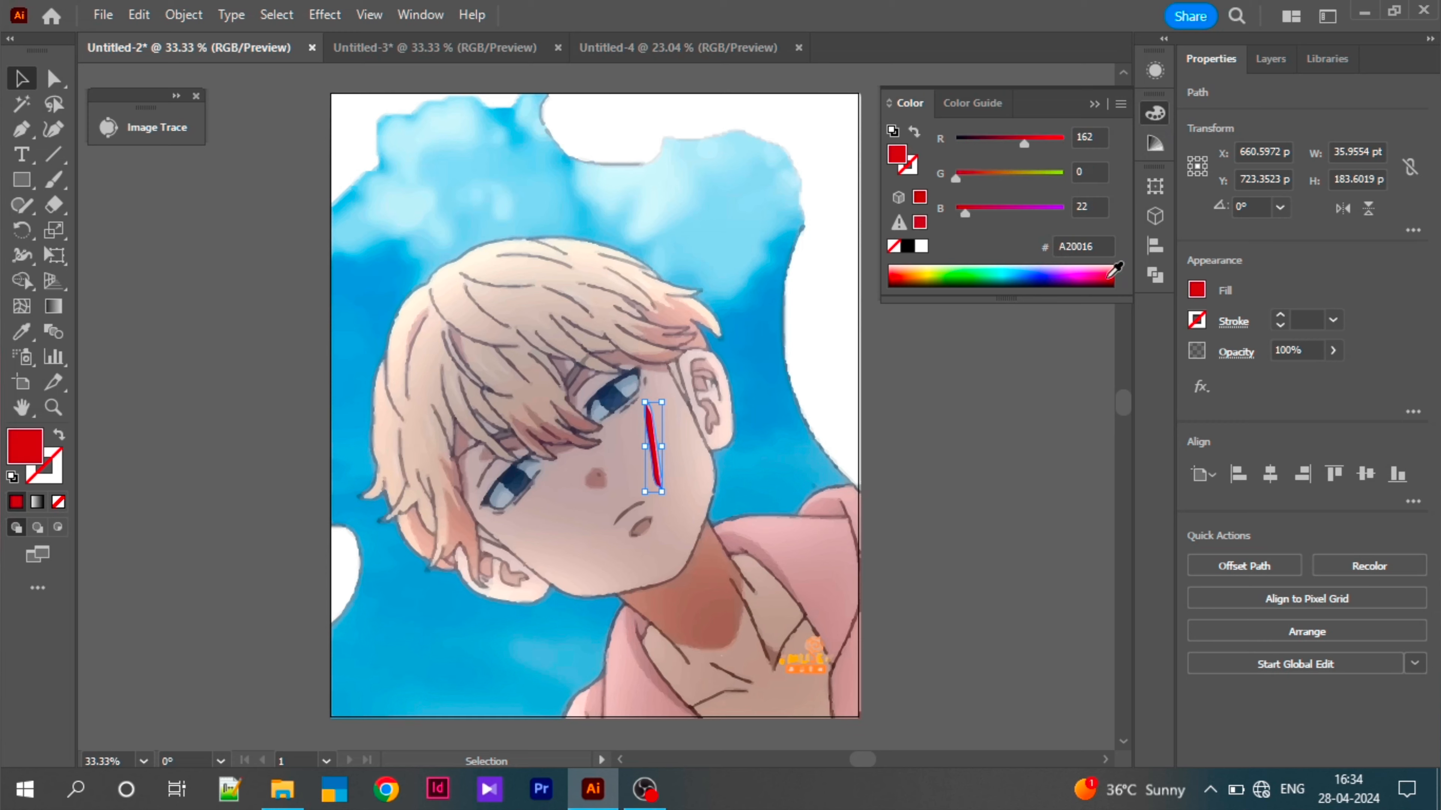
Step: Select and delete the cloud and sky paths above the character's hair
{"action": "left_click", "coordinate": [703, 272]}
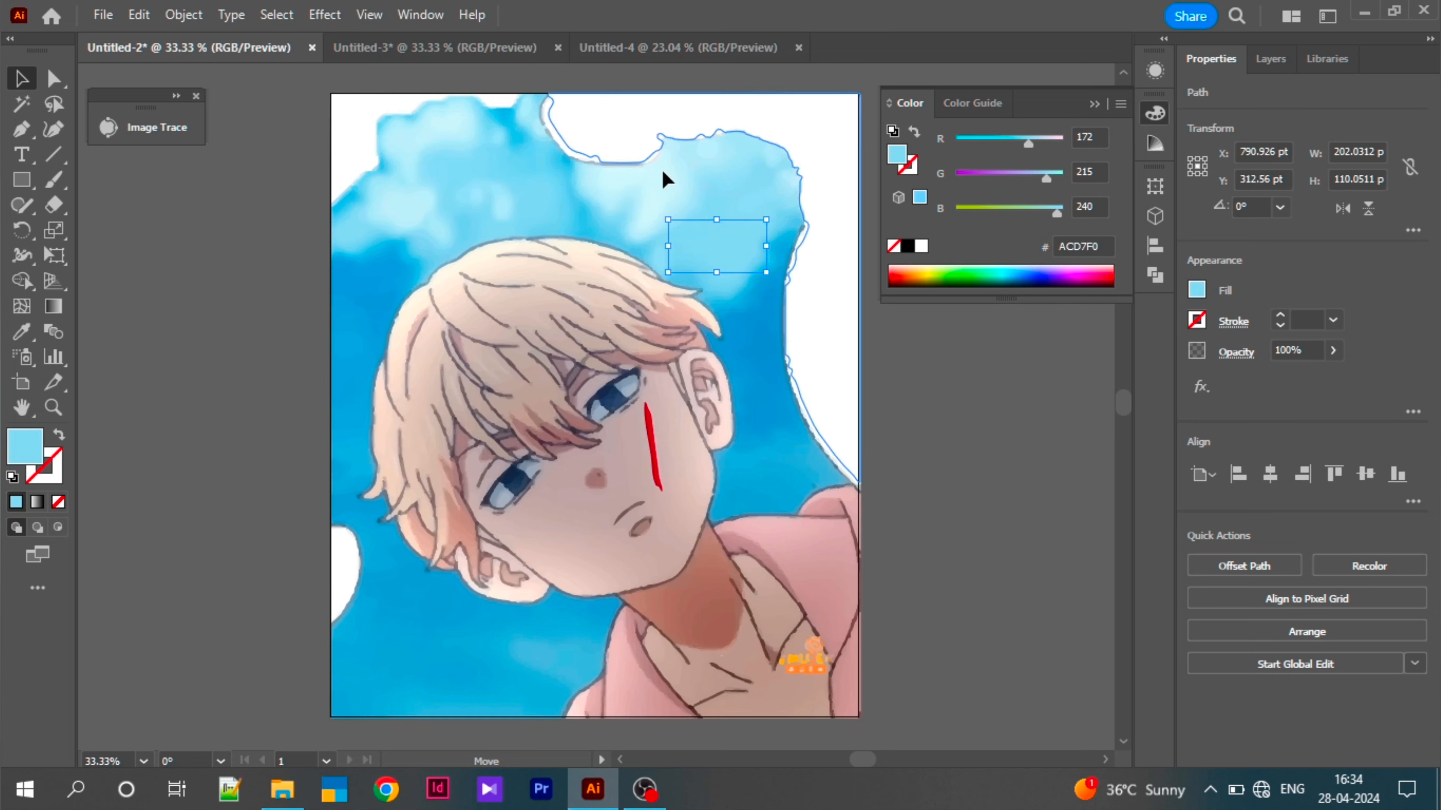
{"action": "left_click", "coordinate": [705, 200]}
{"action": "key", "text": "Delete"}
{"action": "left_click", "coordinate": [724, 148]}
{"action": "left_click_drag", "start_coordinate": [558, 96], "coordinate": [802, 140]}
{"action": "left_click_drag", "start_coordinate": [666, 149], "coordinate": [782, 271]}
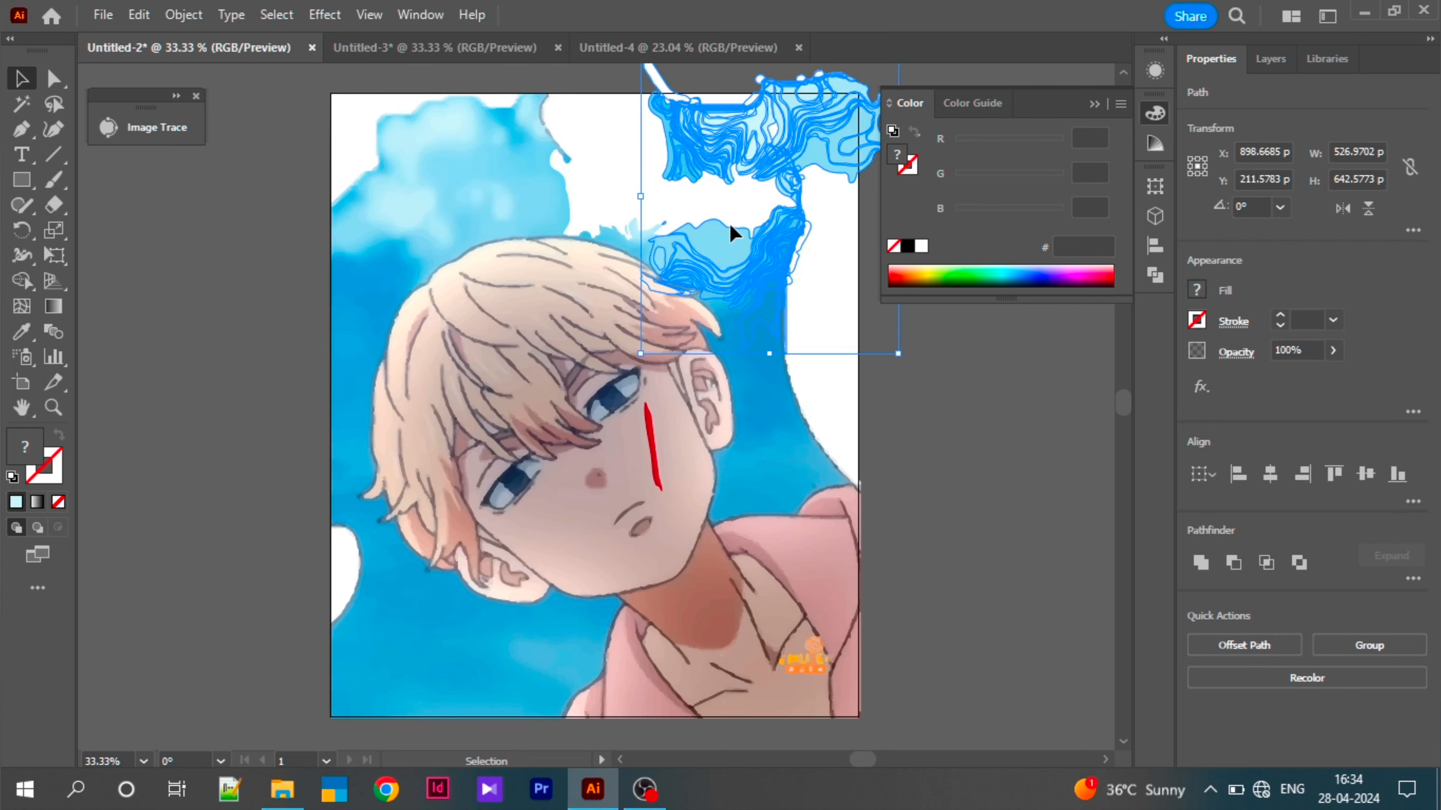
{"action": "left_click", "coordinate": [747, 156]}
{"action": "left_click_drag", "start_coordinate": [329, 70], "coordinate": [466, 210]}
{"action": "key", "text": "Delete"}
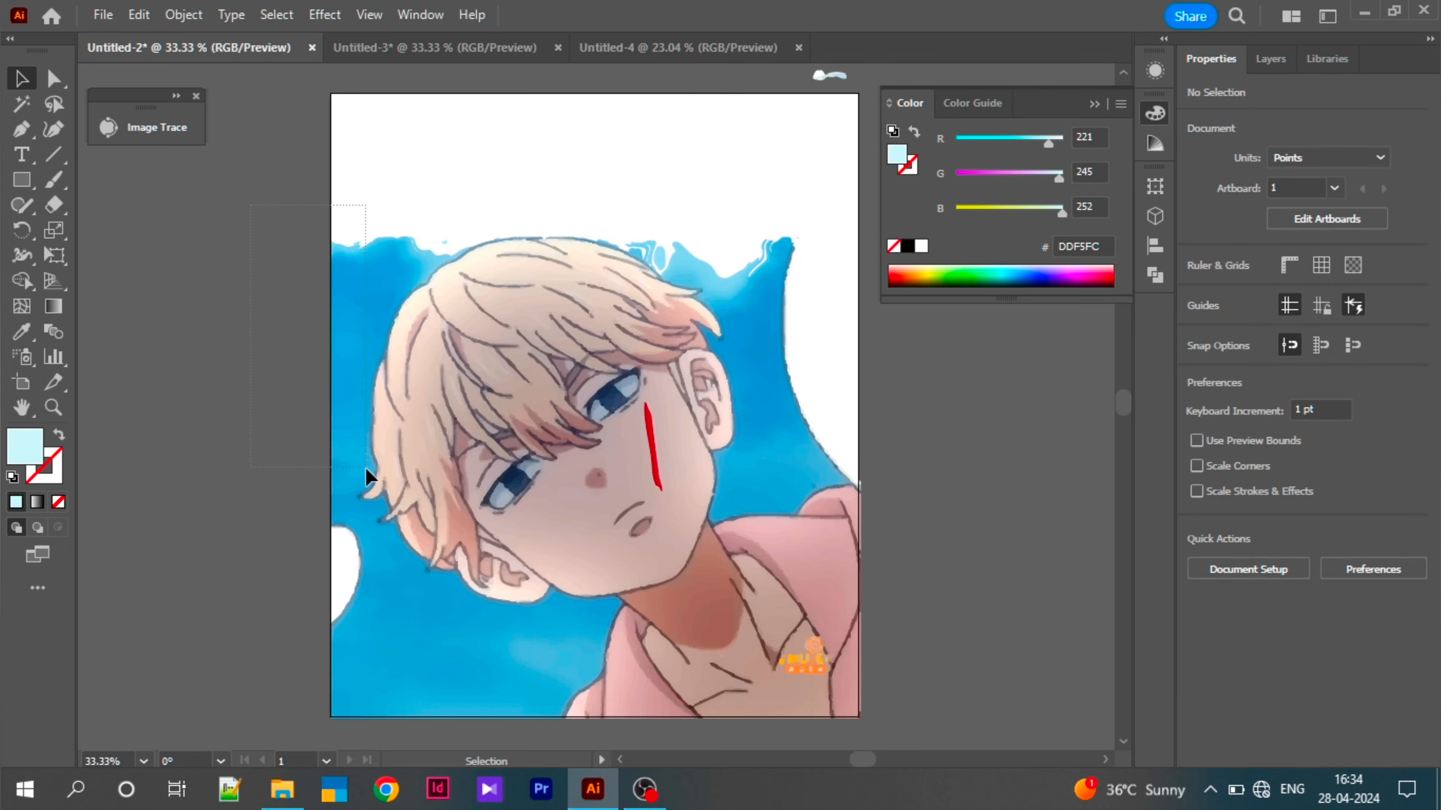
Step: Delete the blue background paths at both sides of the head and beside the shoulder
{"action": "left_click_drag", "start_coordinate": [366, 476], "coordinate": [367, 478]}
{"action": "key", "text": "Delete"}
{"action": "left_click_drag", "start_coordinate": [341, 560], "coordinate": [402, 658]}
{"action": "key", "text": "Delete"}
{"action": "left_click_drag", "start_coordinate": [333, 616], "coordinate": [563, 749]}
{"action": "key", "text": "Delete"}
{"action": "left_click_drag", "start_coordinate": [683, 155], "coordinate": [853, 389]}
{"action": "key", "text": "Delete"}
{"action": "key", "text": "Delete"}
Step: Recolour the cheek path beneath the eye brown and another face path green (008B0F)
{"action": "left_click", "coordinate": [630, 437]}
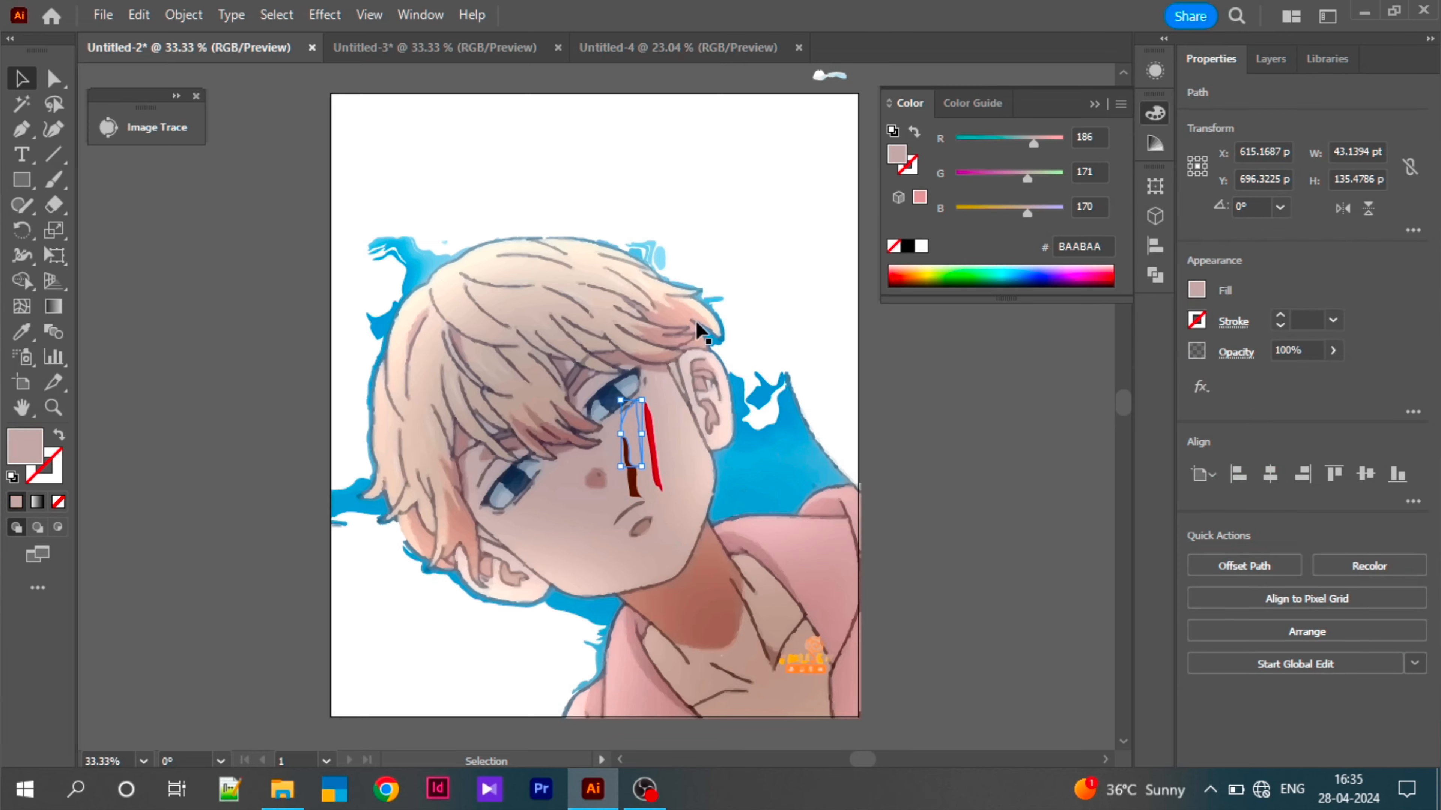
{"action": "left_click", "coordinate": [652, 442]}
{"action": "left_click", "coordinate": [624, 528]}
{"action": "left_click", "coordinate": [747, 174]}
Step: Examine the eye and the recoloured paths of the vector portrait up close
{"action": "key", "text": "ctrl+equal"}
{"action": "key", "text": "ctrl+equal"}
{"action": "key", "text": "ctrl+equal"}
{"action": "key", "text": "ctrl+equal"}
{"action": "key", "text": "ctrl+equal"}
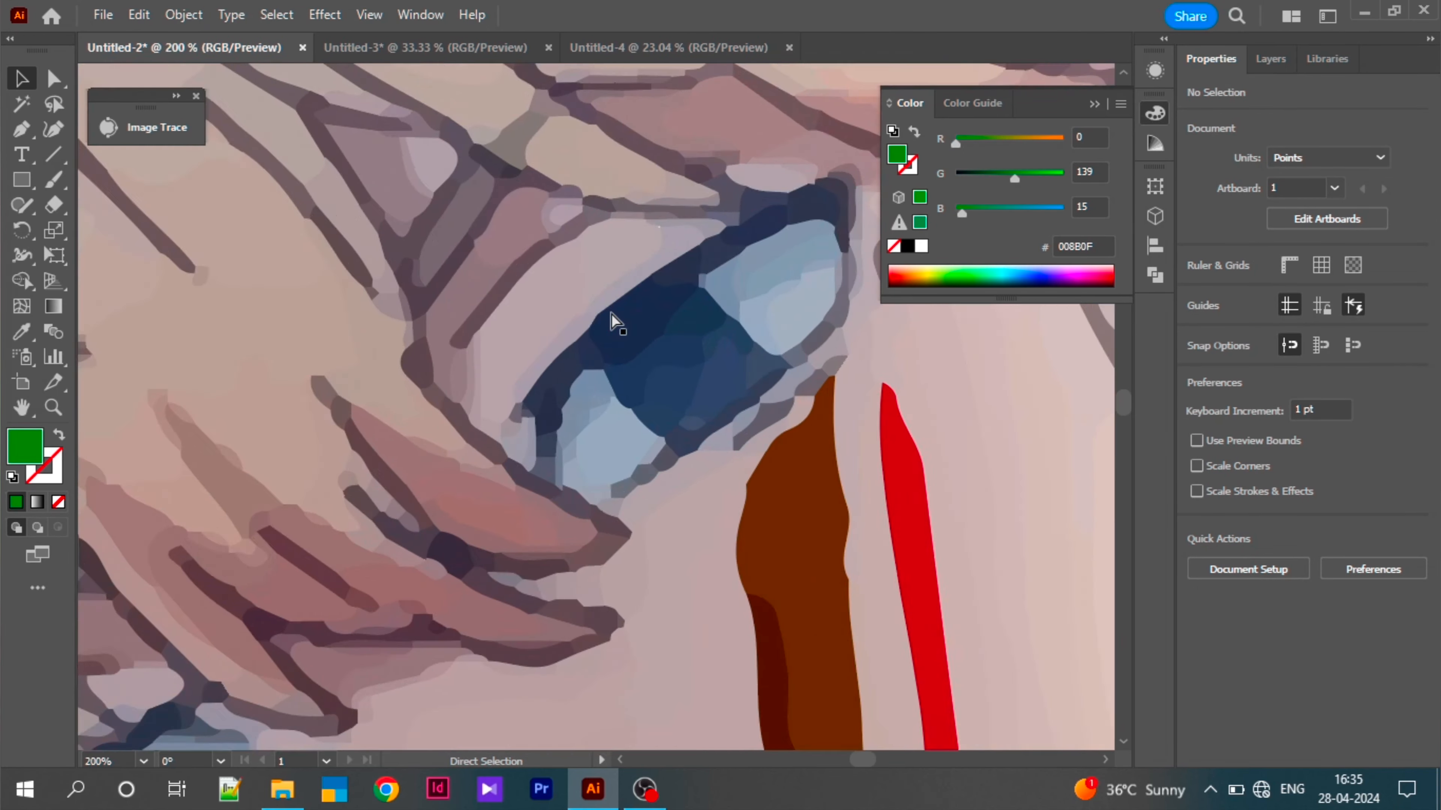
{"action": "key", "text": "ctrl+equal"}
{"action": "key", "text": "ctrl+equal"}
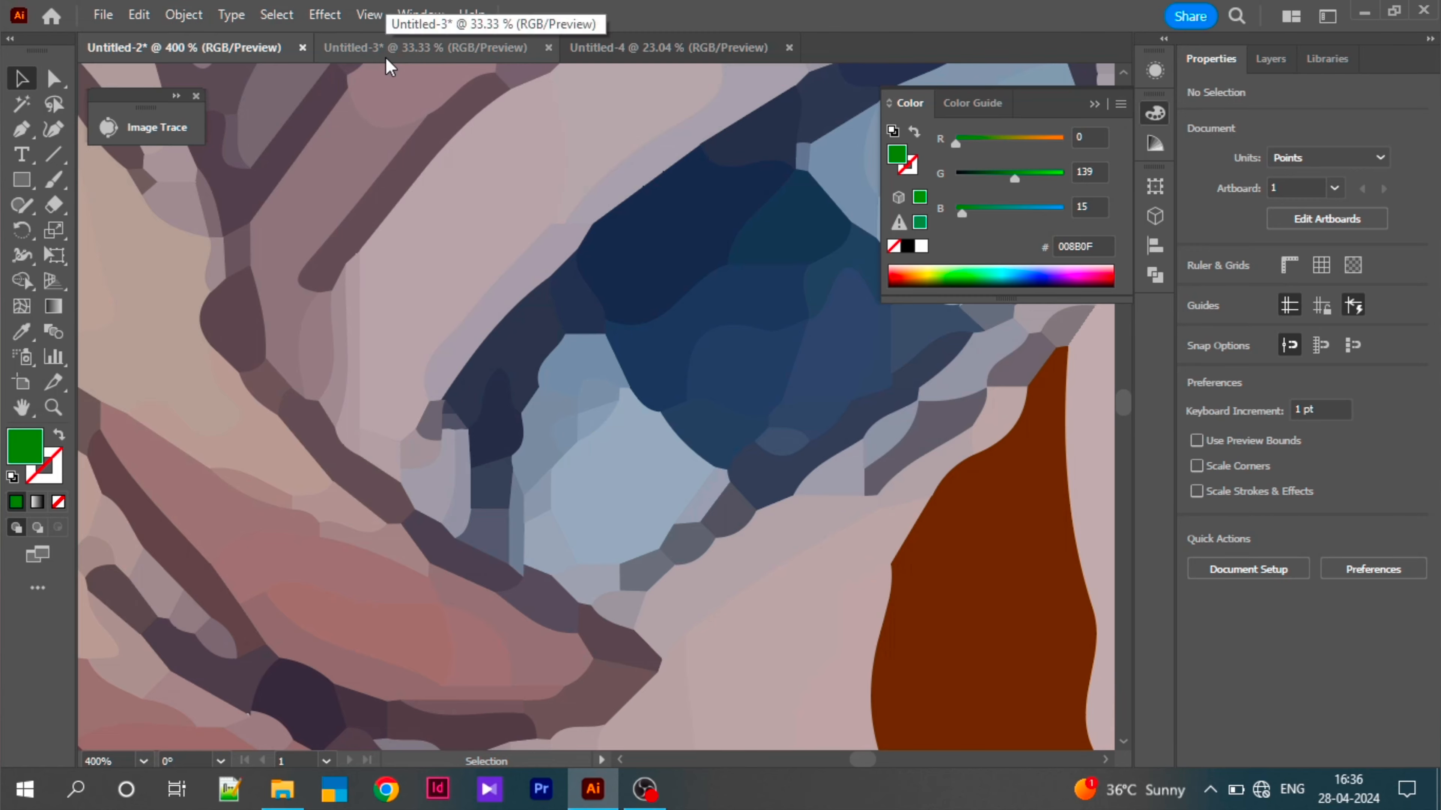
Step: Compare the eye in the original image in Untitled-3 with the vector version in Untitled-2
{"action": "left_click", "coordinate": [427, 46]}
{"action": "key", "text": "ctrl+equal"}
{"action": "key", "text": "ctrl+equal"}
{"action": "key", "text": "ctrl+equal"}
{"action": "key", "text": "ctrl+equal"}
{"action": "key", "text": "ctrl+equal"}
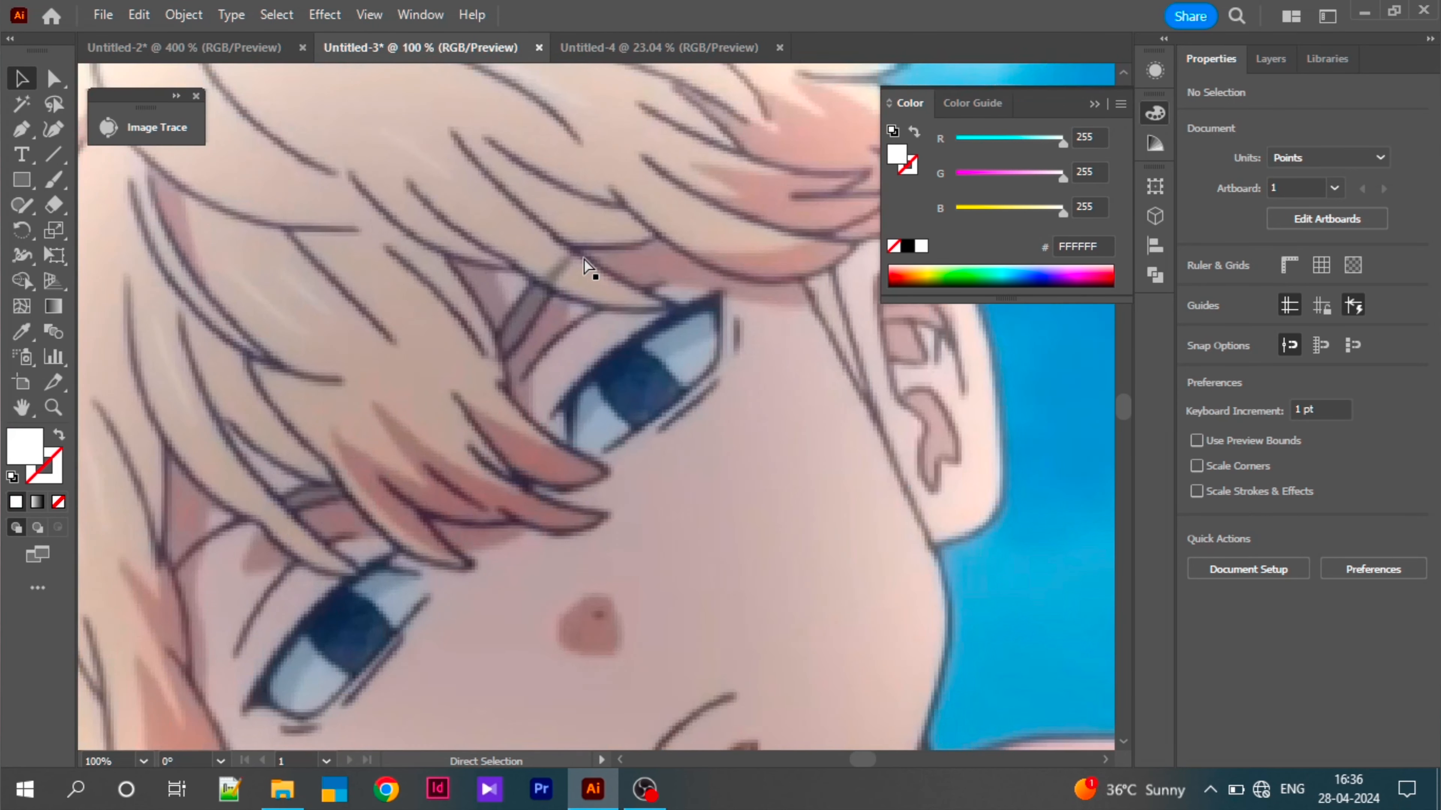
{"action": "left_click", "coordinate": [221, 48]}
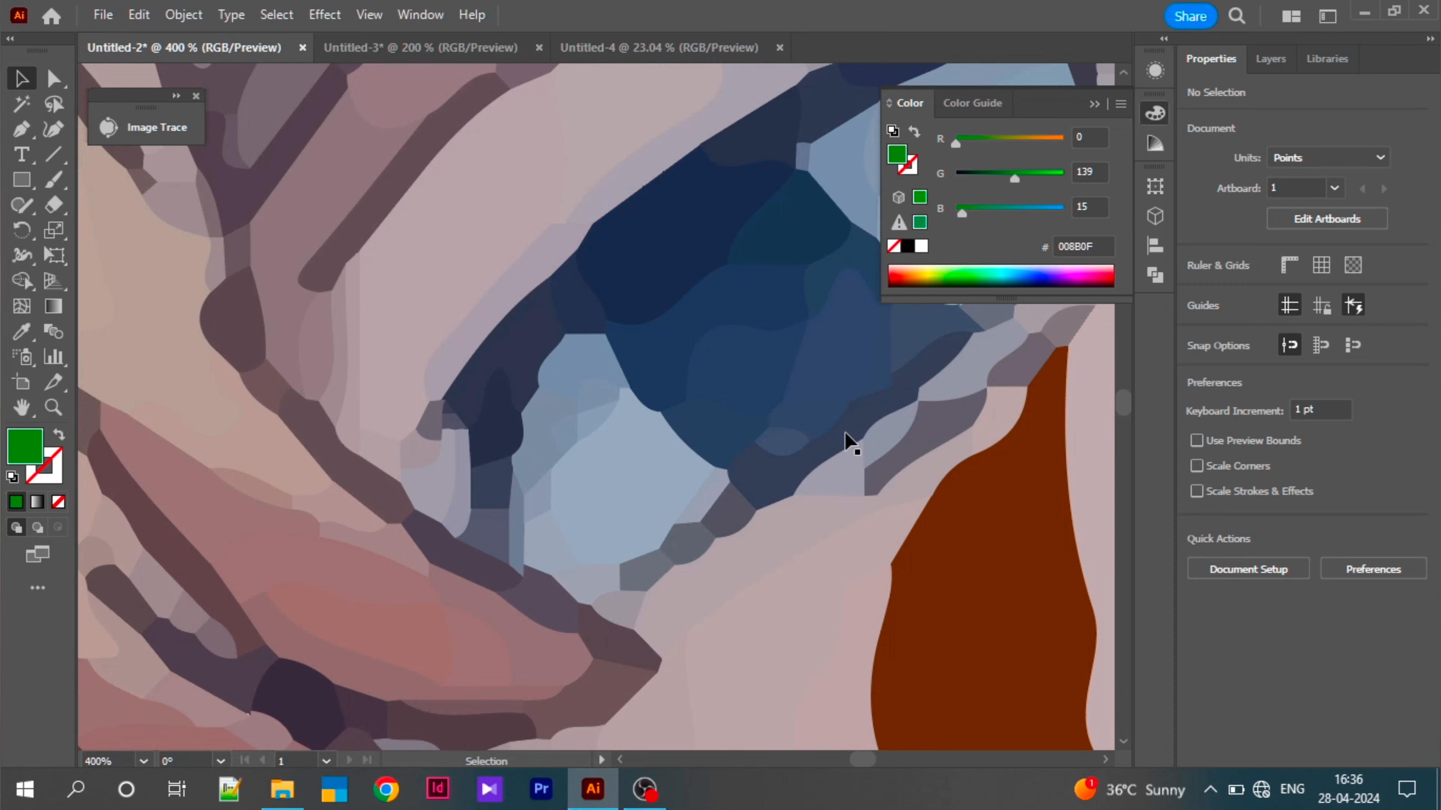
{"action": "key", "text": "ctrl+minus"}
{"action": "key", "text": "ctrl+minus"}
{"action": "key", "text": "ctrl+minus"}
{"action": "key", "text": "ctrl+minus"}
{"action": "key", "text": "ctrl+minus"}
{"action": "key", "text": "ctrl+minus"}
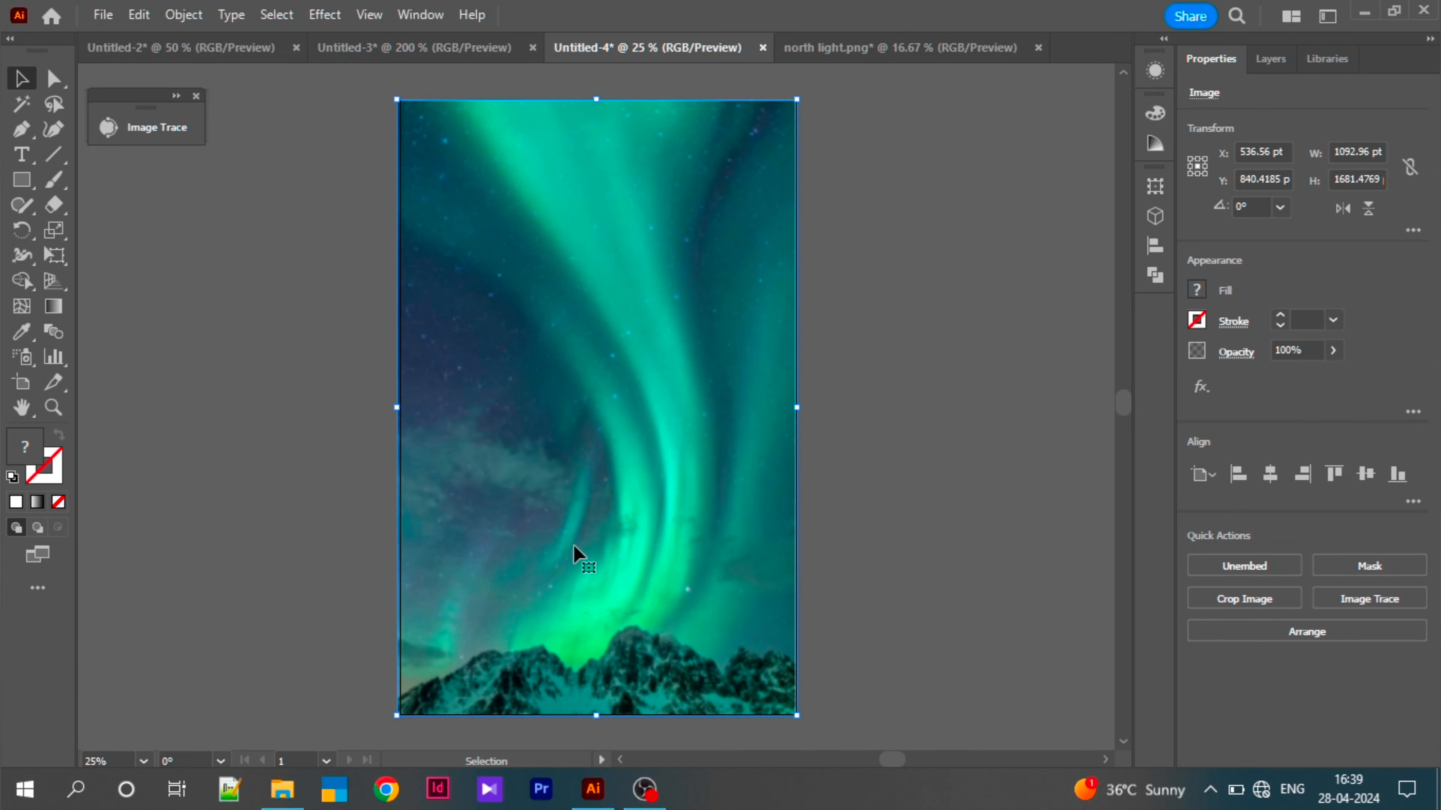
Step: Image trace the northern lights picture in Untitled-4 with the High Fidelity Photo preset
{"action": "left_click", "coordinate": [1372, 599]}
{"action": "left_click", "coordinate": [1339, 562]}
{"action": "left_click", "coordinate": [1274, 309]}
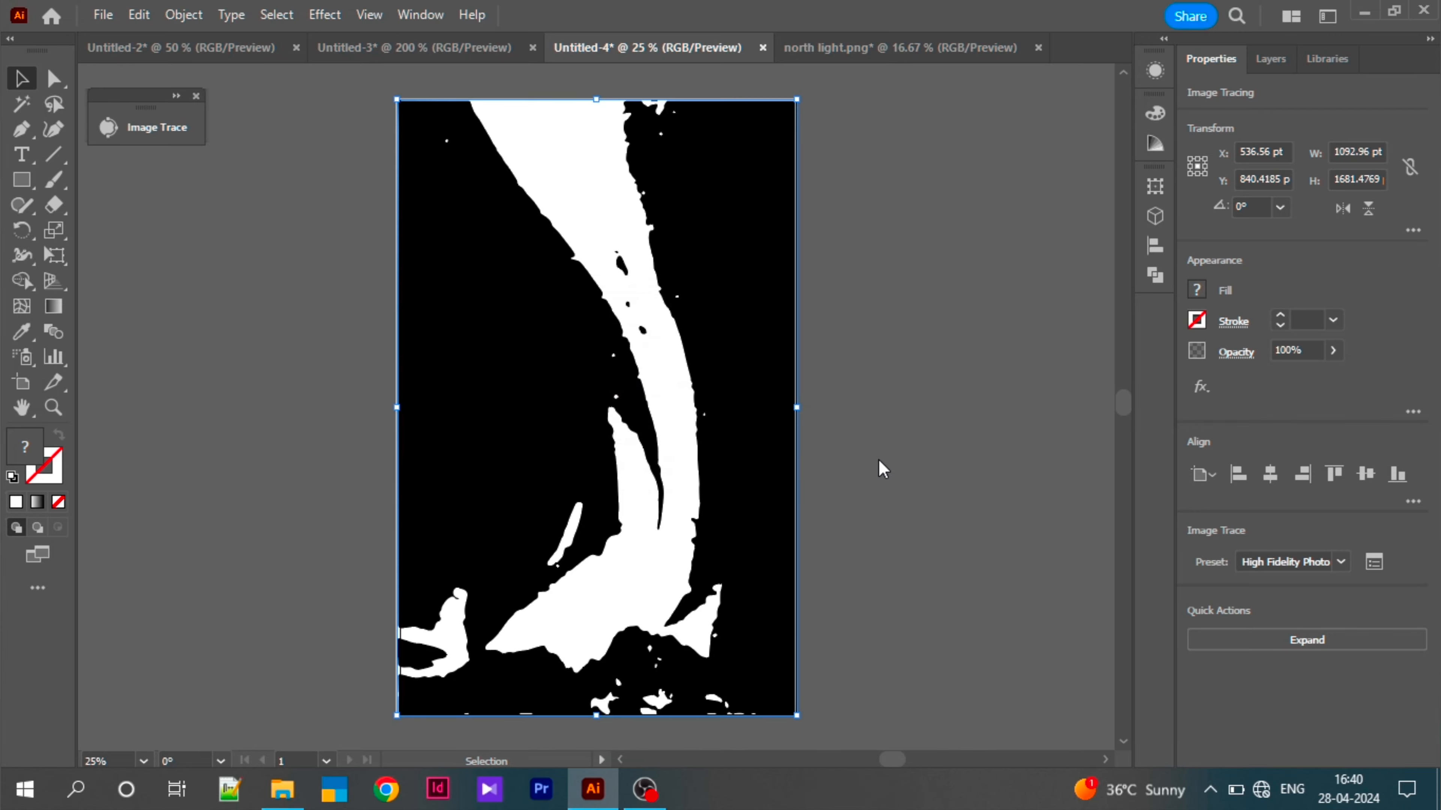
Step: Retrace the northern lights picture with the High Color preset
{"action": "left_click", "coordinate": [171, 134]}
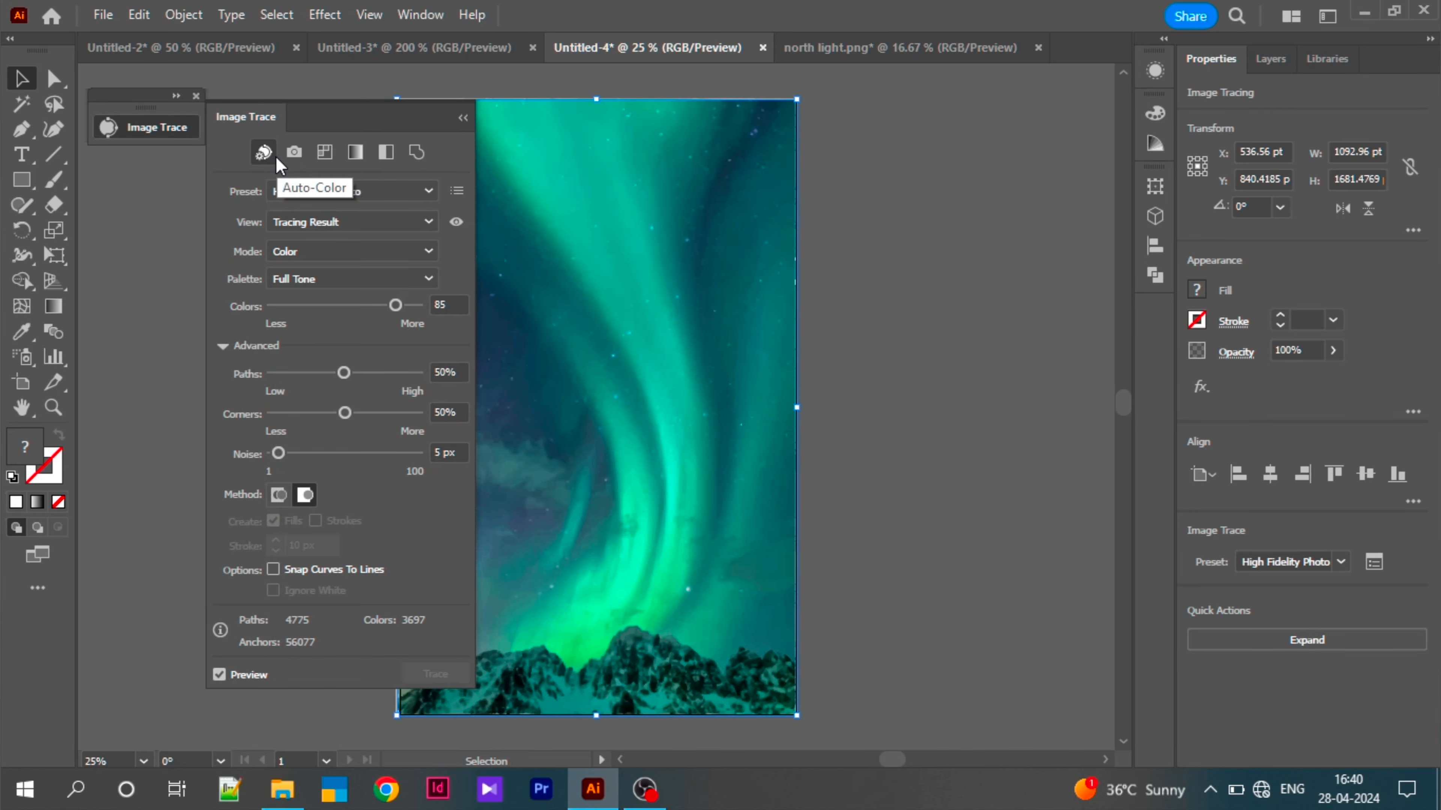
{"action": "left_click", "coordinate": [294, 152]}
{"action": "left_click", "coordinate": [463, 120]}
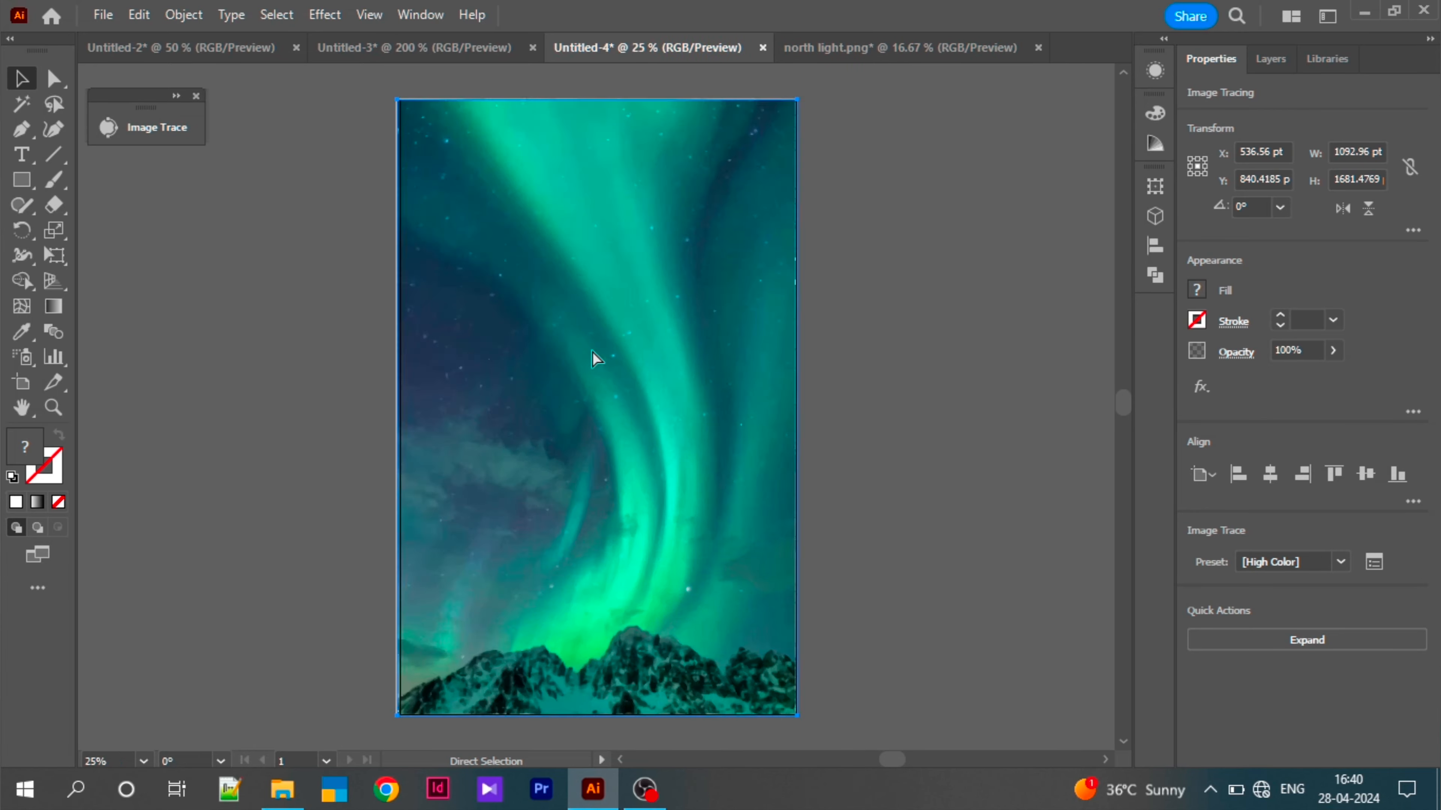
Step: Examine the traced colour shapes of the northern lights picture at high magnification
{"action": "key", "text": "ctrl+equal"}
{"action": "key", "text": "ctrl+equal"}
{"action": "key", "text": "ctrl+equal"}
{"action": "key", "text": "ctrl+equal"}
{"action": "key", "text": "ctrl+equal"}
{"action": "key", "text": "ctrl+equal"}
{"action": "key", "text": "ctrl+equal"}
{"action": "key", "text": "ctrl+equal"}
{"action": "key", "text": "ctrl+equal"}
{"action": "key", "text": "ctrl+equal"}
{"action": "key", "text": "ctrl+equal"}
{"action": "key", "text": "ctrl+minus"}
{"action": "key", "text": "ctrl+minus"}
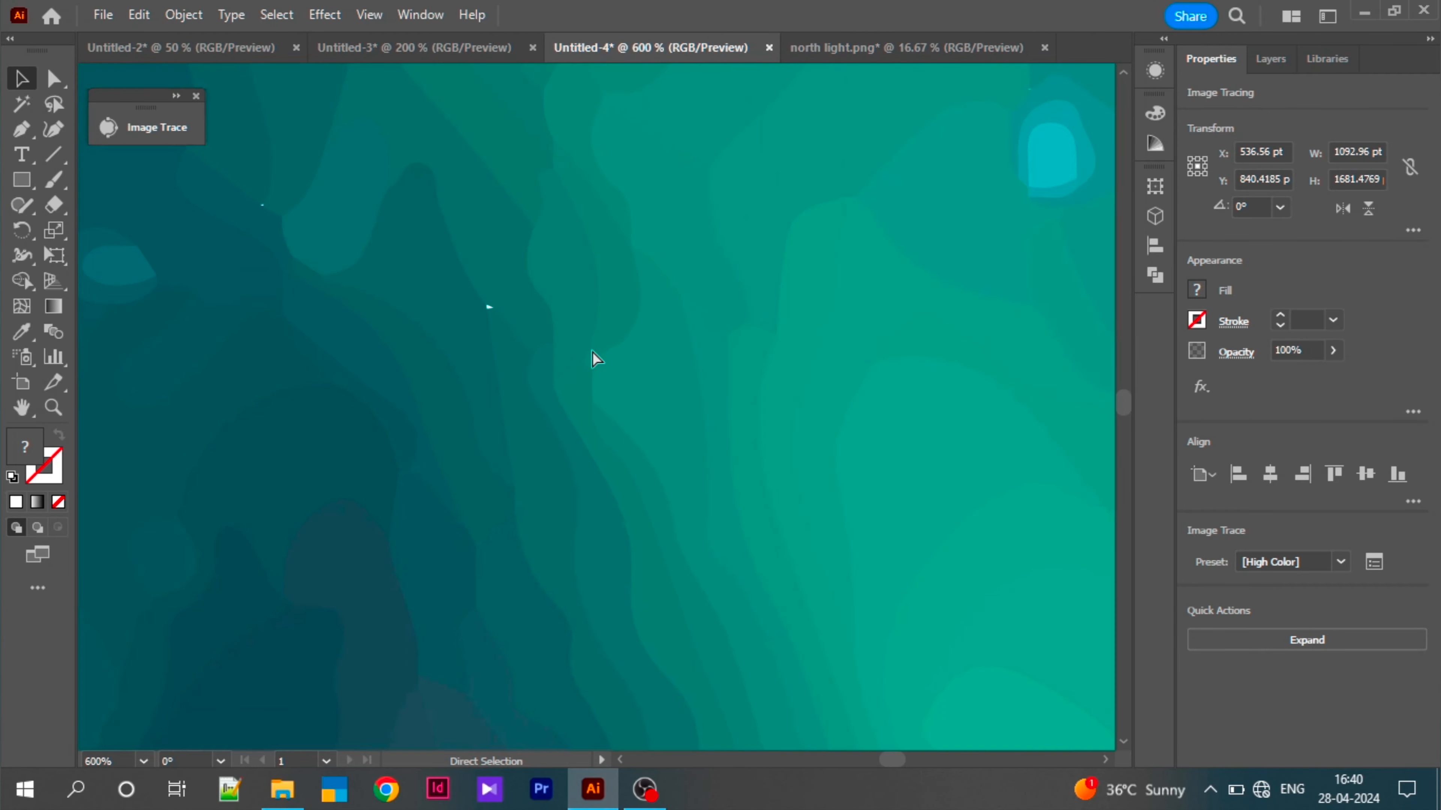
{"action": "key", "text": "ctrl+equal"}
{"action": "key", "text": "ctrl+equal"}
{"action": "key", "text": "ctrl+equal"}
{"action": "key", "text": "ctrl+equal"}
{"action": "key", "text": "ctrl+equal"}
{"action": "key", "text": "ctrl+equal"}
{"action": "key", "text": "ctrl+equal"}
{"action": "key", "text": "ctrl+equal"}
{"action": "key", "text": "ctrl+equal"}
{"action": "key", "text": "ctrl+equal"}
{"action": "key", "text": "ctrl+equal"}
{"action": "key", "text": "ctrl+equal"}
{"action": "key", "text": "ctrl+equal"}
{"action": "key", "text": "ctrl+minus"}
{"action": "key", "text": "ctrl+minus"}
{"action": "key", "text": "ctrl+minus"}
{"action": "key", "text": "ctrl+minus"}
{"action": "key", "text": "ctrl+minus"}
{"action": "key", "text": "ctrl+minus"}
{"action": "key", "text": "ctrl+minus"}
{"action": "key", "text": "ctrl+minus"}
{"action": "key", "text": "ctrl+minus"}
{"action": "key", "text": "ctrl+minus"}
{"action": "key", "text": "ctrl+minus"}
{"action": "key", "text": "ctrl+minus"}
{"action": "key", "text": "ctrl+minus"}
{"action": "key", "text": "ctrl+minus"}
{"action": "key", "text": "ctrl+minus"}
{"action": "key", "text": "ctrl+minus"}
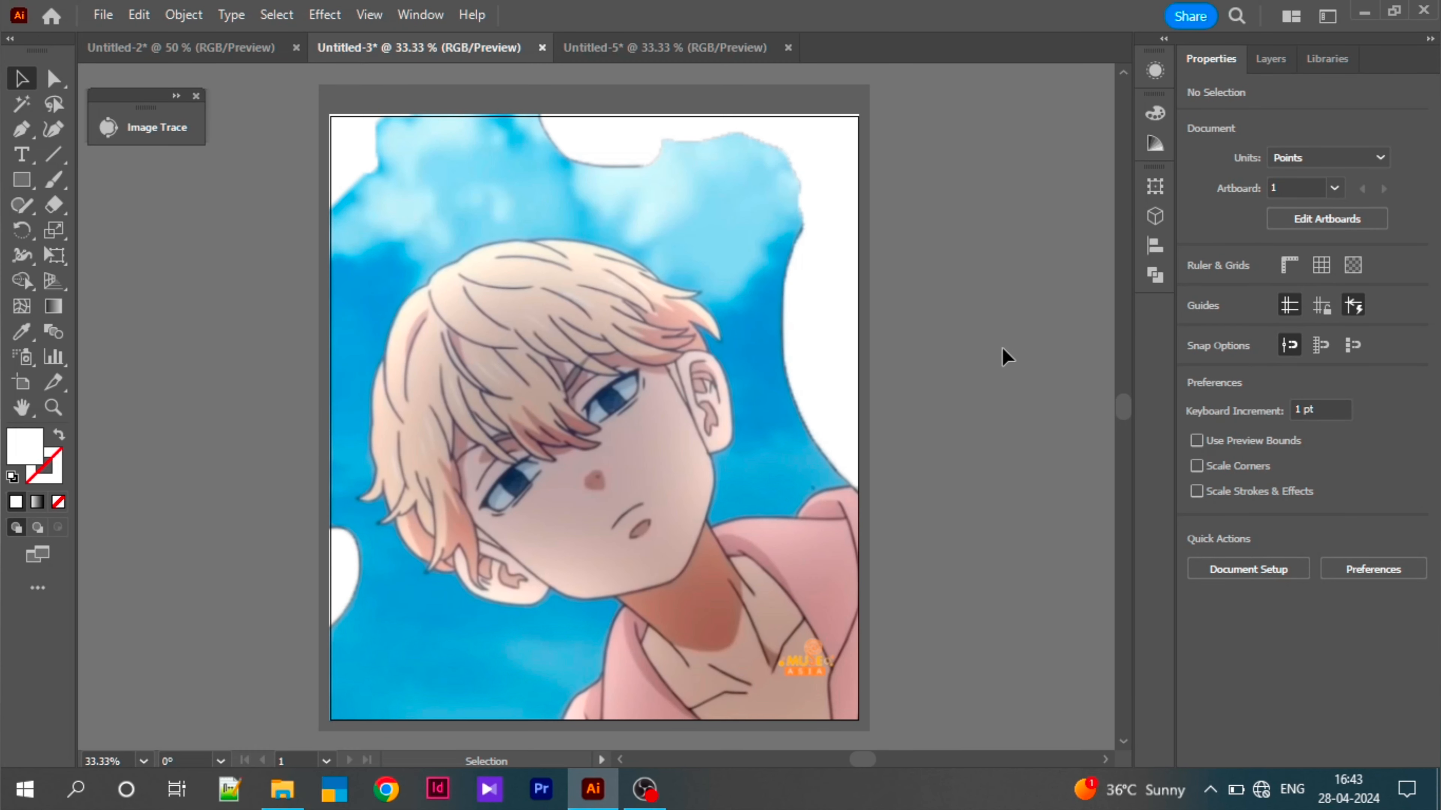
Step: Add a new layer above the portrait image in Untitled-3 and name it outline
{"action": "left_click", "coordinate": [1273, 59]}
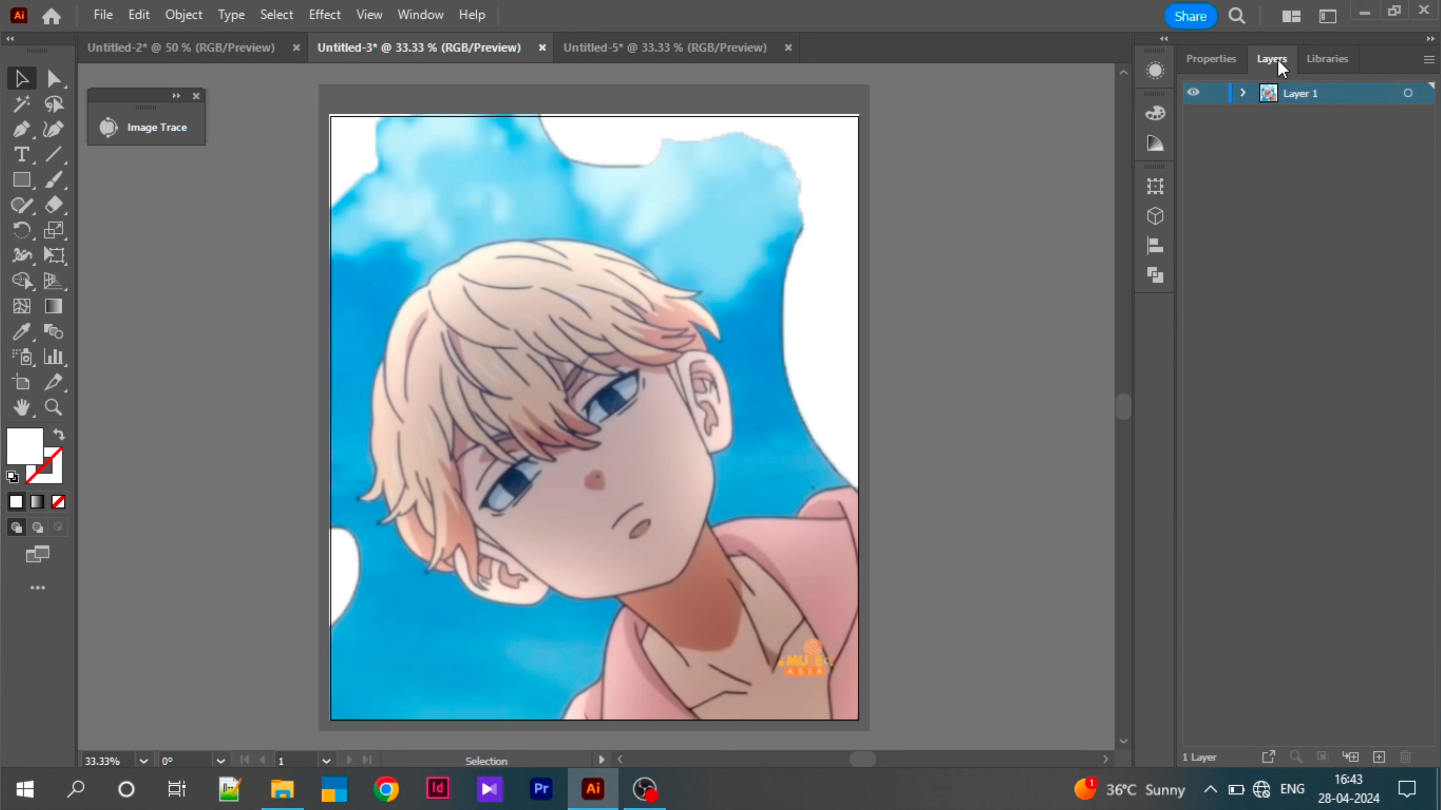
{"action": "left_click", "coordinate": [1378, 757]}
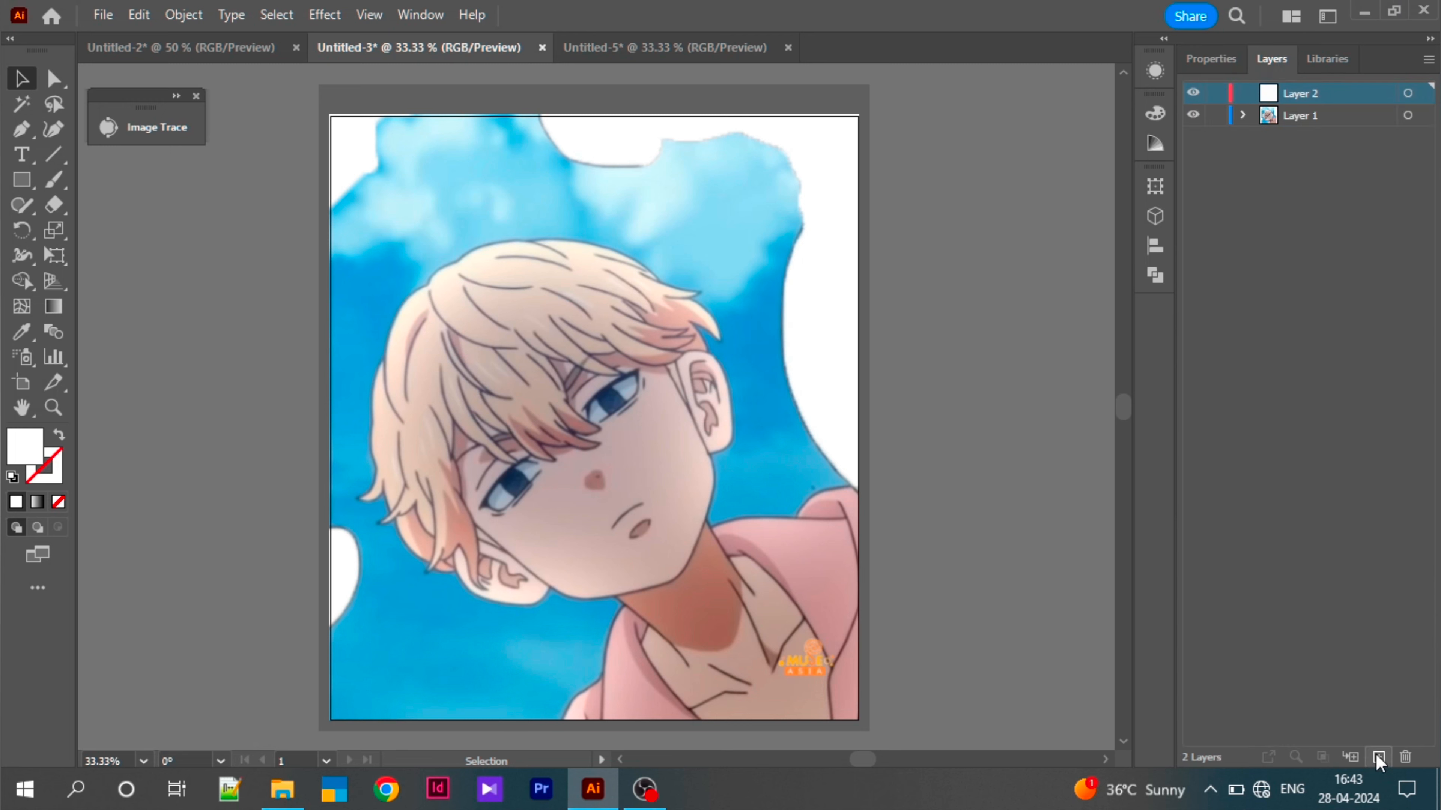
{"action": "double_click", "coordinate": [1367, 95]}
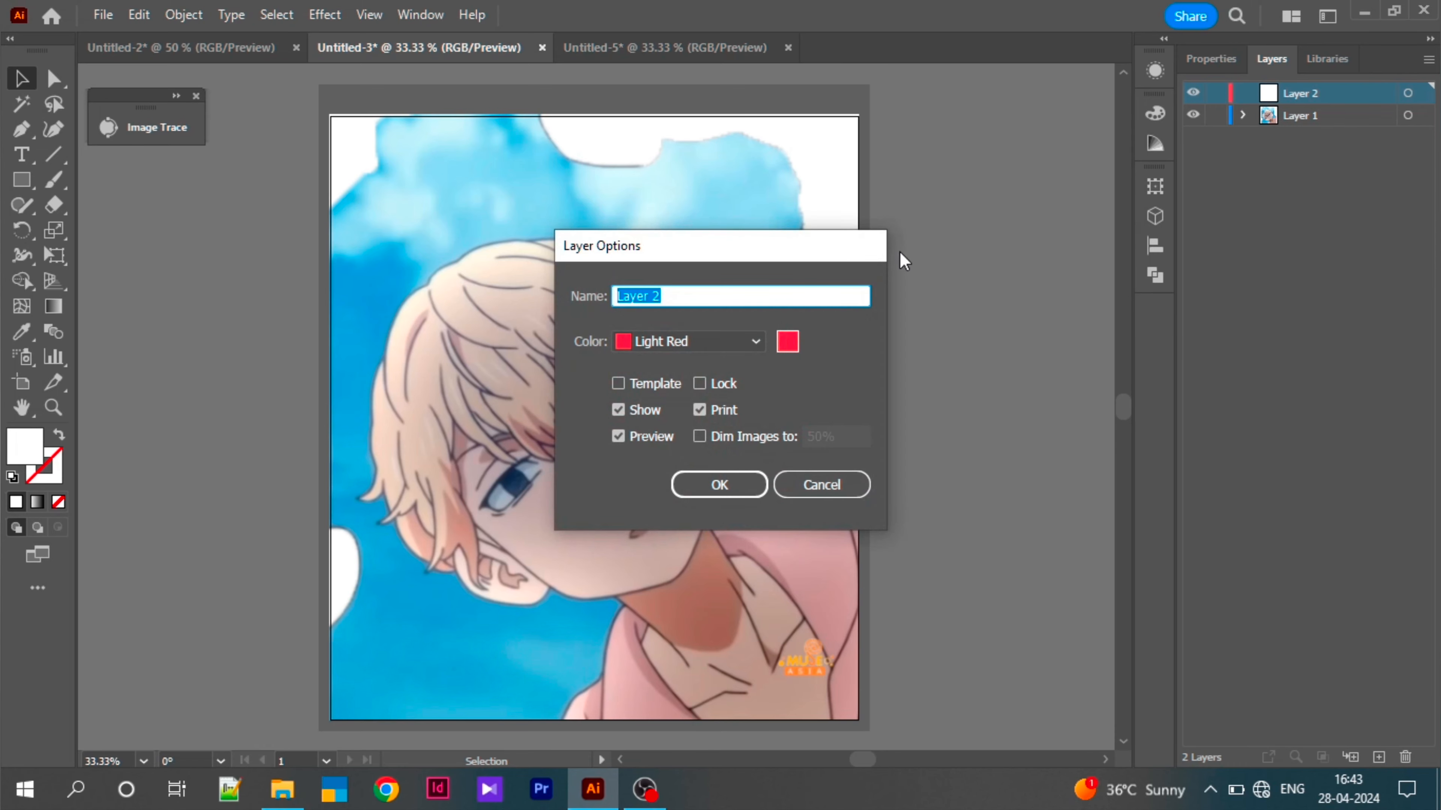
{"action": "type", "text": "outline"}
{"action": "key", "text": "Return"}
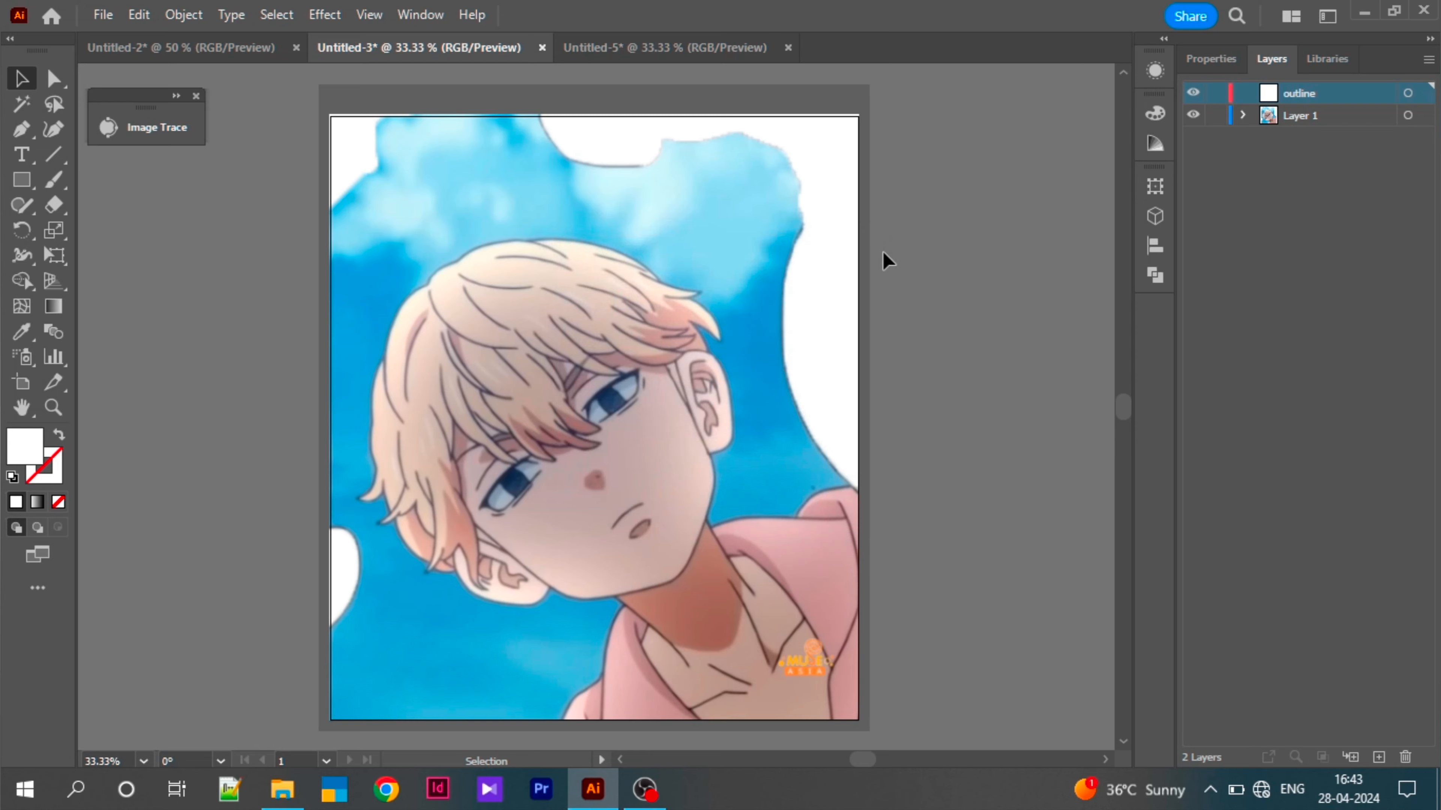
Step: Dim the images on Layer 1 to 90% and lock the layer
{"action": "double_click", "coordinate": [1324, 117]}
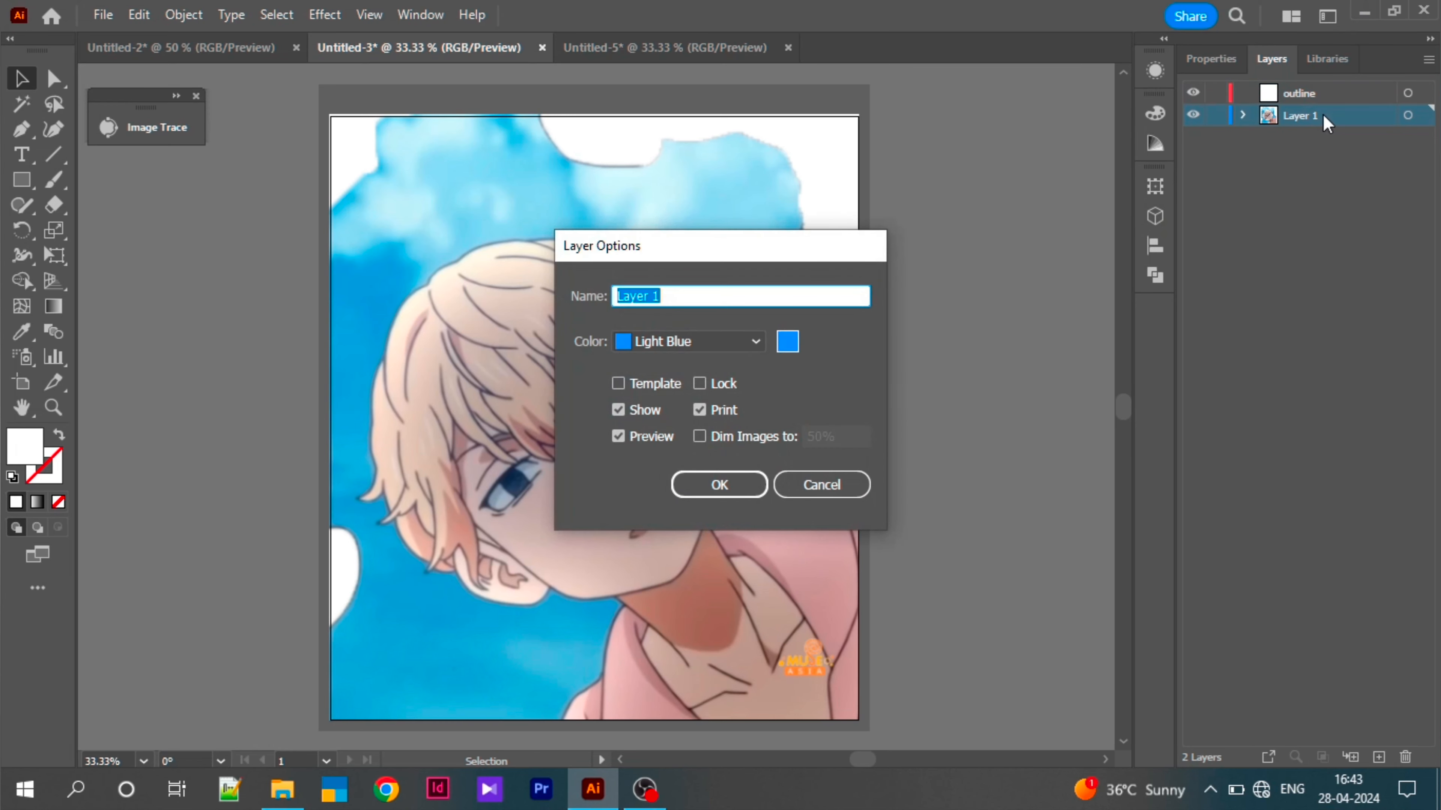
{"action": "left_click", "coordinate": [701, 438]}
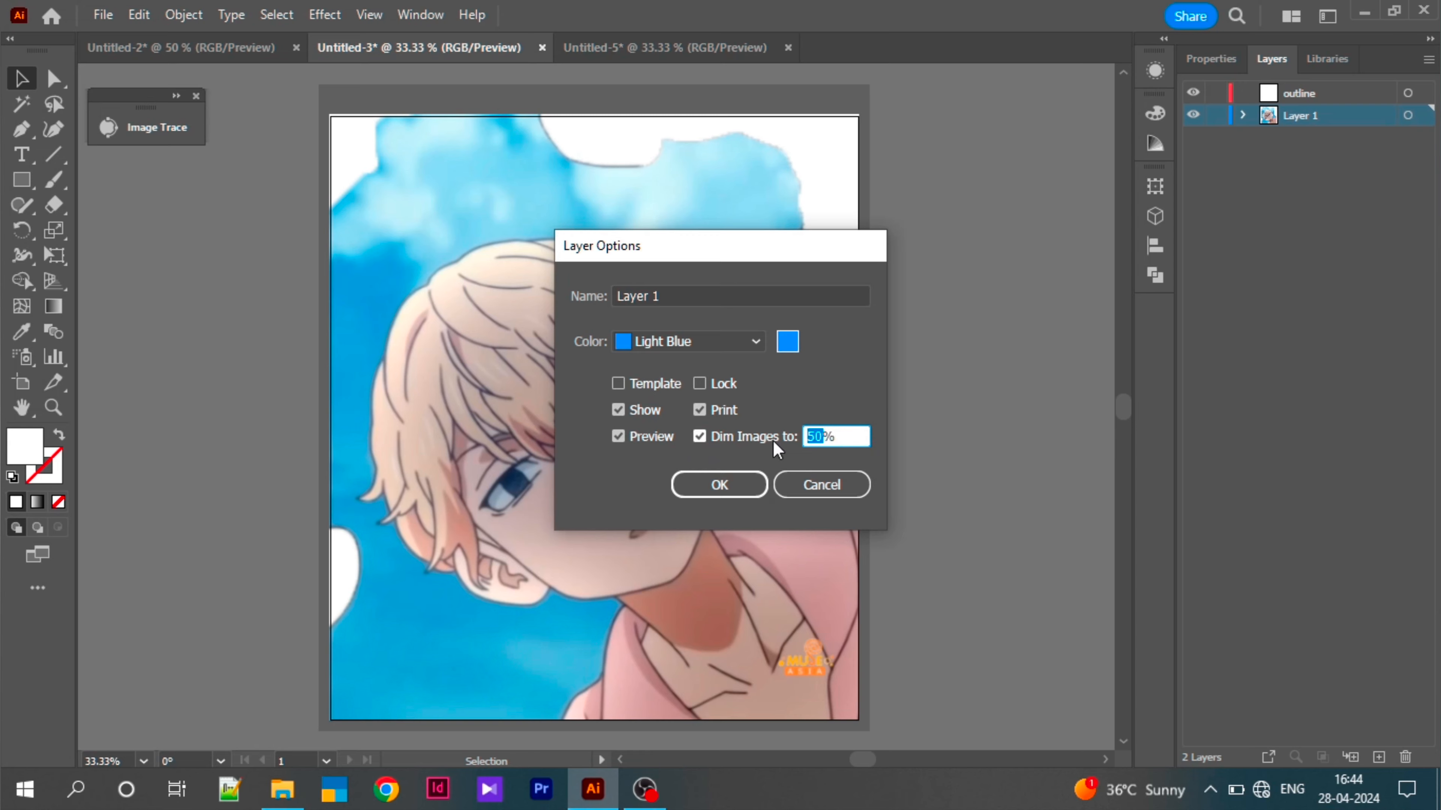
{"action": "type", "text": "90"}
{"action": "key", "text": "Return"}
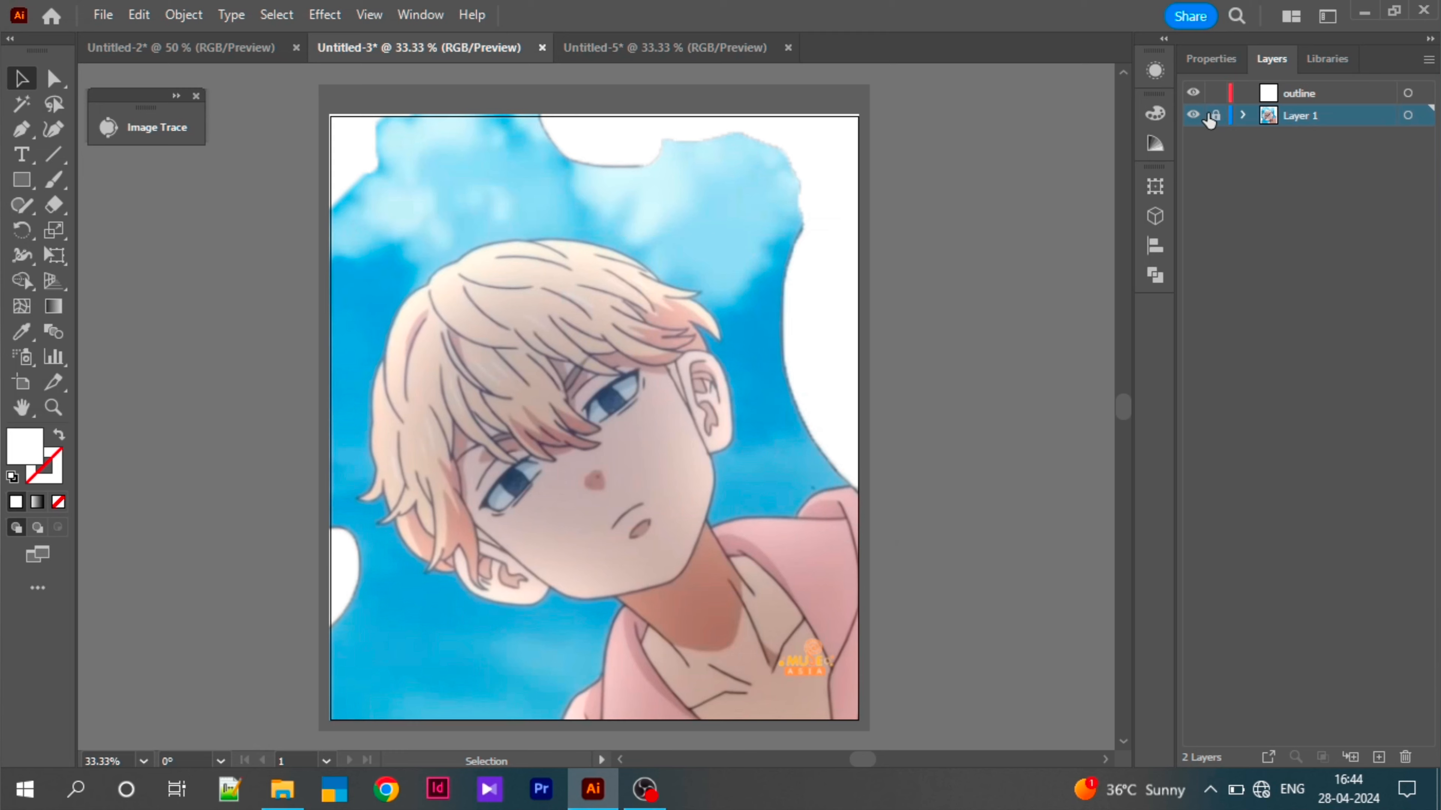
Step: Prepare the Pen tool on the outline layer with no fill and a 2 pt black stroke
{"action": "left_click", "coordinate": [1318, 94]}
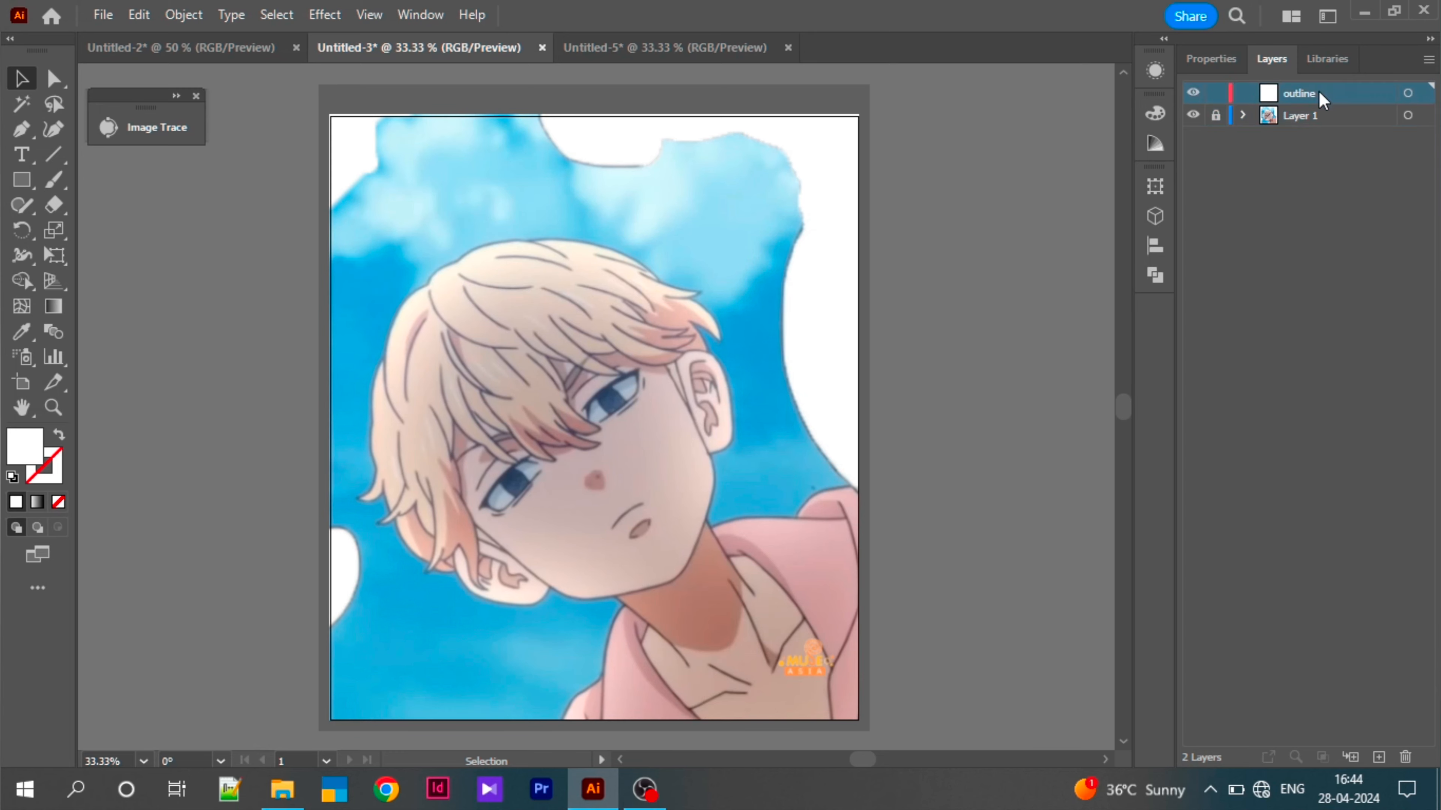
{"action": "key", "text": "p"}
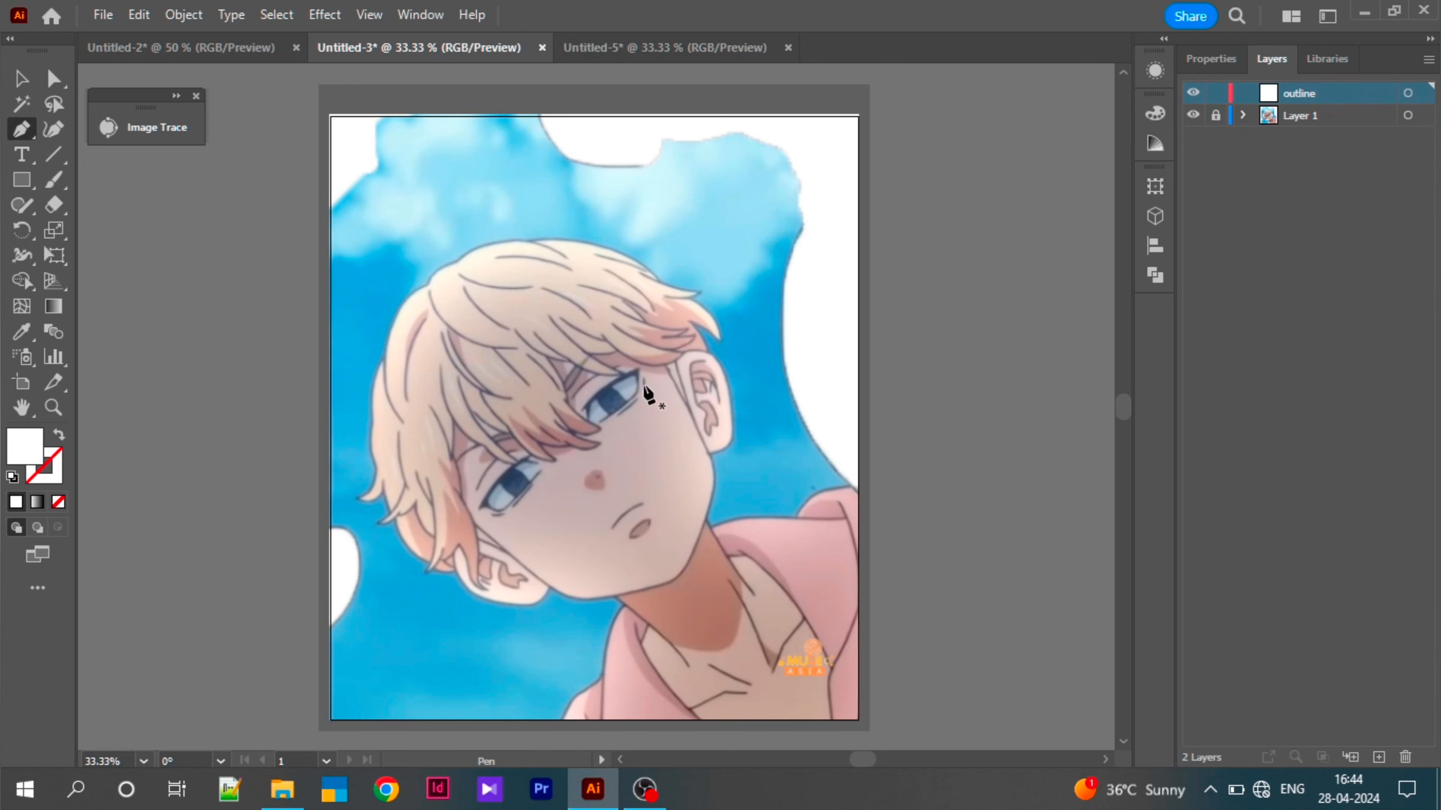
{"action": "left_click", "coordinate": [1210, 56]}
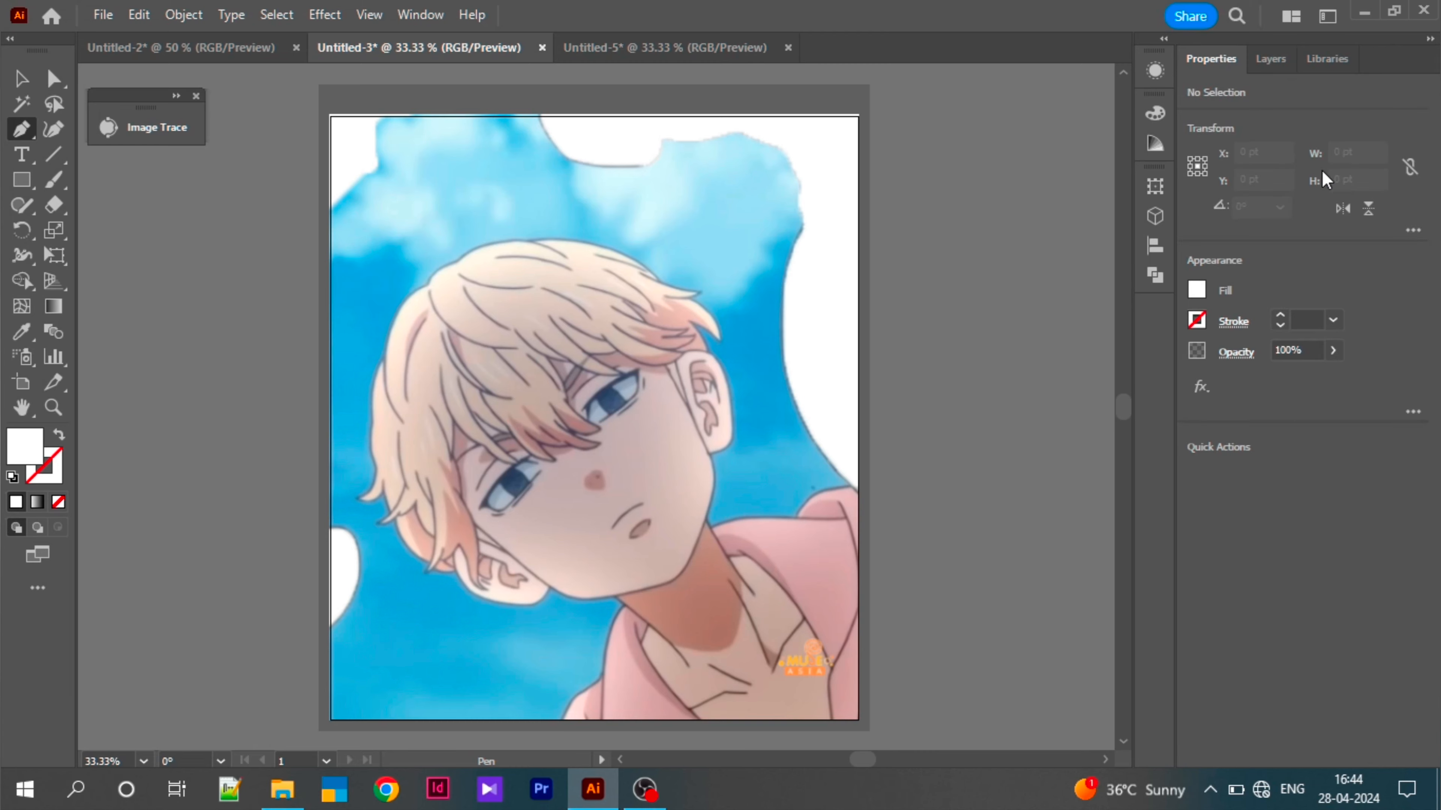
{"action": "left_click", "coordinate": [1195, 293]}
{"action": "left_click", "coordinate": [967, 368]}
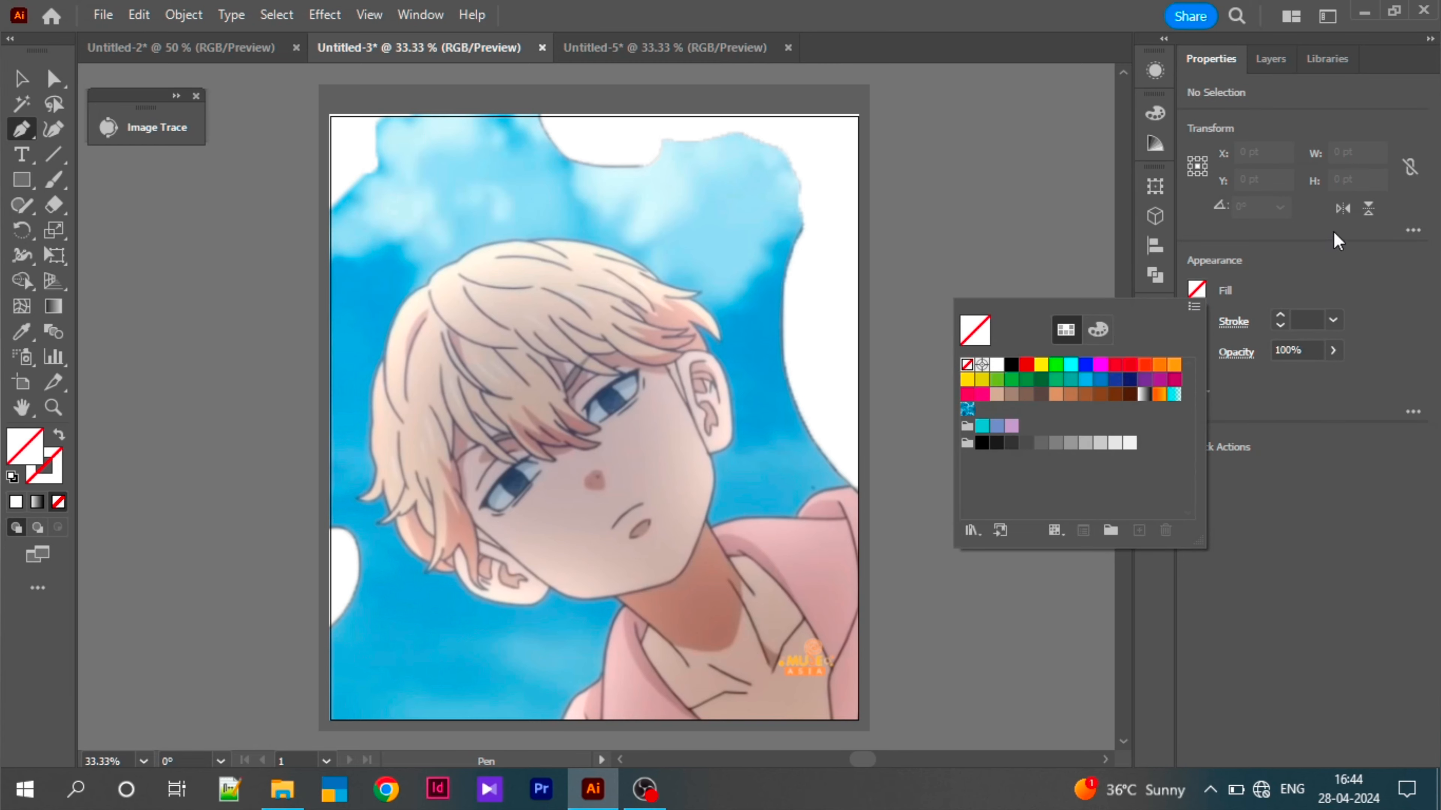
{"action": "left_click", "coordinate": [1197, 321]}
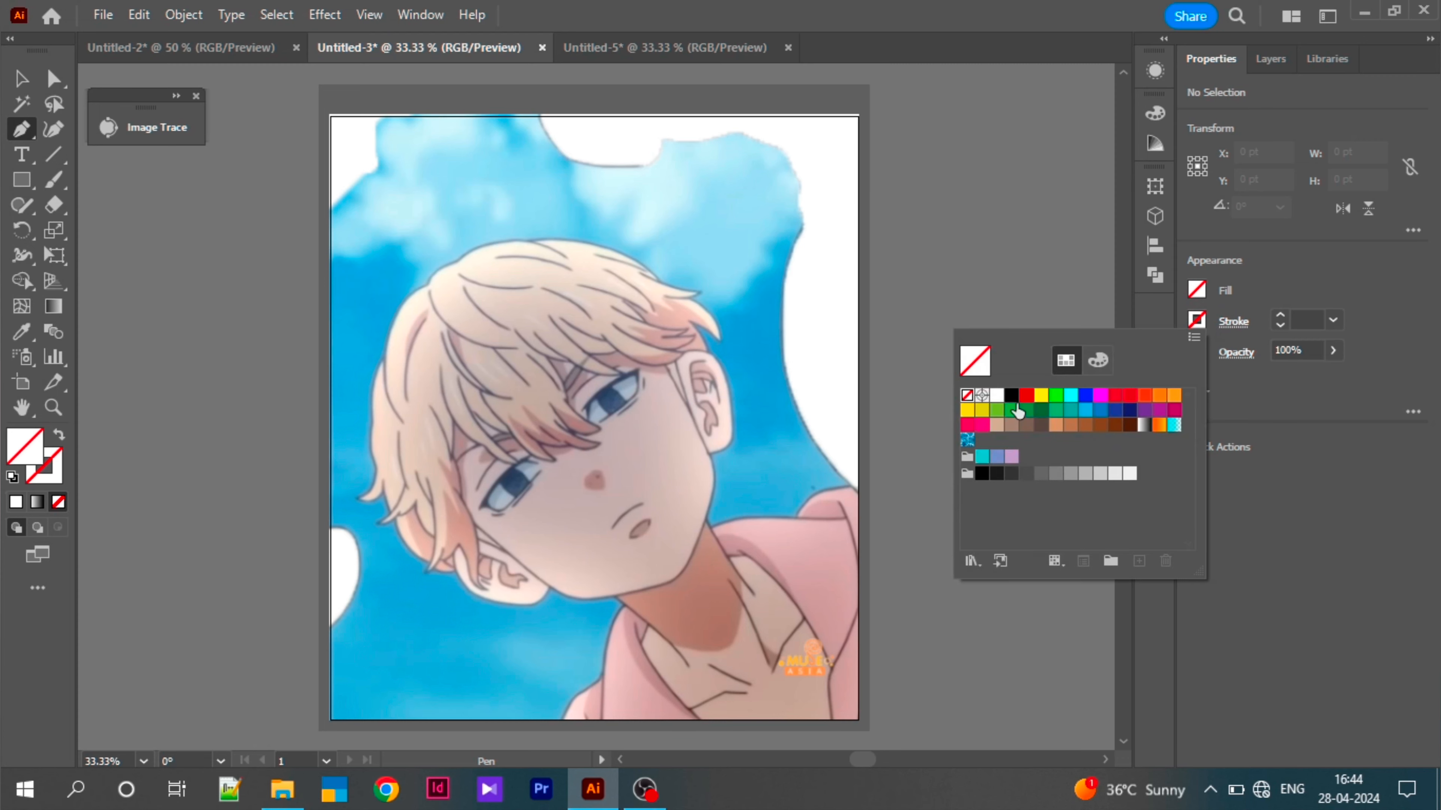
{"action": "left_click", "coordinate": [1012, 395]}
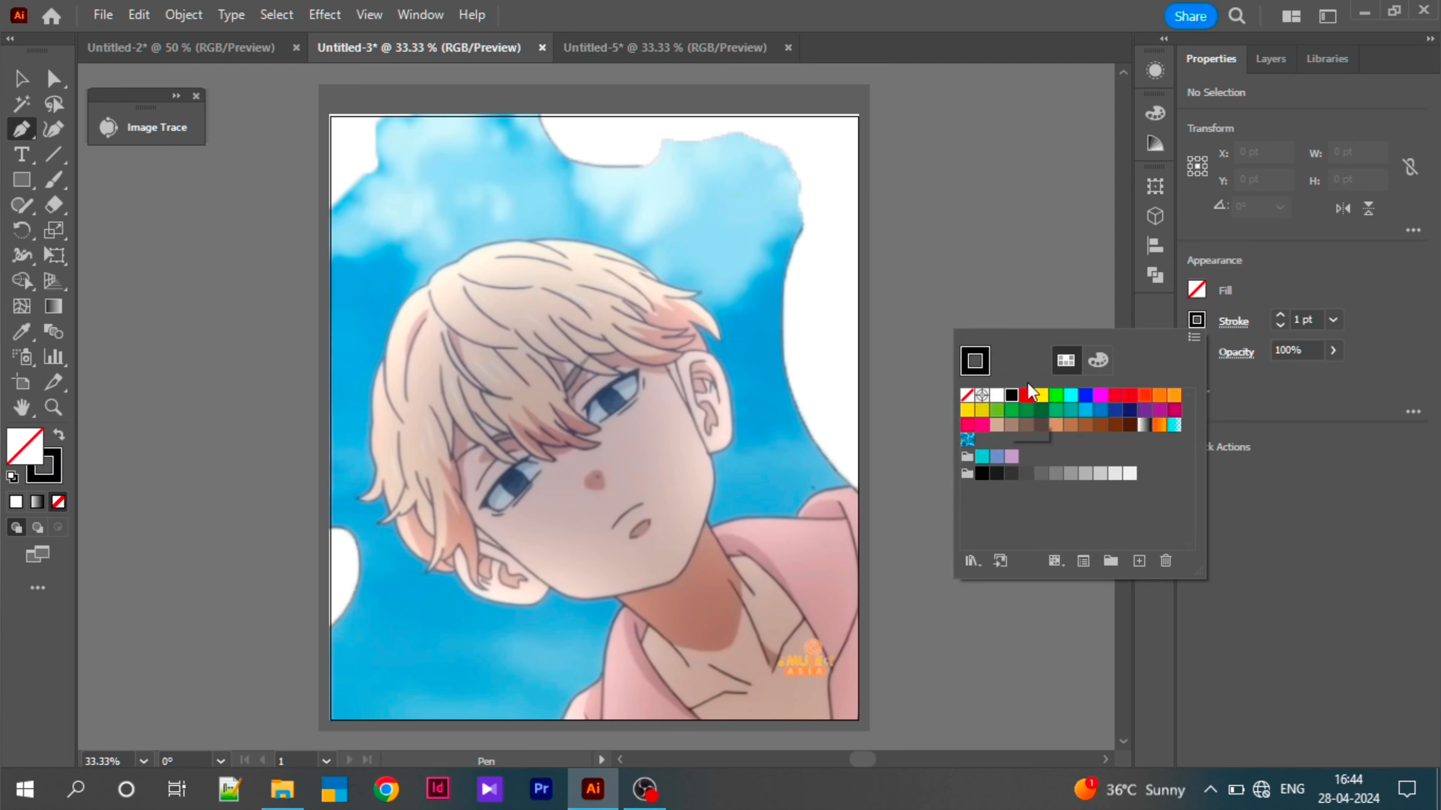
{"action": "left_click", "coordinate": [1280, 316]}
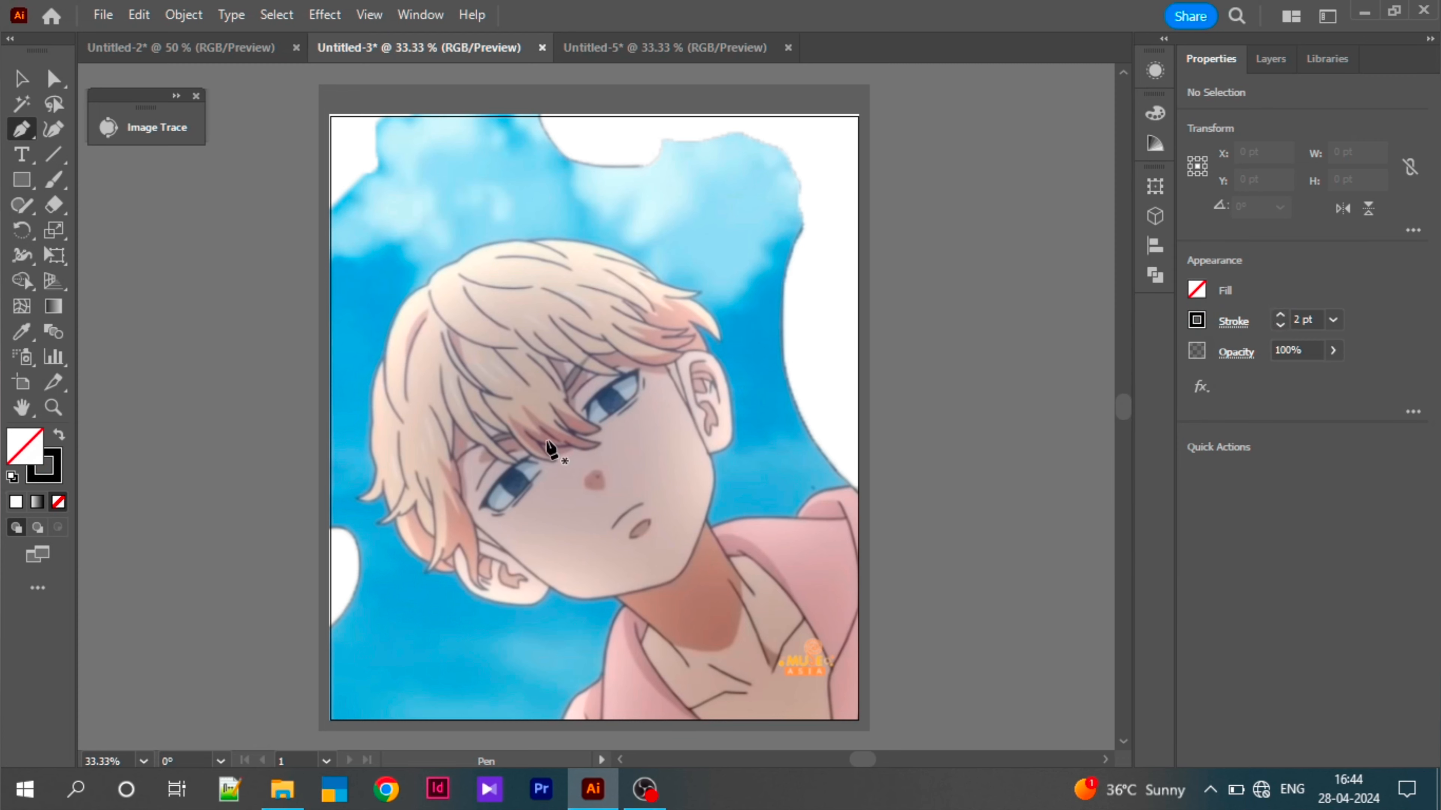
Step: Trace the long curved hair strand in front of the lower ear with its hooked tip, and lock the finished path
{"action": "key", "text": "ctrl+plus"}
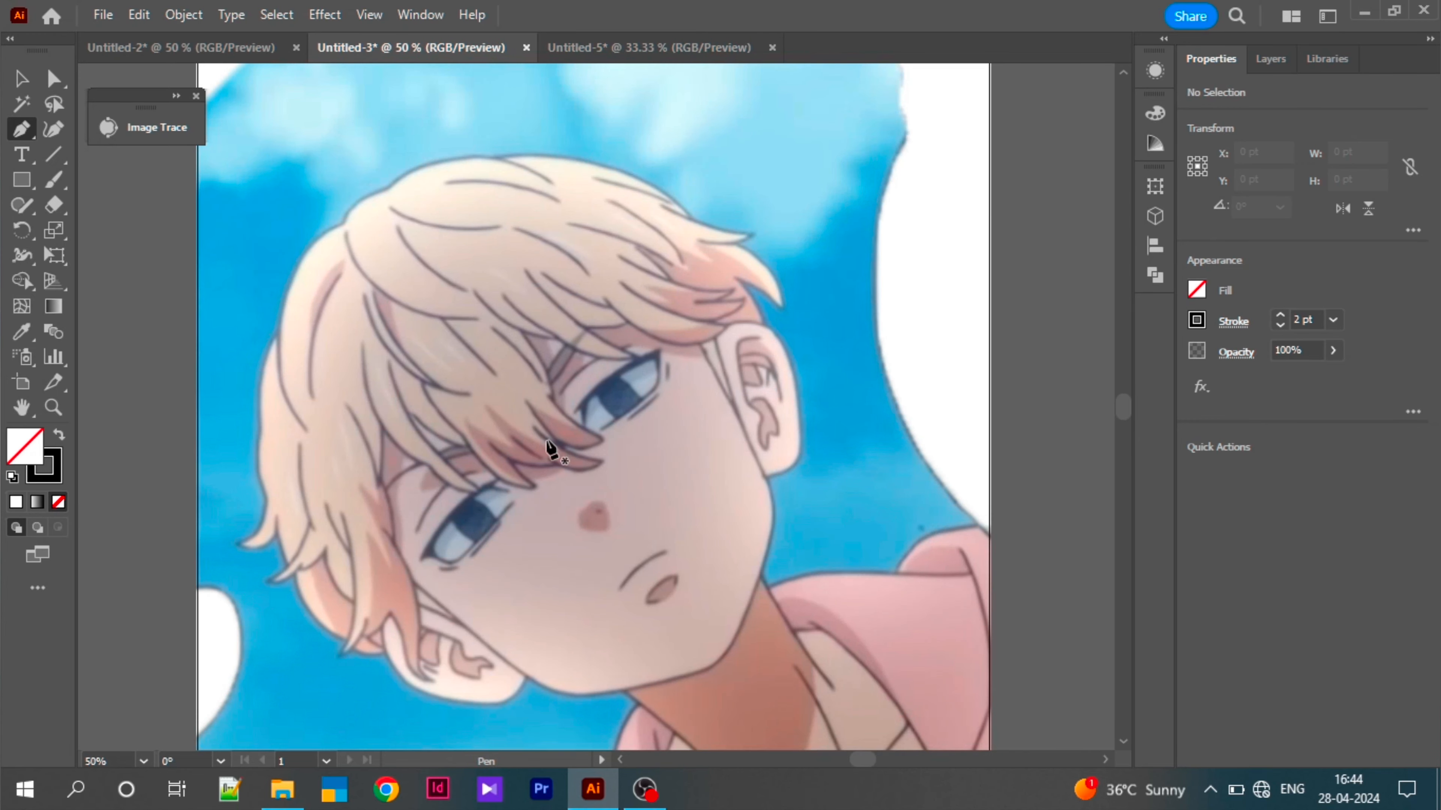
{"action": "left_click", "coordinate": [341, 513]}
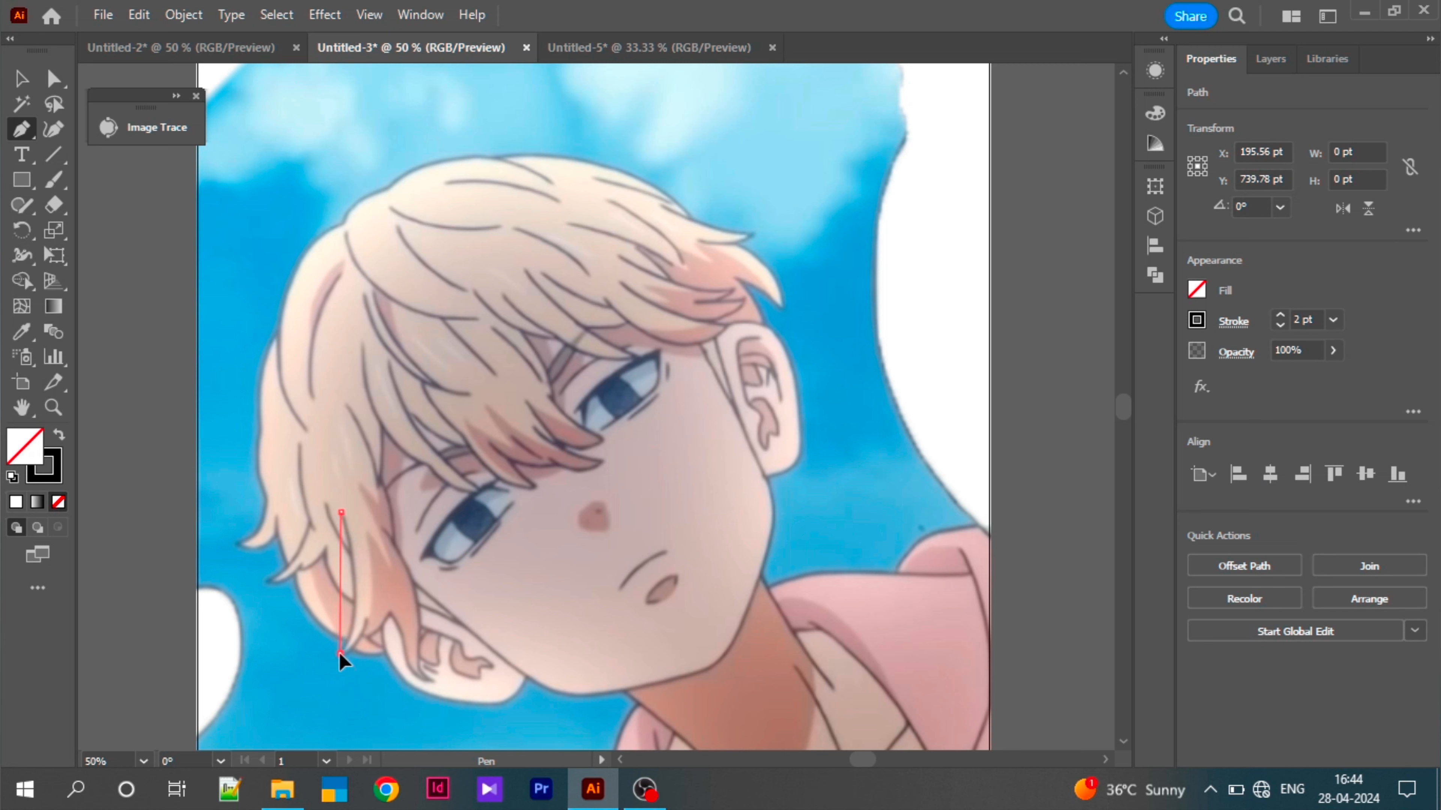
{"action": "left_click_drag", "start_coordinate": [316, 675], "coordinate": [311, 676]}
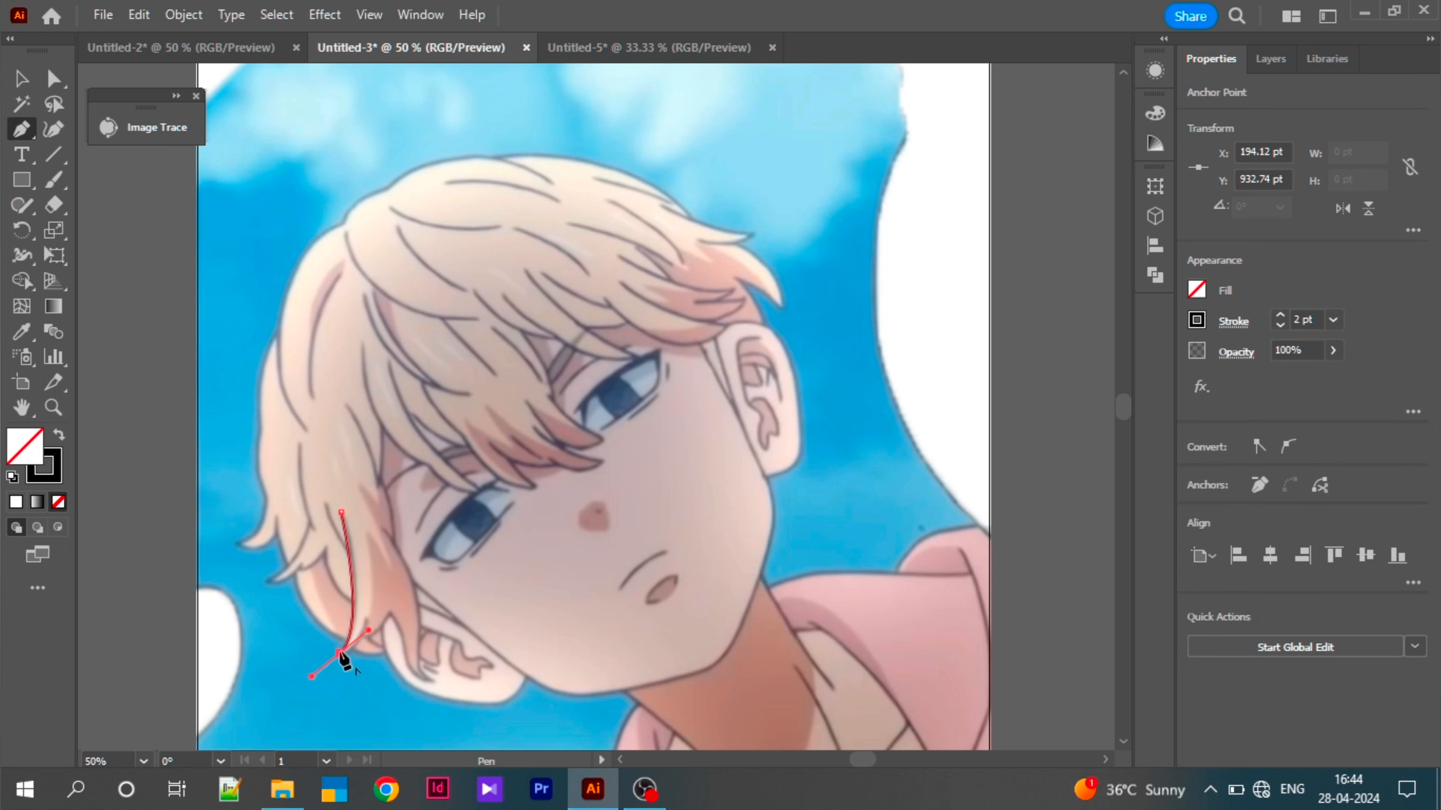
{"action": "left_click", "coordinate": [367, 620]}
{"action": "left_click_drag", "start_coordinate": [366, 600], "coordinate": [378, 589]}
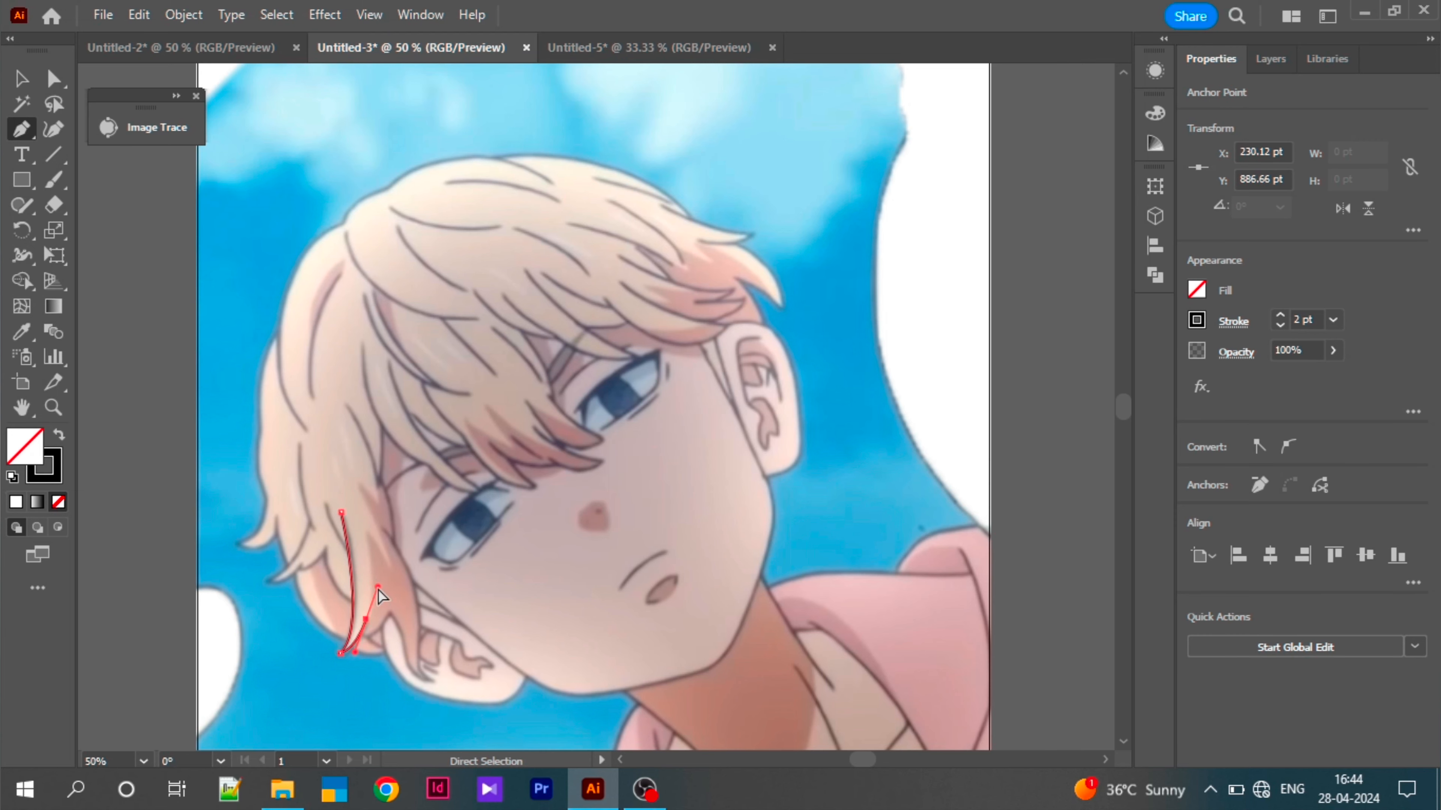
{"action": "key", "text": "ctrl+2"}
Step: Trace the short hair line that joins the upper part of the first strand, redrawing its curved end once
{"action": "left_click", "coordinate": [325, 504]}
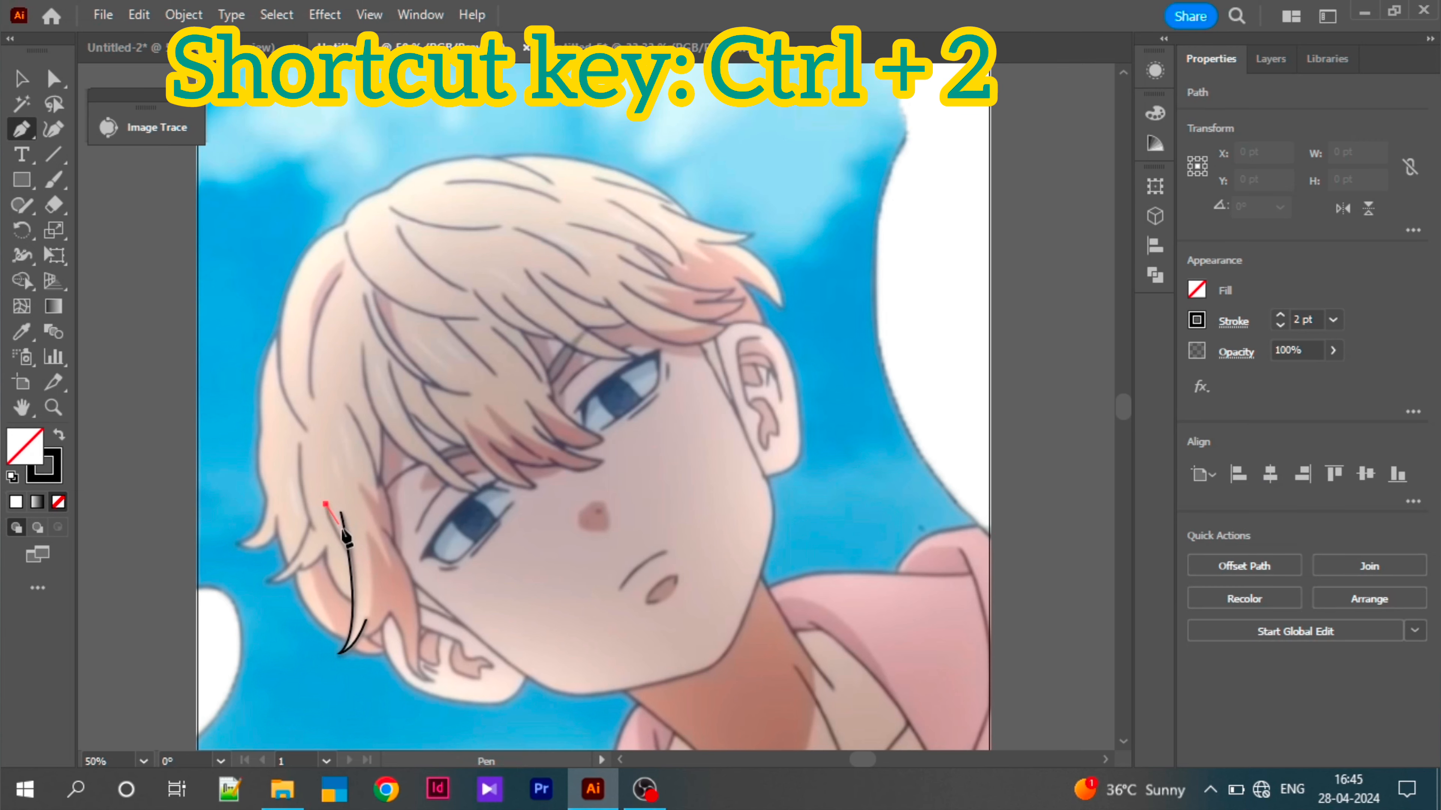
{"action": "left_click_drag", "start_coordinate": [357, 553], "coordinate": [359, 555]}
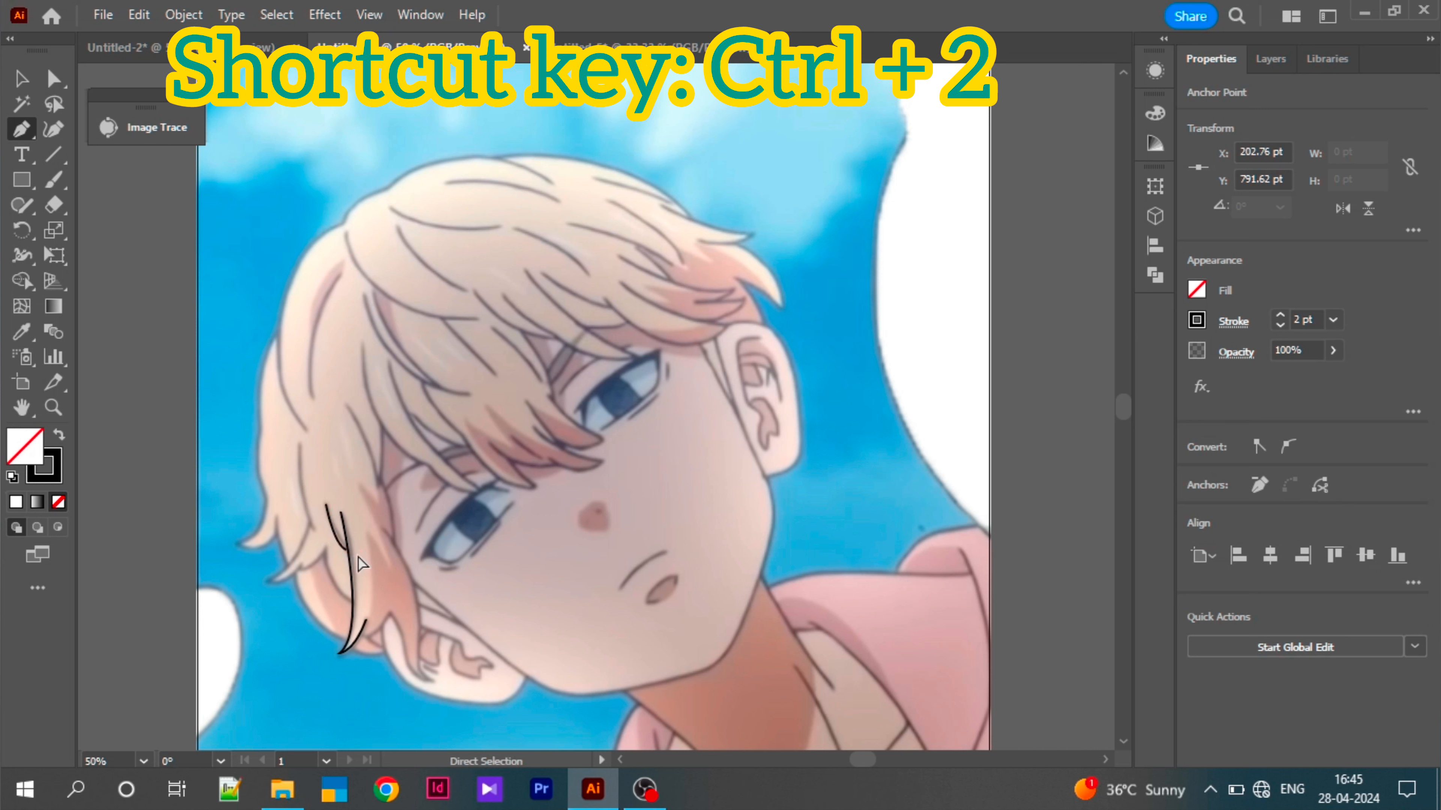
{"action": "key", "text": "ctrl+z"}
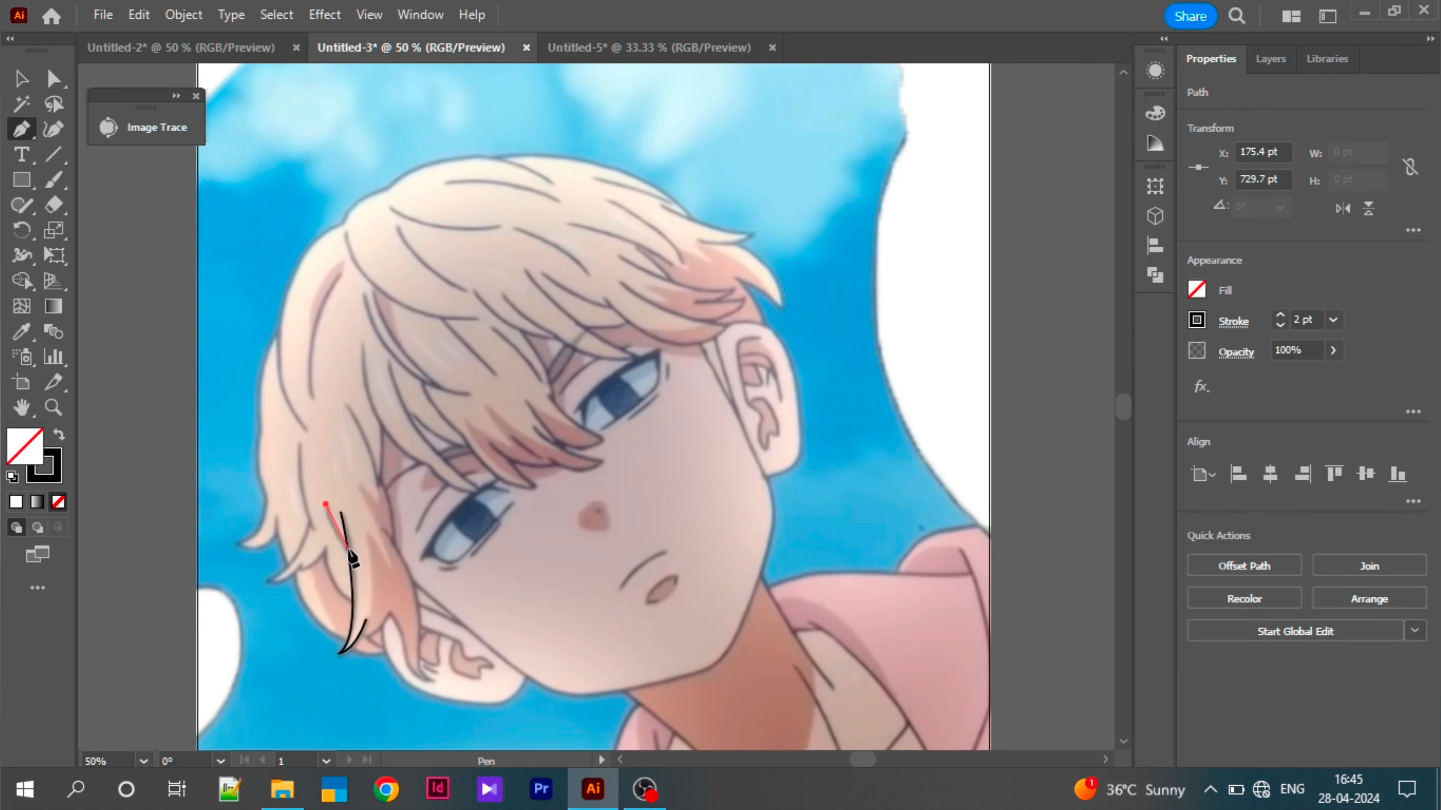
{"action": "left_click", "coordinate": [360, 560], "text": "ctrl"}
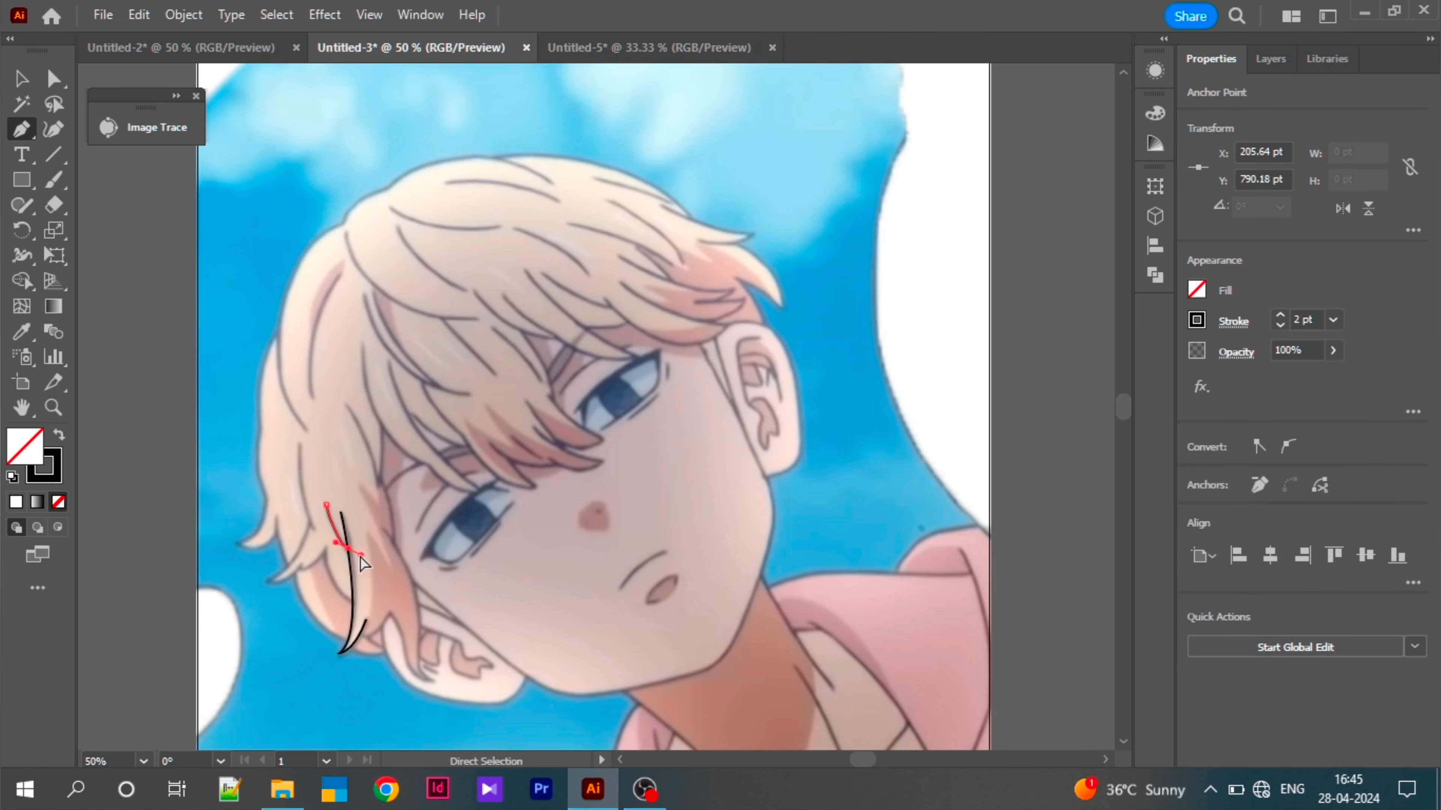
Step: Trace the long curved hair line on the upper side of the head, above the outlined strands
{"action": "left_click", "coordinate": [312, 397]}
{"action": "left_click_drag", "start_coordinate": [341, 276], "coordinate": [379, 234]}
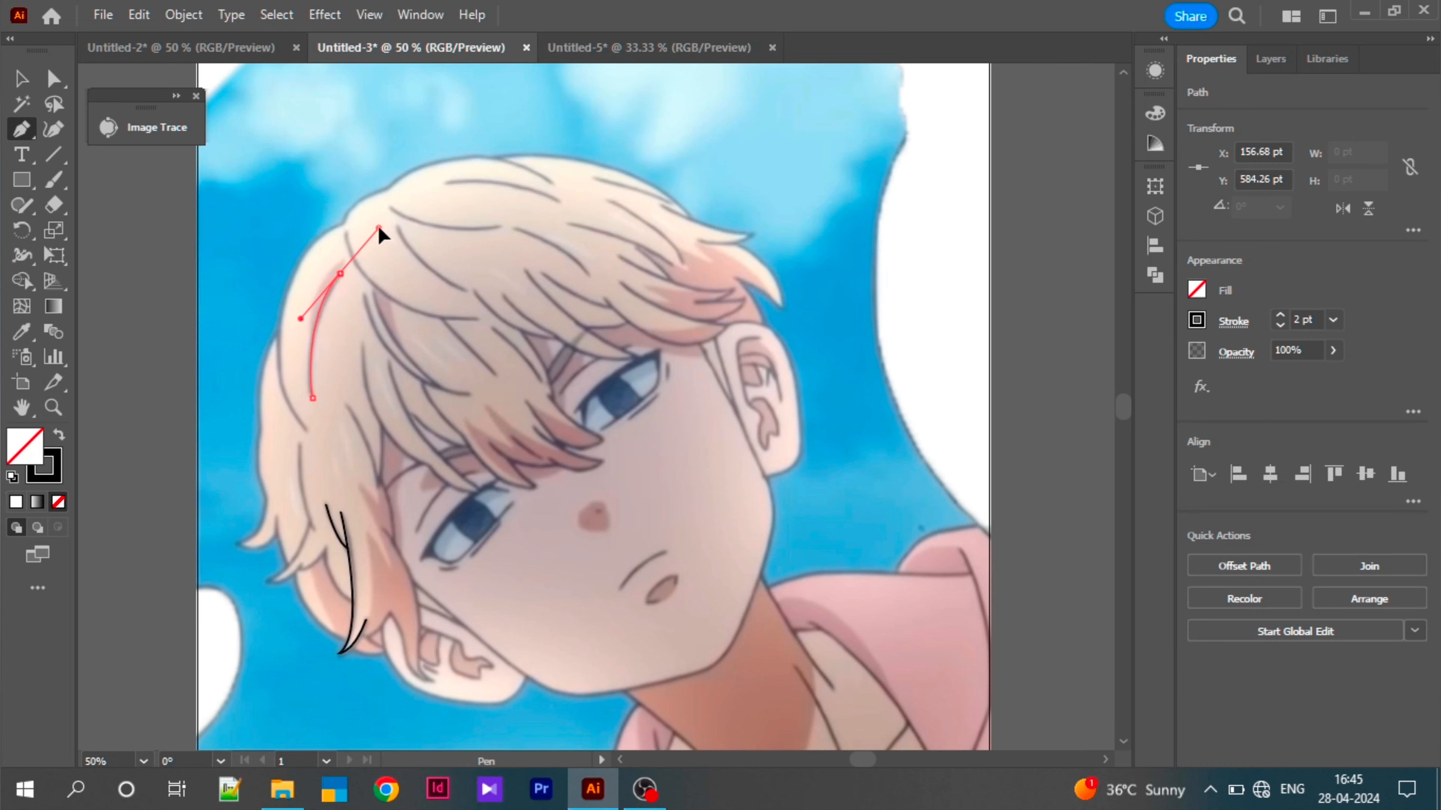
{"action": "left_click", "coordinate": [237, 443], "text": "ctrl"}
Step: Trace the small lines joining the first strand's tip and the long pointed lock of hair overlapping the lower ear
{"action": "left_click_drag", "start_coordinate": [388, 658], "coordinate": [385, 654]}
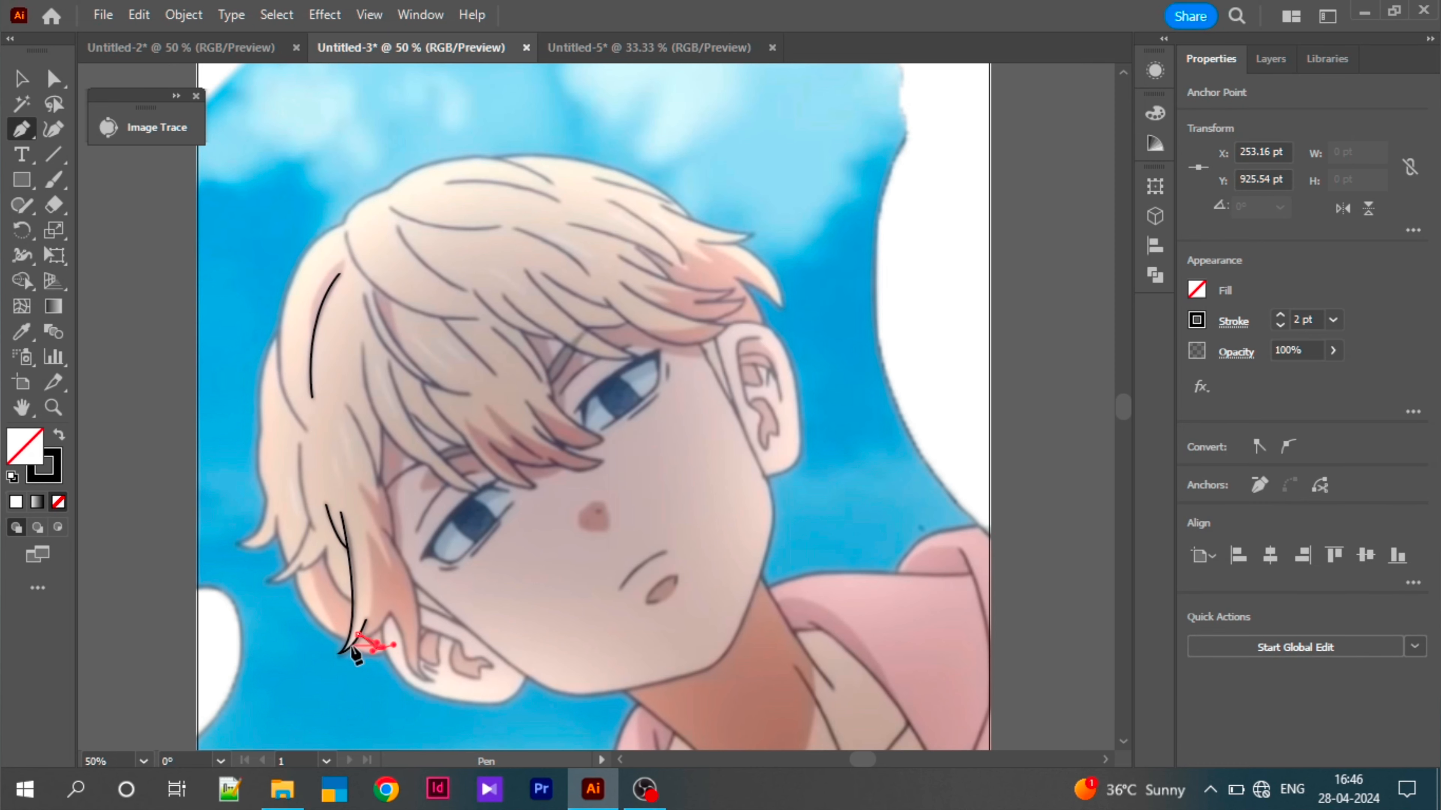
{"action": "left_click", "coordinate": [330, 627], "text": "ctrl"}
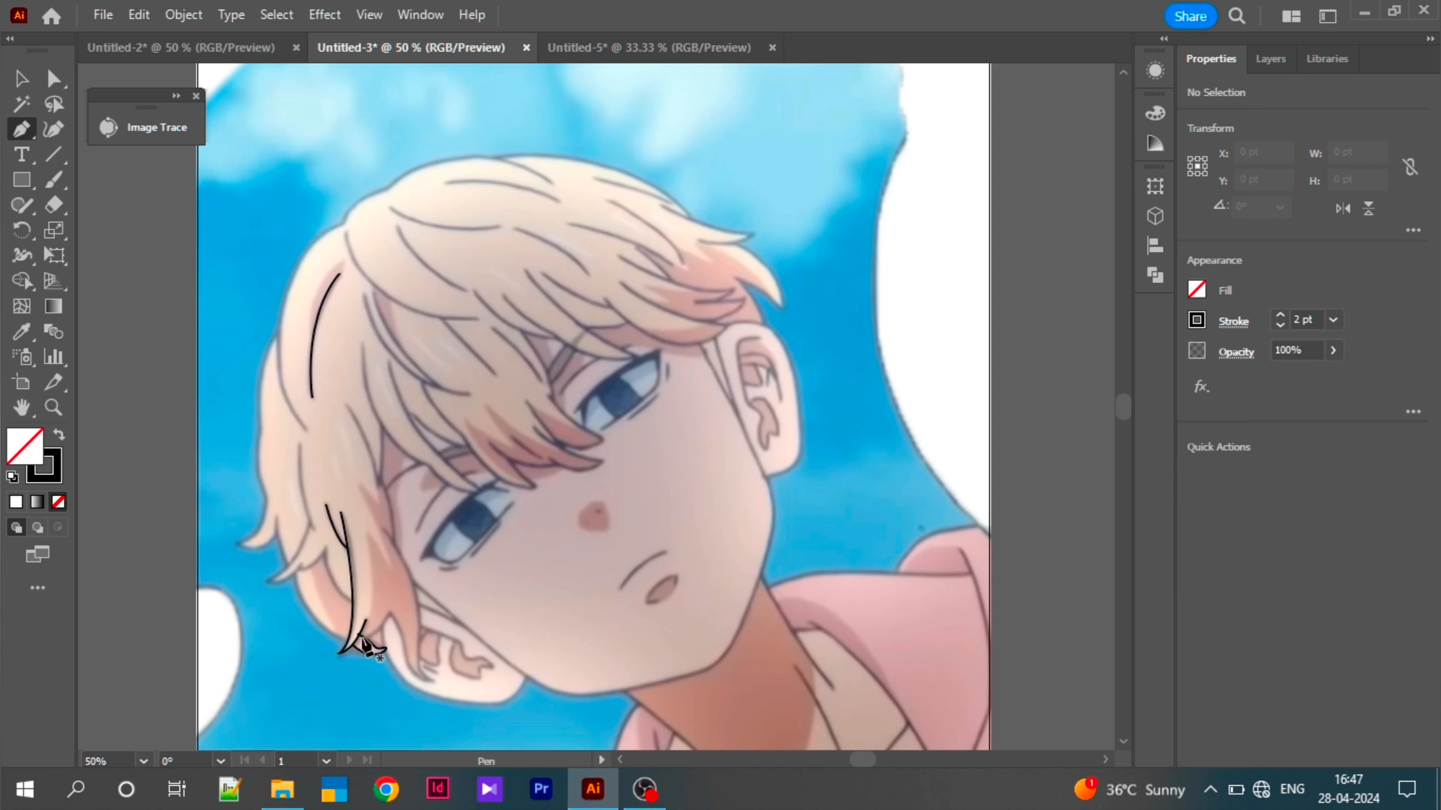
{"action": "left_click", "coordinate": [367, 640]}
{"action": "left_click", "coordinate": [390, 613]}
{"action": "mouse_move", "coordinate": [406, 663]}
{"action": "left_mouse_down"}
{"action": "mouse_move", "coordinate": [411, 685]}
{"action": "mouse_move", "coordinate": [409, 569]}
{"action": "mouse_move", "coordinate": [392, 546]}
{"action": "left_mouse_up"}
{"action": "left_click", "coordinate": [434, 682]}
{"action": "left_click", "coordinate": [383, 532]}
{"action": "left_click", "coordinate": [385, 489], "text": "ctrl"}
{"action": "left_click", "coordinate": [381, 480]}
{"action": "left_click", "coordinate": [365, 413], "text": "ctrl"}
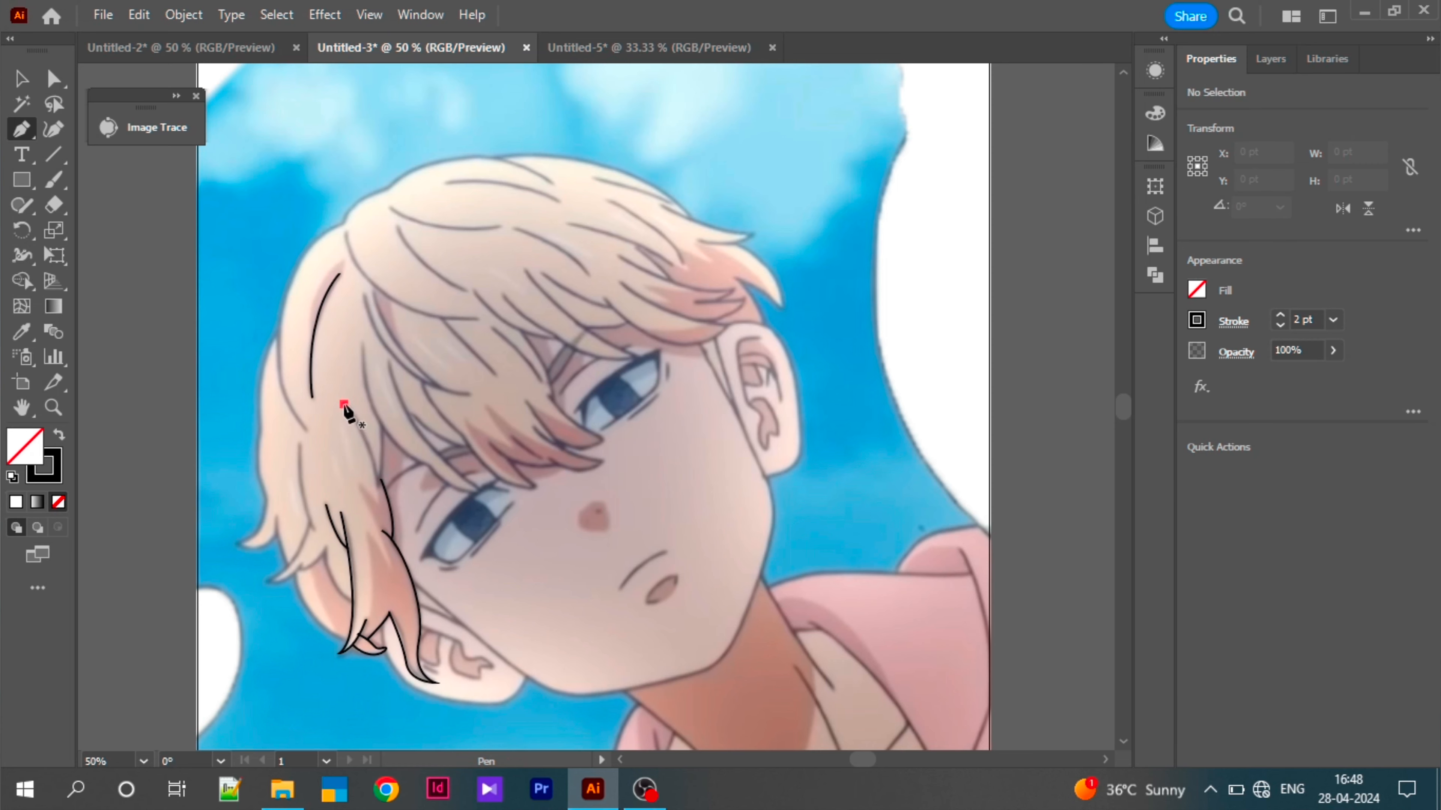
Step: Trace the hair line running down to the top of the long lock and back up along the forehead's edge
{"action": "left_click", "coordinate": [344, 404]}
{"action": "left_click_drag", "start_coordinate": [378, 486], "coordinate": [375, 507]}
{"action": "left_click", "coordinate": [377, 486]}
{"action": "left_click", "coordinate": [384, 429]}
{"action": "left_click", "coordinate": [386, 413], "text": "ctrl"}
{"action": "left_click", "coordinate": [362, 340]}
{"action": "left_click_drag", "start_coordinate": [430, 466], "coordinate": [473, 486]}
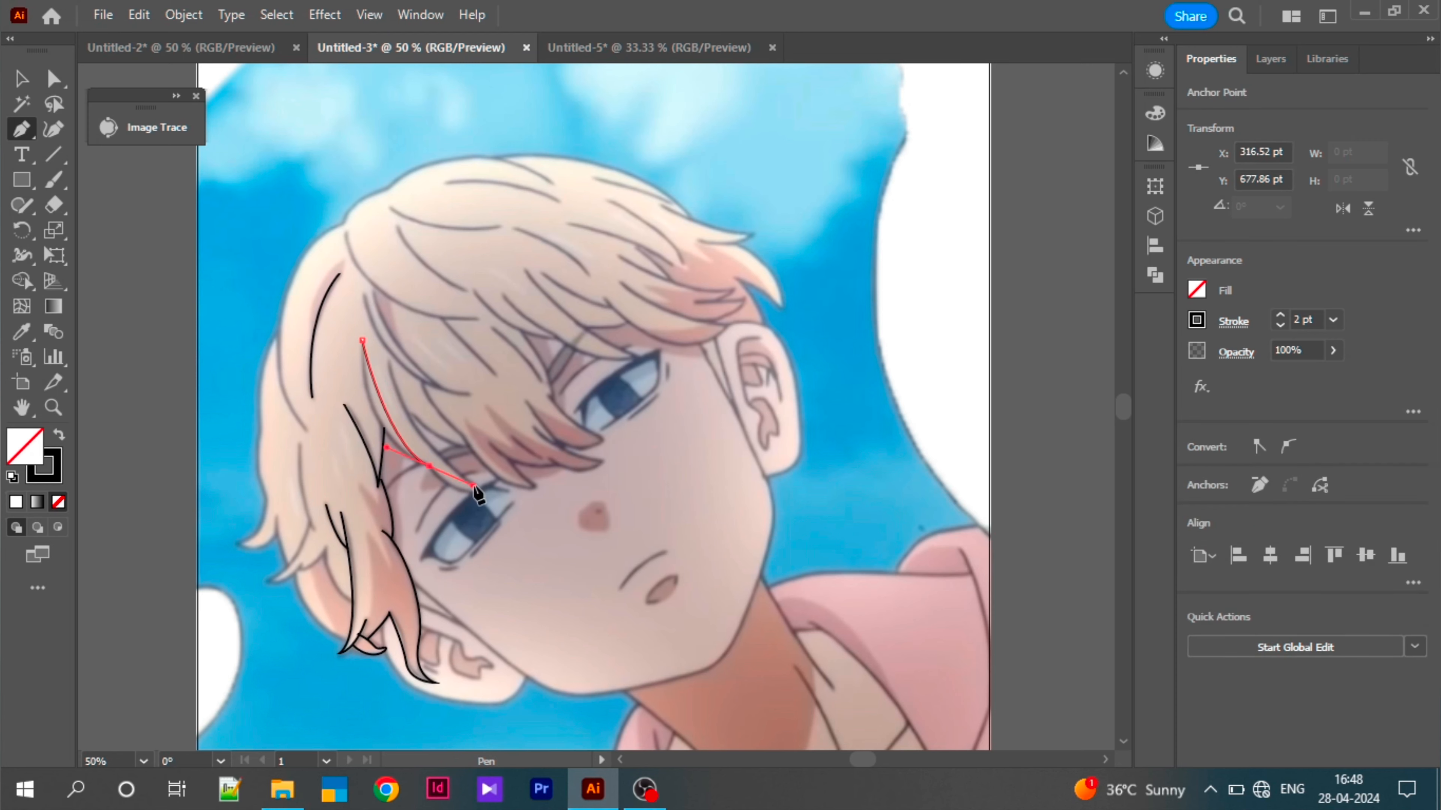
{"action": "key", "text": "ctrl+z"}
{"action": "key", "text": "ctrl+z"}
{"action": "key", "text": "ctrl+z"}
{"action": "key", "text": "ctrl+z"}
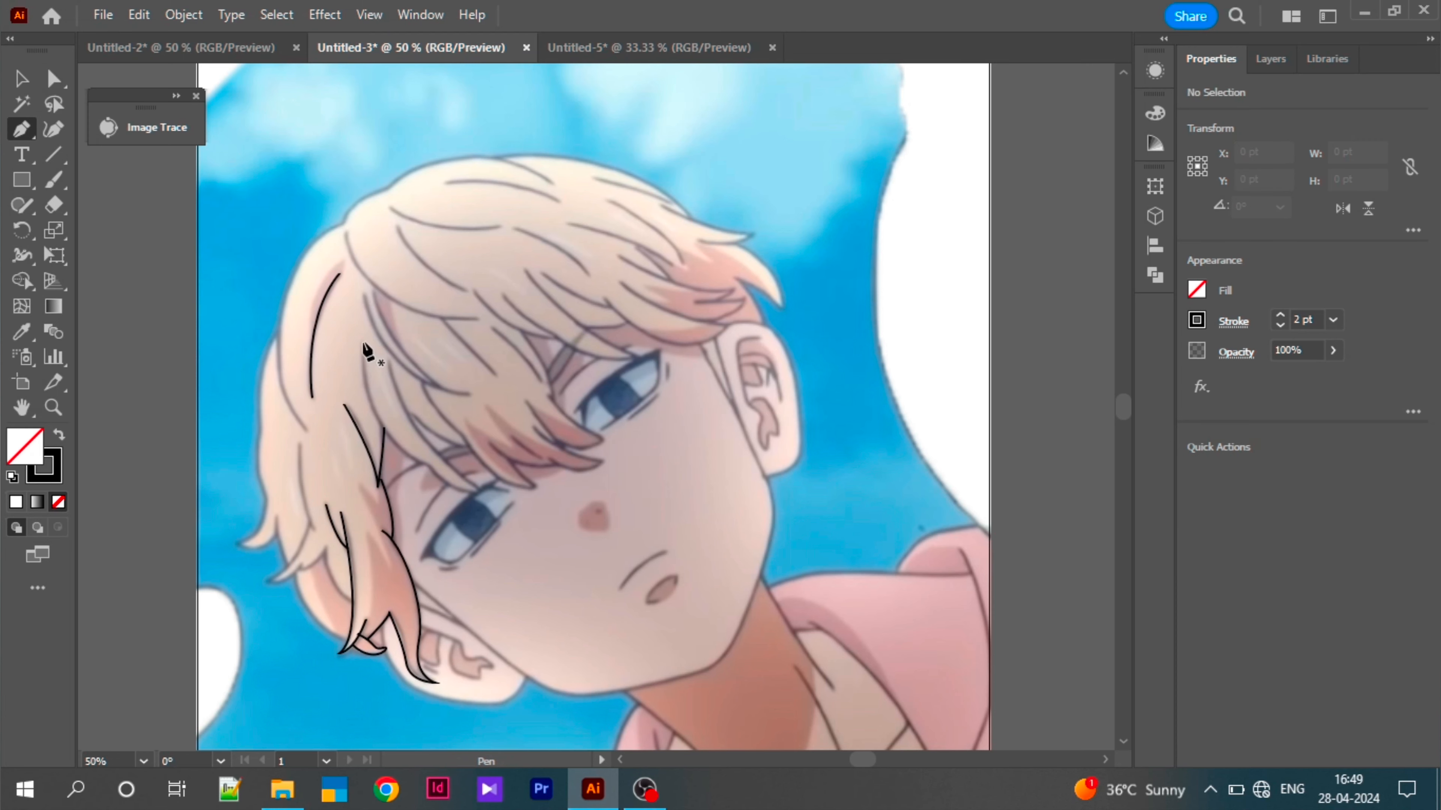
Step: Trace both edges of the fringe strand that sweeps across the forehead to a point above the lower eye
{"action": "left_click", "coordinate": [362, 343]}
{"action": "left_click_drag", "start_coordinate": [429, 466], "coordinate": [515, 493]}
{"action": "left_click", "coordinate": [388, 360]}
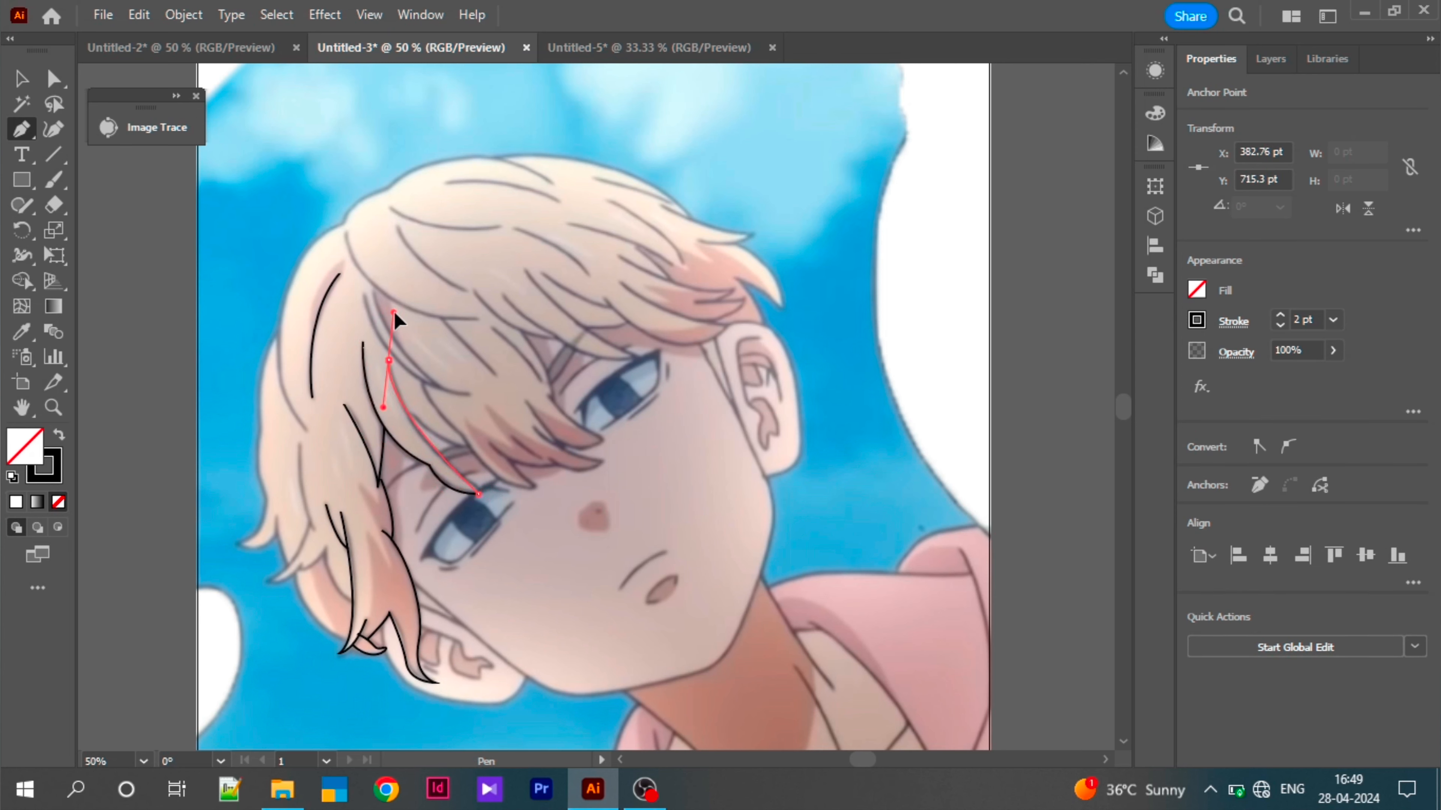
{"action": "key", "text": "Escape"}
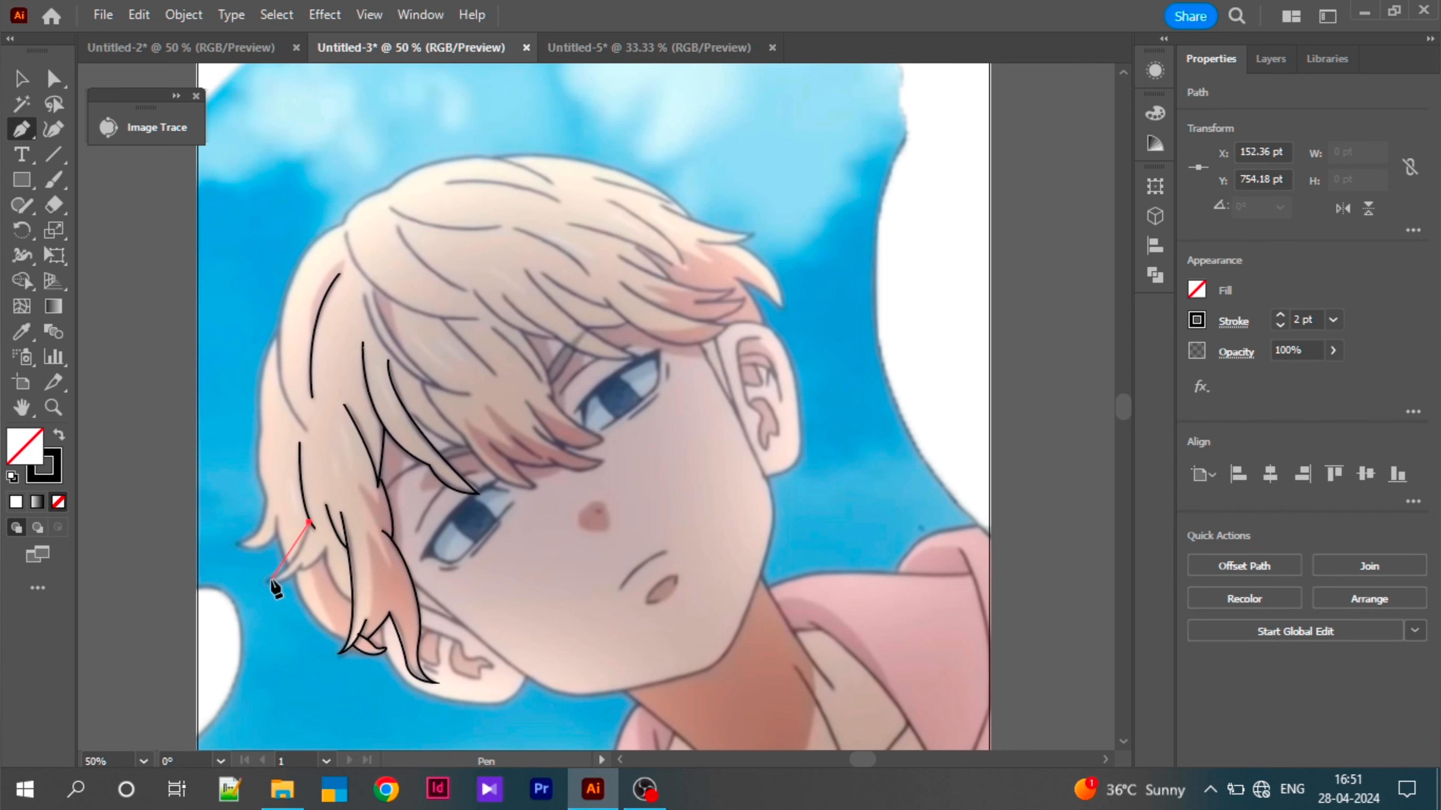
Step: Trace the pointed lock at the back of the head and the hair edge curving from it down to the lower ear
{"action": "left_click", "coordinate": [326, 549]}
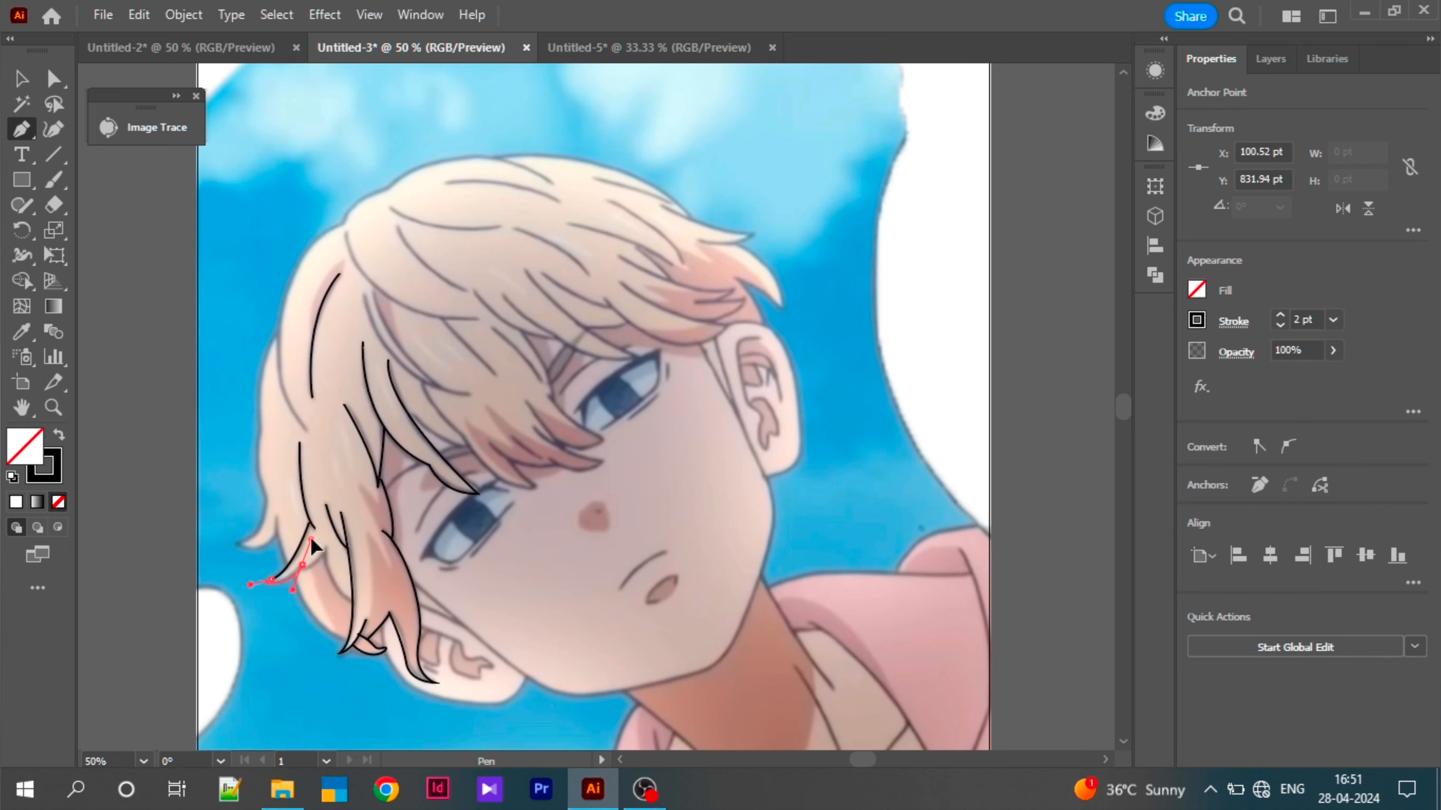
{"action": "left_click", "coordinate": [384, 616], "text": "ctrl"}
{"action": "left_click", "coordinate": [295, 575]}
{"action": "left_click_drag", "start_coordinate": [352, 603], "coordinate": [376, 648]}
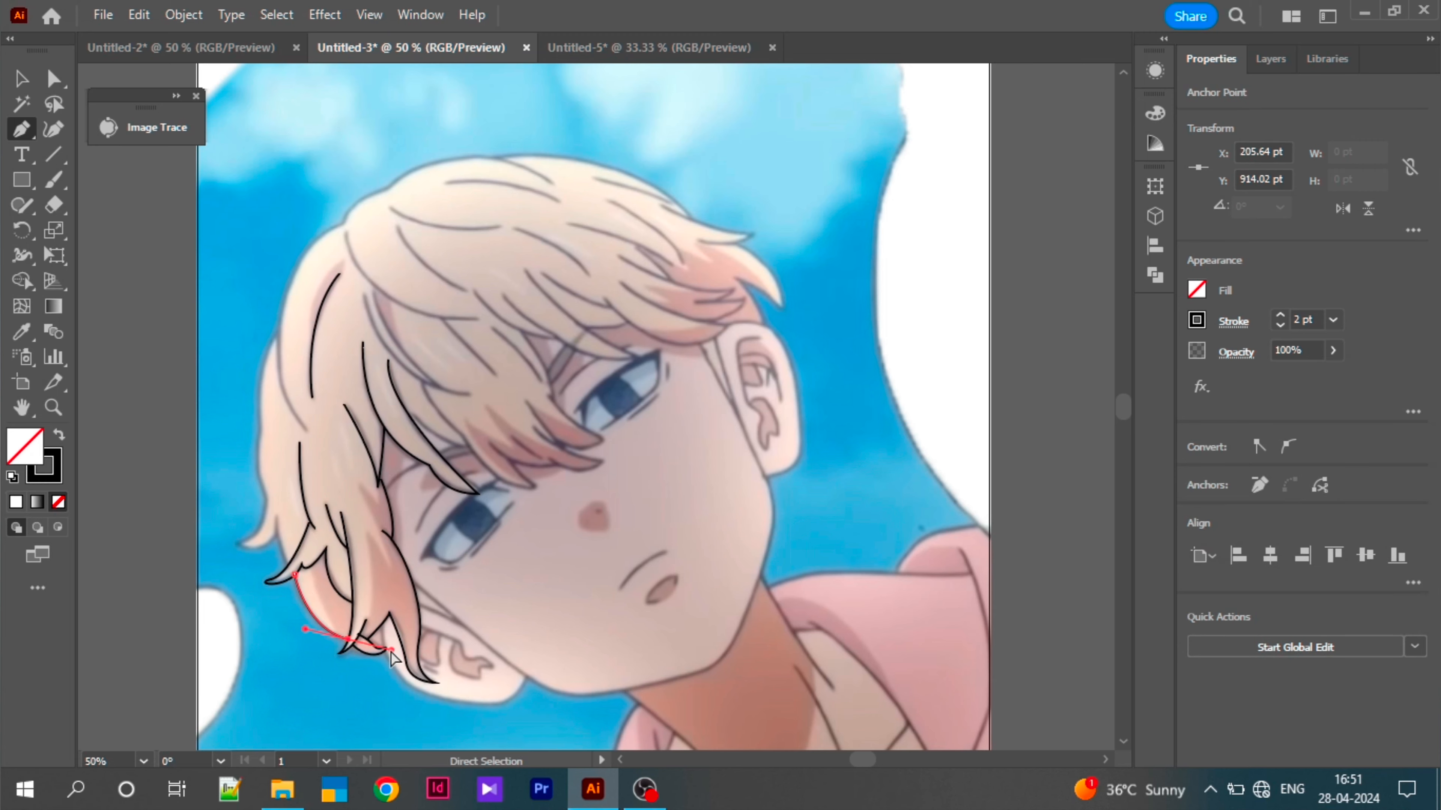
{"action": "left_click", "coordinate": [376, 648], "text": "ctrl"}
Step: Trace the short hair line beside that lock and the outer hair edge from the outermost pointed tip up the back of the head
{"action": "left_click", "coordinate": [277, 516]}
{"action": "left_click_drag", "start_coordinate": [287, 561], "coordinate": [294, 576]}
{"action": "left_click", "coordinate": [298, 552], "text": "ctrl"}
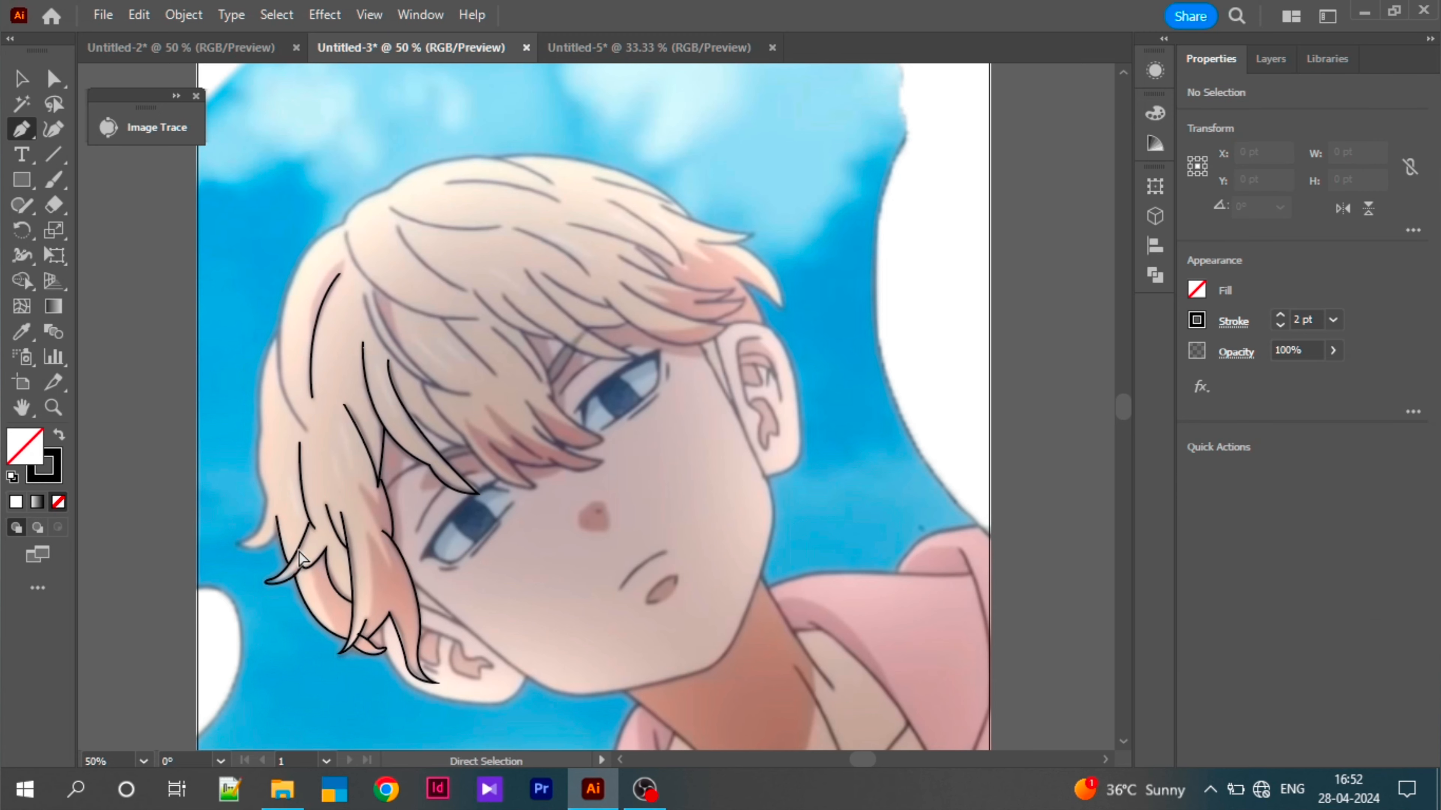
{"action": "left_click_drag", "start_coordinate": [277, 523], "coordinate": [212, 529]}
{"action": "left_click", "coordinate": [237, 544]}
{"action": "left_click_drag", "start_coordinate": [258, 474], "coordinate": [255, 443]}
{"action": "left_click", "coordinate": [260, 431]}
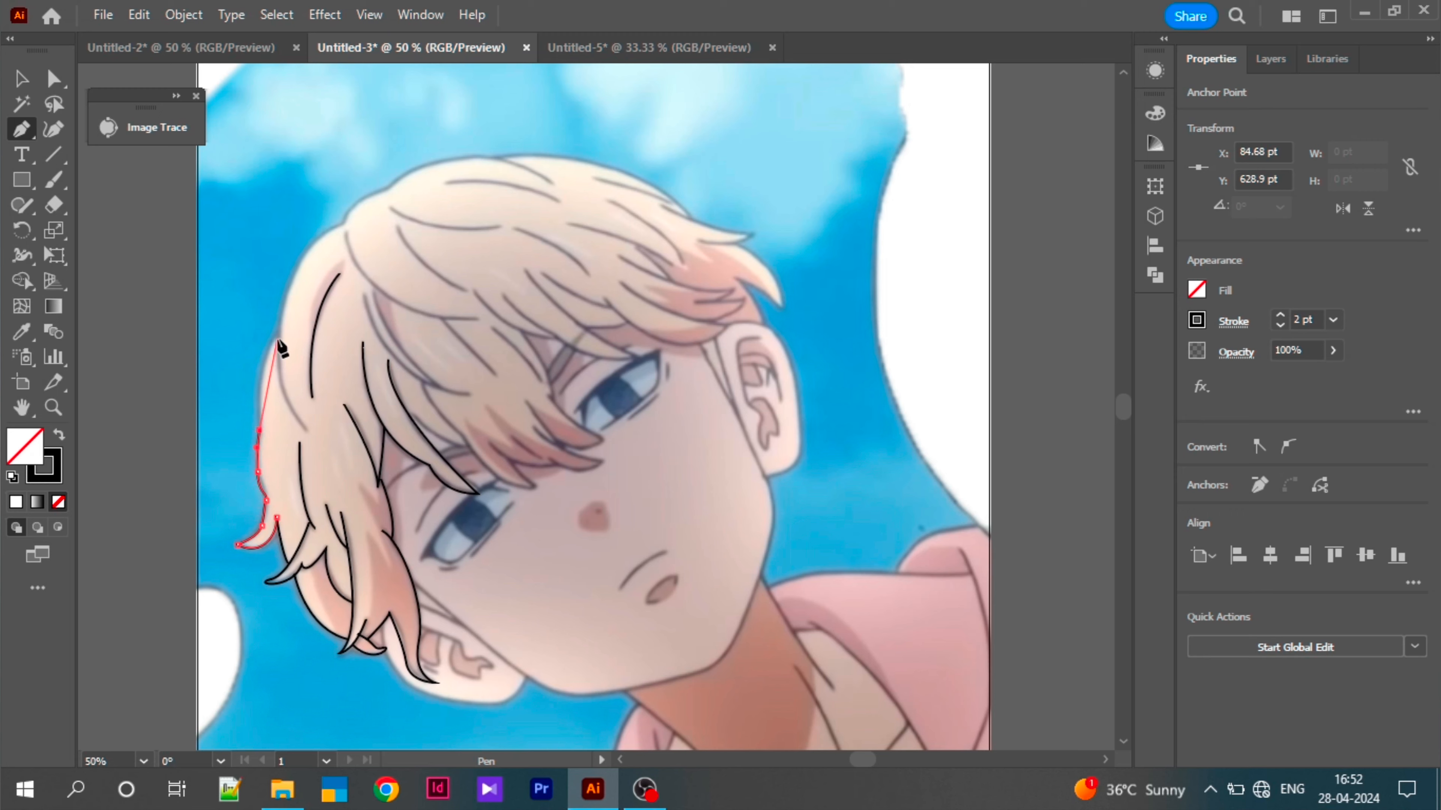
{"action": "left_click", "coordinate": [308, 332], "text": "ctrl"}
{"action": "left_click_drag", "start_coordinate": [278, 333], "coordinate": [286, 292]}
Step: Trace the hair contour from the back of the head up over the crown, ending in the short curve inside the top edge
{"action": "left_click", "coordinate": [306, 430]}
{"action": "left_click", "coordinate": [279, 384]}
{"action": "left_click_drag", "start_coordinate": [345, 223], "coordinate": [422, 184]}
{"action": "left_click", "coordinate": [346, 223]}
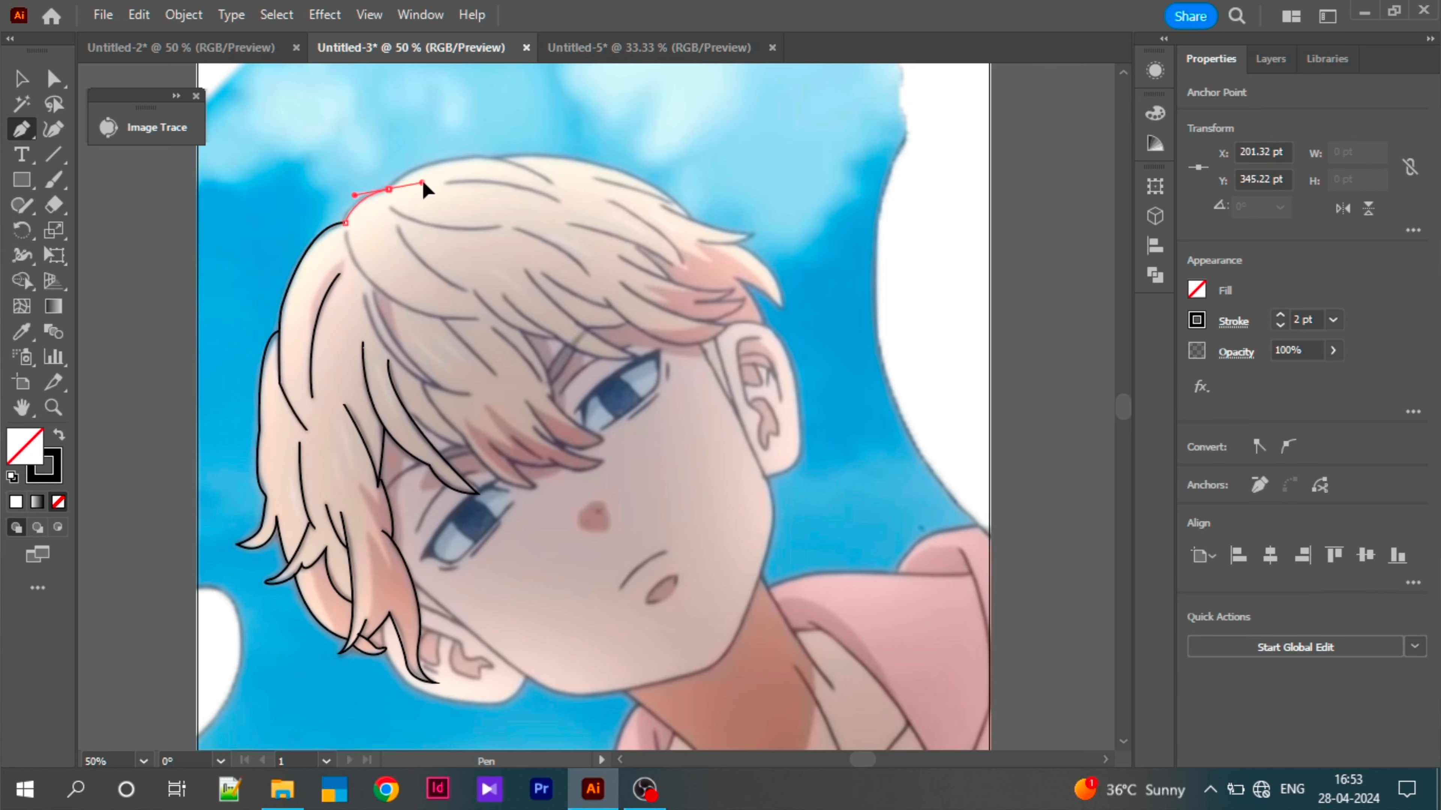
{"action": "left_click", "coordinate": [388, 189]}
{"action": "left_click_drag", "start_coordinate": [499, 157], "coordinate": [559, 187]}
{"action": "left_click", "coordinate": [500, 157]}
{"action": "left_click", "coordinate": [570, 194], "text": "ctrl"}
Step: Trace the rest of the top hair contour and the pointed tuft that sticks out above the upper ear
{"action": "left_click", "coordinate": [495, 158]}
{"action": "left_click_drag", "start_coordinate": [690, 217], "coordinate": [764, 300]}
{"action": "left_click", "coordinate": [763, 300], "text": "ctrl"}
{"action": "left_click", "coordinate": [659, 207]}
{"action": "mouse_move", "coordinate": [754, 235]}
{"action": "left_mouse_down"}
{"action": "mouse_move", "coordinate": [782, 234]}
{"action": "mouse_move", "coordinate": [686, 237]}
{"action": "left_mouse_up"}
{"action": "left_click", "coordinate": [753, 235]}
{"action": "key", "text": "ctrl+w"}
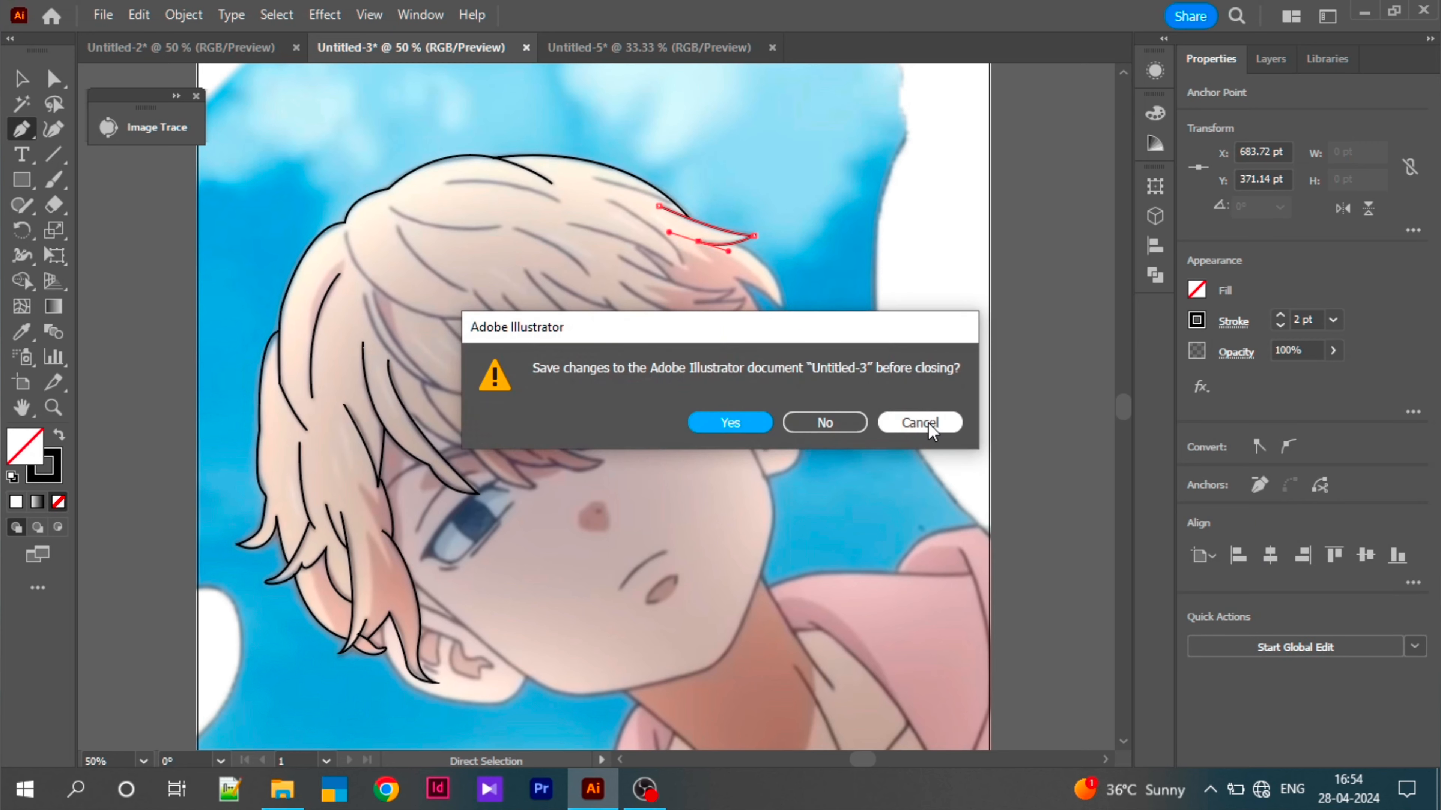
{"action": "left_click", "coordinate": [922, 422]}
{"action": "left_click", "coordinate": [830, 332], "text": "ctrl"}
Step: Trace the curved lock ending in a point beside the upper ear and the short hair edge down to the ear
{"action": "left_click", "coordinate": [735, 242]}
{"action": "left_click_drag", "start_coordinate": [783, 309], "coordinate": [797, 349]}
{"action": "left_click_drag", "start_coordinate": [737, 278], "coordinate": [723, 277]}
{"action": "left_click_drag", "start_coordinate": [766, 323], "coordinate": [767, 336]}
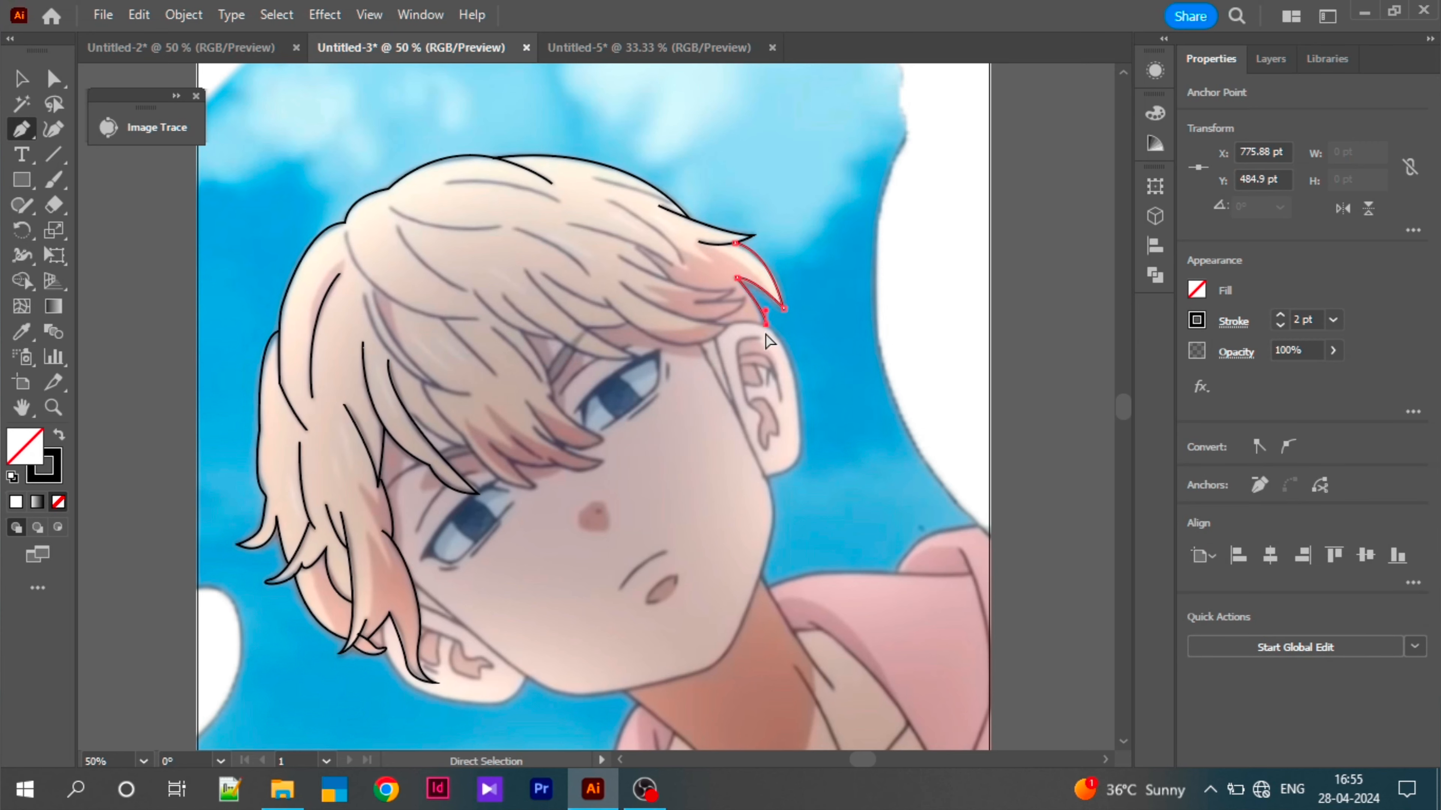
{"action": "left_click", "coordinate": [443, 361], "text": "ctrl"}
Step: Trace the three curved strand lines inside the fringe, from below the crown towards the forehead
{"action": "left_click", "coordinate": [406, 415]}
{"action": "left_click_drag", "start_coordinate": [468, 445], "coordinate": [491, 446]}
{"action": "left_click", "coordinate": [488, 442], "text": "ctrl"}
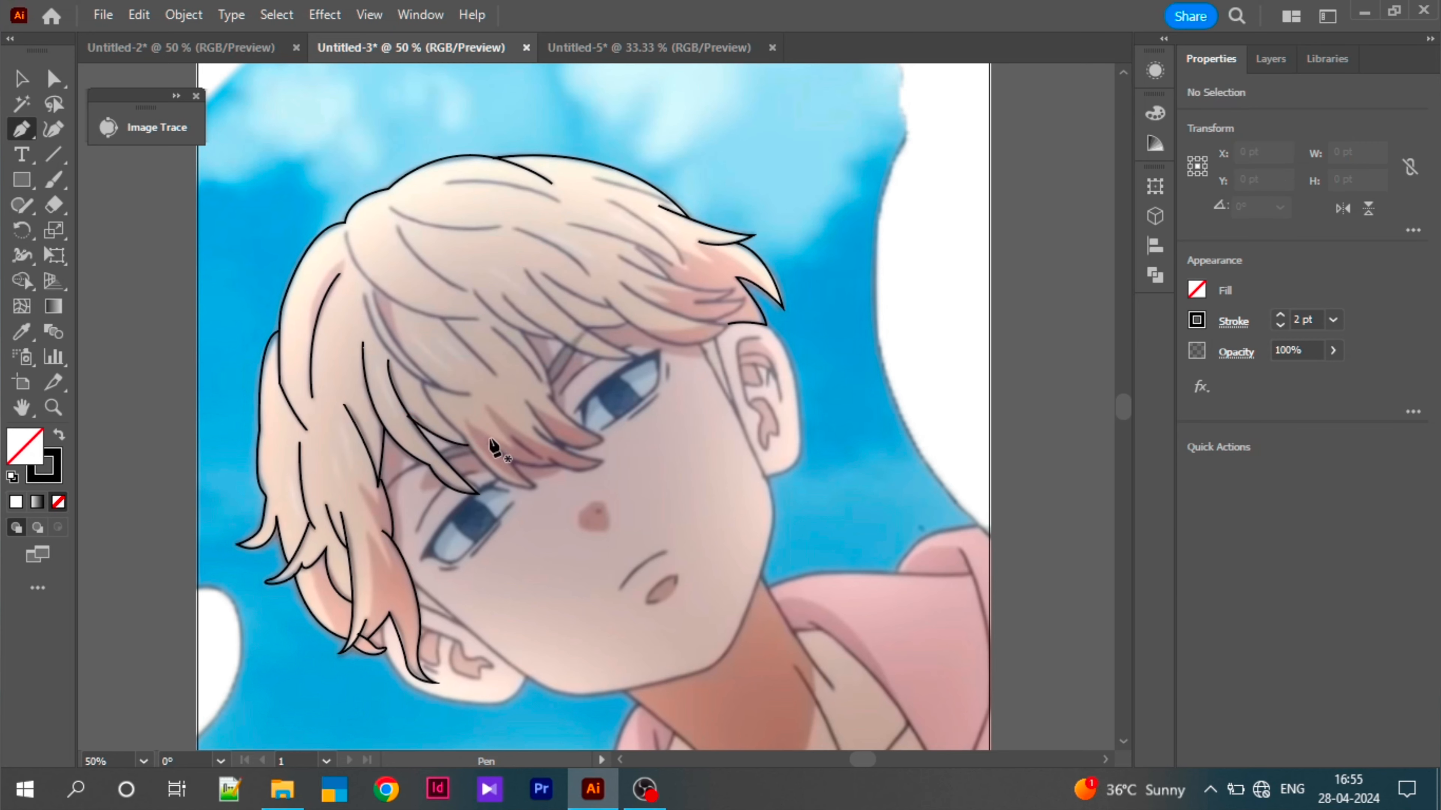
{"action": "left_click", "coordinate": [363, 295]}
{"action": "left_click_drag", "start_coordinate": [467, 395], "coordinate": [554, 400]}
{"action": "left_click", "coordinate": [554, 400], "text": "ctrl"}
{"action": "left_click", "coordinate": [374, 290]}
{"action": "left_click_drag", "start_coordinate": [439, 391], "coordinate": [489, 421]}
{"action": "left_click", "coordinate": [489, 421], "text": "ctrl"}
Step: Trace the long curved hair lines sweeping from the crown across the top of the head
{"action": "left_click", "coordinate": [344, 232]}
{"action": "left_click_drag", "start_coordinate": [476, 320], "coordinate": [592, 322]}
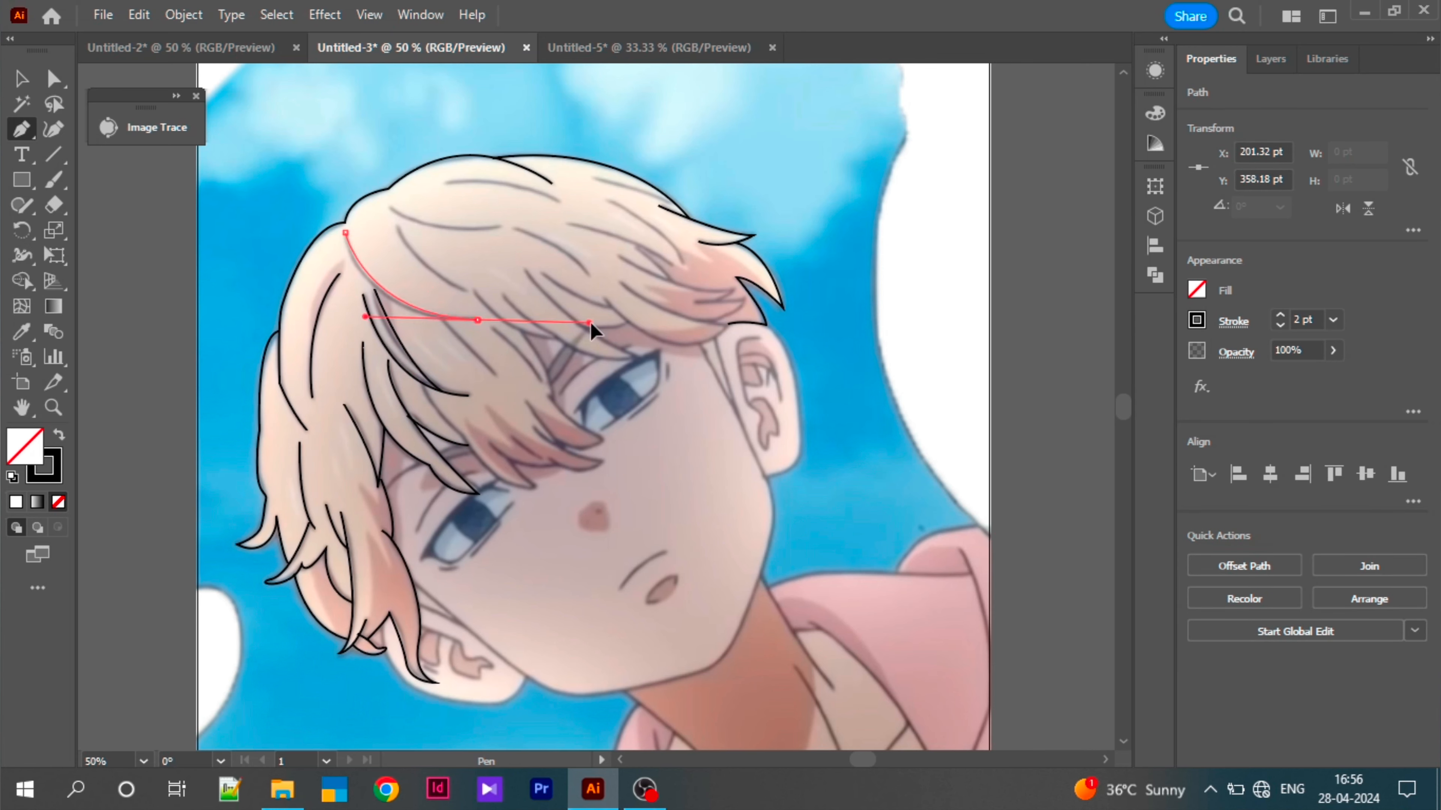
{"action": "left_click", "coordinate": [592, 322], "text": "ctrl"}
{"action": "left_click", "coordinate": [397, 227]}
{"action": "left_click_drag", "start_coordinate": [466, 290], "coordinate": [489, 293]}
{"action": "left_click", "coordinate": [489, 293], "text": "ctrl"}
{"action": "left_click", "coordinate": [389, 207]}
{"action": "left_click_drag", "start_coordinate": [498, 226], "coordinate": [588, 221]}
{"action": "left_click", "coordinate": [448, 181]}
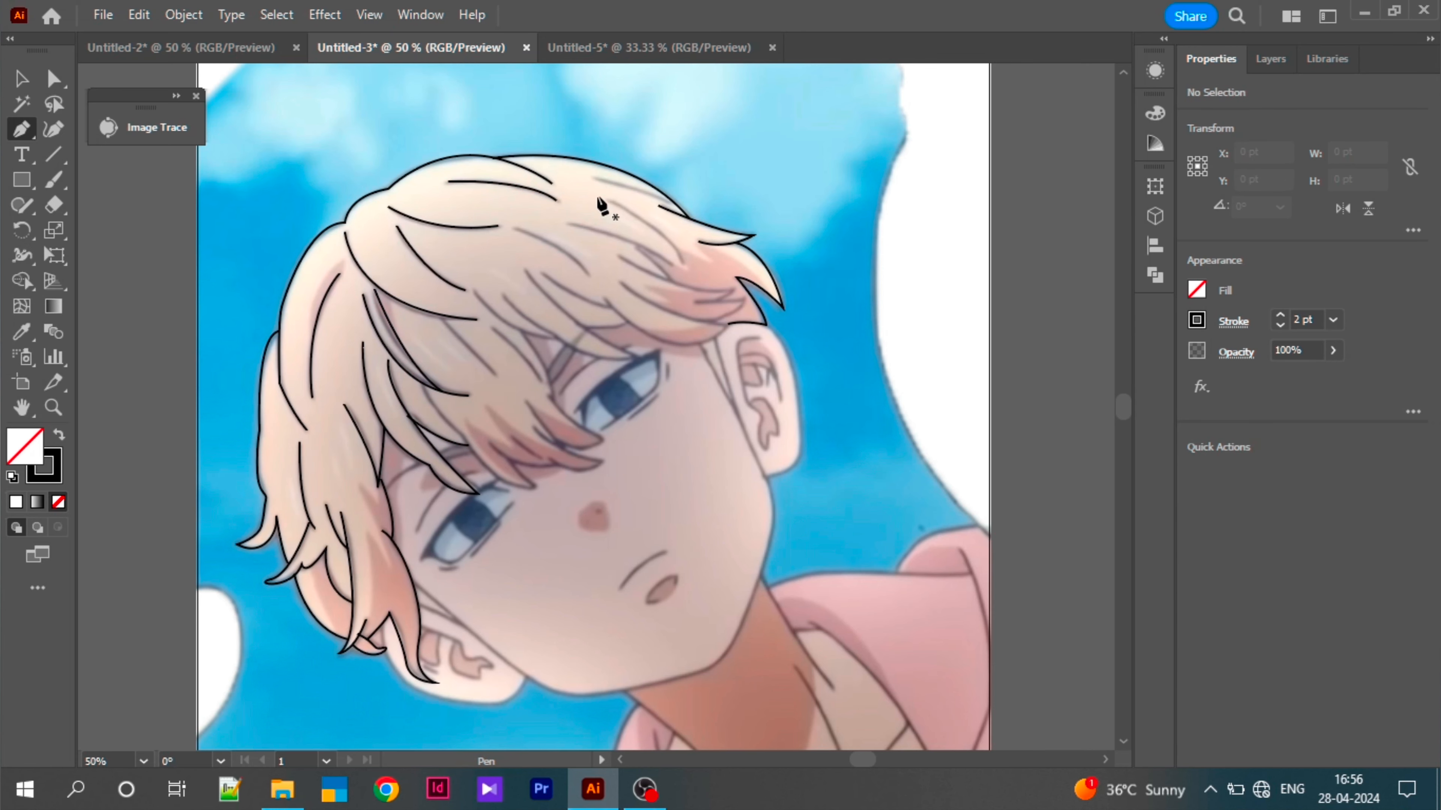
Step: Trace the inner strand lines and small pointed tips in the hair above the upper ear
{"action": "left_click", "coordinate": [590, 177]}
{"action": "left_click_drag", "start_coordinate": [671, 201], "coordinate": [681, 206]}
{"action": "left_click", "coordinate": [610, 201]}
{"action": "left_click", "coordinate": [568, 224]}
{"action": "mouse_move", "coordinate": [682, 261]}
{"action": "left_mouse_down"}
{"action": "mouse_move", "coordinate": [696, 288]}
{"action": "mouse_move", "coordinate": [685, 274]}
{"action": "mouse_move", "coordinate": [813, 289]}
{"action": "left_mouse_up"}
{"action": "left_click", "coordinate": [617, 256]}
{"action": "left_click", "coordinate": [744, 300]}
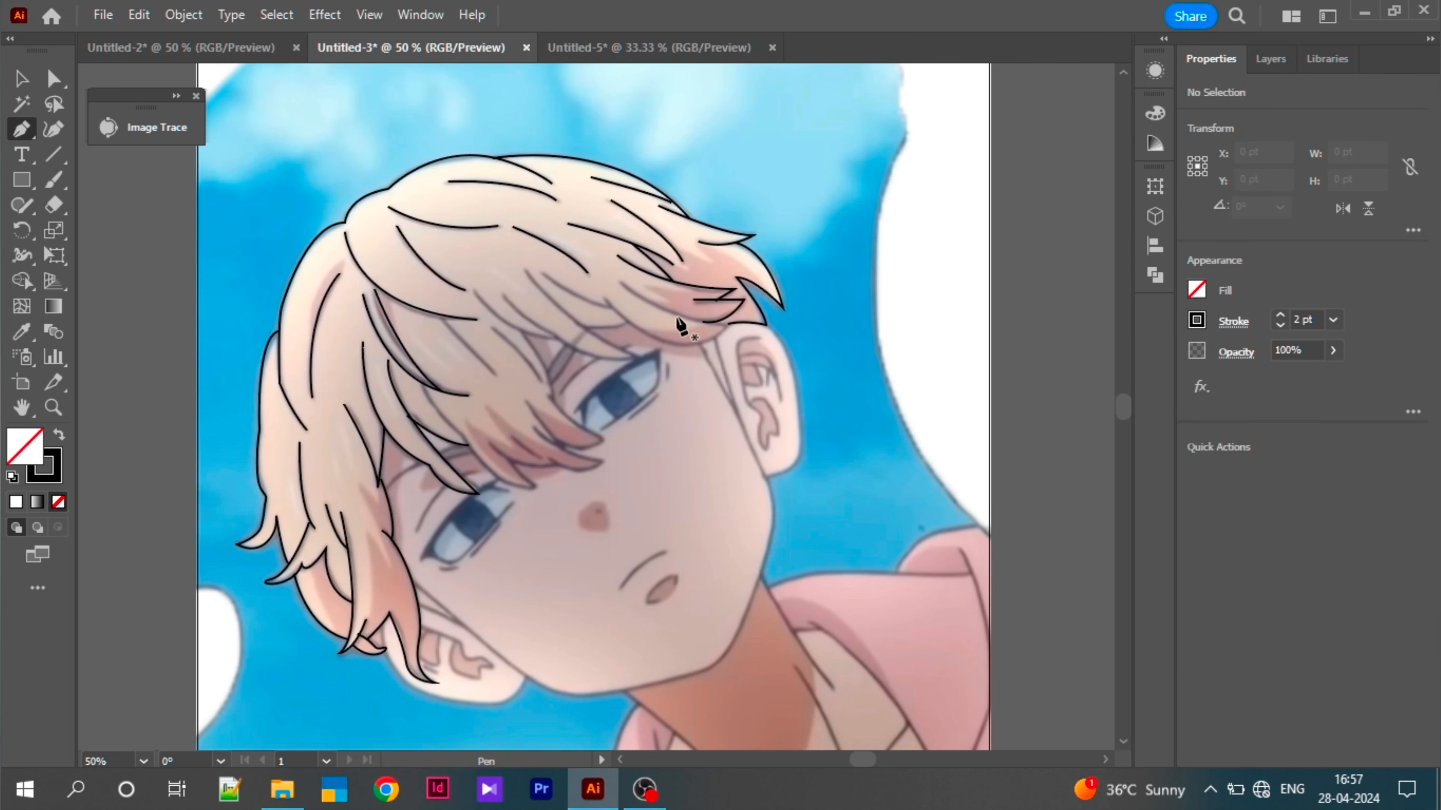
Step: Trace the hair's lower edge next to the upper ear and the fringe strand ending above the upper eye
{"action": "left_click", "coordinate": [729, 325]}
{"action": "left_click_drag", "start_coordinate": [606, 299], "coordinate": [484, 213]}
{"action": "key", "text": "Escape"}
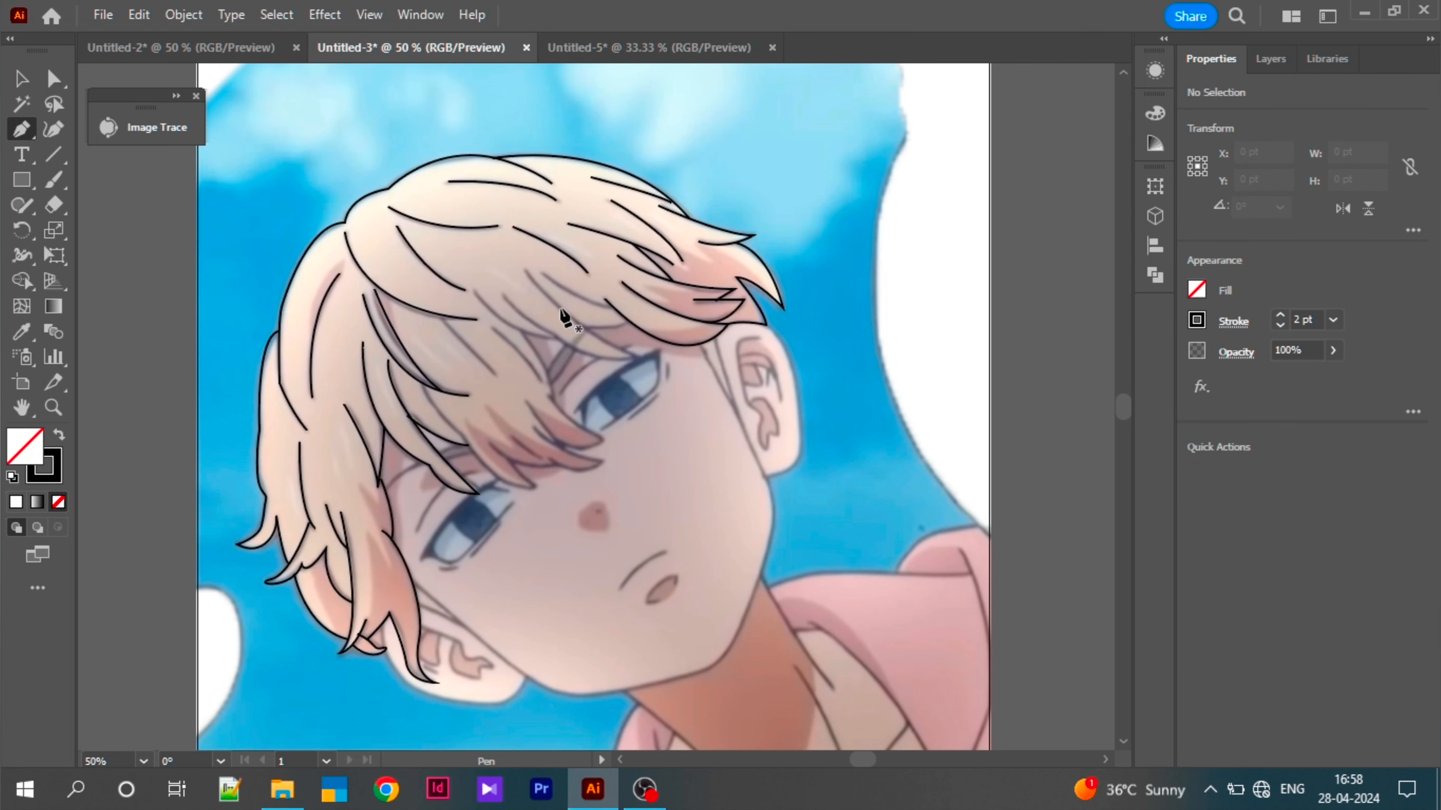
{"action": "left_click", "coordinate": [639, 359]}
{"action": "left_click_drag", "start_coordinate": [556, 337], "coordinate": [474, 258]}
{"action": "left_click", "coordinate": [505, 302], "text": "ctrl"}
Step: Trace the fringe locks falling to points between the eyes, including their short inner strand lines
{"action": "left_click", "coordinate": [579, 327]}
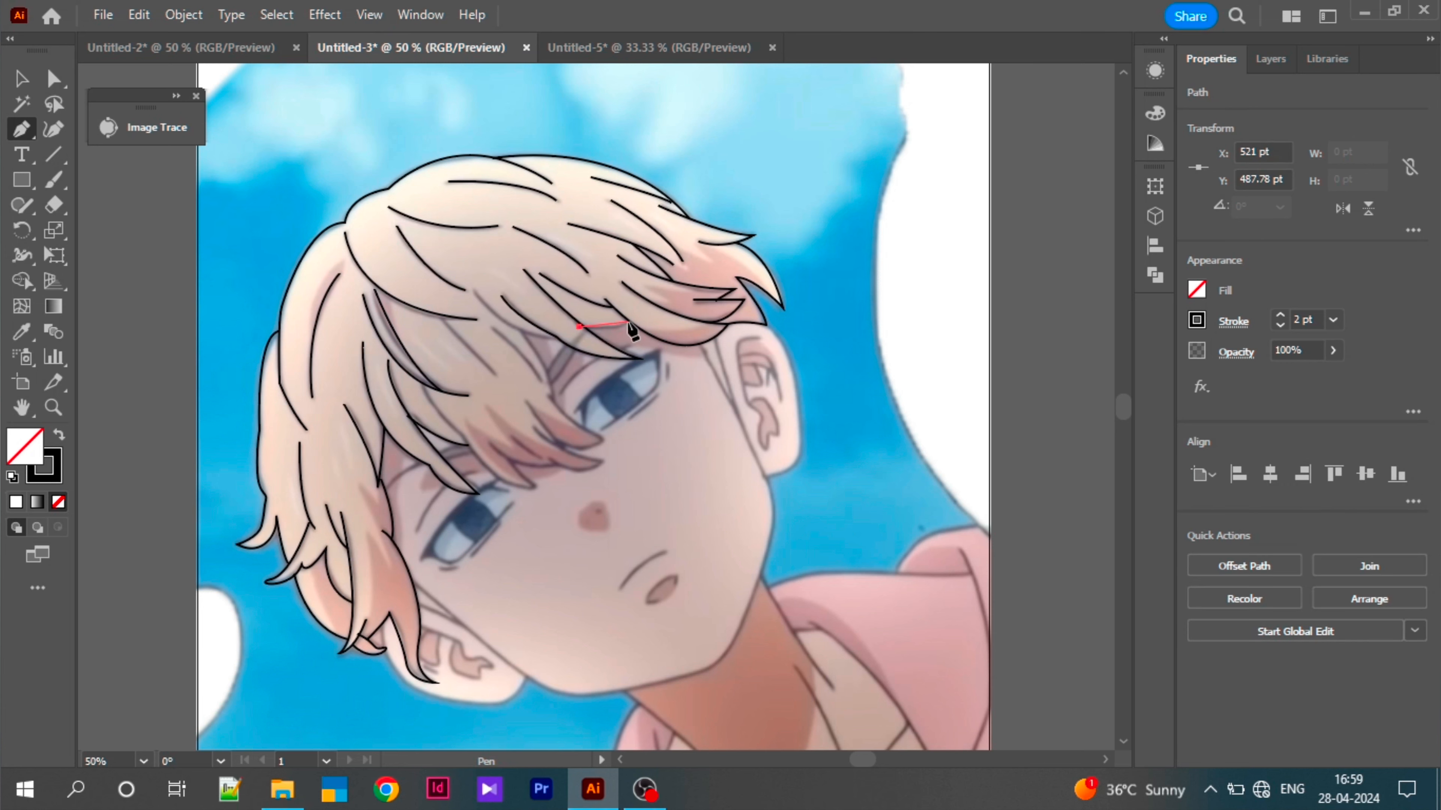
{"action": "left_click_drag", "start_coordinate": [628, 321], "coordinate": [639, 312]}
{"action": "left_click", "coordinate": [629, 361], "text": "ctrl"}
{"action": "left_click", "coordinate": [584, 328]}
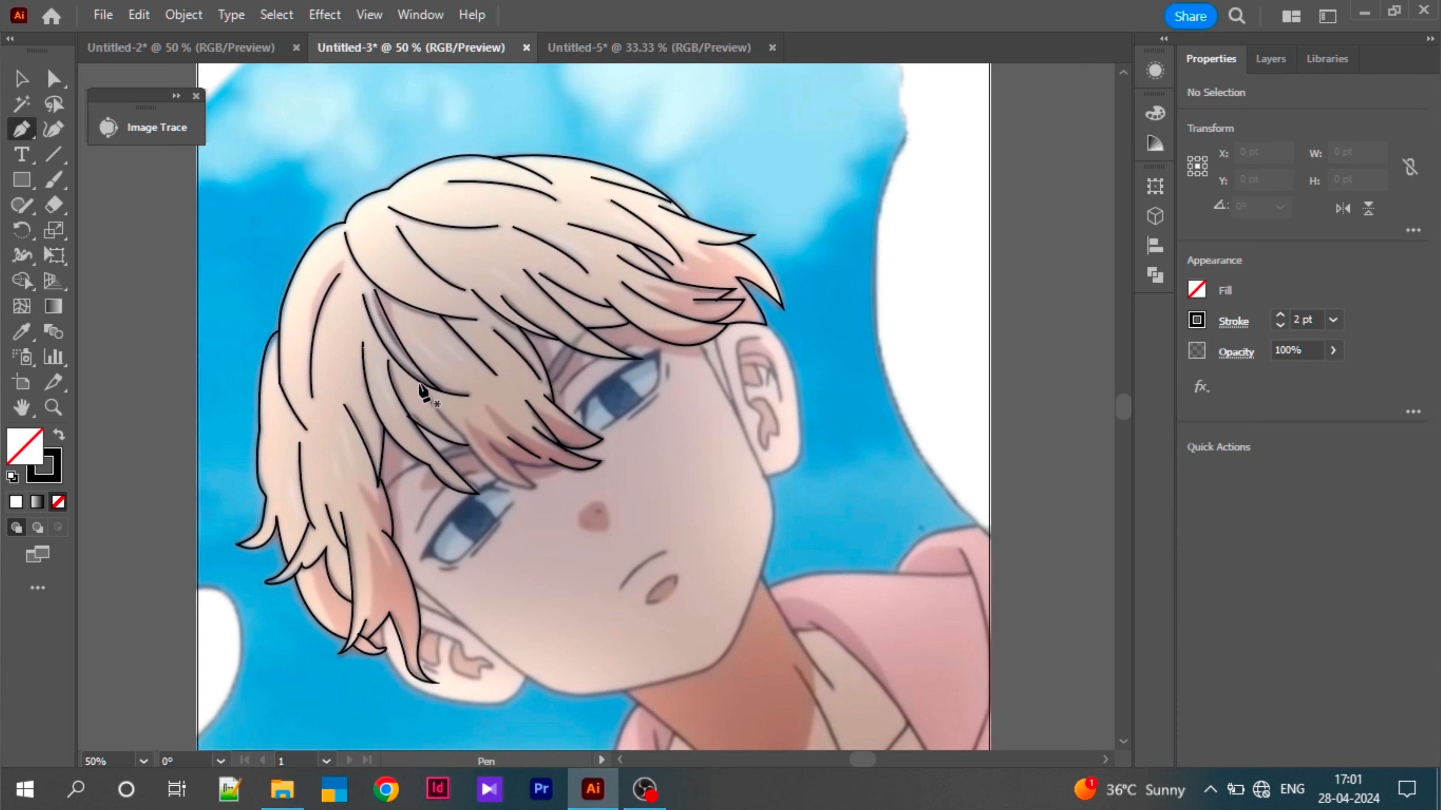
{"action": "left_click", "coordinate": [534, 488]}
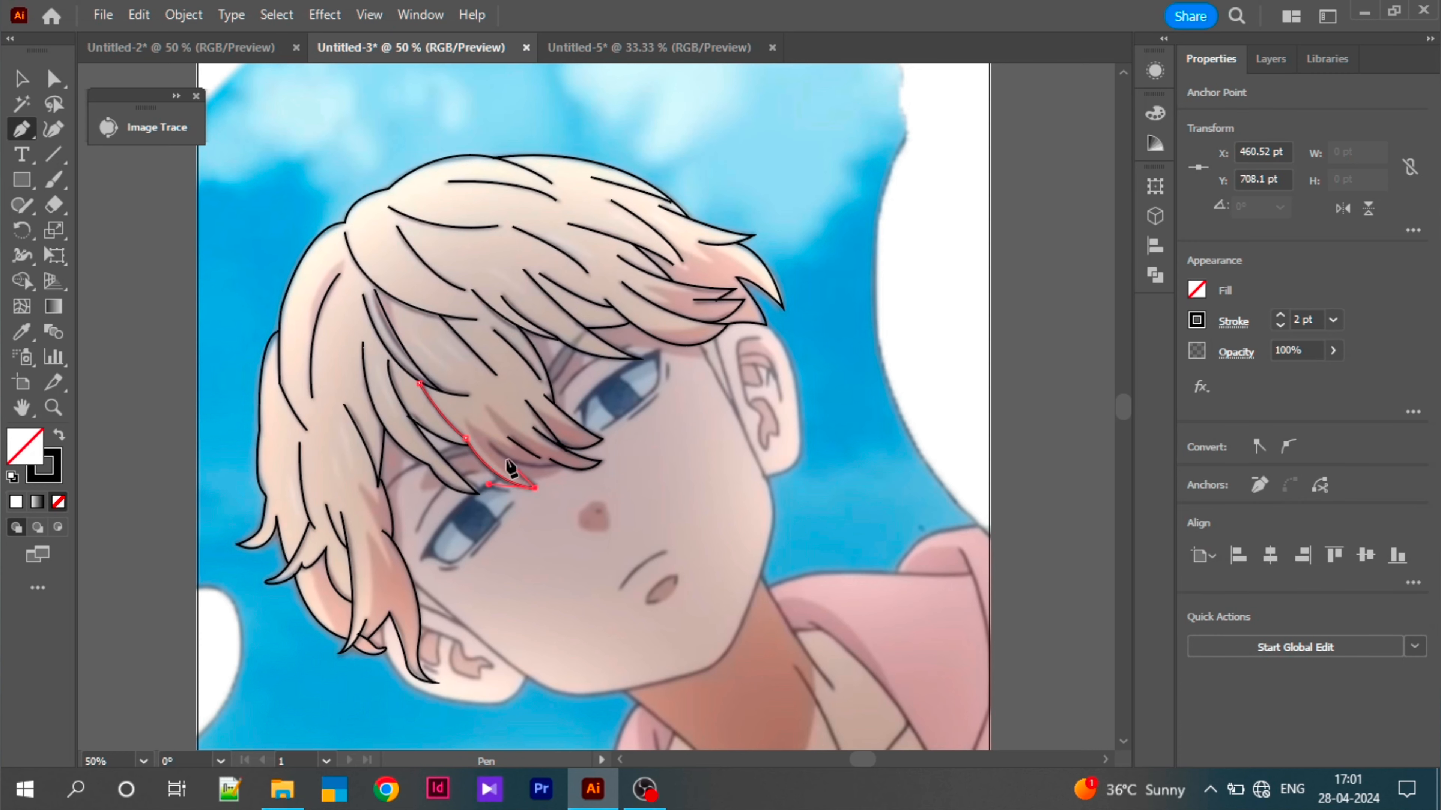
{"action": "left_click", "coordinate": [508, 459]}
{"action": "left_click", "coordinate": [499, 471], "text": "ctrl"}
{"action": "left_click", "coordinate": [485, 443]}
{"action": "left_click", "coordinate": [614, 470], "text": "ctrl"}
Step: Trace the face contour from the lower ear's hair lock around the chin and up the jaw to the upper ear
{"action": "mouse_move", "coordinate": [556, 463]}
{"action": "left_mouse_down"}
{"action": "mouse_move", "coordinate": [574, 461]}
{"action": "mouse_move", "coordinate": [563, 280]}
{"action": "left_mouse_up"}
{"action": "key", "text": "space"}
{"action": "left_click", "coordinate": [381, 366]}
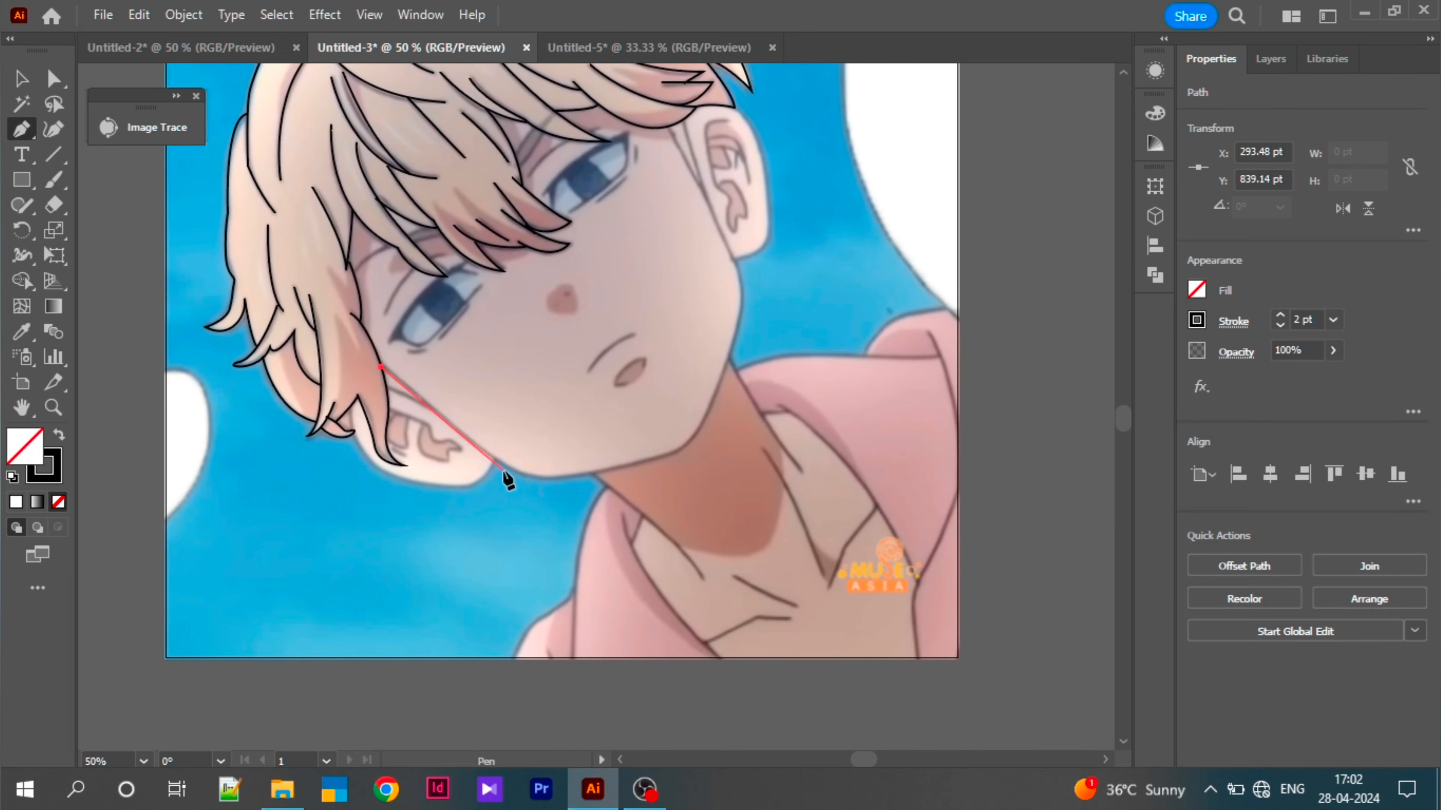
{"action": "left_click", "coordinate": [503, 467]}
{"action": "left_click_drag", "start_coordinate": [631, 464], "coordinate": [648, 460]}
{"action": "left_click_drag", "start_coordinate": [737, 437], "coordinate": [731, 342]}
{"action": "key", "text": "ctrl+z"}
{"action": "left_click_drag", "start_coordinate": [574, 476], "coordinate": [614, 474]}
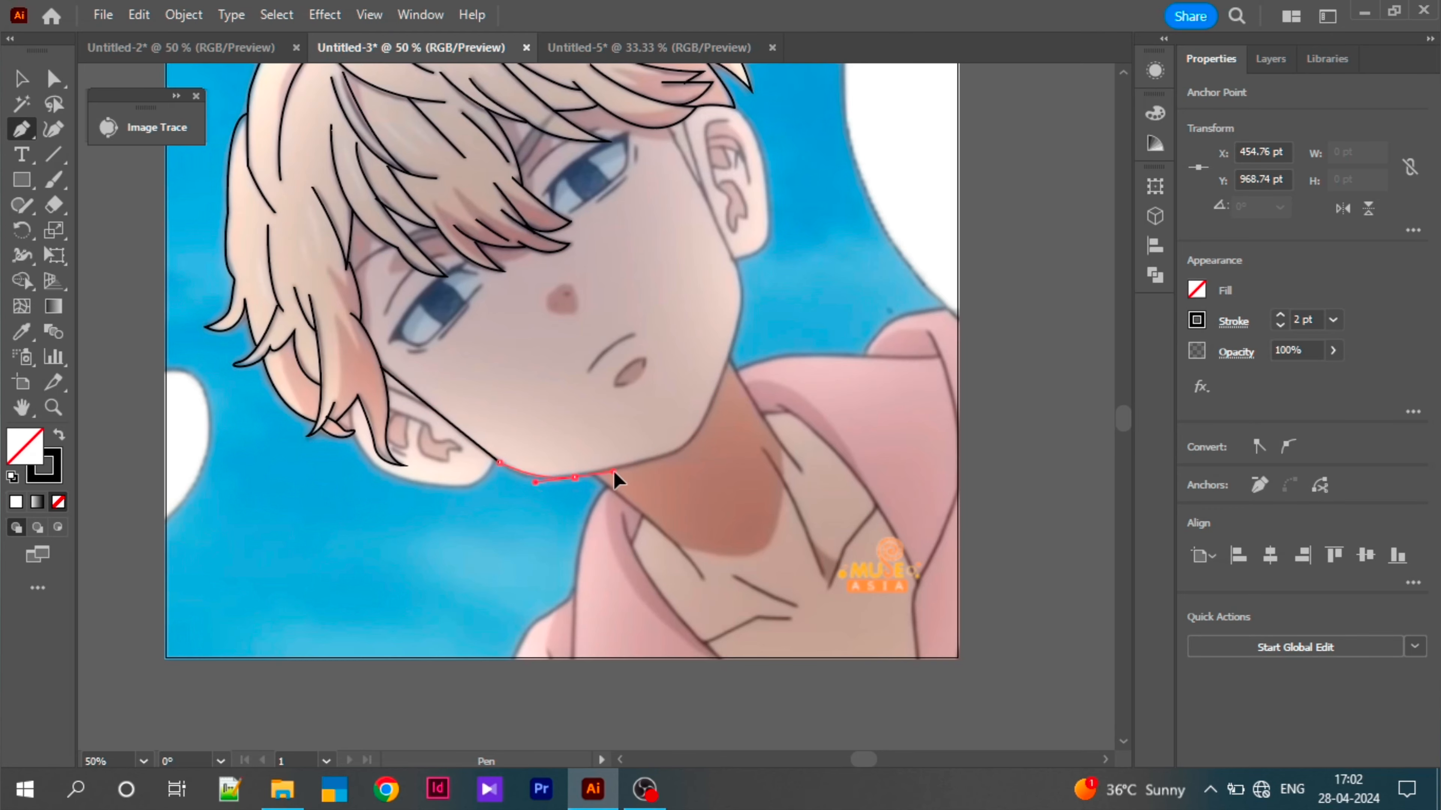
{"action": "left_click_drag", "start_coordinate": [697, 431], "coordinate": [726, 369]}
{"action": "left_click_drag", "start_coordinate": [741, 307], "coordinate": [736, 264]}
Step: Trace the narrow sideburn and the outer contour of the upper ear down to the jaw
{"action": "left_click", "coordinate": [707, 201]}
{"action": "mouse_move", "coordinate": [683, 120]}
{"action": "left_mouse_down"}
{"action": "mouse_move", "coordinate": [680, 107]}
{"action": "mouse_move", "coordinate": [748, 115]}
{"action": "left_mouse_up"}
{"action": "left_click_drag", "start_coordinate": [768, 218], "coordinate": [769, 235]}
{"action": "left_click", "coordinate": [736, 258]}
{"action": "left_click", "coordinate": [698, 264], "text": "ctrl"}
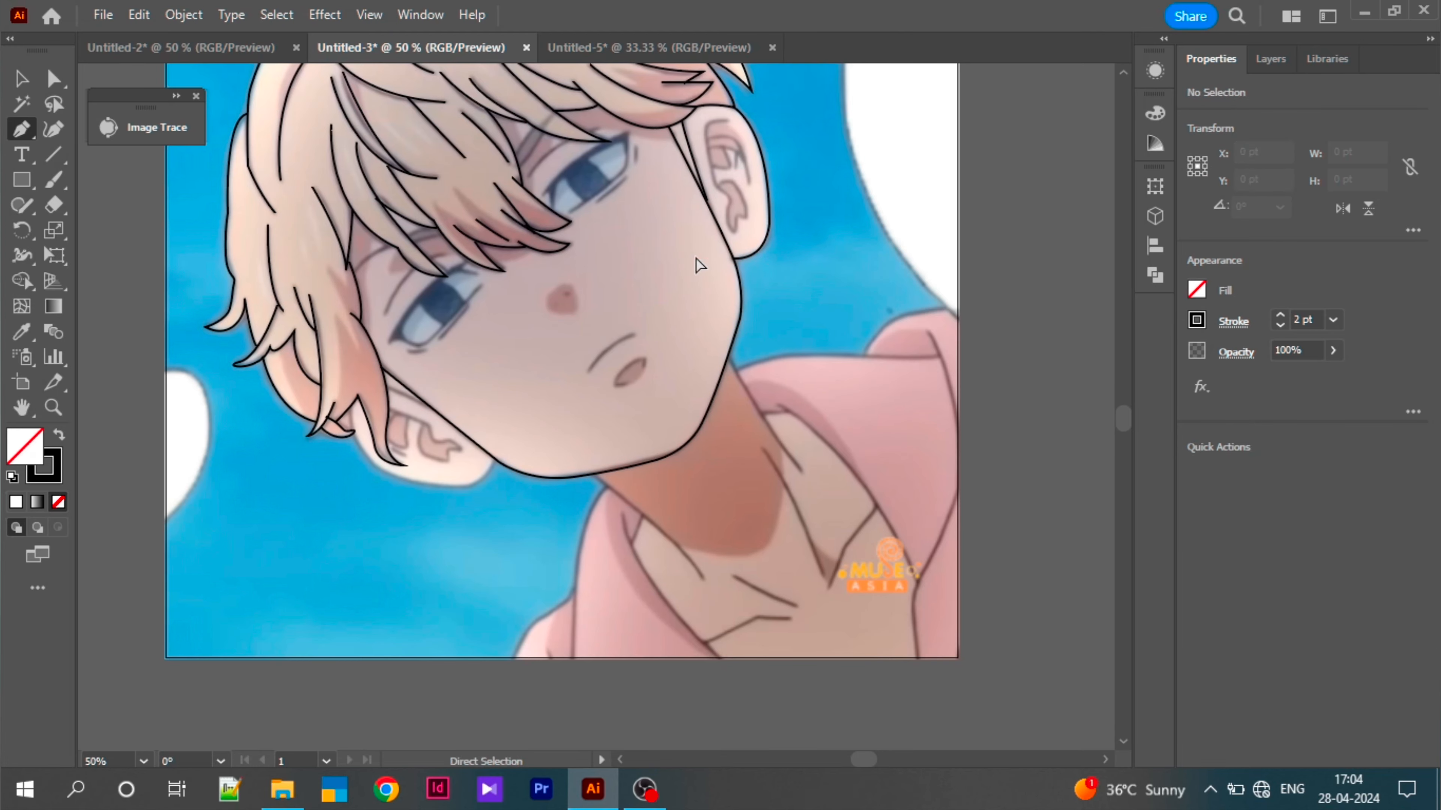
Step: Trace the inner contour of the upper ear down through the notched shape above the lobe
{"action": "left_click", "coordinate": [729, 118]}
{"action": "left_click_drag", "start_coordinate": [707, 145], "coordinate": [707, 157]}
{"action": "left_click", "coordinate": [713, 181]}
{"action": "left_click_drag", "start_coordinate": [727, 222], "coordinate": [723, 182]}
{"action": "key", "text": "plus"}
{"action": "left_click", "coordinate": [721, 187]}
{"action": "left_click", "coordinate": [843, 431]}
{"action": "key", "text": "ctrl+plus"}
{"action": "key", "text": "ctrl+plus"}
{"action": "left_click", "coordinate": [572, 418]}
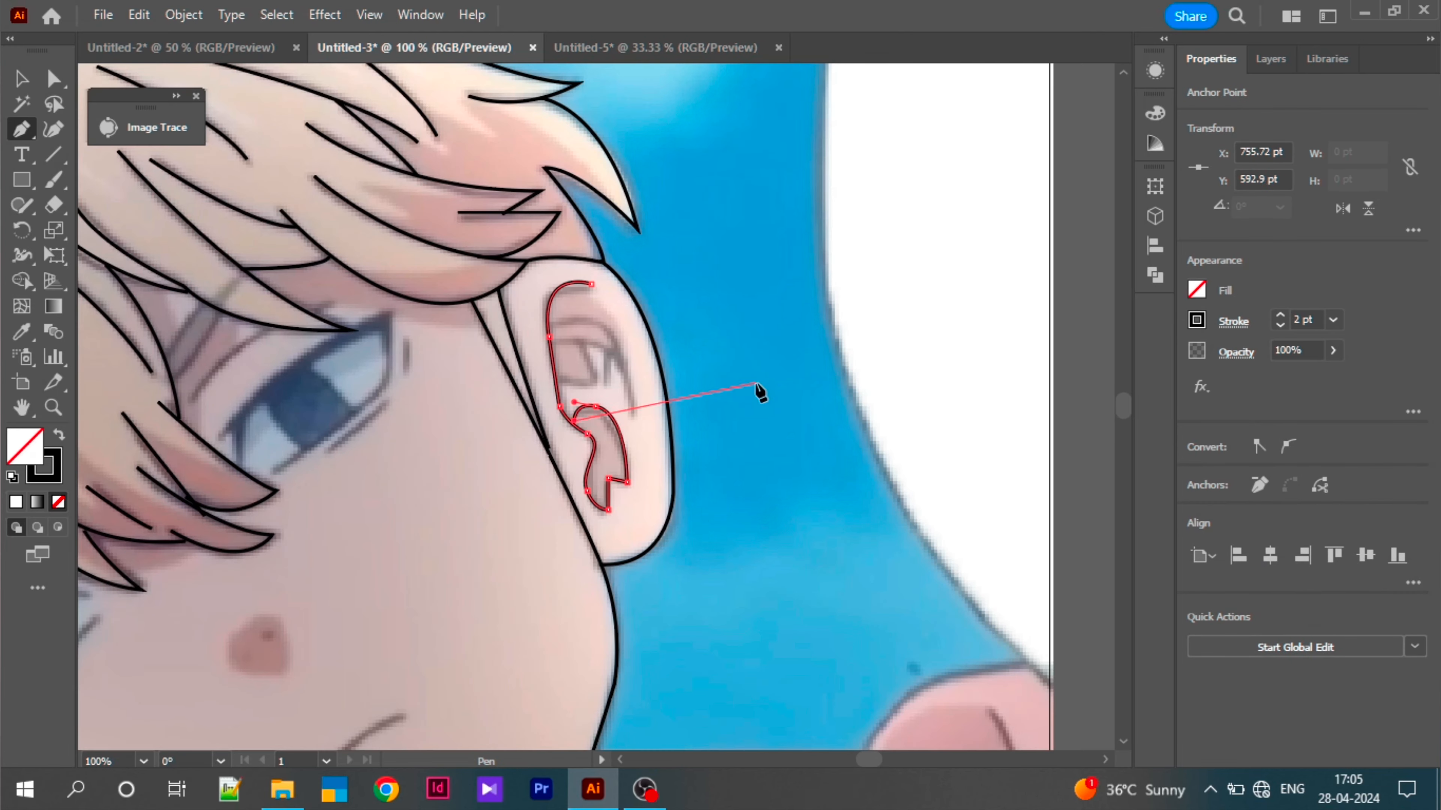
{"action": "left_click", "coordinate": [759, 393], "text": "ctrl"}
Step: Trace the crescent-shaped fold inside the upper ear
{"action": "left_click_drag", "start_coordinate": [632, 413], "coordinate": [671, 520]}
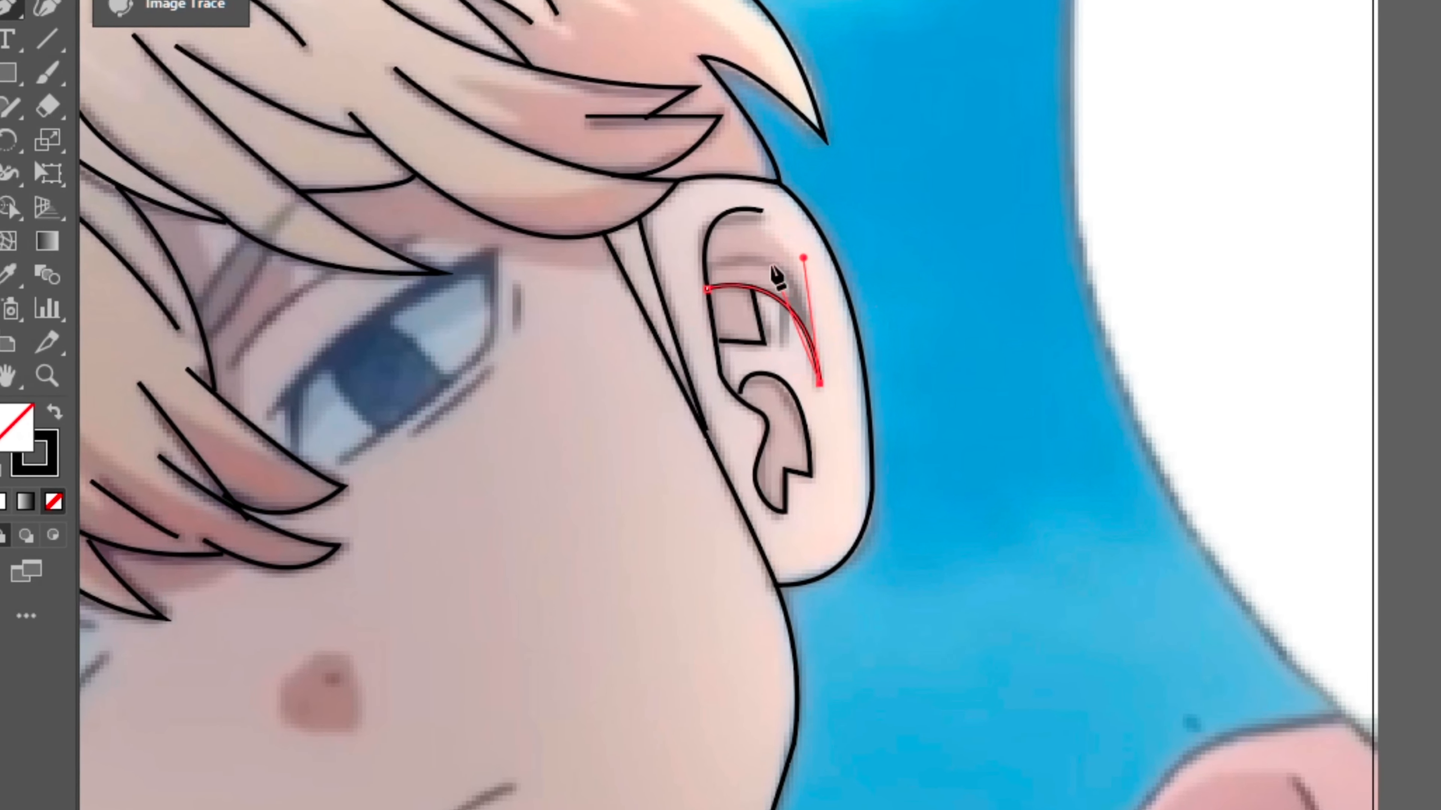
{"action": "left_click_drag", "start_coordinate": [770, 265], "coordinate": [726, 249]}
{"action": "left_click", "coordinate": [707, 268]}
Step: Trace the outline of the upper eye and the short lines below it and beside its outer corner
{"action": "key", "text": "ctrl+minus"}
{"action": "left_click", "coordinate": [527, 414]}
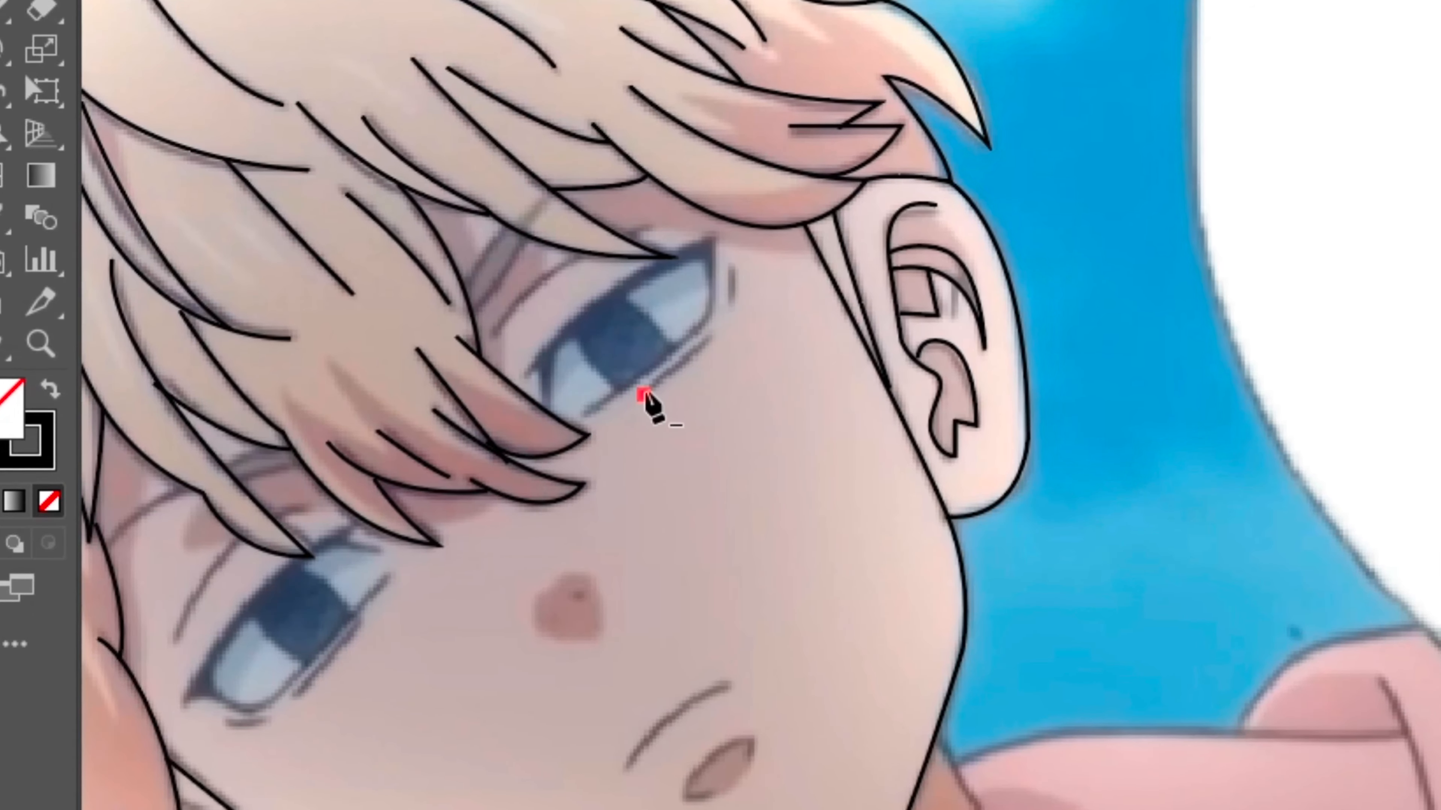
{"action": "left_click", "coordinate": [582, 367]}
{"action": "left_click", "coordinate": [596, 313]}
{"action": "left_click", "coordinate": [447, 431]}
{"action": "left_click_drag", "start_coordinate": [436, 401], "coordinate": [441, 389]}
{"action": "left_click_drag", "start_coordinate": [723, 249], "coordinate": [818, 192]}
{"action": "left_click", "coordinate": [844, 179]}
{"action": "left_click_drag", "start_coordinate": [795, 325], "coordinate": [741, 359]}
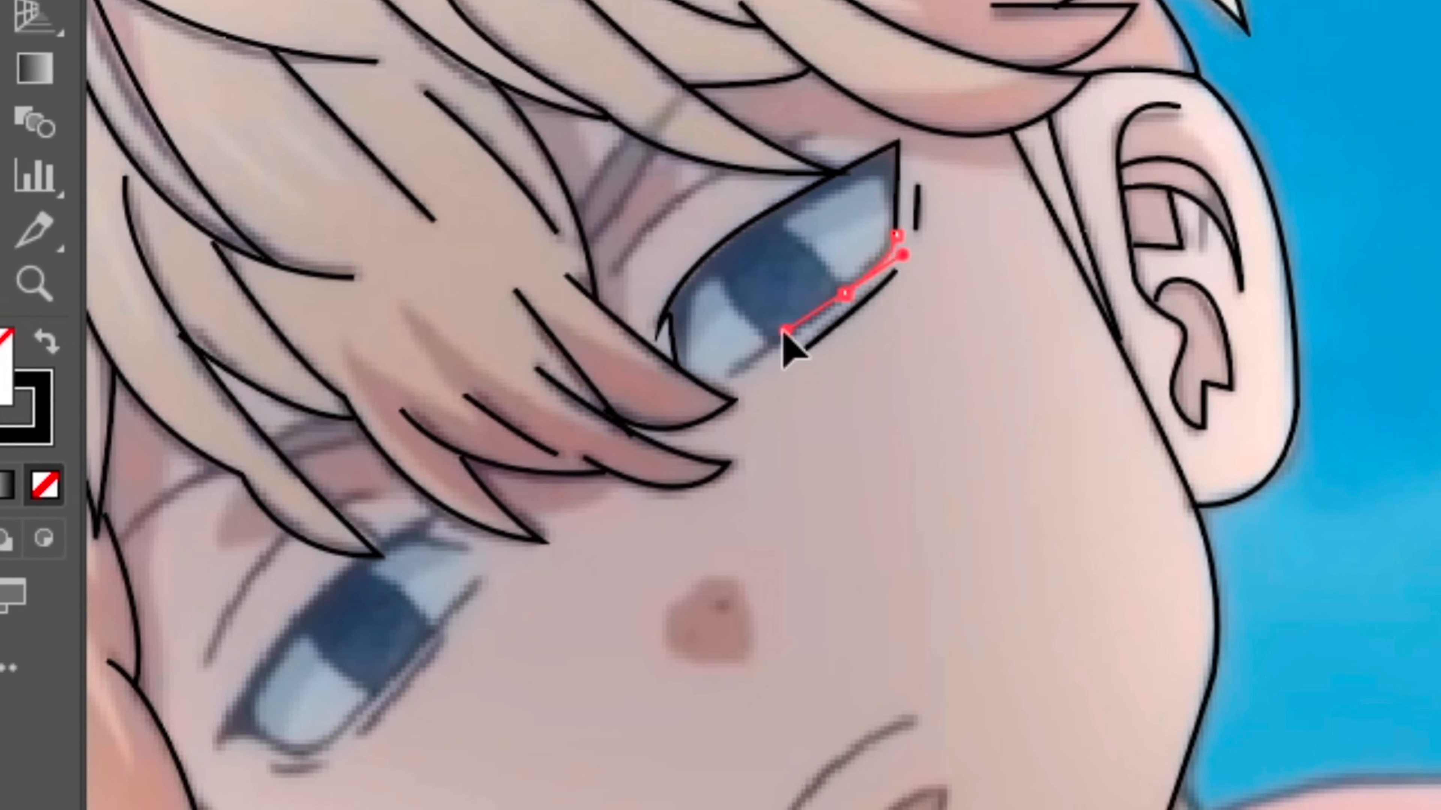
{"action": "left_click", "coordinate": [691, 395]}
Step: Trace the inner edge of the upper eye's lashes and both sides of its iris
{"action": "left_click", "coordinate": [640, 389]}
{"action": "left_click_drag", "start_coordinate": [652, 323], "coordinate": [655, 304]}
{"action": "left_click", "coordinate": [831, 212]}
{"action": "left_click_drag", "start_coordinate": [837, 271], "coordinate": [836, 296]}
{"action": "left_click", "coordinate": [789, 200]}
{"action": "left_click", "coordinate": [848, 263]}
{"action": "left_click", "coordinate": [879, 315], "text": "ctrl"}
{"action": "left_click", "coordinate": [721, 250]}
{"action": "left_click", "coordinate": [775, 322]}
Step: Trace the small nostril mark and the mouth lines
{"action": "left_click", "coordinate": [717, 581]}
{"action": "left_click", "coordinate": [736, 583]}
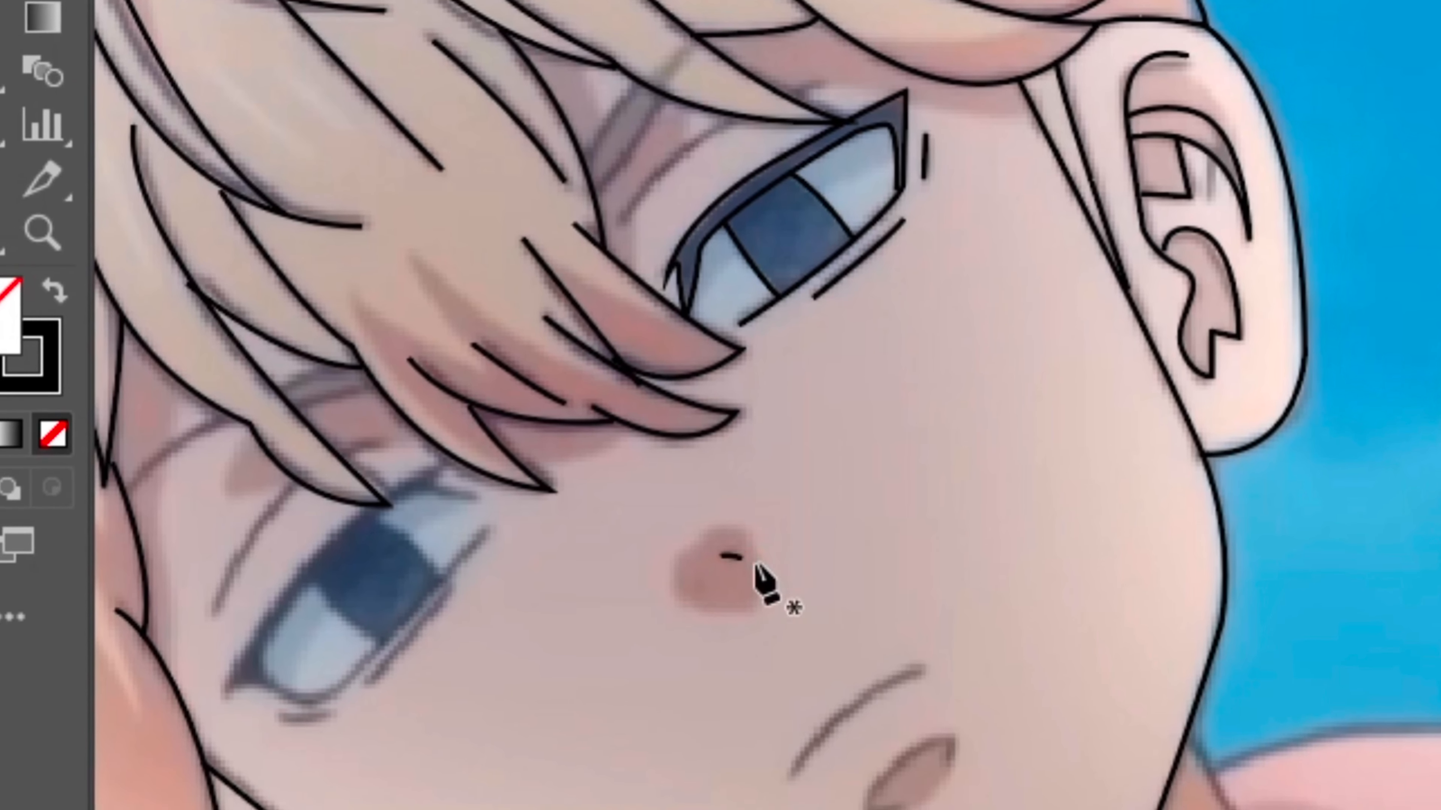
{"action": "left_click_drag", "start_coordinate": [946, 764], "coordinate": [974, 767]}
Step: Trace the eyebrow and the eyelid crease above the lower eye
{"action": "scroll", "coordinate": [130, 481], "scroll_direction": "left", "scroll_amount": 1}
{"action": "left_click", "coordinate": [317, 368]}
{"action": "left_click_drag", "start_coordinate": [387, 344], "coordinate": [426, 345]}
{"action": "left_click", "coordinate": [263, 589]}
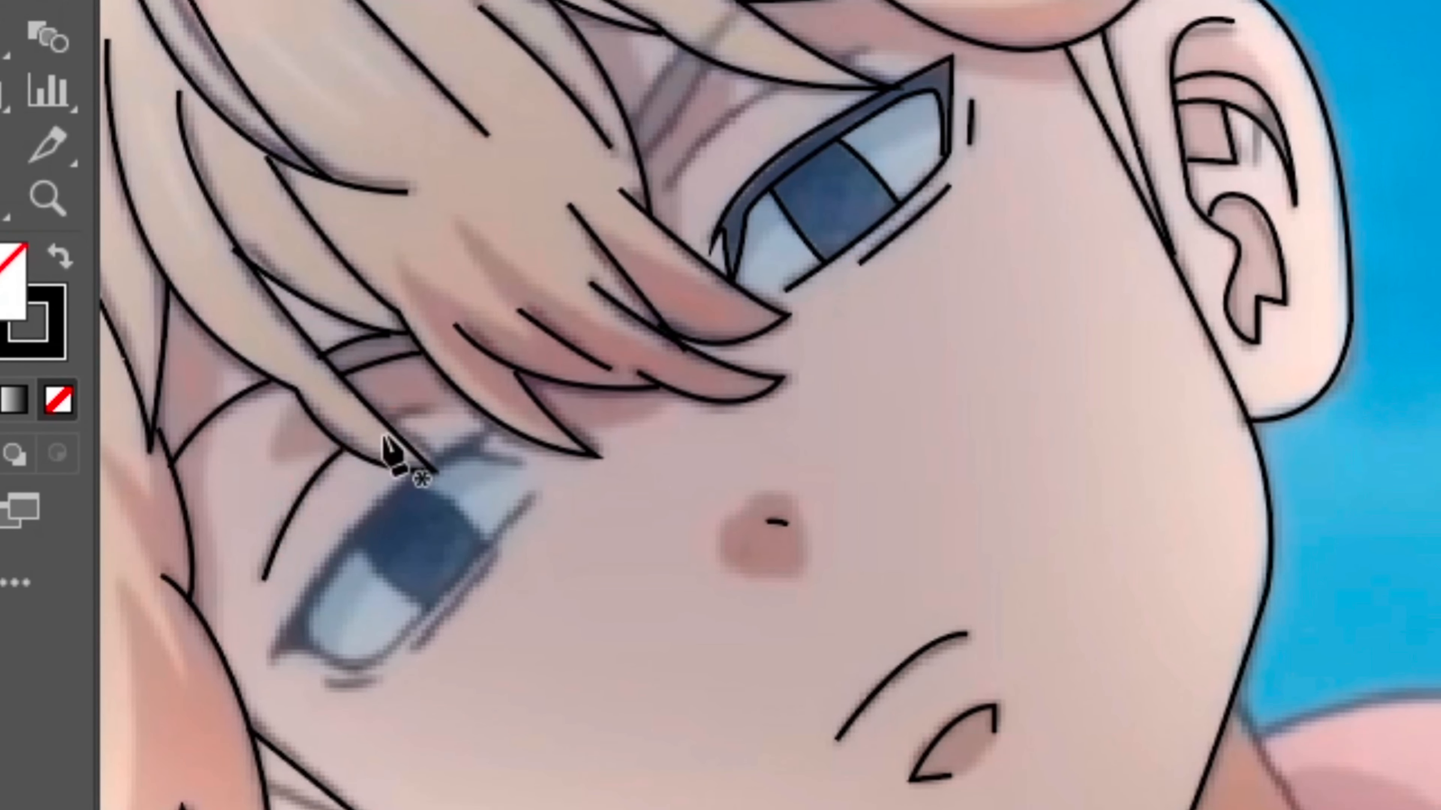
Step: Trace the short lines under the lower eye and the eye's outer outline up to the fringe
{"action": "left_click", "coordinate": [411, 658]}
{"action": "left_click", "coordinate": [530, 504]}
{"action": "left_click", "coordinate": [408, 641]}
{"action": "left_click_drag", "start_coordinate": [319, 667], "coordinate": [259, 648]}
{"action": "left_click", "coordinate": [487, 432]}
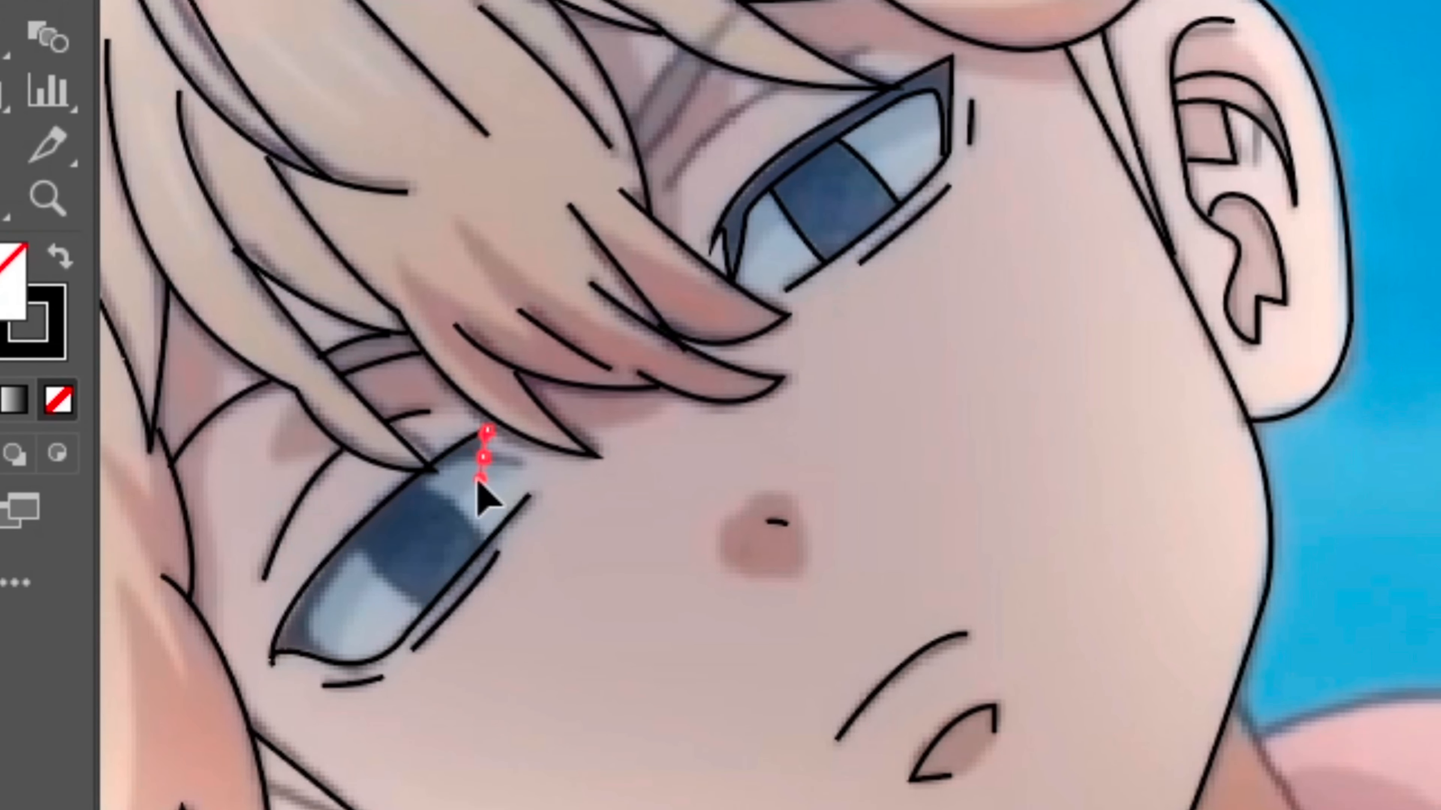
Step: Trace the lash tip and the inner edge of the lower eye around the eyeball
{"action": "left_click", "coordinate": [523, 464]}
{"action": "left_click", "coordinate": [450, 465]}
{"action": "left_click", "coordinate": [424, 480]}
{"action": "left_click_drag", "start_coordinate": [316, 606], "coordinate": [286, 689]}
{"action": "left_click", "coordinate": [428, 621]}
{"action": "left_click", "coordinate": [553, 692], "text": "ctrl"}
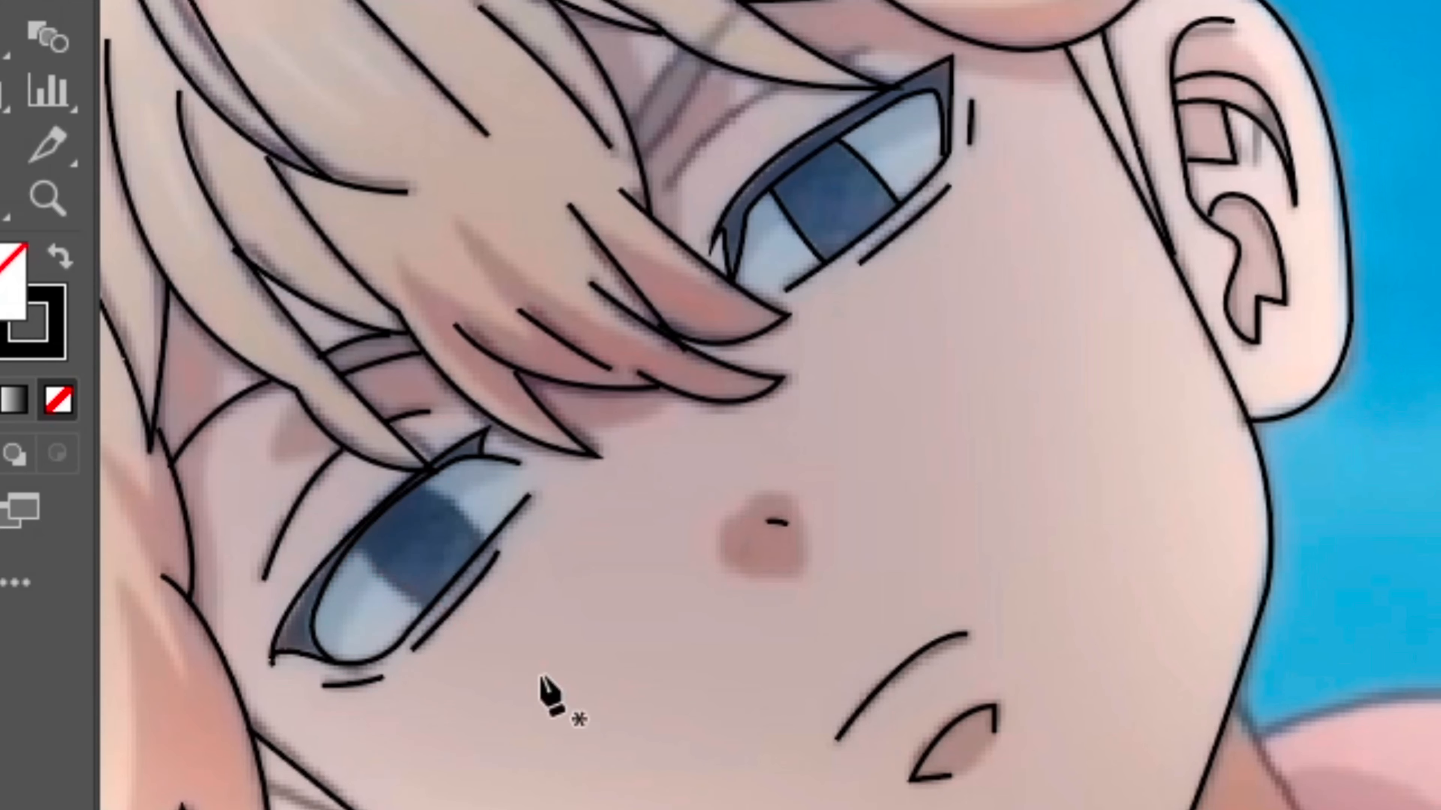
Step: Trace the eyelid crease above the upper eye up to the fringe
{"action": "left_click", "coordinate": [668, 191]}
{"action": "left_click_drag", "start_coordinate": [791, 85], "coordinate": [862, 76]}
{"action": "left_click", "coordinate": [865, 85], "text": "ctrl"}
Step: Trace the outer contour of the lower ear from the hair tips around to the jaw
{"action": "scroll", "coordinate": [634, 145], "scroll_direction": "down", "scroll_amount": 5}
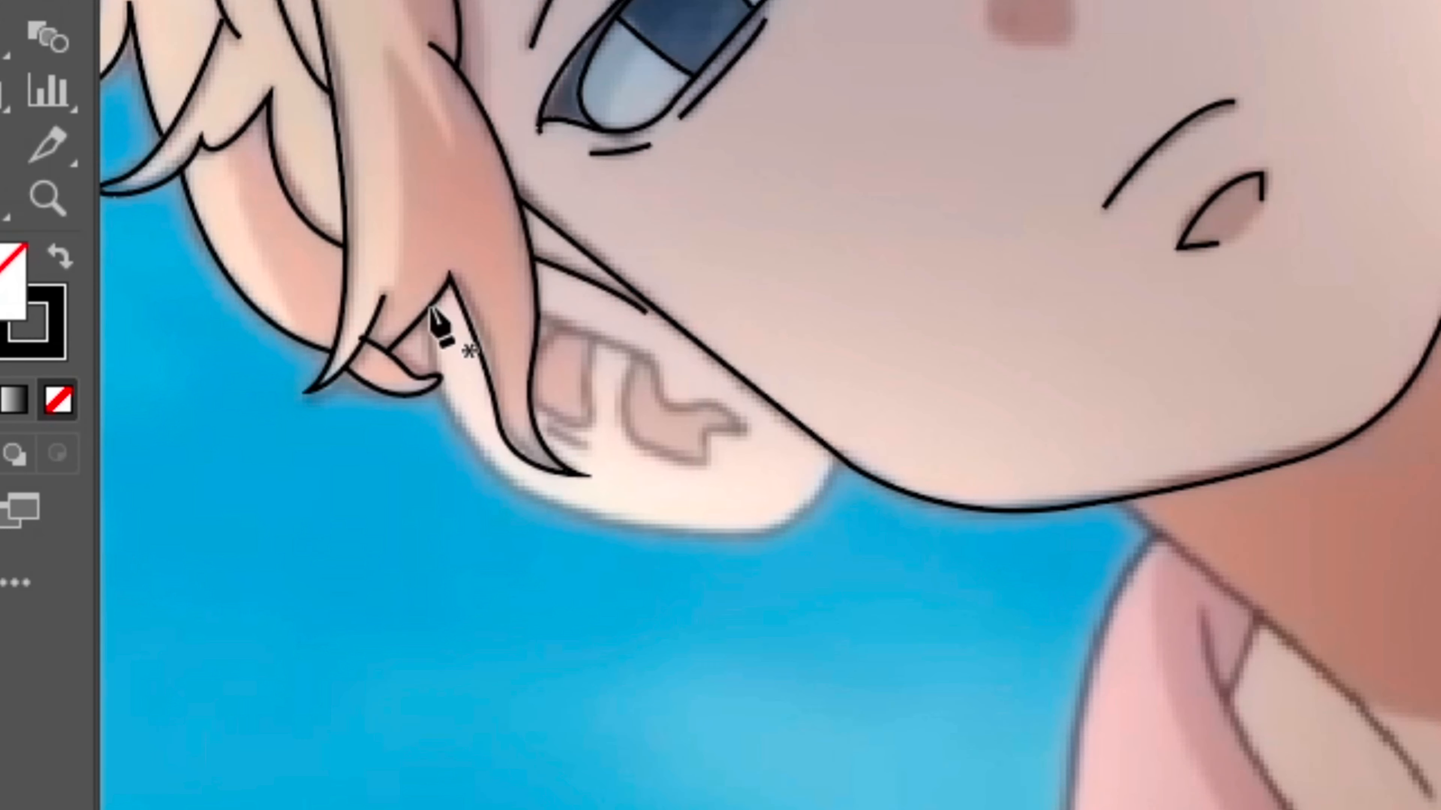
{"action": "left_click", "coordinate": [444, 322]}
{"action": "left_click", "coordinate": [563, 515]}
{"action": "left_click", "coordinate": [830, 402]}
{"action": "left_click", "coordinate": [859, 402], "text": "ctrl"}
Step: Trace the inner contour of the lower ear around its notched shape
{"action": "left_click", "coordinate": [663, 399]}
{"action": "left_click_drag", "start_coordinate": [720, 406], "coordinate": [740, 428]}
{"action": "left_click", "coordinate": [714, 489]}
{"action": "left_click", "coordinate": [662, 399]}
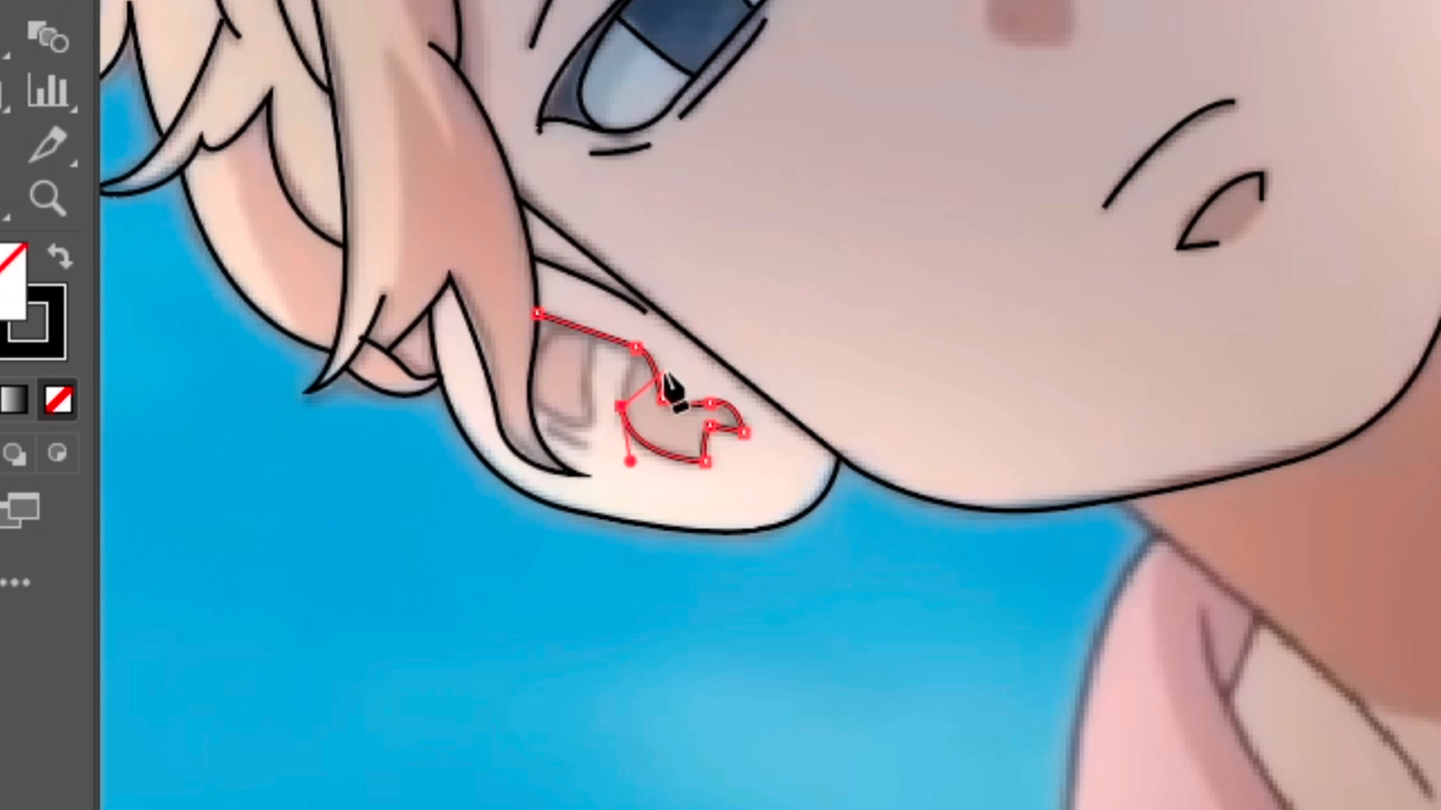
Step: Trace the remaining inner folds of the lower ear and the neck line running down from the jaw
{"action": "key", "text": "ctrl+plus"}
{"action": "left_click", "coordinate": [1159, 84]}
{"action": "left_click", "coordinate": [1154, 214]}
{"action": "left_click_drag", "start_coordinate": [1067, 187], "coordinate": [1024, 142]}
{"action": "left_click", "coordinate": [1174, 283], "text": "ctrl"}
{"action": "left_click_drag", "start_coordinate": [1173, 284], "coordinate": [210, 106]}
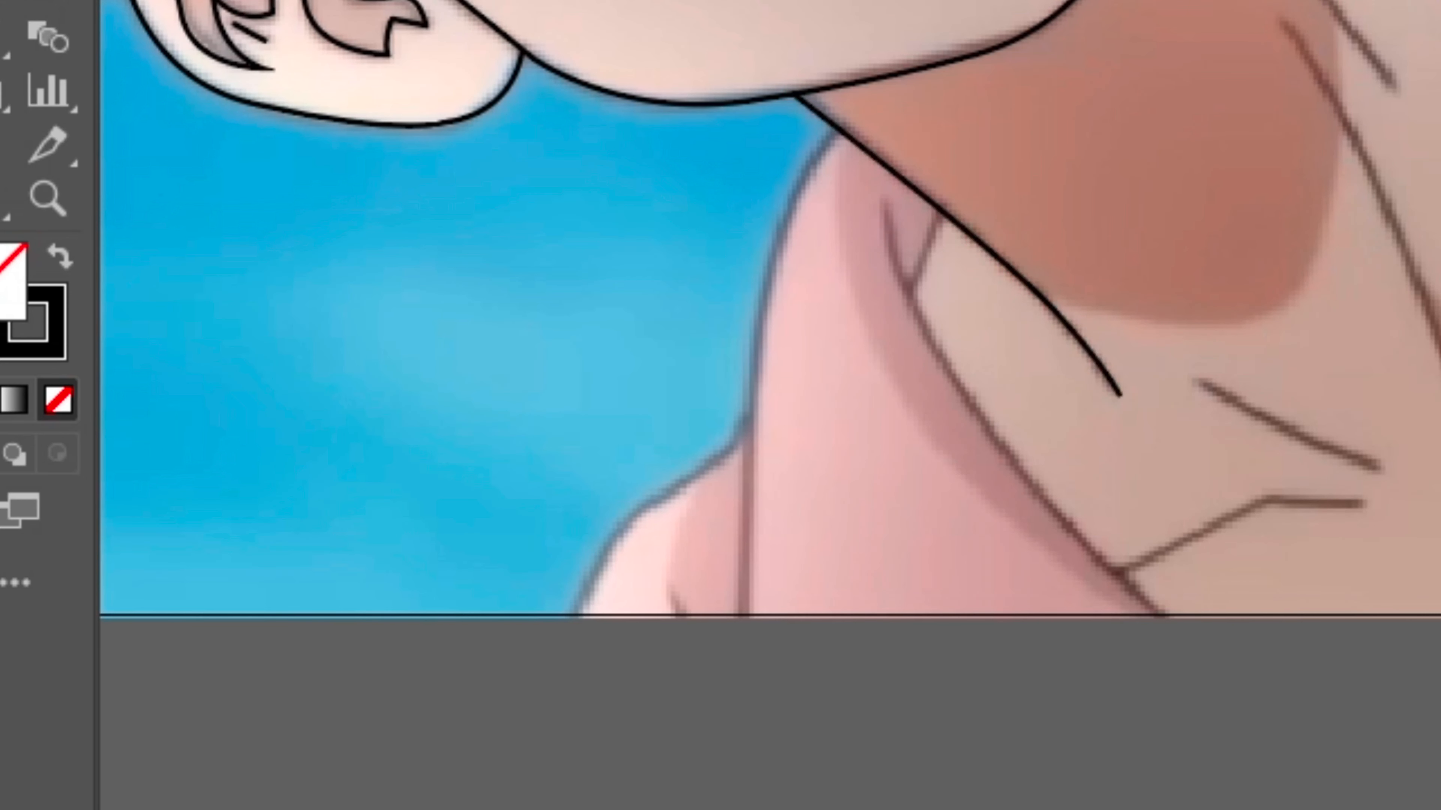
Step: Trace the inner collar edge below the lower ear, plus the chest crease branching from it and the collarbone line above
{"action": "left_click", "coordinate": [877, 197]}
{"action": "mouse_move", "coordinate": [1163, 615]}
{"action": "left_mouse_down"}
{"action": "mouse_move", "coordinate": [1327, 661]}
{"action": "mouse_move", "coordinate": [1331, 775]}
{"action": "left_mouse_up"}
{"action": "left_click", "coordinate": [1123, 572]}
{"action": "left_click", "coordinate": [1356, 507]}
{"action": "left_click", "coordinate": [1190, 380]}
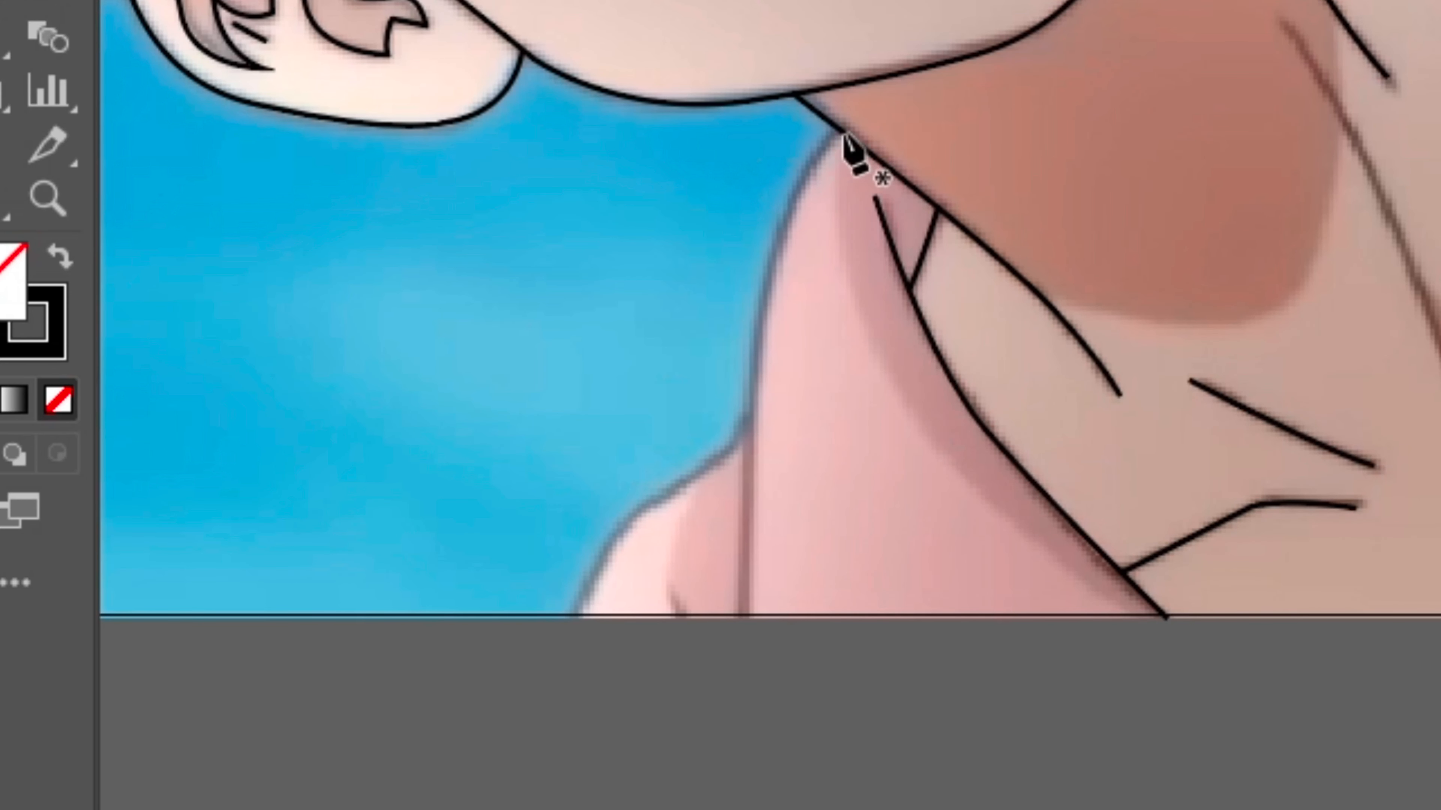
Step: Trace the lower-ear side's outer collar and shoulder contour with its vertical seam, and run a line along the image's bottom edge
{"action": "left_click", "coordinate": [837, 130]}
{"action": "left_click_drag", "start_coordinate": [752, 453], "coordinate": [753, 692]}
{"action": "left_click", "coordinate": [753, 410]}
{"action": "left_click_drag", "start_coordinate": [576, 615], "coordinate": [569, 645]}
{"action": "left_click", "coordinate": [575, 615]}
{"action": "left_click", "coordinate": [1439, 614]}
{"action": "key", "text": "ctrl+shift+a"}
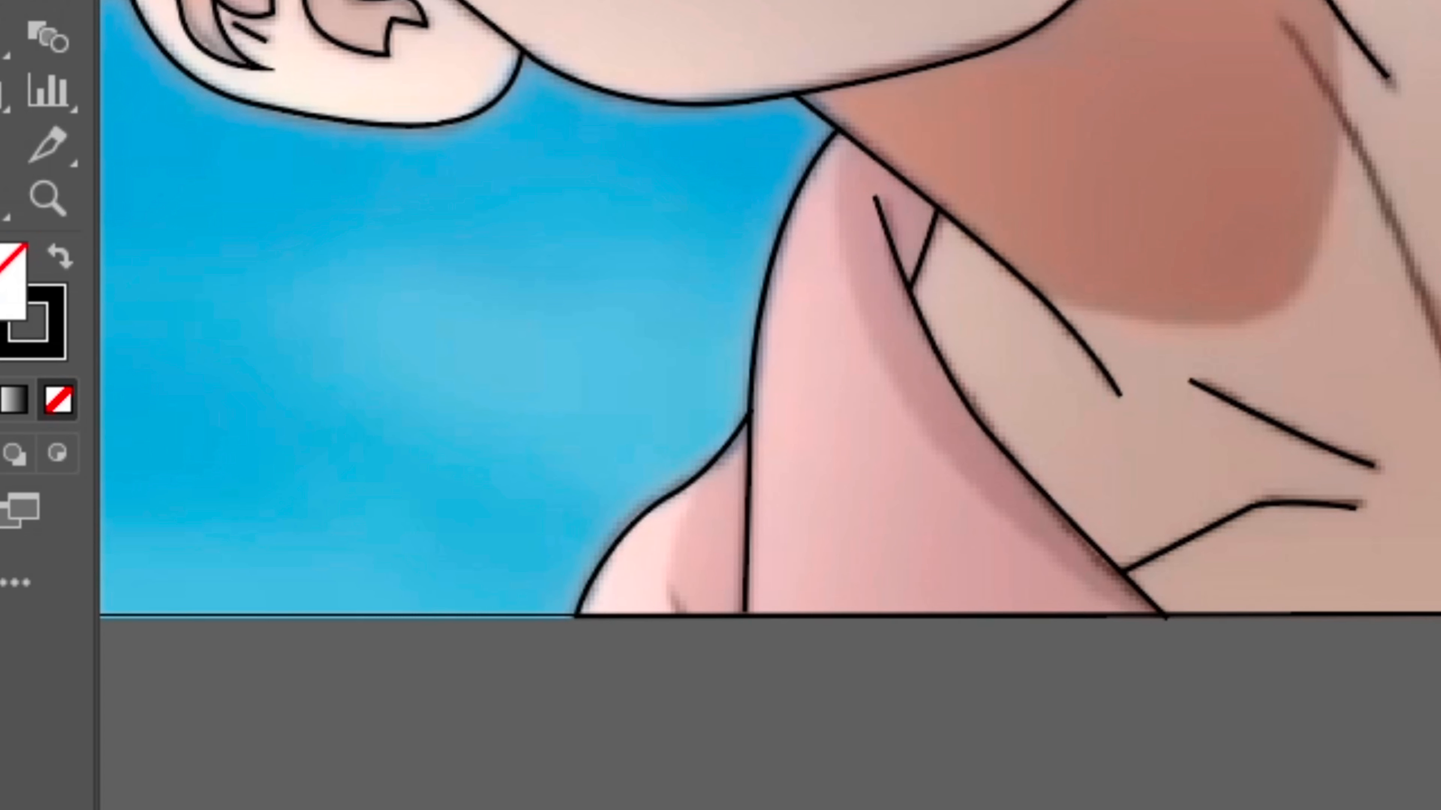
Step: Trace the opposite lapel's inner edge and the garment fold running from the image's side edge down to its bottom edge
{"action": "left_click", "coordinate": [653, 266]}
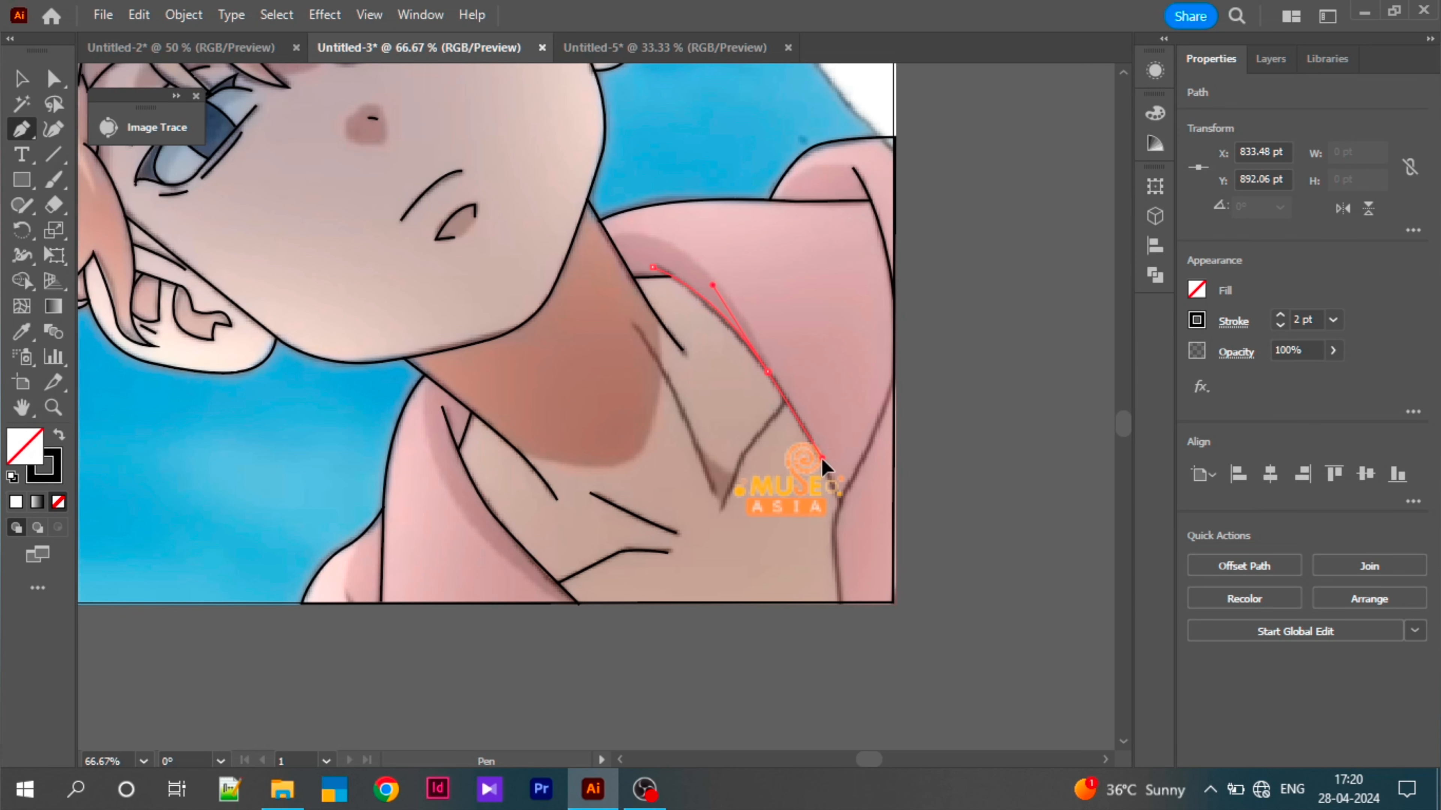
{"action": "left_click", "coordinate": [841, 499]}
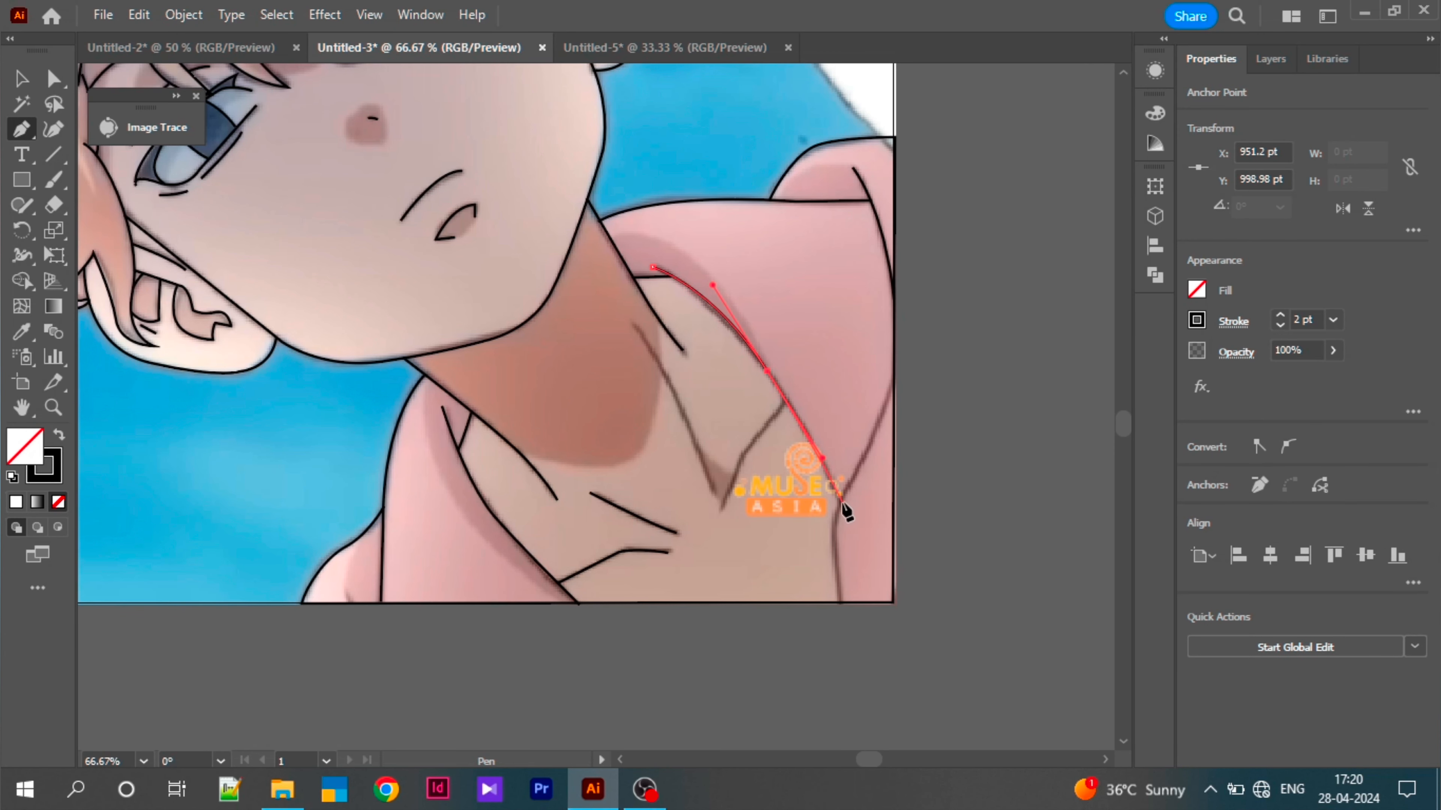
{"action": "key", "text": "ctrl+shift+a"}
{"action": "left_click", "coordinate": [894, 381]}
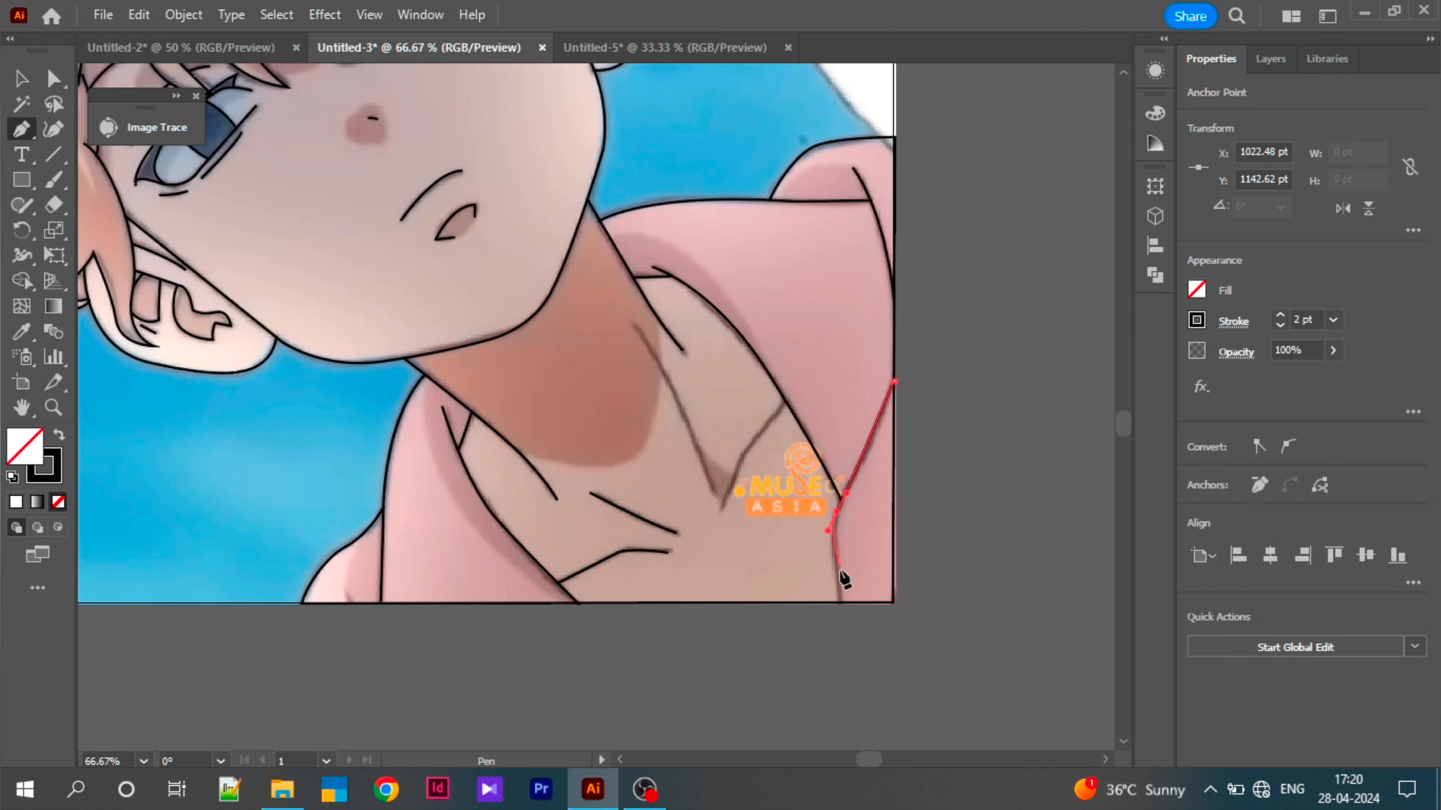
{"action": "left_click", "coordinate": [840, 603]}
{"action": "key", "text": "ctrl+shift+a"}
Step: Trace the neck tendon line and the short bent collarbone line beside the opposite lapel
{"action": "left_click", "coordinate": [632, 323]}
{"action": "left_click", "coordinate": [716, 492]}
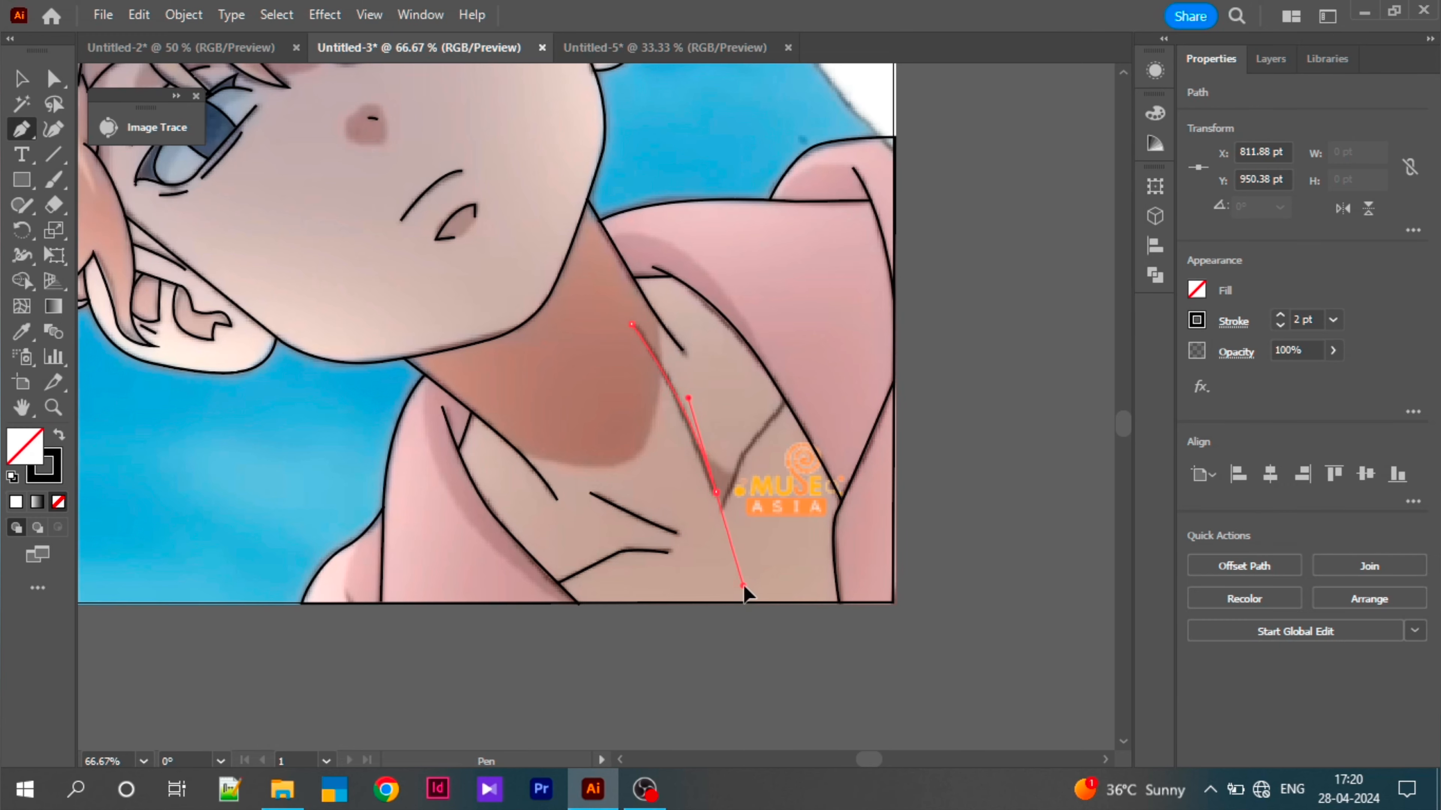
{"action": "key", "text": "ctrl+shift+a"}
{"action": "left_click", "coordinate": [720, 512]}
{"action": "left_click", "coordinate": [786, 404]}
{"action": "key", "text": "ctrl+shift+a"}
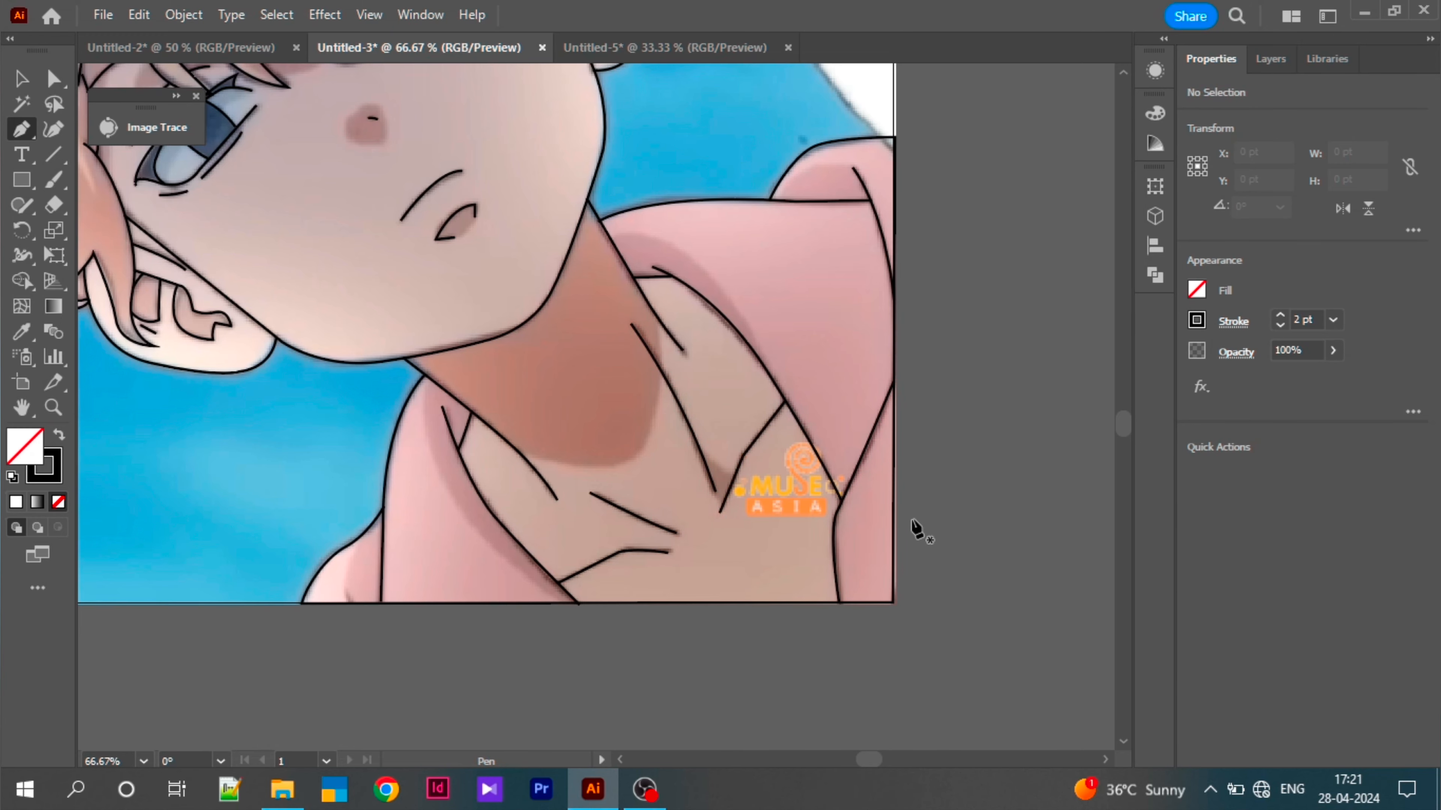
Step: Hide and reshow Layer 1 to check the finished outline on its own
{"action": "key", "text": "h"}
{"action": "left_click_drag", "start_coordinate": [620, 329], "coordinate": [618, 463]}
{"action": "scroll", "coordinate": [730, 452], "scroll_direction": "down", "scroll_amount": 1}
{"action": "left_click", "coordinate": [1270, 58]}
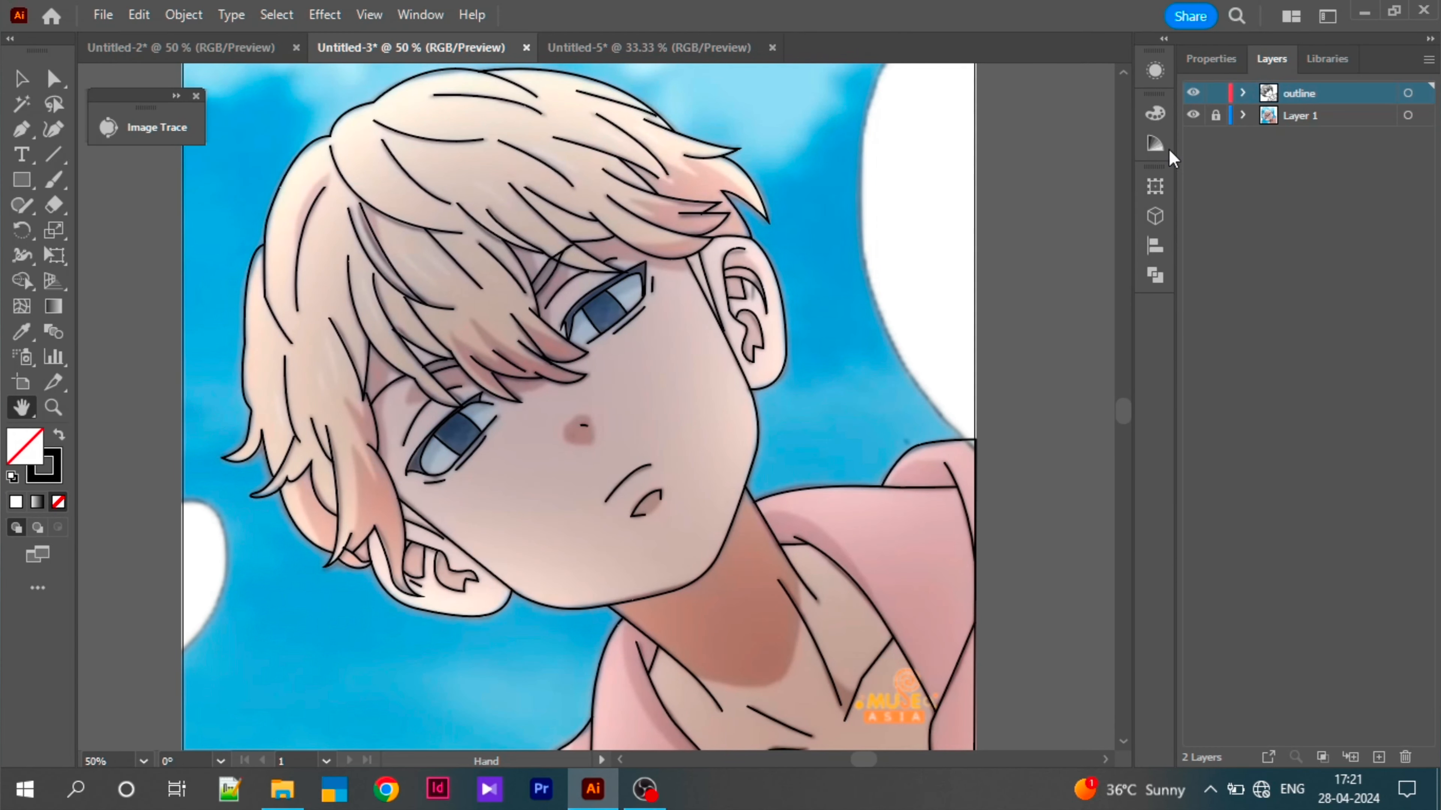
{"action": "left_click", "coordinate": [1194, 115]}
{"action": "left_click", "coordinate": [1193, 115]}
Step: Create a new layer above the outline layer and name it colours
{"action": "left_click", "coordinate": [1387, 760]}
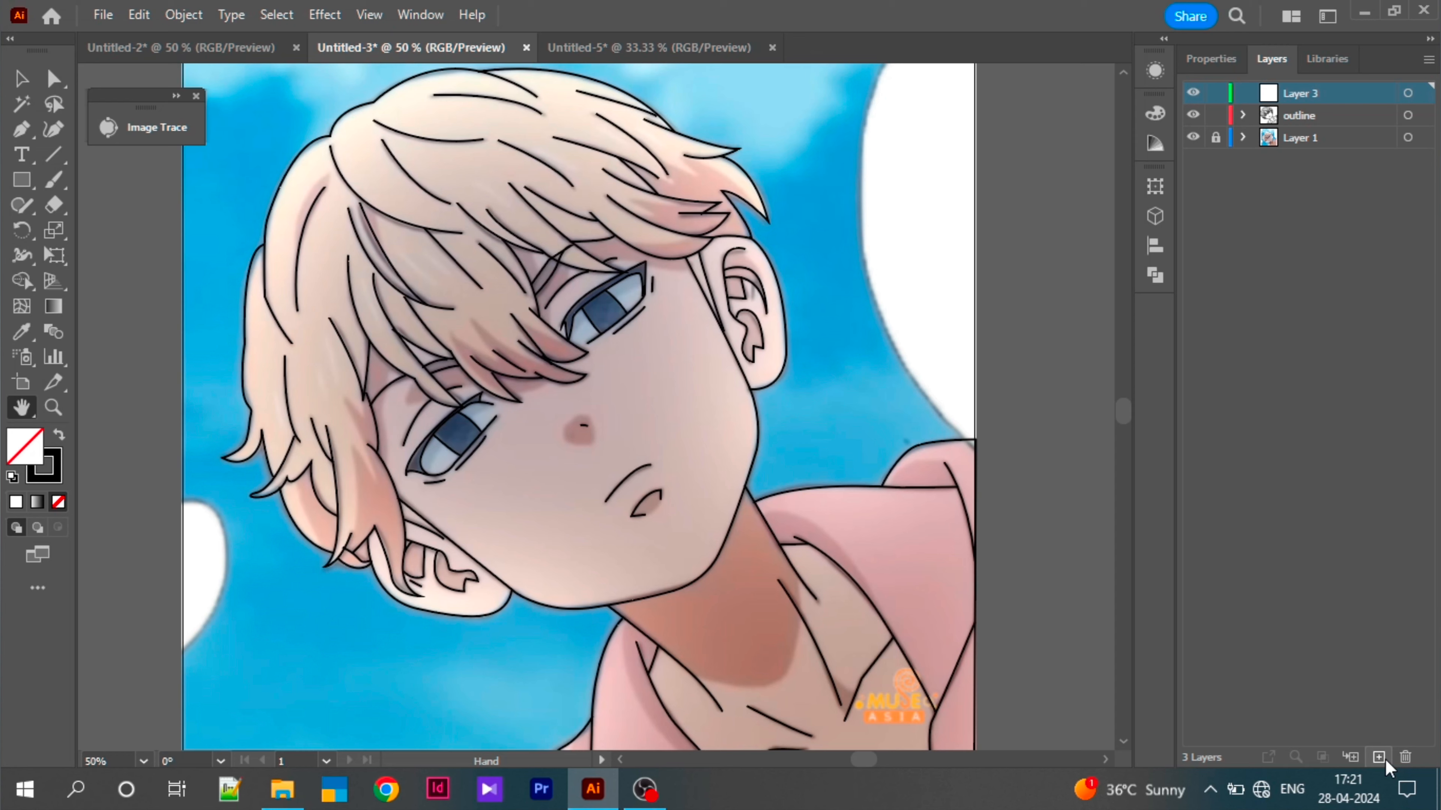
{"action": "double_click", "coordinate": [1300, 93]}
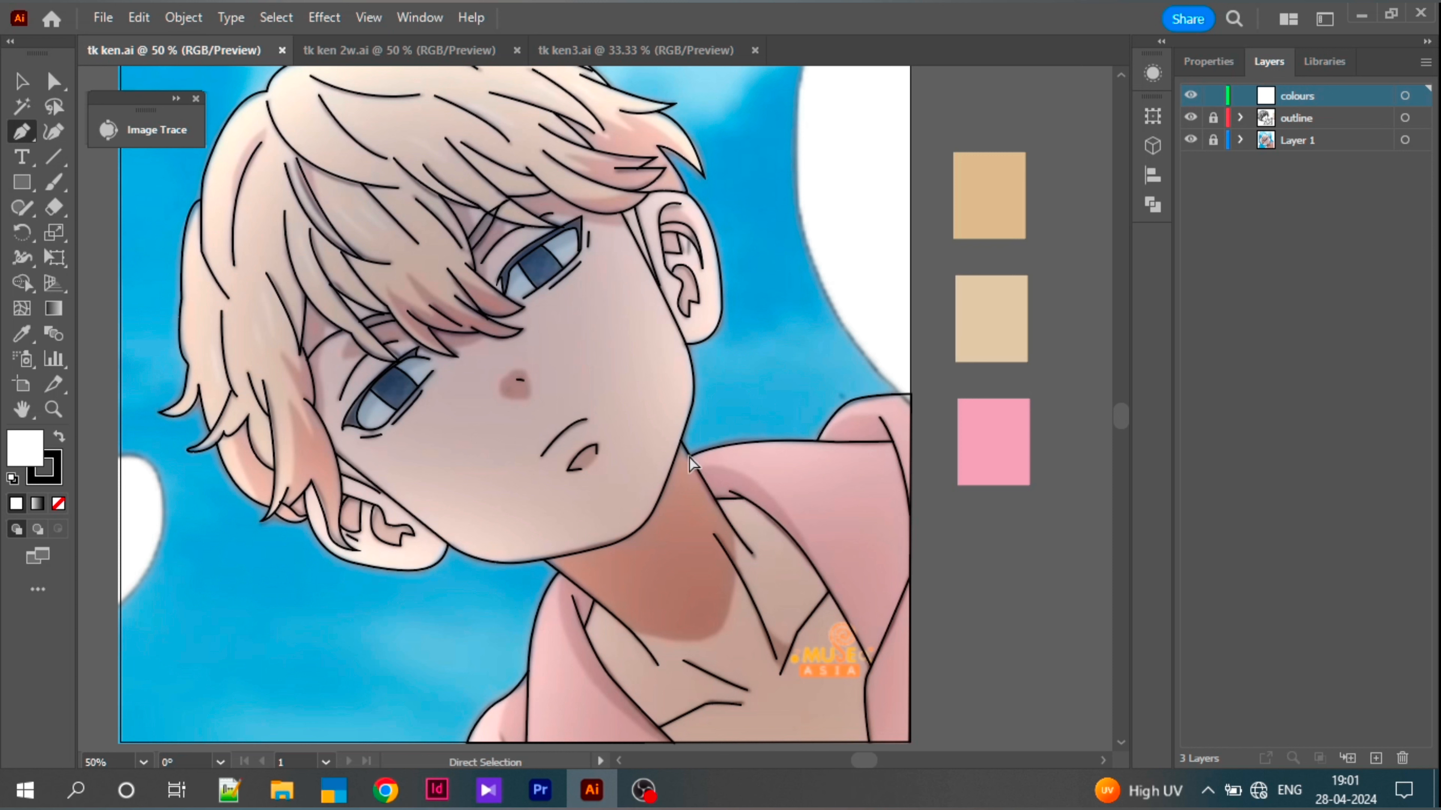
Step: Set both the fill and the stroke to none, and dock the collapsed floating Color panel beside the workspace
{"action": "key", "text": "ctrl+plus"}
{"action": "key", "text": "ctrl+plus"}
{"action": "key", "text": "space"}
{"action": "left_click_drag", "start_coordinate": [725, 469], "coordinate": [548, 305]}
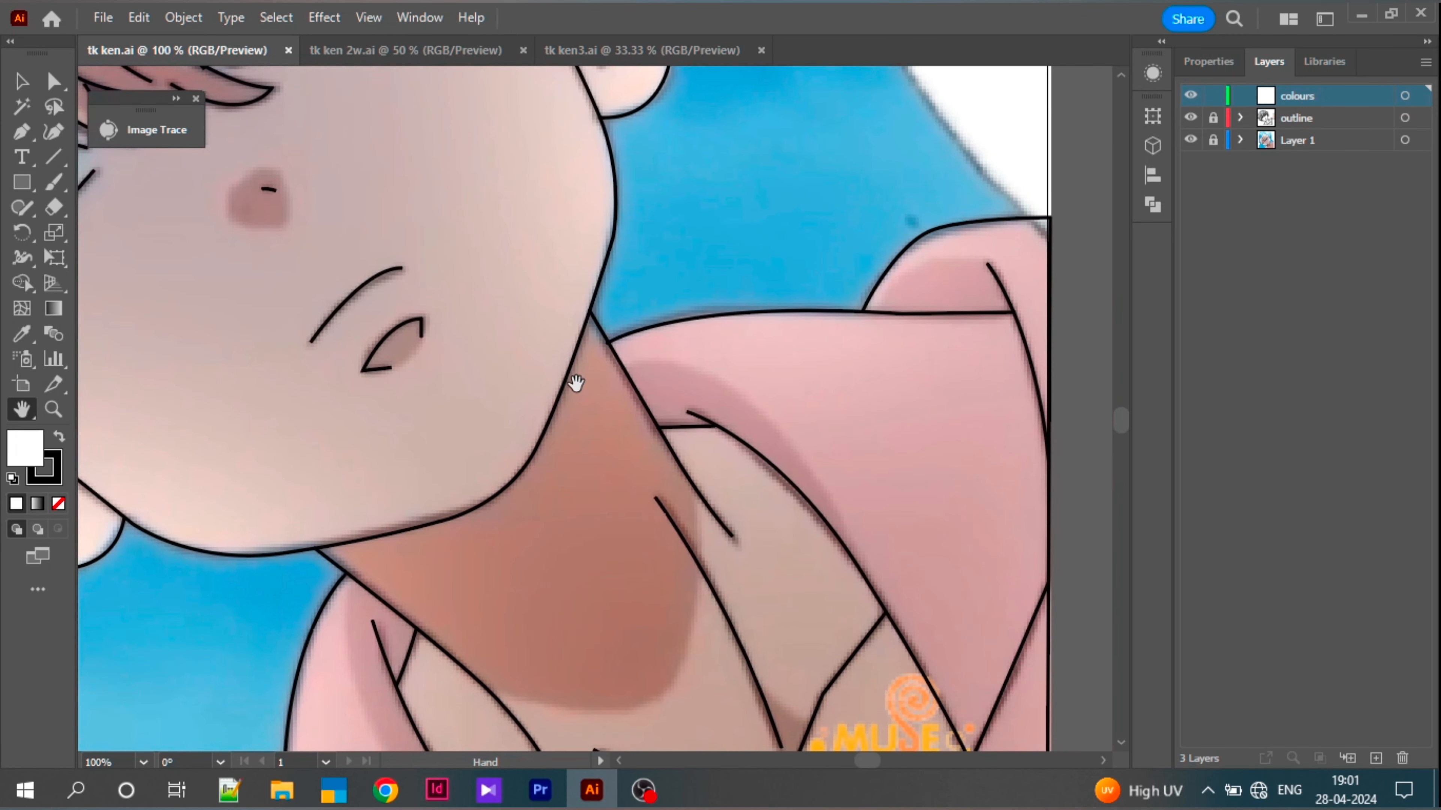
{"action": "left_click_drag", "start_coordinate": [575, 384], "coordinate": [560, 293]}
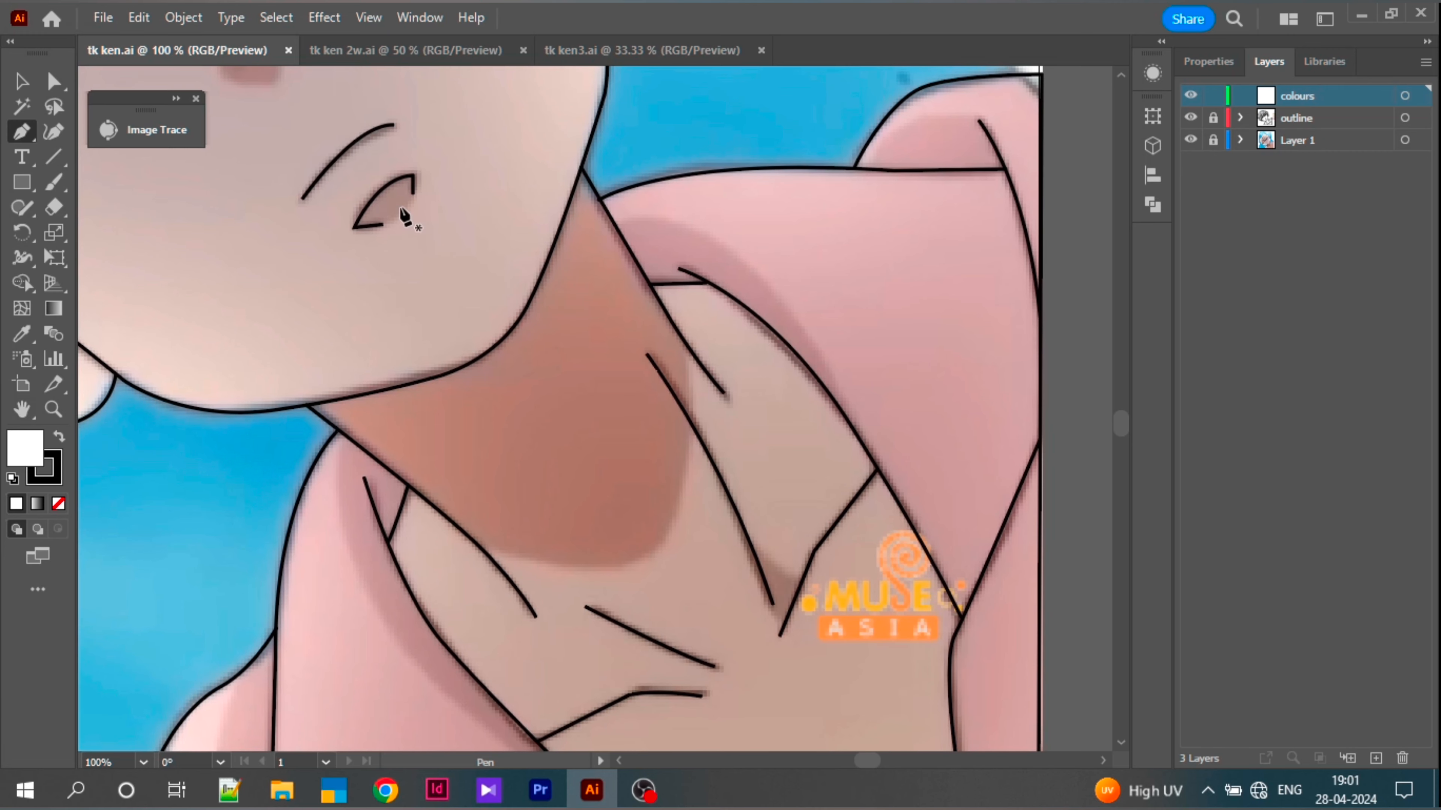
{"action": "left_click", "coordinate": [58, 505]}
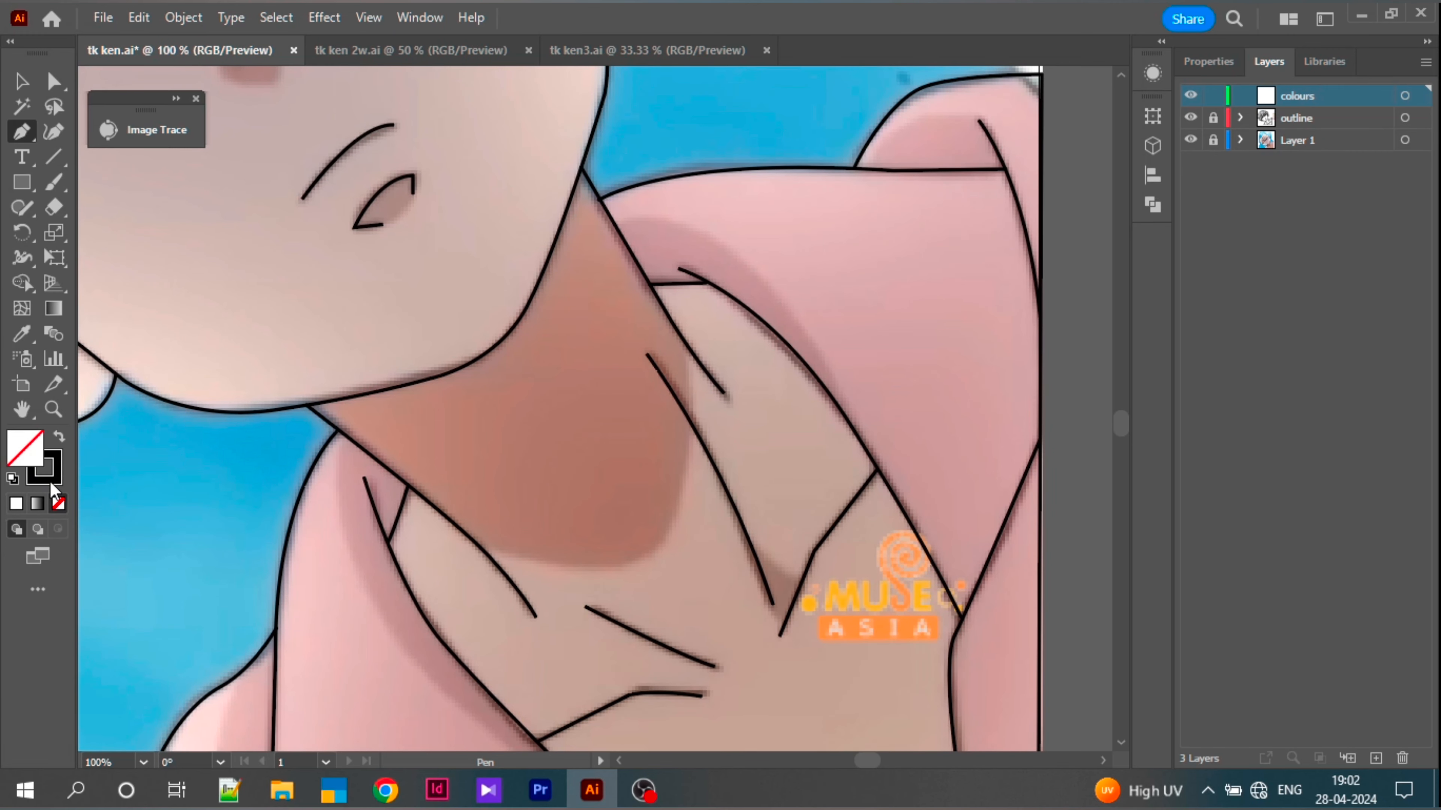
{"action": "left_click", "coordinate": [53, 478]}
{"action": "left_click", "coordinate": [58, 503]}
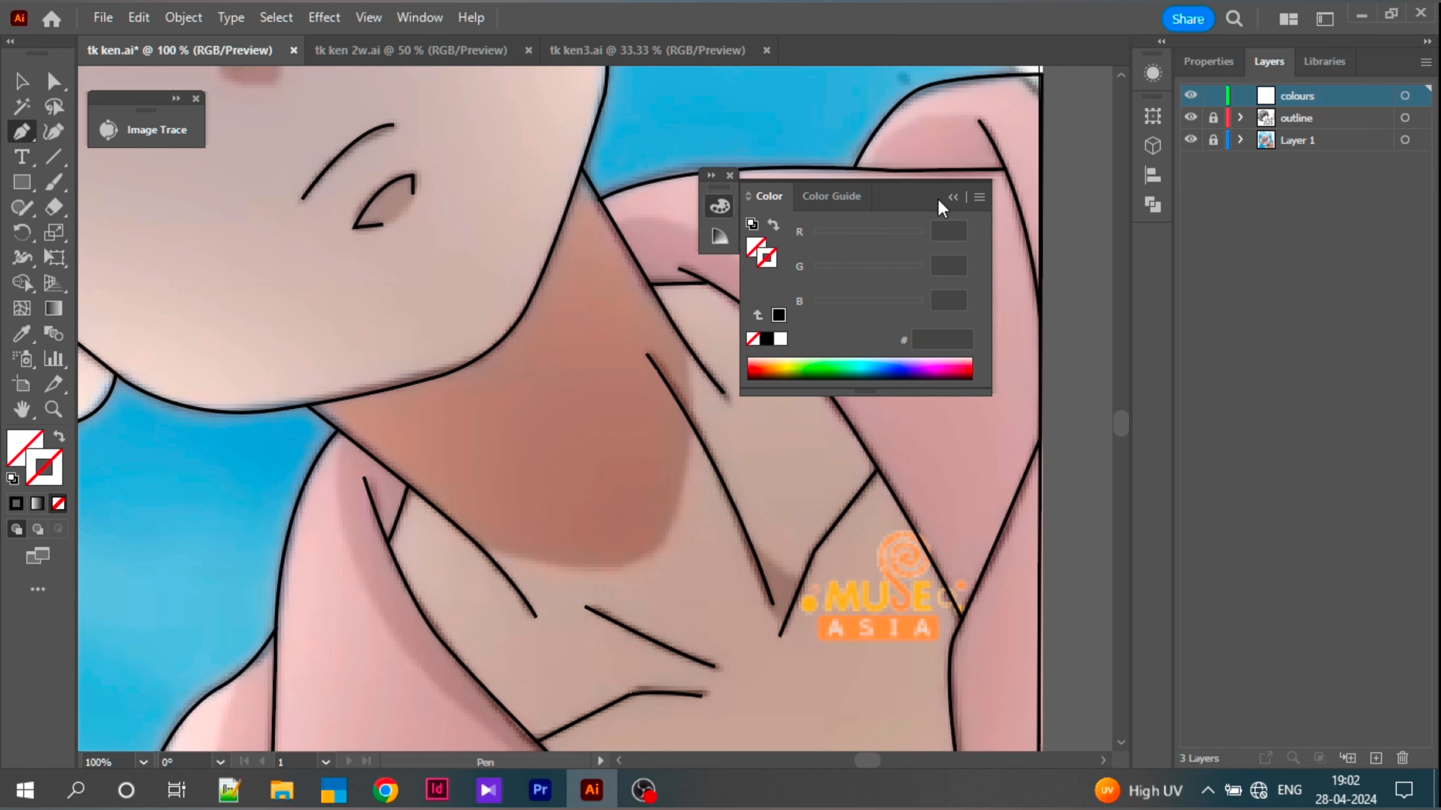
{"action": "left_click", "coordinate": [953, 197]}
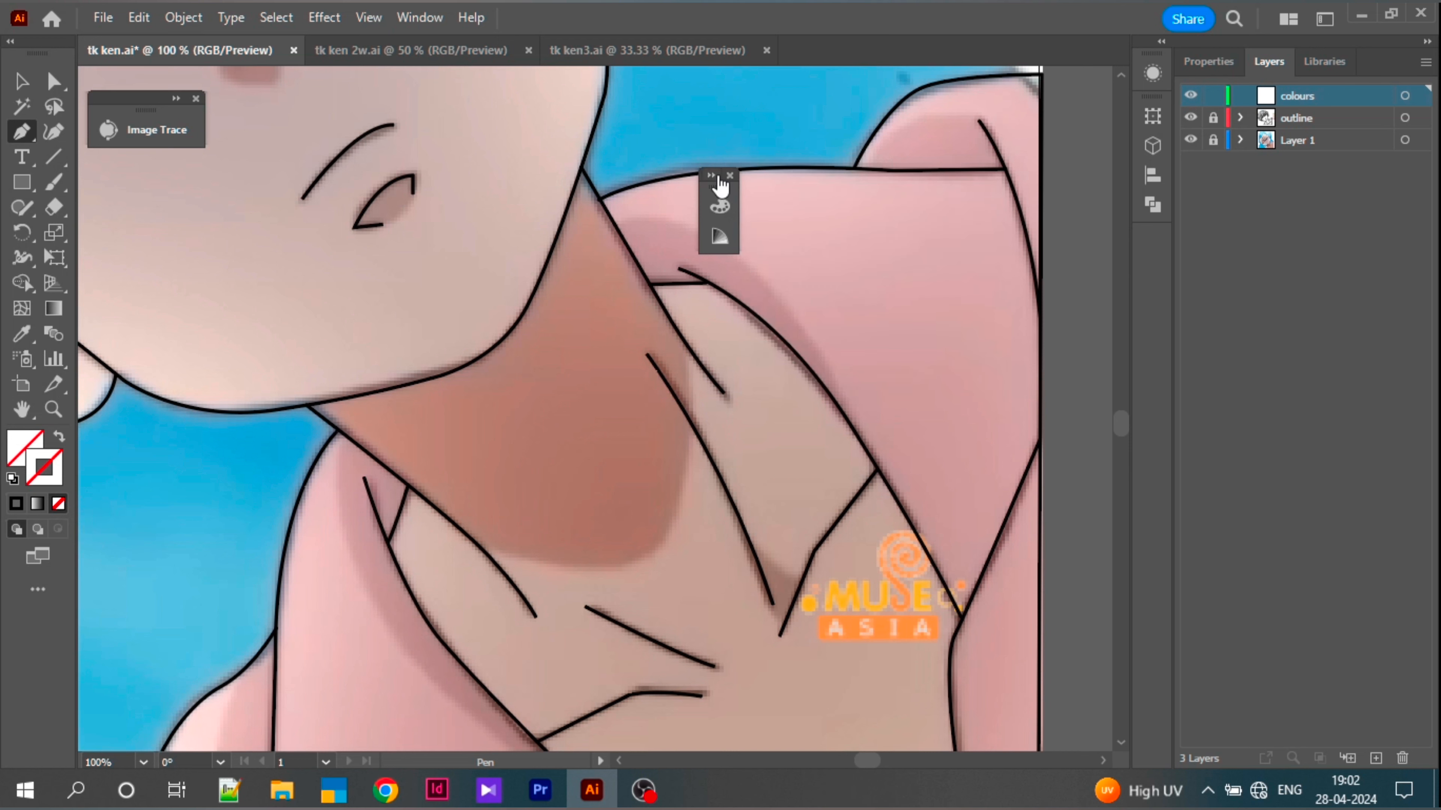
{"action": "left_click_drag", "start_coordinate": [718, 198], "coordinate": [1155, 218]}
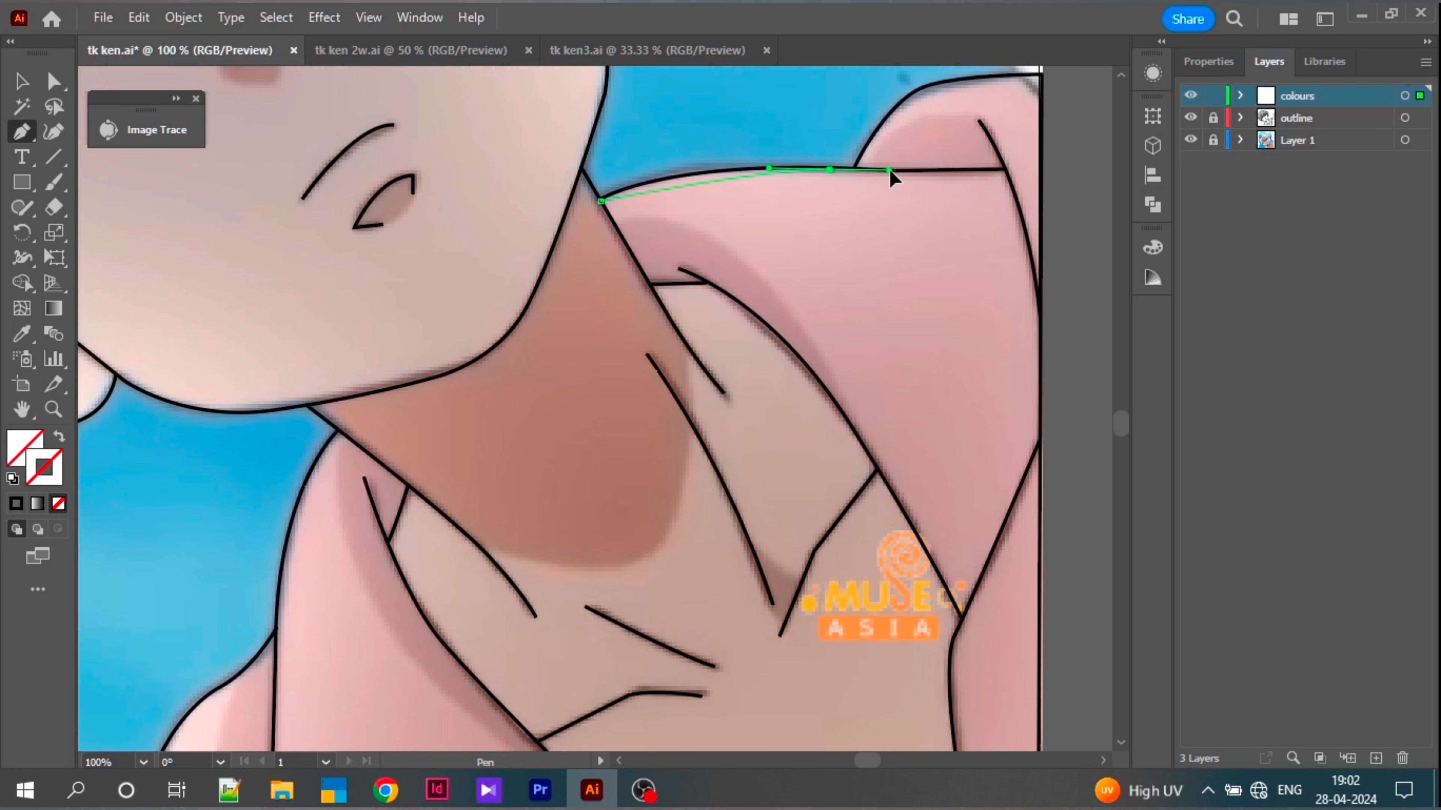
Step: Trace a closed shape on the colours layer around the shirt half with the larger shoulder, following the shoulder, image edge and lapel
{"action": "mouse_move", "coordinate": [1003, 99]}
{"action": "left_mouse_down"}
{"action": "mouse_move", "coordinate": [1052, 92]}
{"action": "mouse_move", "coordinate": [851, 121]}
{"action": "left_mouse_up"}
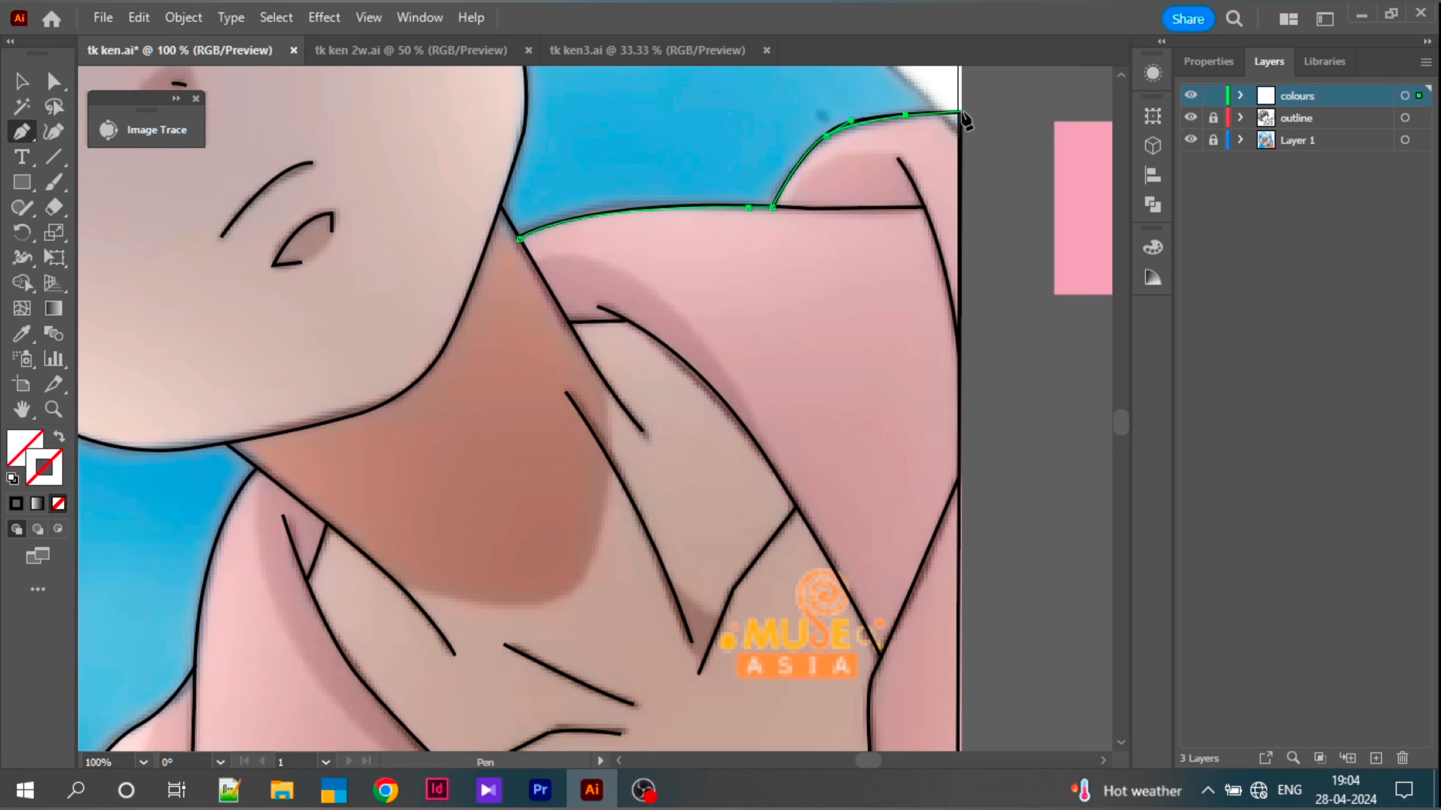
{"action": "key", "text": "ctrl+minus"}
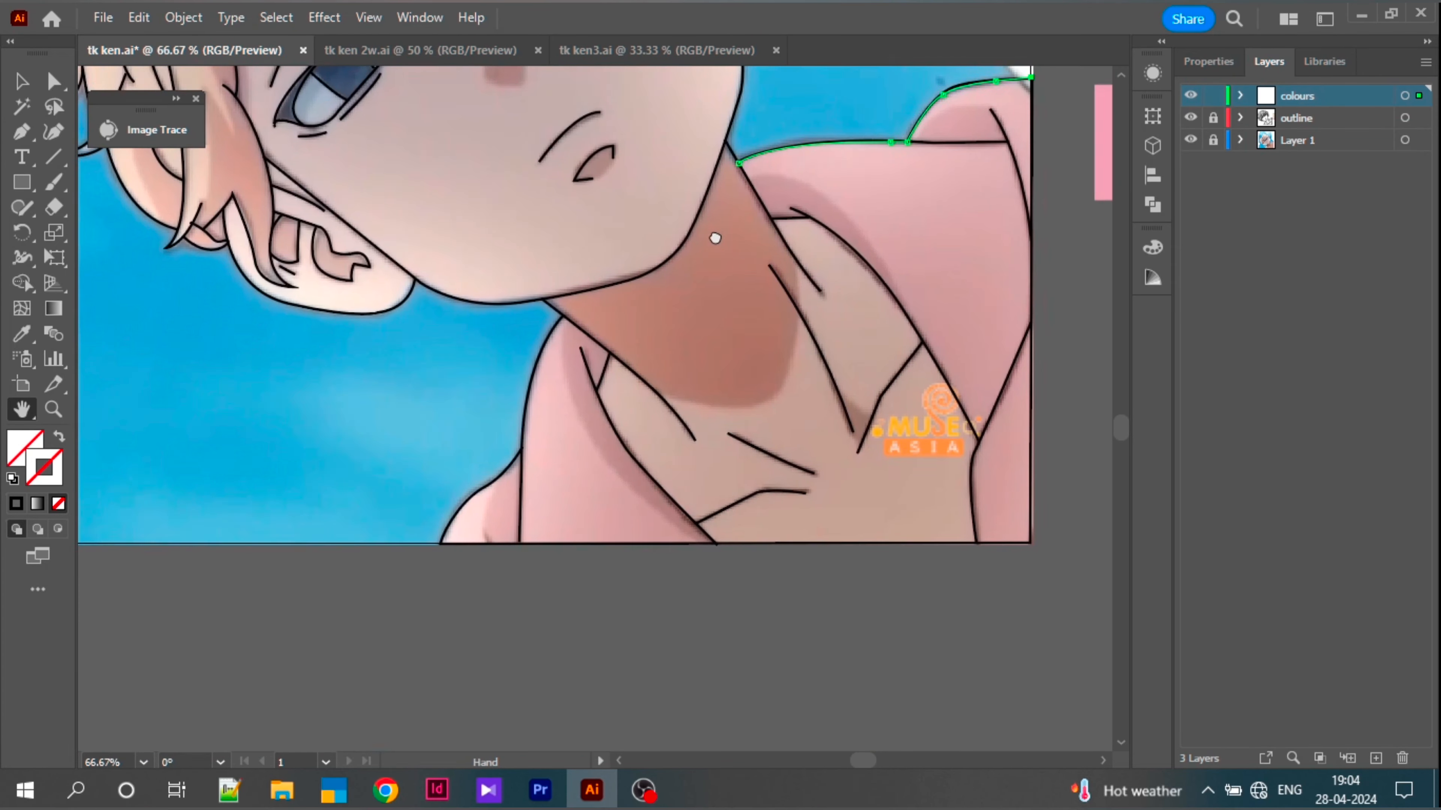
{"action": "left_click", "coordinate": [981, 555]}
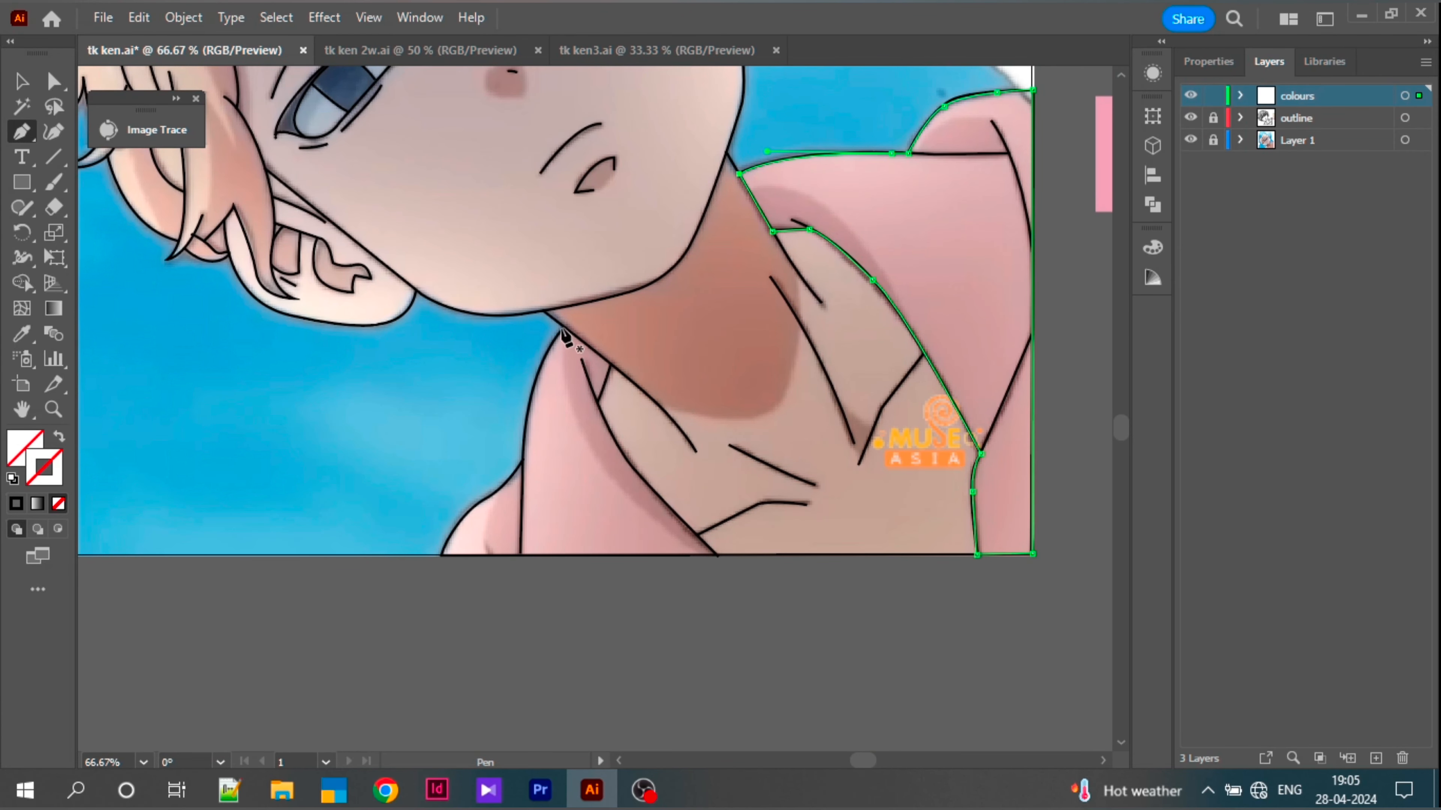
Step: Trace a closed shape around the shirt half below the lower ear, following its collar, shoulder, bottom edge and inner lapel
{"action": "left_click", "coordinate": [610, 366]}
{"action": "left_click", "coordinate": [563, 328]}
{"action": "left_click", "coordinate": [523, 465]}
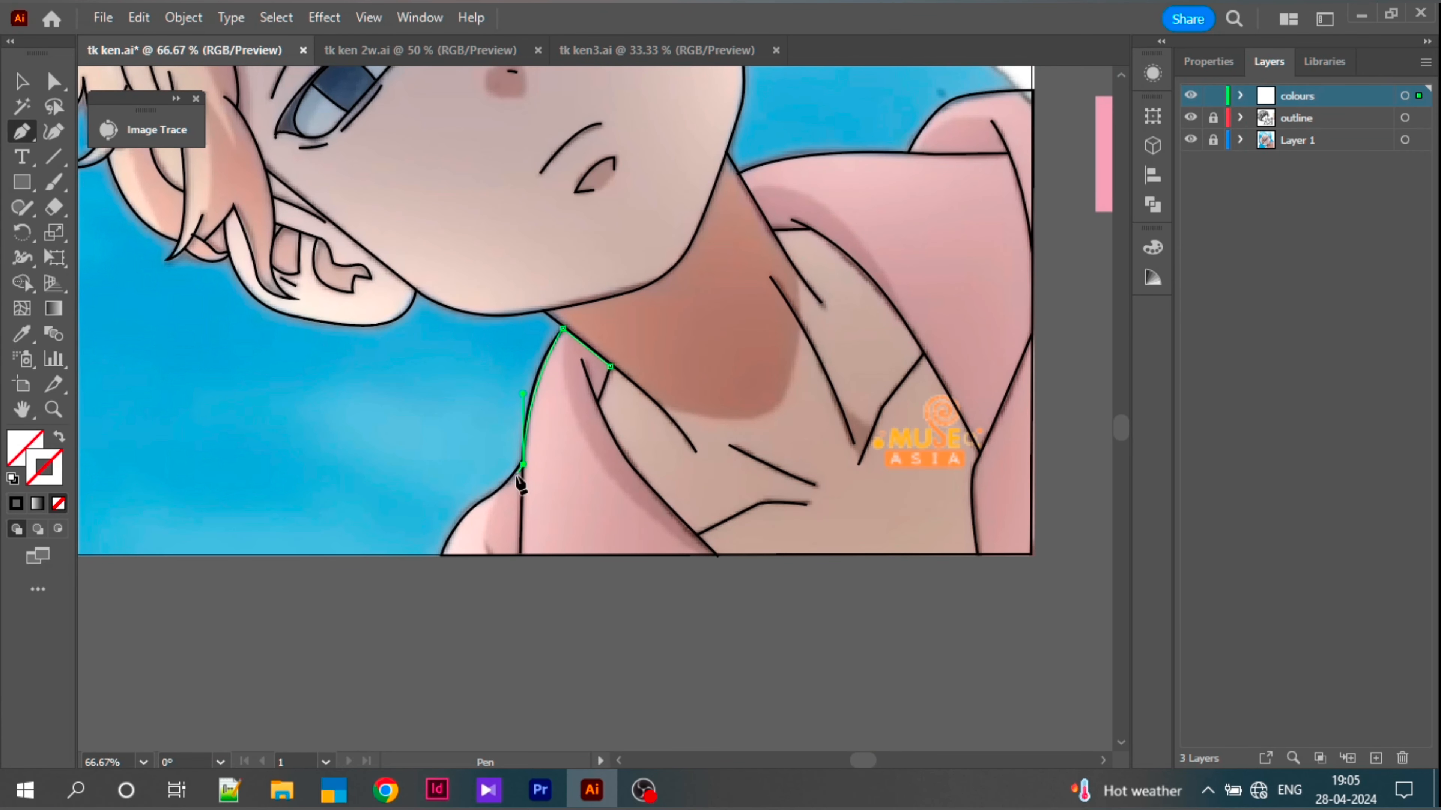
{"action": "left_click", "coordinate": [486, 500]}
{"action": "left_click", "coordinate": [444, 555]}
{"action": "left_click", "coordinate": [713, 553]}
{"action": "left_click", "coordinate": [645, 483]}
{"action": "left_click", "coordinate": [598, 402]}
{"action": "left_click", "coordinate": [610, 366]}
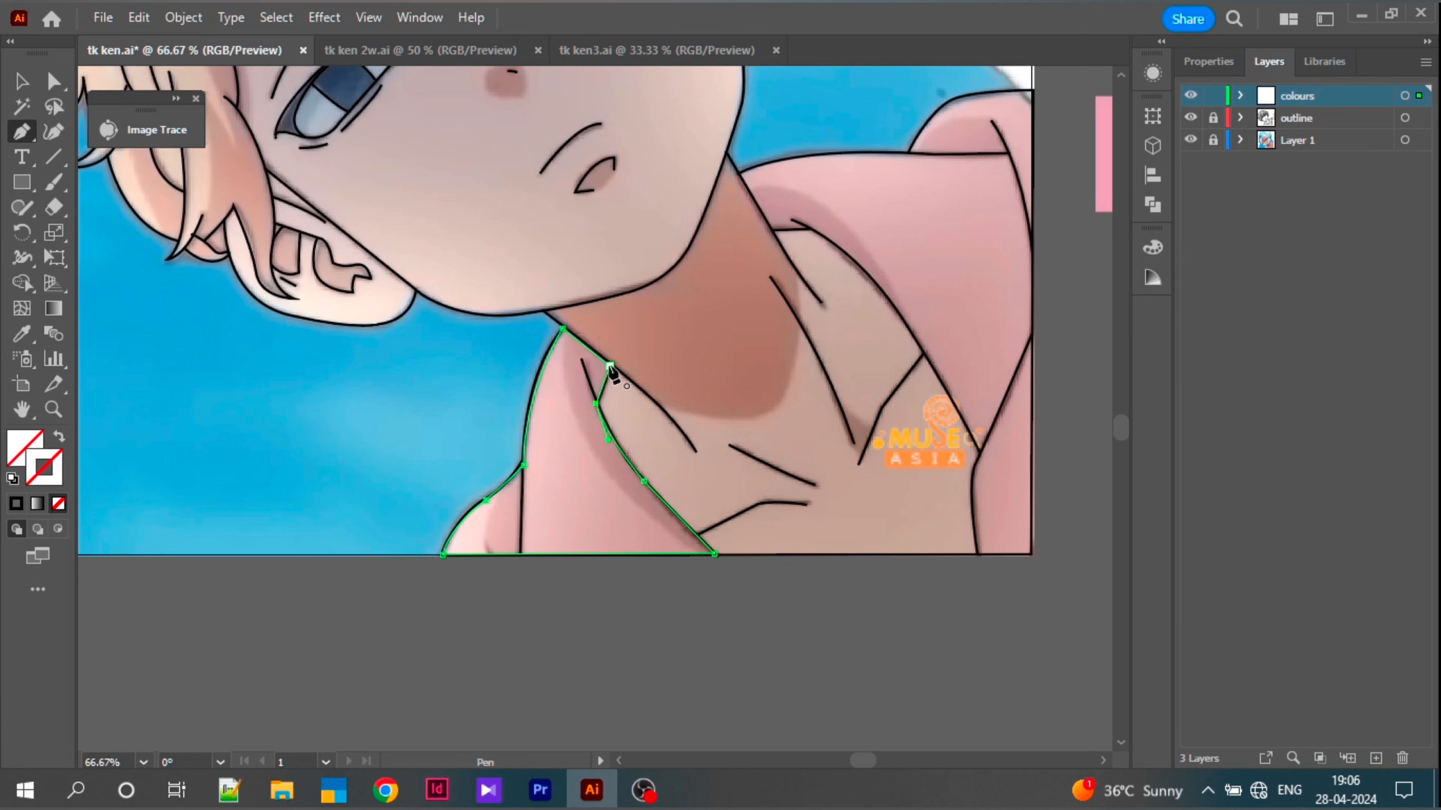
Step: Start the hair's colour shape by tracing the sideburn, the top of the upper ear and the pointed hair tips above it
{"action": "key", "text": "space"}
{"action": "left_click_drag", "start_coordinate": [537, 187], "coordinate": [694, 635]}
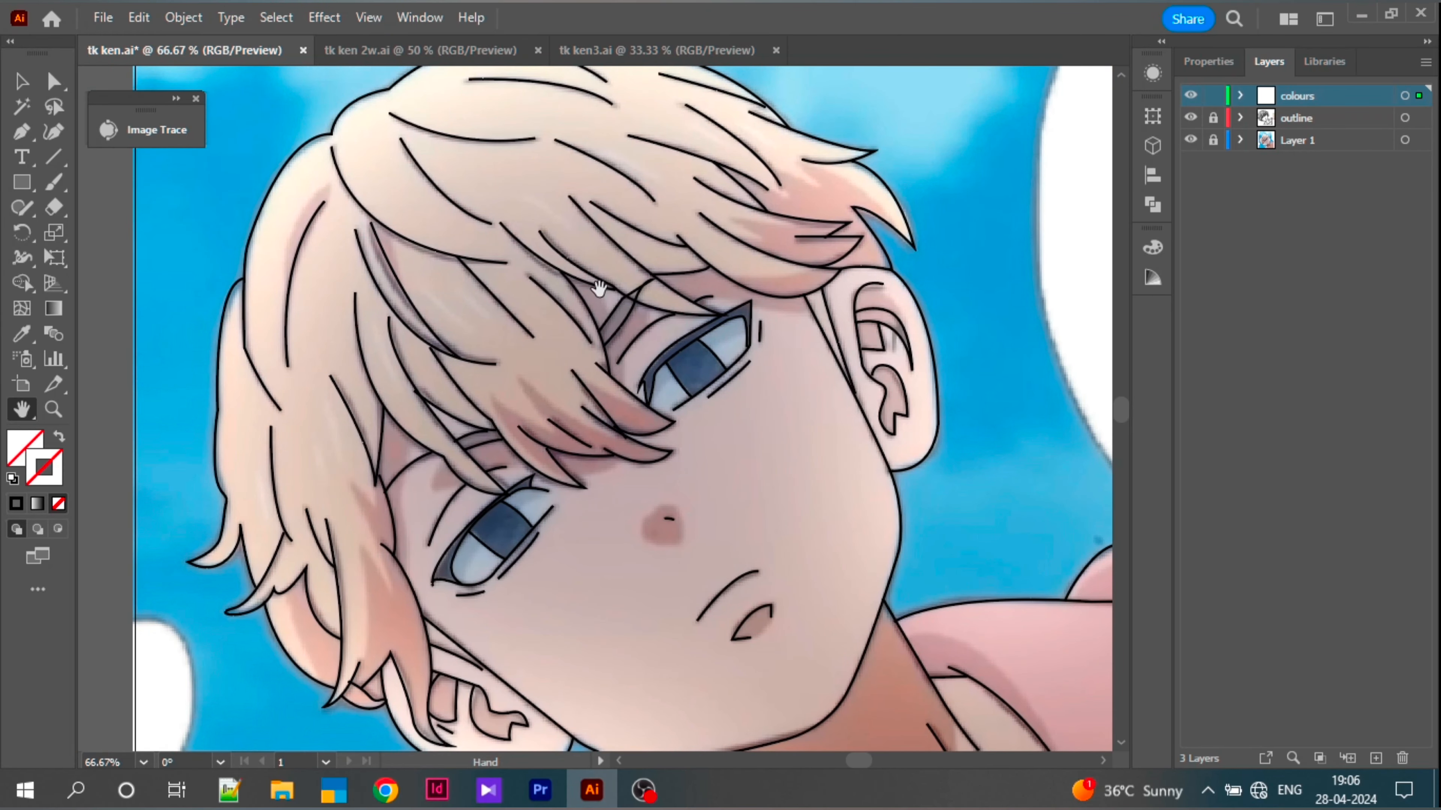
{"action": "left_click_drag", "start_coordinate": [598, 289], "coordinate": [629, 350]}
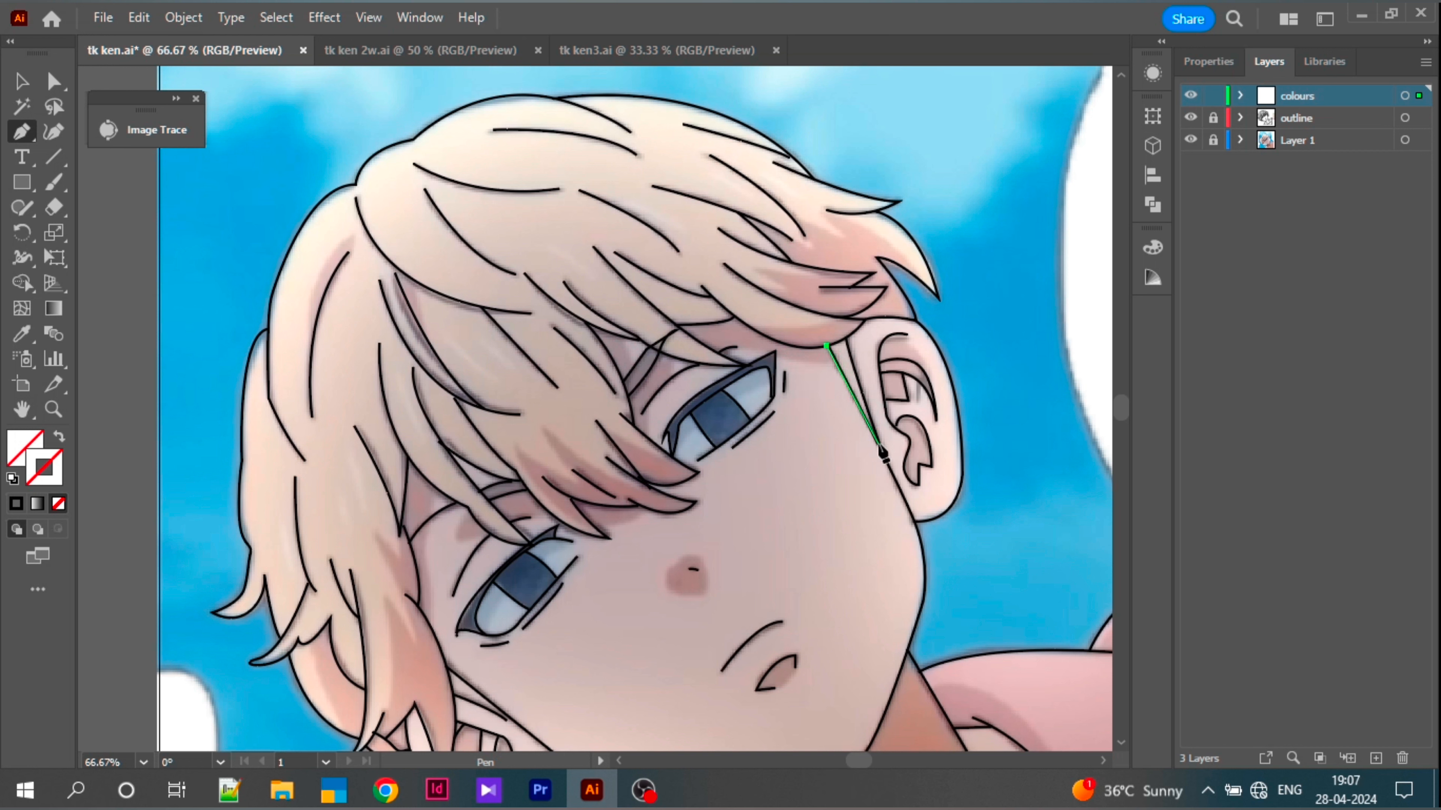
{"action": "left_click_drag", "start_coordinate": [866, 321], "coordinate": [947, 328]}
{"action": "left_click", "coordinate": [866, 321]}
{"action": "left_click", "coordinate": [918, 322]}
{"action": "left_click_drag", "start_coordinate": [875, 257], "coordinate": [842, 235]}
{"action": "left_click", "coordinate": [875, 257]}
{"action": "left_click_drag", "start_coordinate": [937, 296], "coordinate": [963, 334]}
{"action": "left_click", "coordinate": [937, 296]}
{"action": "left_click_drag", "start_coordinate": [877, 211], "coordinate": [827, 193]}
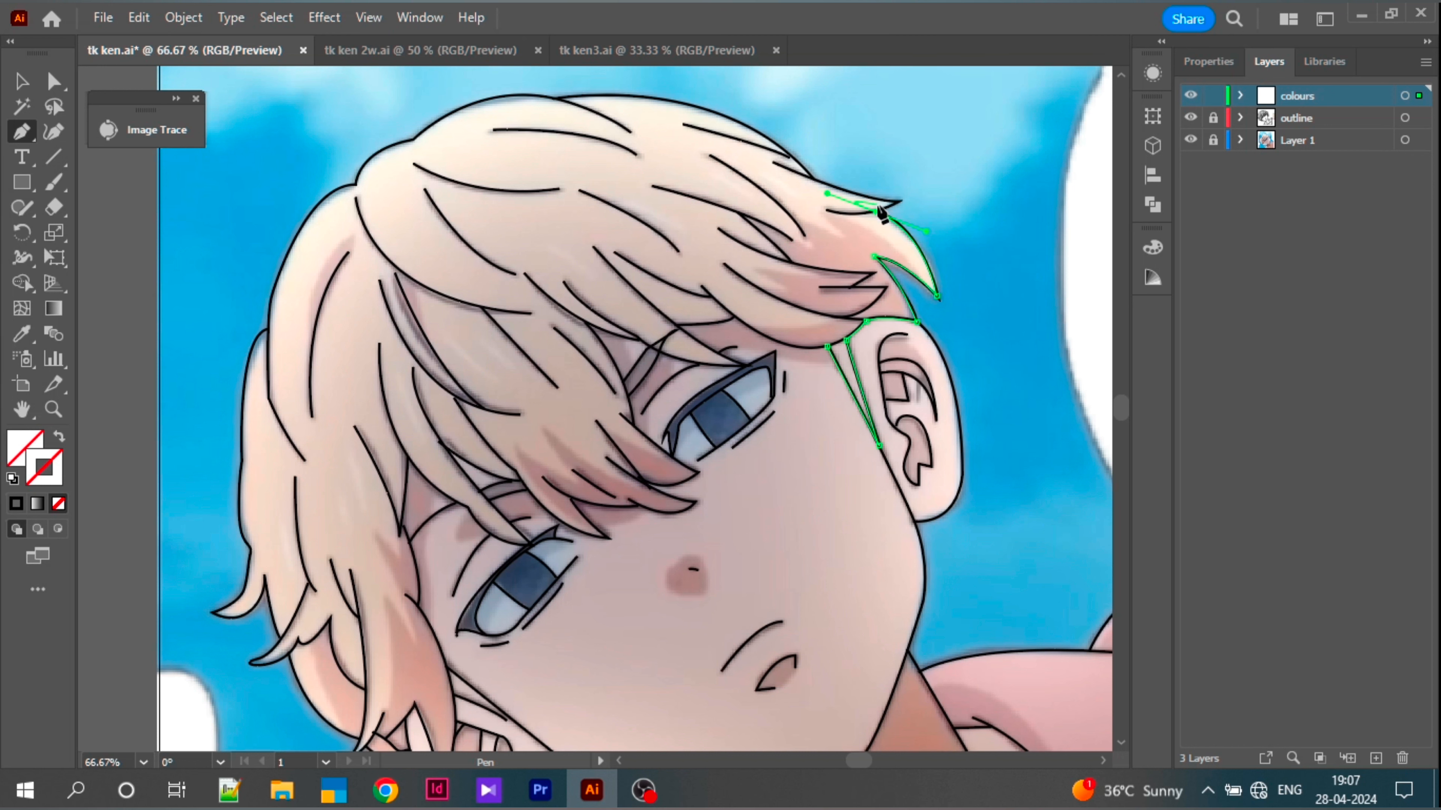
Step: Continue the hair shape over the crown and down the outer side of the head
{"action": "left_click_drag", "start_coordinate": [719, 342], "coordinate": [665, 325]}
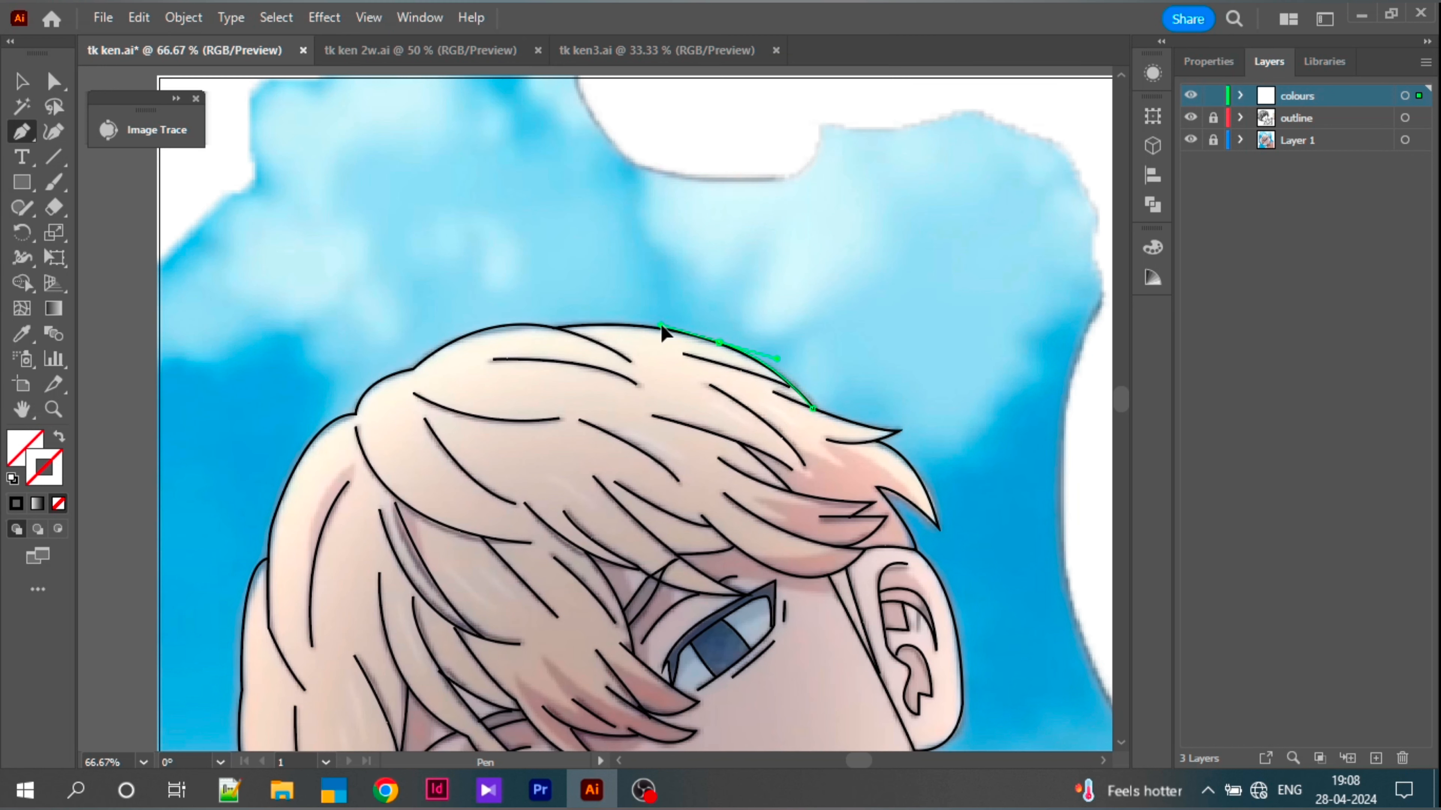
{"action": "left_click_drag", "start_coordinate": [558, 328], "coordinate": [427, 344]}
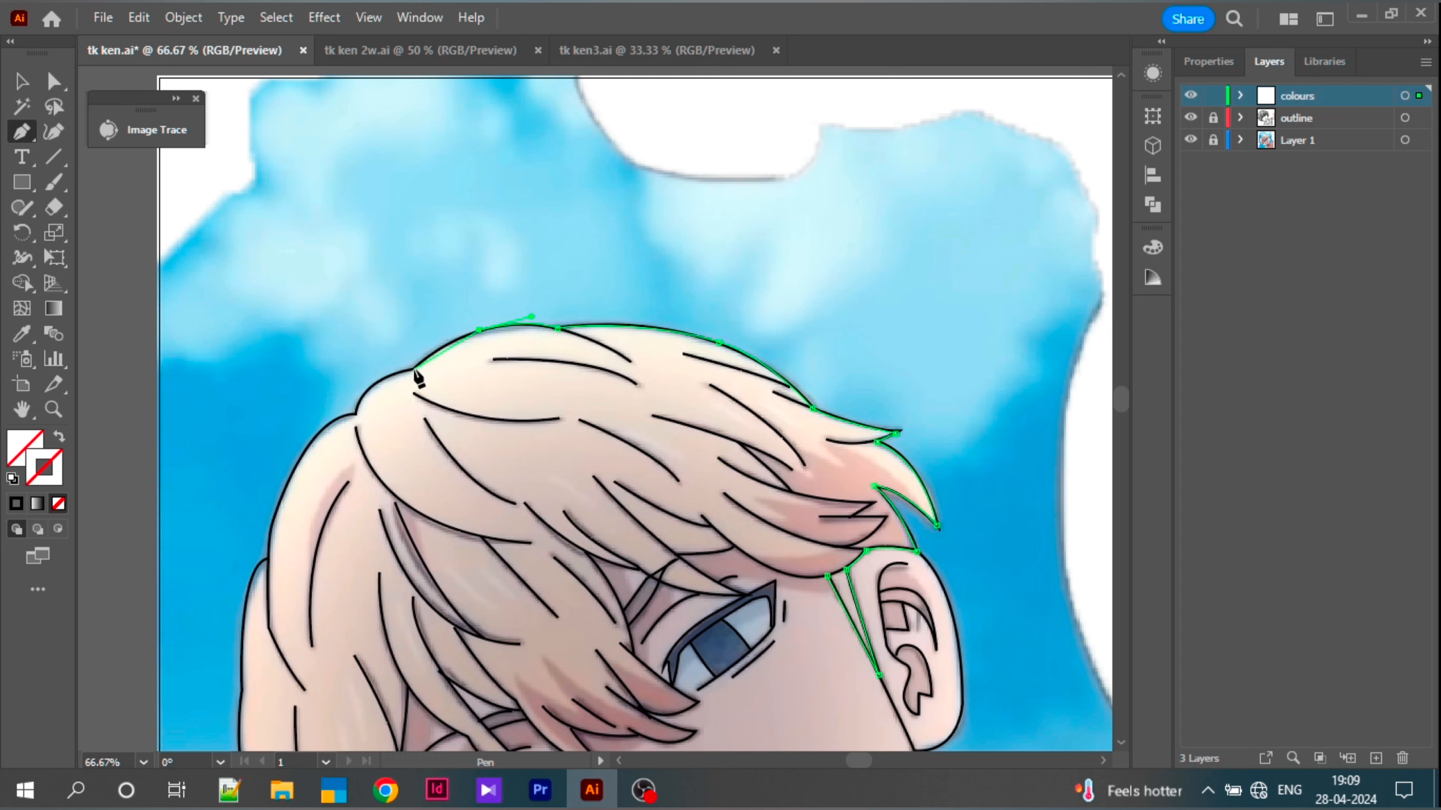
{"action": "left_click", "coordinate": [415, 370]}
{"action": "left_click_drag", "start_coordinate": [356, 412], "coordinate": [439, 122]}
{"action": "left_click", "coordinate": [269, 559]}
{"action": "key", "text": "space"}
{"action": "left_click_drag", "start_coordinate": [346, 256], "coordinate": [343, 321]}
{"action": "left_click", "coordinate": [355, 406]}
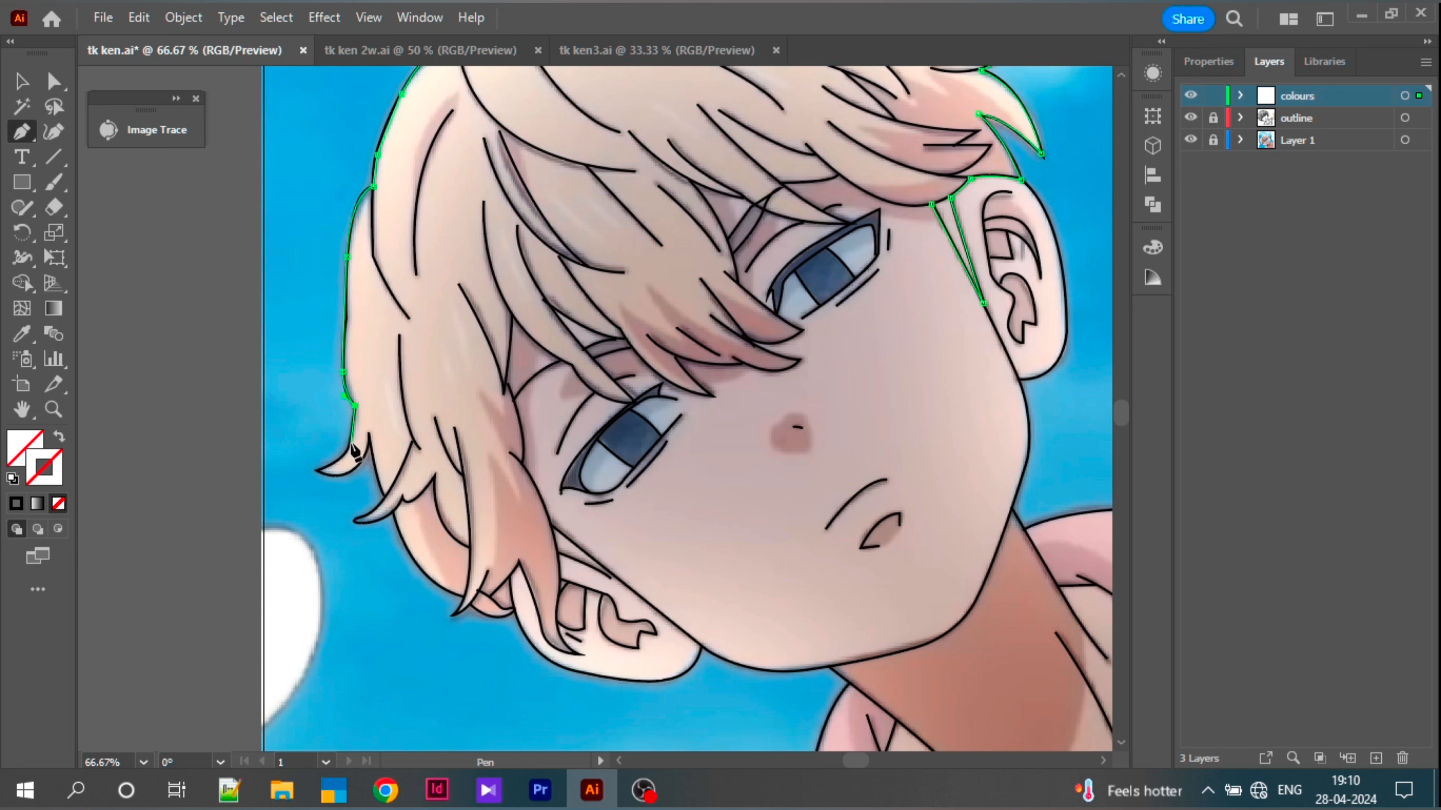
Step: Continue the hair shape around the flicked tips at the side of the head and along the curve toward the lower ear
{"action": "left_click_drag", "start_coordinate": [319, 470], "coordinate": [287, 483]}
{"action": "left_click", "coordinate": [318, 470]}
{"action": "left_click_drag", "start_coordinate": [370, 437], "coordinate": [385, 396]}
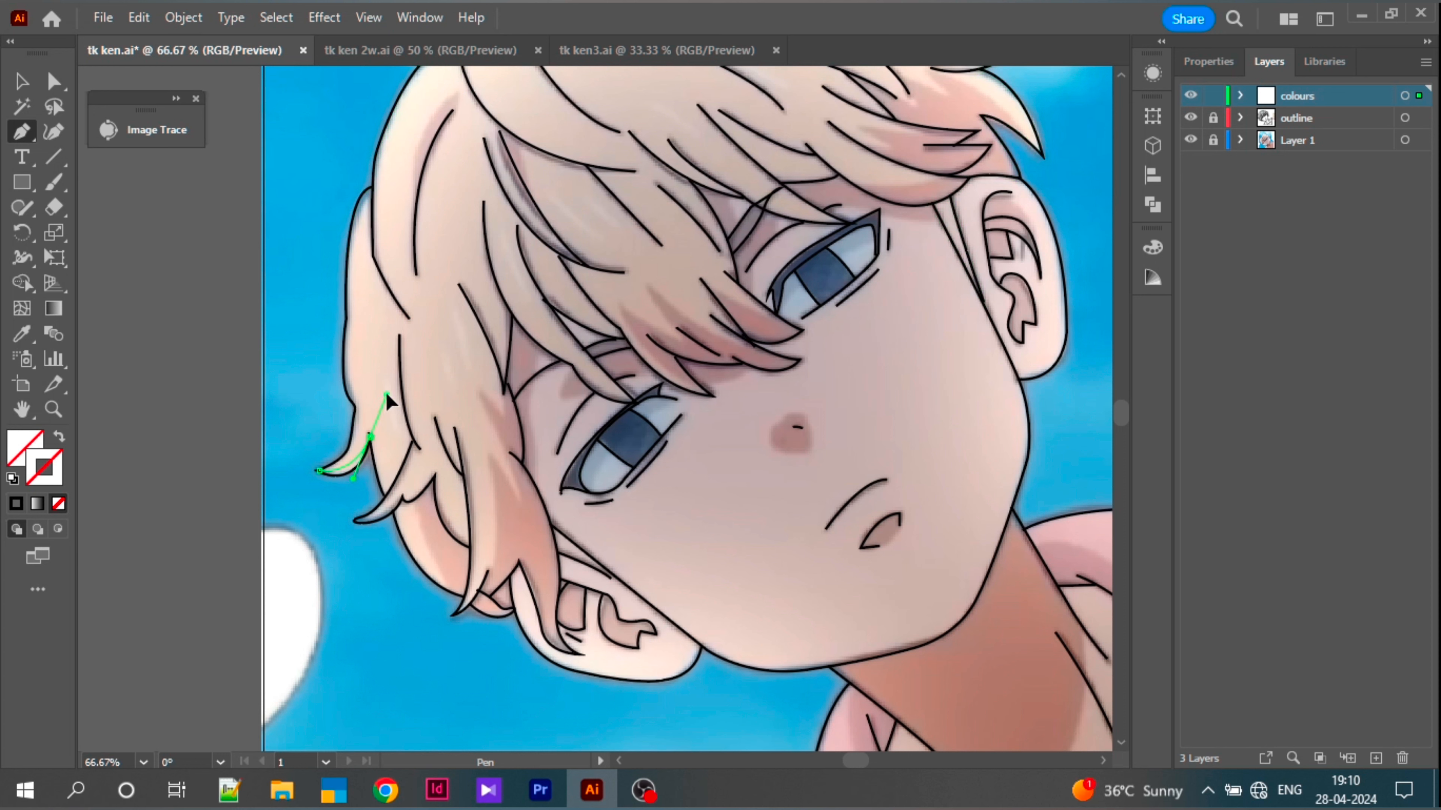
{"action": "left_click", "coordinate": [370, 436]}
{"action": "left_click_drag", "start_coordinate": [387, 497], "coordinate": [417, 495]}
{"action": "left_click", "coordinate": [386, 497]}
{"action": "left_click", "coordinate": [357, 520]}
{"action": "left_click", "coordinate": [393, 513]}
{"action": "left_click_drag", "start_coordinate": [464, 597], "coordinate": [530, 591]}
{"action": "left_click", "coordinate": [455, 613]}
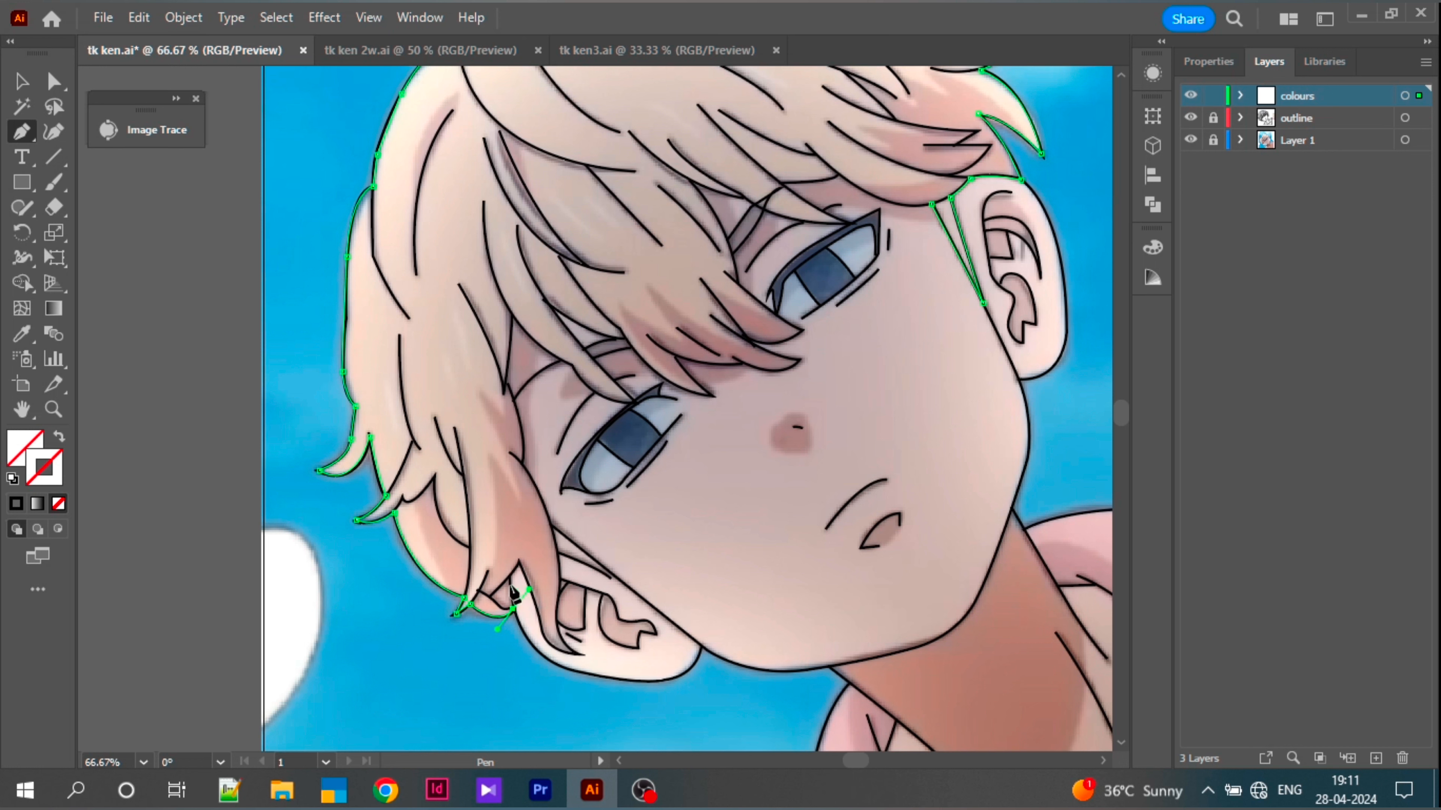
Step: Continue the hair shape around the pointed strand over the lower ear and up along the side of the face
{"action": "left_click", "coordinate": [510, 575]}
{"action": "left_click", "coordinate": [520, 561]}
{"action": "left_click_drag", "start_coordinate": [576, 654], "coordinate": [614, 664]}
{"action": "mouse_move", "coordinate": [556, 599]}
{"action": "left_mouse_down"}
{"action": "mouse_move", "coordinate": [553, 577]}
{"action": "mouse_move", "coordinate": [556, 604]}
{"action": "left_mouse_up"}
{"action": "left_click_drag", "start_coordinate": [554, 540], "coordinate": [546, 514]}
{"action": "left_click", "coordinate": [555, 542]}
{"action": "left_click_drag", "start_coordinate": [521, 465], "coordinate": [511, 452]}
{"action": "left_click", "coordinate": [522, 466]}
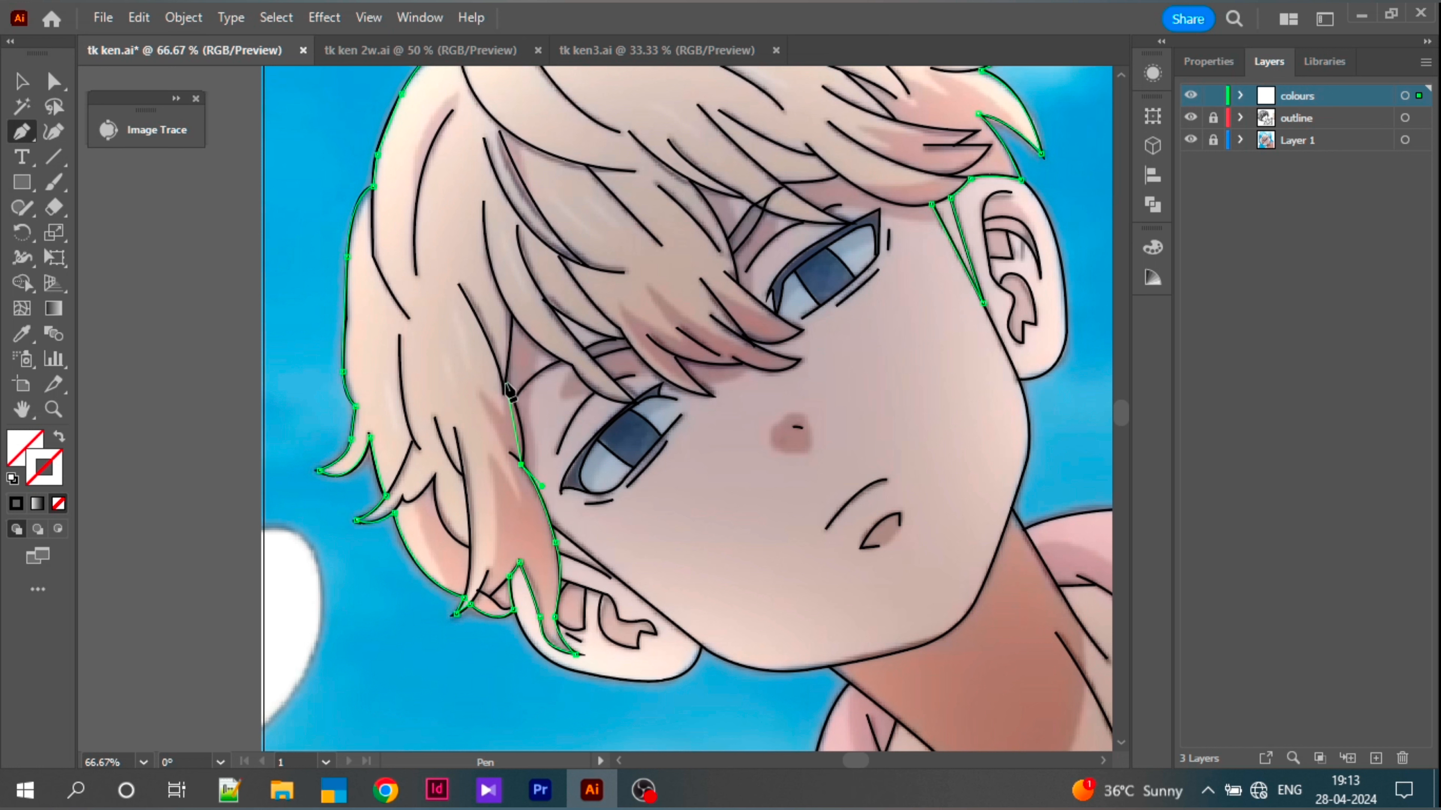
{"action": "left_click_drag", "start_coordinate": [505, 382], "coordinate": [481, 327]}
Step: Continue the hair shape around the fringe gap and the pointed strands above the lower eye
{"action": "left_click", "coordinate": [513, 314]}
{"action": "left_click", "coordinate": [574, 366]}
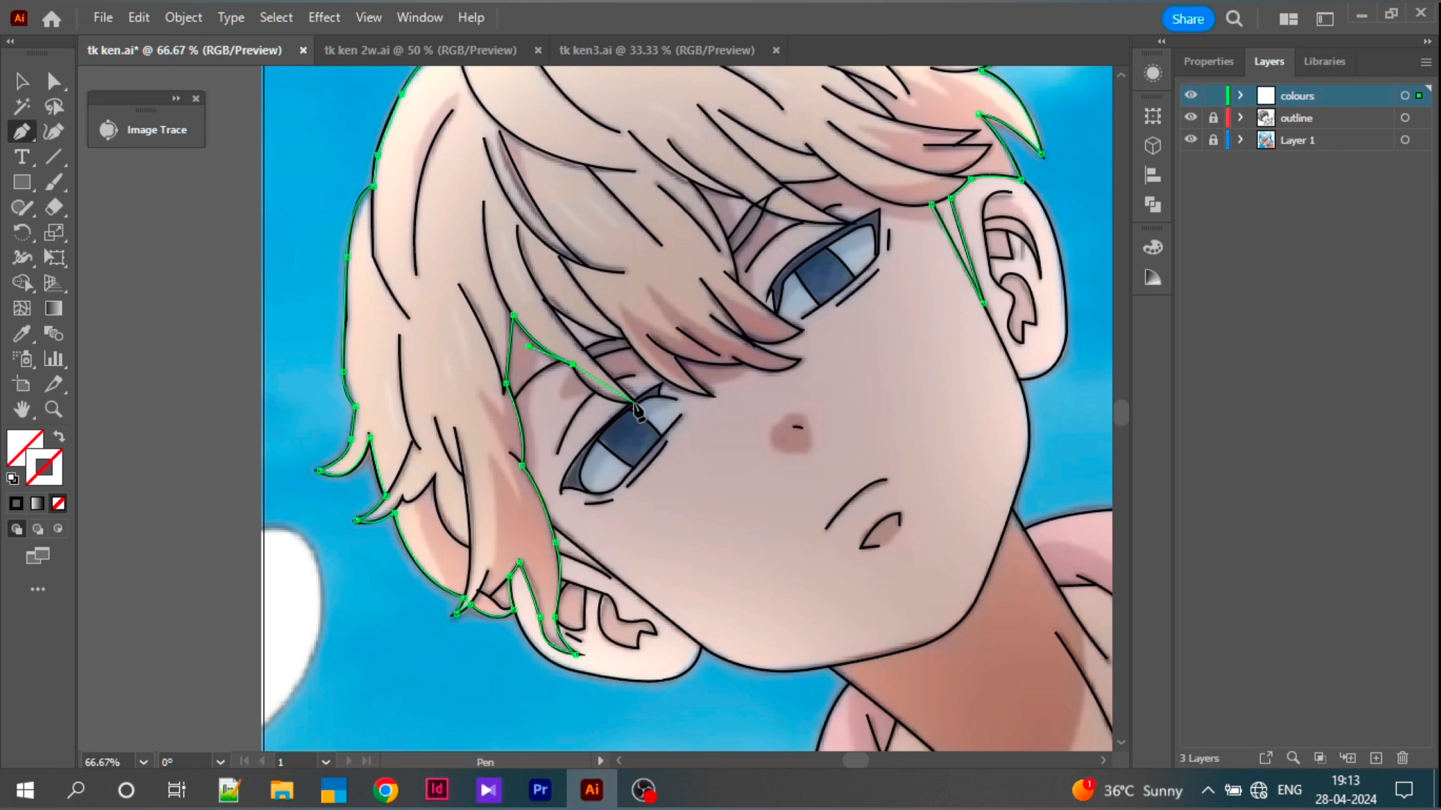
{"action": "left_click_drag", "start_coordinate": [634, 402], "coordinate": [724, 402]}
{"action": "left_click", "coordinate": [550, 308]}
{"action": "left_click", "coordinate": [624, 339]}
{"action": "left_click", "coordinate": [673, 353]}
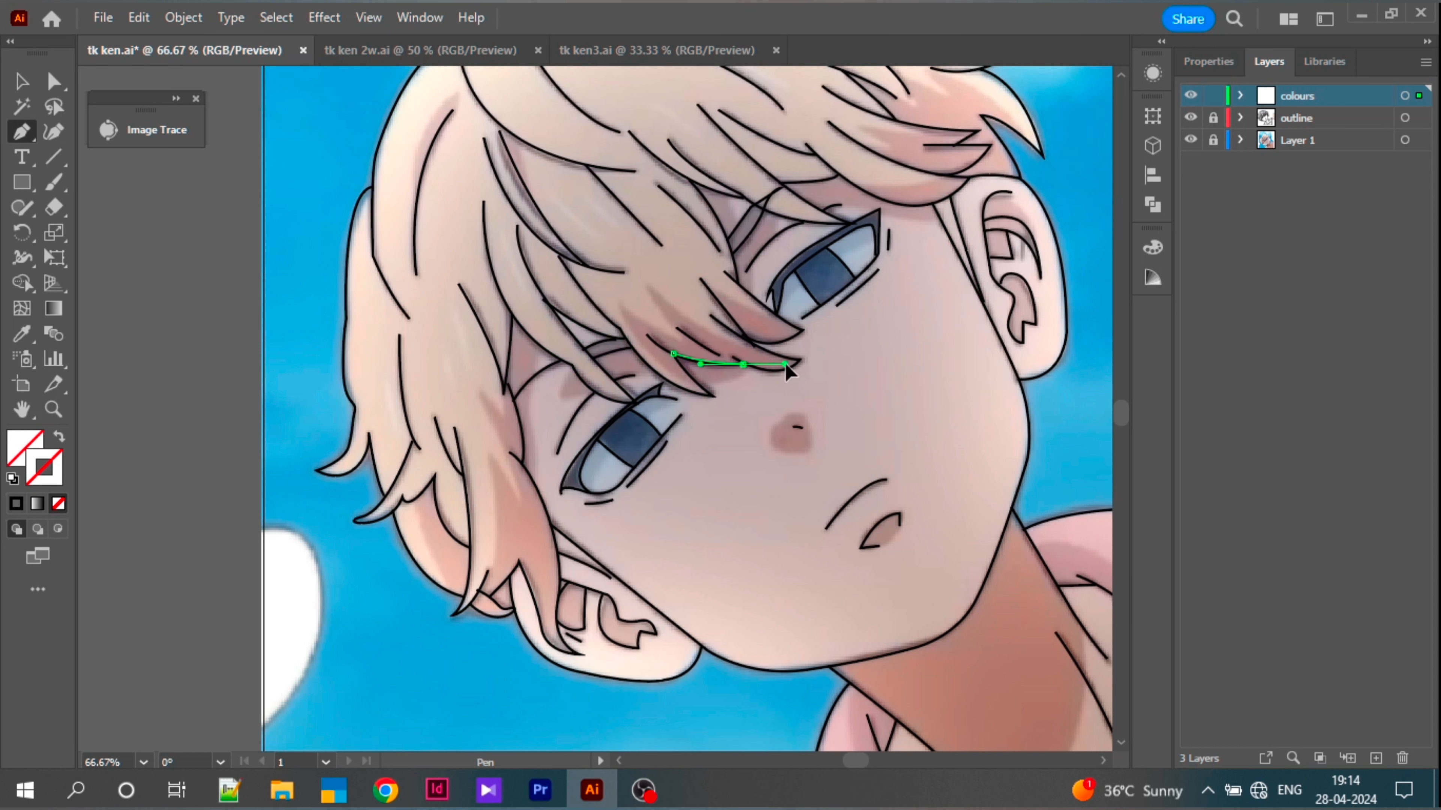
Step: Continue the hair shape around the two fringe tips between the eyes
{"action": "left_click", "coordinate": [743, 364]}
{"action": "left_click_drag", "start_coordinate": [798, 359], "coordinate": [817, 341]}
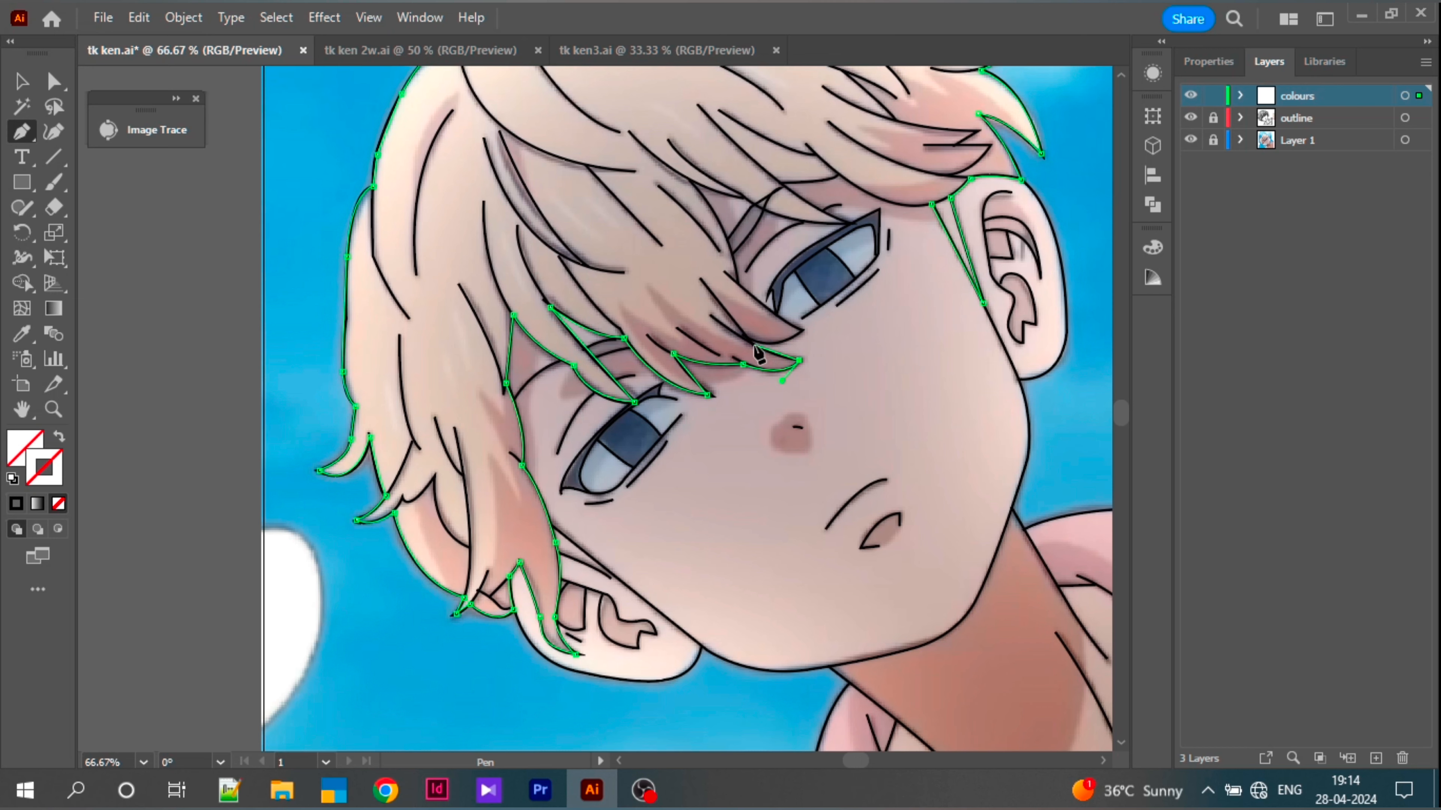
{"action": "left_click", "coordinate": [738, 338]}
{"action": "left_click", "coordinate": [804, 331]}
Step: Continue the hair shape around the fringe gap and strands above the upper eye and close it beside the upper ear
{"action": "left_click", "coordinate": [737, 284]}
{"action": "left_click", "coordinate": [727, 209]}
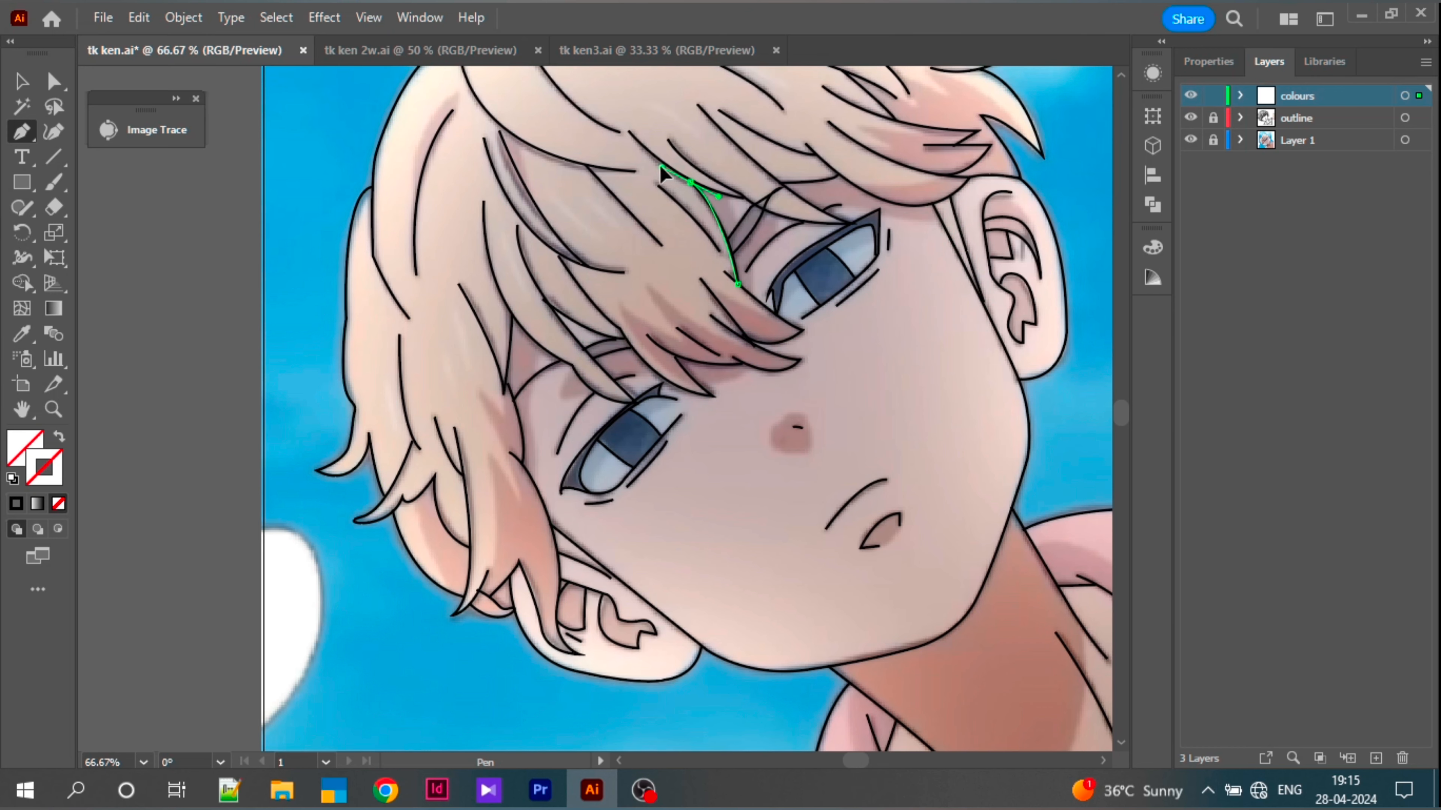
{"action": "left_click", "coordinate": [691, 183]}
{"action": "left_click_drag", "start_coordinate": [851, 226], "coordinate": [905, 227]}
{"action": "left_click", "coordinate": [851, 225]}
{"action": "left_click", "coordinate": [779, 183]}
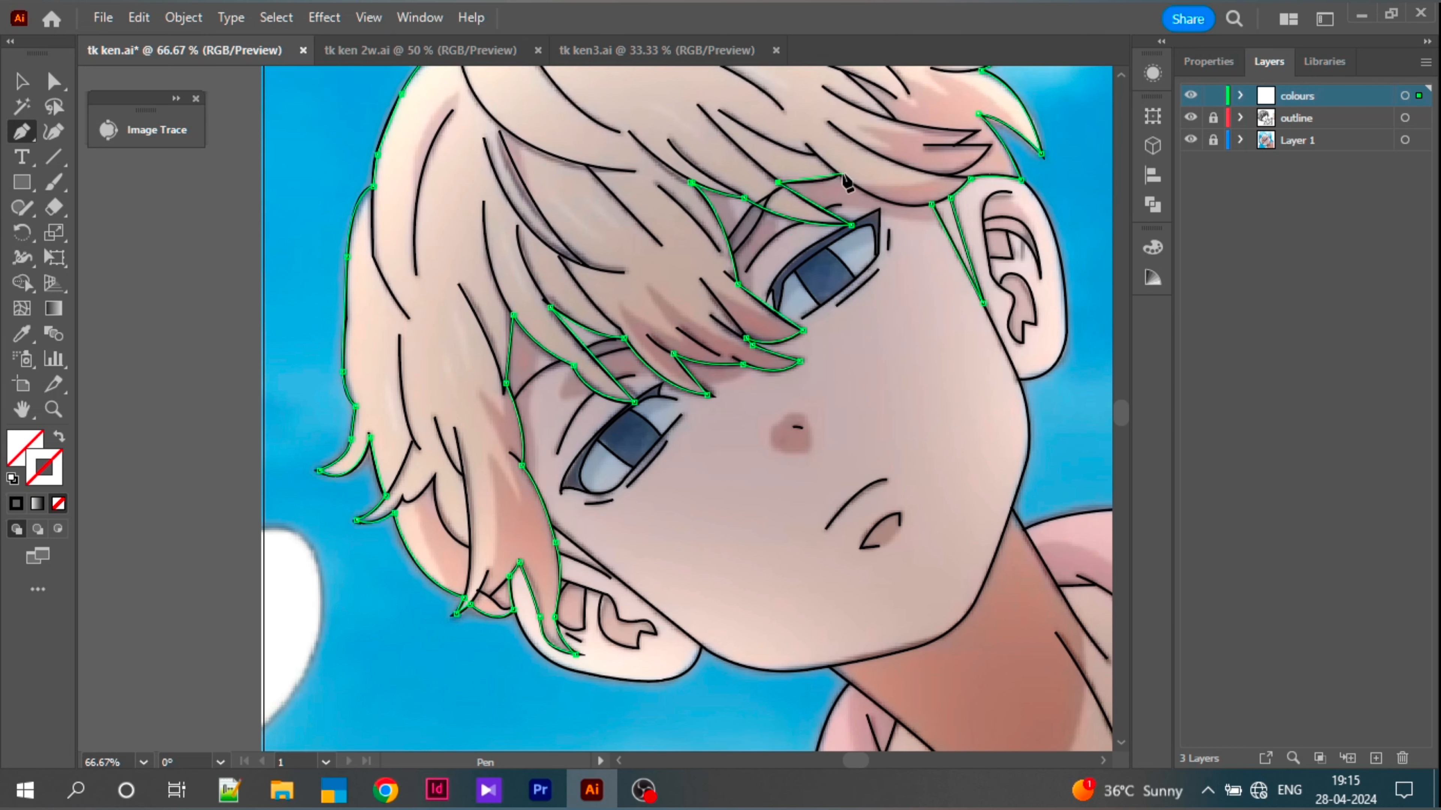
{"action": "left_click_drag", "start_coordinate": [839, 175], "coordinate": [859, 168]}
{"action": "left_click", "coordinate": [839, 175]}
{"action": "left_click_drag", "start_coordinate": [931, 203], "coordinate": [968, 190]}
Step: Start a skin shape along the artwork's bottom edge below the chest and try the first curve up the collar
{"action": "key", "text": "space"}
{"action": "left_click_drag", "start_coordinate": [833, 457], "coordinate": [579, 244]}
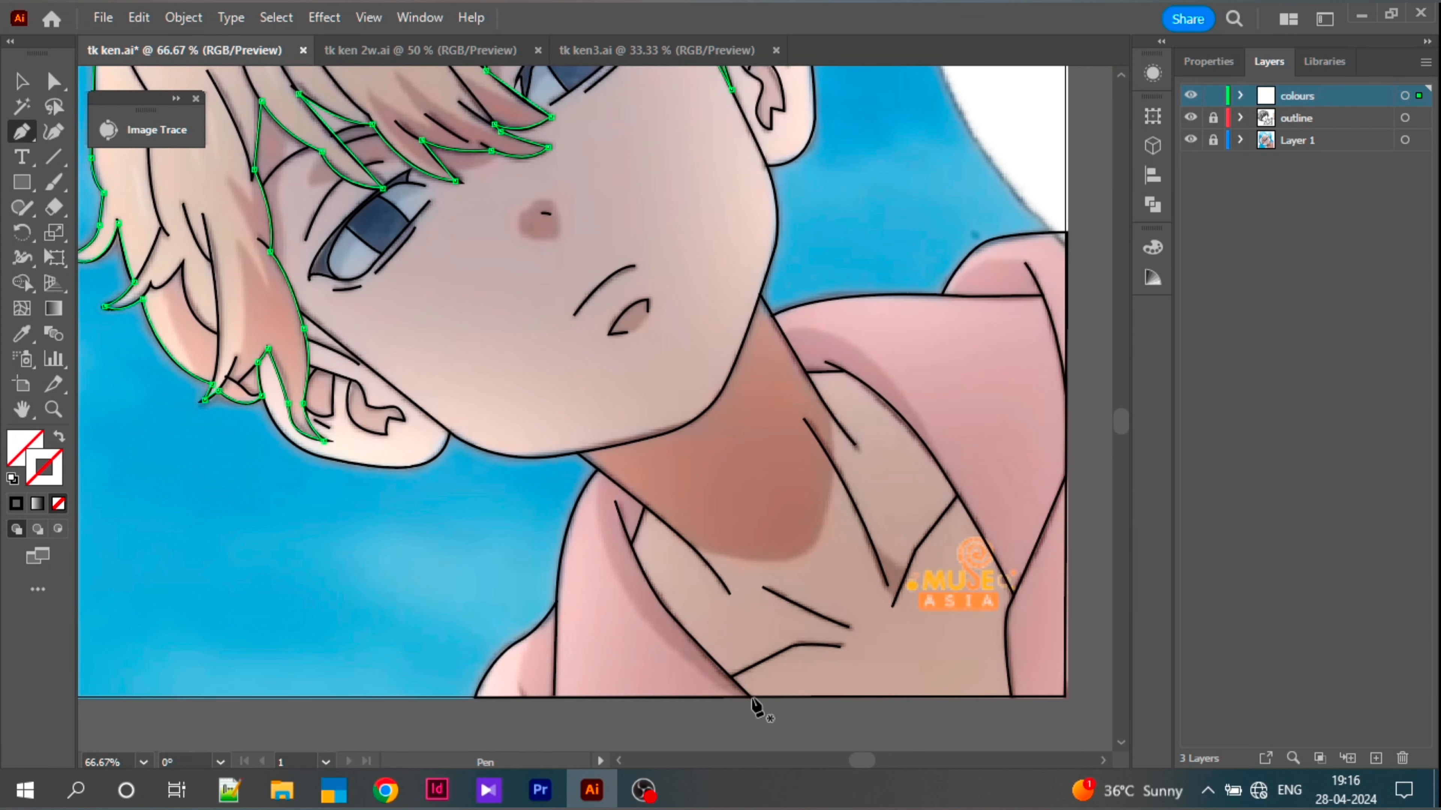
{"action": "scroll", "coordinate": [756, 708], "scroll_direction": "up", "scroll_amount": 1}
{"action": "left_click", "coordinate": [1010, 724]}
{"action": "left_click", "coordinate": [751, 725]}
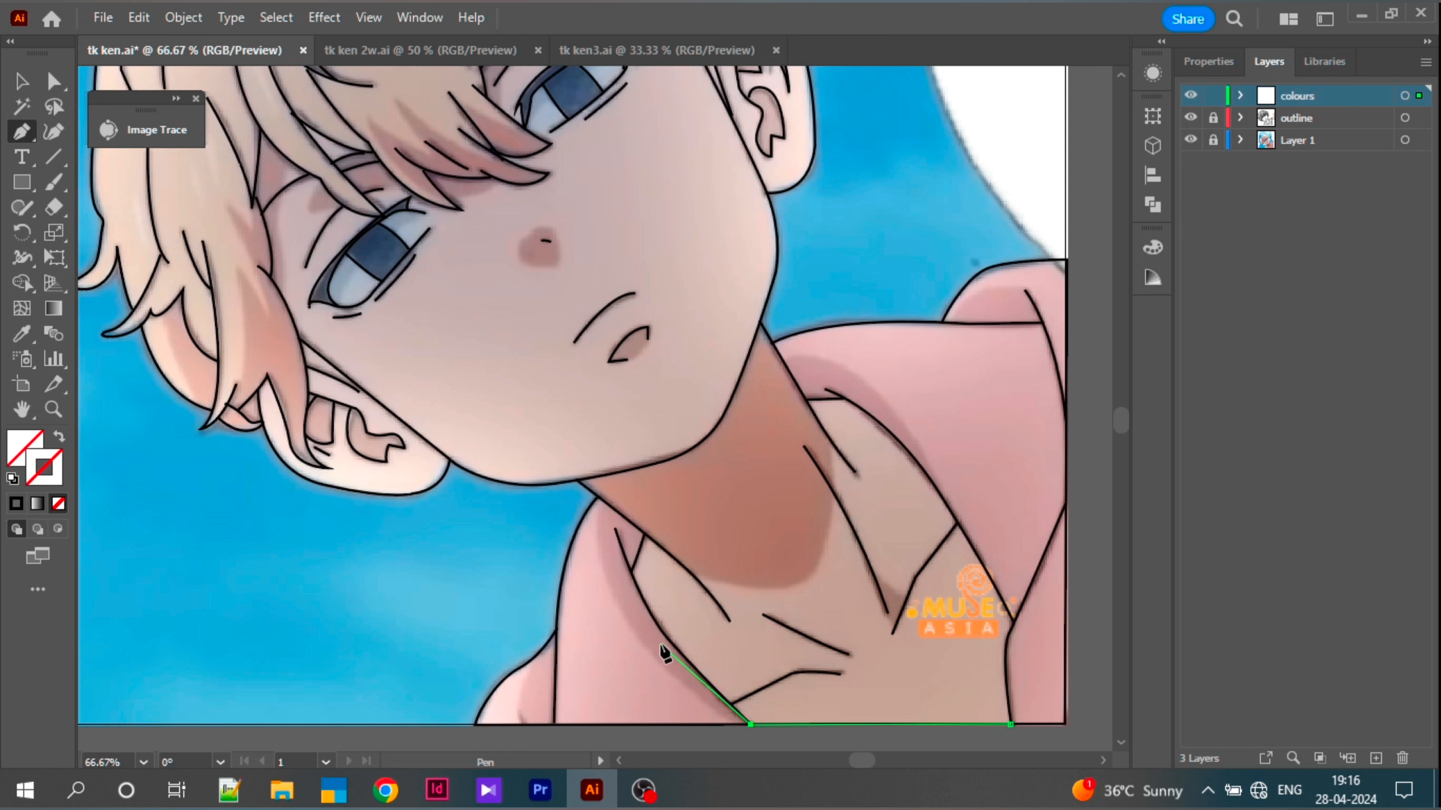
{"action": "left_click", "coordinate": [663, 635]}
{"action": "left_click", "coordinate": [628, 573]}
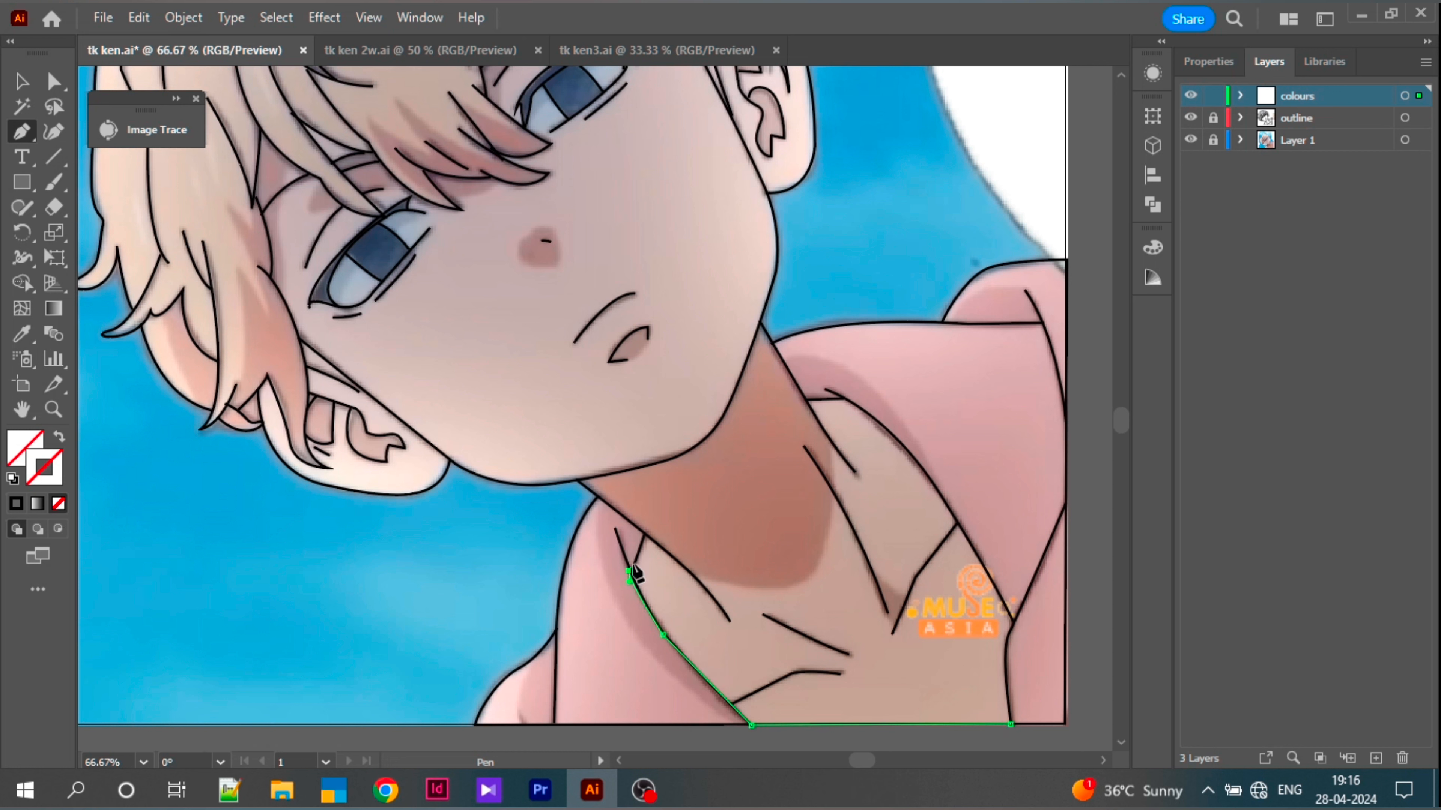
{"action": "key", "text": "ctrl+z"}
{"action": "left_click_drag", "start_coordinate": [639, 588], "coordinate": [624, 562]}
{"action": "key", "text": "ctrl+z"}
{"action": "key", "text": "ctrl+z"}
Step: Continue the skin shape up the collar edge and along the neck to the underside of the jaw
{"action": "left_click", "coordinate": [661, 630]}
{"action": "left_click", "coordinate": [645, 535]}
{"action": "left_click", "coordinate": [592, 488]}
{"action": "left_click", "coordinate": [577, 480]}
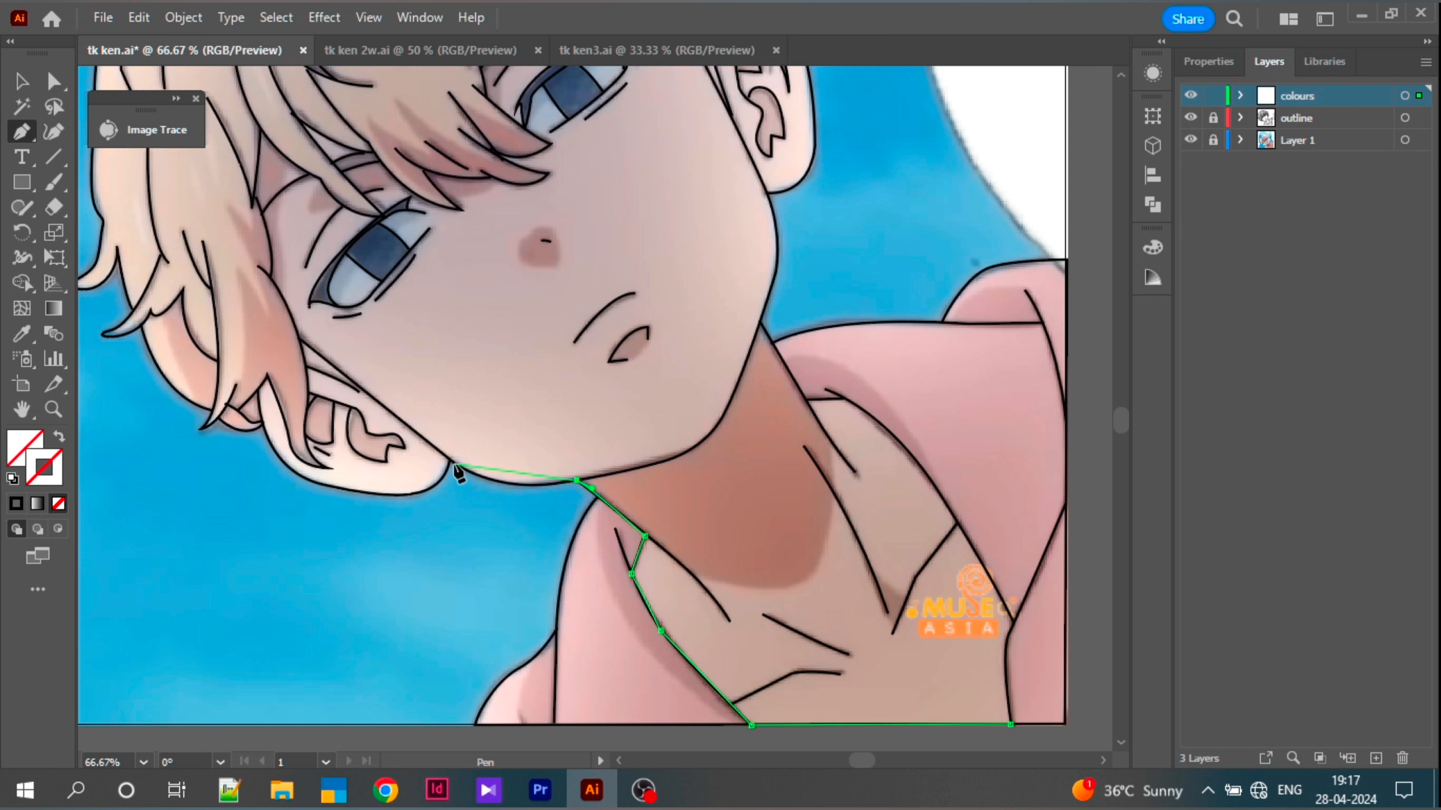
Step: Continue the skin shape along the jaw, around the lower ear and around the hair strand covering it
{"action": "left_click_drag", "start_coordinate": [455, 467], "coordinate": [409, 436]}
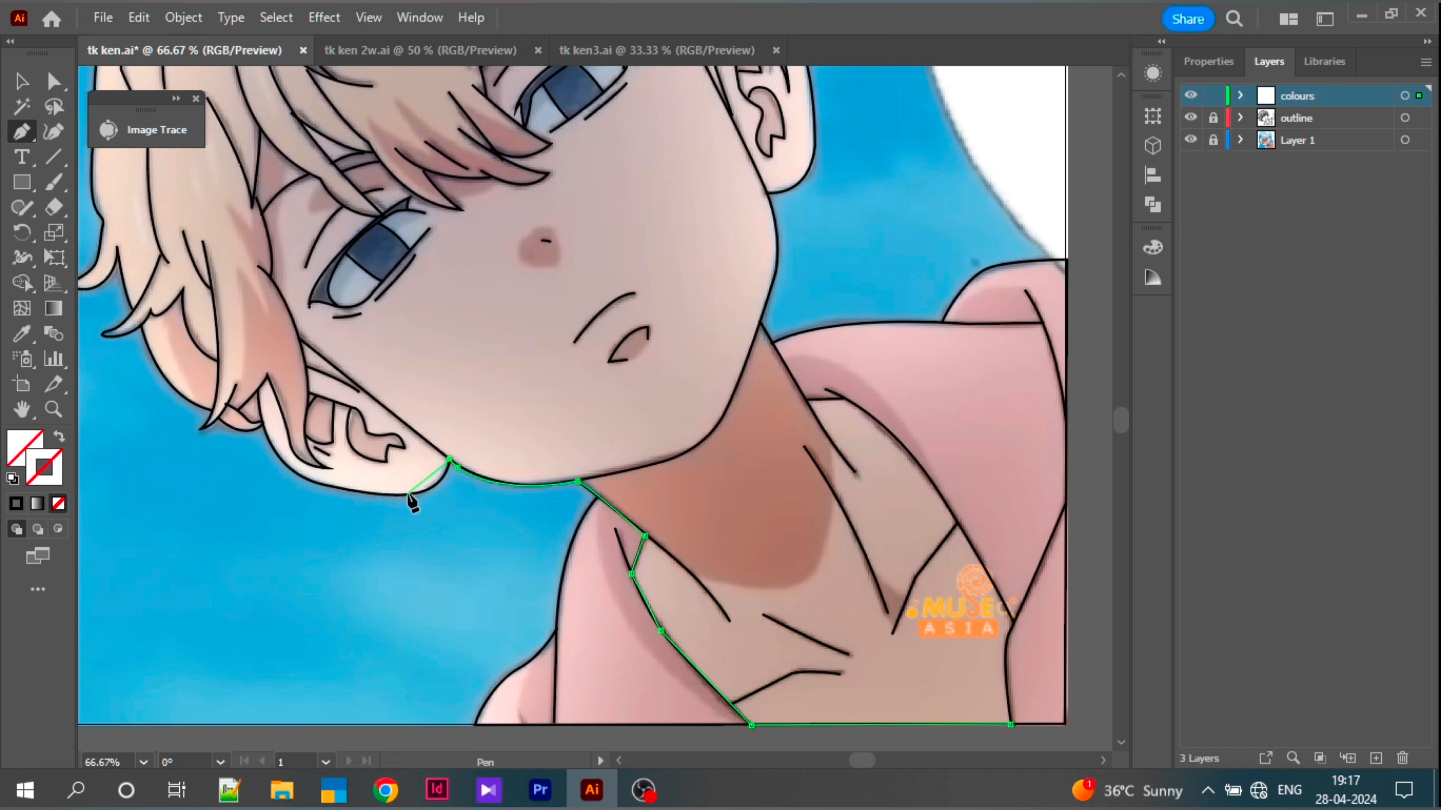
{"action": "left_click_drag", "start_coordinate": [412, 494], "coordinate": [386, 494]}
{"action": "left_click_drag", "start_coordinate": [292, 472], "coordinate": [302, 407]}
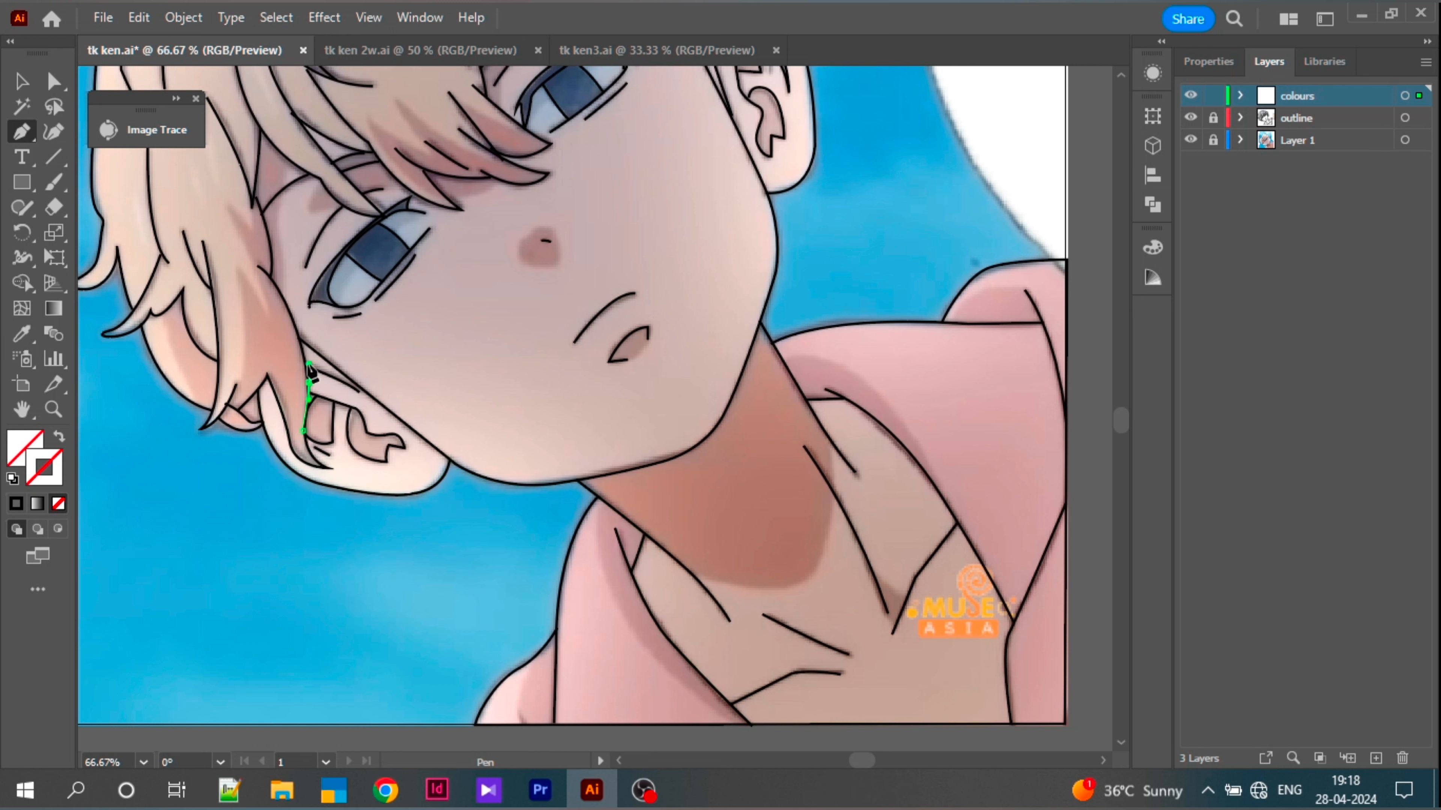
{"action": "left_click", "coordinate": [305, 308]}
Step: Continue the skin shape up the side of the face and around the pointed fringe strand above the lower eye
{"action": "left_click", "coordinate": [269, 278]}
{"action": "left_click", "coordinate": [254, 196]}
{"action": "left_click", "coordinate": [262, 129]}
{"action": "left_click", "coordinate": [321, 180]}
{"action": "left_click_drag", "start_coordinate": [382, 215], "coordinate": [426, 214]}
{"action": "left_click", "coordinate": [298, 119]}
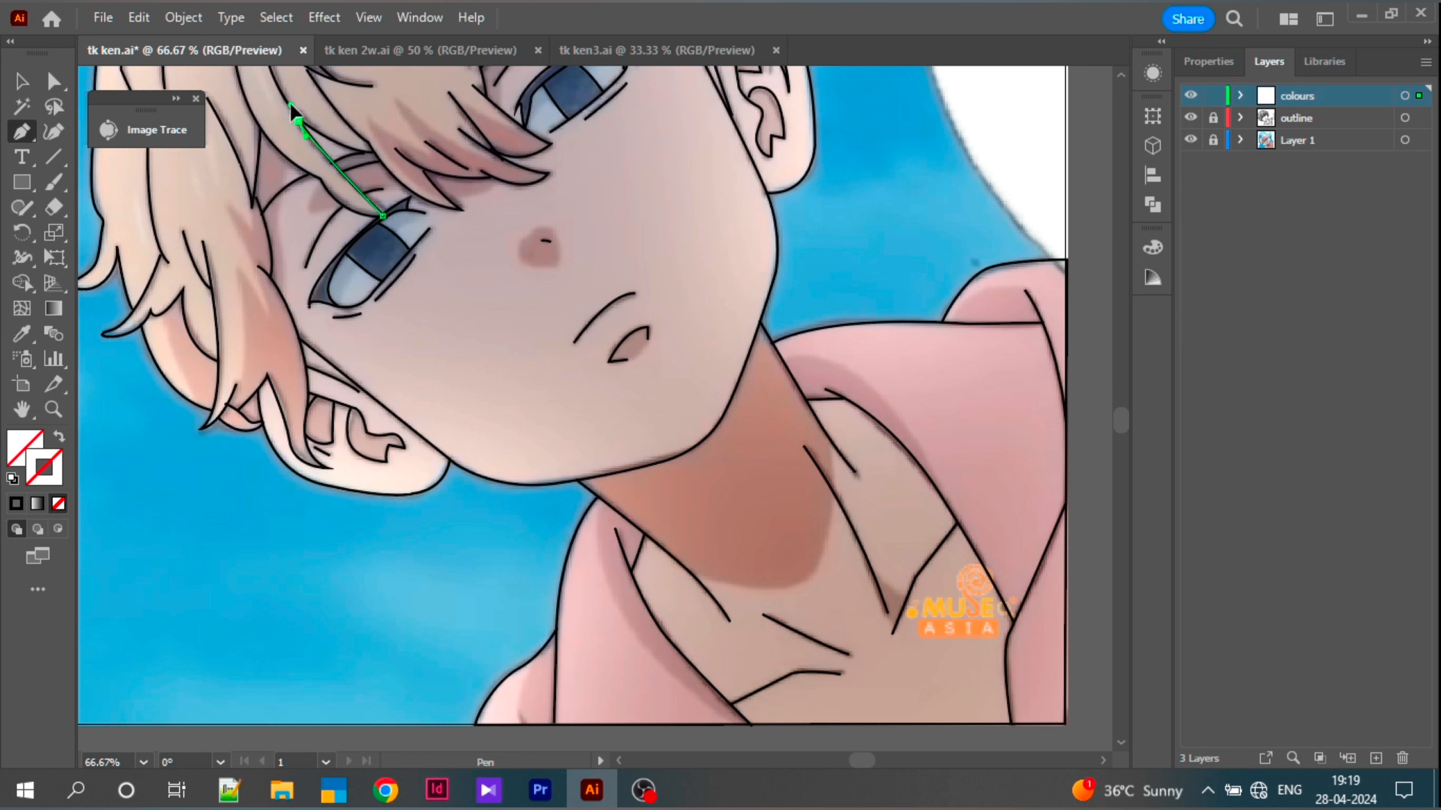
Step: Continue the skin shape around the fringe tips between the eyes and up to the gap beside the upper eye
{"action": "left_click", "coordinate": [371, 151]}
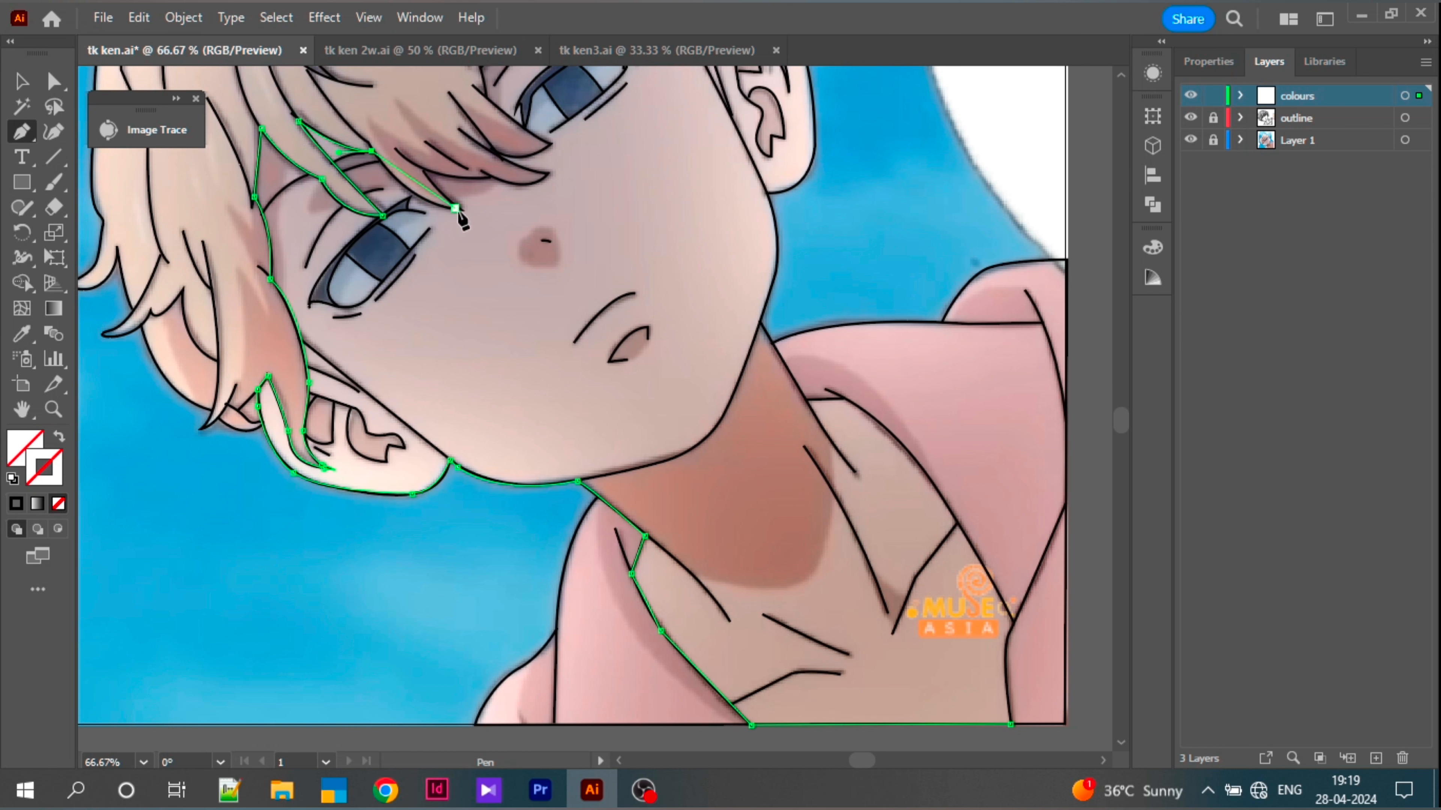
{"action": "left_click", "coordinate": [421, 167]}
{"action": "left_click_drag", "start_coordinate": [491, 179], "coordinate": [497, 383]}
{"action": "left_click", "coordinate": [497, 155]}
{"action": "left_click", "coordinate": [410, 316]}
{"action": "left_click_drag", "start_coordinate": [362, 213], "coordinate": [335, 200]}
{"action": "left_click", "coordinate": [362, 214]}
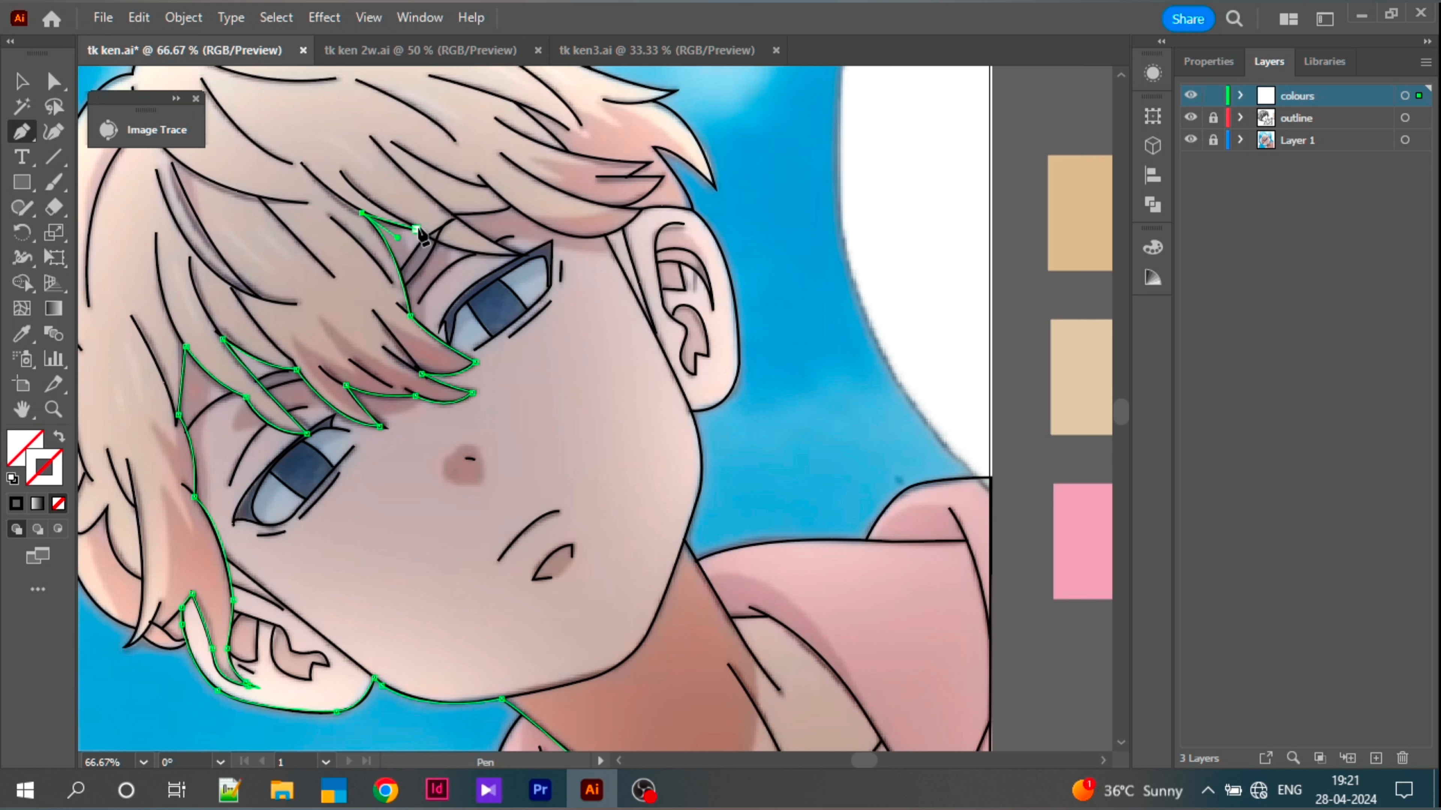
Step: Continue the skin shape around the strand above the upper eye and along the hairline to the top of the upper ear
{"action": "left_click_drag", "start_coordinate": [415, 228], "coordinate": [430, 230]}
{"action": "left_click", "coordinate": [416, 229]}
{"action": "left_click_drag", "start_coordinate": [520, 255], "coordinate": [722, 243]}
{"action": "left_click", "coordinate": [509, 205]}
{"action": "left_click", "coordinate": [641, 210]}
Step: Continue the skin shape around the upper ear and down the cheek to where the jaw meets the neck
{"action": "left_click_drag", "start_coordinate": [736, 312], "coordinate": [741, 358]}
{"action": "left_click_drag", "start_coordinate": [692, 411], "coordinate": [635, 415]}
{"action": "left_click", "coordinate": [692, 411]}
{"action": "left_click_drag", "start_coordinate": [695, 503], "coordinate": [680, 538]}
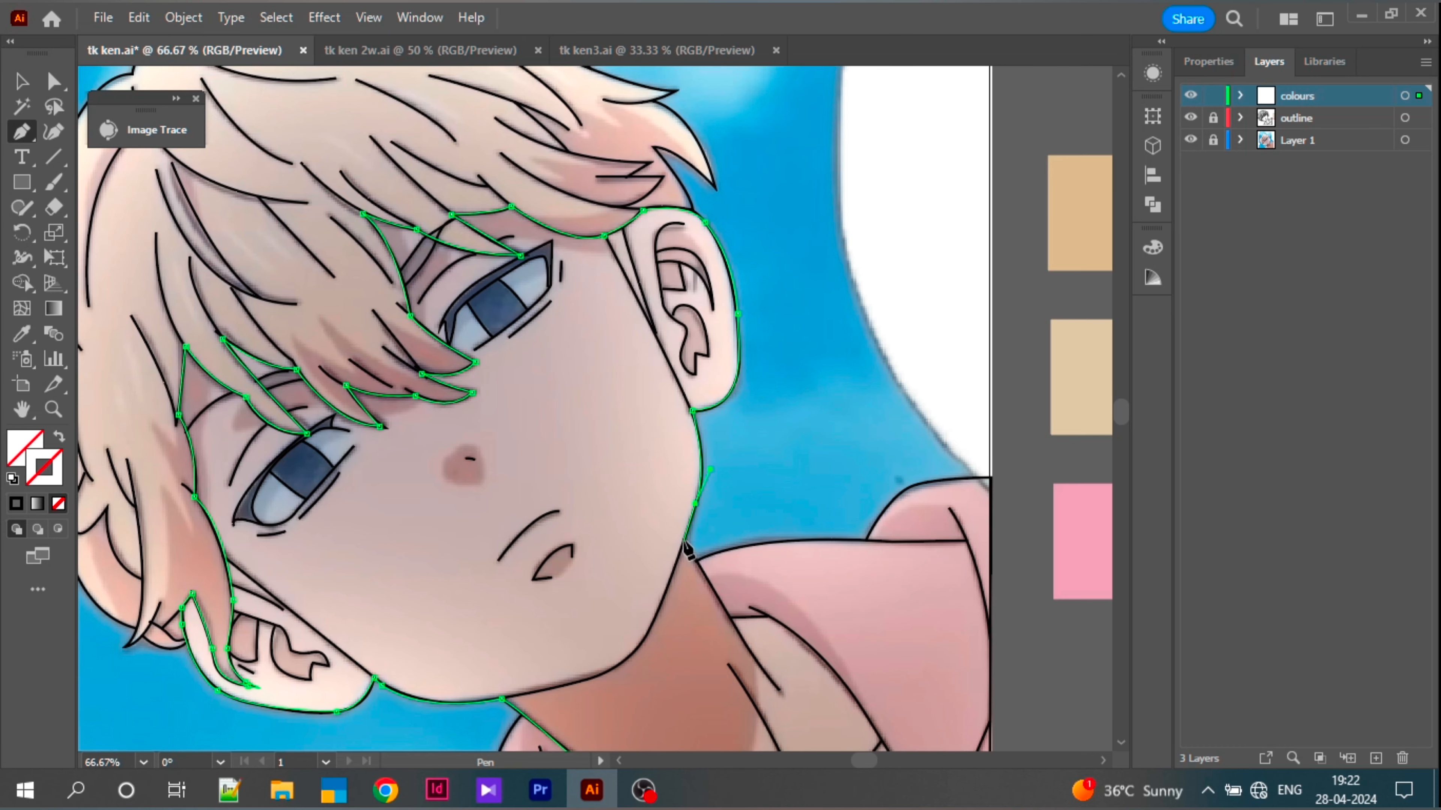
{"action": "left_click", "coordinate": [684, 540]}
Step: Continue the skin shape down the neck and along the opposite collar edge, closing it at the artwork's bottom edge
{"action": "key", "text": "space"}
{"action": "left_click_drag", "start_coordinate": [552, 709], "coordinate": [419, 420]}
{"action": "key", "text": "ctrl+z"}
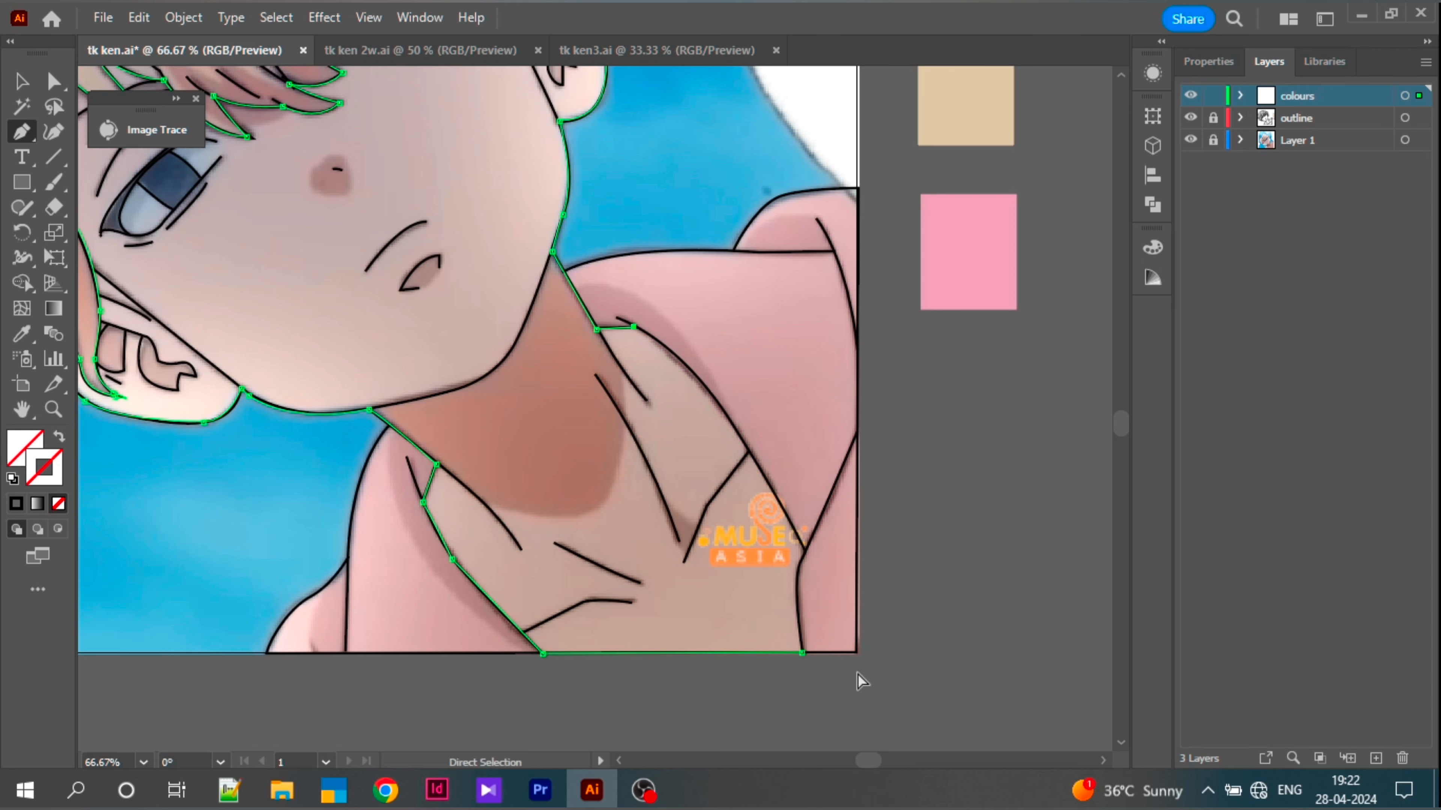
{"action": "left_click", "coordinate": [683, 347]}
{"action": "left_click", "coordinate": [731, 421]}
{"action": "left_click", "coordinate": [779, 496]}
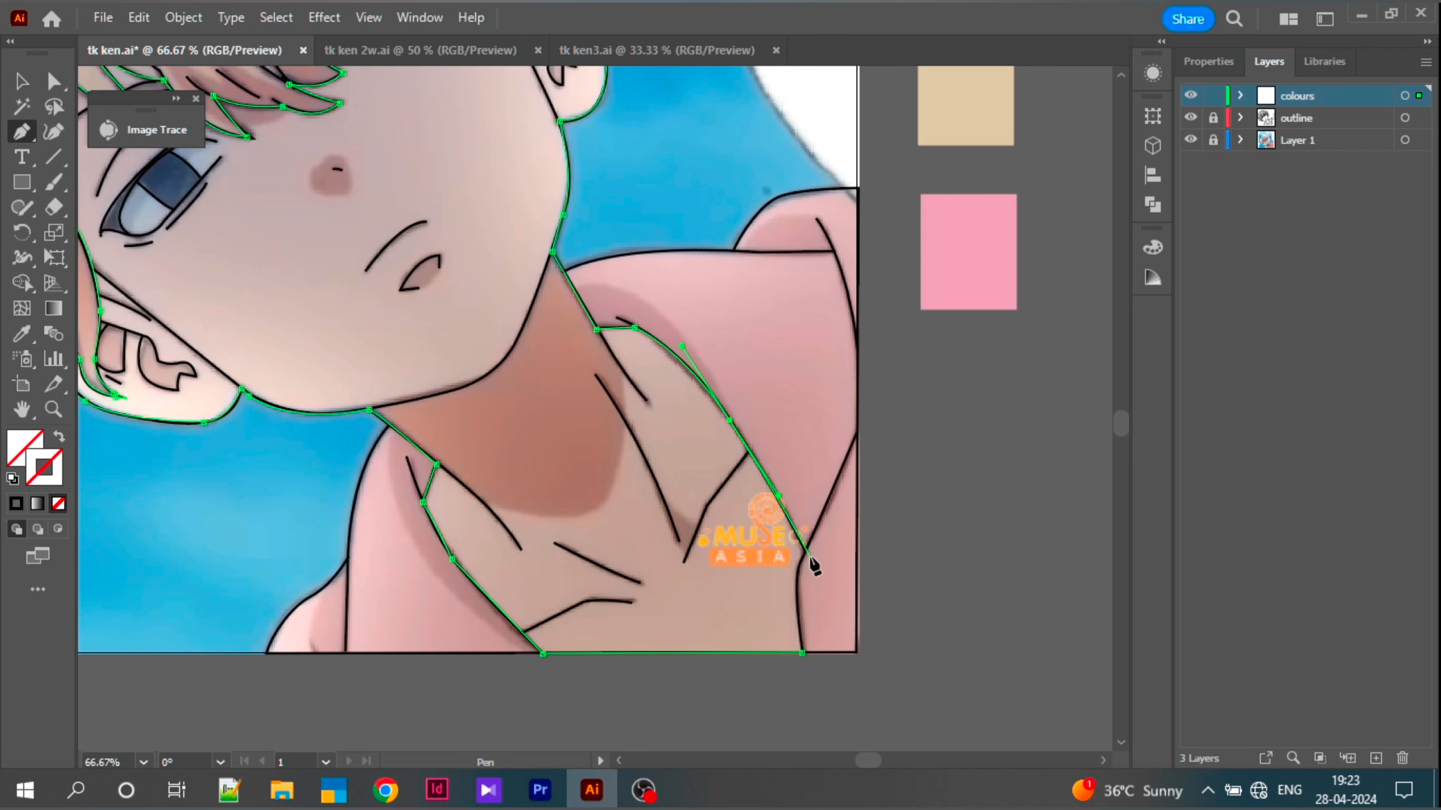
{"action": "left_click", "coordinate": [806, 553]}
{"action": "left_click", "coordinate": [802, 654]}
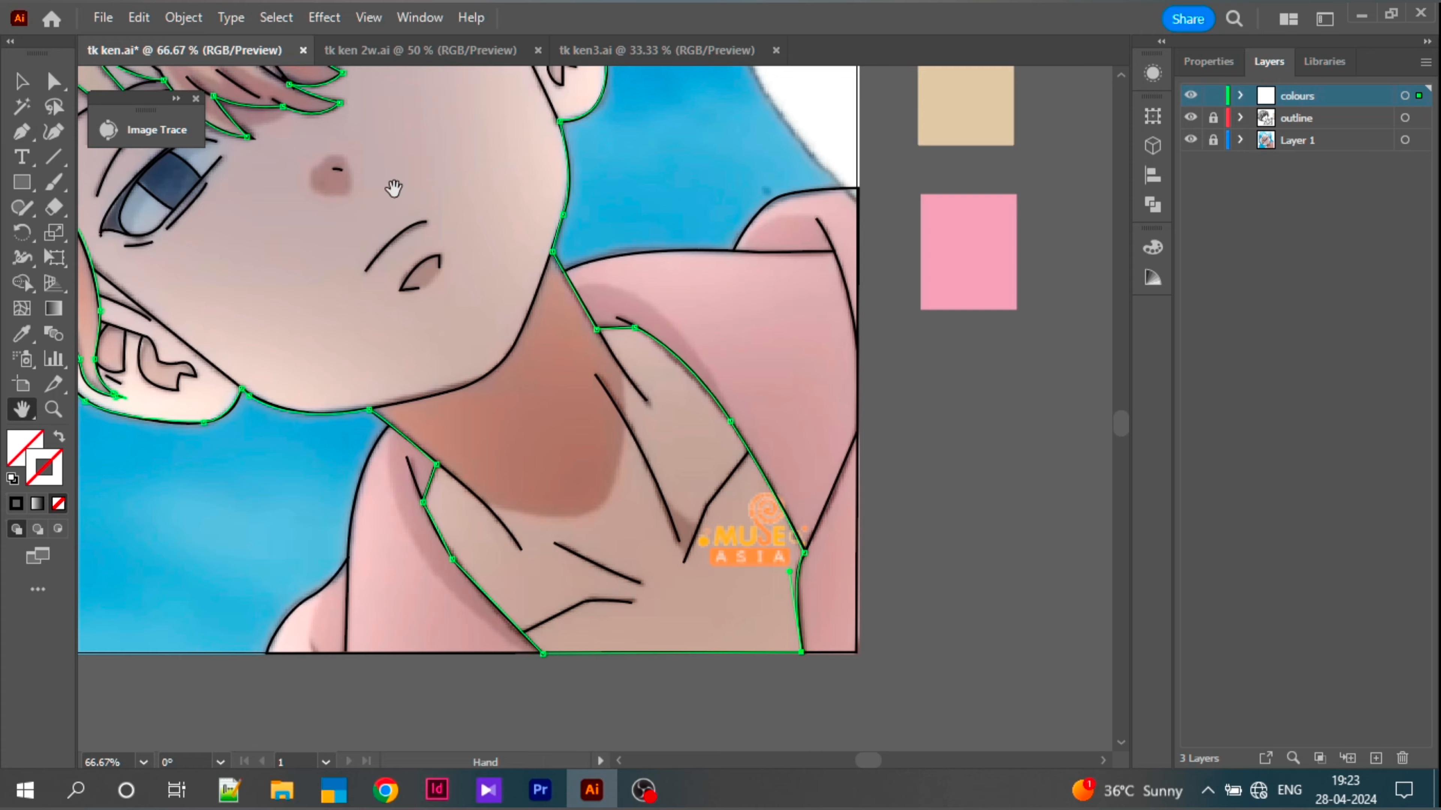
Step: Create a new layer named "shadows" above the colours layer and lock the colours layer
{"action": "left_click_drag", "start_coordinate": [393, 188], "coordinate": [763, 381]}
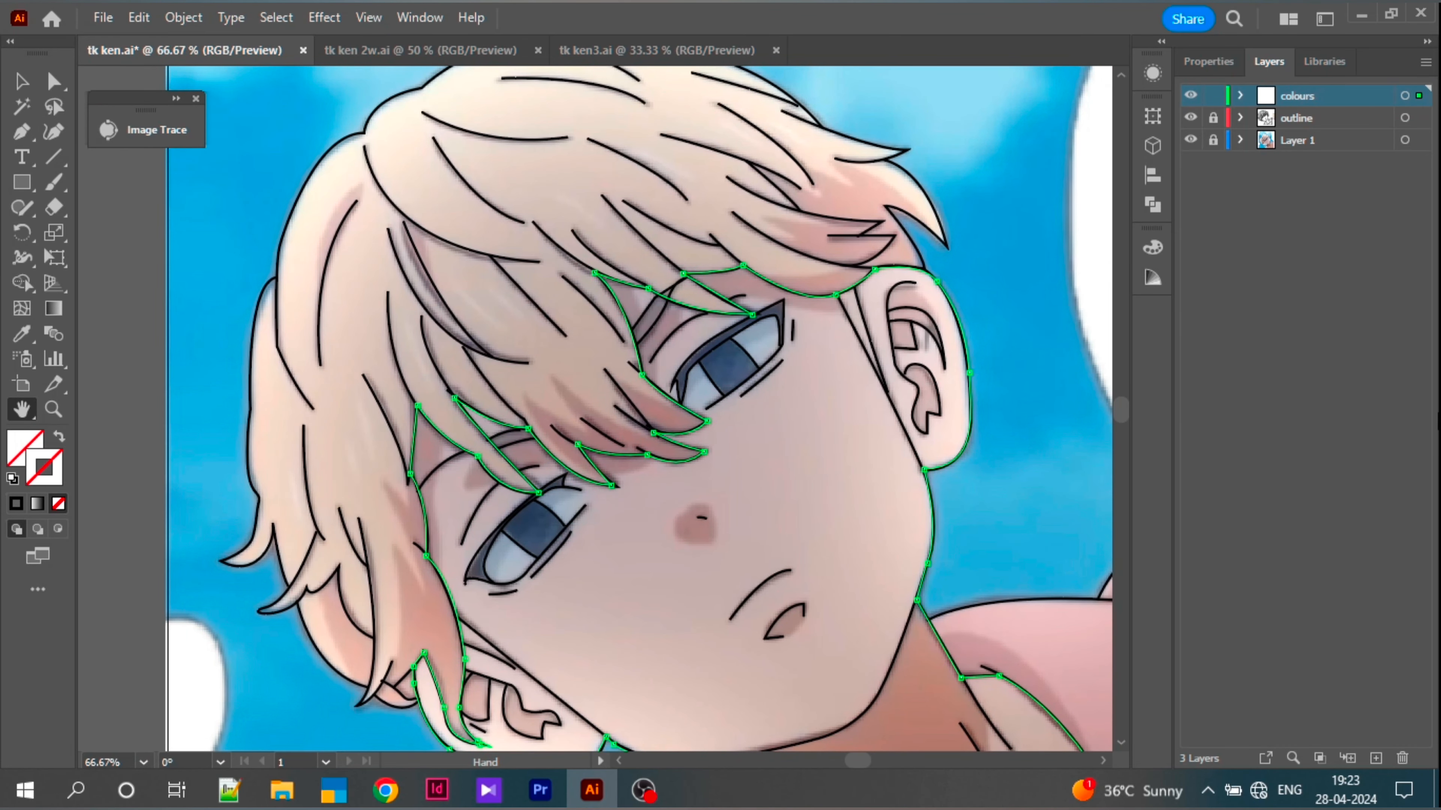
{"action": "left_click", "coordinate": [1376, 758]}
{"action": "double_click", "coordinate": [1313, 103]}
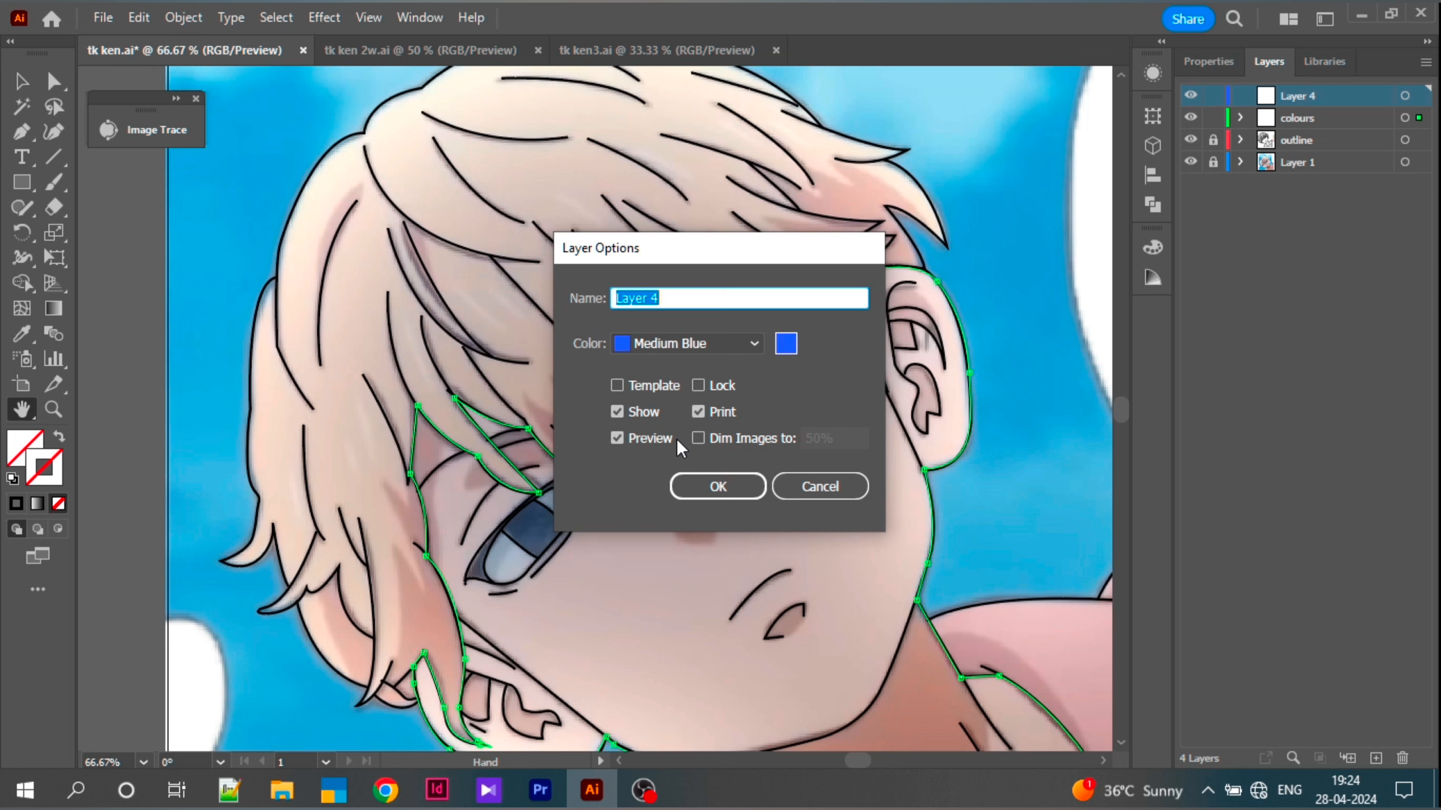
{"action": "type", "text": "shadows"}
{"action": "left_click", "coordinate": [704, 488]}
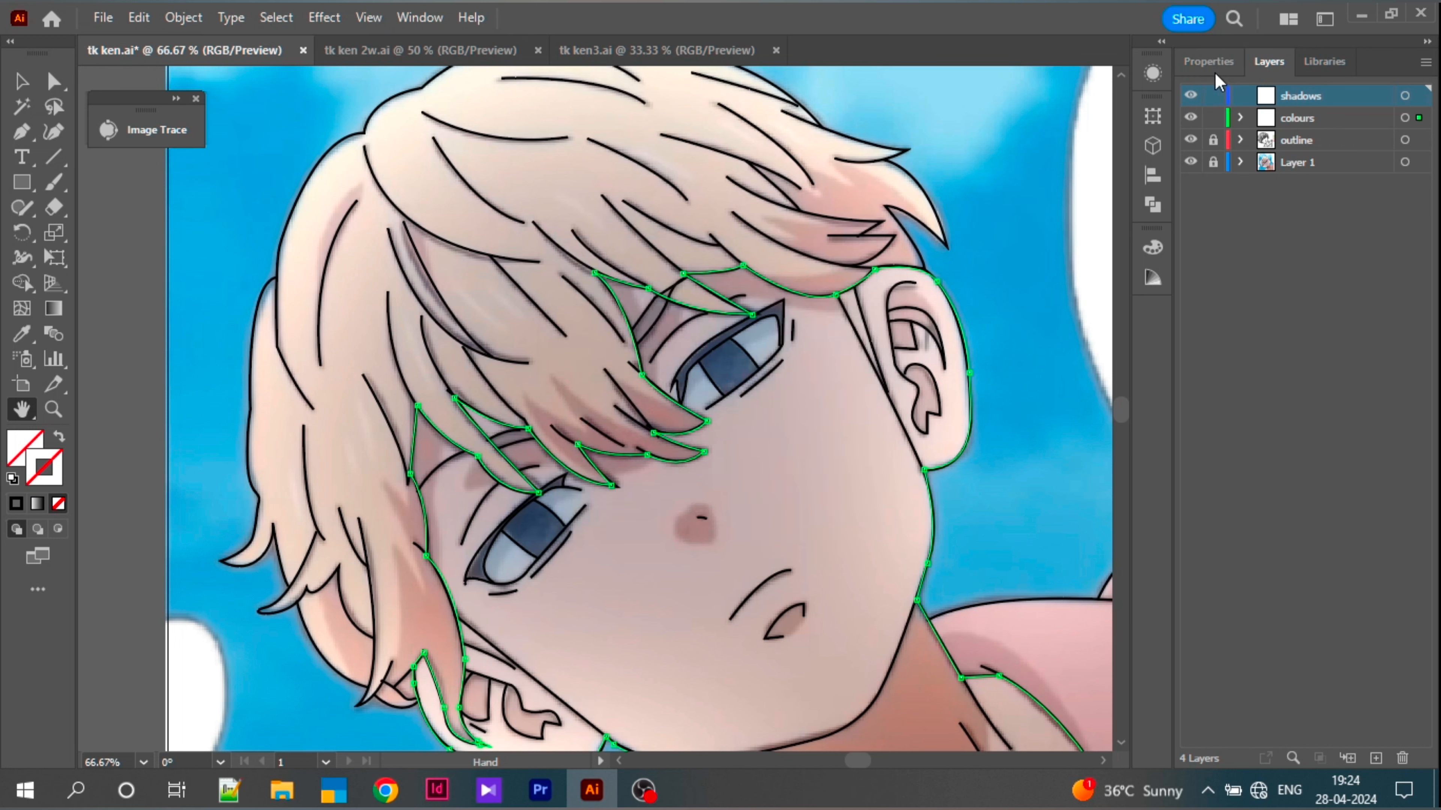
{"action": "left_click", "coordinate": [1213, 118]}
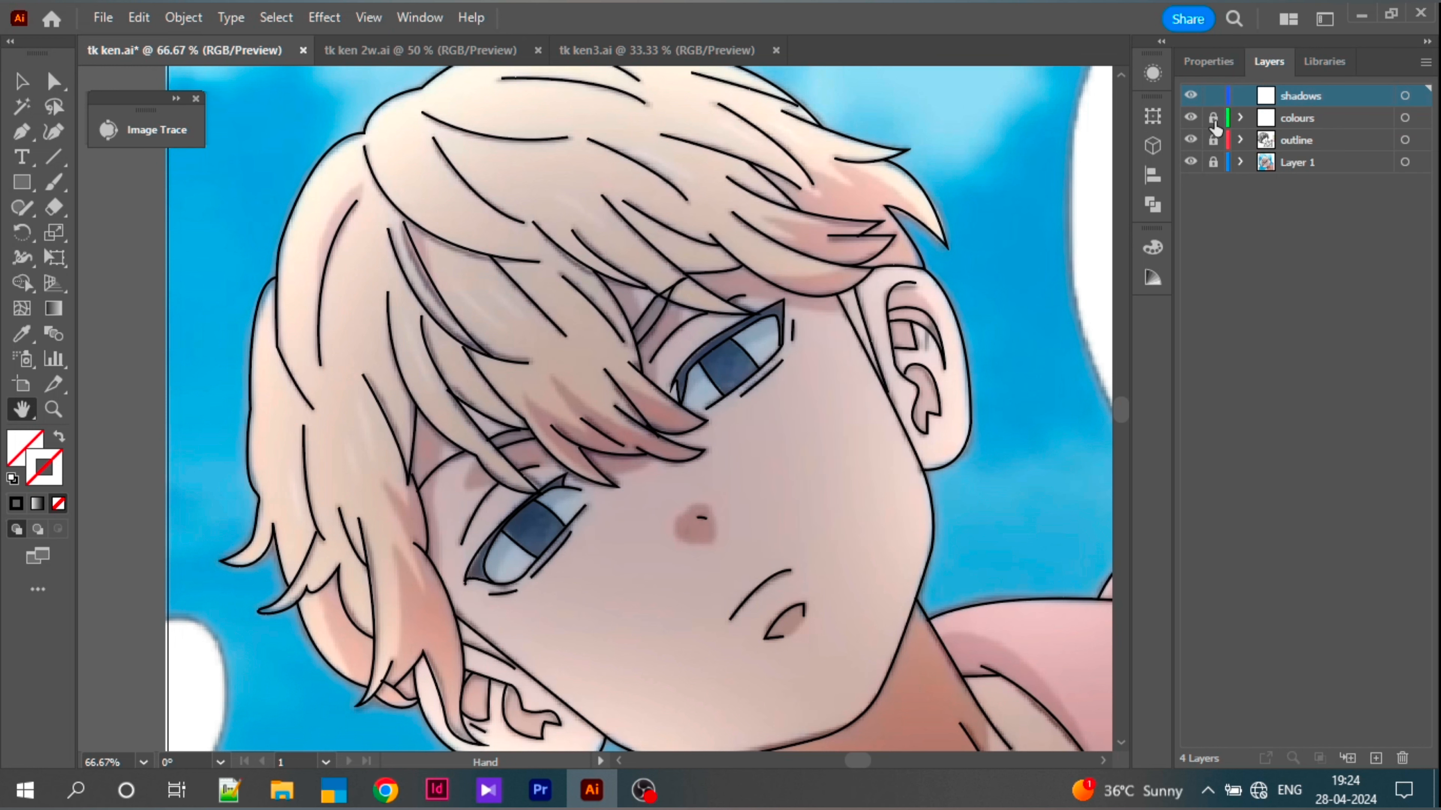
Step: Draw a narrow closed shadow shape along the hair strand near the side of the crown with the Pen tool
{"action": "left_click_drag", "start_coordinate": [759, 276], "coordinate": [853, 257]}
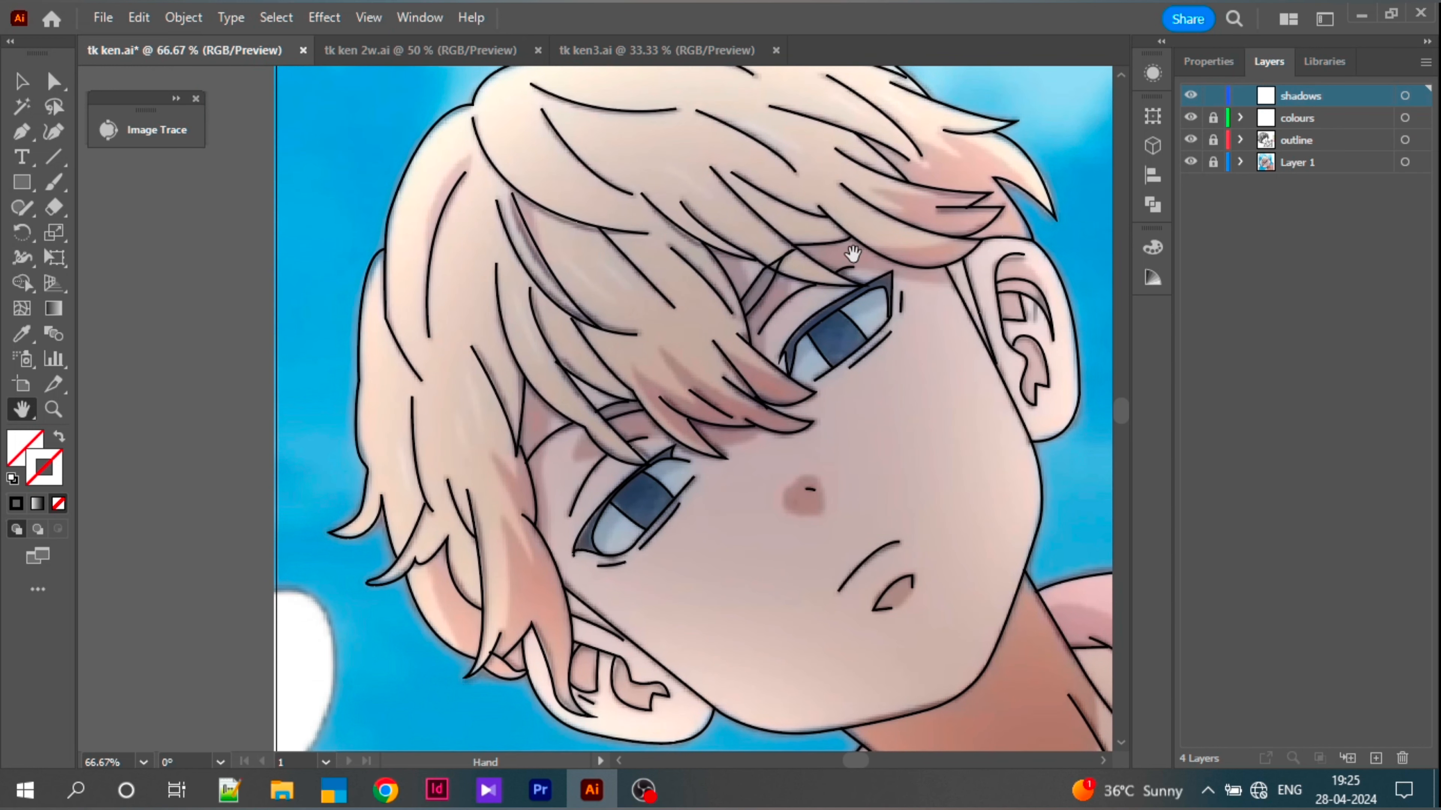
{"action": "key", "text": "p"}
{"action": "left_click", "coordinate": [430, 261]}
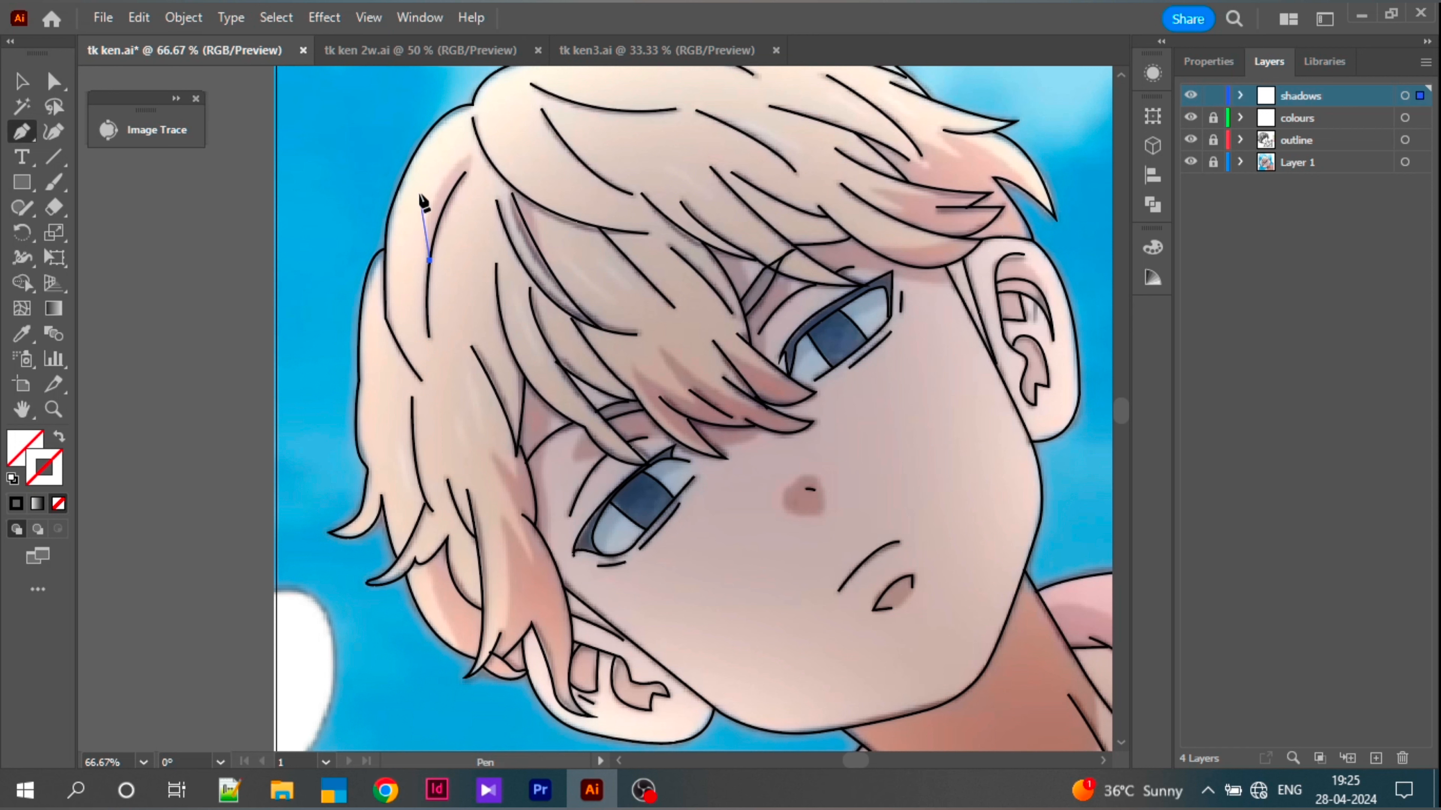
{"action": "left_click_drag", "start_coordinate": [445, 173], "coordinate": [474, 150]}
{"action": "left_click", "coordinate": [474, 154]}
{"action": "left_click", "coordinate": [470, 174]}
{"action": "left_click", "coordinate": [431, 262]}
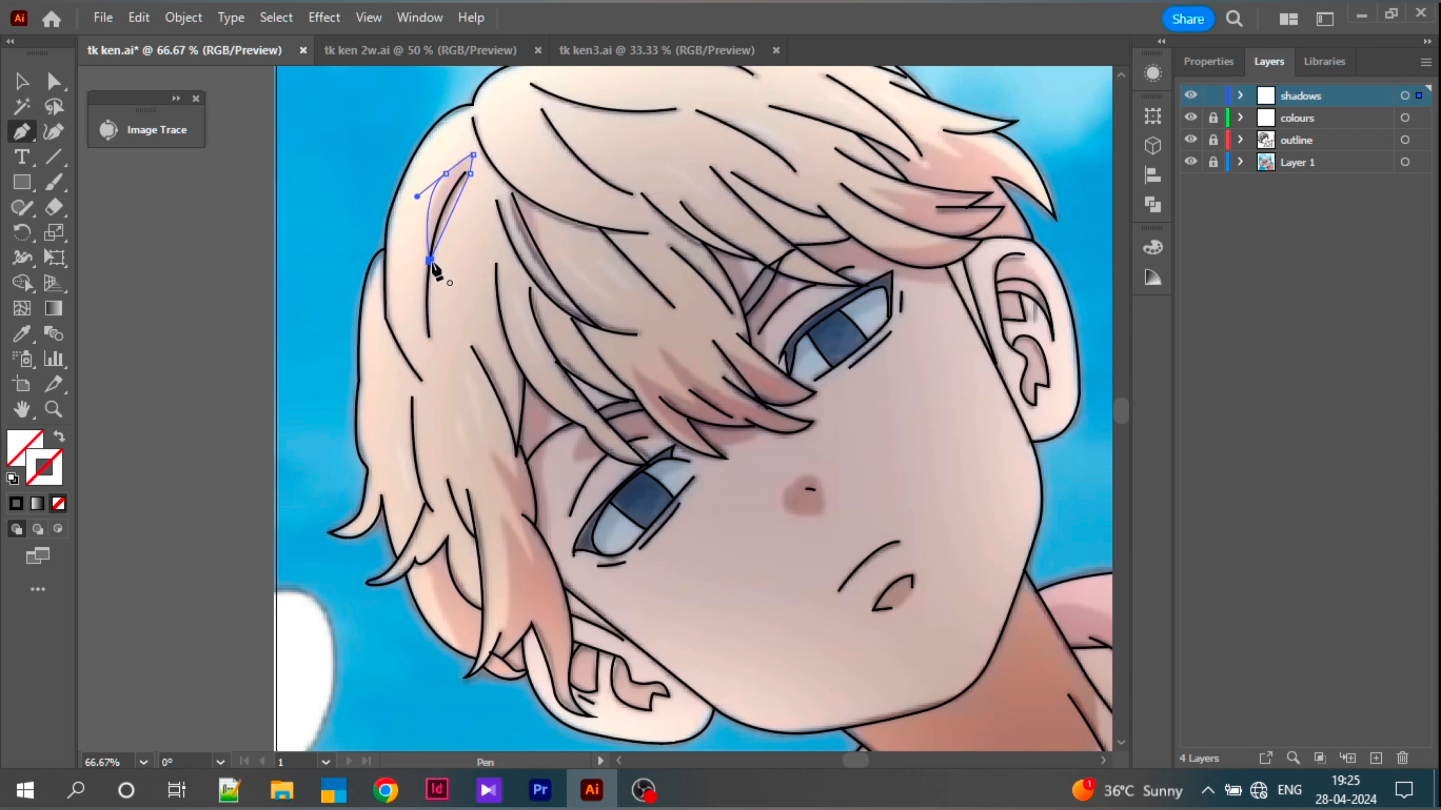
Step: Draw a closed shadow shape on the hair behind the lower ear, beneath the flicked strands
{"action": "left_click", "coordinate": [447, 537]}
{"action": "left_click", "coordinate": [426, 562]}
{"action": "left_click", "coordinate": [462, 651]}
{"action": "left_click", "coordinate": [476, 658]}
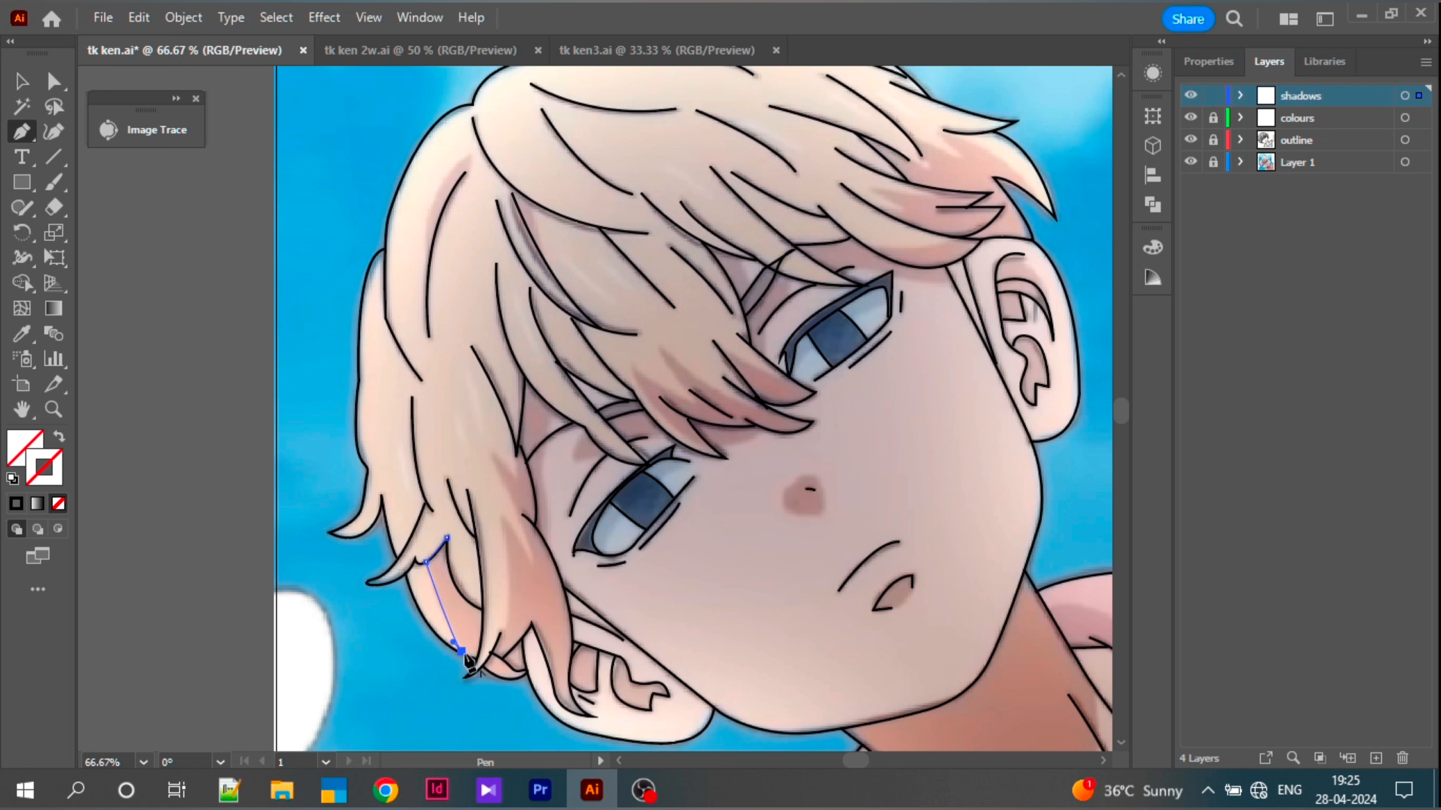
{"action": "left_click", "coordinate": [447, 537]}
Step: Start a shadow shape at the strand tip beside the lower ear and run its jagged edge up to the fringe gap
{"action": "left_click", "coordinate": [505, 656]}
{"action": "left_click_drag", "start_coordinate": [502, 517], "coordinate": [488, 486]}
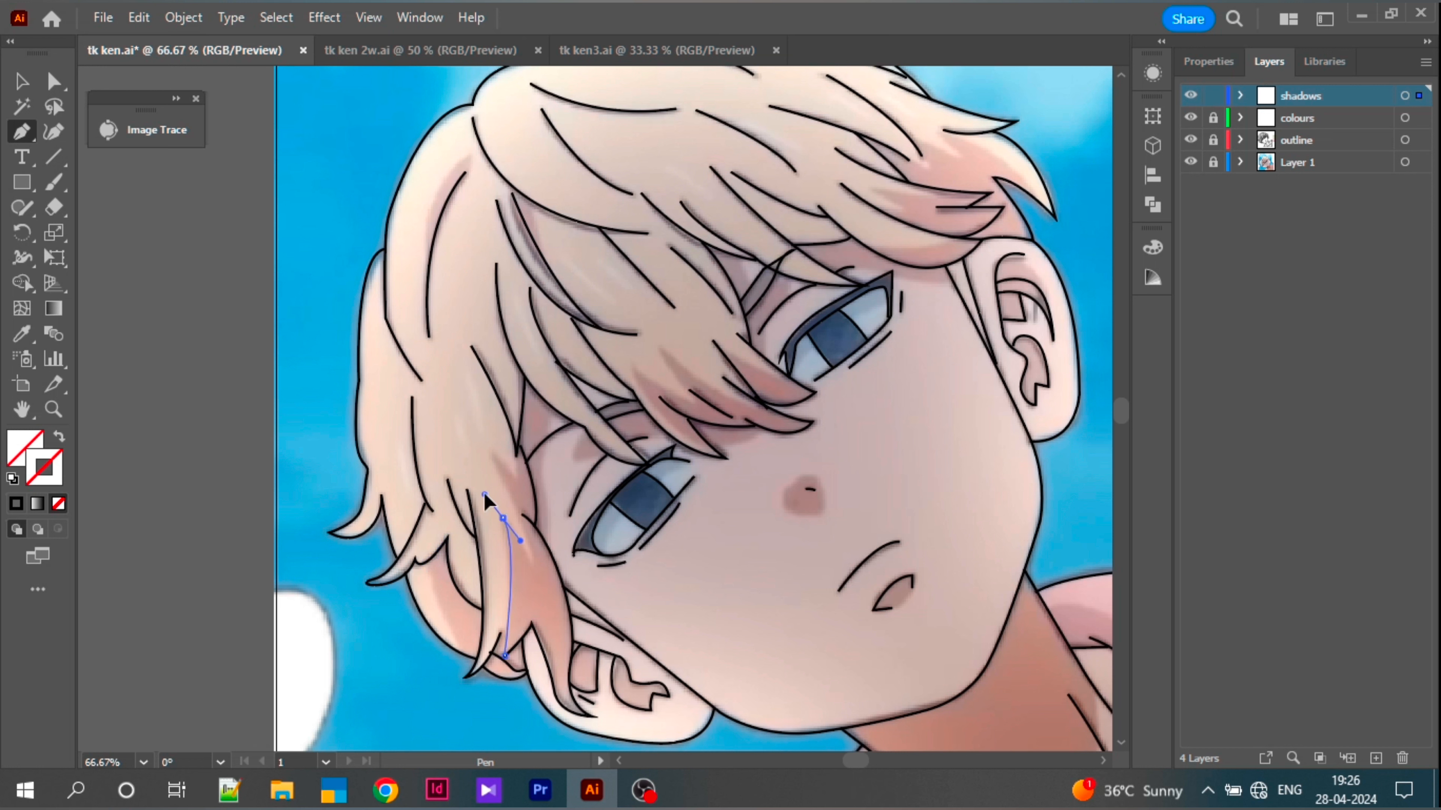
{"action": "left_click", "coordinate": [533, 567]}
{"action": "left_click", "coordinate": [516, 478]}
{"action": "left_click", "coordinate": [489, 448]}
{"action": "left_click", "coordinate": [518, 450]}
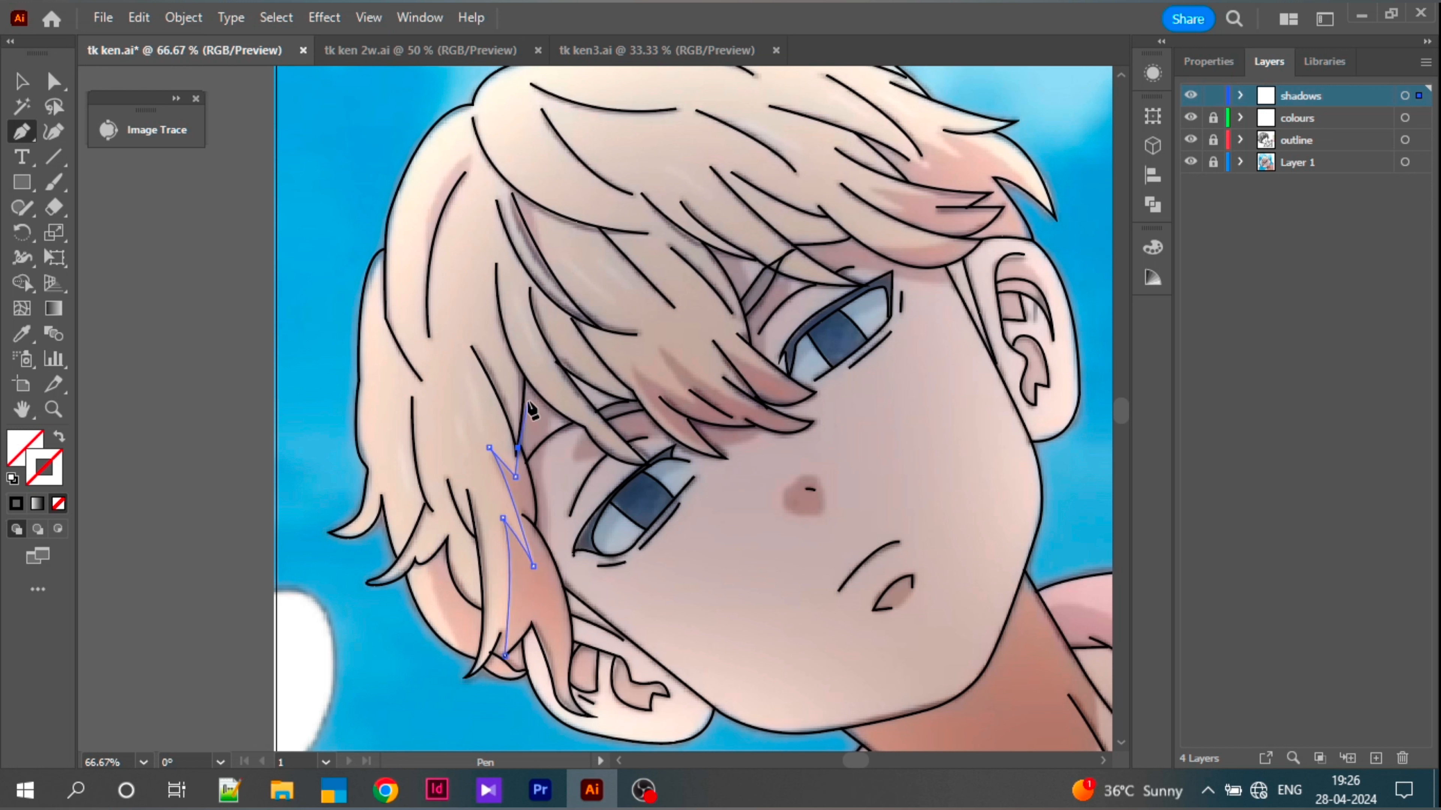
{"action": "left_click", "coordinate": [522, 368]}
Step: Continue the shadow shape down the side of the face and around the strand over the lower ear, then close it
{"action": "left_click", "coordinate": [553, 409]}
{"action": "left_click", "coordinate": [542, 473]}
{"action": "left_click", "coordinate": [545, 498]}
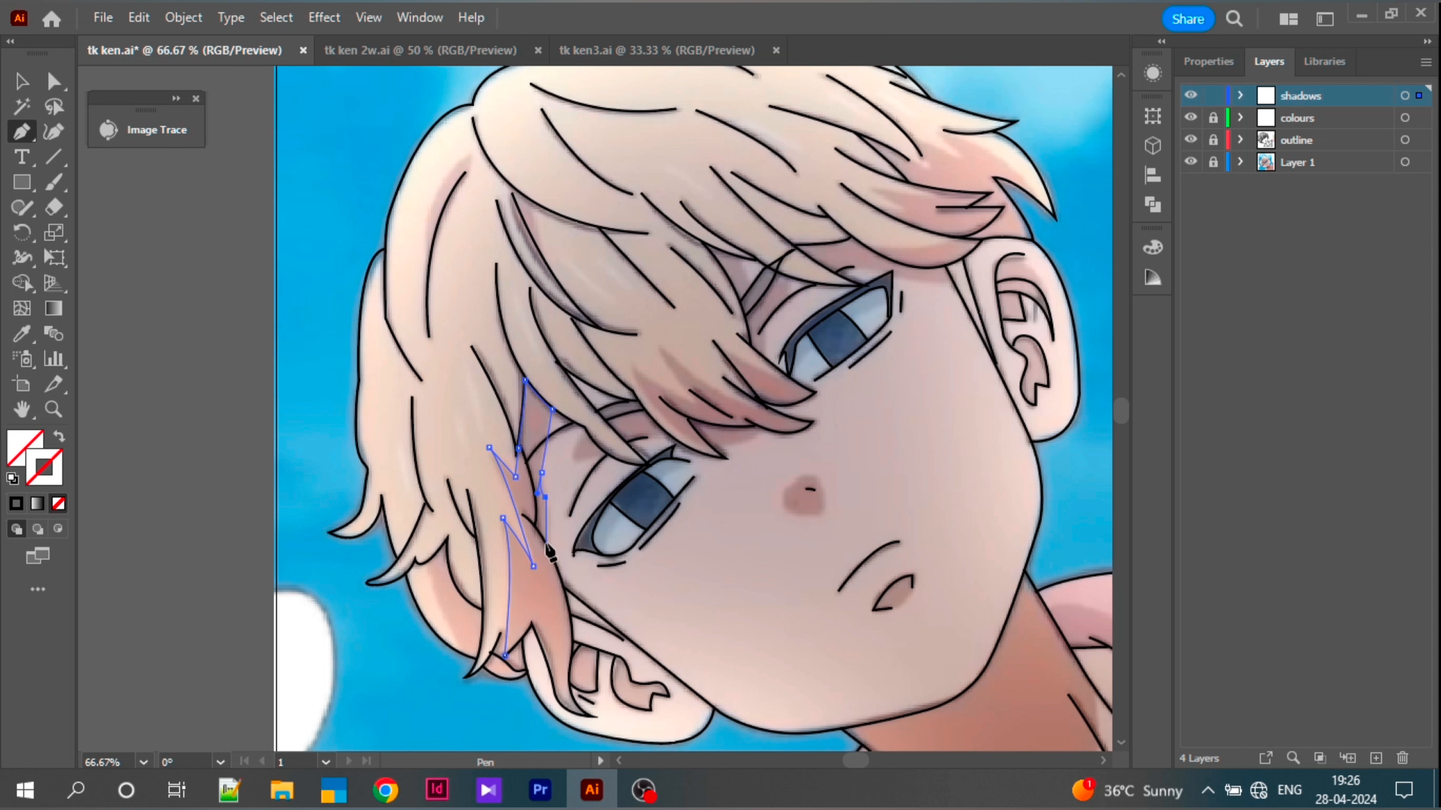
{"action": "left_click", "coordinate": [544, 541]}
{"action": "left_click_drag", "start_coordinate": [572, 640], "coordinate": [541, 625]}
{"action": "left_click", "coordinate": [586, 716]}
{"action": "left_click", "coordinate": [550, 673]}
{"action": "left_click", "coordinate": [532, 625]}
{"action": "left_click", "coordinate": [505, 656]}
Step: Draw small shadow shapes on the skin between and beneath the fringe strands above the lower eye
{"action": "left_click", "coordinate": [639, 402]}
{"action": "left_click_drag", "start_coordinate": [624, 399], "coordinate": [607, 404]}
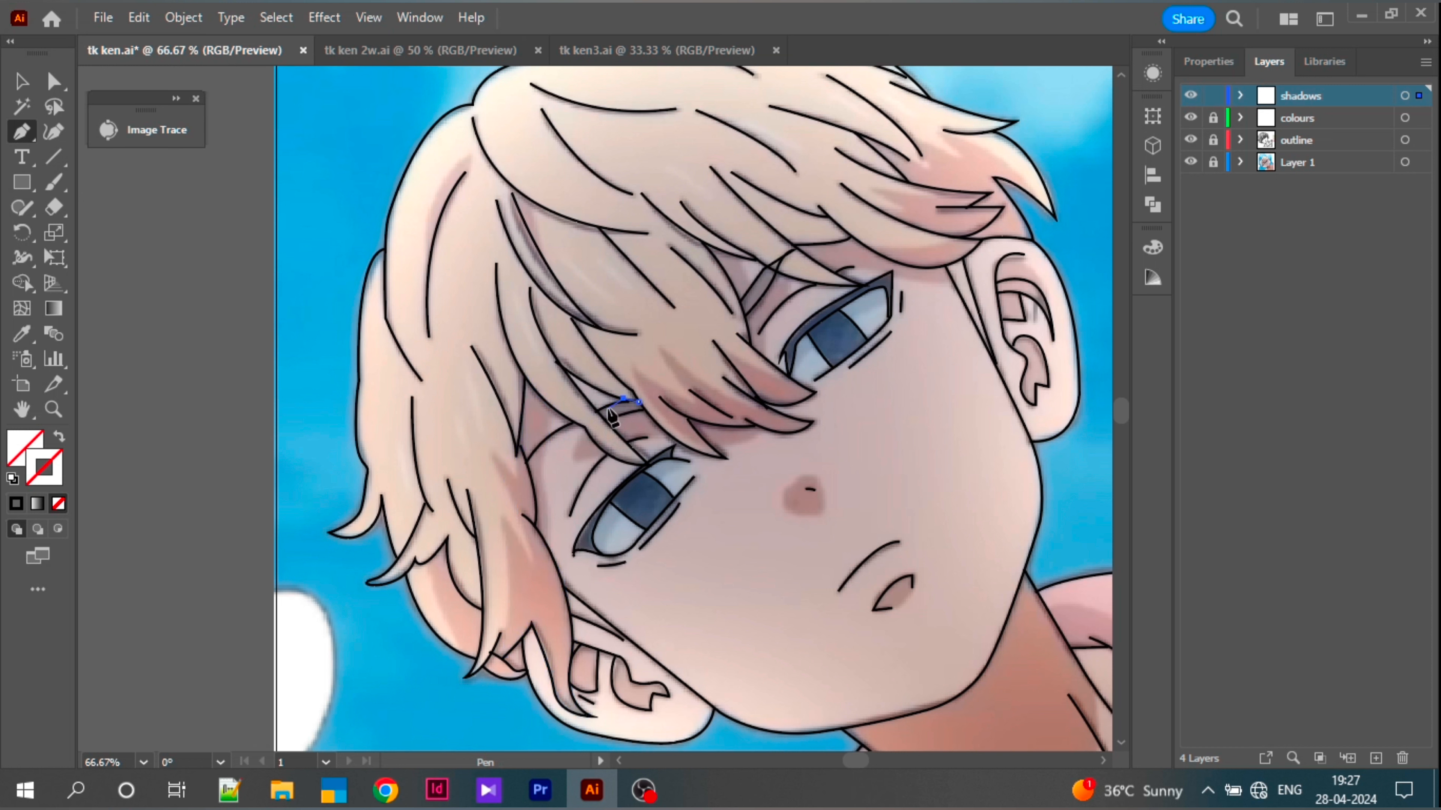
{"action": "left_click", "coordinate": [598, 412]}
{"action": "left_click", "coordinate": [625, 439]}
{"action": "left_click", "coordinate": [664, 432]}
{"action": "left_click", "coordinate": [639, 402]}
{"action": "left_click", "coordinate": [571, 461]}
{"action": "left_click", "coordinate": [607, 454]}
{"action": "left_click", "coordinate": [585, 430]}
Step: Start a shadow shape along the underside of the central fringe and around its pointed tips between the eyes
{"action": "left_click", "coordinate": [629, 367]}
{"action": "left_click_drag", "start_coordinate": [709, 447], "coordinate": [719, 447]}
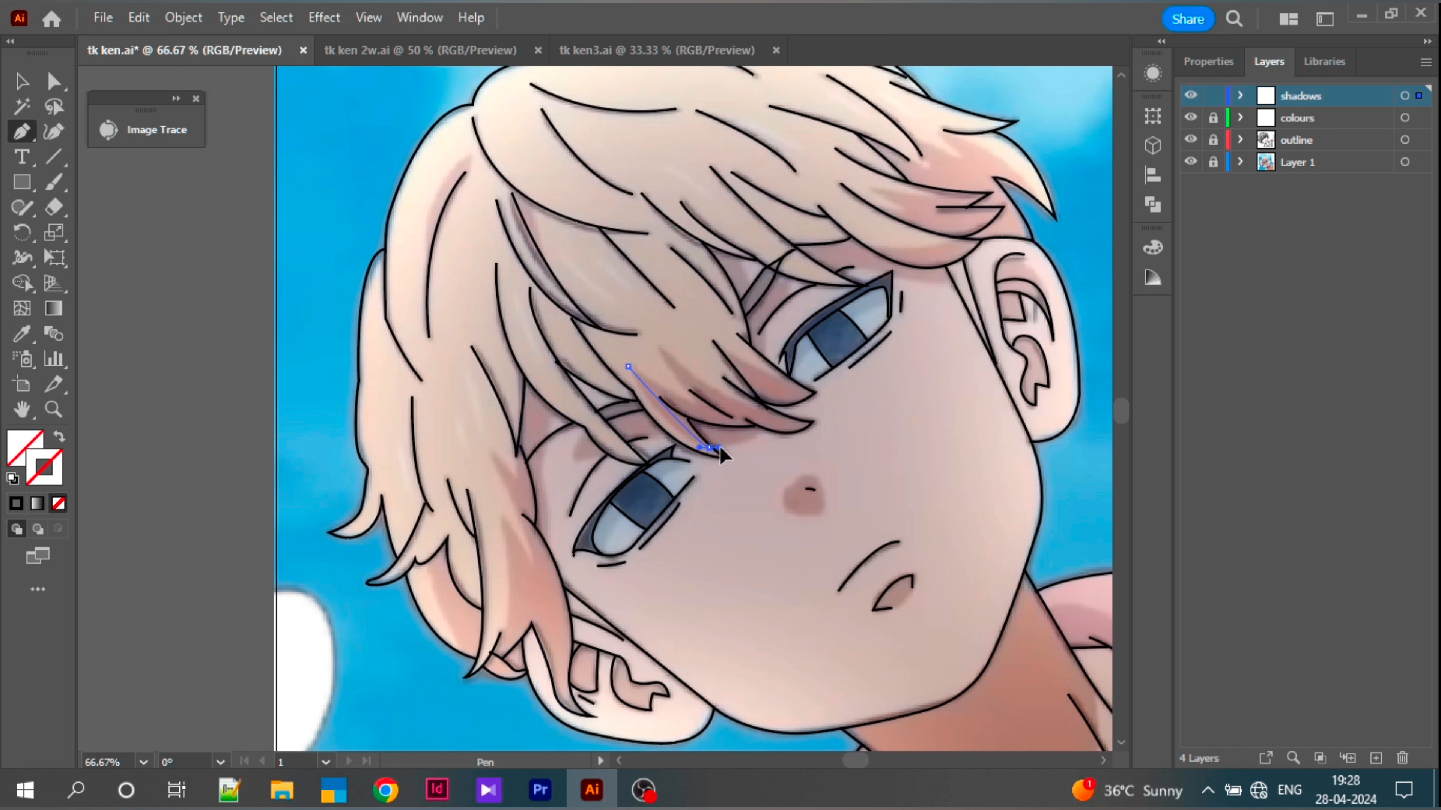
{"action": "left_click_drag", "start_coordinate": [811, 424], "coordinate": [826, 371]}
{"action": "left_click", "coordinate": [810, 424]}
{"action": "left_click", "coordinate": [757, 403]}
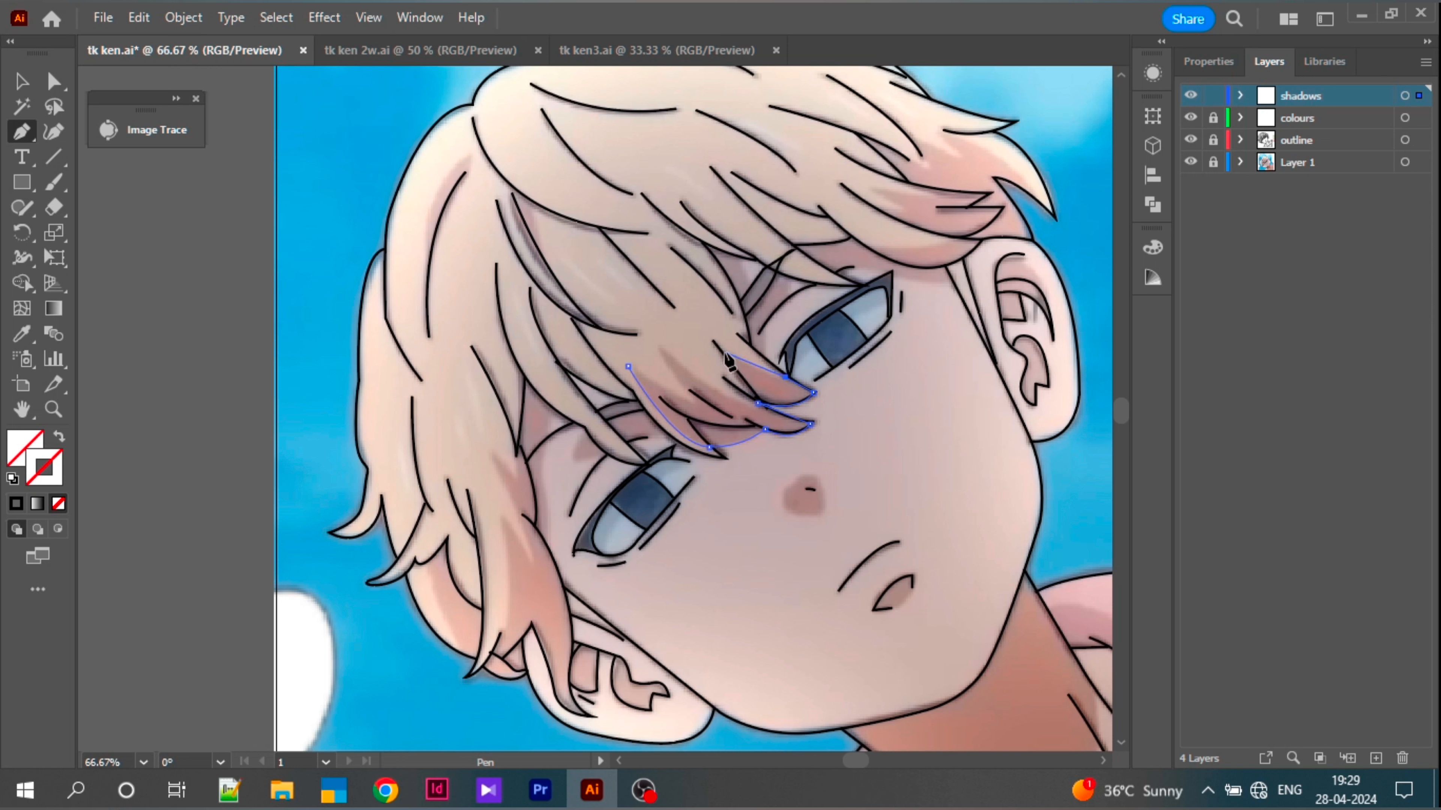
Step: Complete the central fringe shadow with a jagged upper edge and close the shape
{"action": "left_click_drag", "start_coordinate": [728, 355], "coordinate": [700, 332]}
{"action": "left_click_drag", "start_coordinate": [748, 398], "coordinate": [746, 403]}
{"action": "left_click_drag", "start_coordinate": [666, 352], "coordinate": [548, 401]}
{"action": "left_click", "coordinate": [666, 353]}
{"action": "left_click", "coordinate": [695, 401]}
{"action": "left_click", "coordinate": [629, 365]}
Step: Draw a closed shadow shape on the skin between the fringe edge and the upper eye's inner corner
{"action": "left_click", "coordinate": [664, 429]}
{"action": "left_click", "coordinate": [677, 439]}
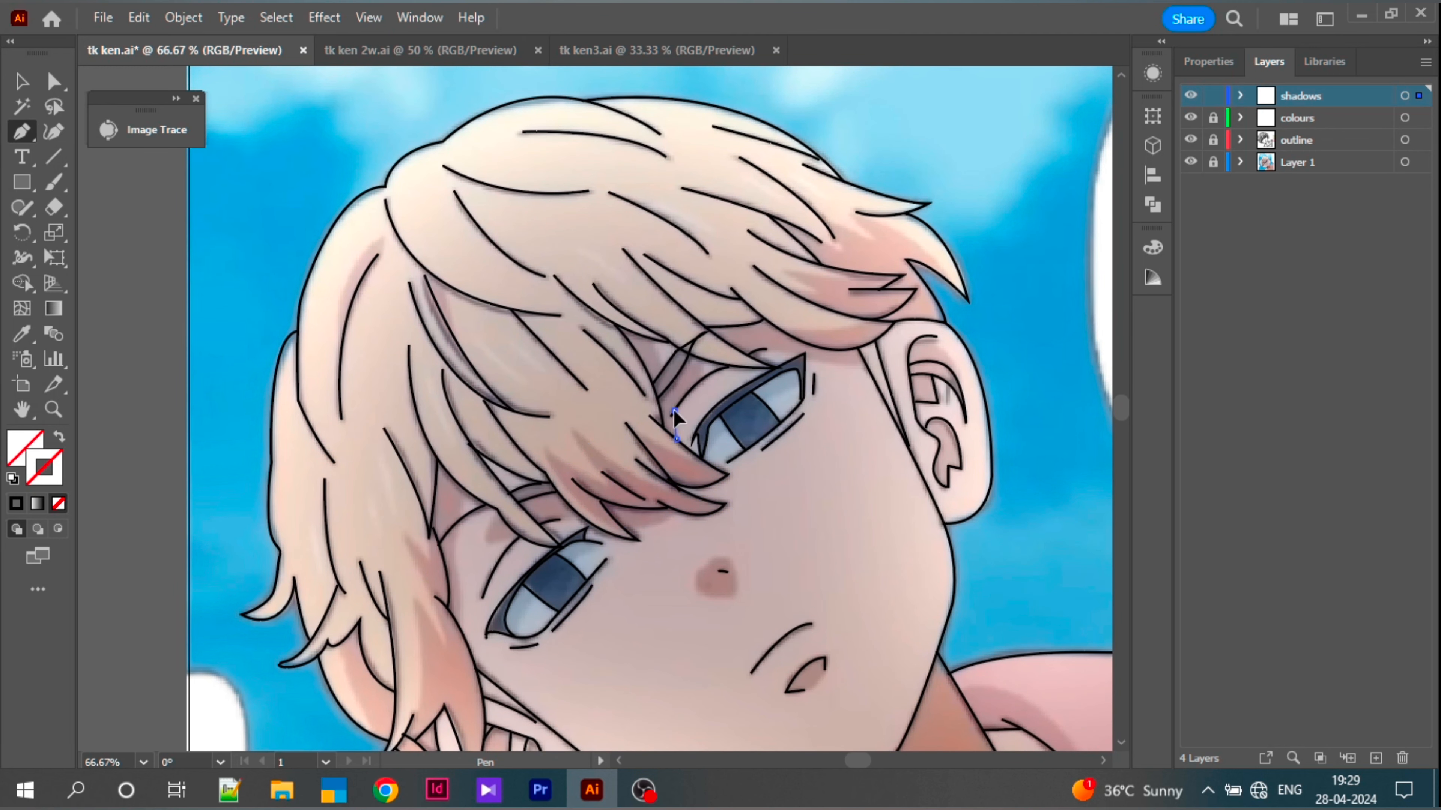
{"action": "left_click", "coordinate": [675, 411]}
{"action": "left_click_drag", "start_coordinate": [707, 361], "coordinate": [702, 349]}
{"action": "mouse_move", "coordinate": [659, 398]}
{"action": "left_mouse_down"}
{"action": "mouse_move", "coordinate": [648, 412]}
{"action": "mouse_move", "coordinate": [659, 402]}
{"action": "left_mouse_up"}
{"action": "left_click", "coordinate": [664, 430]}
Step: Draw a closed shadow shape in the fringe gap at the inner end of the upper eyebrow
{"action": "left_click", "coordinate": [614, 324]}
{"action": "left_click", "coordinate": [652, 383]}
{"action": "left_click", "coordinate": [670, 342]}
{"action": "left_click", "coordinate": [614, 325]}
Step: Start a shadow shape beneath the hair above the upper eye and extend it to the top of the upper ear
{"action": "left_click", "coordinate": [705, 329]}
{"action": "left_click", "coordinate": [746, 355]}
{"action": "left_click", "coordinate": [812, 359]}
{"action": "left_click", "coordinate": [866, 363]}
{"action": "left_click", "coordinate": [858, 349]}
{"action": "left_click", "coordinate": [895, 323]}
Step: Continue the shadow shape up from the upper ear and around the flicked hair tip above it
{"action": "left_click_drag", "start_coordinate": [945, 322], "coordinate": [963, 329]}
{"action": "left_click_drag", "start_coordinate": [906, 261], "coordinate": [966, 295]}
{"action": "left_click", "coordinate": [945, 276]}
{"action": "left_click_drag", "start_coordinate": [856, 210], "coordinate": [811, 200]}
{"action": "left_click", "coordinate": [856, 210]}
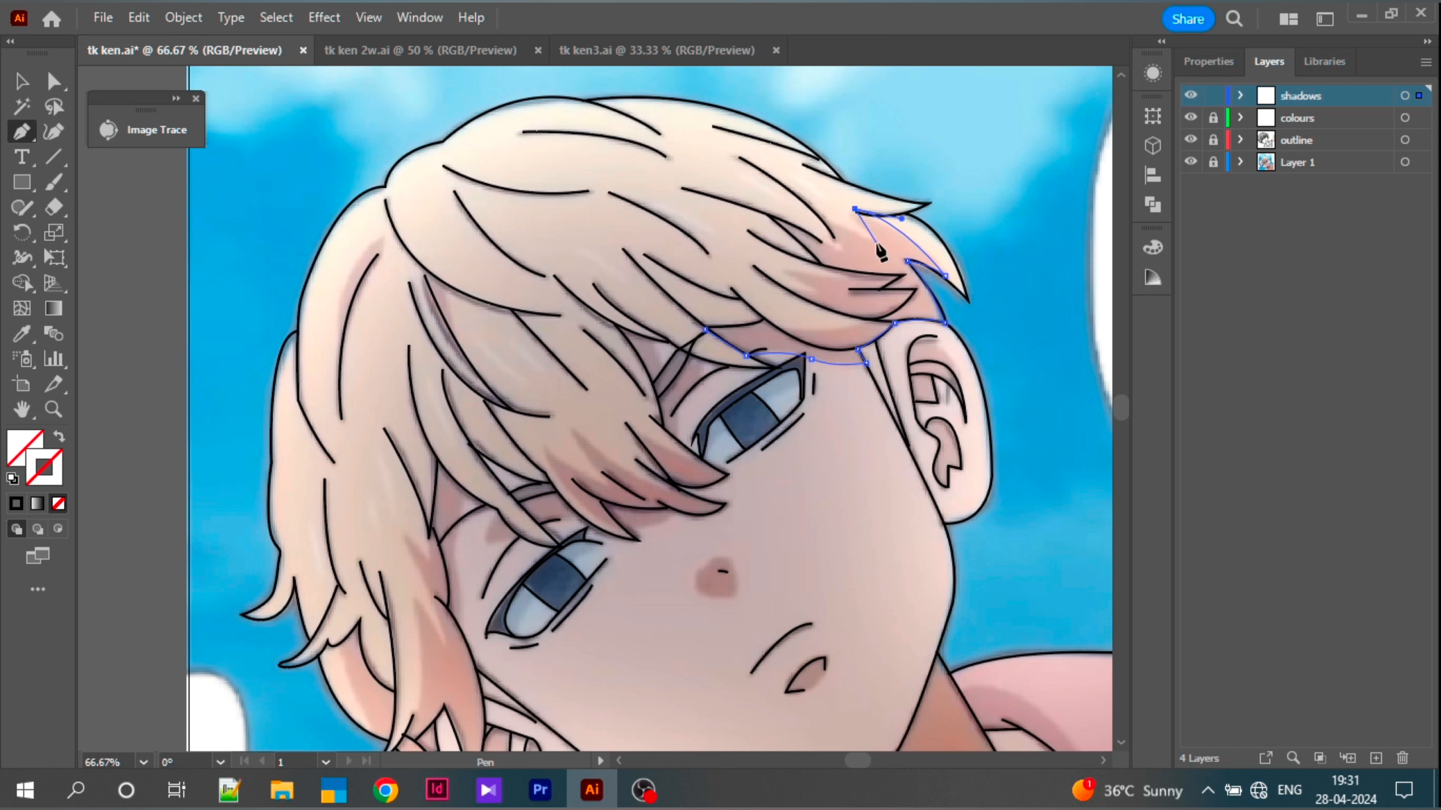
Step: Continue the shadow shape with jagged inner points across the hair strands above the upper ear
{"action": "left_click_drag", "start_coordinate": [877, 240], "coordinate": [898, 267]}
{"action": "left_click", "coordinate": [843, 248]}
{"action": "left_click", "coordinate": [826, 219]}
{"action": "left_click", "coordinate": [772, 218]}
{"action": "left_click", "coordinate": [821, 266]}
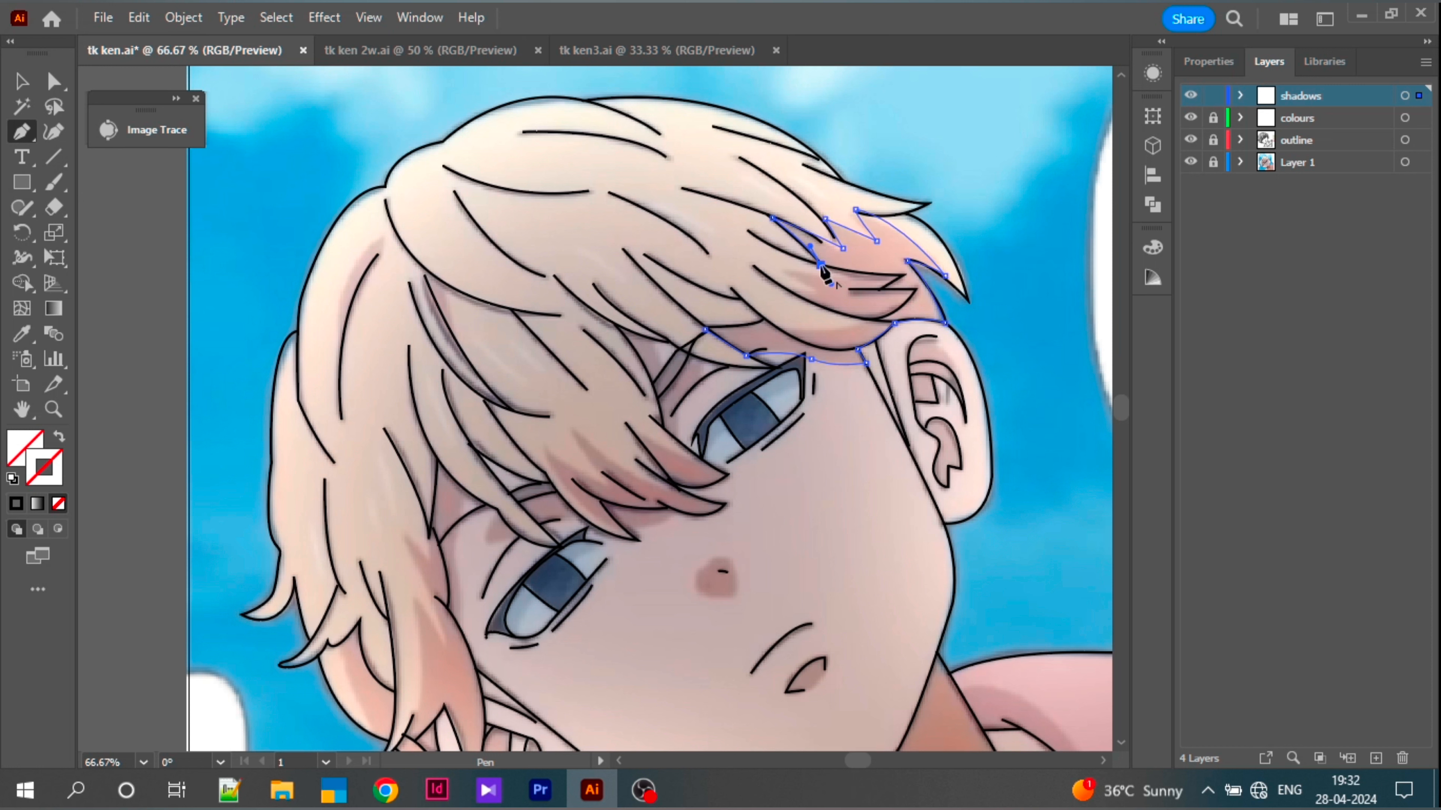
Step: Continue the shadow's jagged edge down the lower strands and back above the upper eye to close the shape
{"action": "left_click", "coordinate": [840, 275]}
{"action": "left_click", "coordinate": [778, 270]}
{"action": "left_click", "coordinate": [819, 291]}
{"action": "left_click", "coordinate": [788, 292]}
{"action": "left_click", "coordinate": [852, 318]}
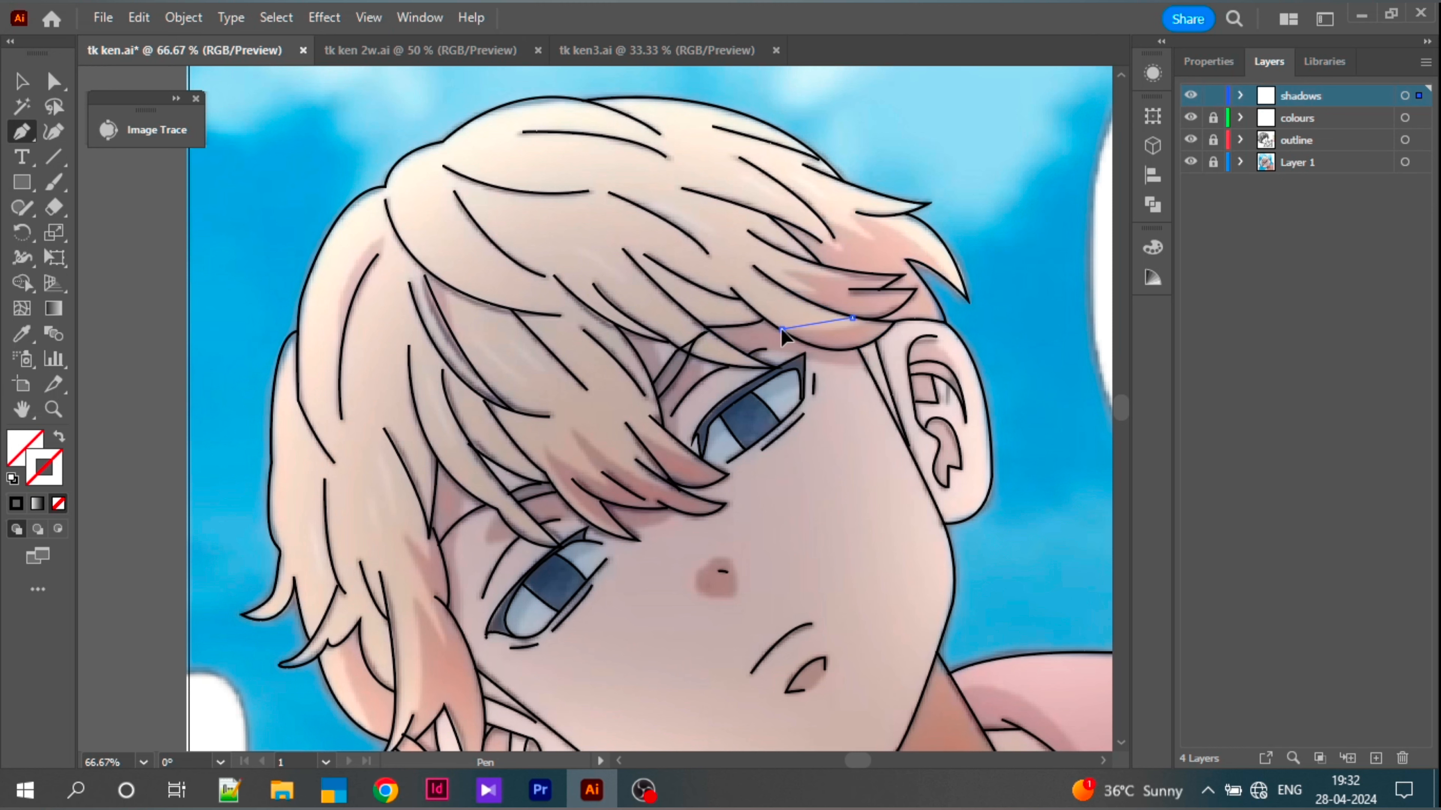
{"action": "left_click_drag", "start_coordinate": [780, 329], "coordinate": [661, 330]}
{"action": "left_click", "coordinate": [780, 329]}
{"action": "left_click", "coordinate": [764, 318]}
Step: Draw a closed shadow shape around the darker patch at the tip of the nose
{"action": "key", "text": "space"}
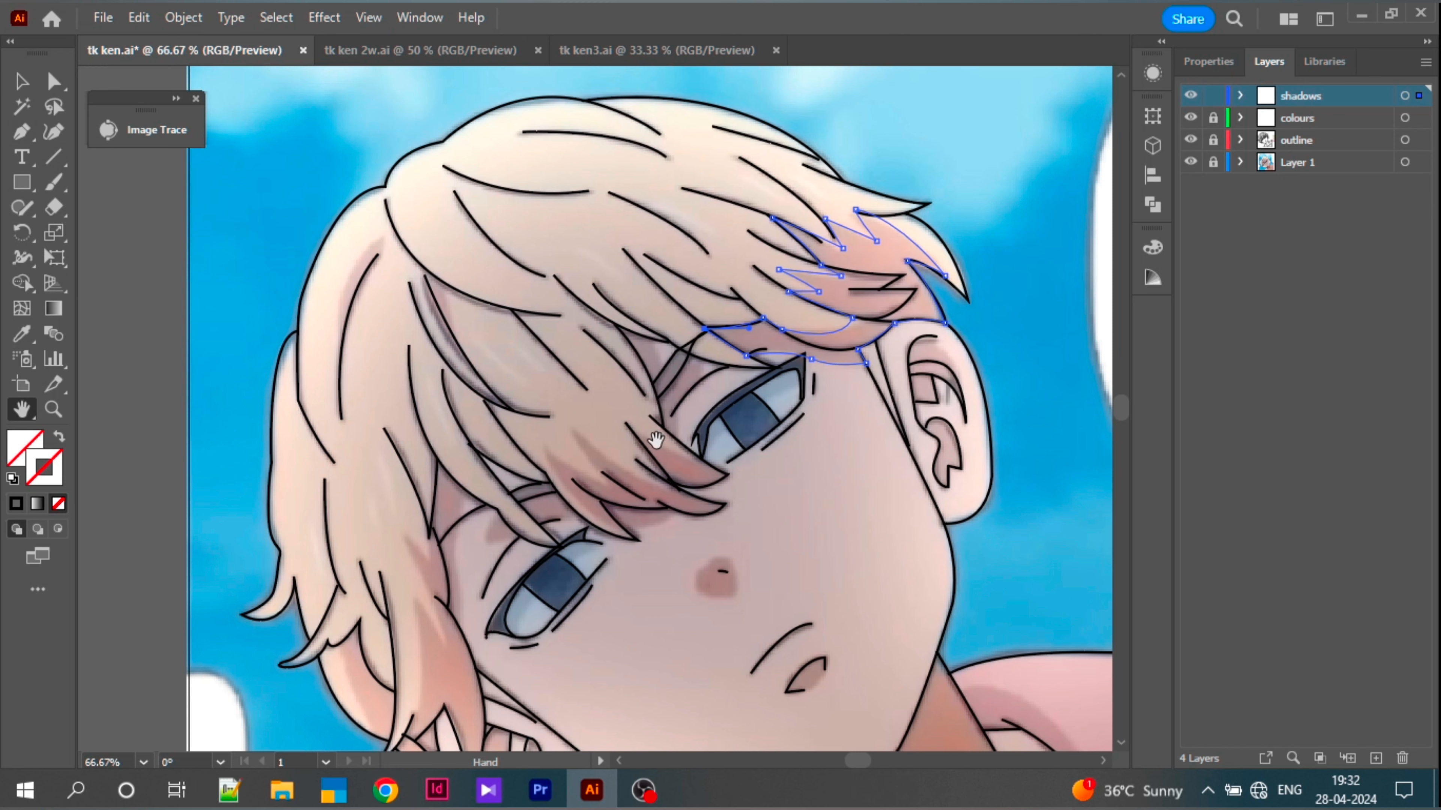
{"action": "left_click_drag", "start_coordinate": [473, 558], "coordinate": [445, 313]}
{"action": "left_click", "coordinate": [670, 327]}
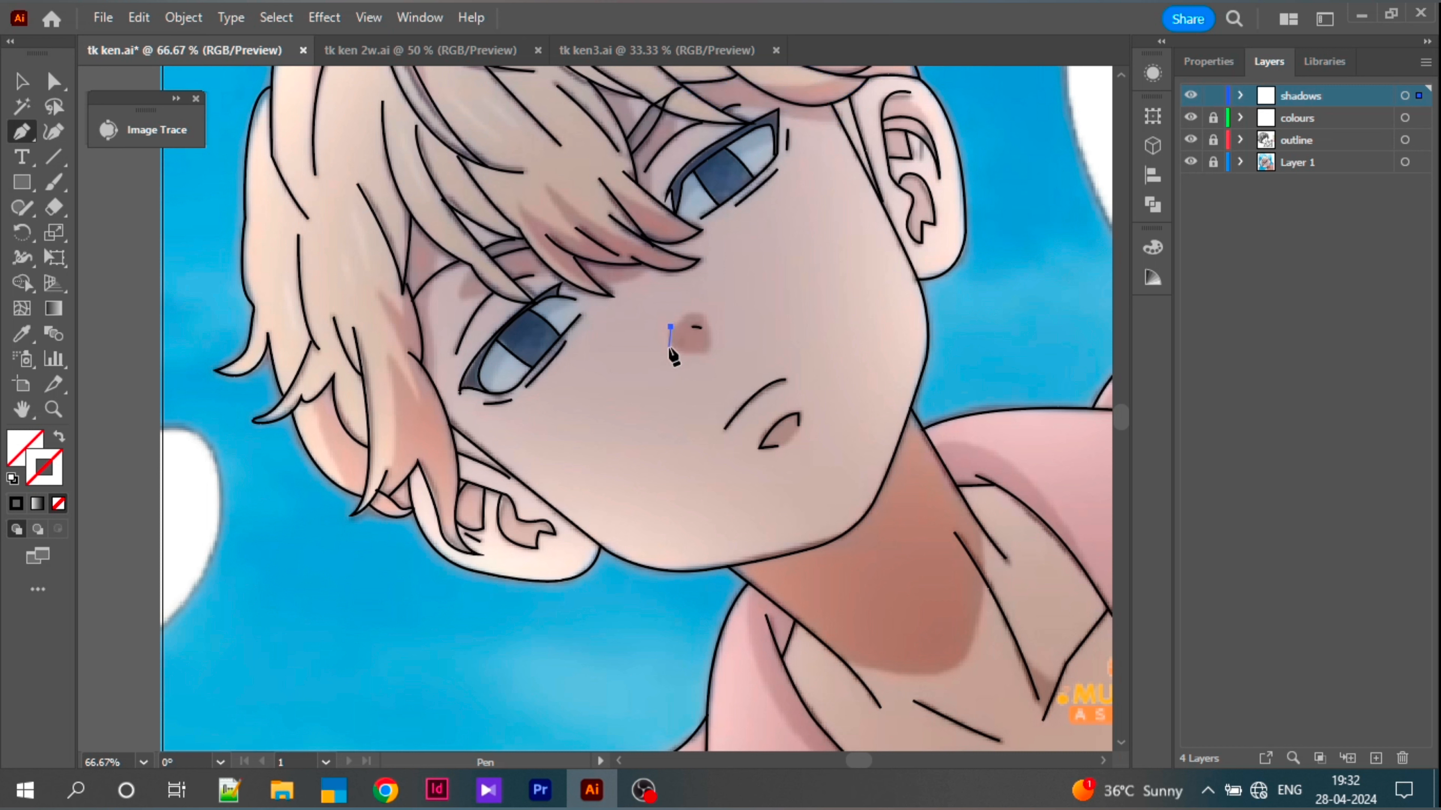
{"action": "left_click_drag", "start_coordinate": [710, 336], "coordinate": [705, 315]}
{"action": "left_click", "coordinate": [692, 315]}
{"action": "left_click", "coordinate": [670, 328]}
Step: Draw a closed shadow shape over the small darker area beneath the mouth line
{"action": "left_click", "coordinate": [781, 447]}
{"action": "left_click_drag", "start_coordinate": [801, 428], "coordinate": [800, 417]}
{"action": "left_click", "coordinate": [801, 416]}
{"action": "left_click", "coordinate": [781, 446]}
Step: Draw a closed four-sided shadow shape in the lower ear's inner fold next to the hair
{"action": "left_click", "coordinate": [467, 482]}
{"action": "left_click", "coordinate": [454, 520]}
{"action": "left_click", "coordinate": [483, 529]}
{"action": "left_click", "coordinate": [486, 488]}
{"action": "left_click", "coordinate": [467, 482]}
Step: Draw a closed shadow shape around the notched hollow in the centre of the lower ear and finish the path
{"action": "left_click", "coordinate": [517, 519]}
{"action": "left_click", "coordinate": [514, 494]}
{"action": "left_click", "coordinate": [502, 494]}
{"action": "left_click_drag", "start_coordinate": [514, 544], "coordinate": [540, 552]}
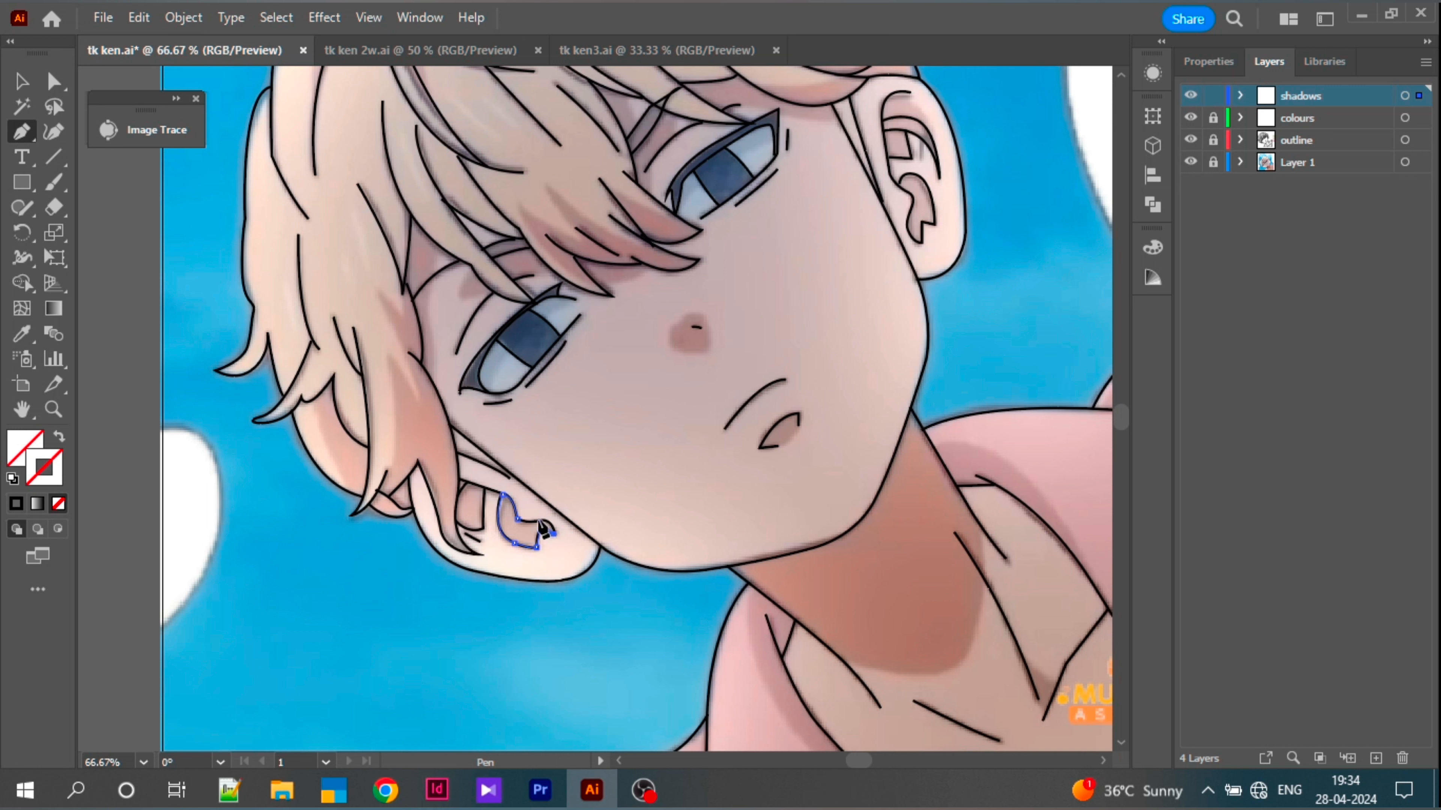
{"action": "left_click", "coordinate": [540, 521]}
{"action": "left_click", "coordinate": [518, 520]}
{"action": "left_click", "coordinate": [933, 126], "text": "ctrl"}
Step: Draw a closed curved shadow shape in the top inner fold of the upper ear
{"action": "left_click", "coordinate": [883, 119]}
{"action": "left_click", "coordinate": [884, 159]}
{"action": "left_click_drag", "start_coordinate": [913, 128], "coordinate": [885, 92]}
{"action": "left_click", "coordinate": [883, 120]}
Step: Draw the shadow shape around the notched hollow in the lower part of the upper ear
{"action": "left_click", "coordinate": [899, 186]}
{"action": "left_click_drag", "start_coordinate": [924, 180], "coordinate": [942, 196]}
{"action": "left_click", "coordinate": [934, 224]}
{"action": "left_click", "coordinate": [923, 224]}
{"action": "left_click", "coordinate": [922, 242]}
{"action": "left_click", "coordinate": [905, 222]}
Step: Start the neck shadow shape by tracing the jawline from the lower collar to the upper collar
{"action": "left_click_drag", "start_coordinate": [833, 543], "coordinate": [642, 351]}
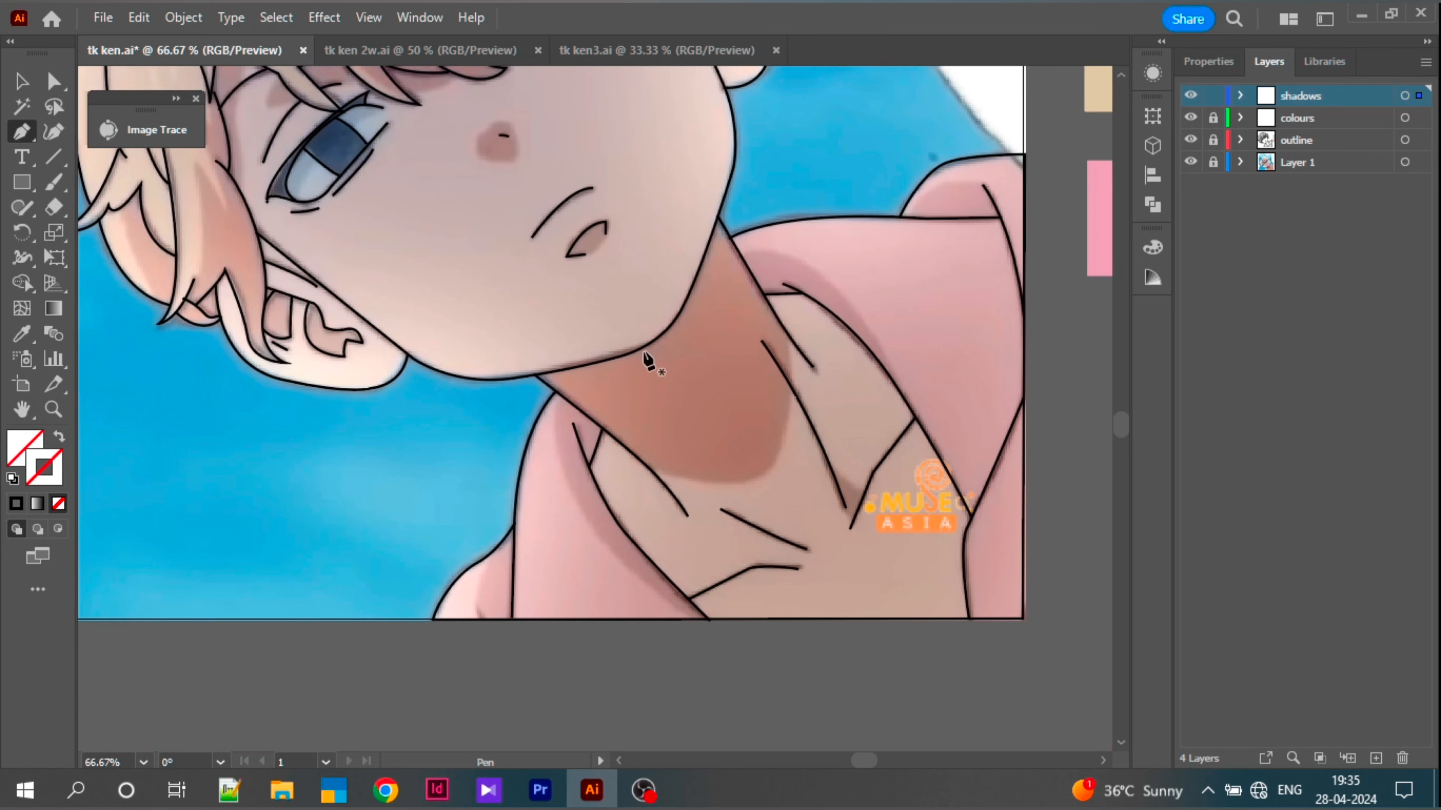
{"action": "key", "text": "l"}
{"action": "key", "text": "p"}
{"action": "left_click", "coordinate": [535, 377]}
{"action": "left_click", "coordinate": [630, 356]}
{"action": "left_click", "coordinate": [688, 298]}
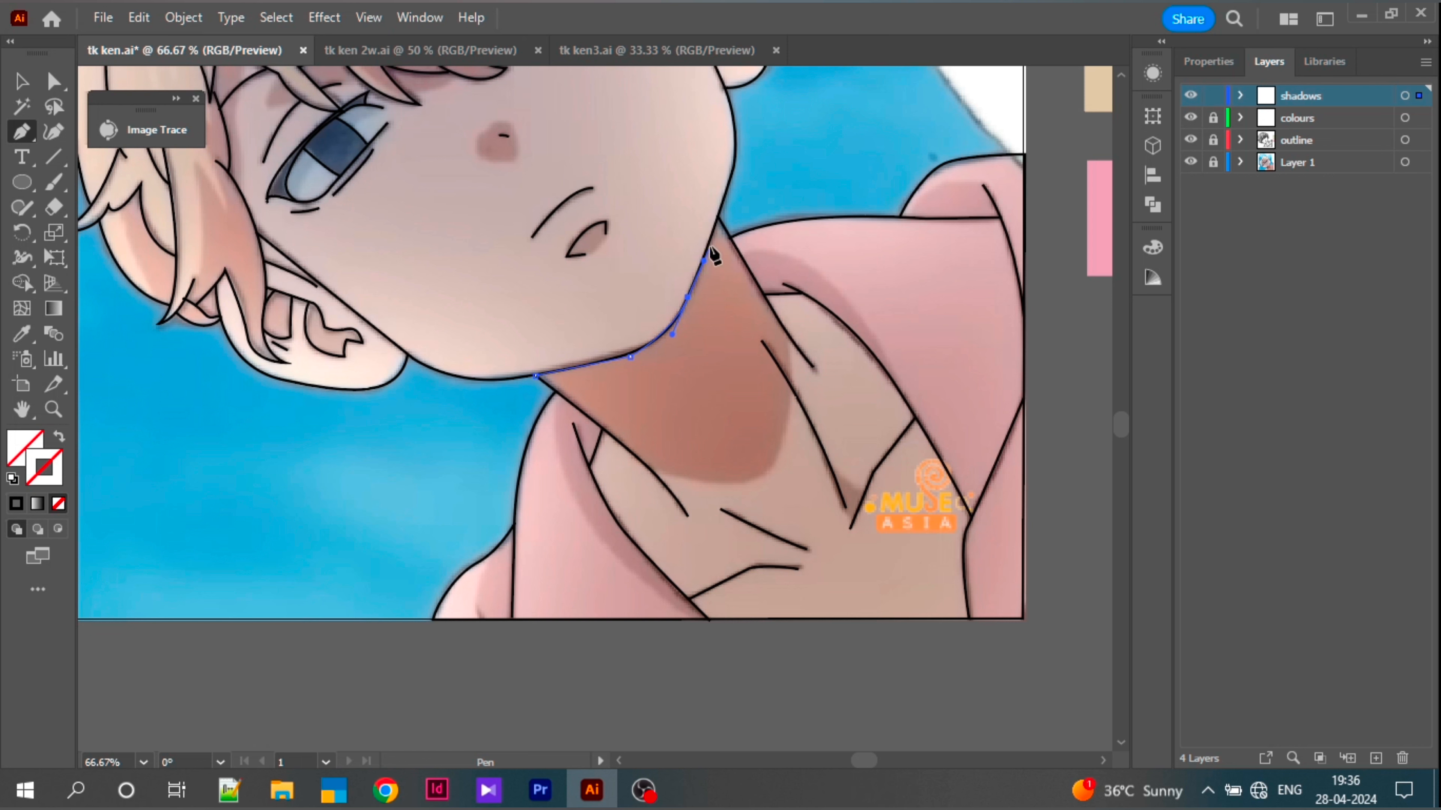
{"action": "left_click", "coordinate": [719, 219]}
Step: Continue the neck shadow down the collar edge, around its rounded lower boundary and back along the neck outline
{"action": "left_click", "coordinate": [789, 337]}
{"action": "left_click", "coordinate": [780, 454]}
{"action": "left_click", "coordinate": [731, 484]}
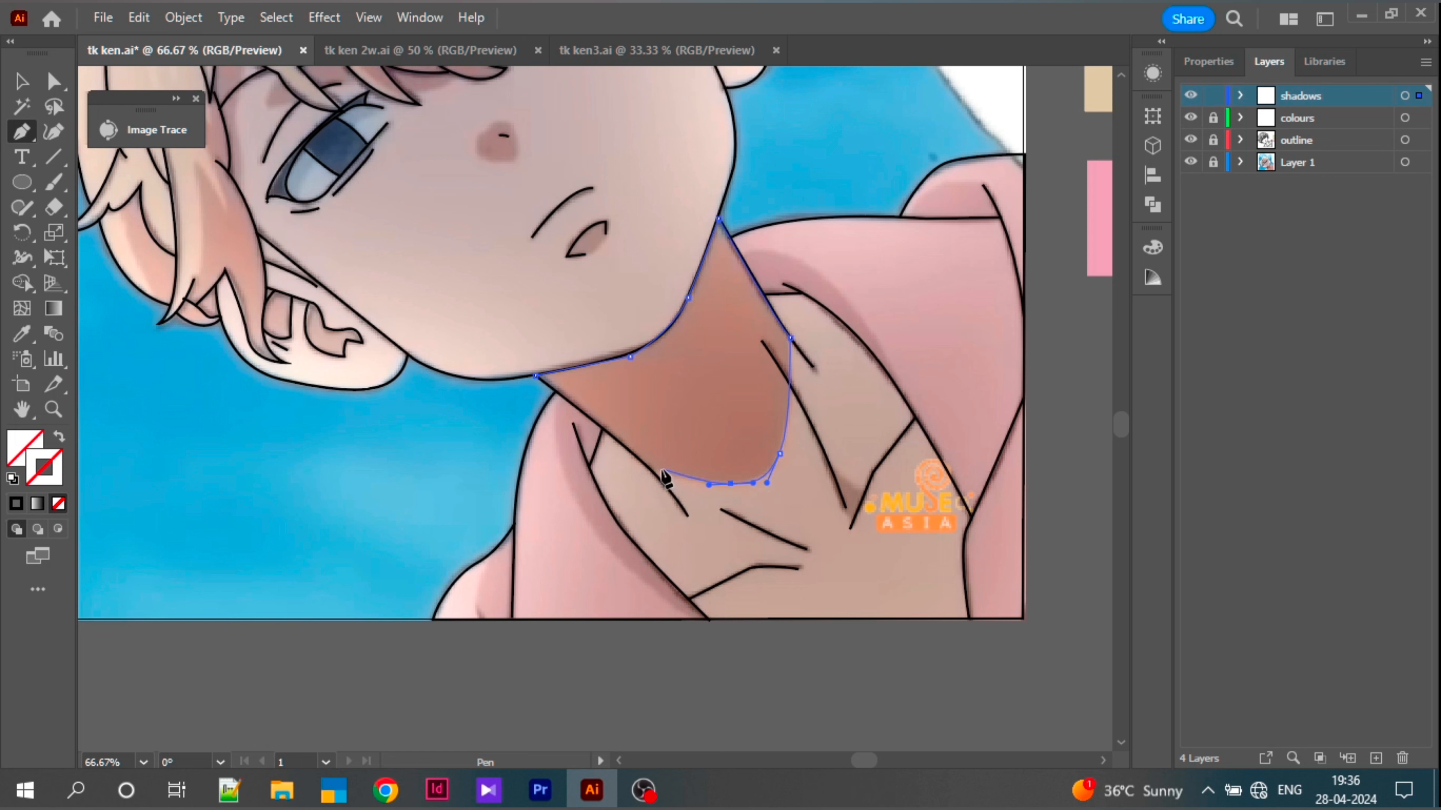
{"action": "left_click", "coordinate": [653, 471]}
{"action": "left_click", "coordinate": [593, 422]}
{"action": "left_click", "coordinate": [610, 464], "text": "ctrl"}
Step: Draw a closed shadow shape along the inner edge of the lower collar, from the neck to the artboard's bottom edge
{"action": "left_click", "coordinate": [555, 393]}
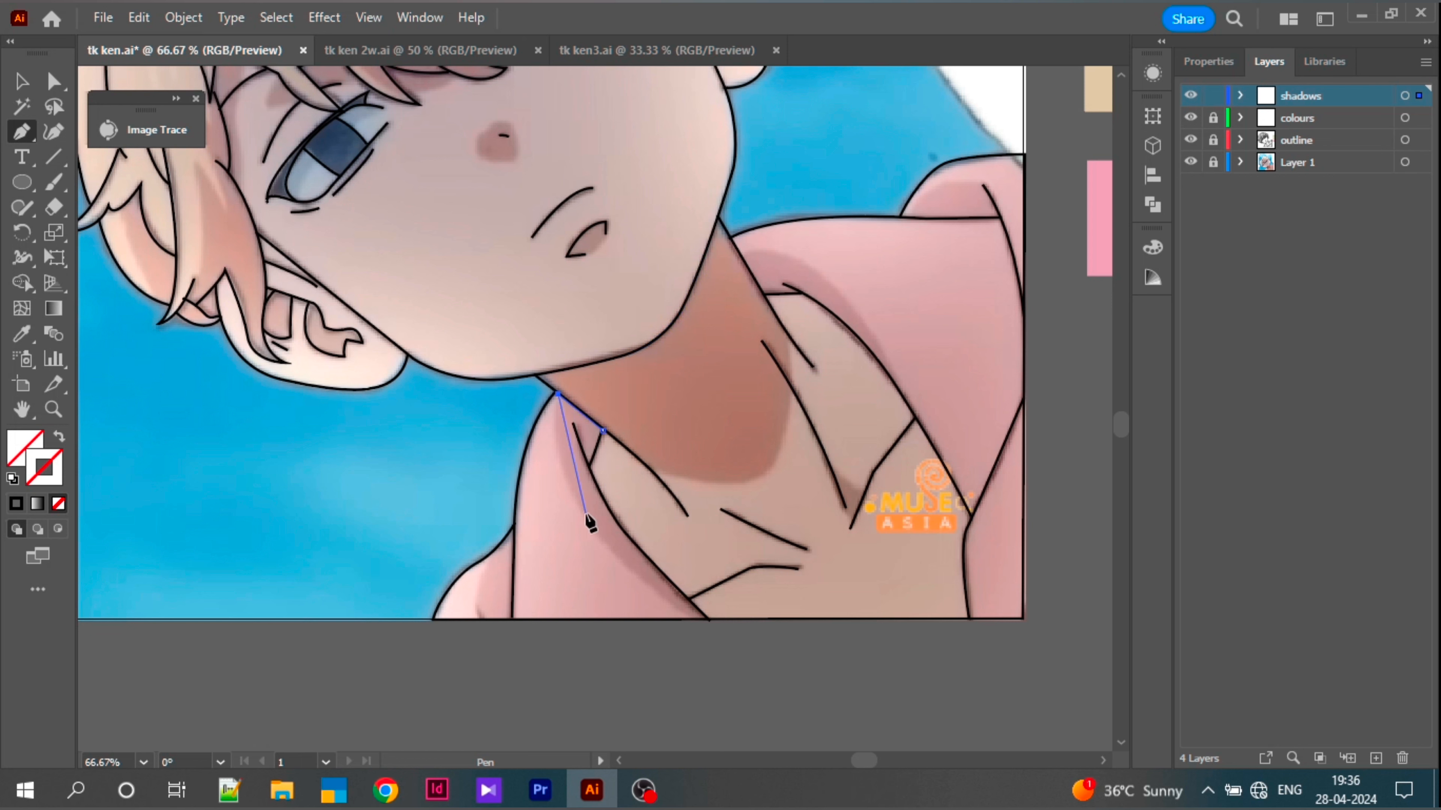
{"action": "left_click_drag", "start_coordinate": [618, 546], "coordinate": [693, 620]}
{"action": "left_click", "coordinate": [708, 619]}
{"action": "left_click_drag", "start_coordinate": [588, 467], "coordinate": [574, 427]}
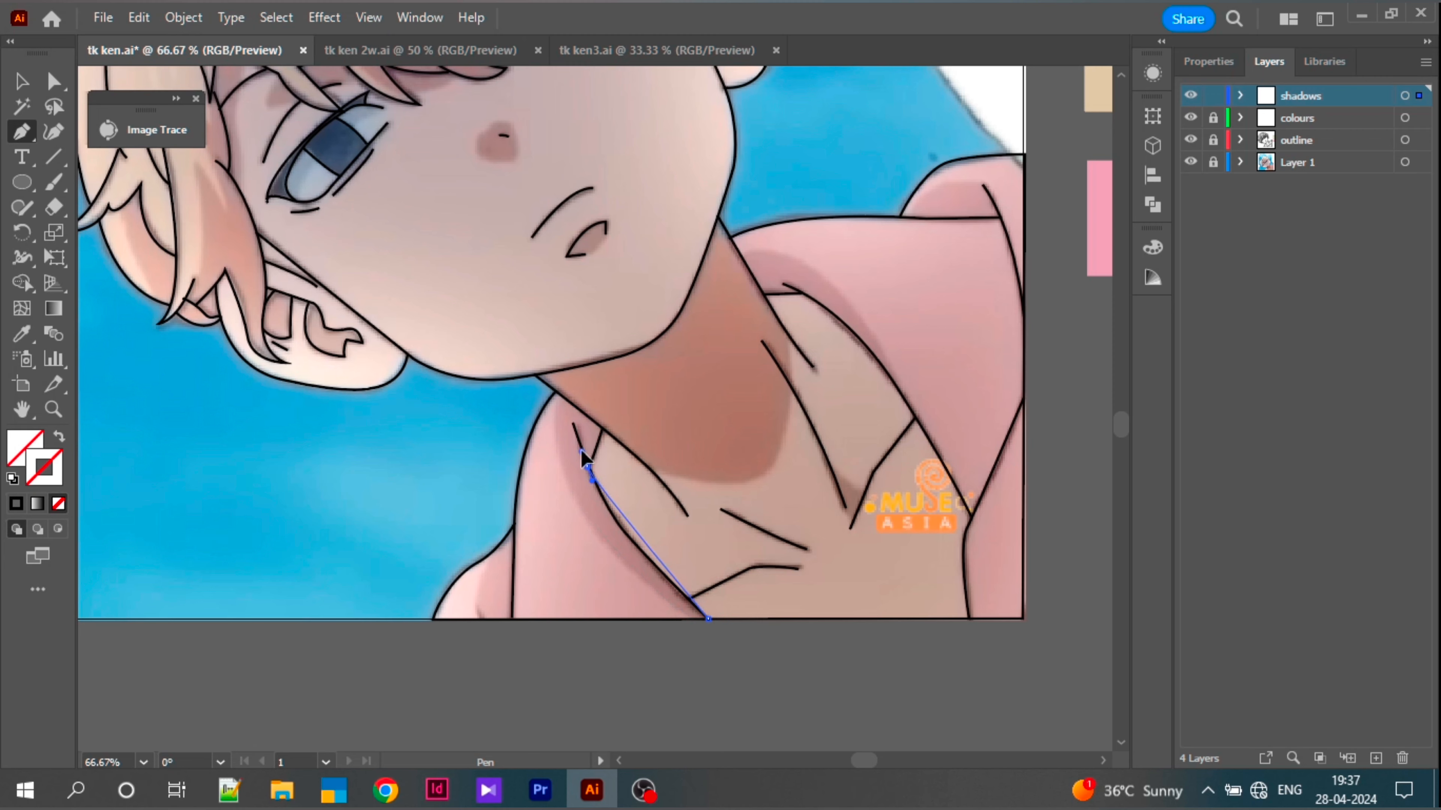
{"action": "left_click", "coordinate": [602, 430]}
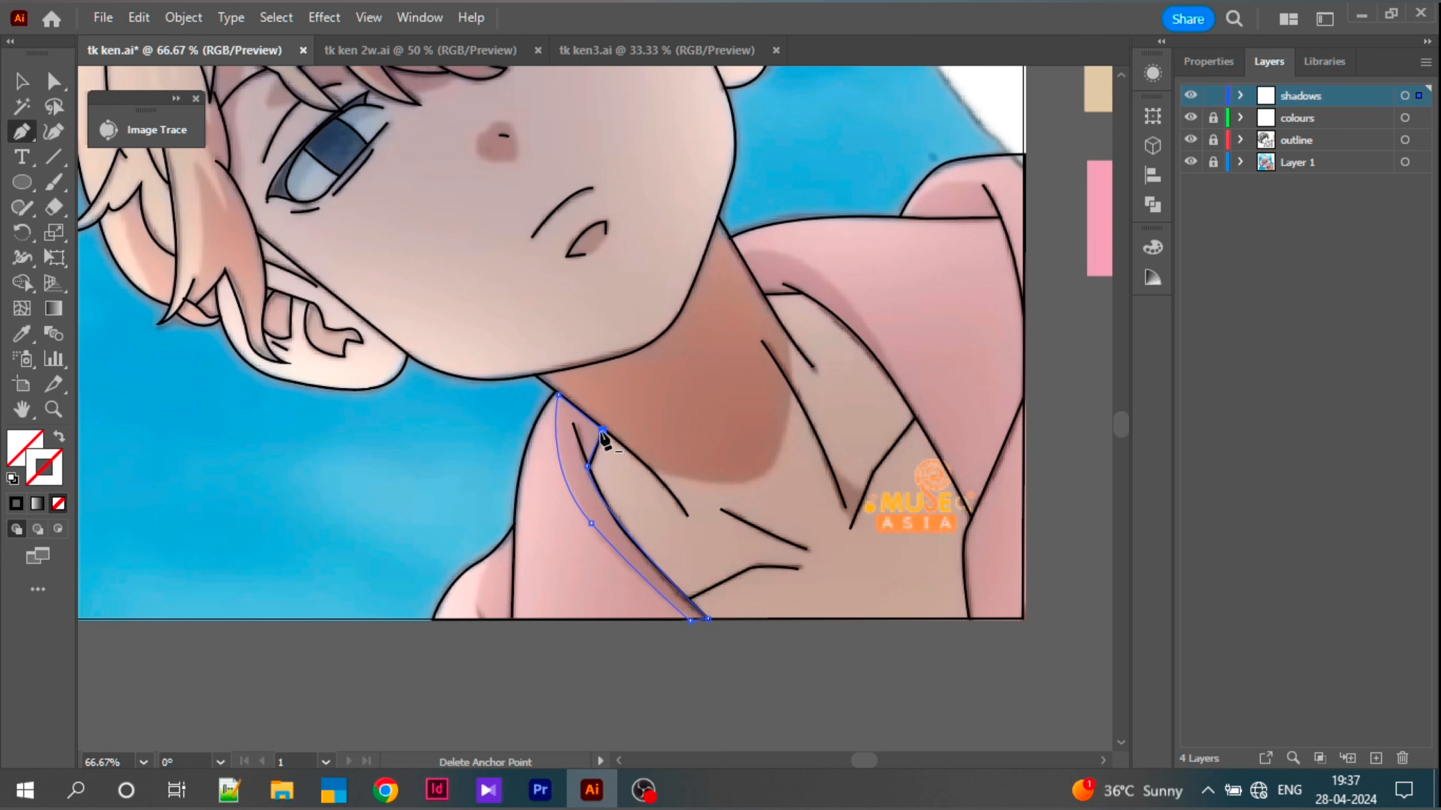
Step: Draw a closed narrow shadow shape beside the vertical seam on the lower shoulder of the shirt
{"action": "left_click", "coordinate": [516, 527]}
{"action": "left_click", "coordinate": [513, 617]}
{"action": "left_click", "coordinate": [480, 617]}
{"action": "left_click_drag", "start_coordinate": [484, 563], "coordinate": [491, 546]}
{"action": "left_click", "coordinate": [515, 527]}
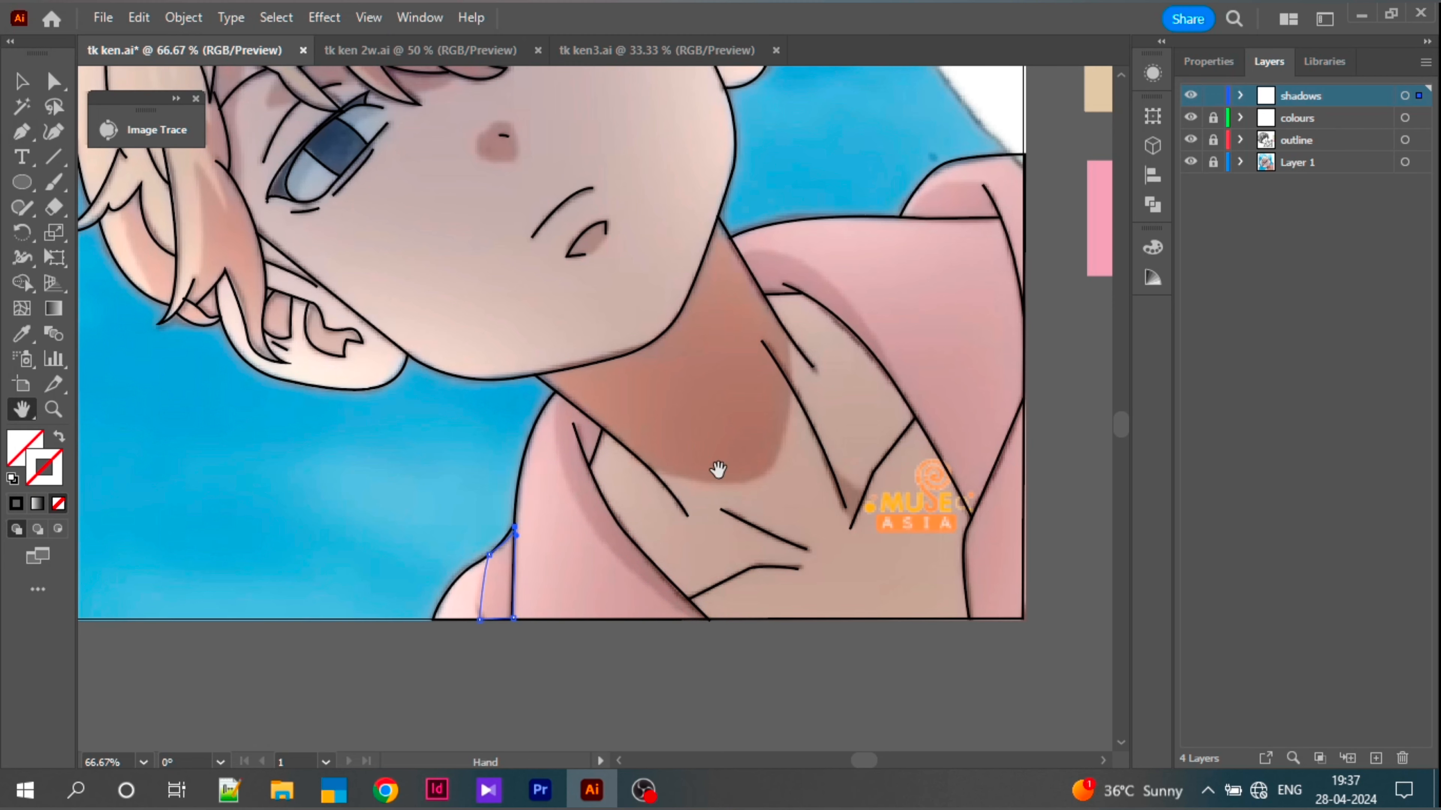
Step: Draw a small triangular shadow shape where the neck line meets the collarbone line
{"action": "left_click_drag", "start_coordinate": [717, 472], "coordinate": [511, 523]}
{"action": "left_click", "coordinate": [624, 514]}
{"action": "left_click_drag", "start_coordinate": [647, 571], "coordinate": [656, 576]}
{"action": "left_click", "coordinate": [648, 571]}
{"action": "left_click_drag", "start_coordinate": [624, 514], "coordinate": [604, 490]}
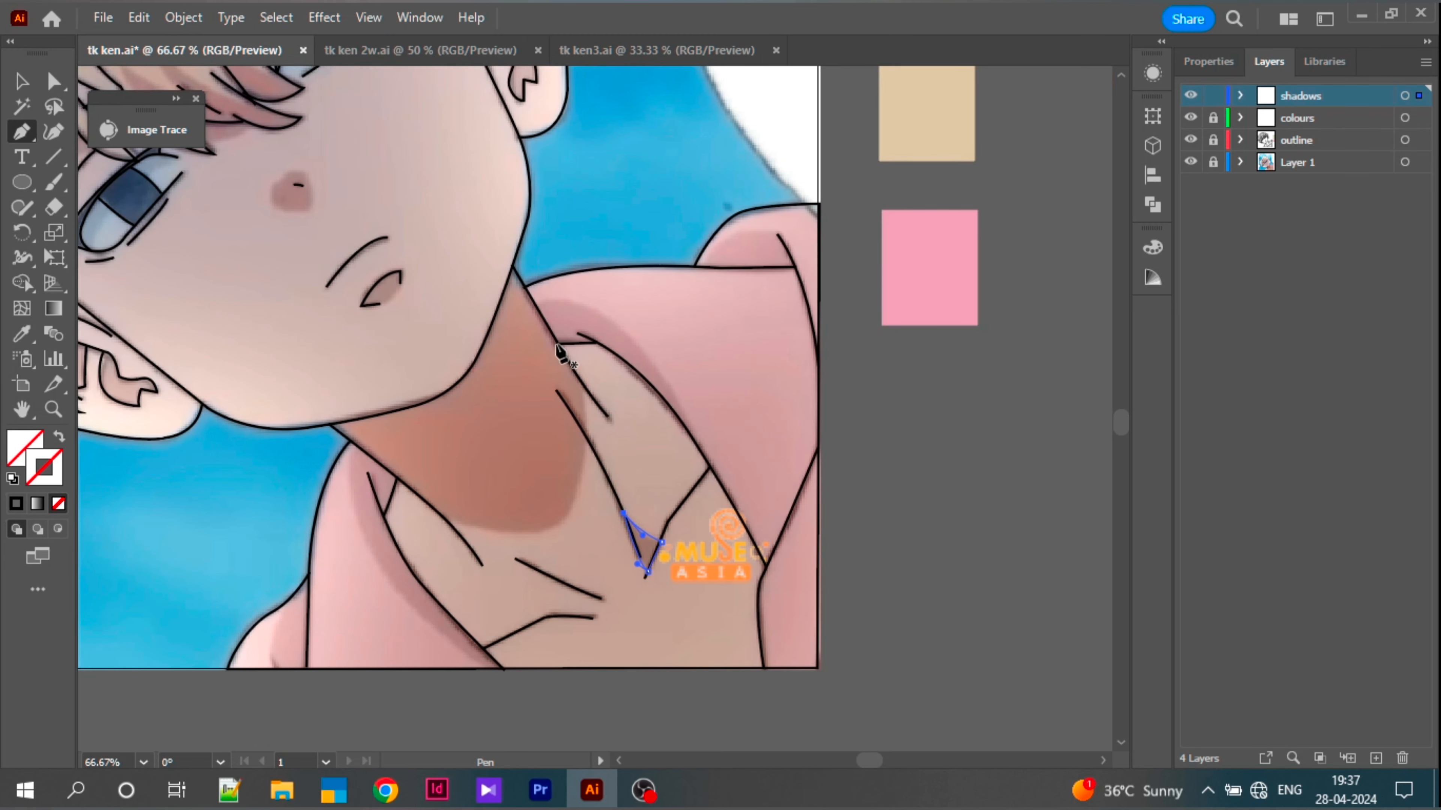
Step: Start a shadow shape on the upper collar from the neck edge down its inner curve, redoing the lower curve point
{"action": "left_click", "coordinate": [557, 344]}
{"action": "left_click", "coordinate": [595, 344]}
{"action": "left_click_drag", "start_coordinate": [688, 431], "coordinate": [727, 494]}
{"action": "left_click", "coordinate": [688, 433]}
{"action": "key", "text": "ctrl+z"}
{"action": "key", "text": "ctrl+z"}
{"action": "left_click", "coordinate": [694, 440]}
Step: Curve the upper collar's shadow back up to the neck edge, undoing the first attempt, and close the shape
{"action": "left_click_drag", "start_coordinate": [626, 334], "coordinate": [486, 325]}
{"action": "left_click", "coordinate": [627, 334]}
{"action": "key", "text": "ctrl+z"}
{"action": "key", "text": "ctrl+z"}
{"action": "left_click", "coordinate": [626, 335]}
{"action": "left_click", "coordinate": [533, 305]}
{"action": "left_click", "coordinate": [558, 344]}
{"action": "left_click", "coordinate": [825, 197], "text": "ctrl"}
Step: Draw a closed curved shadow shape on the raised far shoulder fold of the shirt
{"action": "left_click", "coordinate": [703, 266]}
{"action": "left_click_drag", "start_coordinate": [745, 232], "coordinate": [762, 234]}
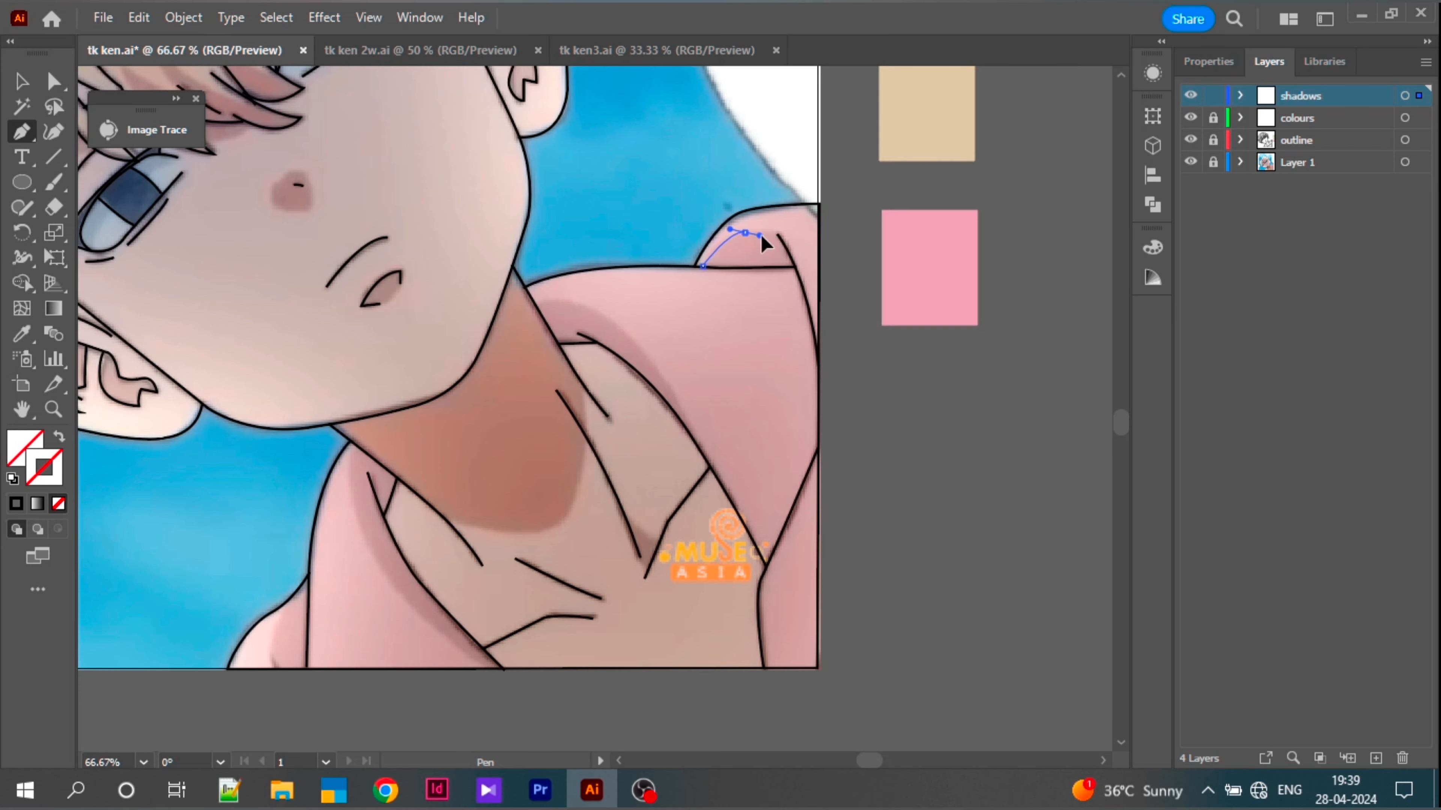
{"action": "left_click", "coordinate": [783, 232]}
{"action": "left_click", "coordinate": [795, 268]}
{"action": "left_click", "coordinate": [703, 266]}
Step: Redraw the triangular shadow at the junction of the neck and collarbone lines as a closed shape
{"action": "left_click", "coordinate": [648, 562]}
{"action": "left_click", "coordinate": [660, 539]}
{"action": "left_click", "coordinate": [620, 510]}
{"action": "left_click", "coordinate": [646, 564]}
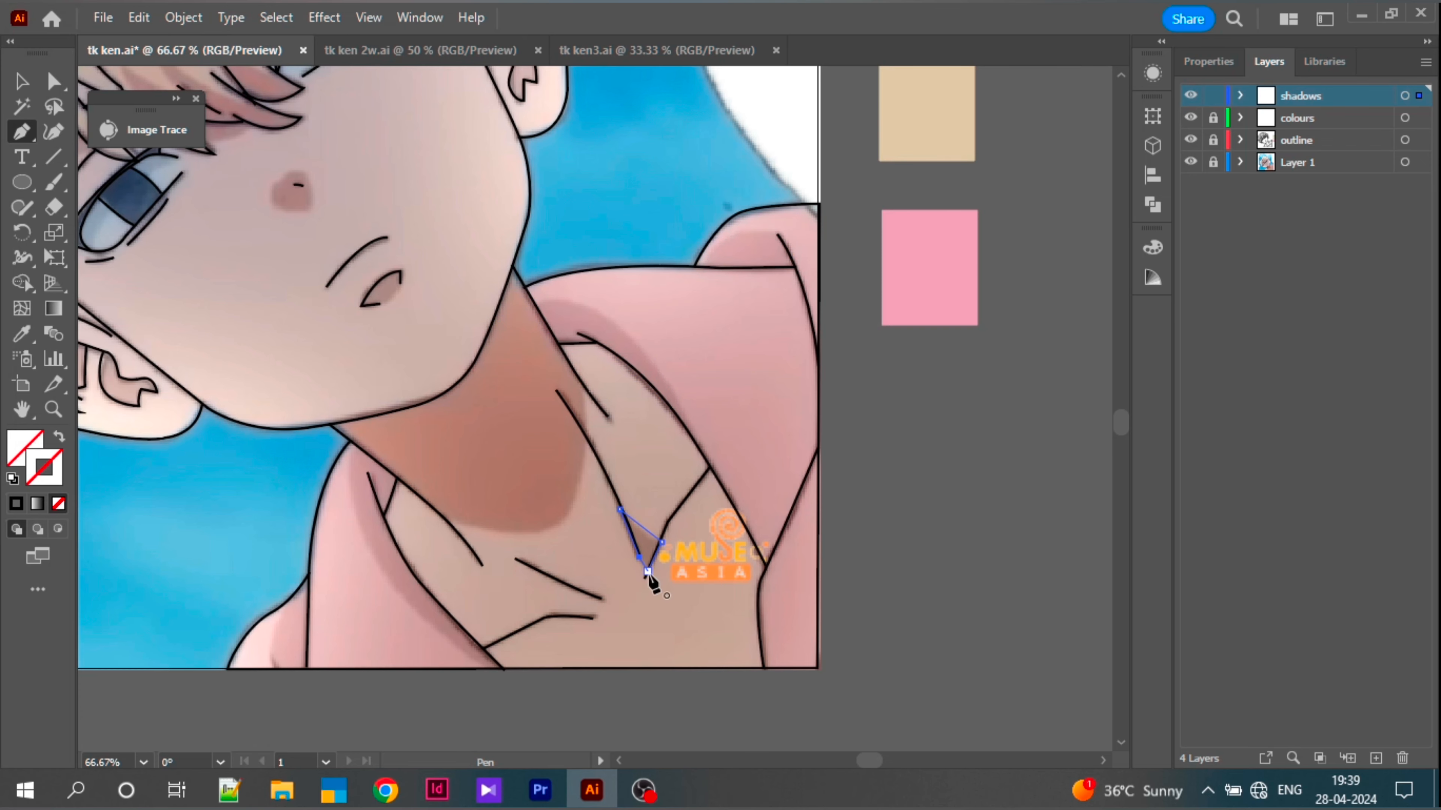
Step: Unlock all locked objects in the artwork
{"action": "key", "text": "space"}
{"action": "left_click_drag", "start_coordinate": [657, 408], "coordinate": [936, 744]}
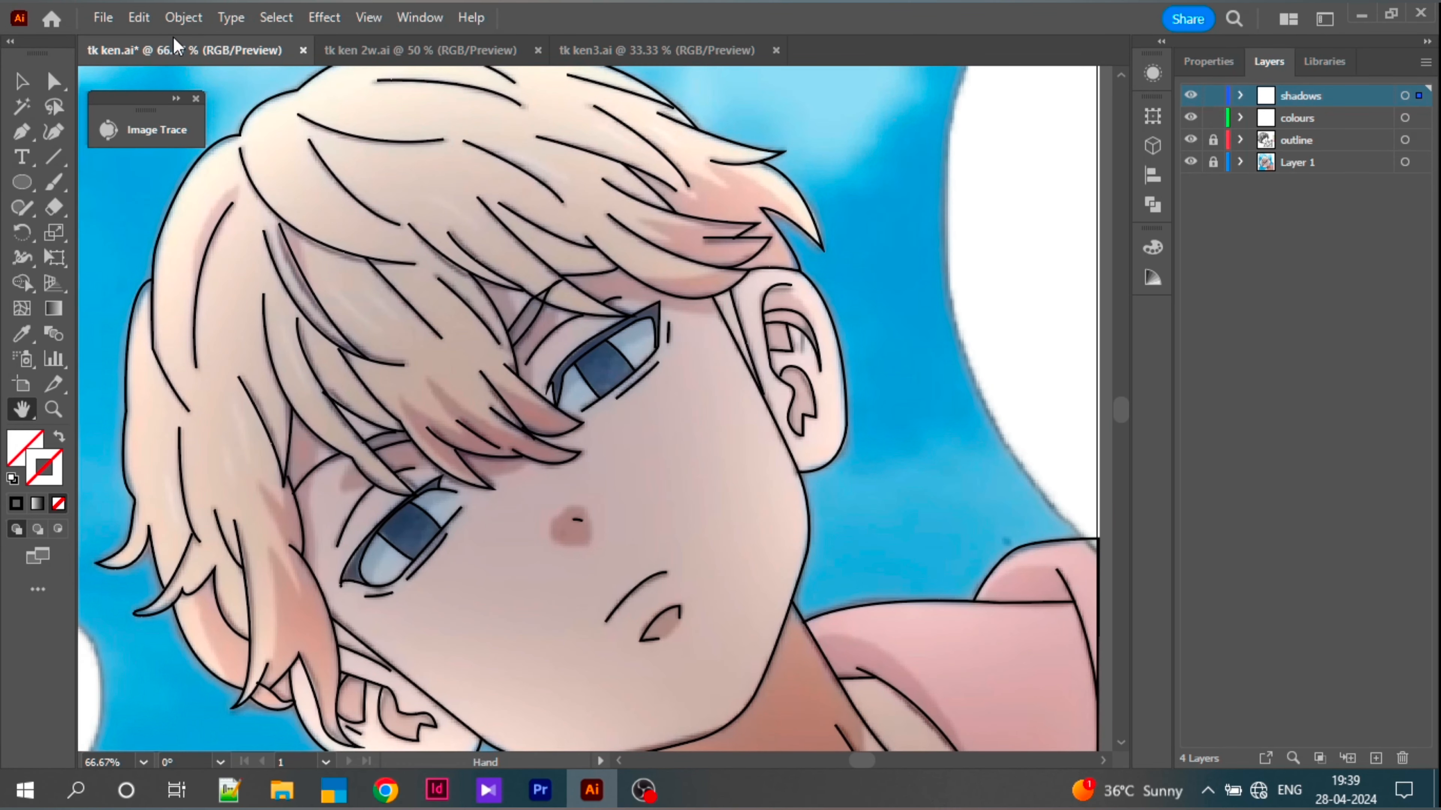
{"action": "left_click", "coordinate": [183, 17]}
{"action": "left_click", "coordinate": [286, 205]}
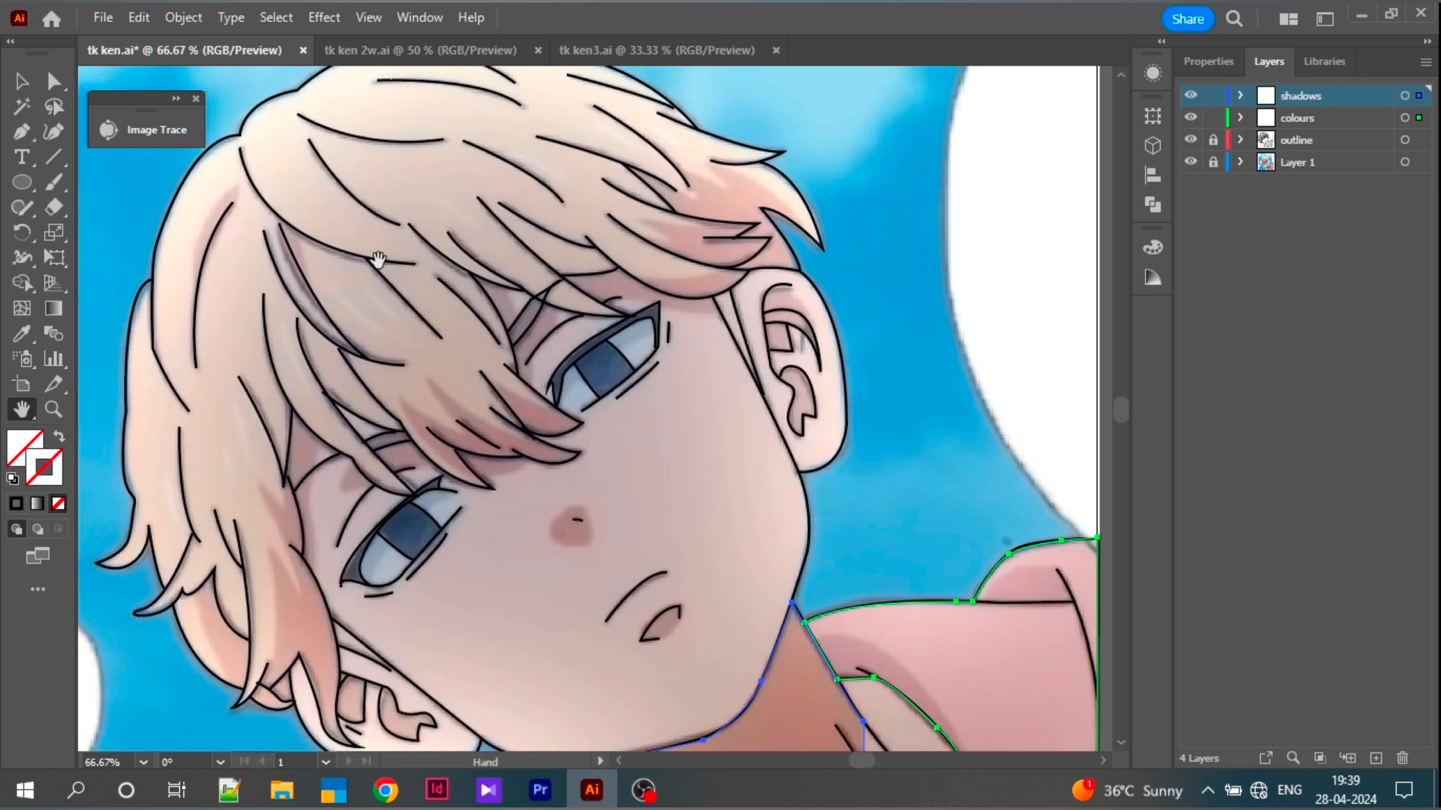
{"action": "left_click", "coordinate": [22, 81]}
{"action": "double_click", "coordinate": [36, 457]}
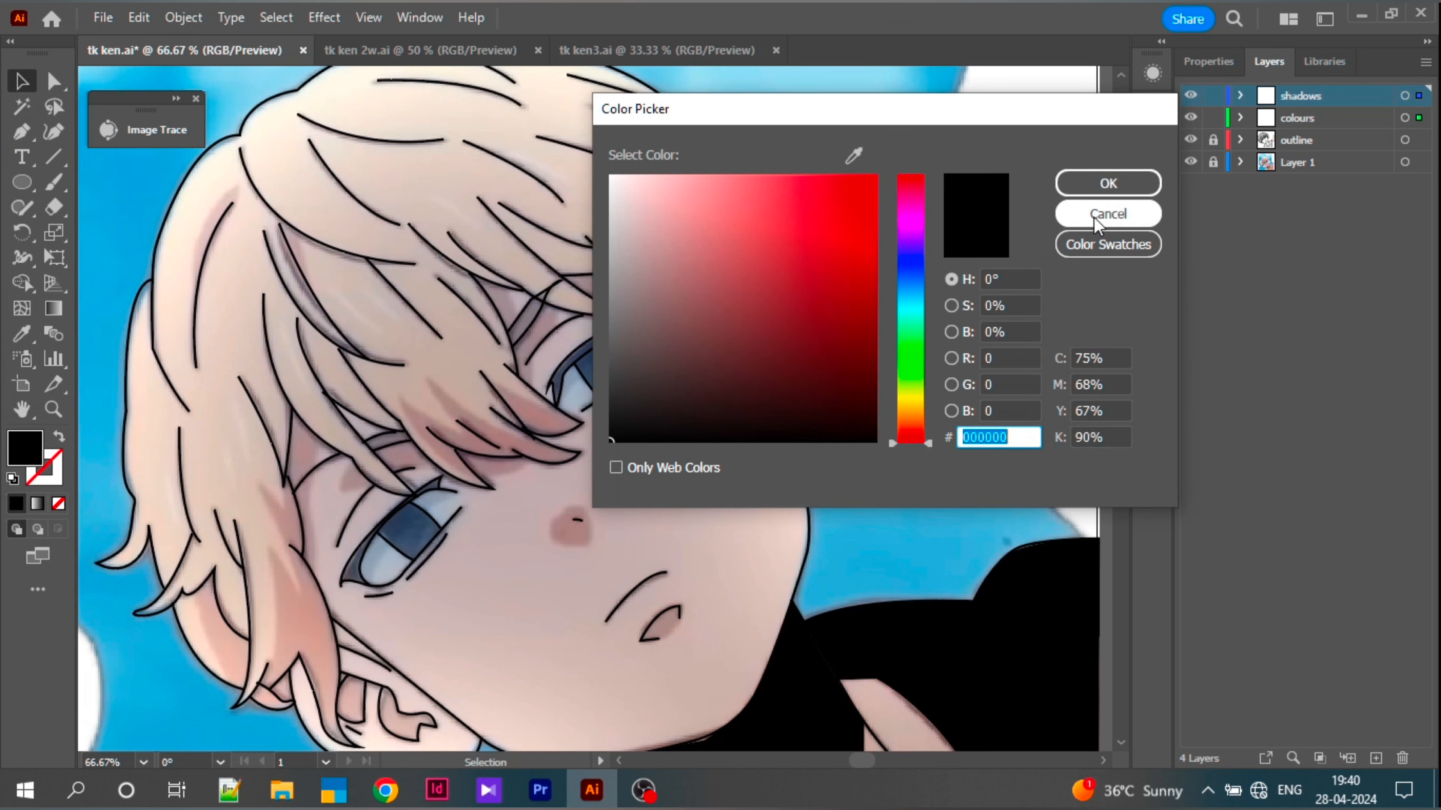
{"action": "left_click", "coordinate": [1110, 212]}
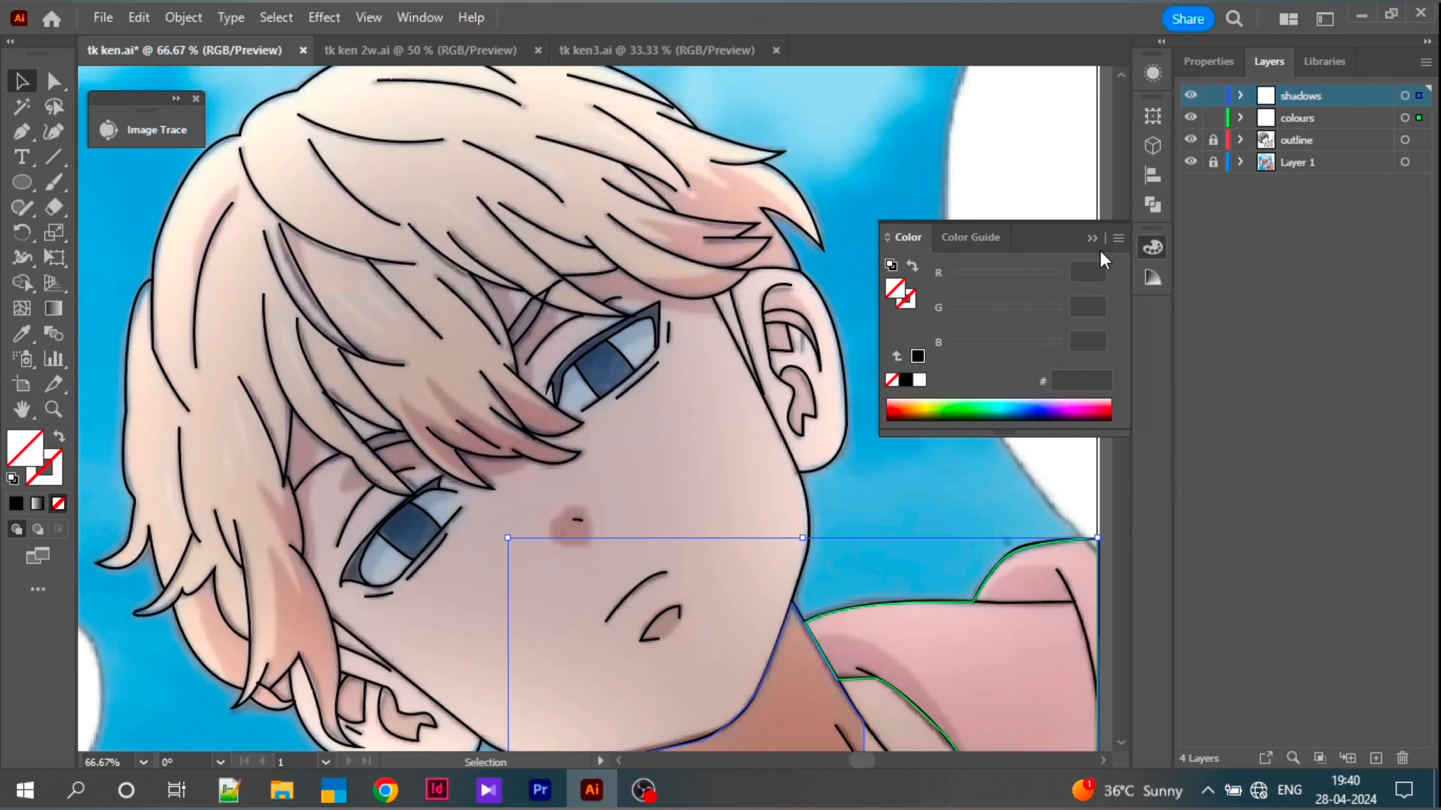
{"action": "left_click", "coordinate": [1092, 239]}
Step: Lock the shadow shapes so that the colour shapes beneath can be selected
{"action": "key", "text": "ctrl+minus"}
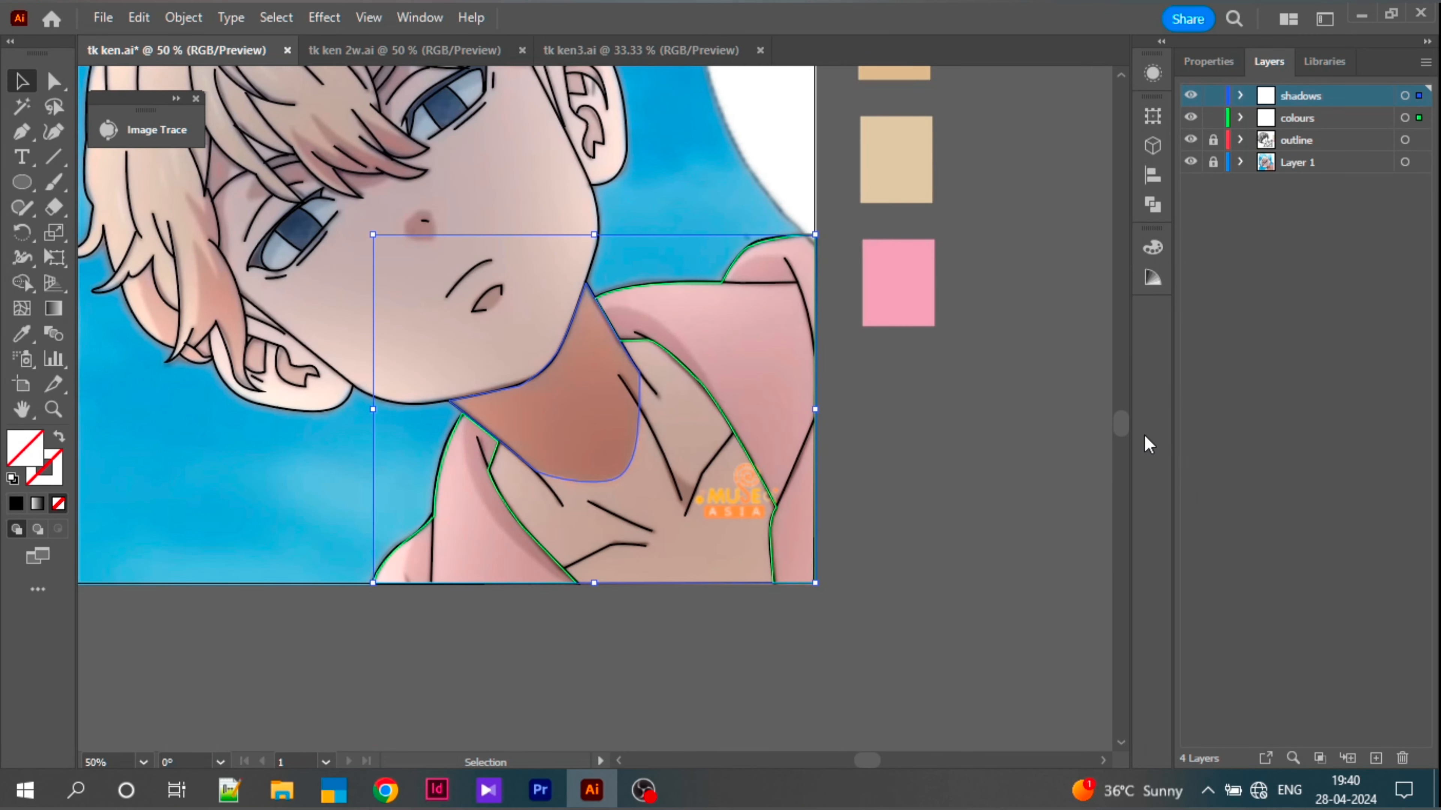
{"action": "mouse_move", "coordinate": [1115, 417]}
{"action": "left_mouse_down"}
{"action": "mouse_move", "coordinate": [1113, 380]}
{"action": "mouse_move", "coordinate": [1113, 404]}
{"action": "left_mouse_up"}
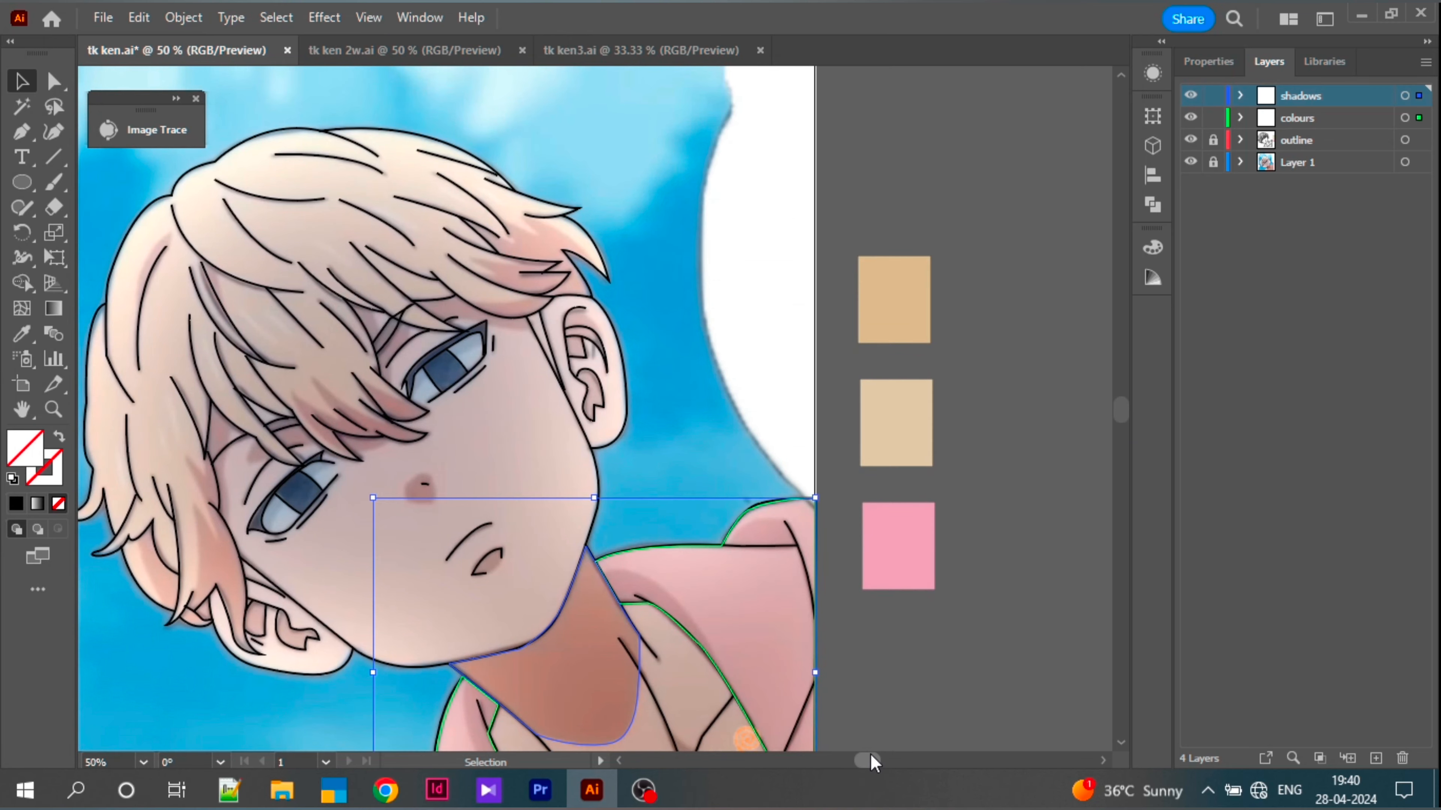
{"action": "mouse_move", "coordinate": [871, 759]}
{"action": "left_mouse_down"}
{"action": "mouse_move", "coordinate": [847, 759]}
{"action": "mouse_move", "coordinate": [863, 761]}
{"action": "left_mouse_up"}
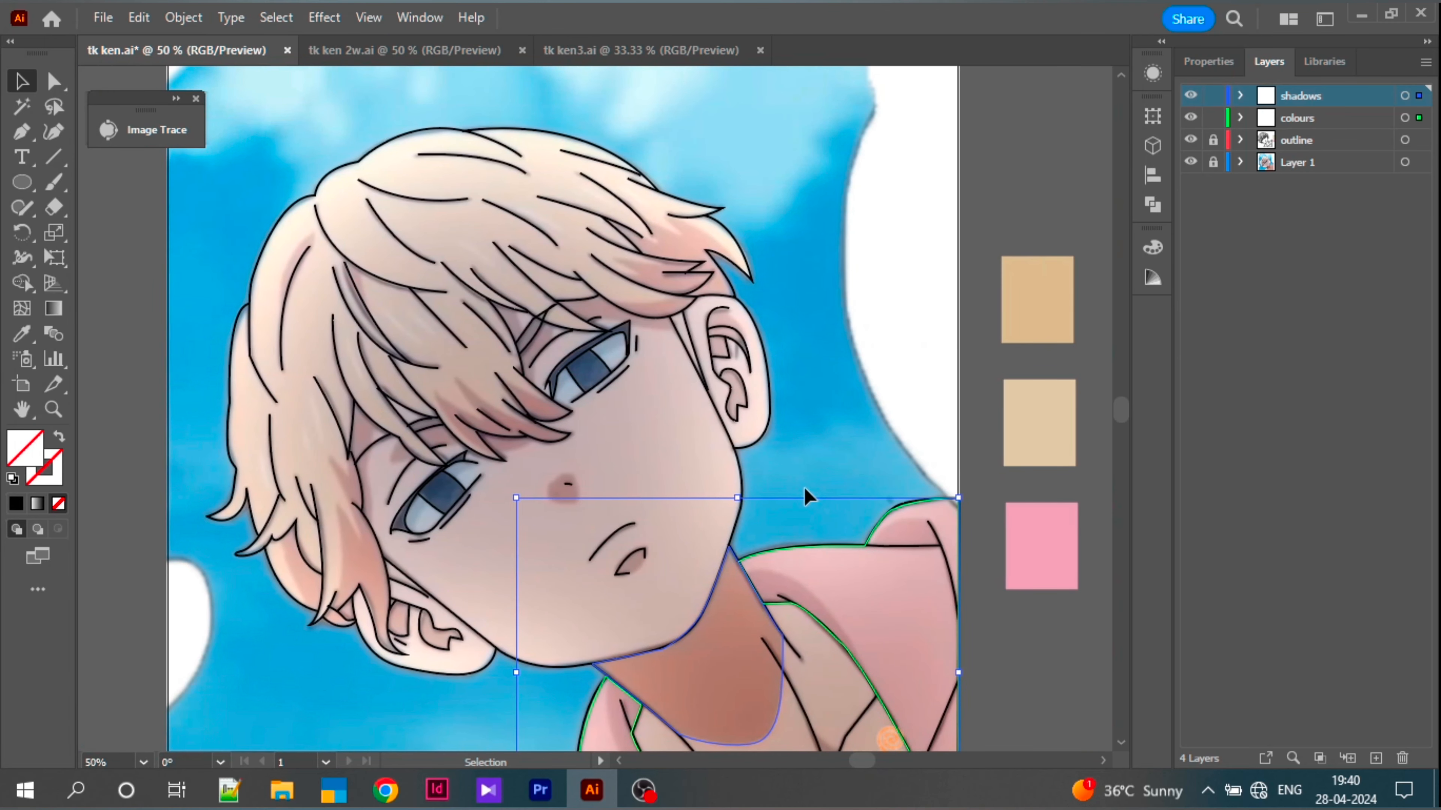
{"action": "key", "text": "ctrl+2"}
Step: Fill the hair shape with the darker tan sampled from the topmost colour swatch beside the artboard
{"action": "left_click", "coordinate": [663, 236]}
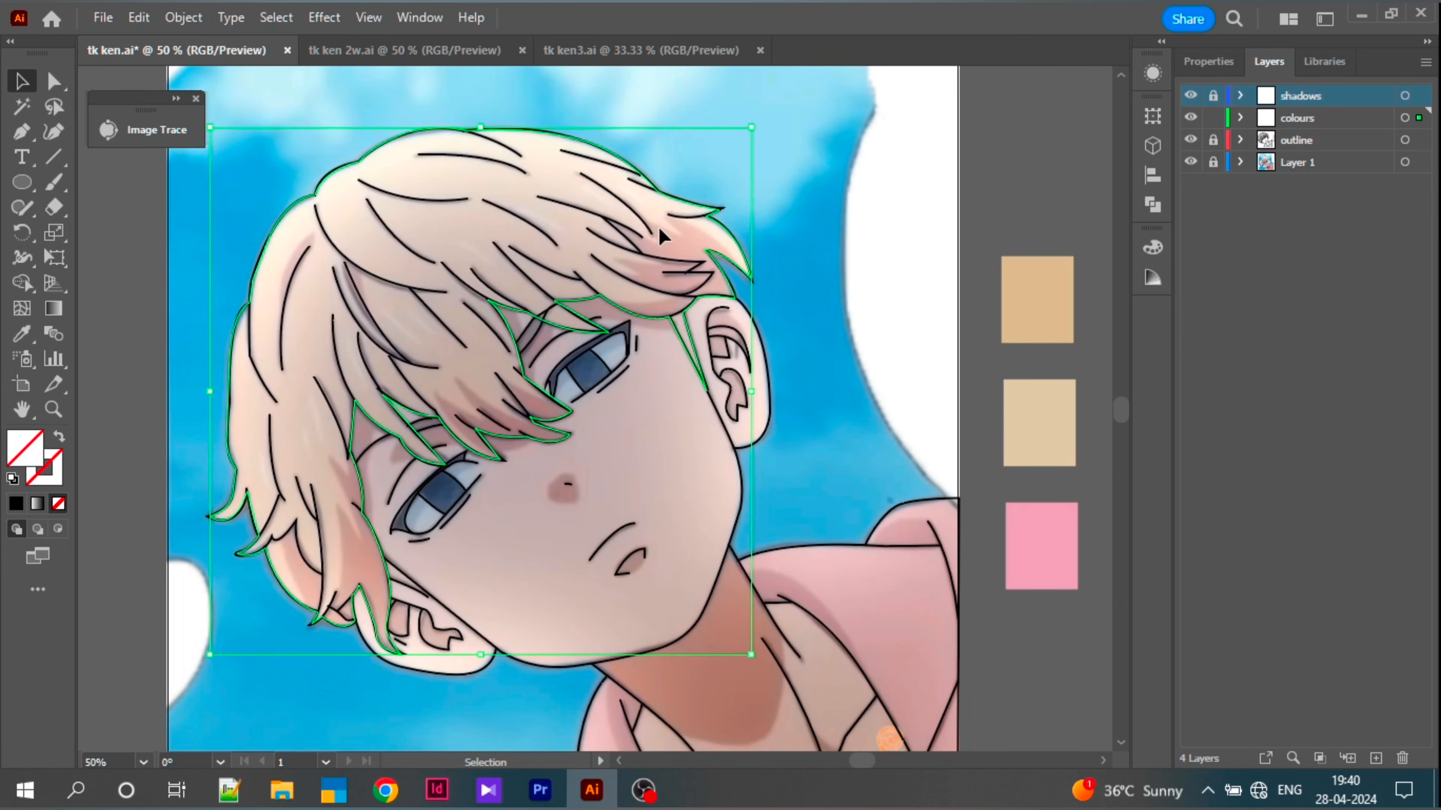
{"action": "left_click", "coordinate": [22, 333]}
{"action": "left_click", "coordinate": [1013, 294]}
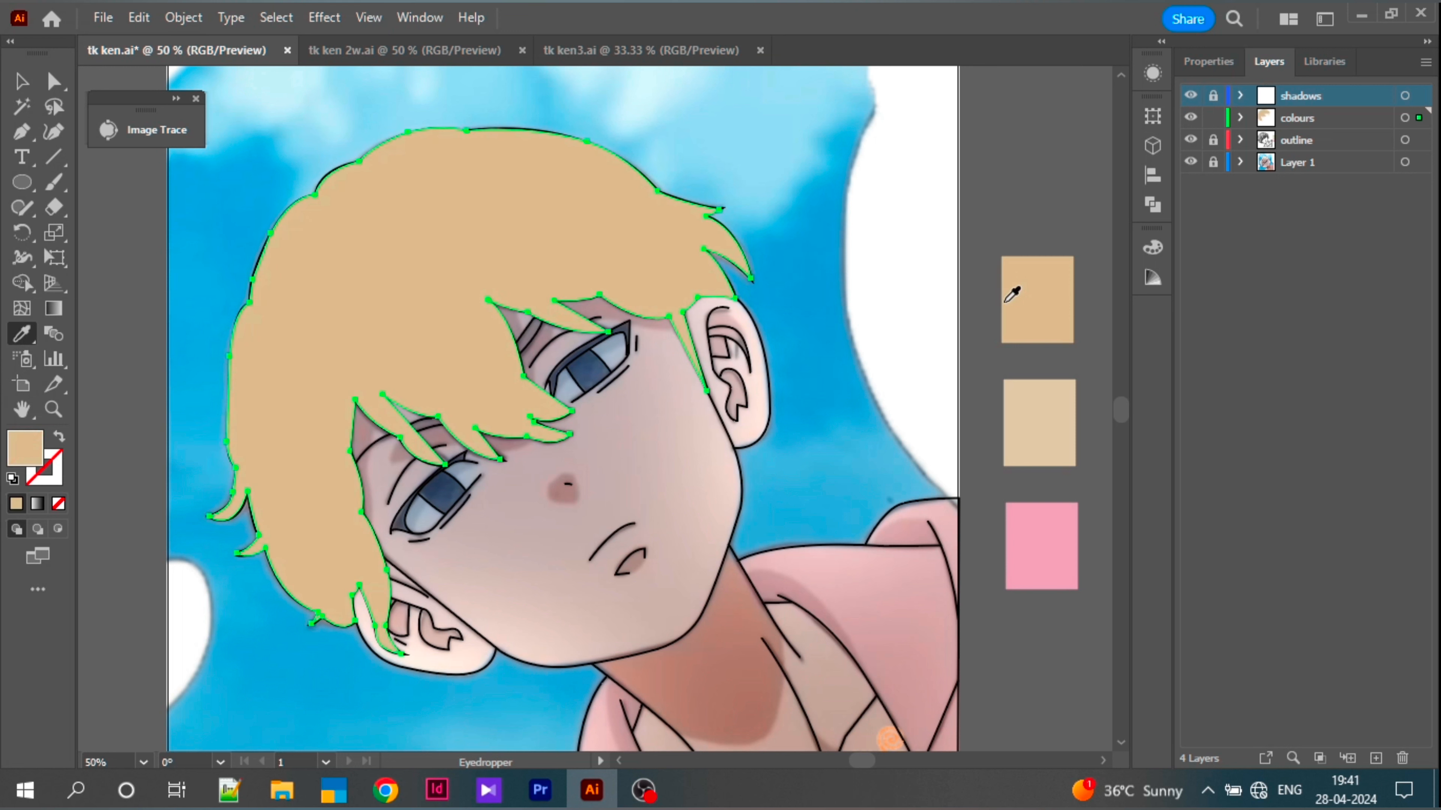
Step: Fill the face, ears and neck skin shape with the light tan sampled from the middle colour swatch
{"action": "key", "text": "v"}
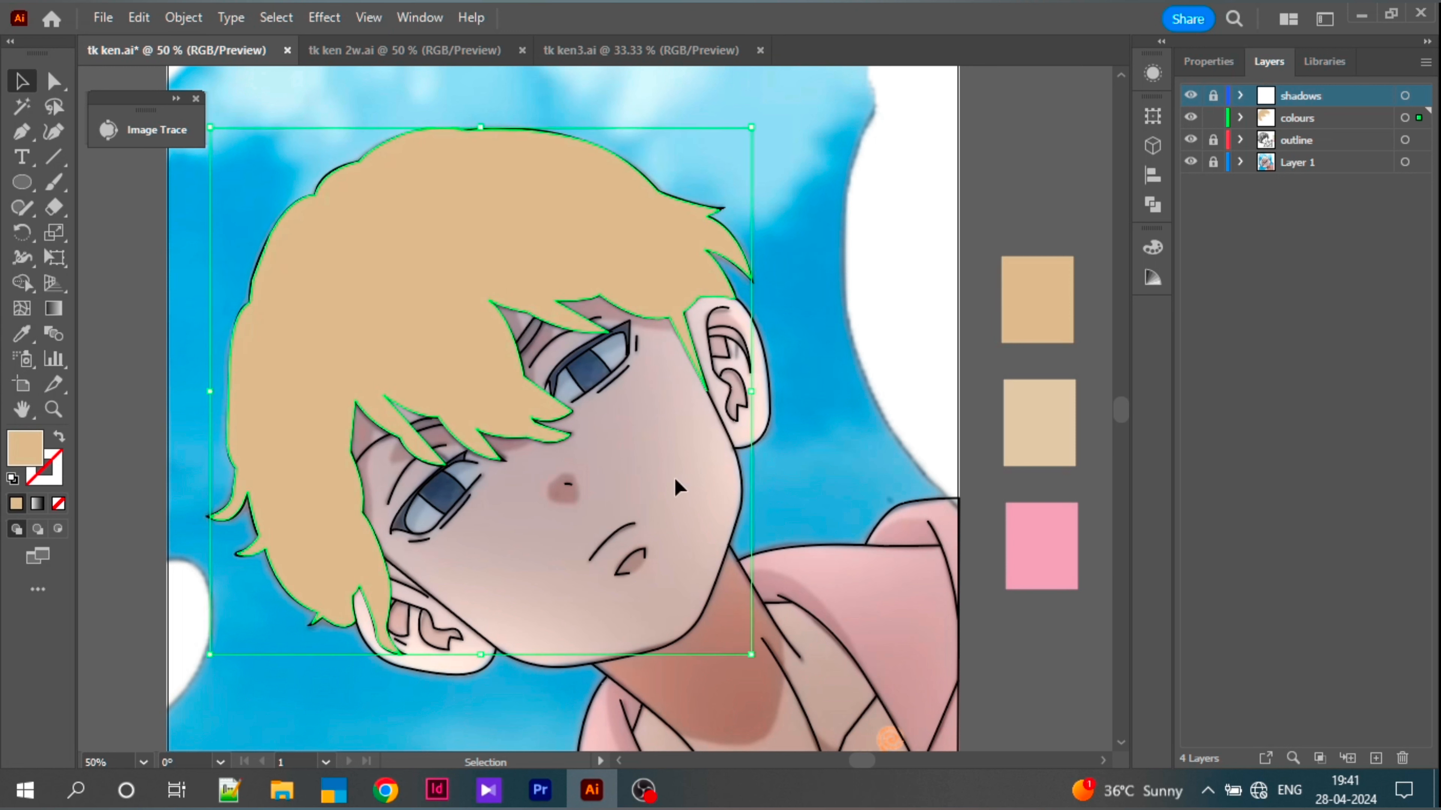
{"action": "left_click_drag", "start_coordinate": [673, 475], "coordinate": [799, 519]}
{"action": "left_click", "coordinate": [803, 545], "text": "shift"}
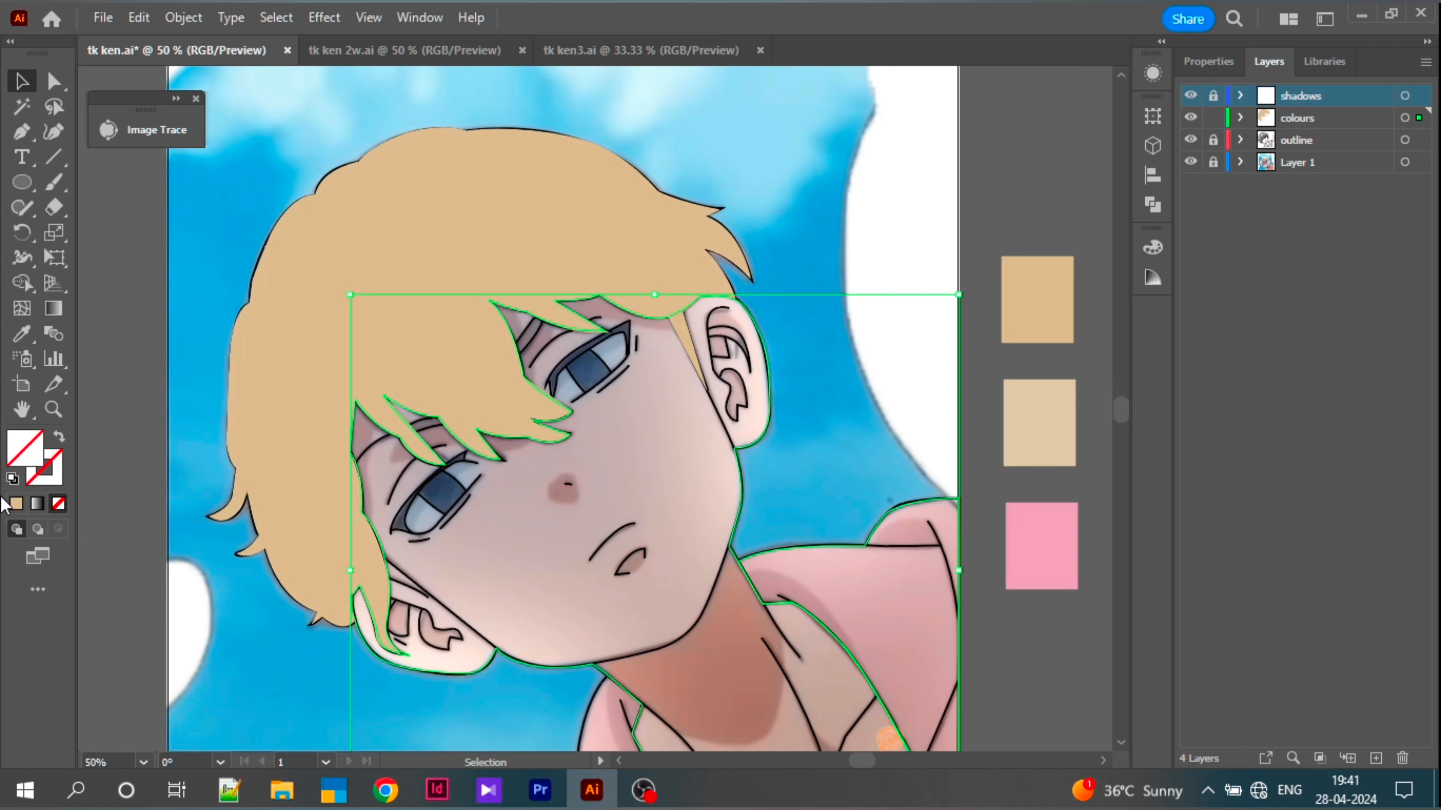
{"action": "double_click", "coordinate": [19, 454]}
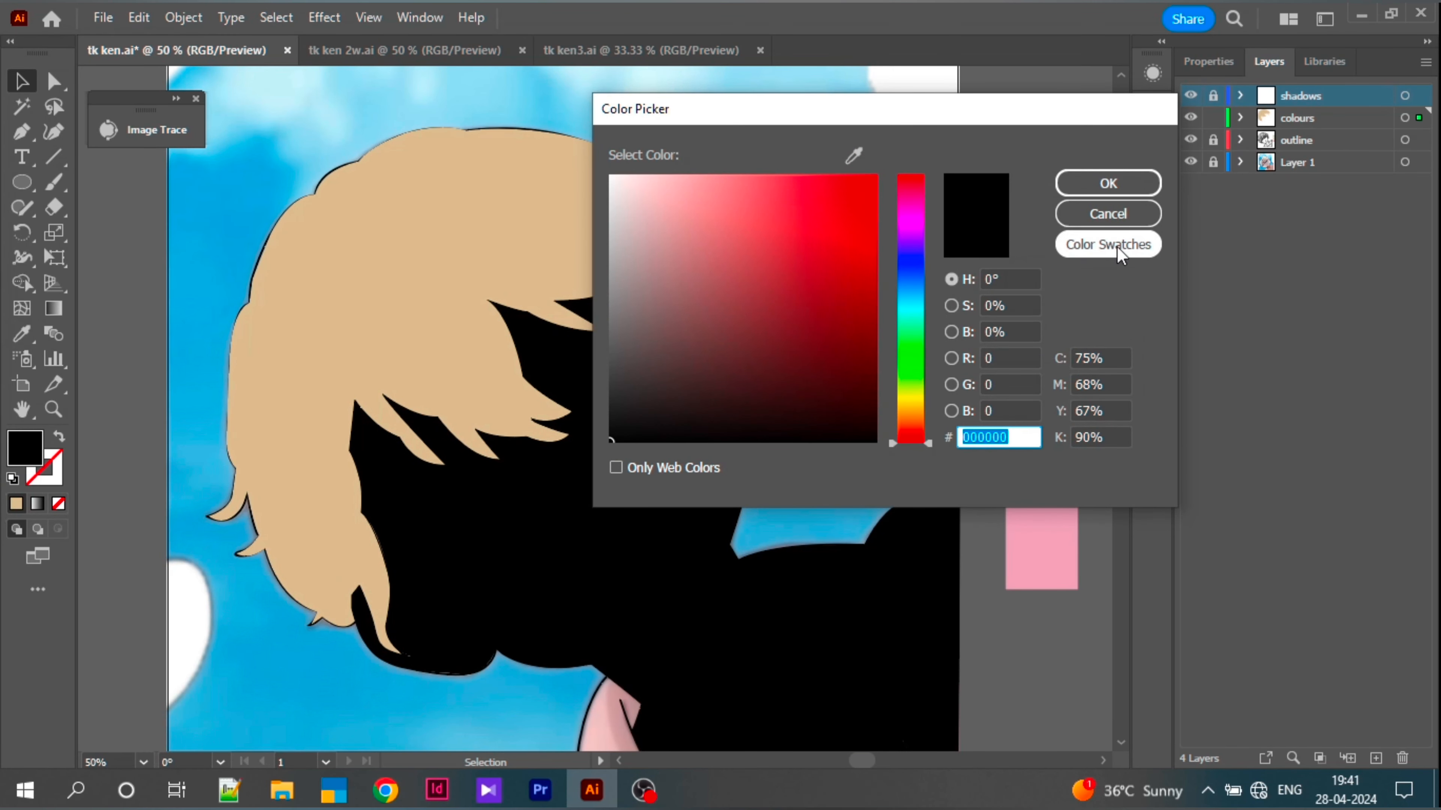
{"action": "left_click", "coordinate": [1109, 214]}
{"action": "left_click", "coordinate": [21, 339]}
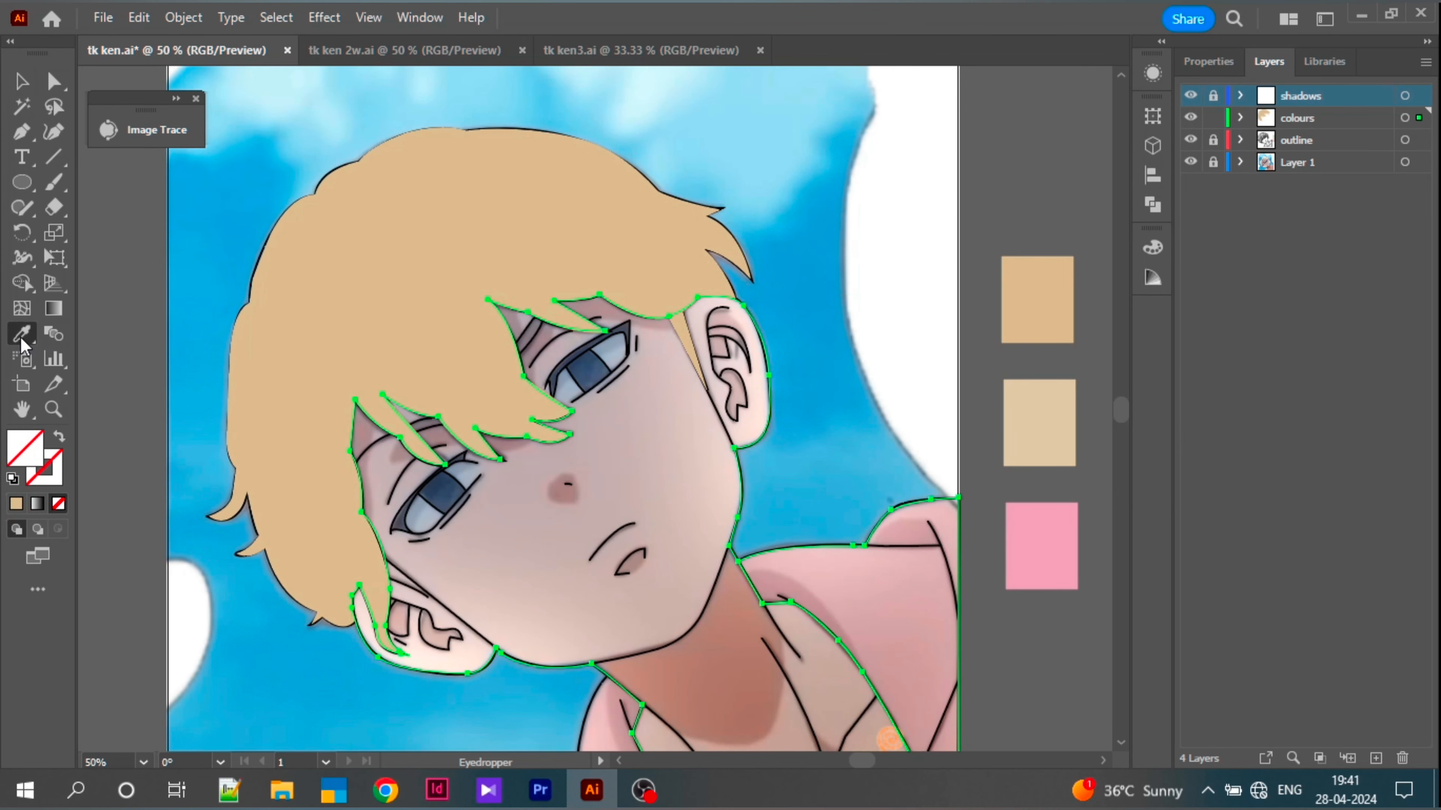
{"action": "scroll", "coordinate": [964, 426], "scroll_direction": "down", "scroll_amount": 3}
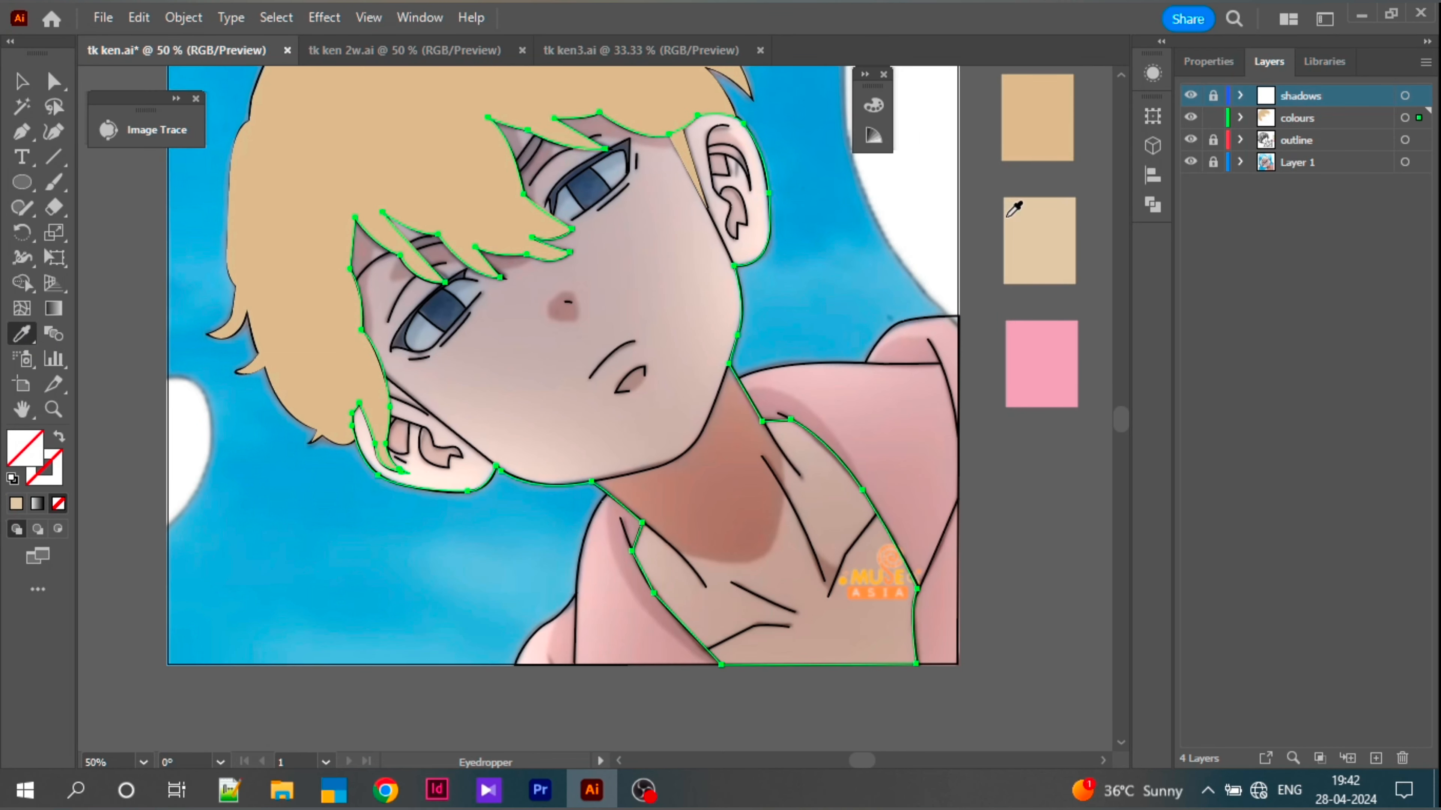
{"action": "left_click", "coordinate": [1037, 235]}
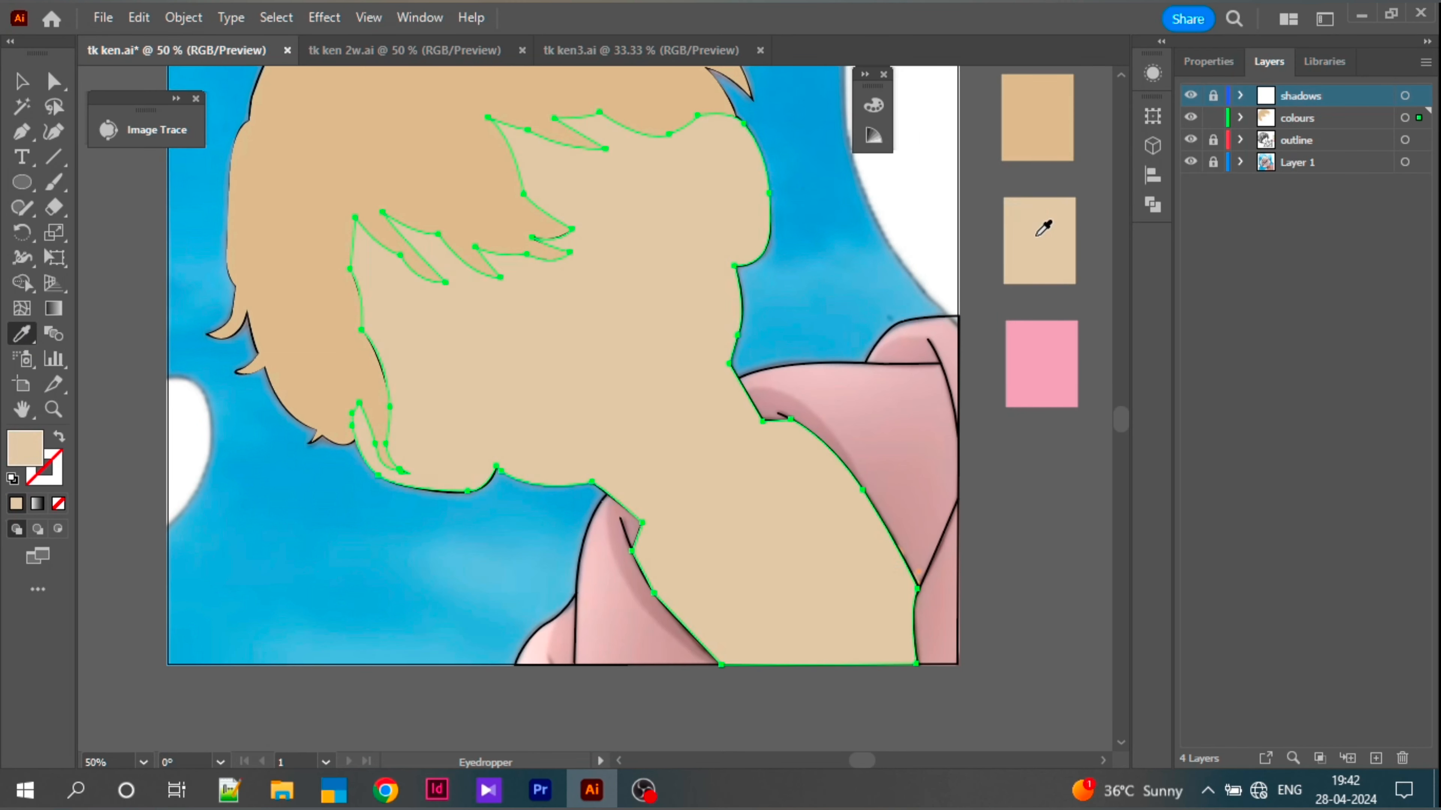
Step: Lighten the skin shape's fill to a very pale cream tint from the Color Guide
{"action": "left_click", "coordinate": [874, 105]}
{"action": "left_click", "coordinate": [714, 104]}
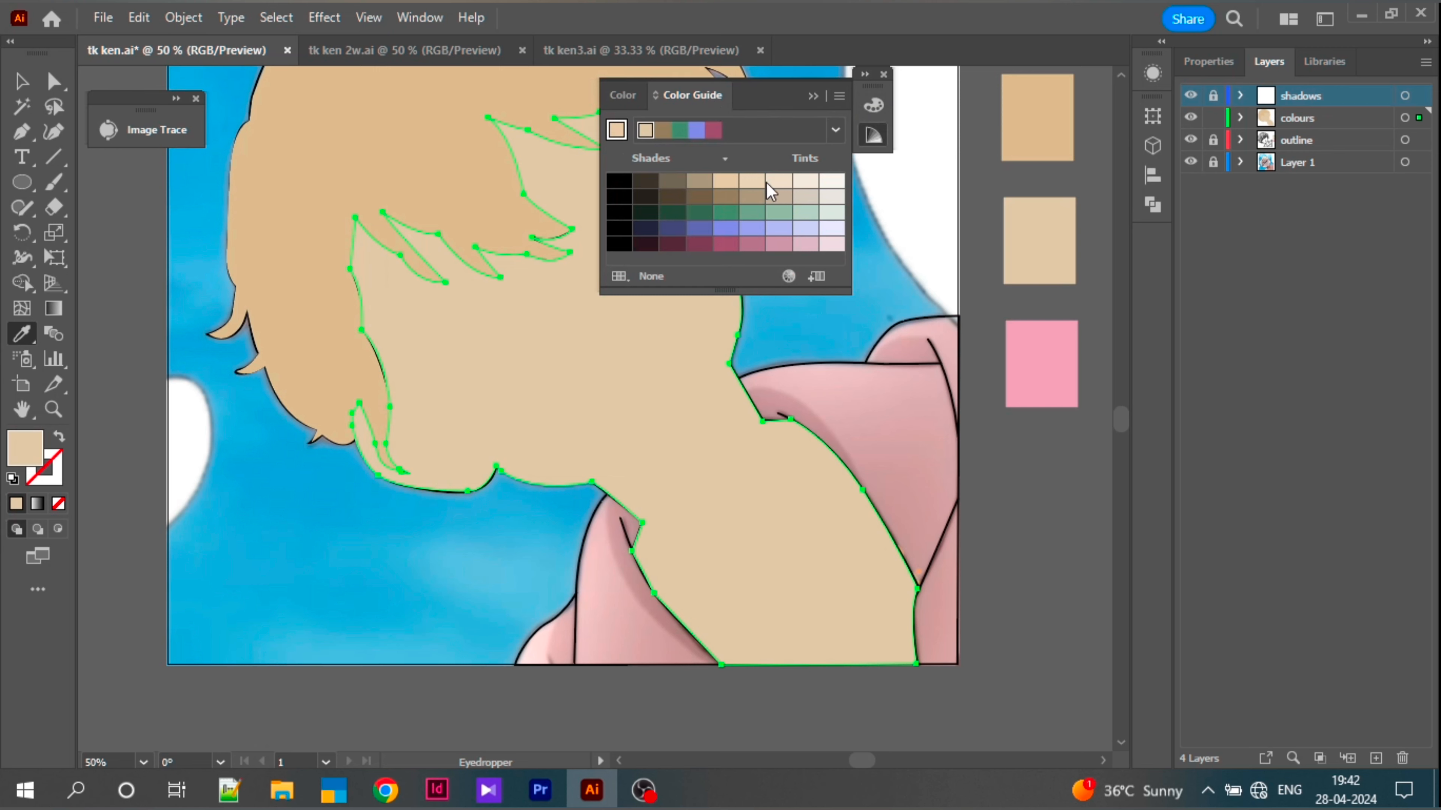
{"action": "left_click", "coordinate": [778, 181]}
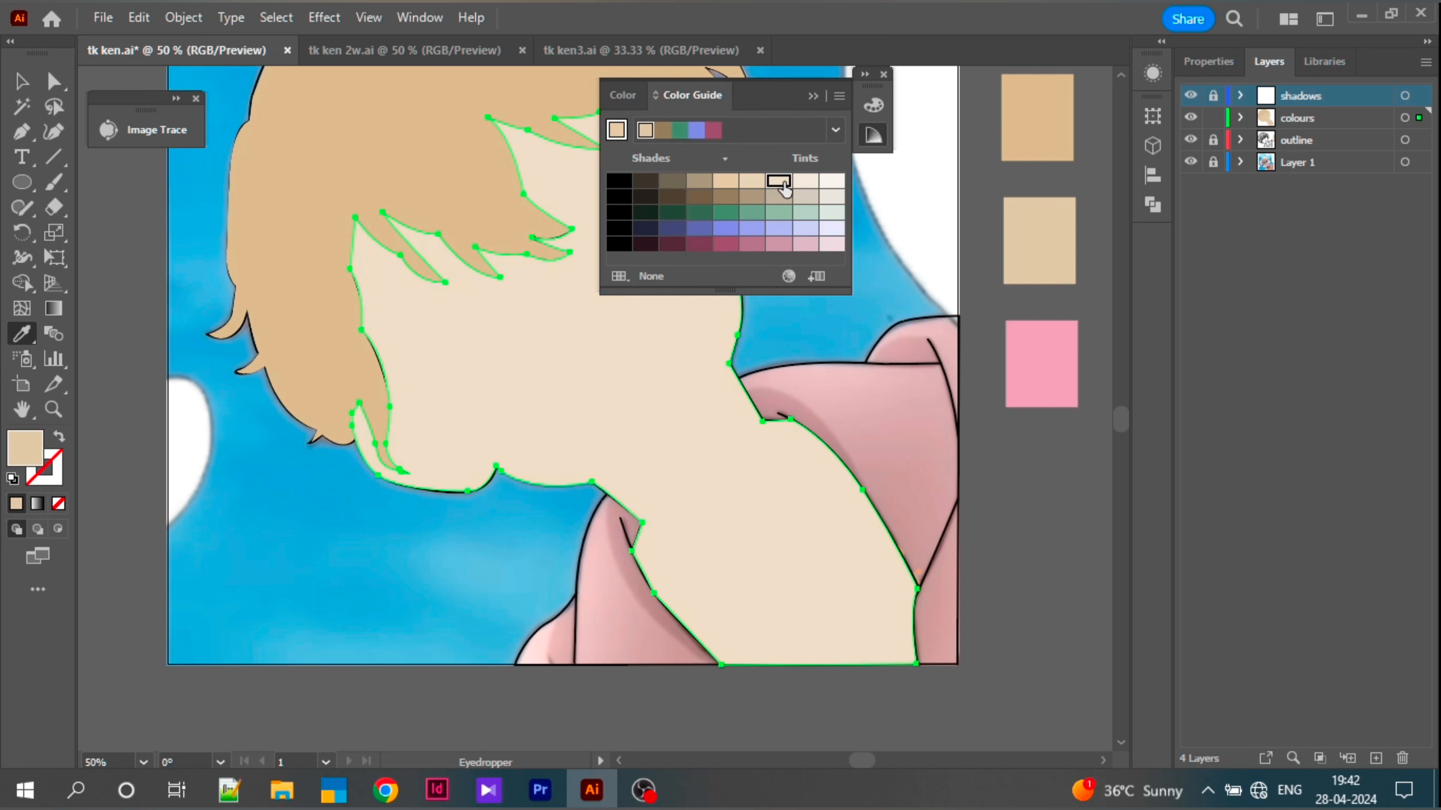
{"action": "left_click", "coordinate": [806, 181]}
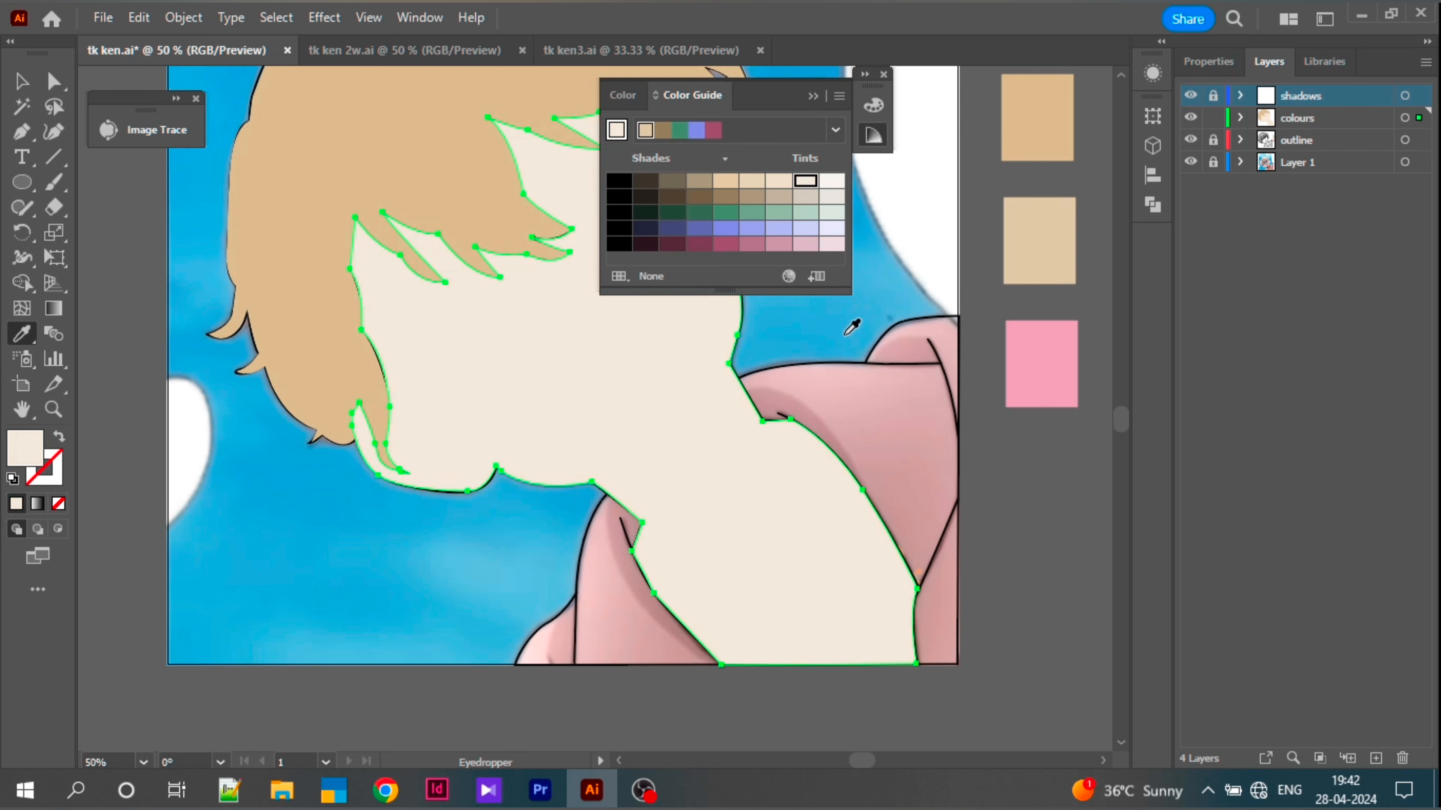
Step: Fill the larger shirt shape beside the neck with the pink sampled from the pink swatch
{"action": "key", "text": "v"}
{"action": "left_click_drag", "start_coordinate": [908, 422], "coordinate": [923, 428]}
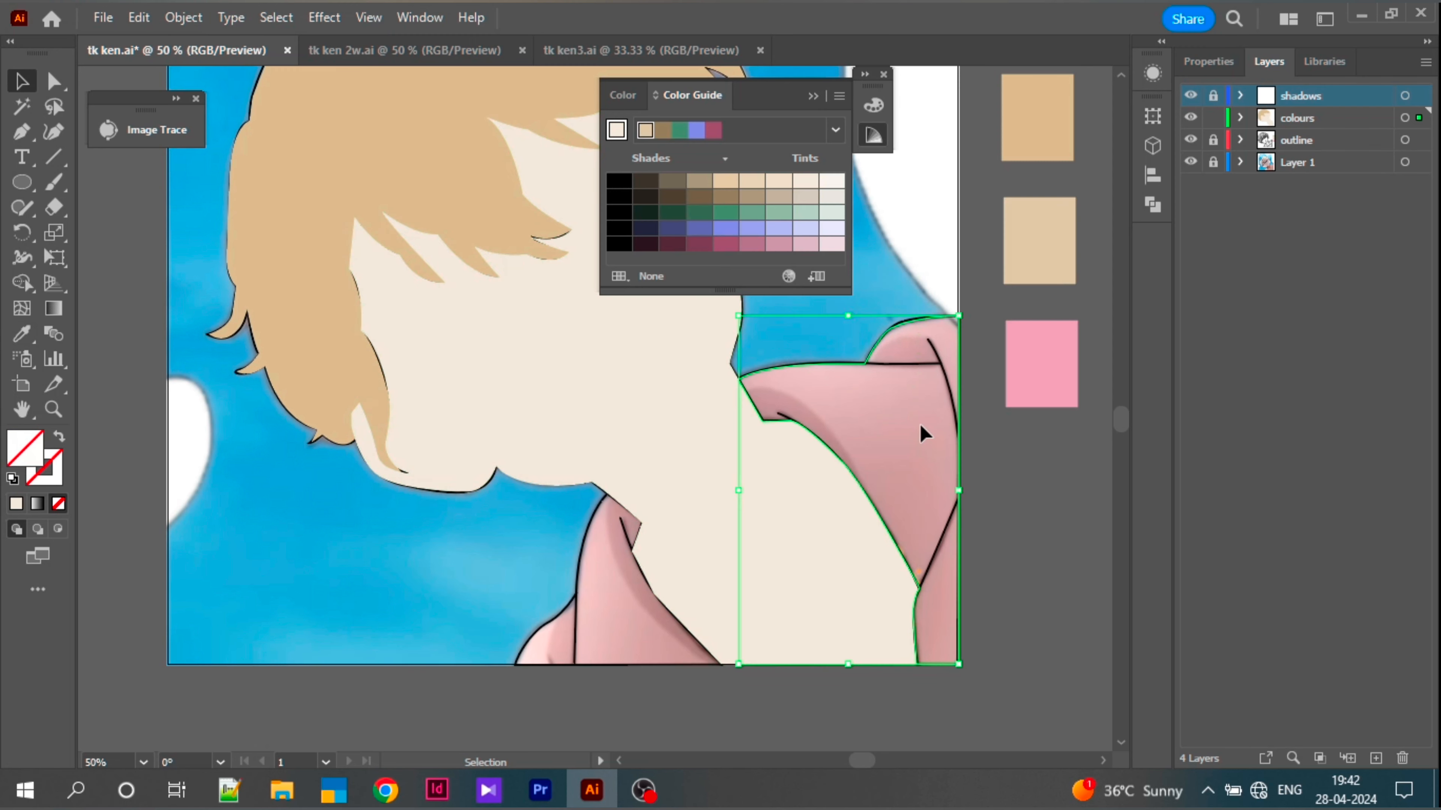
{"action": "left_click", "coordinate": [25, 339]}
{"action": "left_click", "coordinate": [1072, 356]}
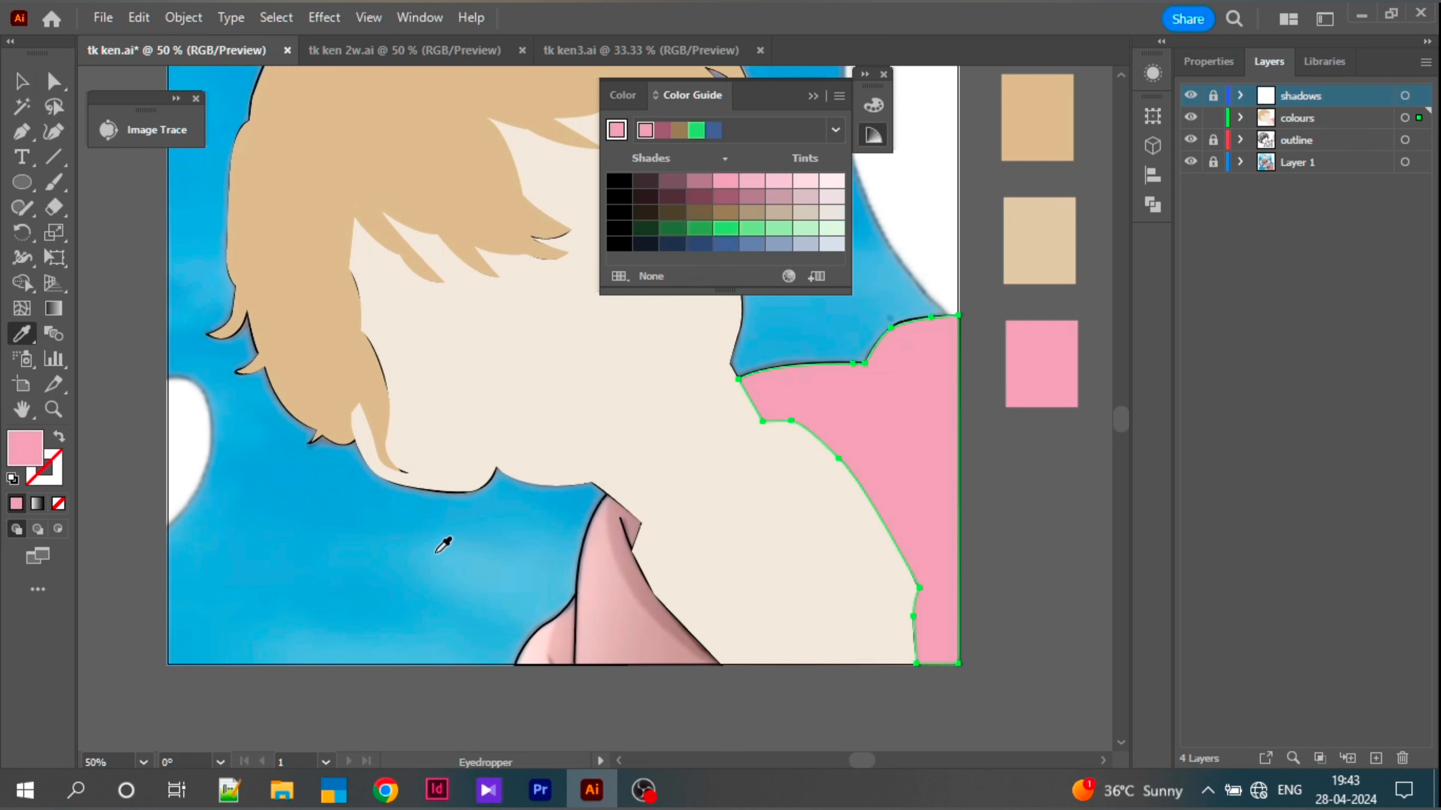
Step: Fill the smaller shirt collar shape below the chin with the pink sampled from the pink swatch
{"action": "key", "text": "v"}
{"action": "left_click_drag", "start_coordinate": [741, 705], "coordinate": [617, 689]}
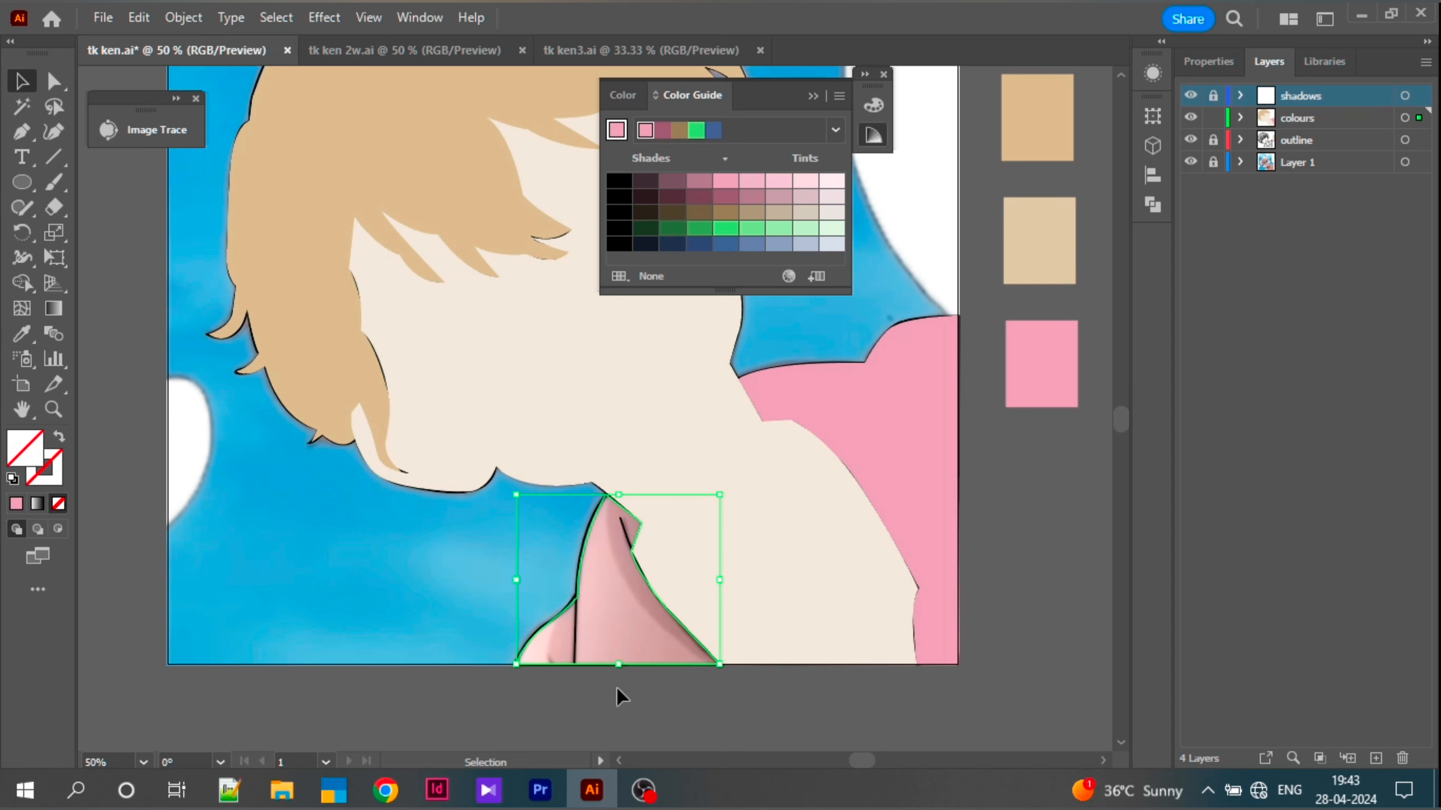
{"action": "left_click", "coordinate": [21, 333]}
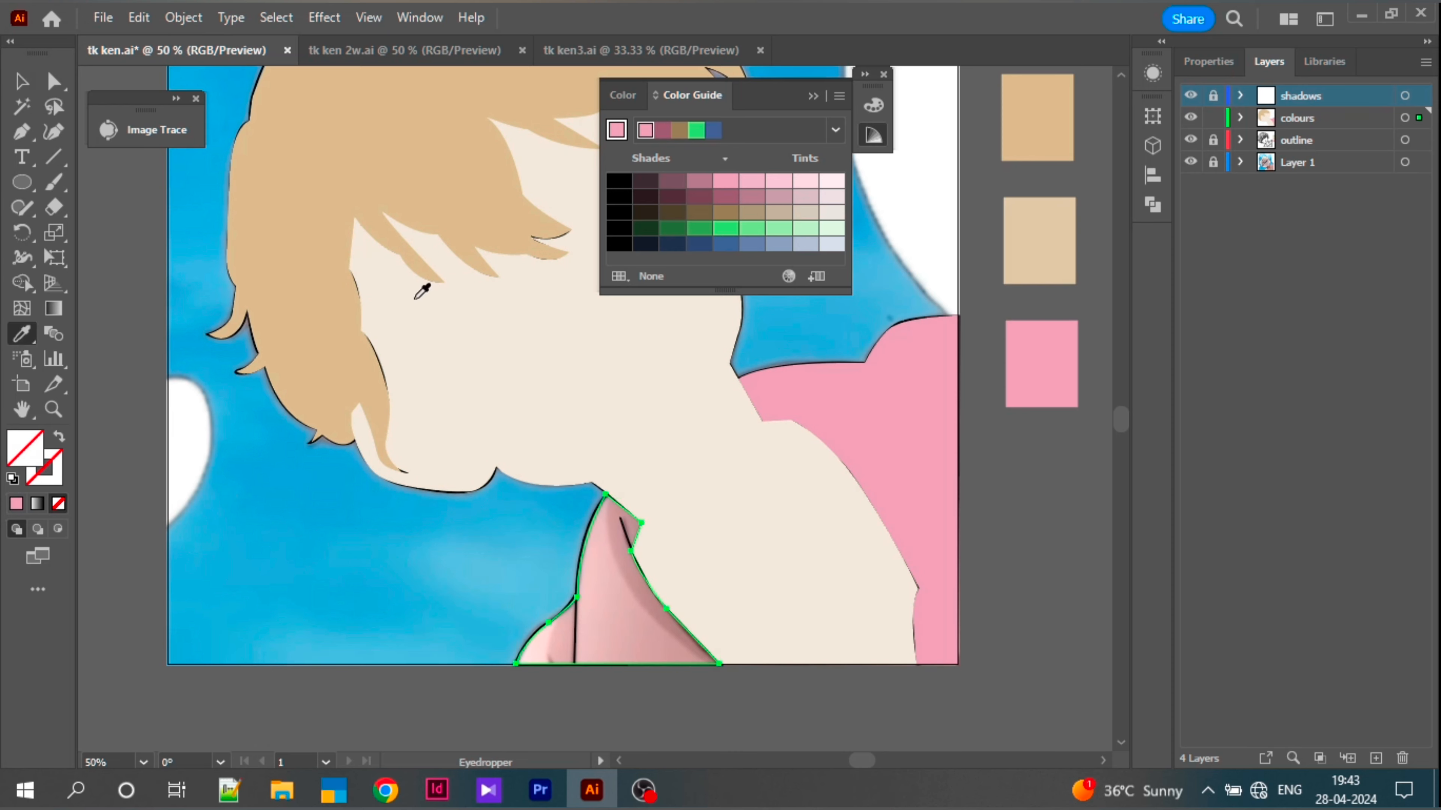
{"action": "left_click", "coordinate": [1028, 371]}
{"action": "left_click_drag", "start_coordinate": [797, 95], "coordinate": [1019, 31]}
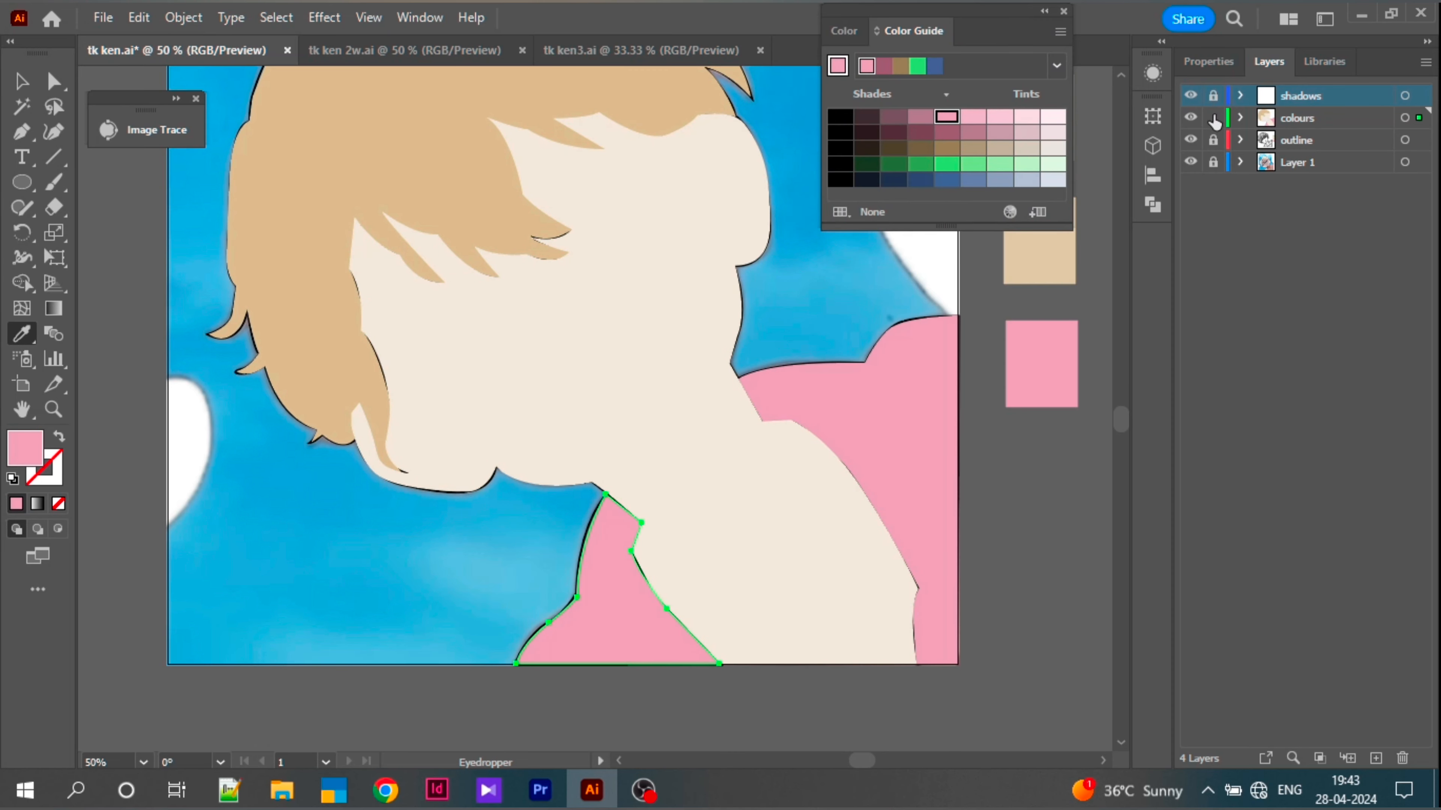
Step: Lock and hide the colours layer, and make the unlocked shadows layer the active one
{"action": "left_click", "coordinate": [1310, 141]}
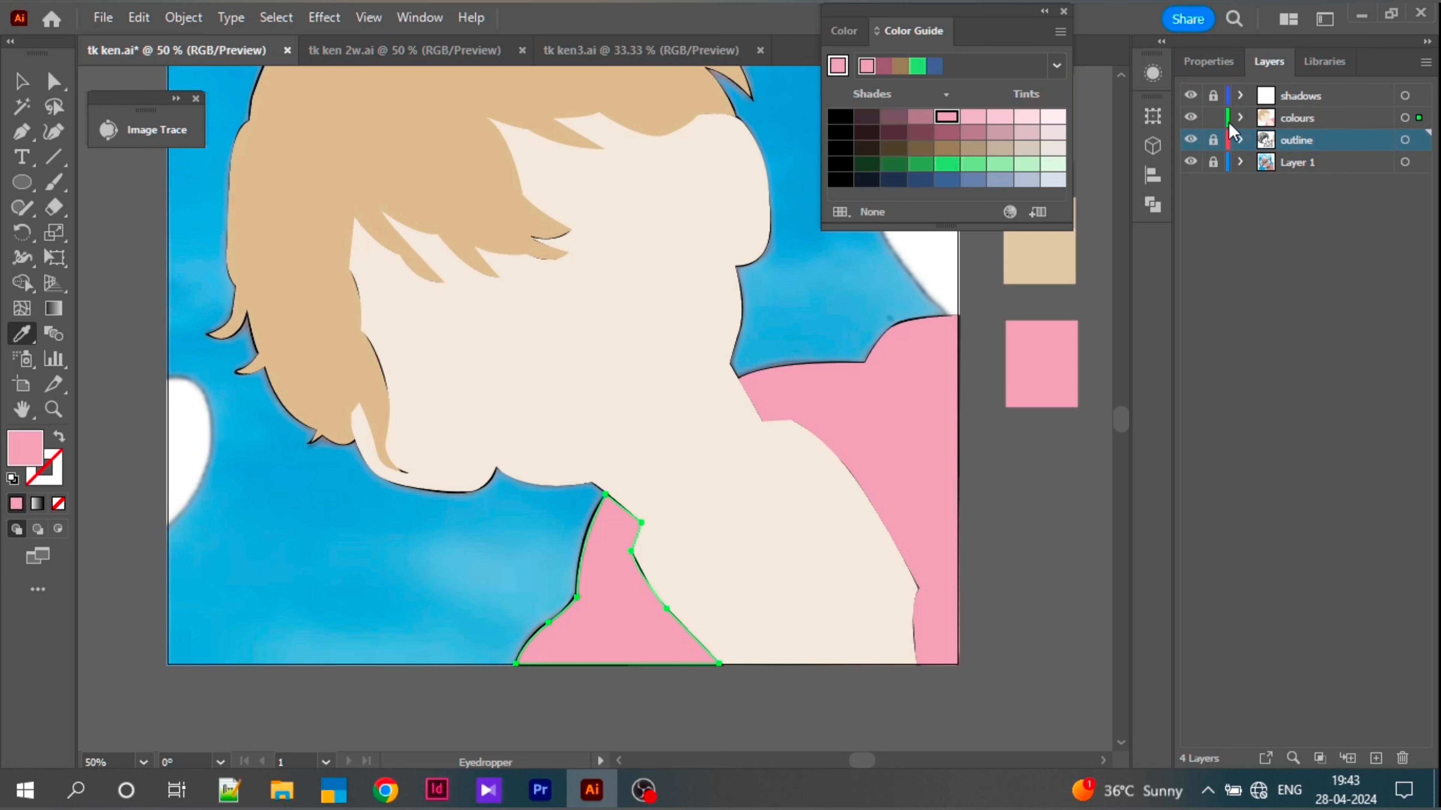
{"action": "left_click", "coordinate": [1212, 118]}
{"action": "left_click", "coordinate": [1191, 119]}
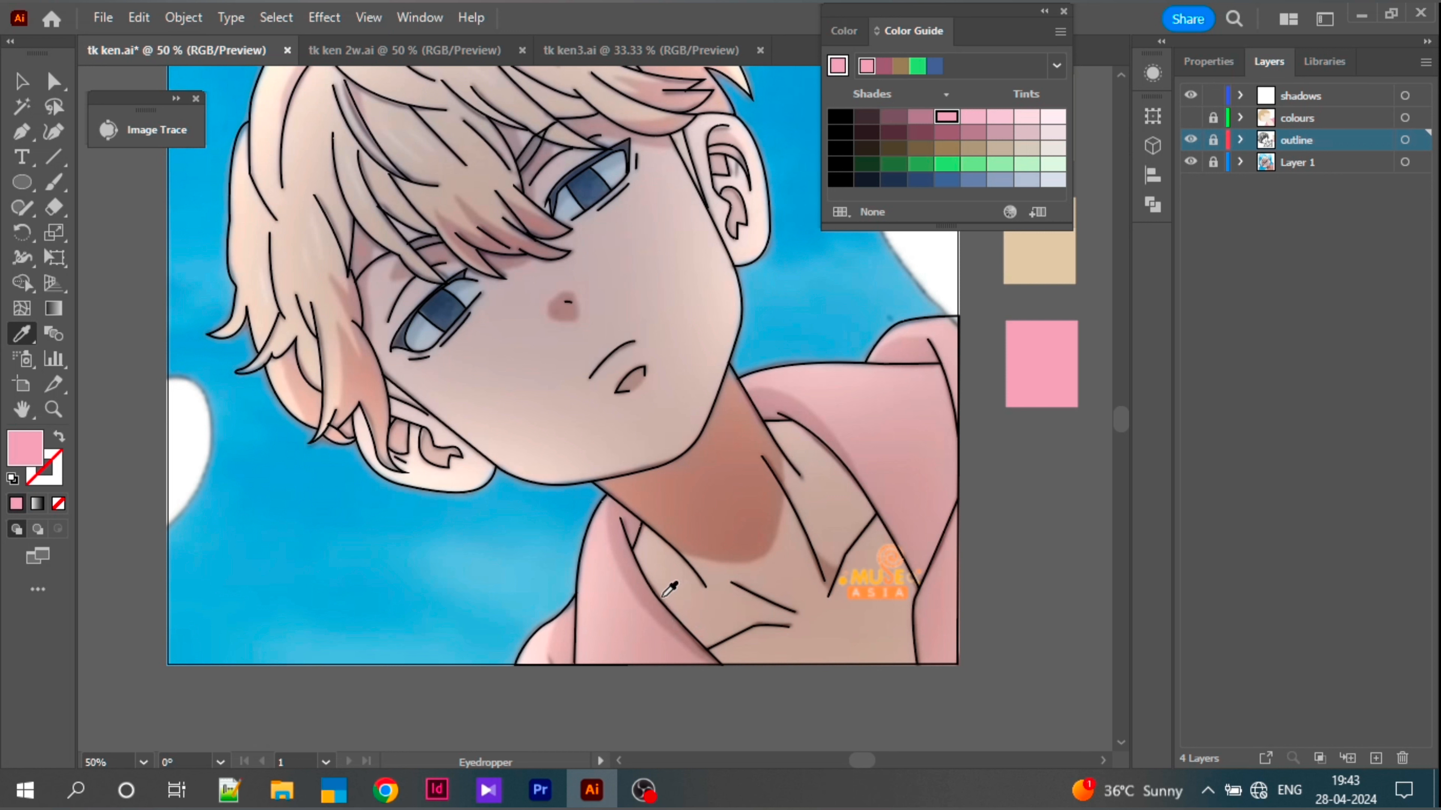
{"action": "key", "text": "v"}
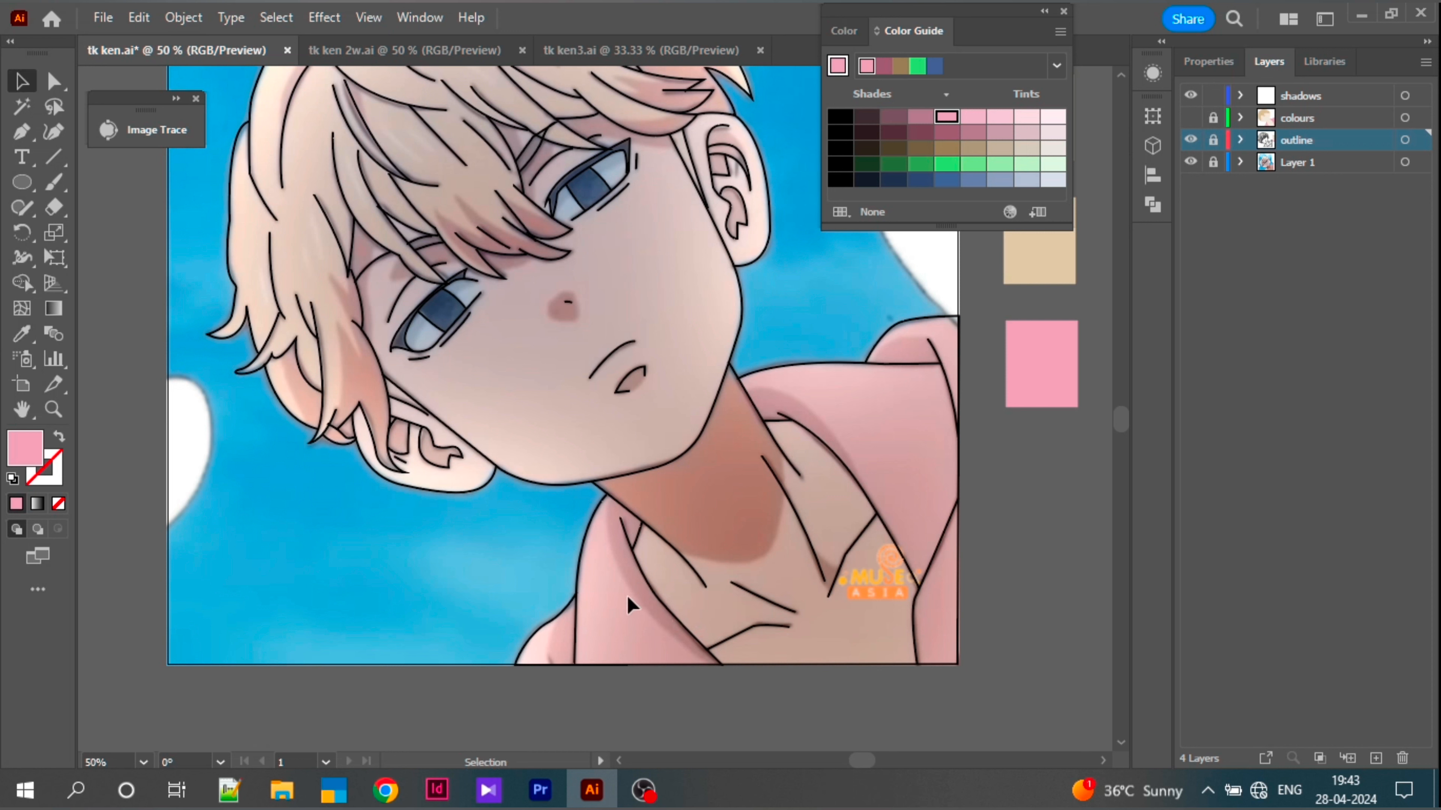
{"action": "left_click", "coordinate": [1372, 98]}
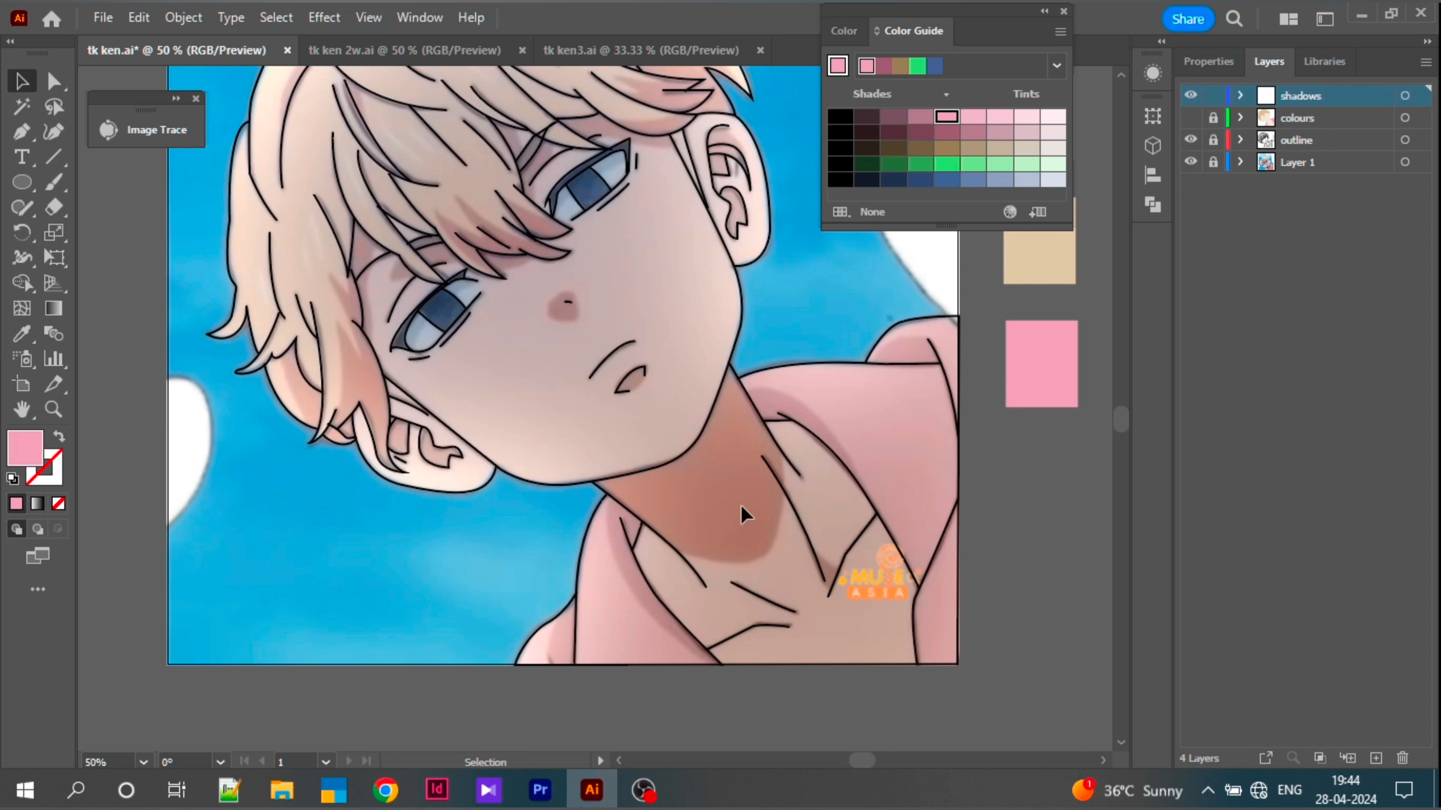
Step: Fill the shirt's shadow shapes on the collar and shoulder with a darker pink shade from the Color Guide
{"action": "key", "text": "ctrl+f"}
{"action": "left_click", "coordinate": [587, 664], "text": "shift"}
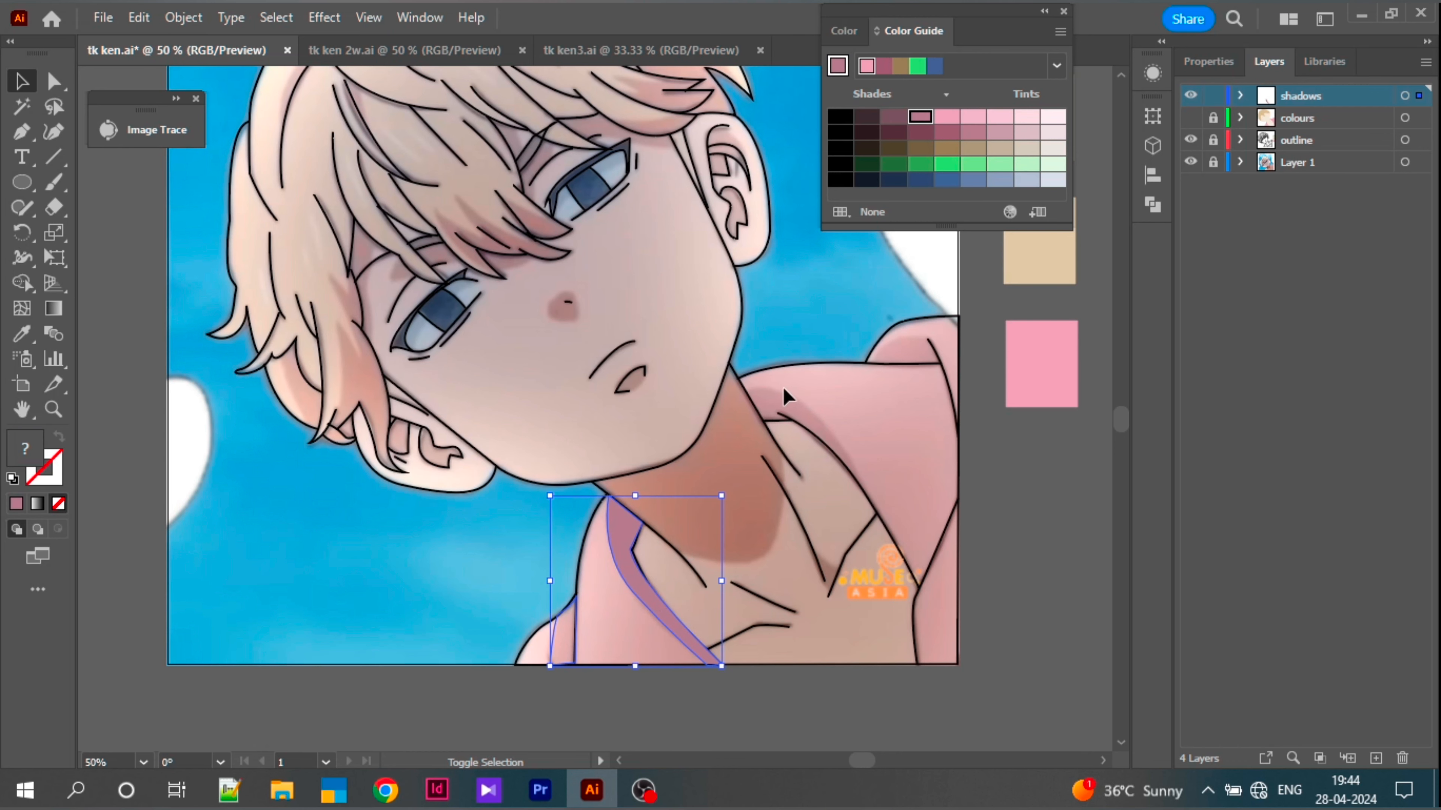
{"action": "left_click", "coordinate": [787, 396], "text": "shift"}
{"action": "left_click", "coordinate": [930, 391], "text": "shift"}
{"action": "left_click", "coordinate": [920, 118]}
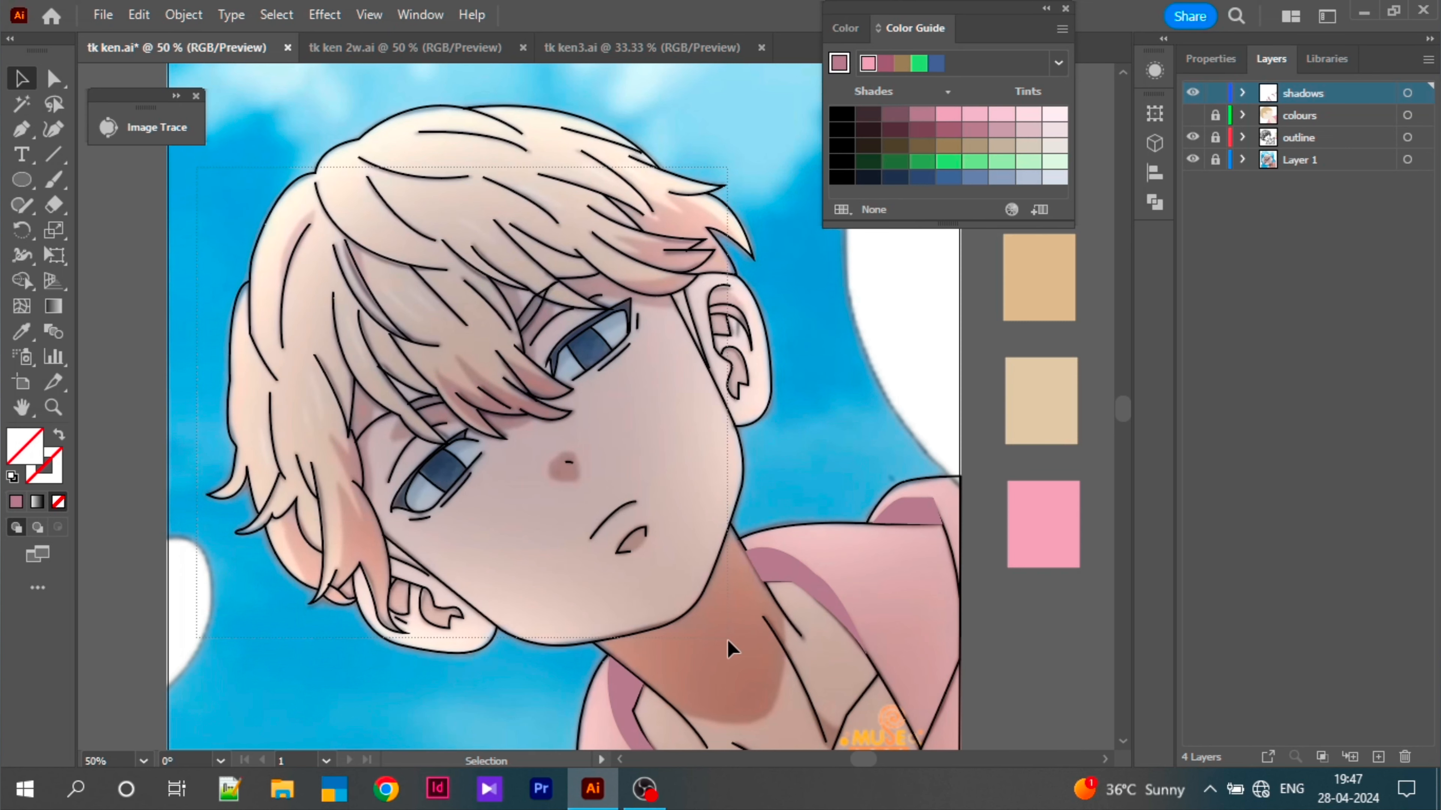
Step: Fill the hair, face, ear and neck shadow shapes with a greyish-beige shade from the Color Guide
{"action": "left_click", "coordinate": [731, 649]}
{"action": "left_click_drag", "start_coordinate": [669, 610], "coordinate": [640, 447]}
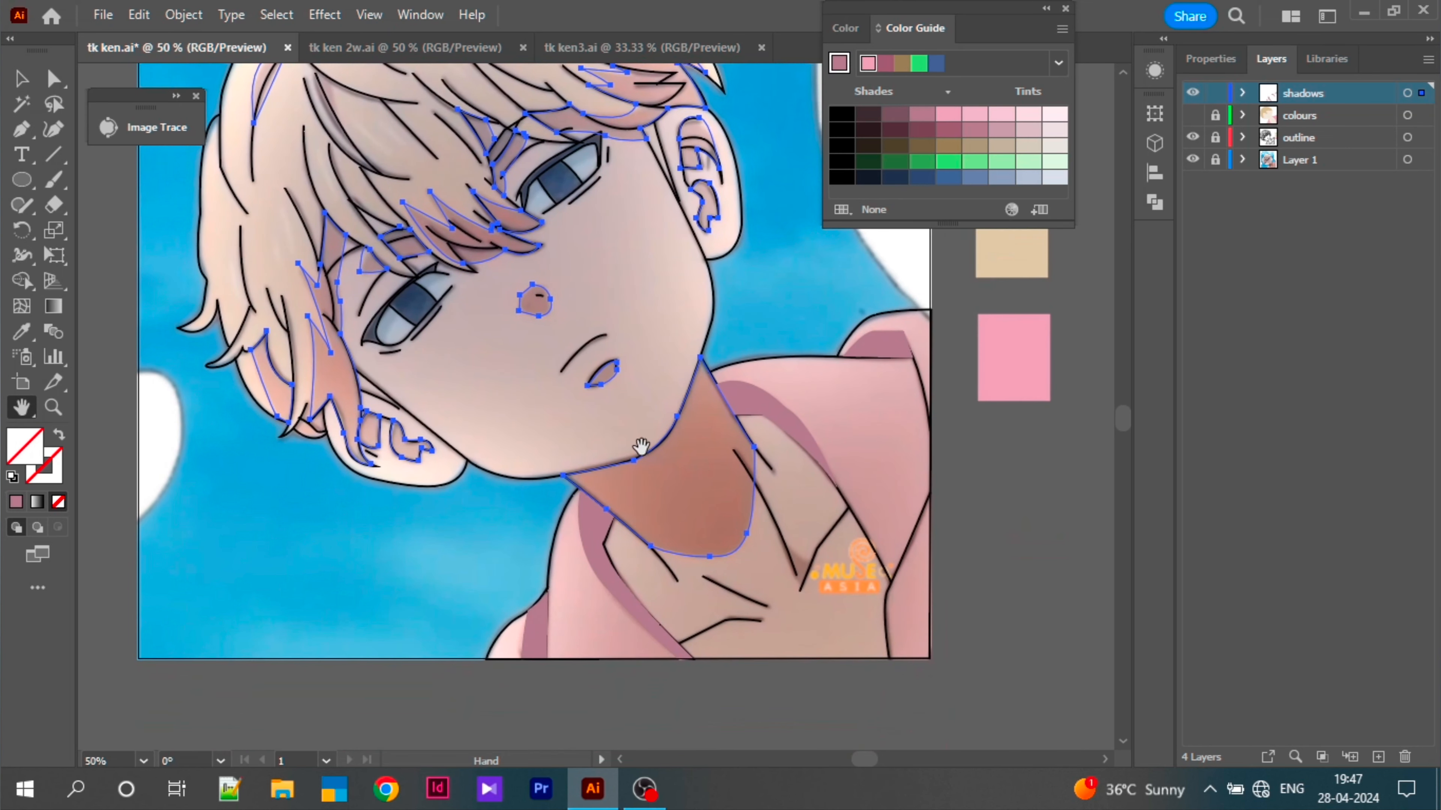
{"action": "key", "text": "v"}
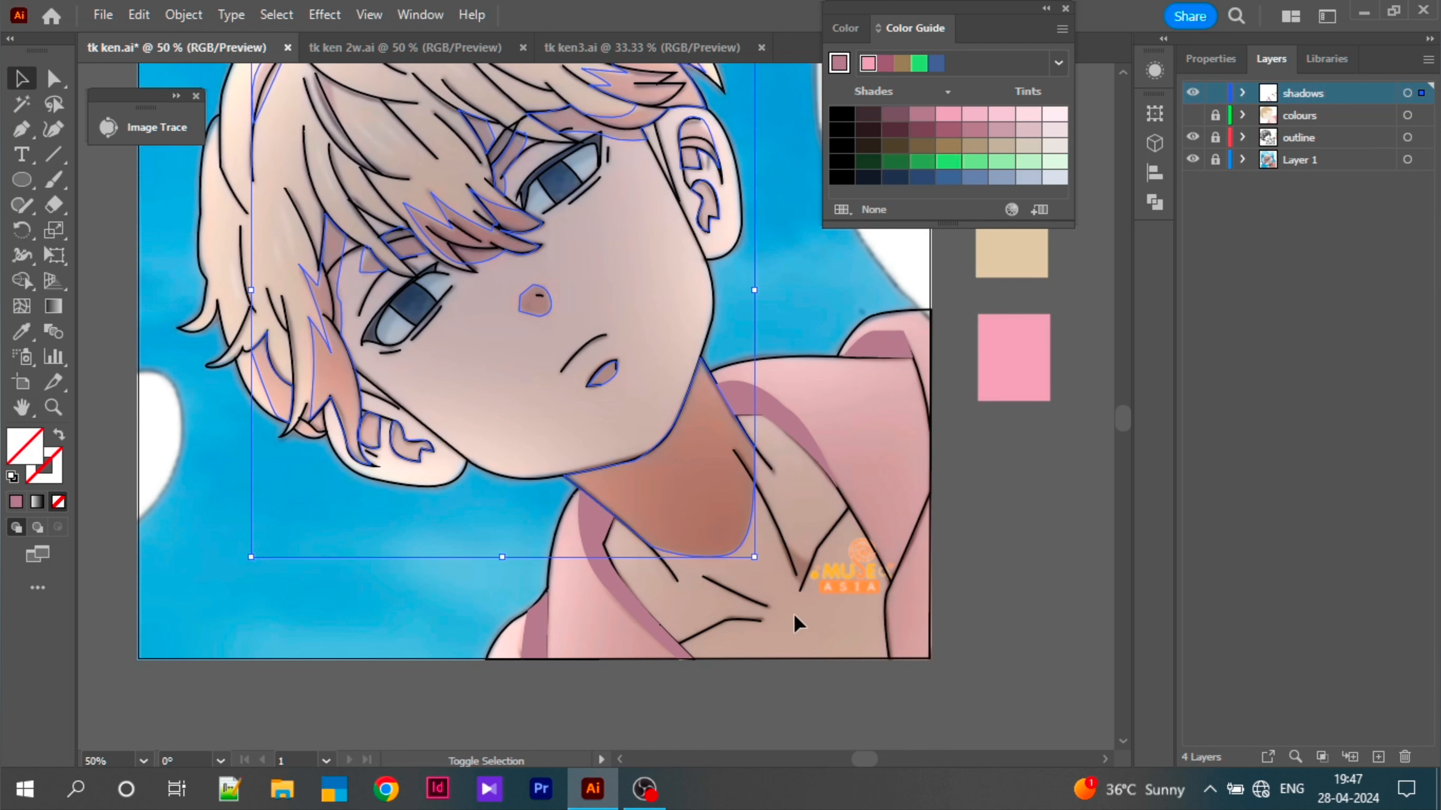
{"action": "key", "text": "i"}
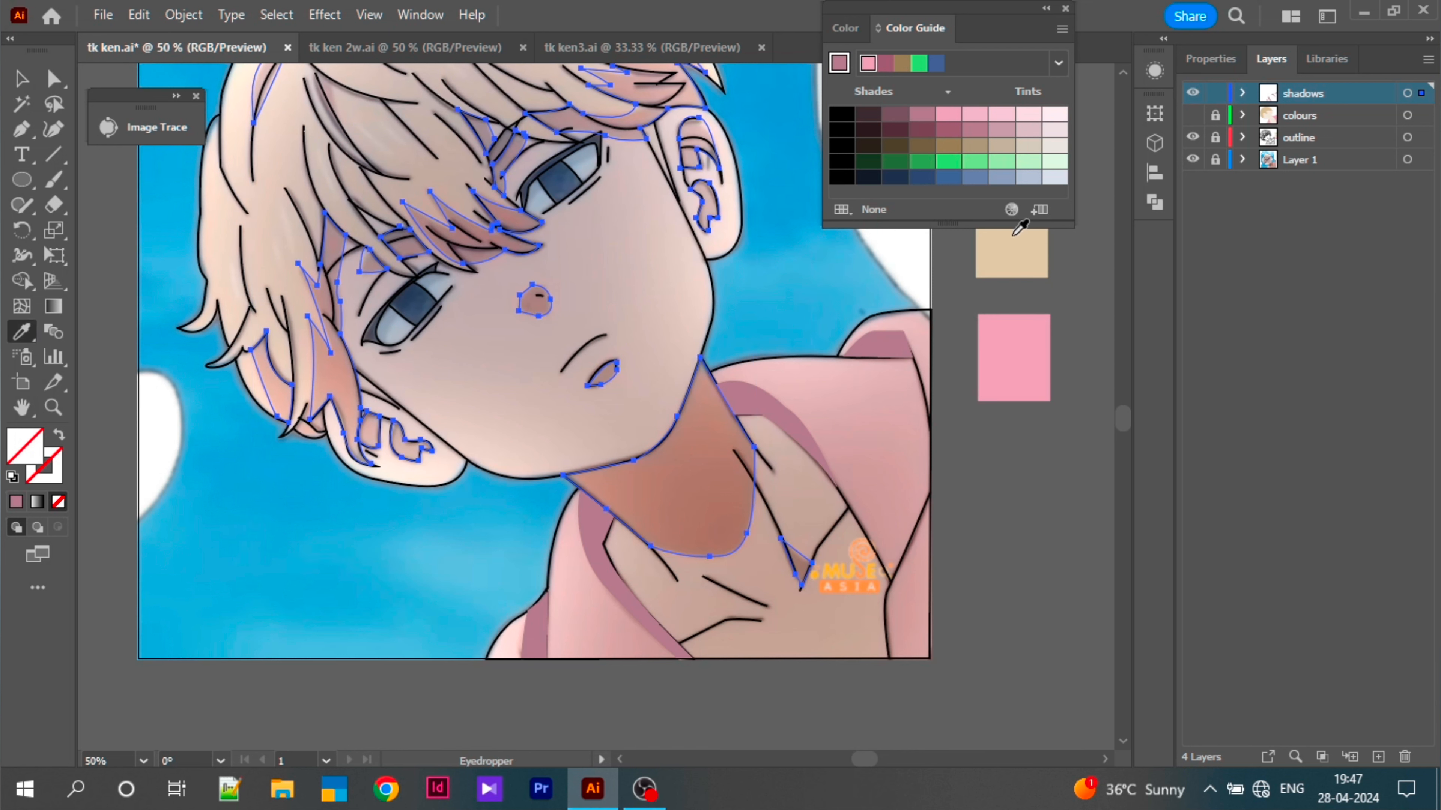
{"action": "left_click", "coordinate": [1013, 250]}
{"action": "left_click", "coordinate": [922, 114]}
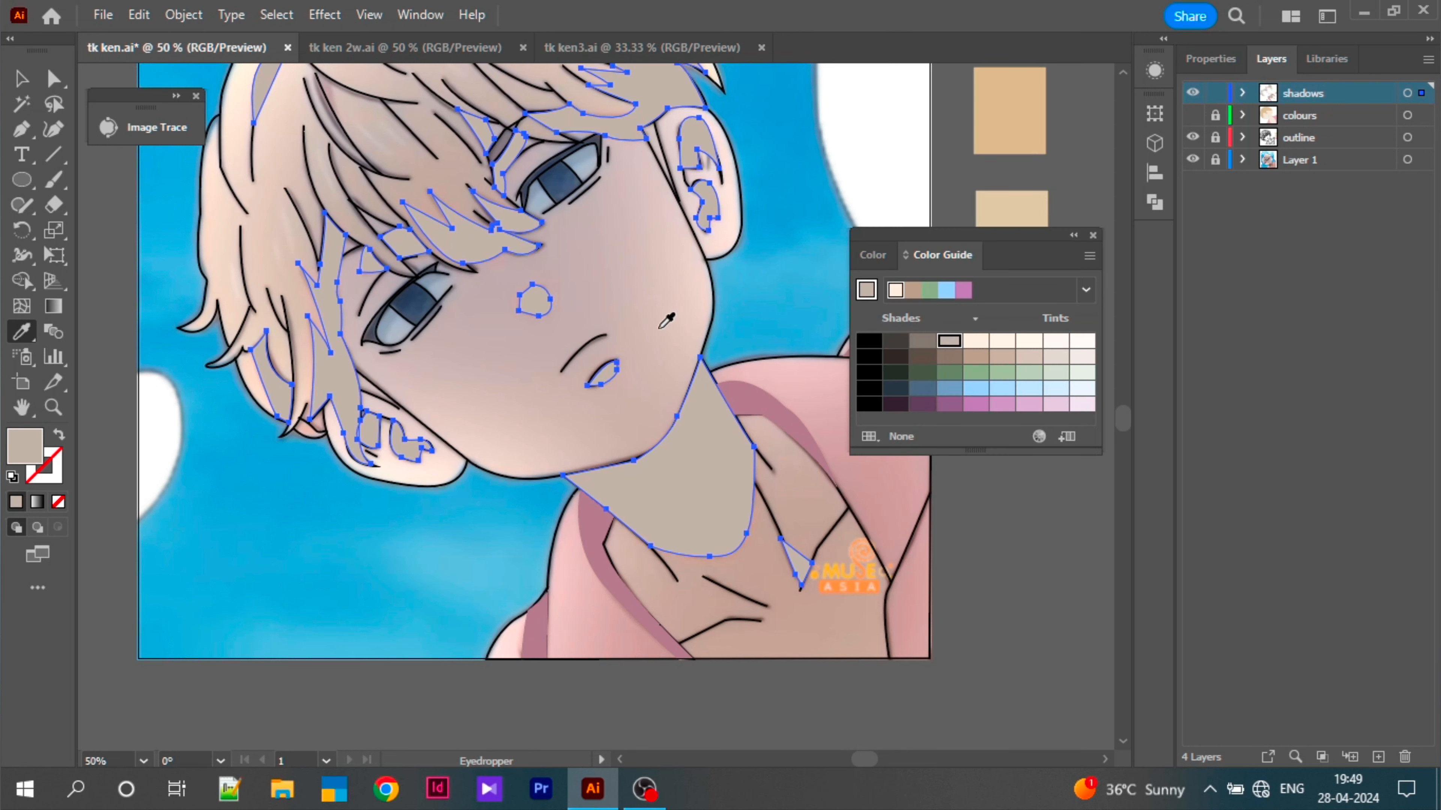
{"action": "left_click", "coordinate": [1073, 236]}
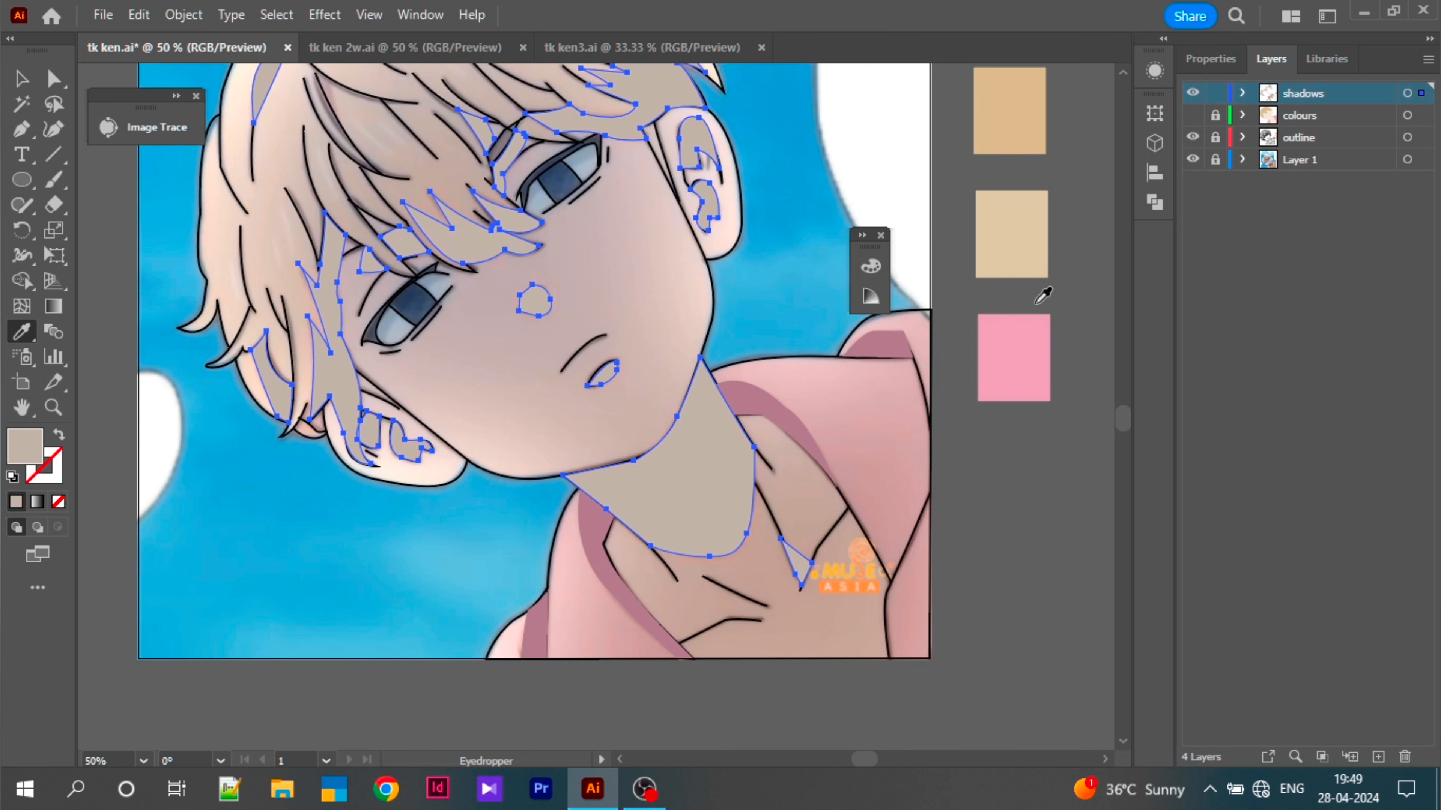
Step: Lock the shadows layer and hide both the shadows and colours layers to expose the eyes in the reference
{"action": "left_click", "coordinate": [1192, 116]}
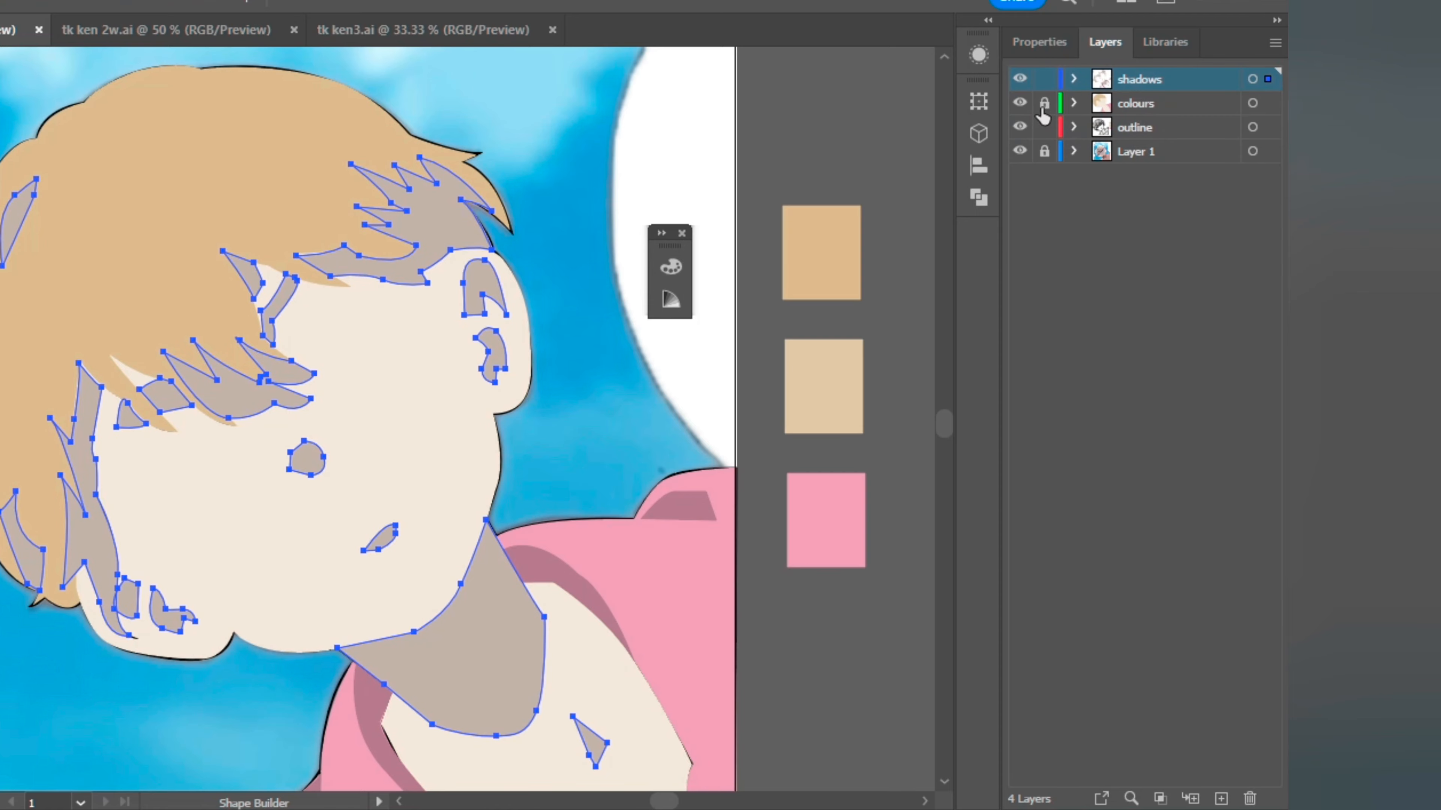
{"action": "left_click", "coordinate": [1044, 79]}
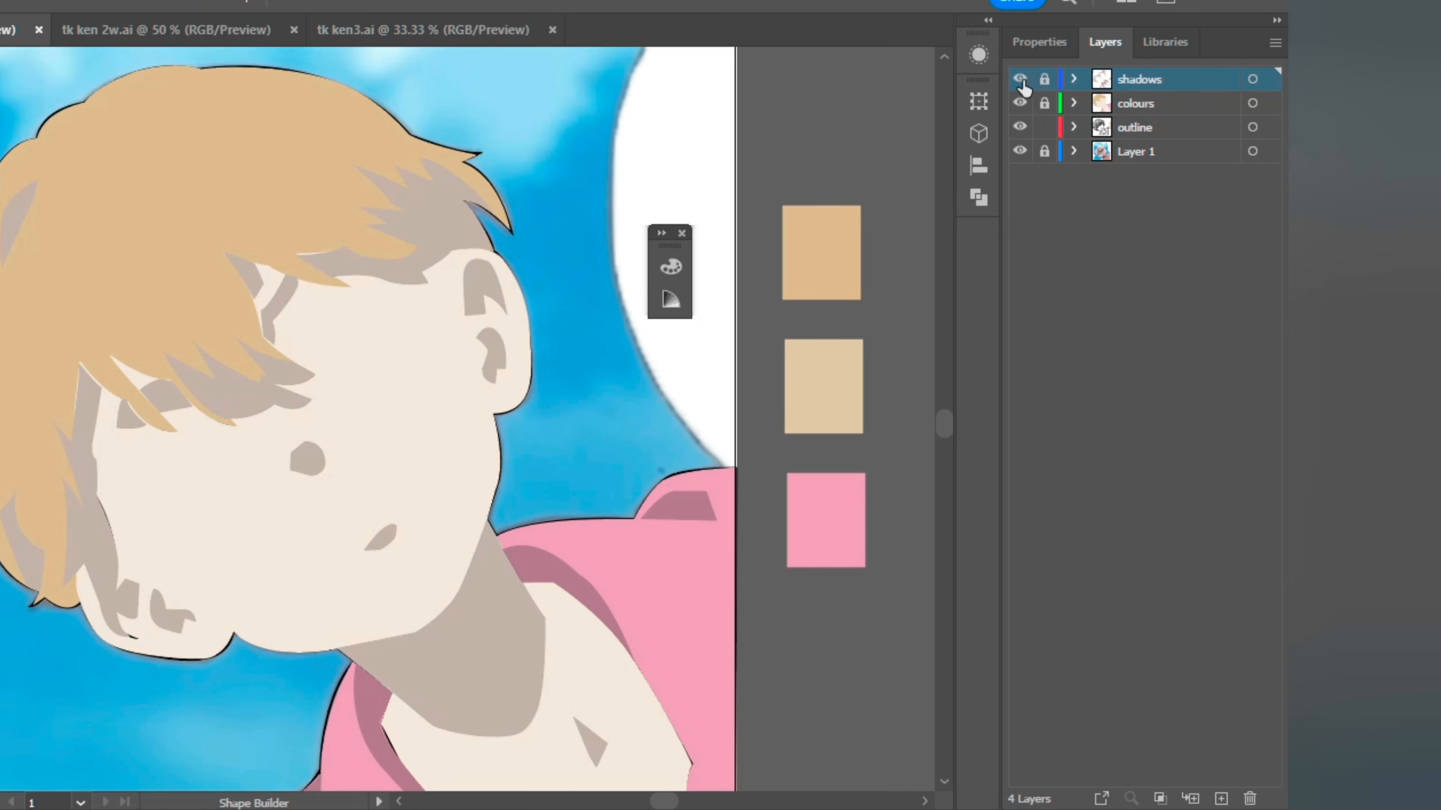
{"action": "left_click", "coordinate": [1020, 79]}
{"action": "left_click", "coordinate": [1020, 103]}
{"action": "key", "text": "ctrl+equal"}
{"action": "key", "text": "ctrl+equal"}
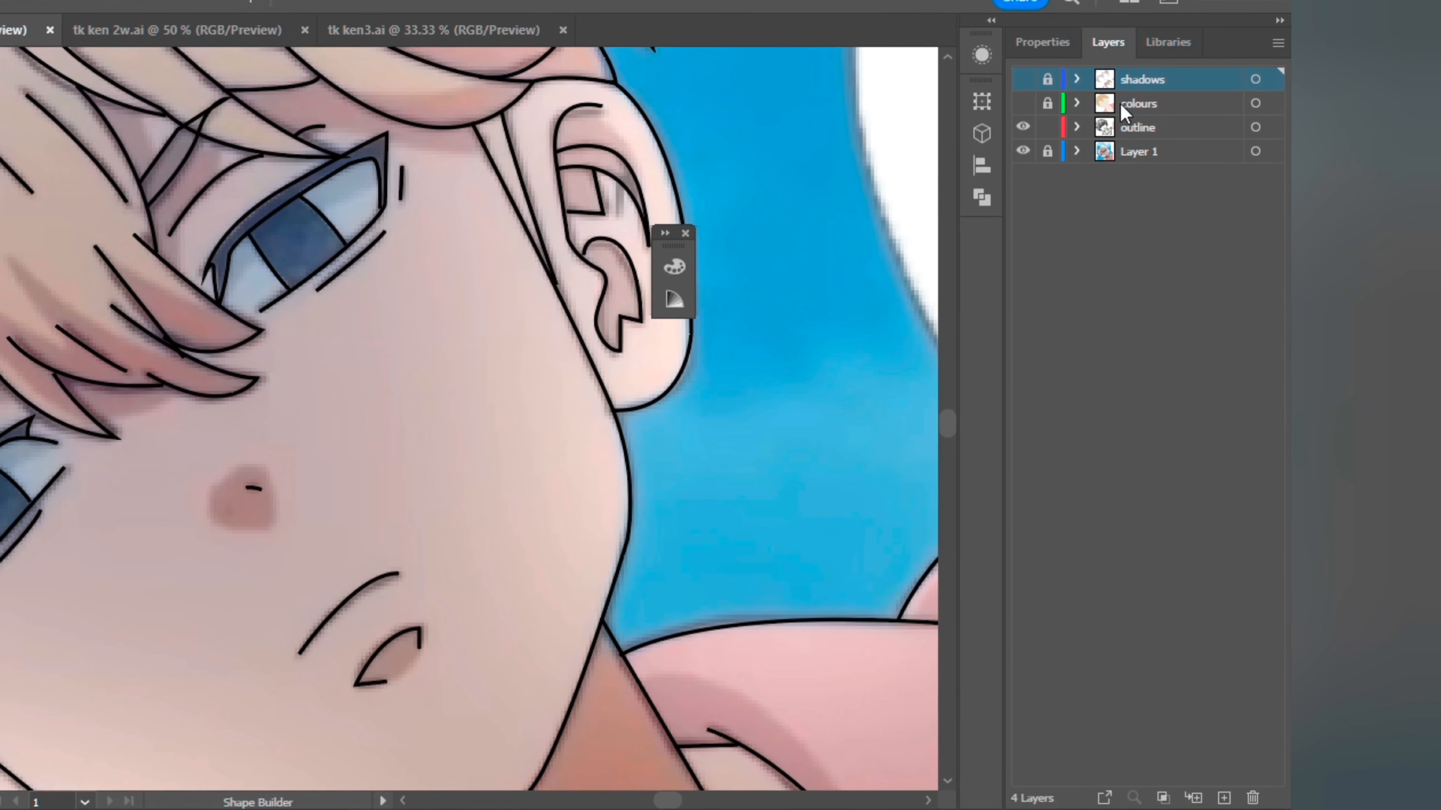
Step: Create a new layer above shadows and name it "eyes"
{"action": "left_click", "coordinate": [1221, 798]}
{"action": "double_click", "coordinate": [1142, 77]}
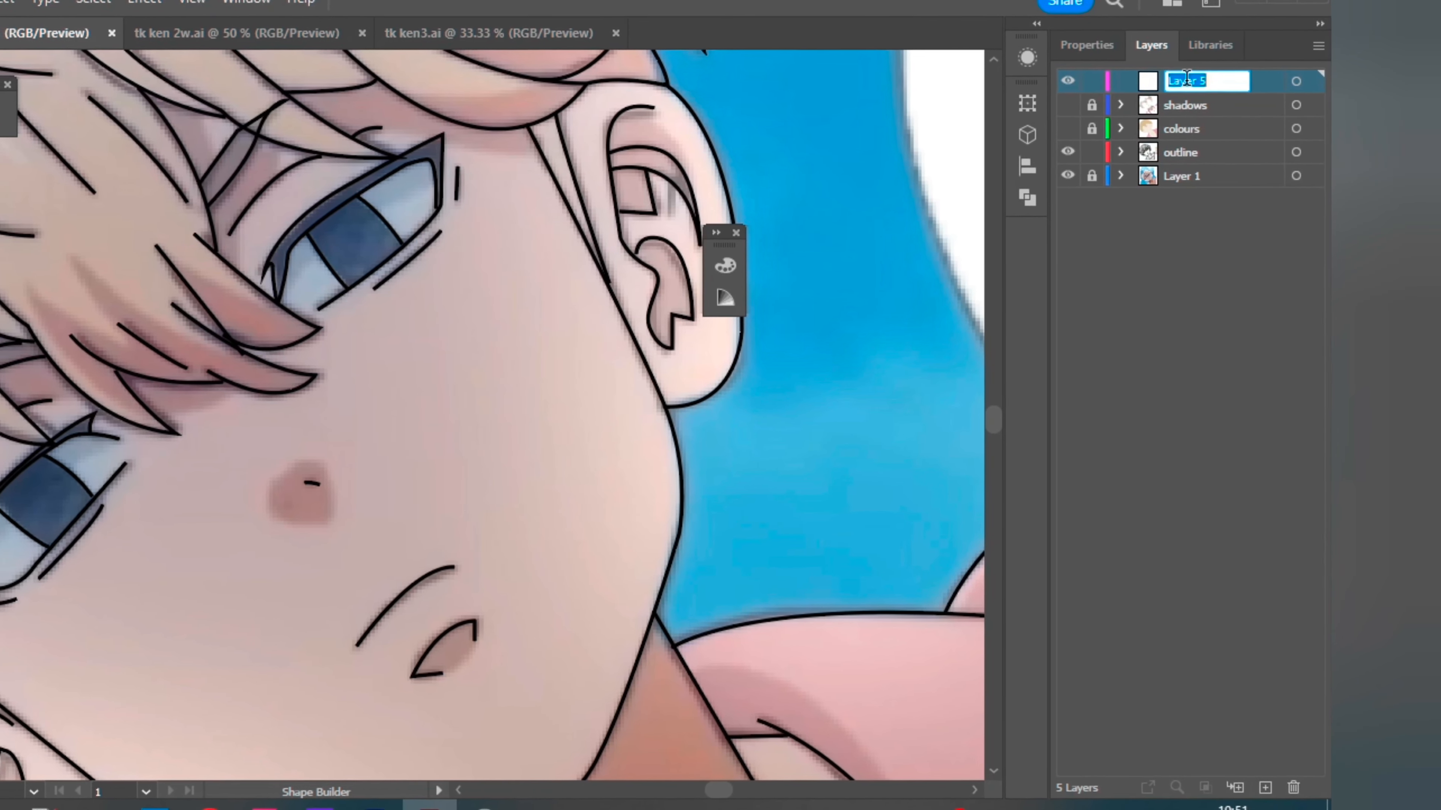
{"action": "type", "text": "eyes"}
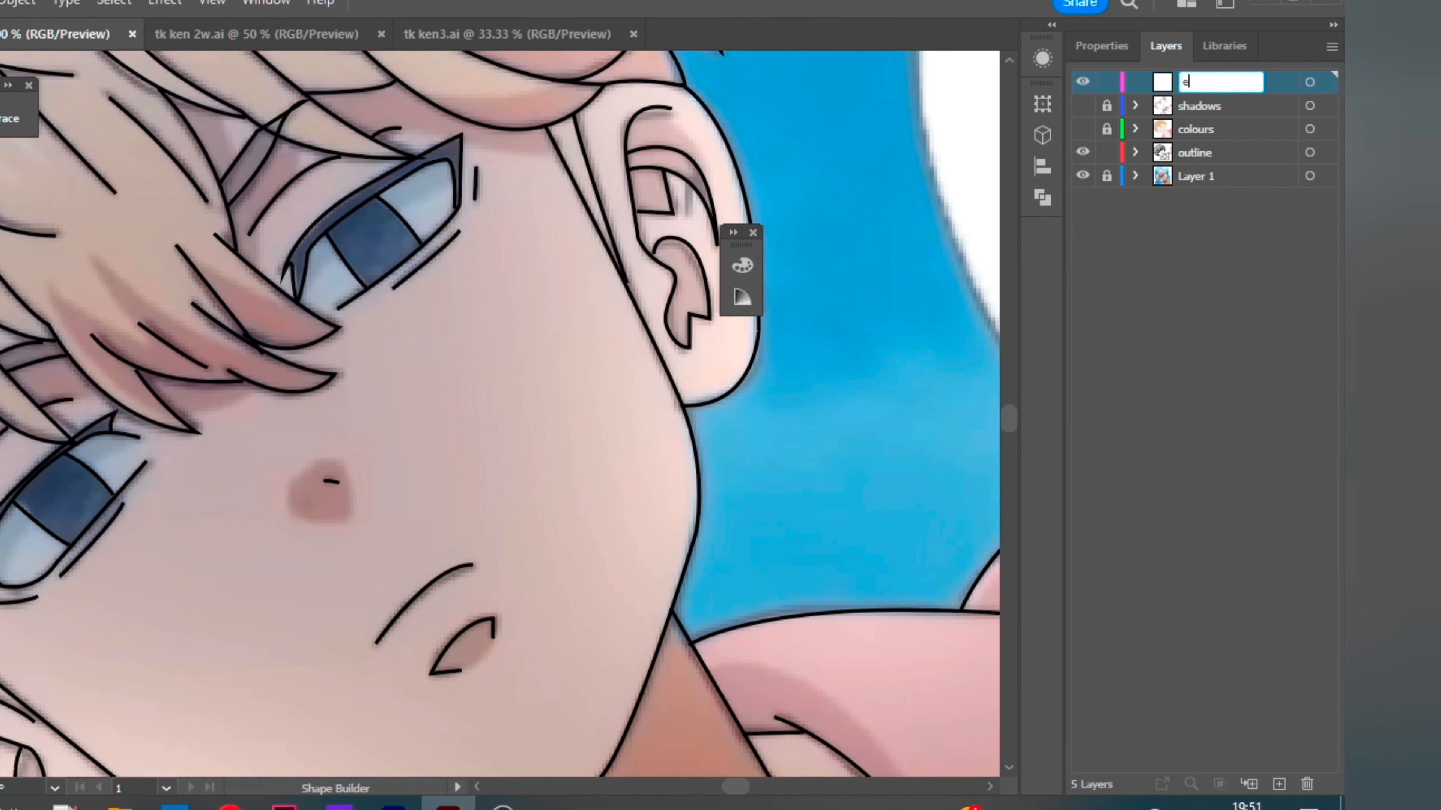
{"action": "key", "text": "Return"}
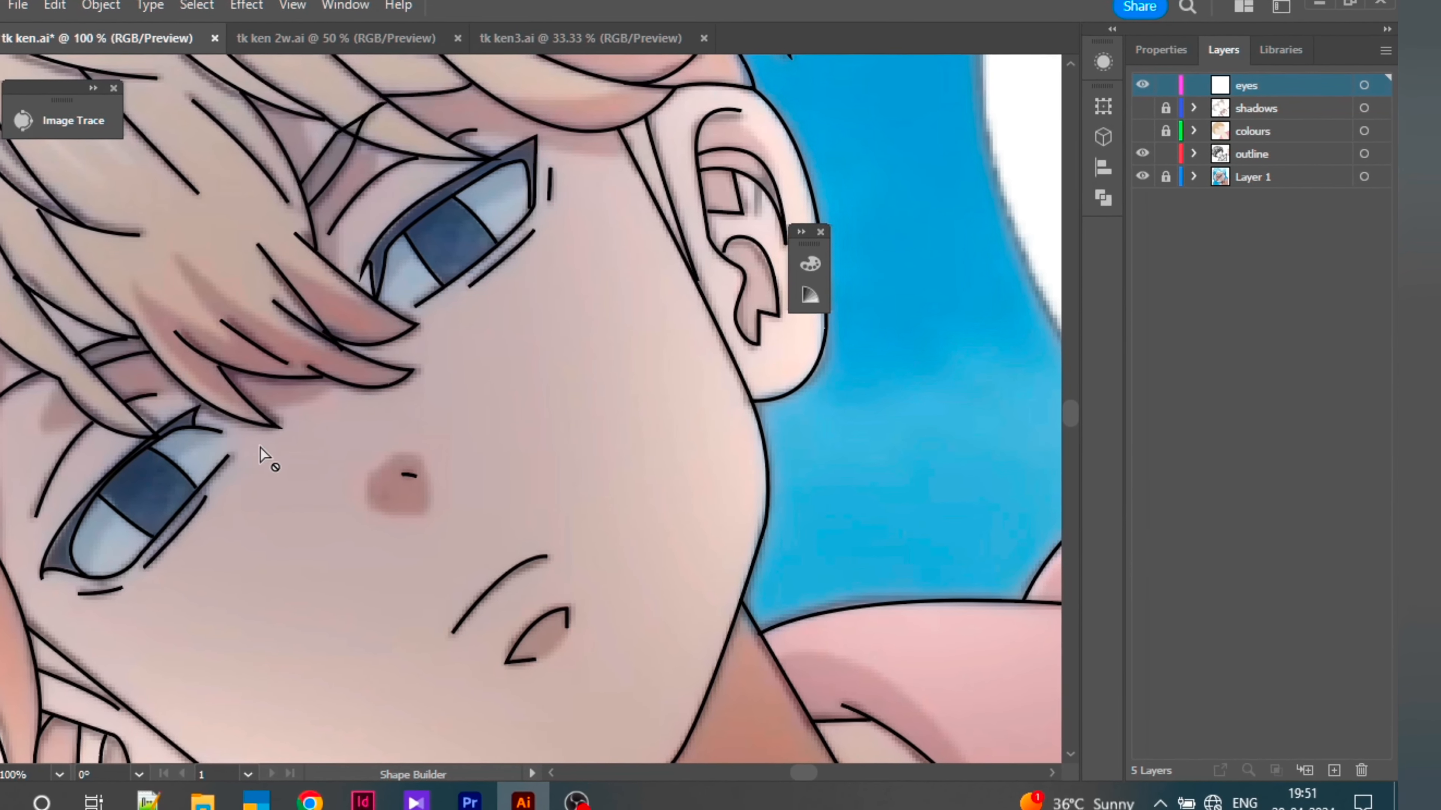
Step: Trace the lower-left eye's interior as a closed Pen path on the eyes layer, following its lid lines
{"action": "key", "text": "p"}
{"action": "left_click", "coordinate": [175, 430], "text": "ctrl"}
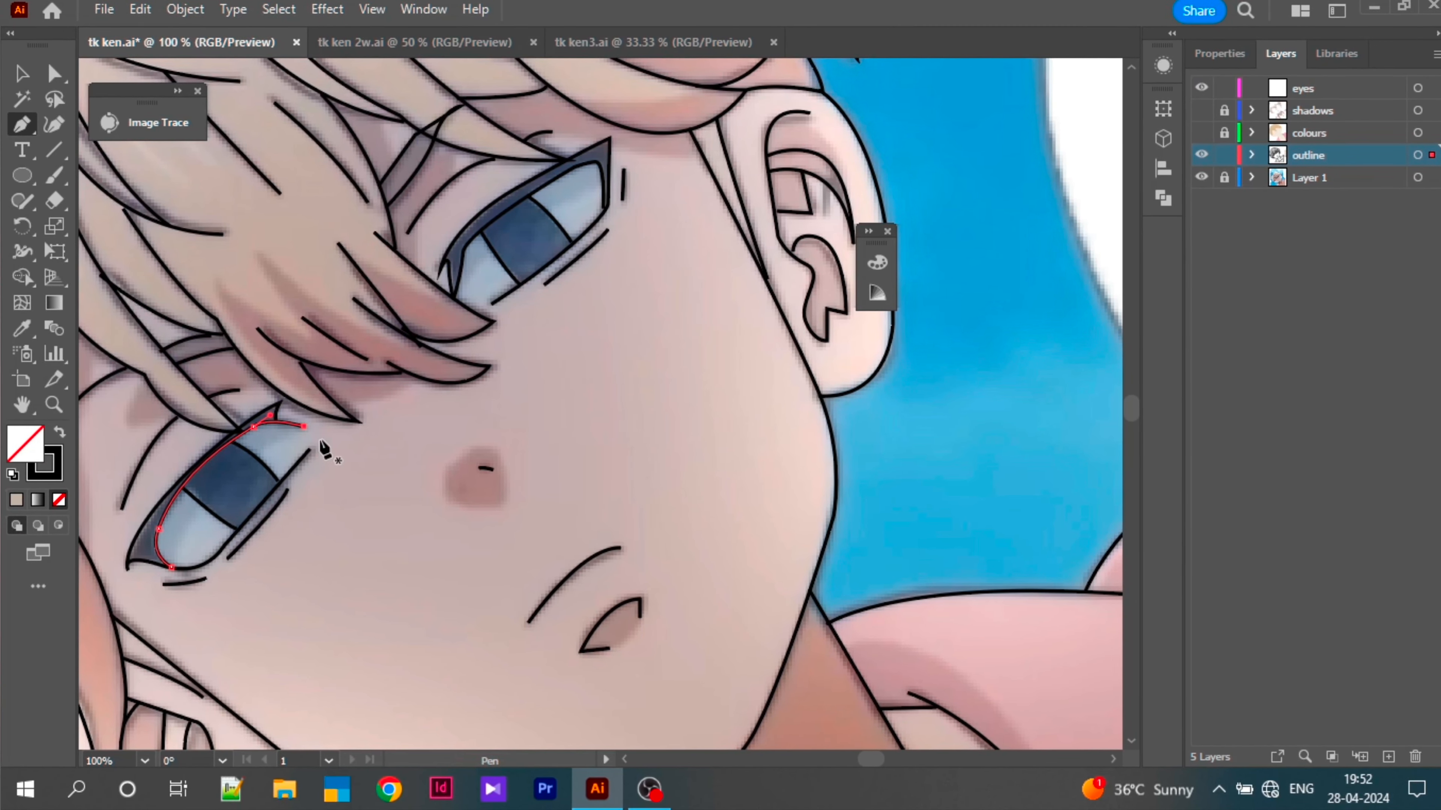
{"action": "left_click", "coordinate": [1352, 88]}
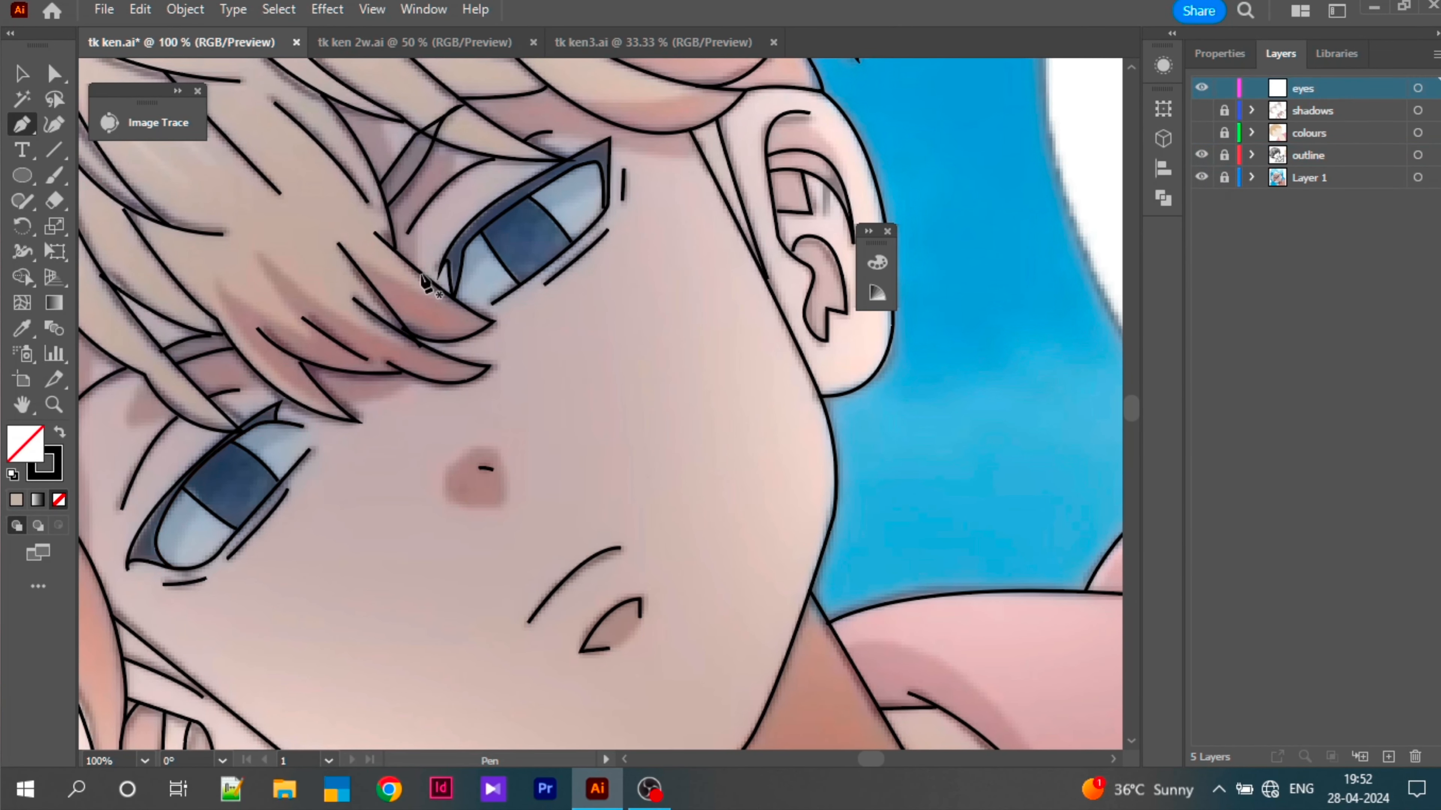
{"action": "left_click", "coordinate": [302, 426]}
{"action": "left_click", "coordinate": [262, 422]}
{"action": "left_click_drag", "start_coordinate": [262, 422], "coordinate": [253, 428]}
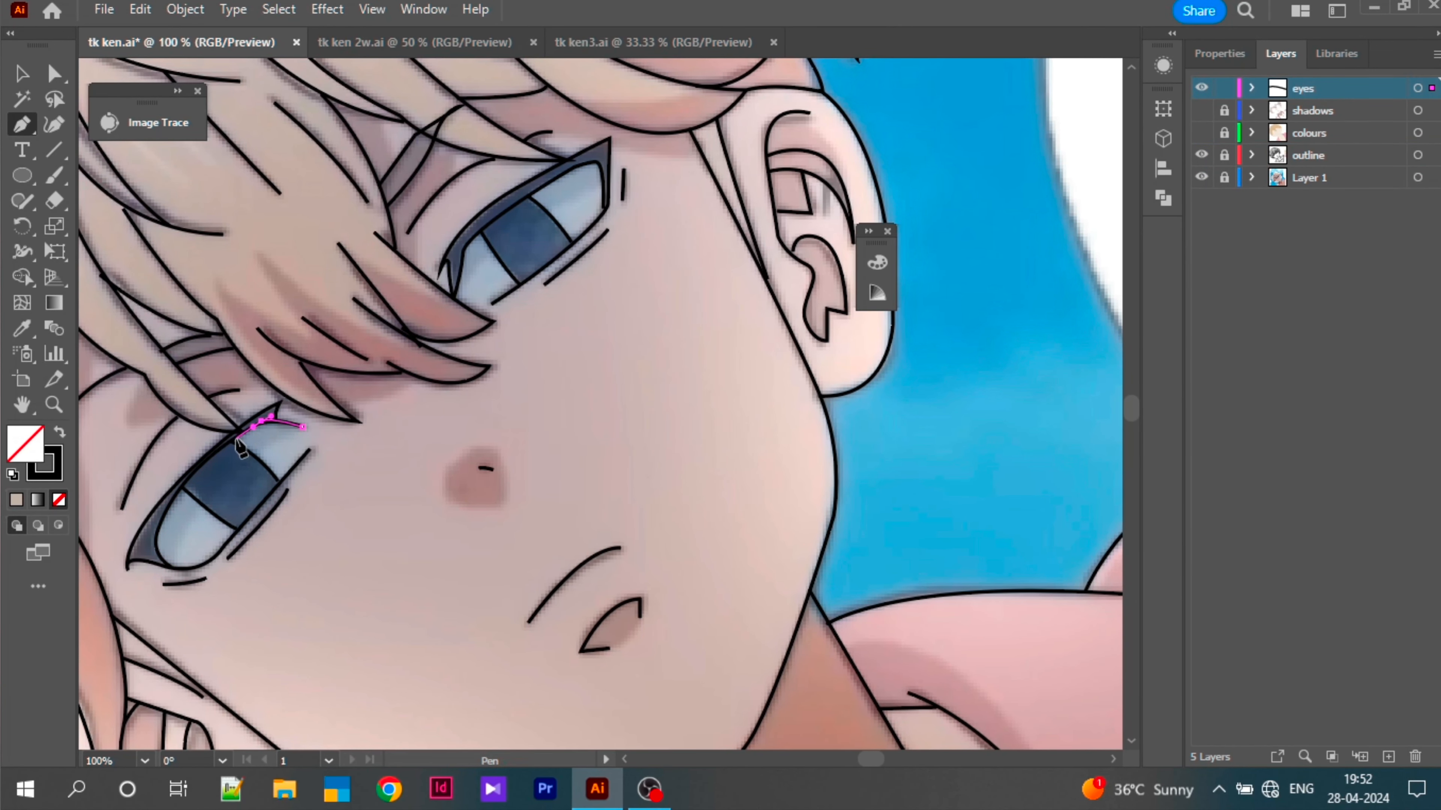
{"action": "left_click", "coordinate": [234, 439]}
{"action": "left_click_drag", "start_coordinate": [158, 534], "coordinate": [159, 574]}
{"action": "left_click", "coordinate": [186, 566]}
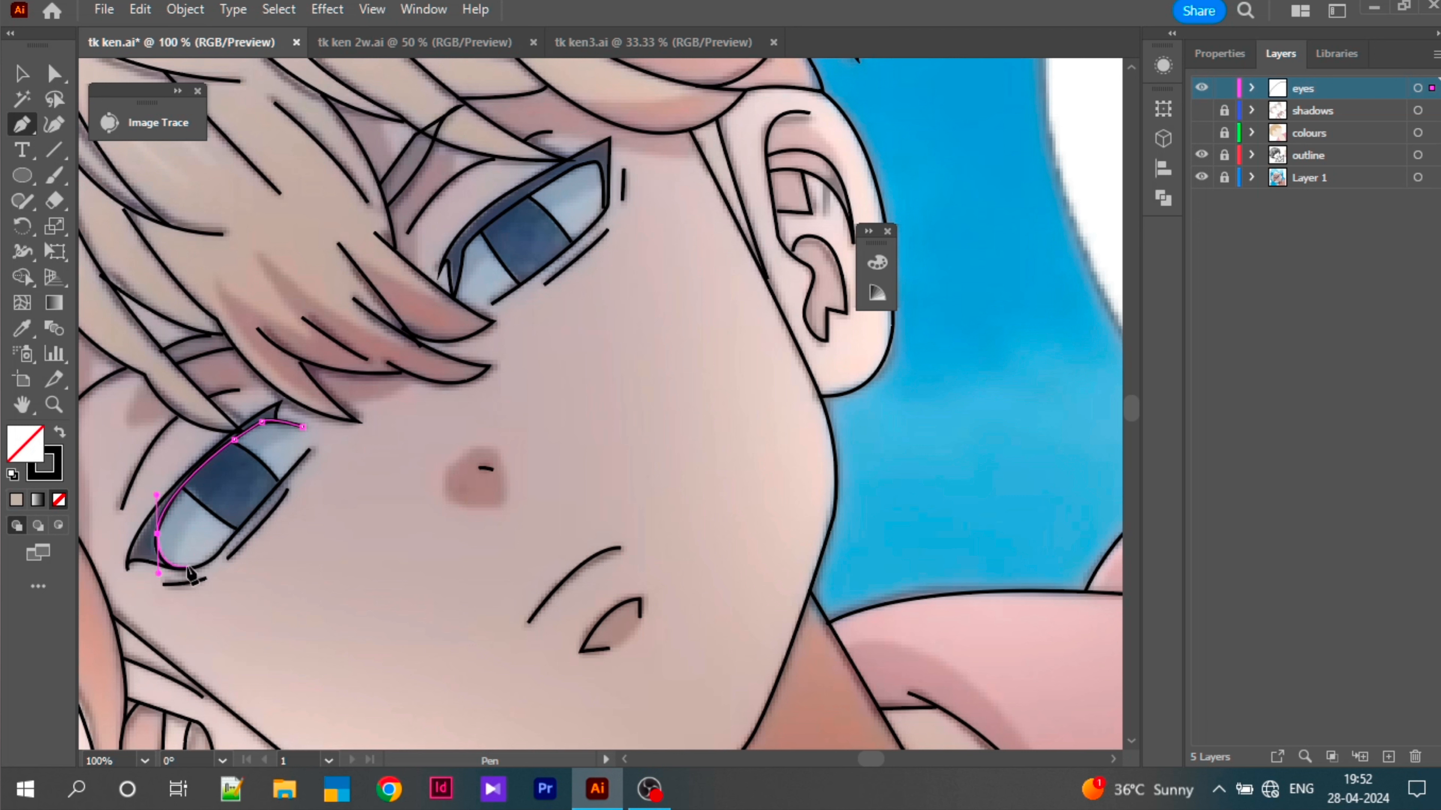
{"action": "left_click", "coordinate": [225, 548]}
{"action": "left_click", "coordinate": [311, 450]}
{"action": "left_click_drag", "start_coordinate": [302, 426], "coordinate": [272, 416]}
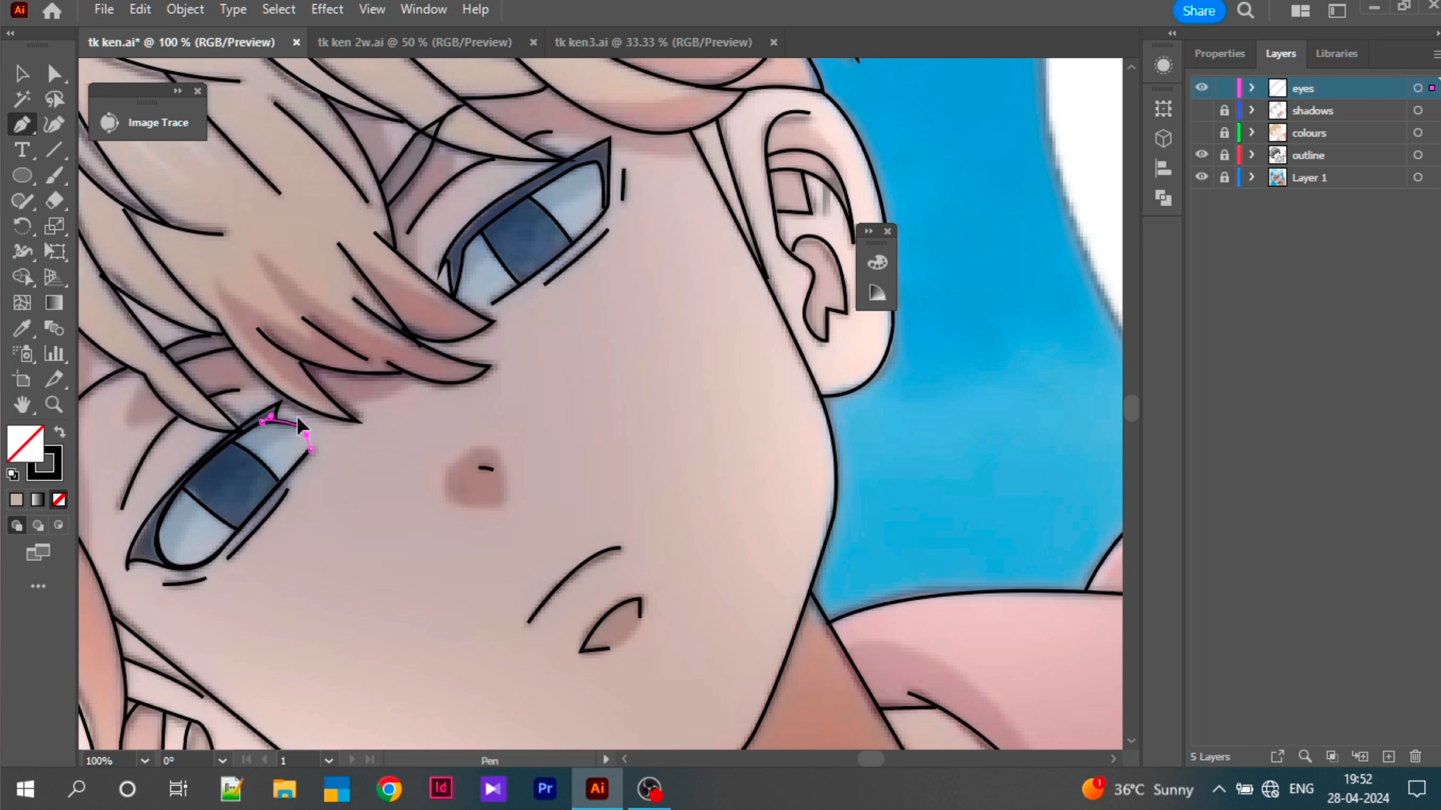
Step: Remove the stroke from the traced shape of the lower-left eye
{"action": "key", "text": "v"}
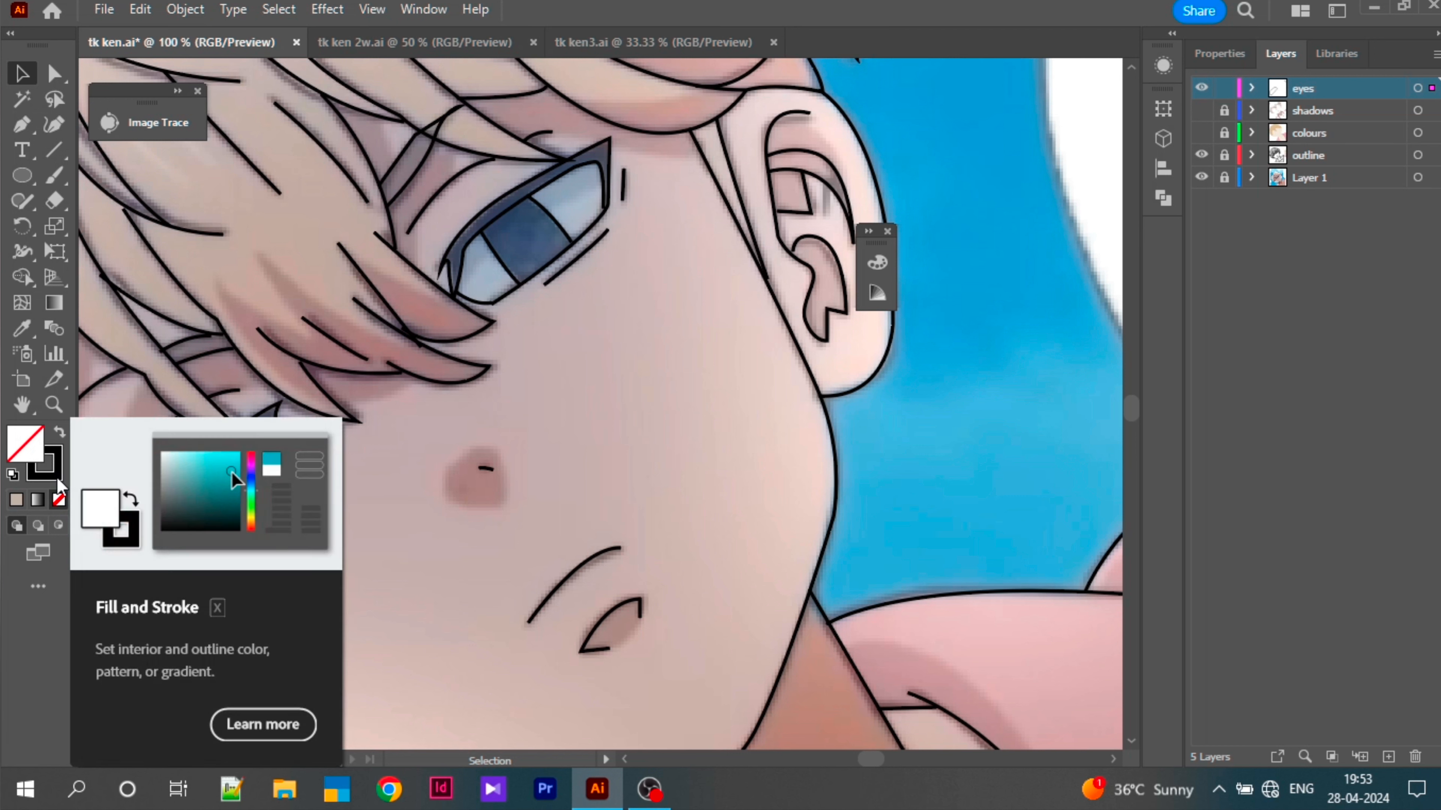
{"action": "left_click", "coordinate": [56, 472]}
{"action": "left_click", "coordinate": [59, 501]}
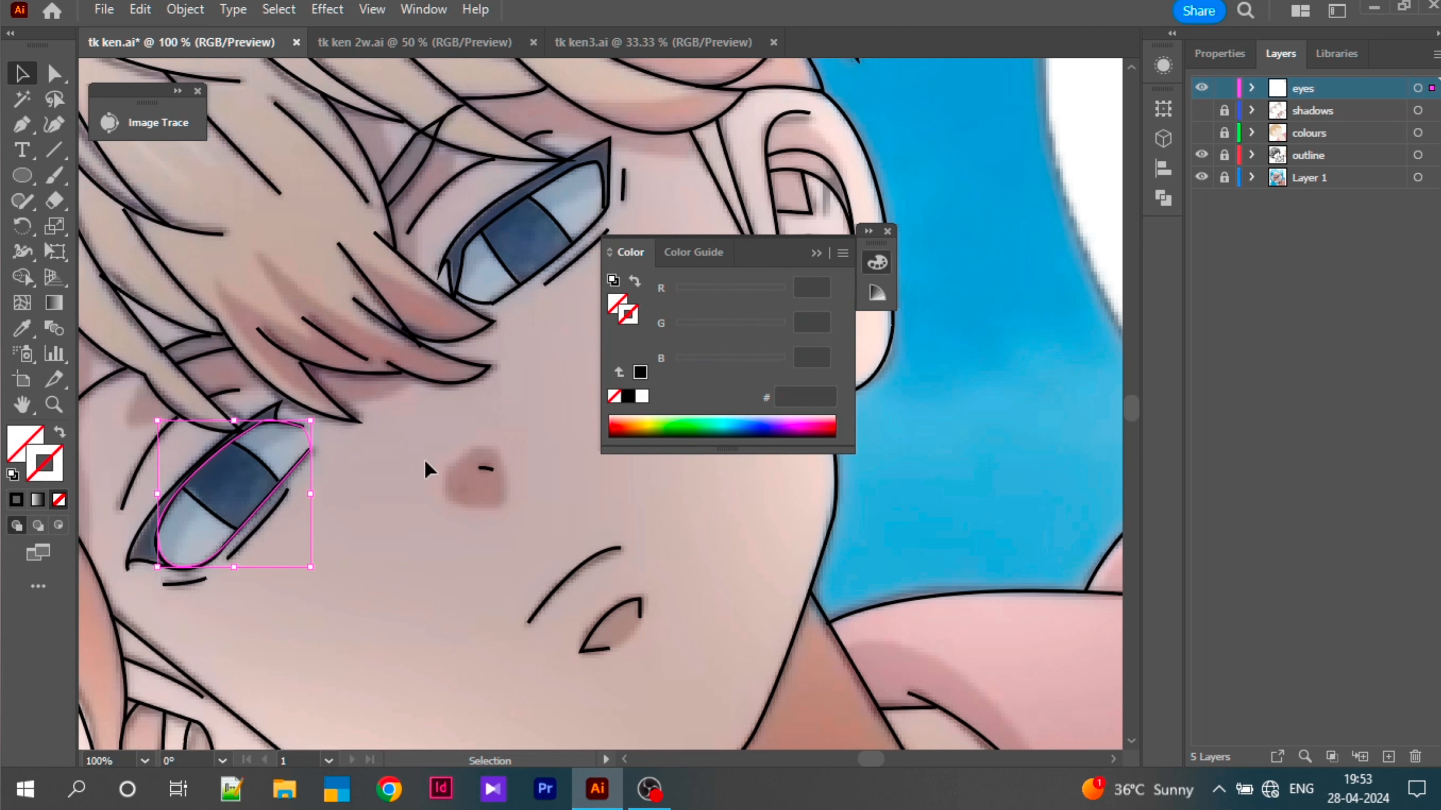
{"action": "left_click", "coordinate": [816, 254]}
Step: Remove the stroke from the short path at the upper-right eye's inner corner and deselect it
{"action": "left_click", "coordinate": [476, 301]}
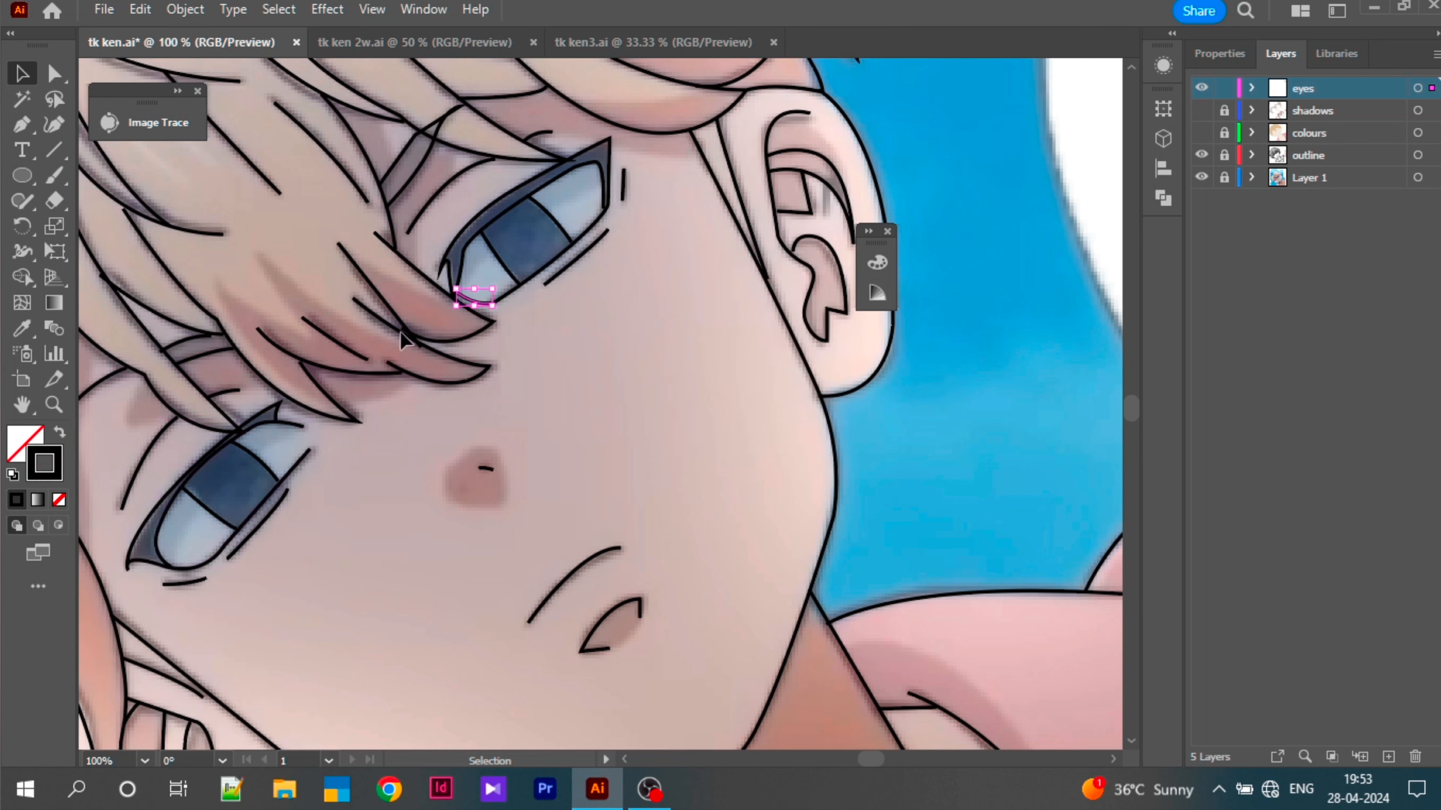
{"action": "left_click", "coordinate": [58, 501]}
{"action": "left_click", "coordinate": [765, 296]}
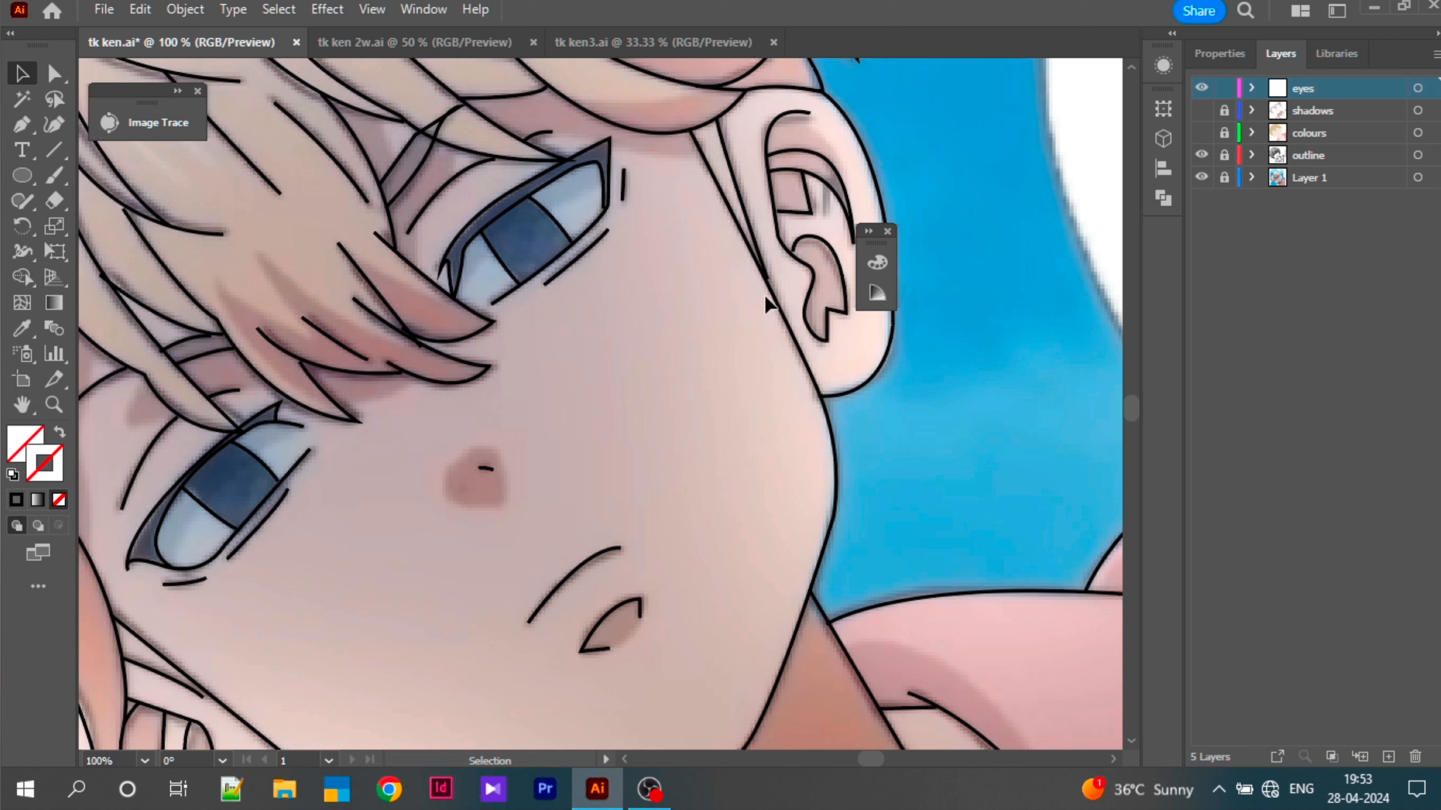
Step: Trace the upper-right eye's interior as a closed Pen path without stroke on the eyes layer
{"action": "key", "text": "p"}
{"action": "left_click", "coordinate": [488, 307]}
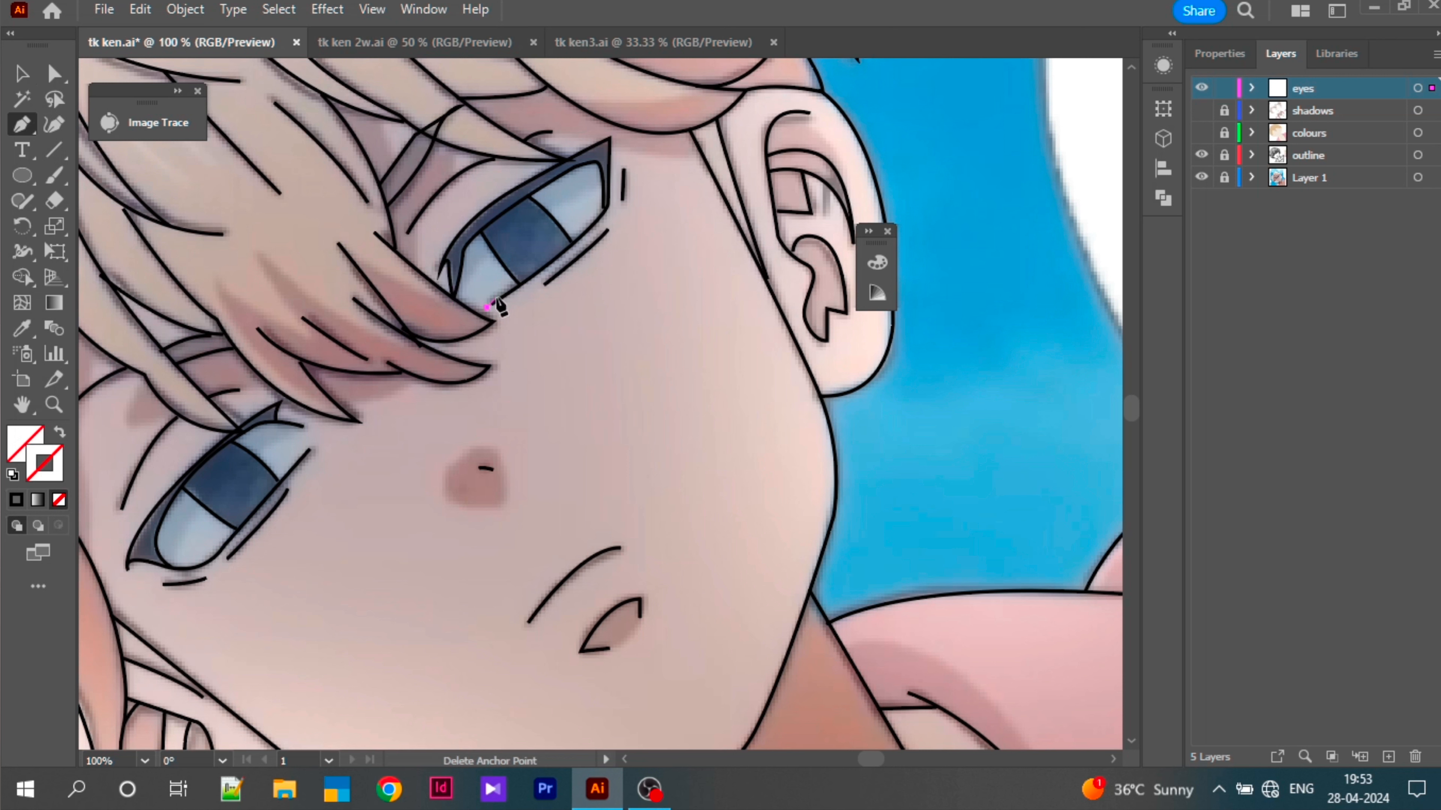
{"action": "left_click_drag", "start_coordinate": [610, 207], "coordinate": [599, 156]}
{"action": "left_click", "coordinate": [604, 212]}
{"action": "left_click", "coordinate": [602, 171]}
{"action": "left_click", "coordinate": [573, 168]}
{"action": "left_click", "coordinate": [515, 204]}
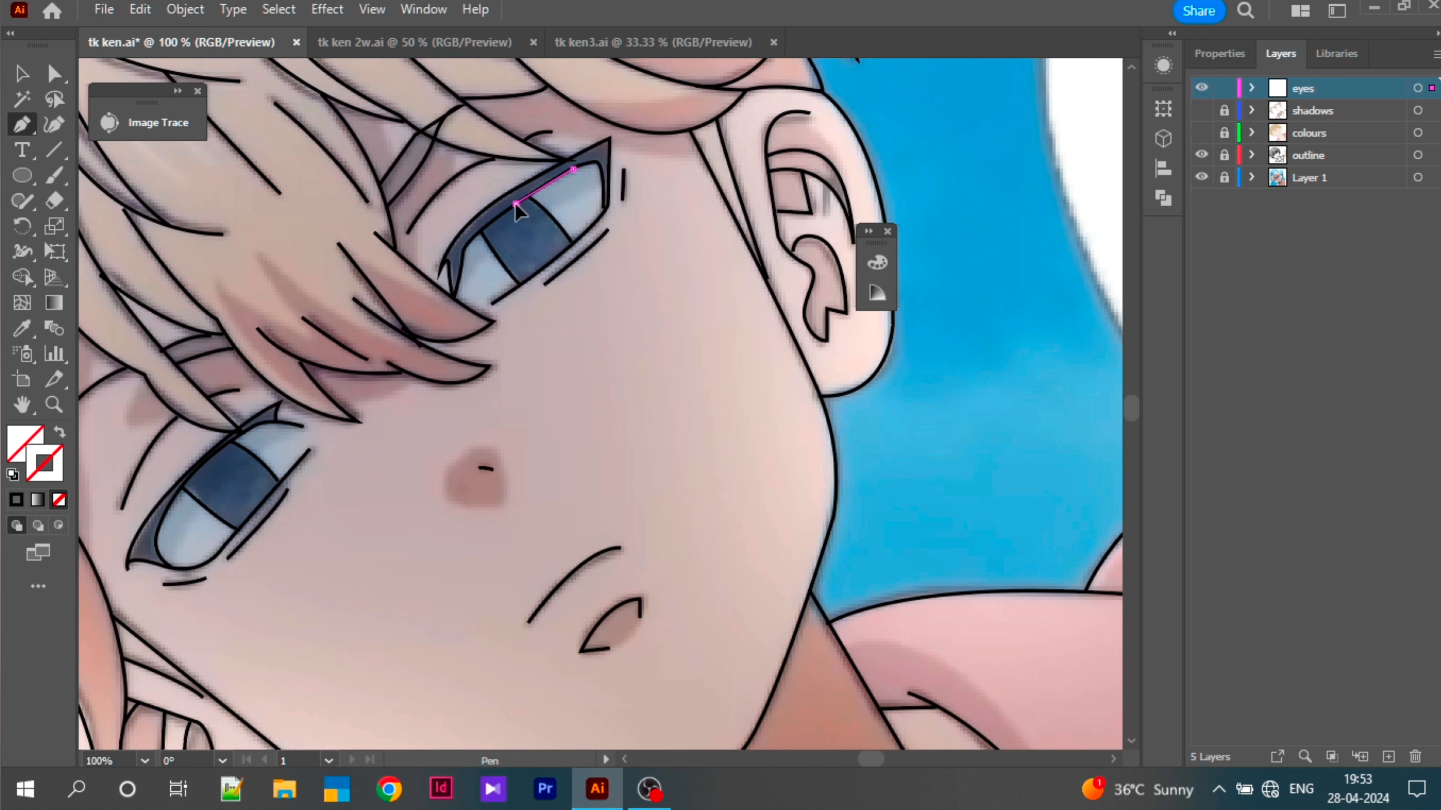
{"action": "left_click", "coordinate": [466, 247]}
{"action": "left_click_drag", "start_coordinate": [457, 293], "coordinate": [452, 304]}
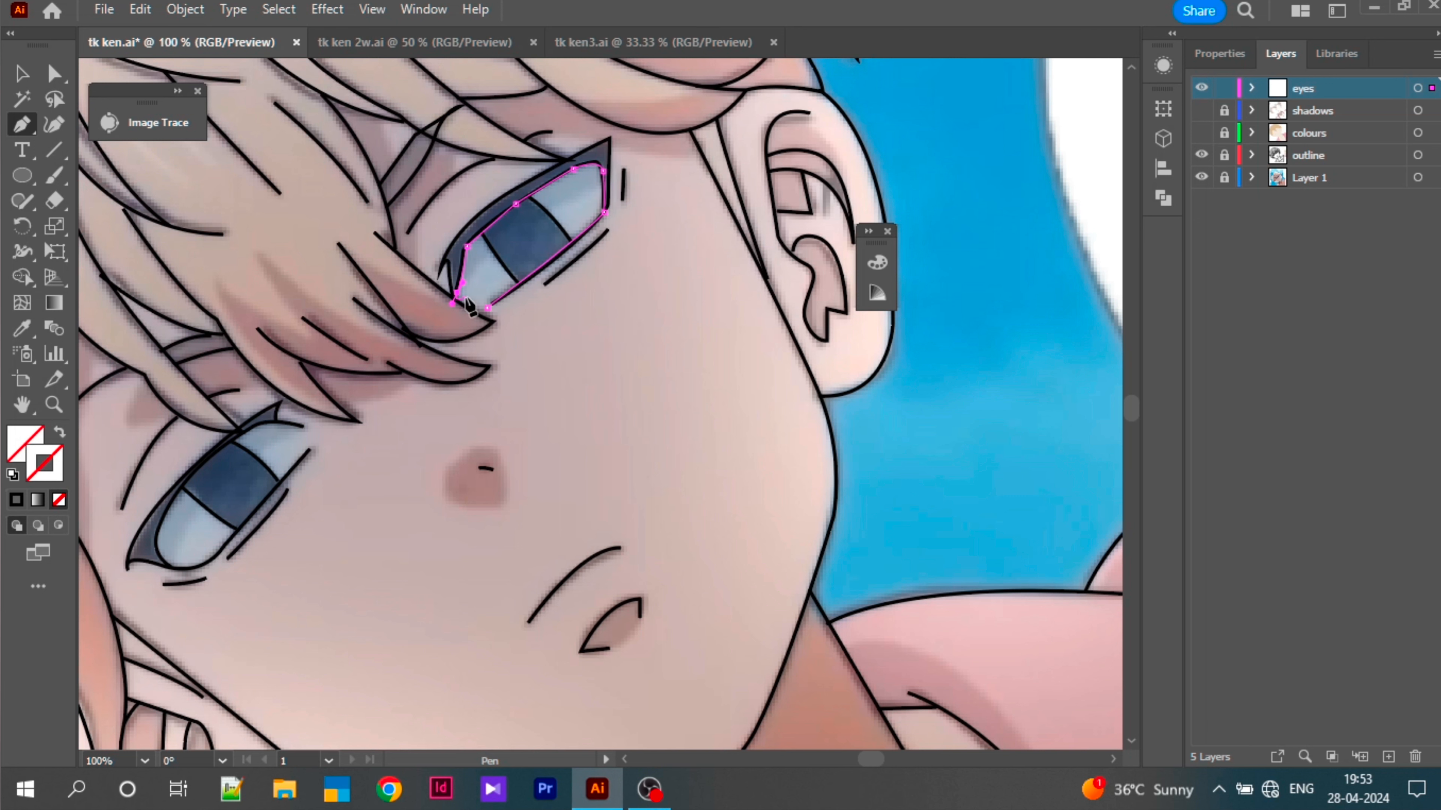
{"action": "left_click", "coordinate": [488, 308]}
Step: Lock the eyes layer and make the outline layer editable for selecting its paths
{"action": "left_click", "coordinate": [1200, 156]}
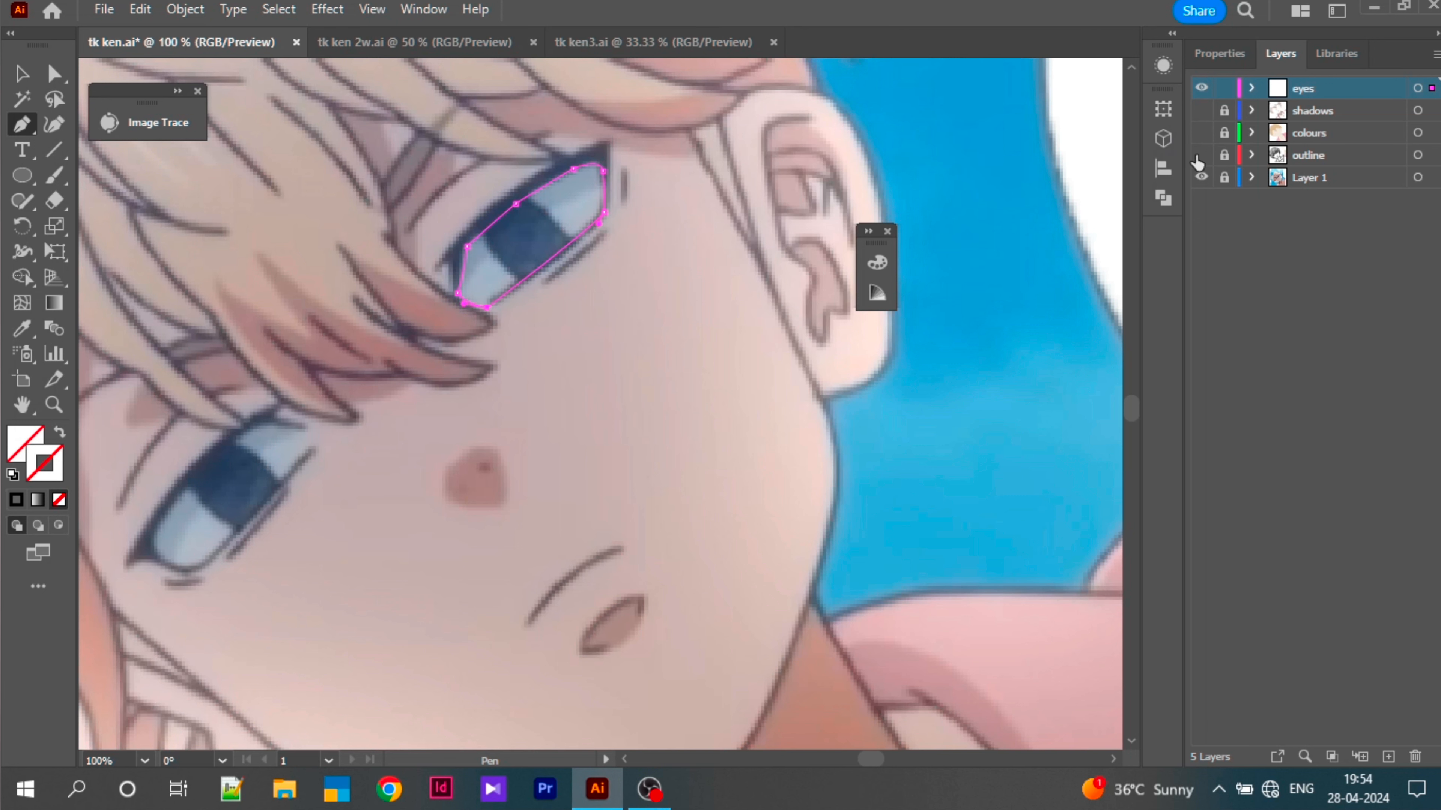
{"action": "left_click", "coordinate": [1224, 89]}
{"action": "left_click", "coordinate": [1202, 155]}
{"action": "key", "text": "v"}
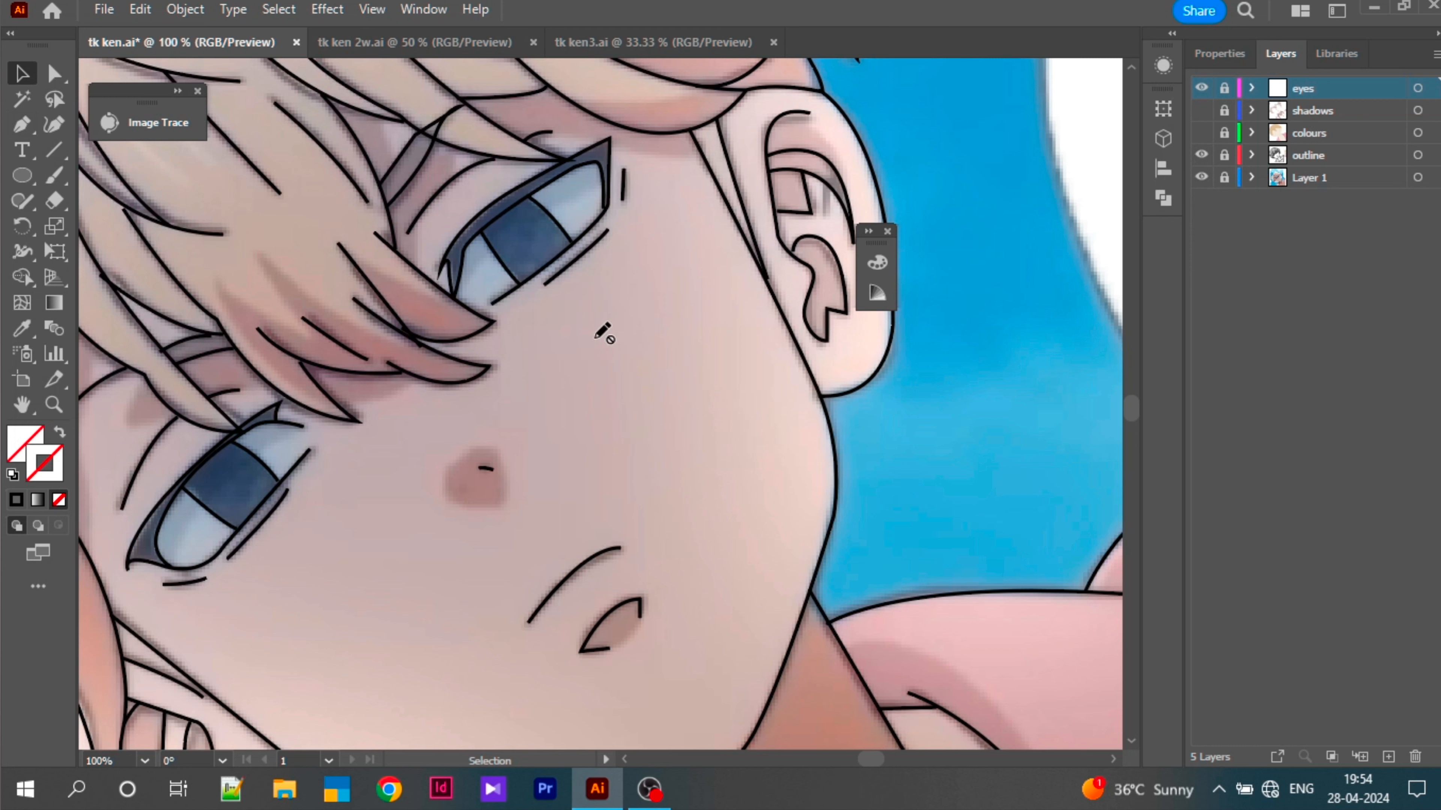
Step: Select the outline paths around both eyes and fill the irises and upper lids with near-black using the Shape Builder
{"action": "left_click_drag", "start_coordinate": [105, 512], "coordinate": [334, 582]}
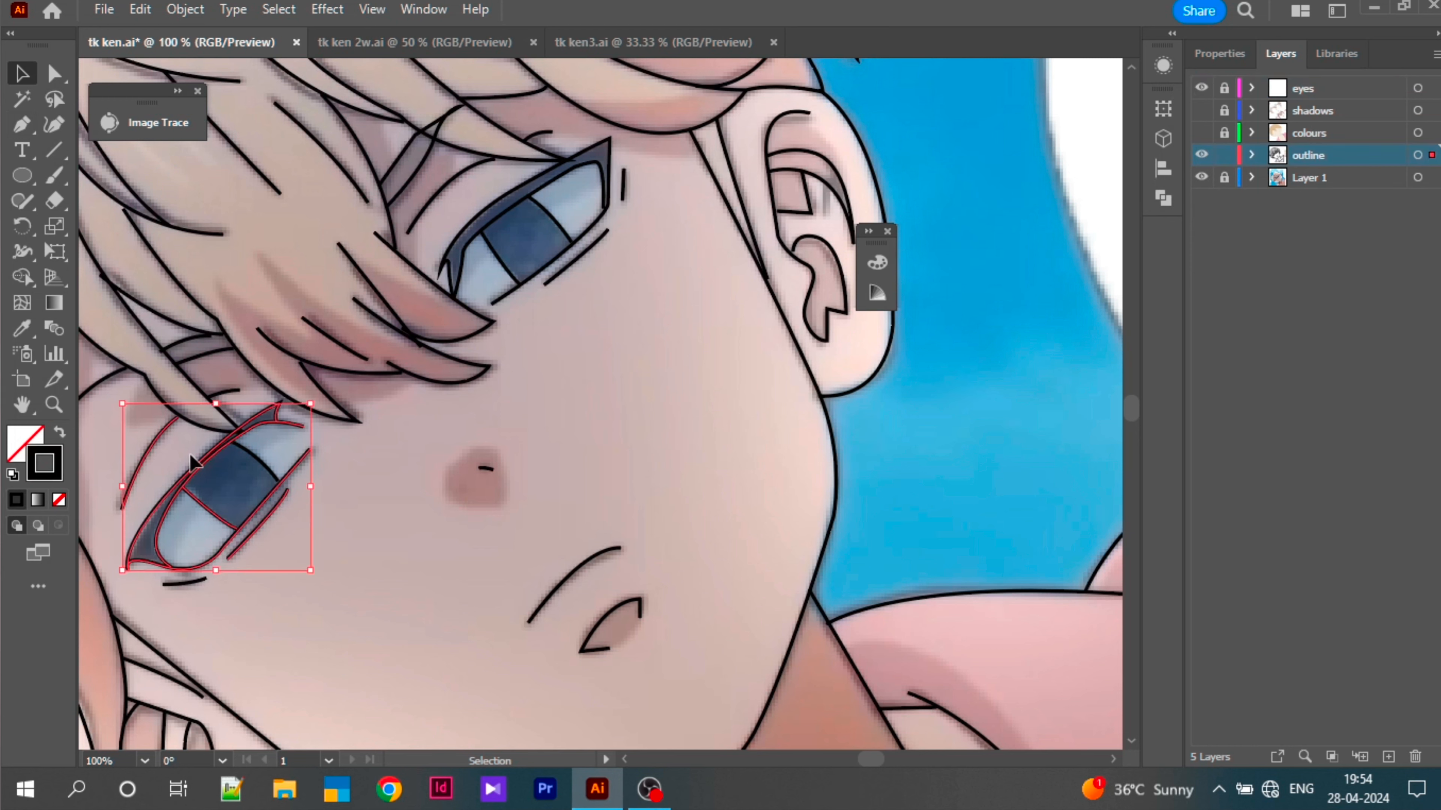
{"action": "left_click_drag", "start_coordinate": [191, 455], "coordinate": [338, 580]}
{"action": "left_click_drag", "start_coordinate": [448, 170], "coordinate": [600, 359]}
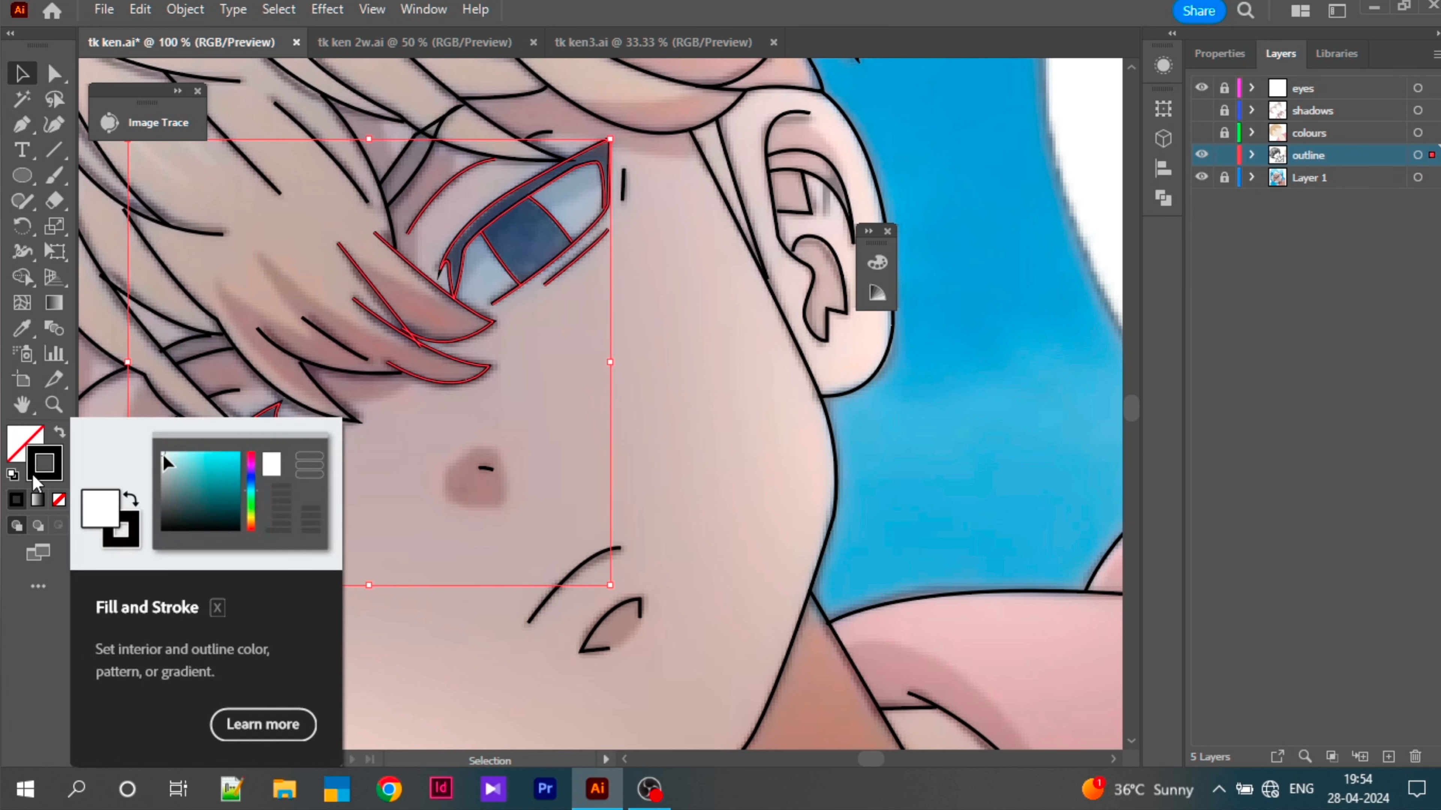
{"action": "left_click", "coordinate": [22, 278]}
{"action": "double_click", "coordinate": [25, 448]}
{"action": "left_click", "coordinate": [1117, 177]}
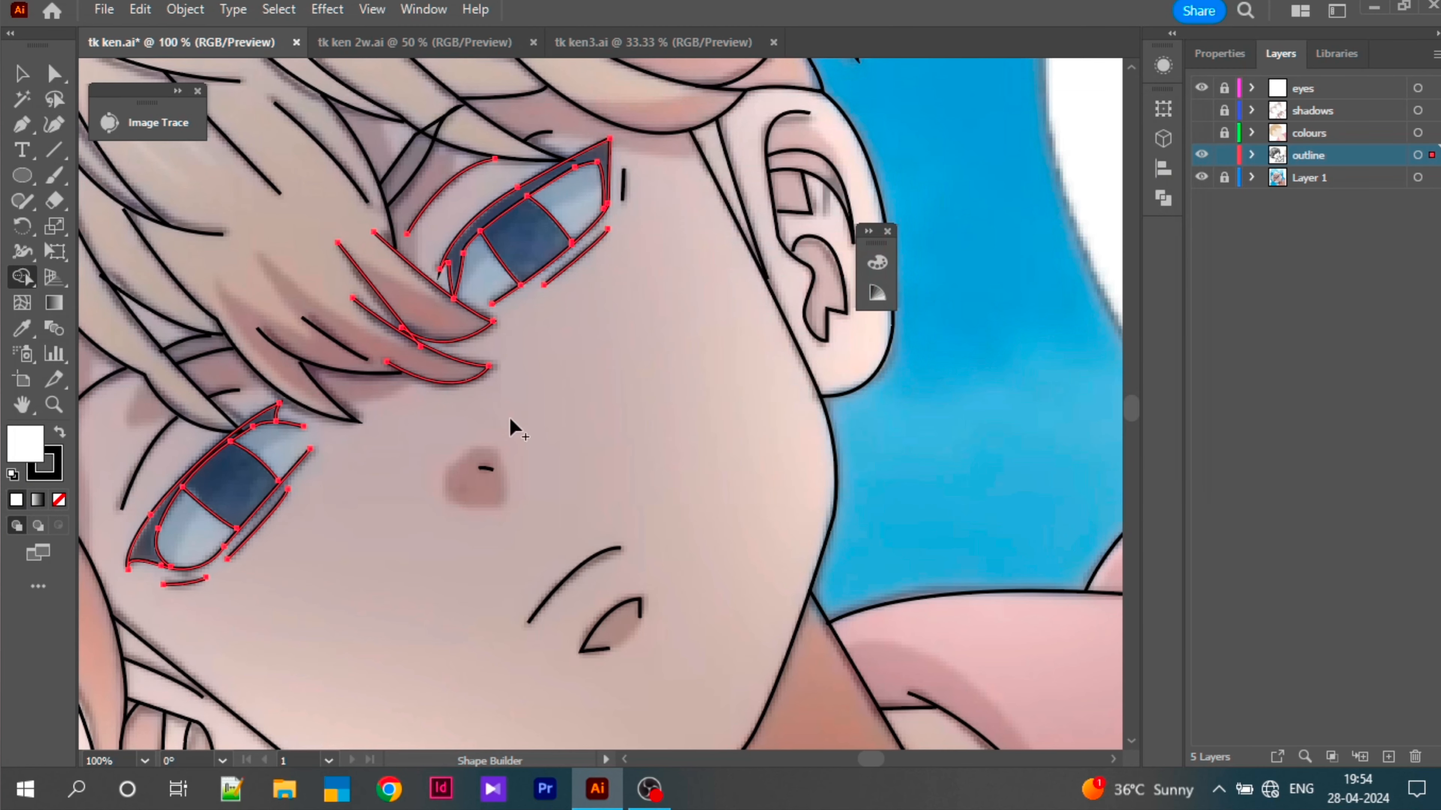
{"action": "double_click", "coordinate": [17, 437]}
{"action": "left_click", "coordinate": [867, 434]}
{"action": "left_click", "coordinate": [1108, 173]}
{"action": "left_click", "coordinate": [232, 484]}
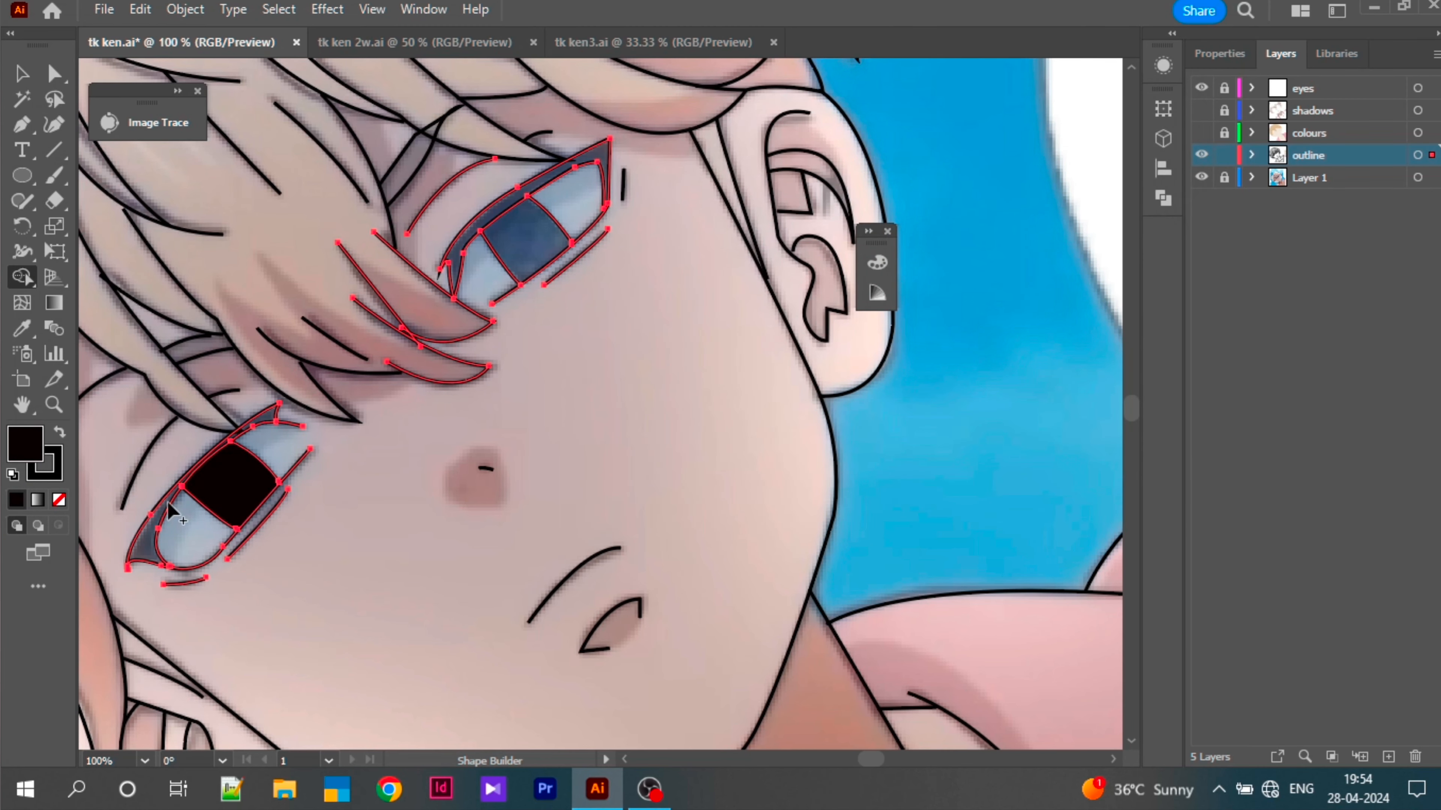
{"action": "left_click", "coordinate": [151, 545]}
{"action": "left_click", "coordinate": [506, 220]}
{"action": "left_click", "coordinate": [502, 213]}
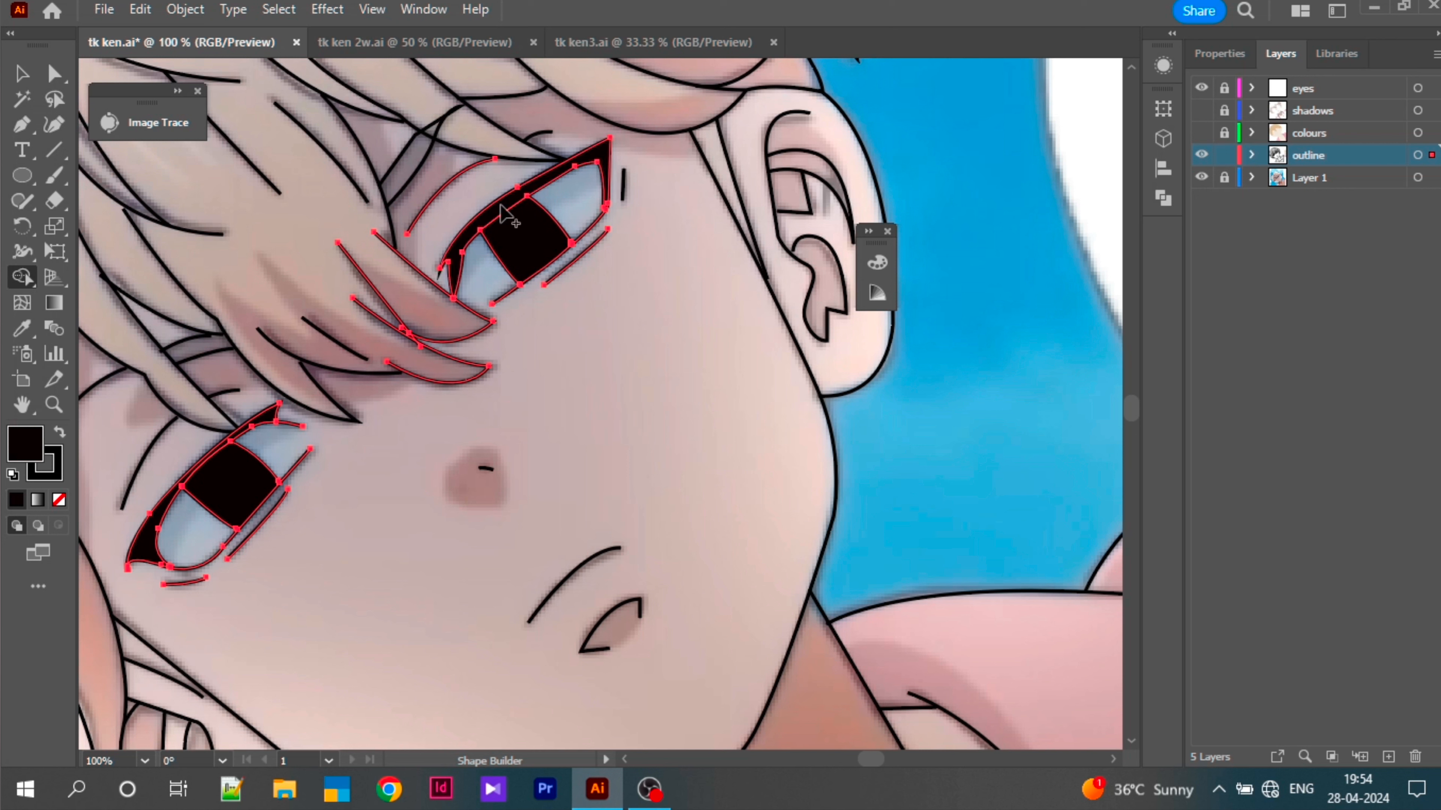
Step: Lock the outline layer and unlock the eyes layer as the active layer
{"action": "left_click", "coordinate": [1224, 155]}
{"action": "left_click", "coordinate": [1305, 87]}
{"action": "left_click", "coordinate": [1224, 87]}
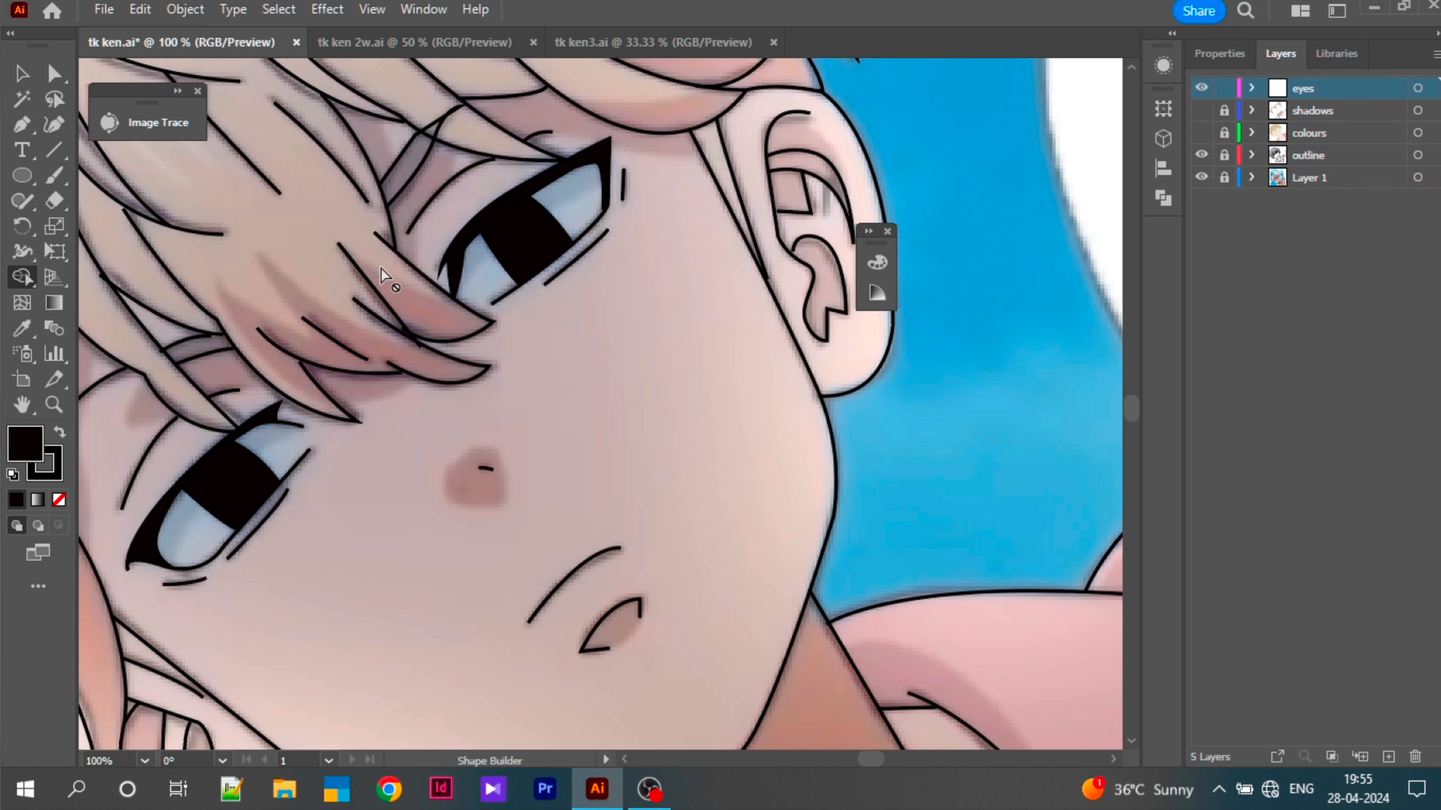
Step: Fill the traced interior shapes of both eyes with a pale off-white
{"action": "key", "text": "v"}
{"action": "left_click", "coordinate": [499, 268]}
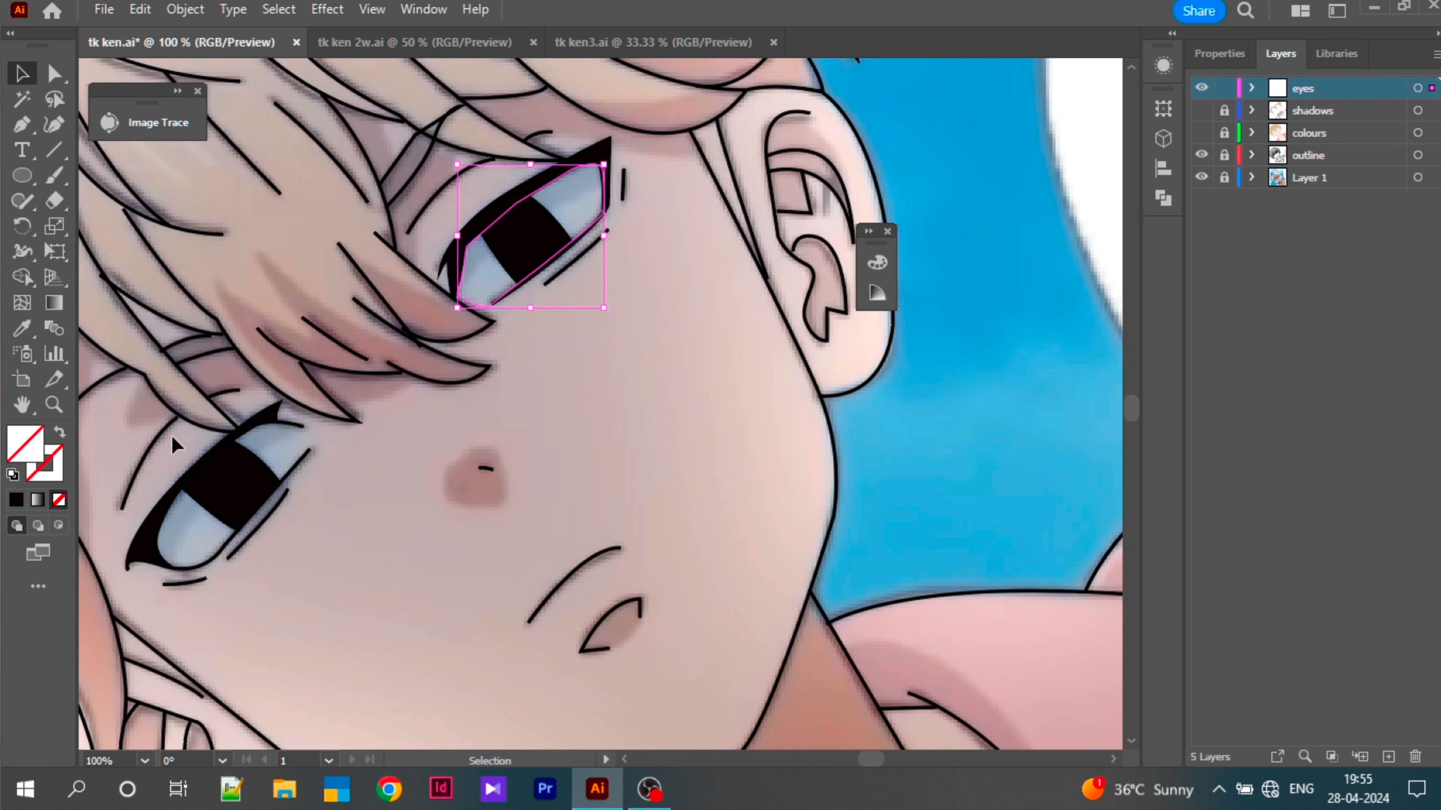
{"action": "left_click", "coordinate": [161, 460], "text": "shift"}
{"action": "double_click", "coordinate": [23, 454]}
{"action": "left_click", "coordinate": [627, 169]}
{"action": "left_click", "coordinate": [1113, 174]}
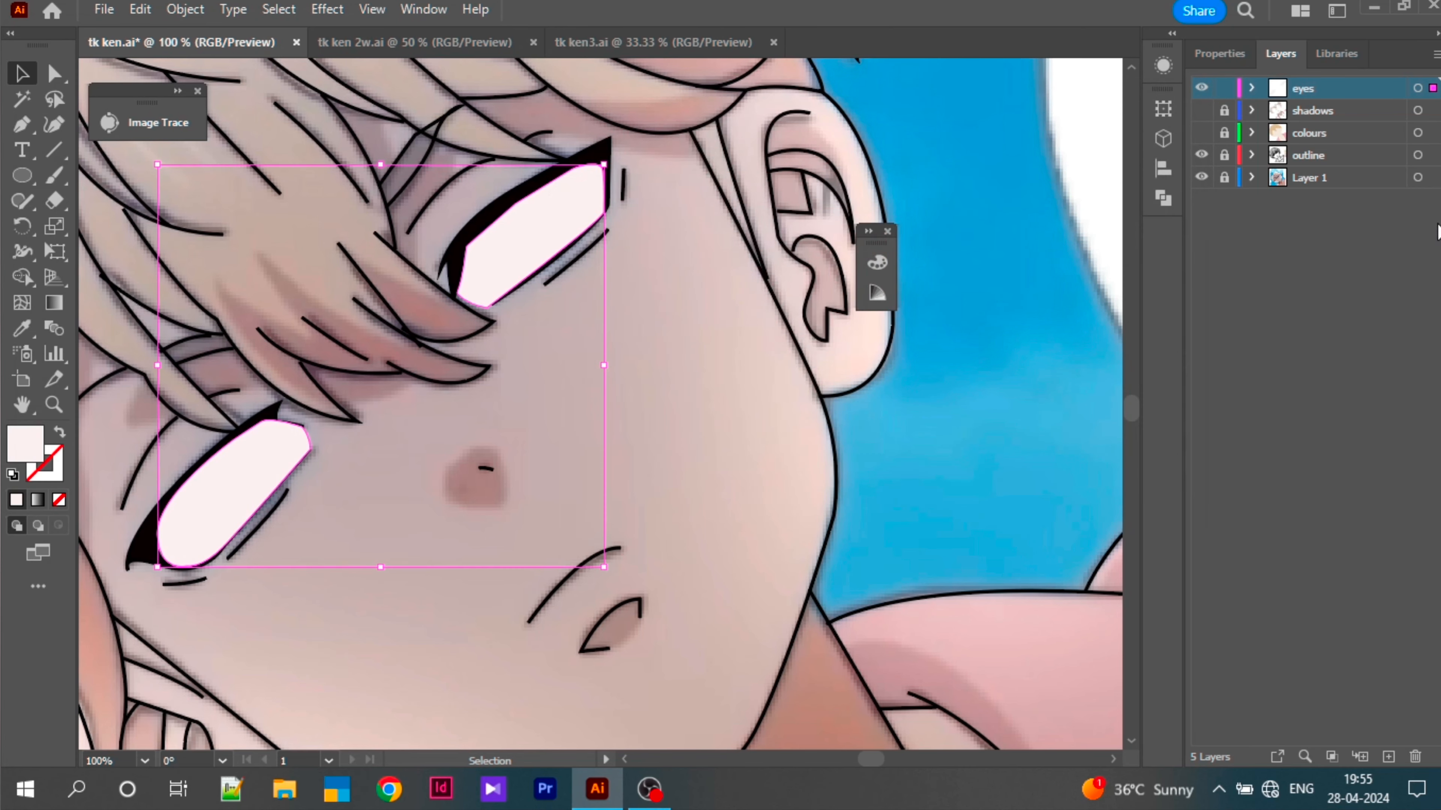
Step: Show the shadows and colours layers, hide Layer 1, and move the outline layer to the top of the layer stack
{"action": "left_click_drag", "start_coordinate": [1201, 117], "coordinate": [1199, 142]}
{"action": "left_click", "coordinate": [1201, 177]}
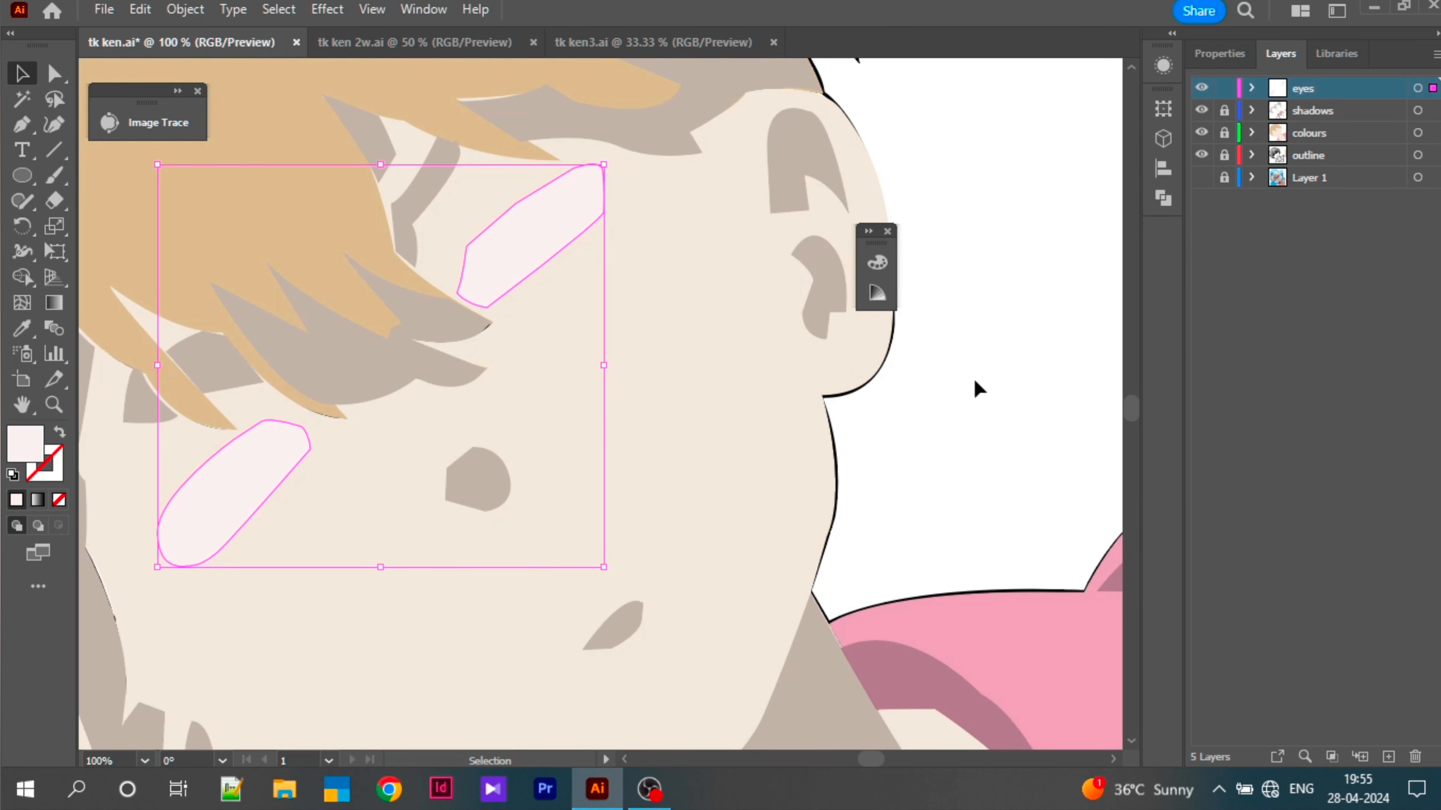
{"action": "key", "text": "ctrl+minus"}
{"action": "key", "text": "ctrl+minus"}
{"action": "key", "text": "ctrl+minus"}
{"action": "left_click_drag", "start_coordinate": [1315, 155], "coordinate": [1346, 80]}
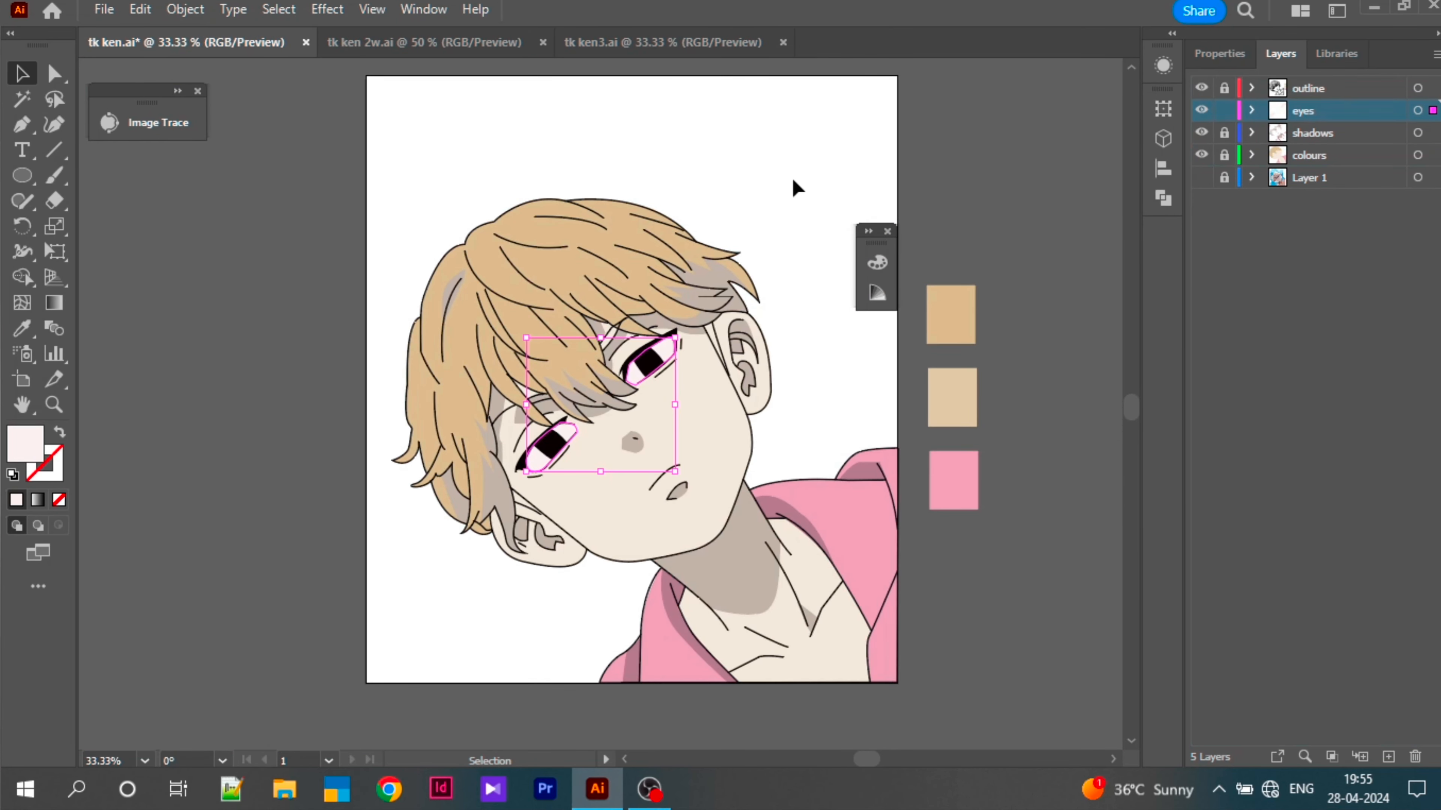
{"action": "left_click", "coordinate": [791, 176]}
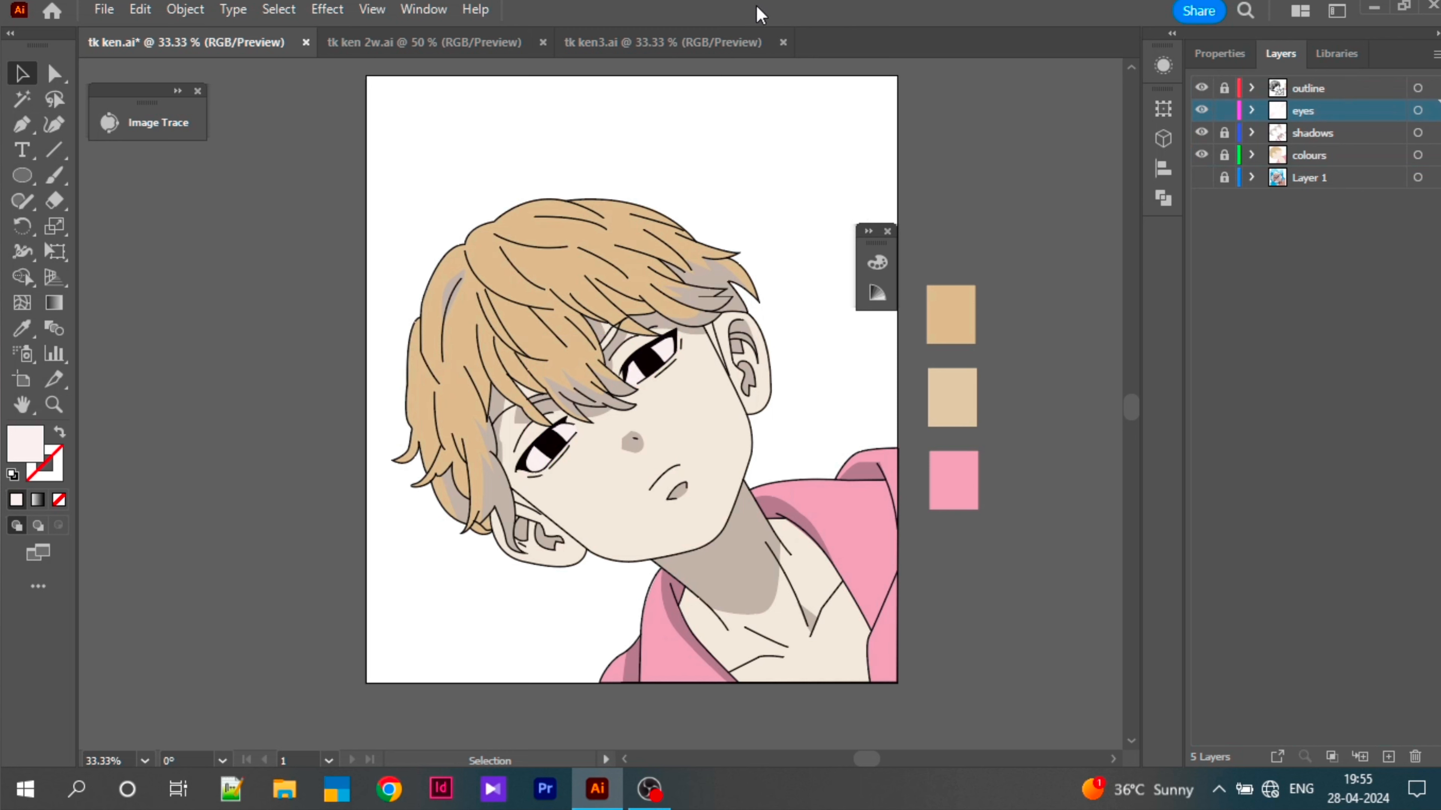
Step: Add a layer named bg directly above Layer 1 and draw a rectangle covering the whole artboard on it
{"action": "left_click", "coordinate": [1350, 181]}
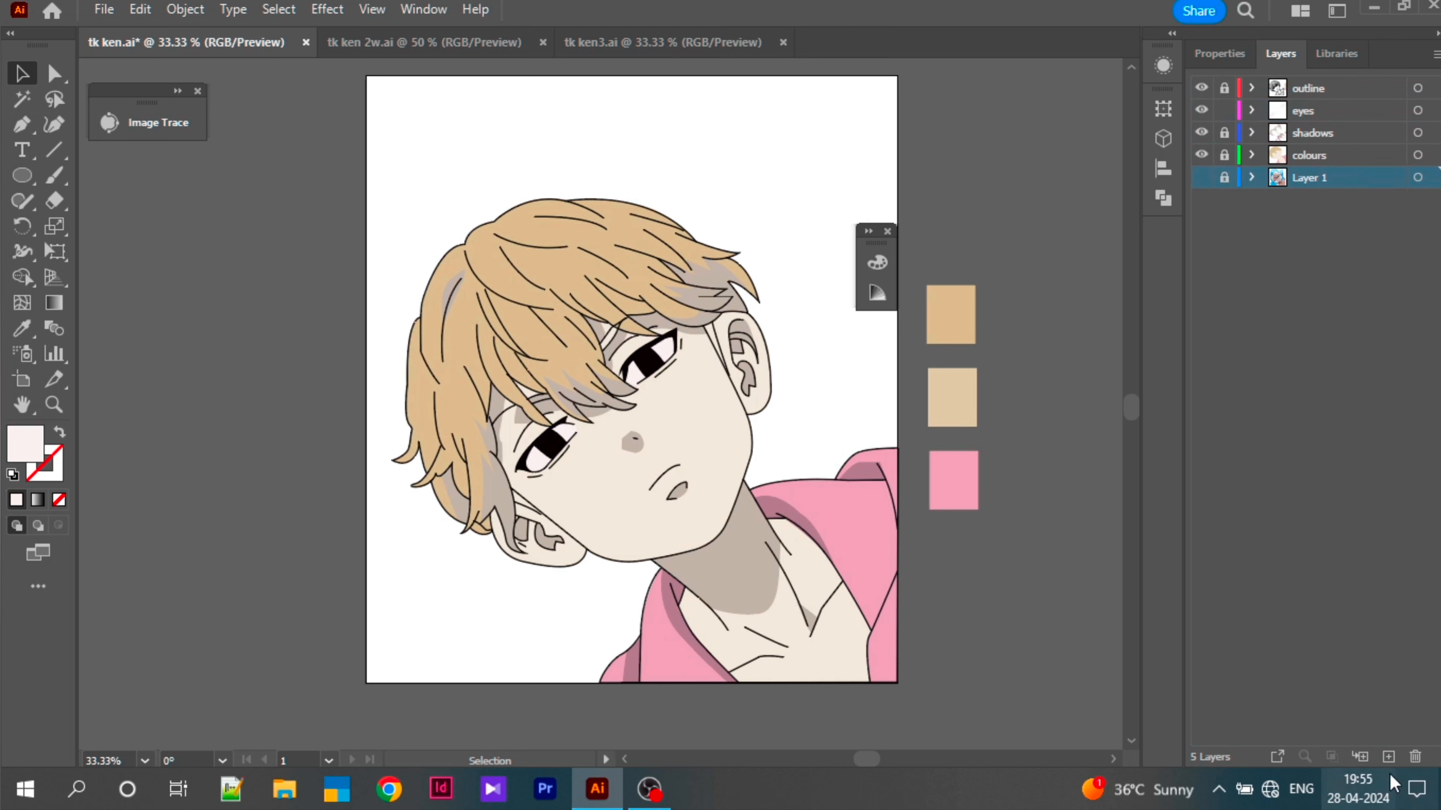
{"action": "left_click", "coordinate": [1389, 756]}
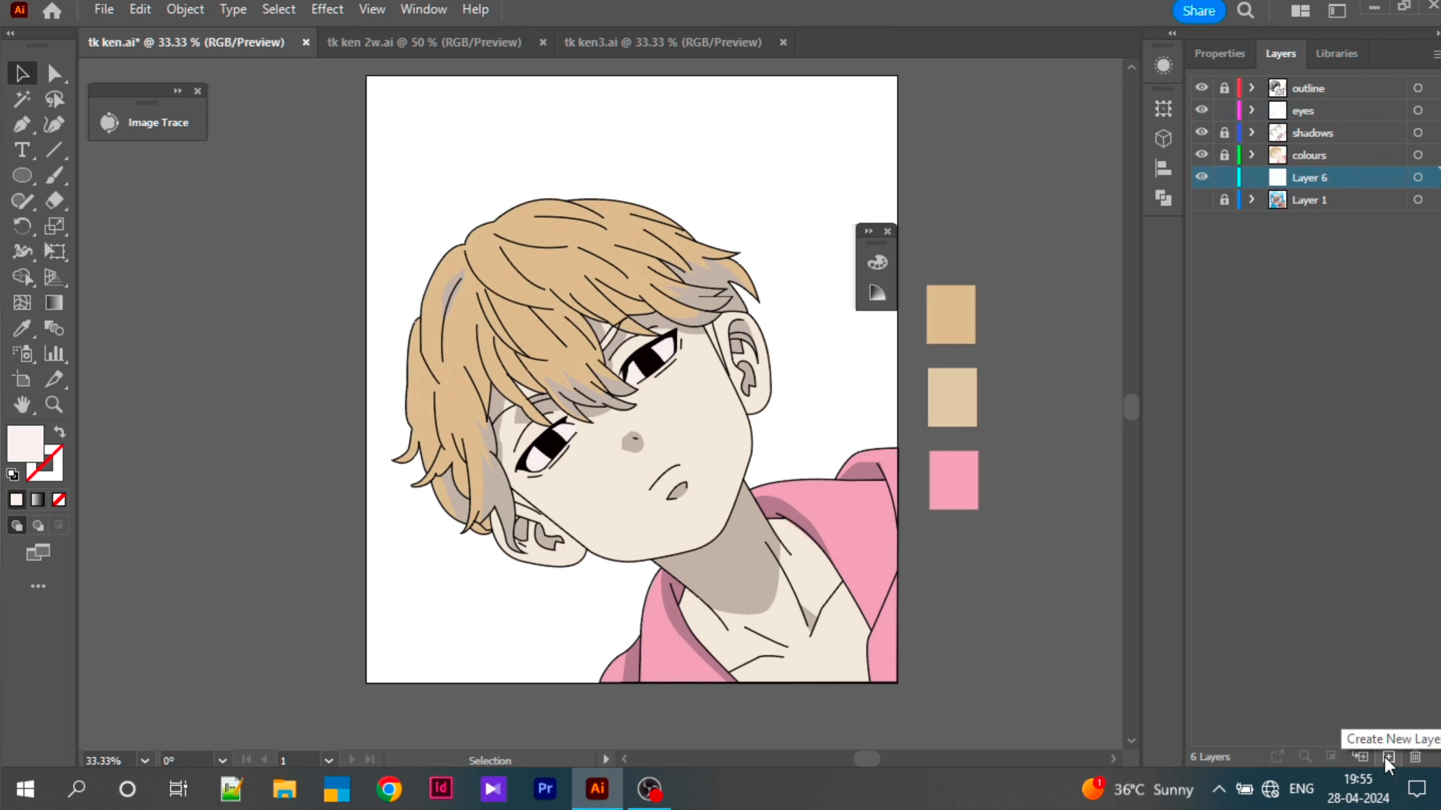
{"action": "double_click", "coordinate": [1304, 178]}
{"action": "type", "text": "bg"}
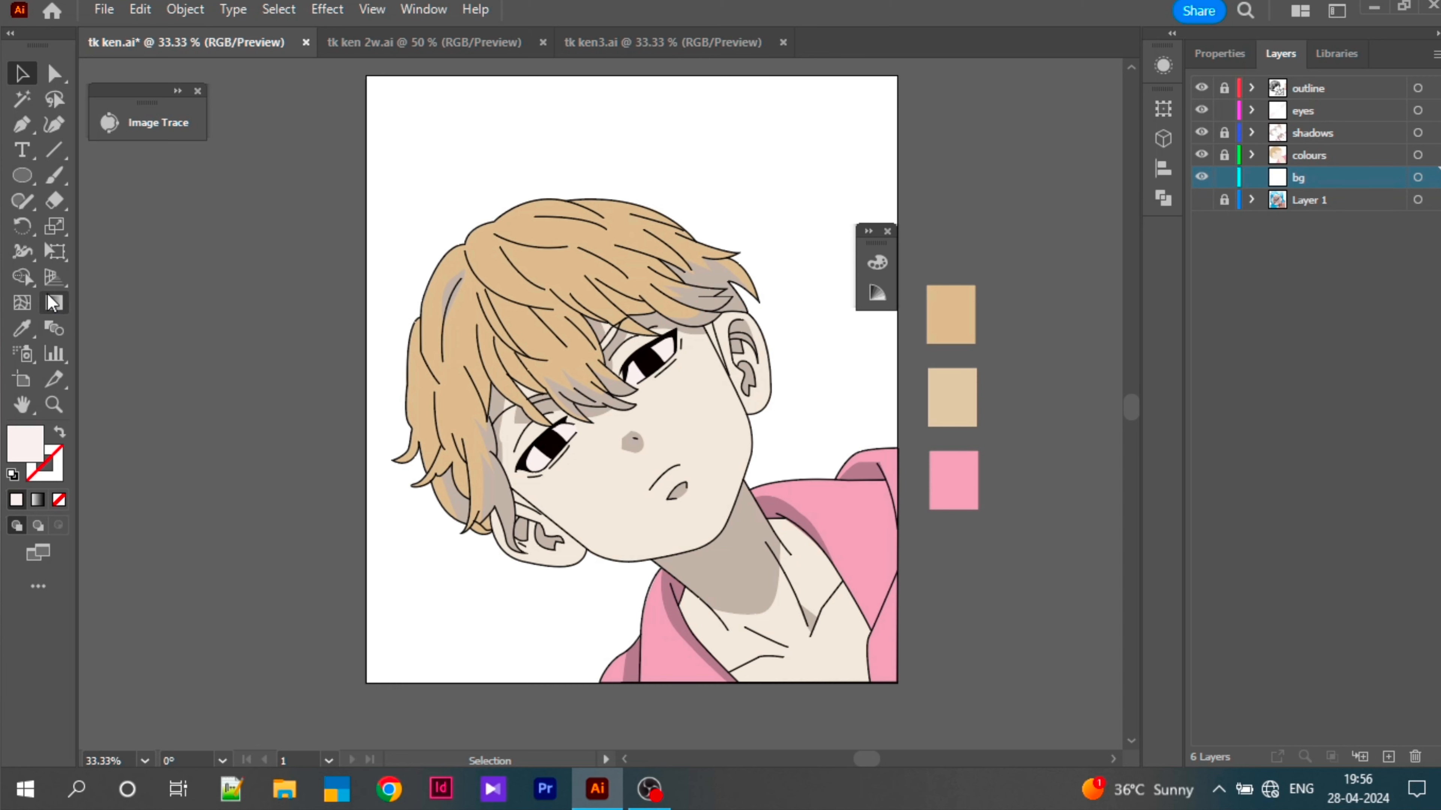
{"action": "left_click_drag", "start_coordinate": [21, 176], "coordinate": [99, 173]}
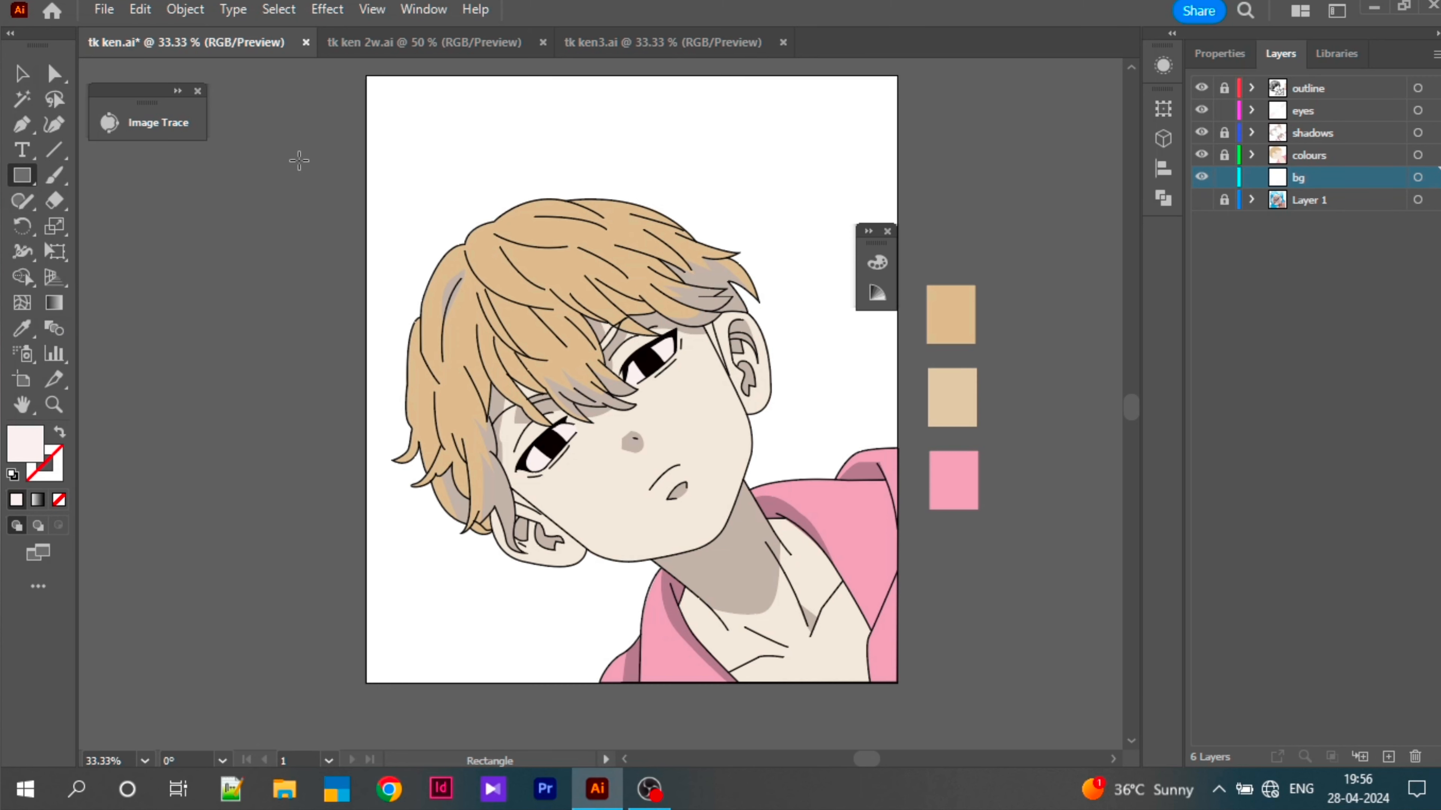
{"action": "left_click_drag", "start_coordinate": [365, 74], "coordinate": [897, 684]}
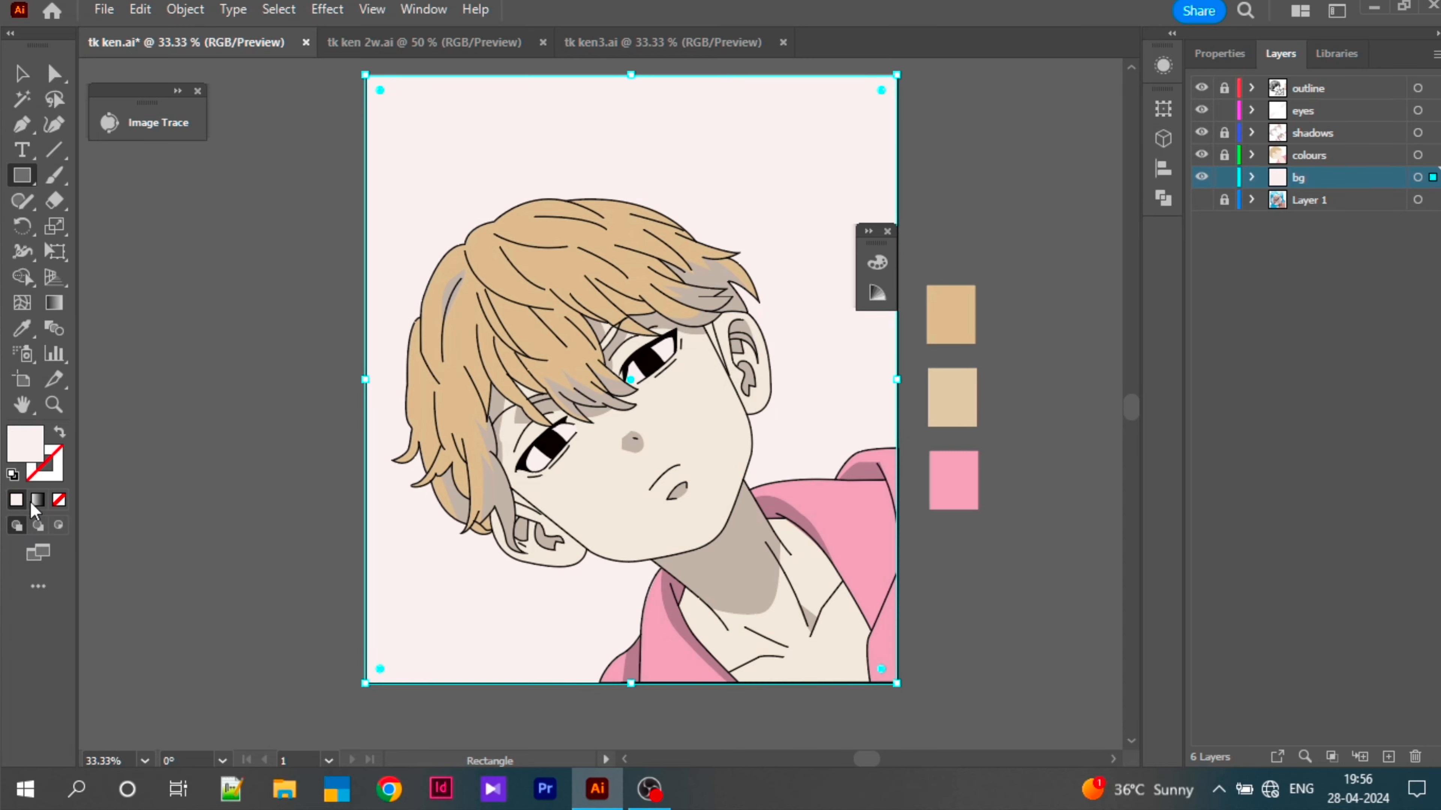
Step: Fill the background rectangle with the dark purple 594270
{"action": "double_click", "coordinate": [23, 449]}
{"action": "left_click", "coordinate": [920, 234]}
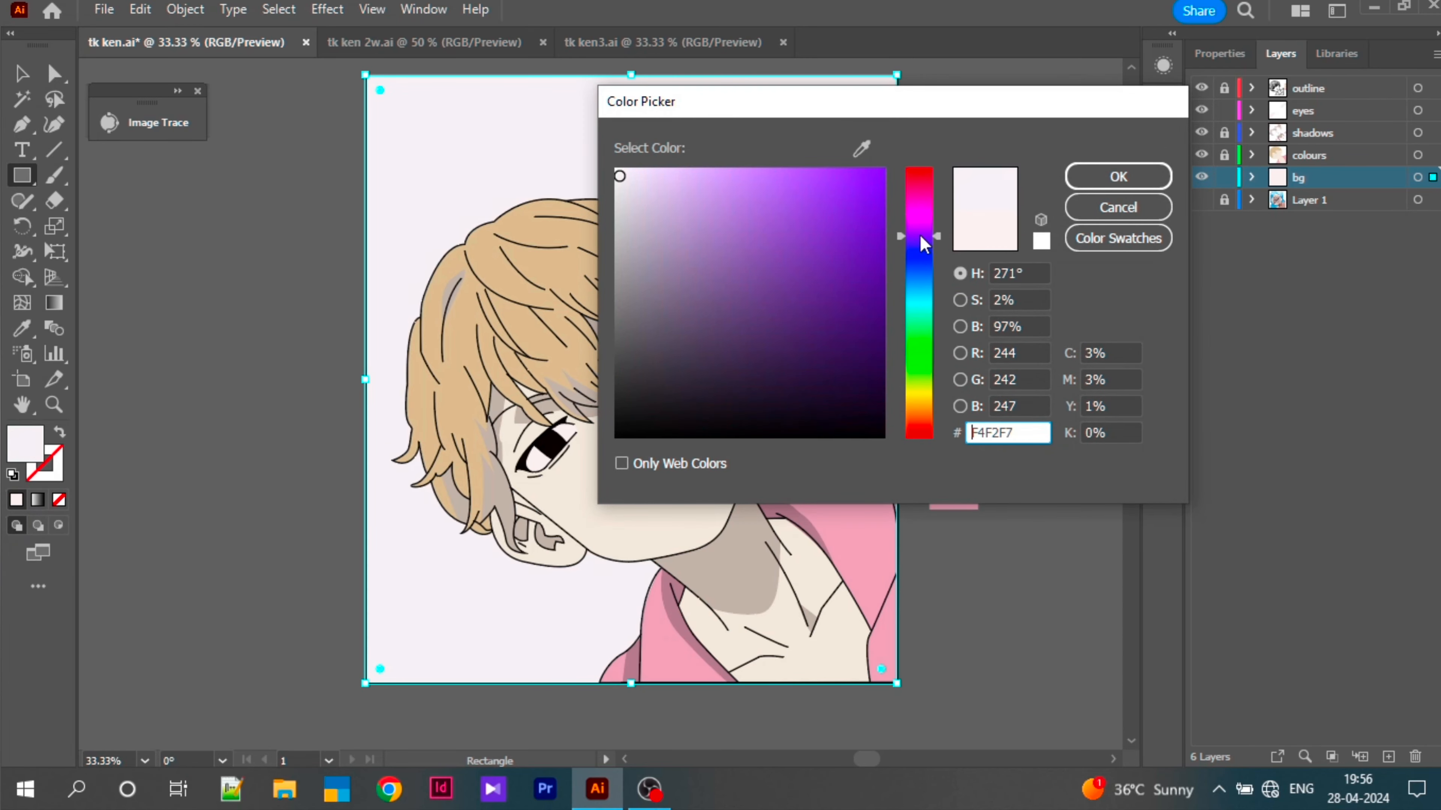
{"action": "left_click_drag", "start_coordinate": [794, 333], "coordinate": [725, 320]}
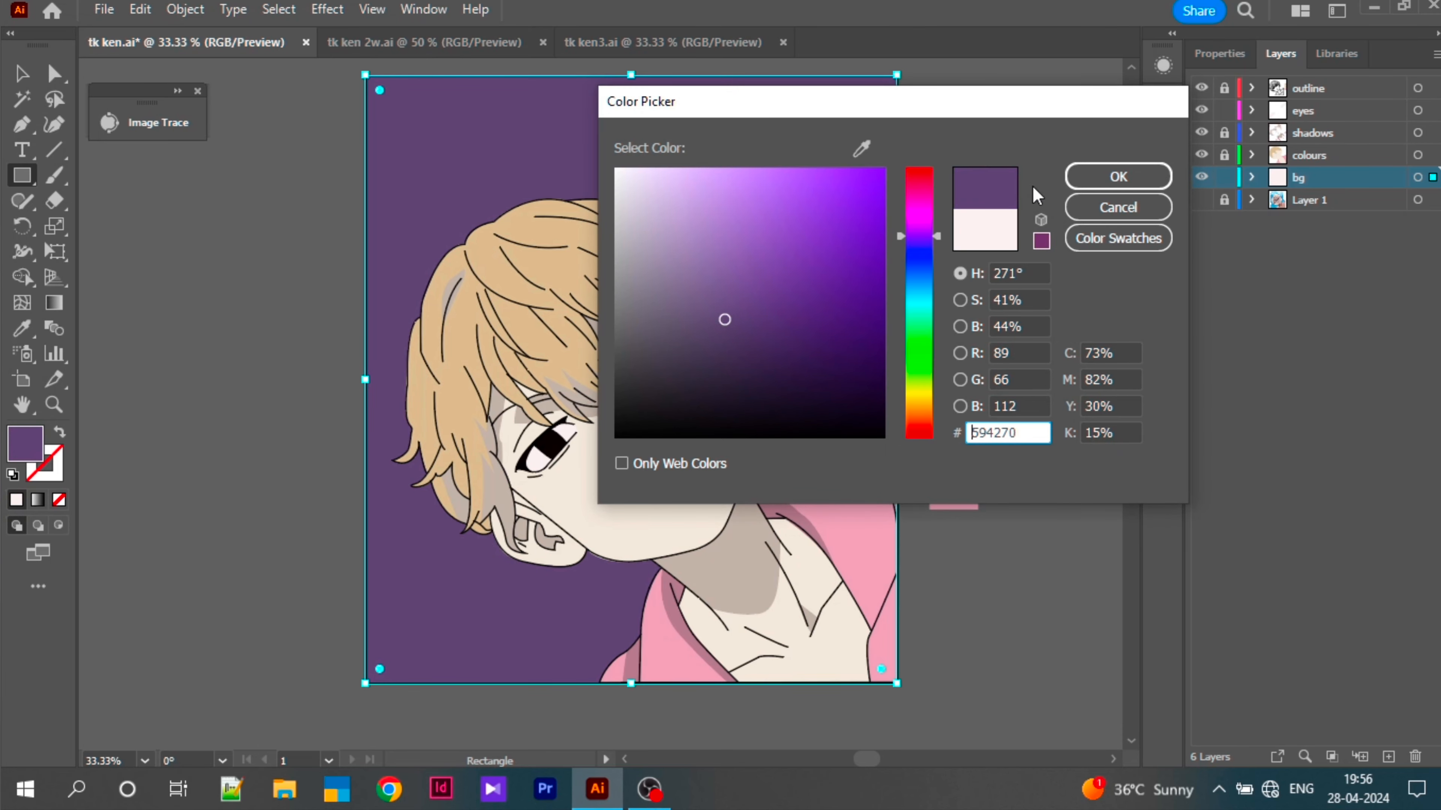
{"action": "left_click", "coordinate": [1116, 177]}
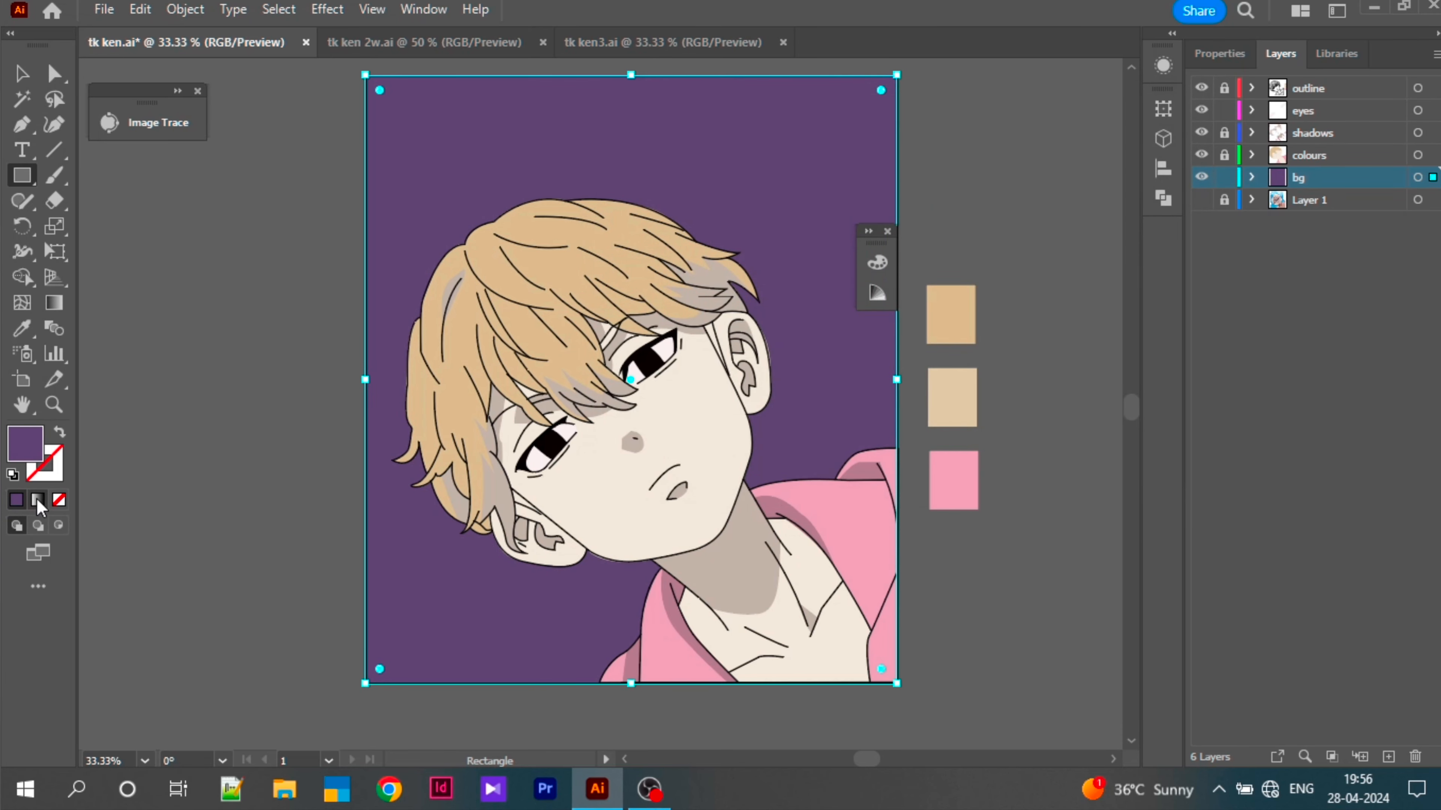
Step: Apply a linear gradient to the background rectangle running from white to a bright cyan, 2AE4FF
{"action": "left_click", "coordinate": [37, 500]}
{"action": "left_click", "coordinate": [831, 375]}
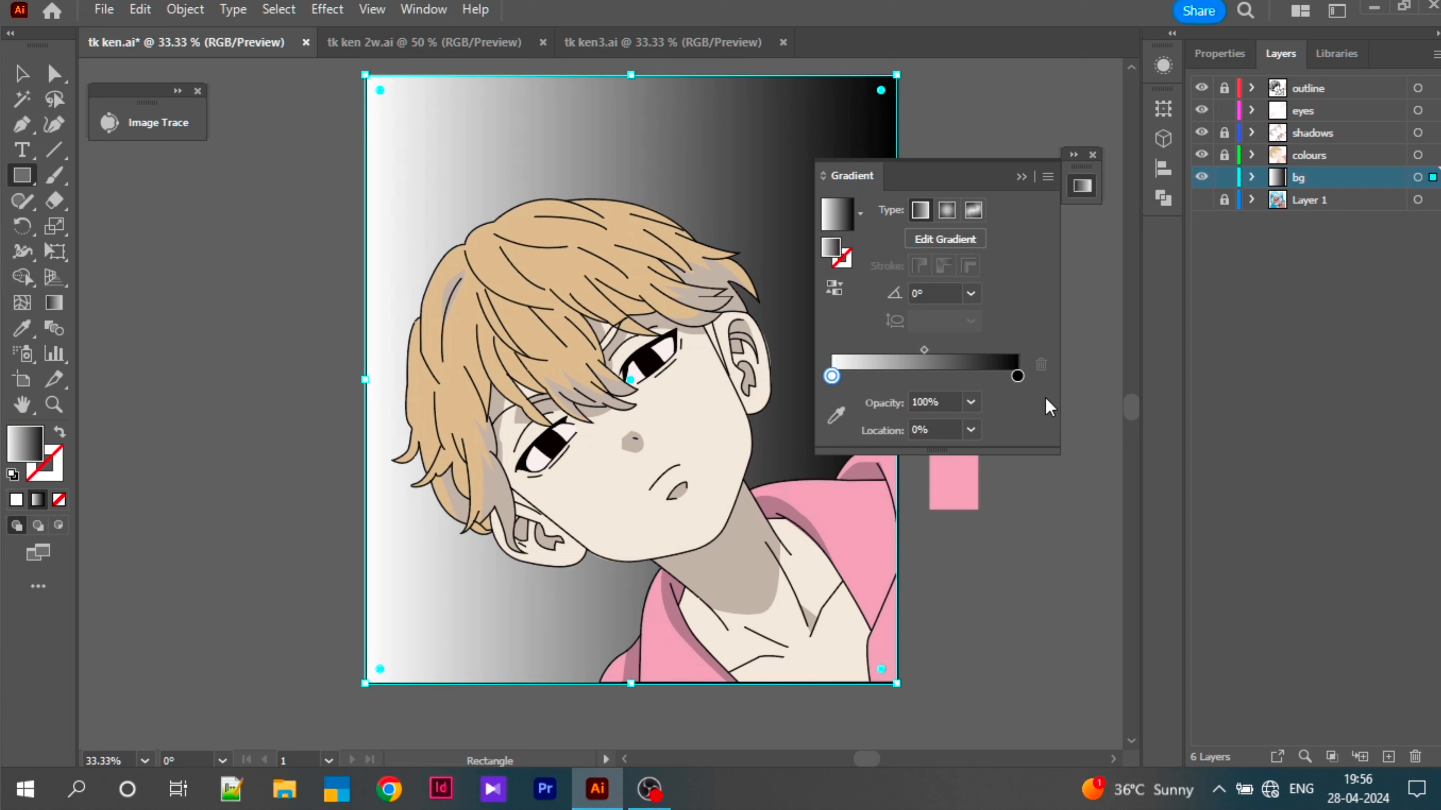
{"action": "double_click", "coordinate": [1017, 376]}
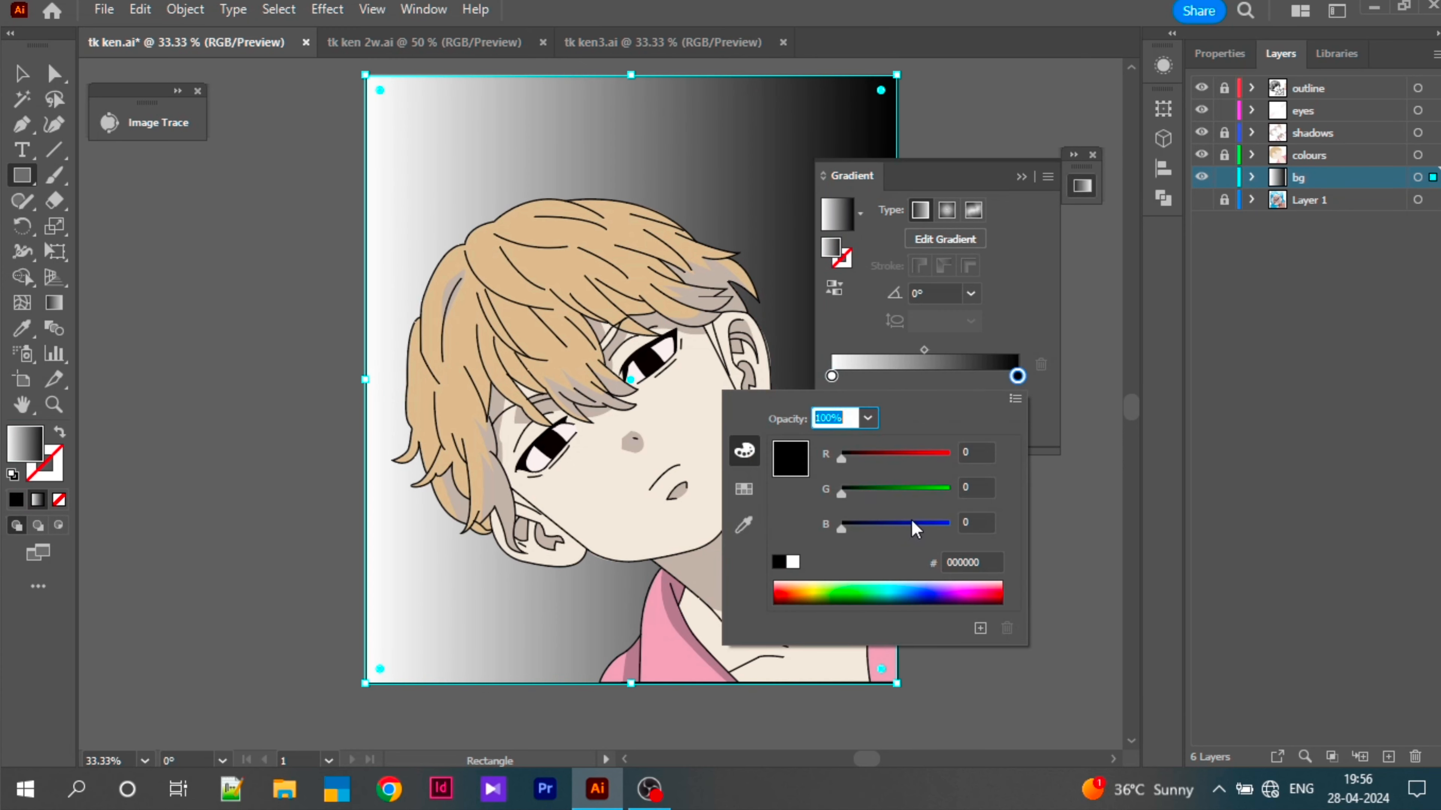
{"action": "left_click", "coordinate": [895, 587]}
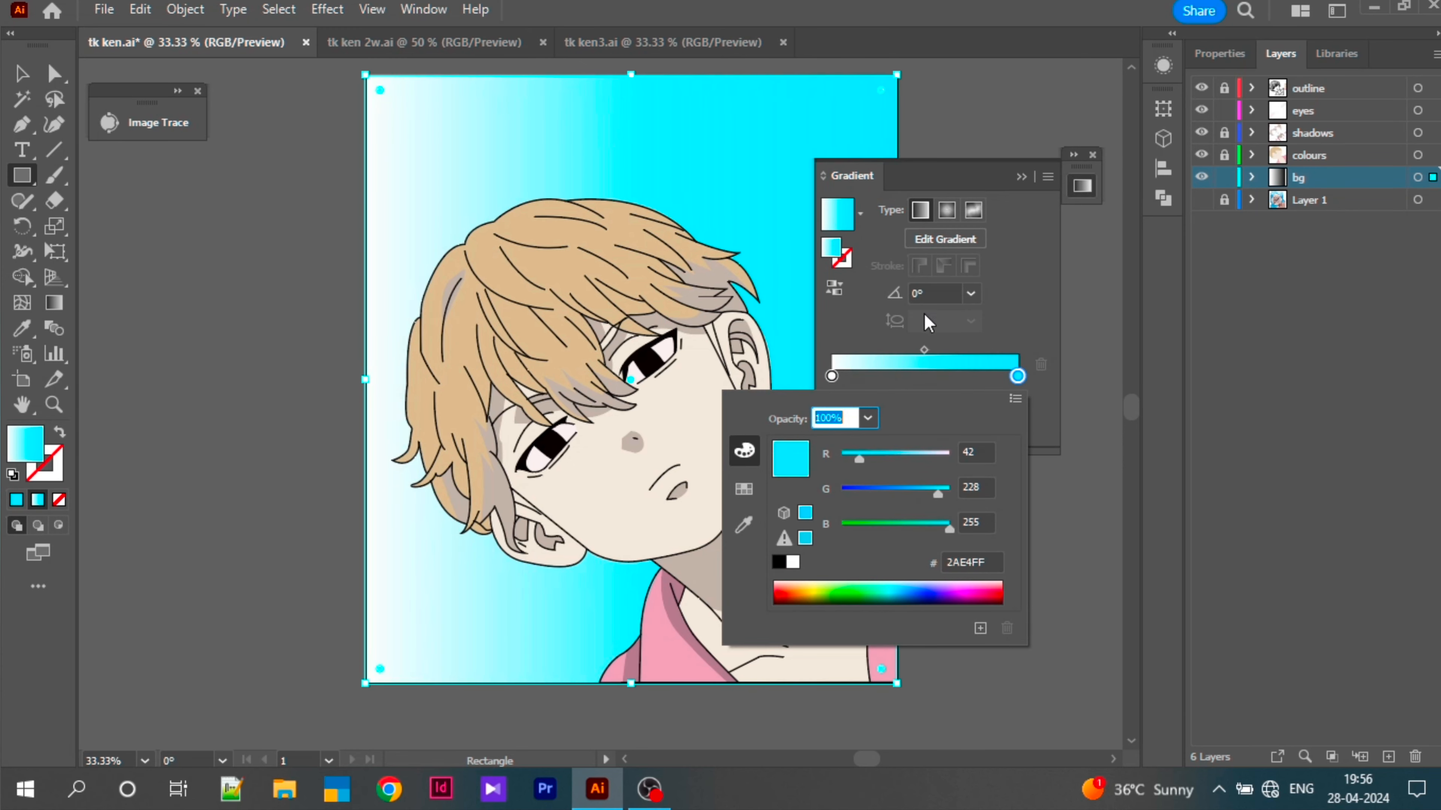
Step: Move the gradient's cyan stop towards the middle, set the midpoint to about 40.5%, and deselect the background
{"action": "left_click", "coordinate": [1023, 178]}
{"action": "mouse_move", "coordinate": [990, 156]}
{"action": "left_mouse_down"}
{"action": "mouse_move", "coordinate": [973, 174]}
{"action": "mouse_move", "coordinate": [1098, 111]}
{"action": "left_mouse_up"}
{"action": "left_click_drag", "start_coordinate": [1142, 314], "coordinate": [988, 286]}
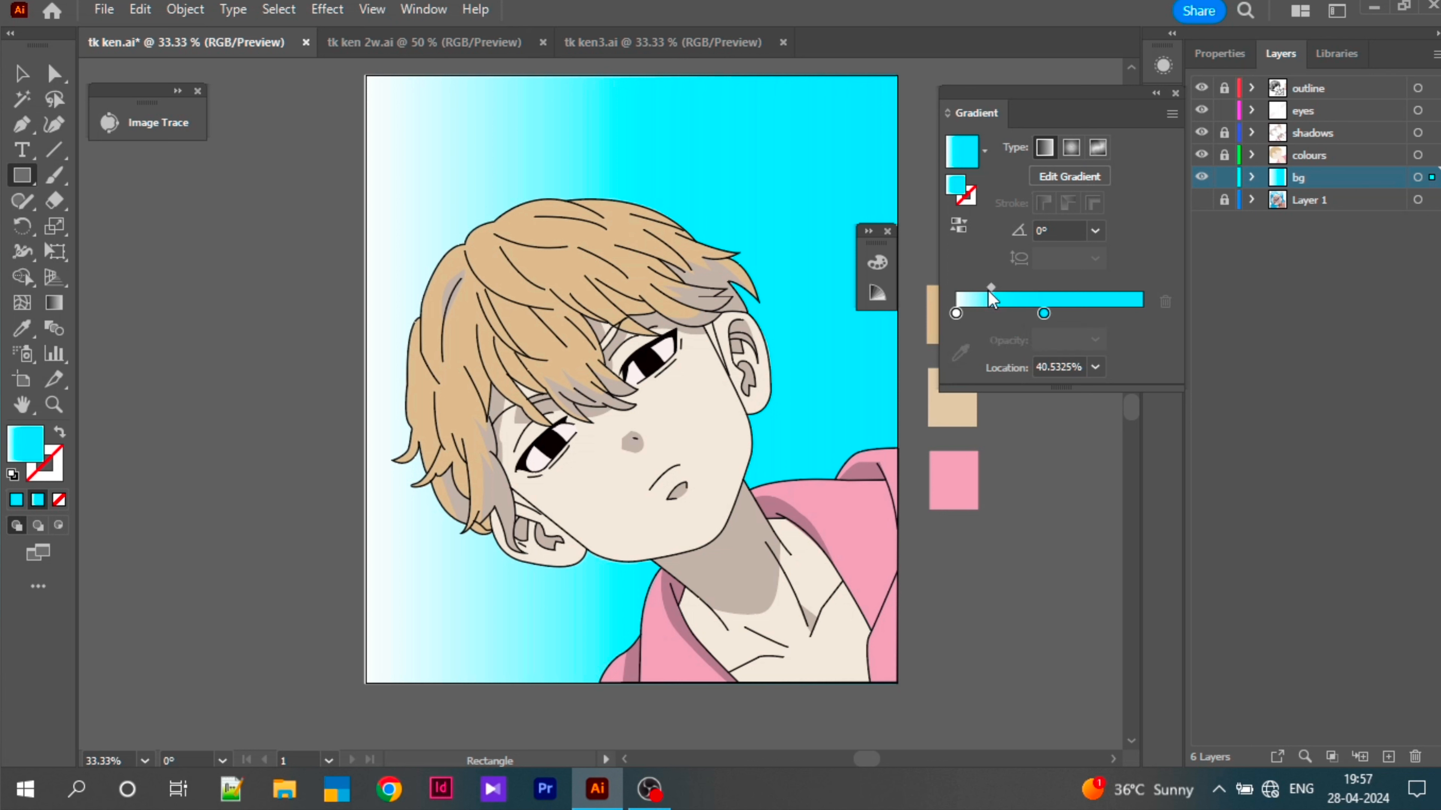
{"action": "key", "text": "v"}
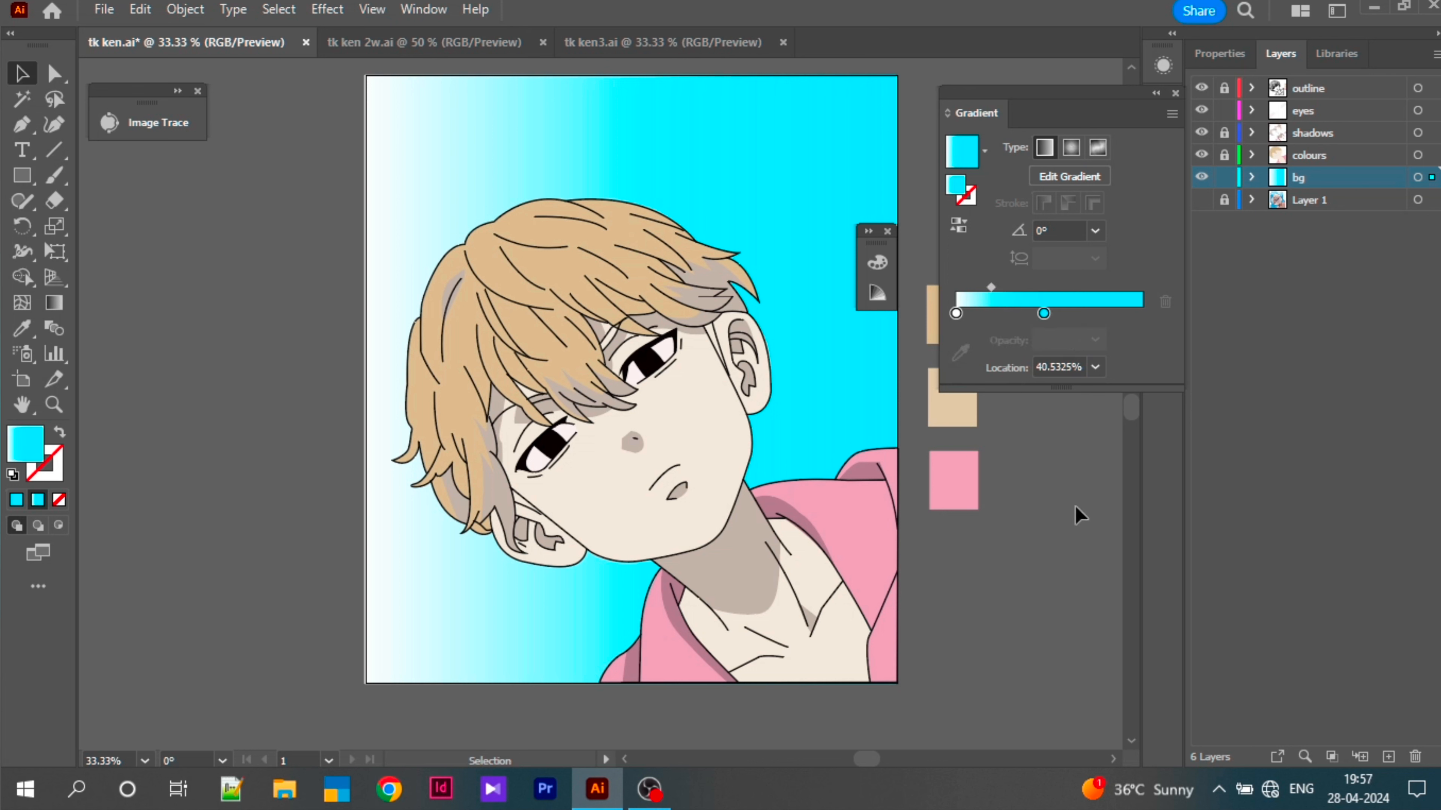
{"action": "left_click", "coordinate": [1013, 538]}
{"action": "left_click", "coordinate": [1154, 93]}
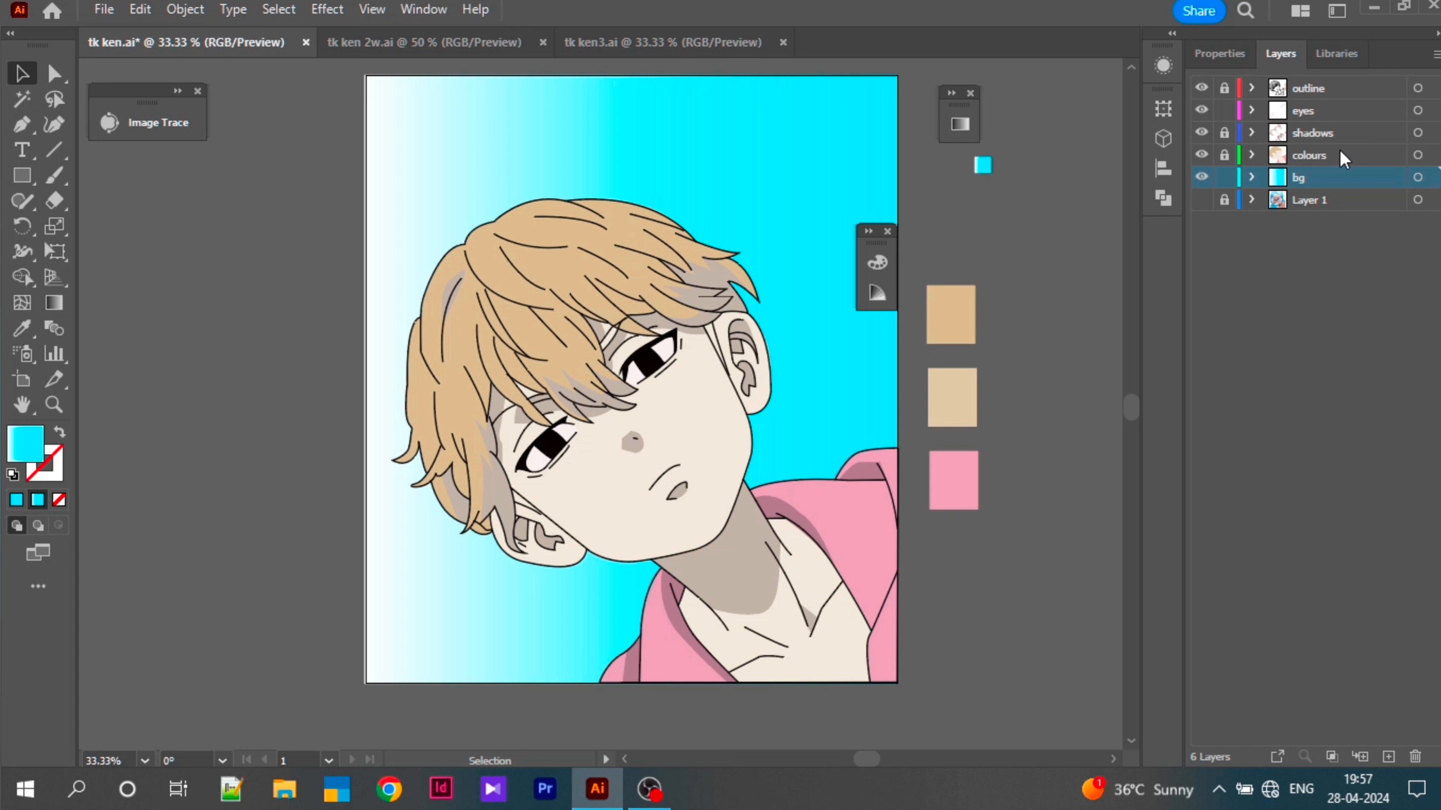
Step: Unlock the shadows and outline layers and bring all unlocked artwork into the tk ken3.ai document, aligned with its artboard
{"action": "left_click", "coordinate": [1224, 177]}
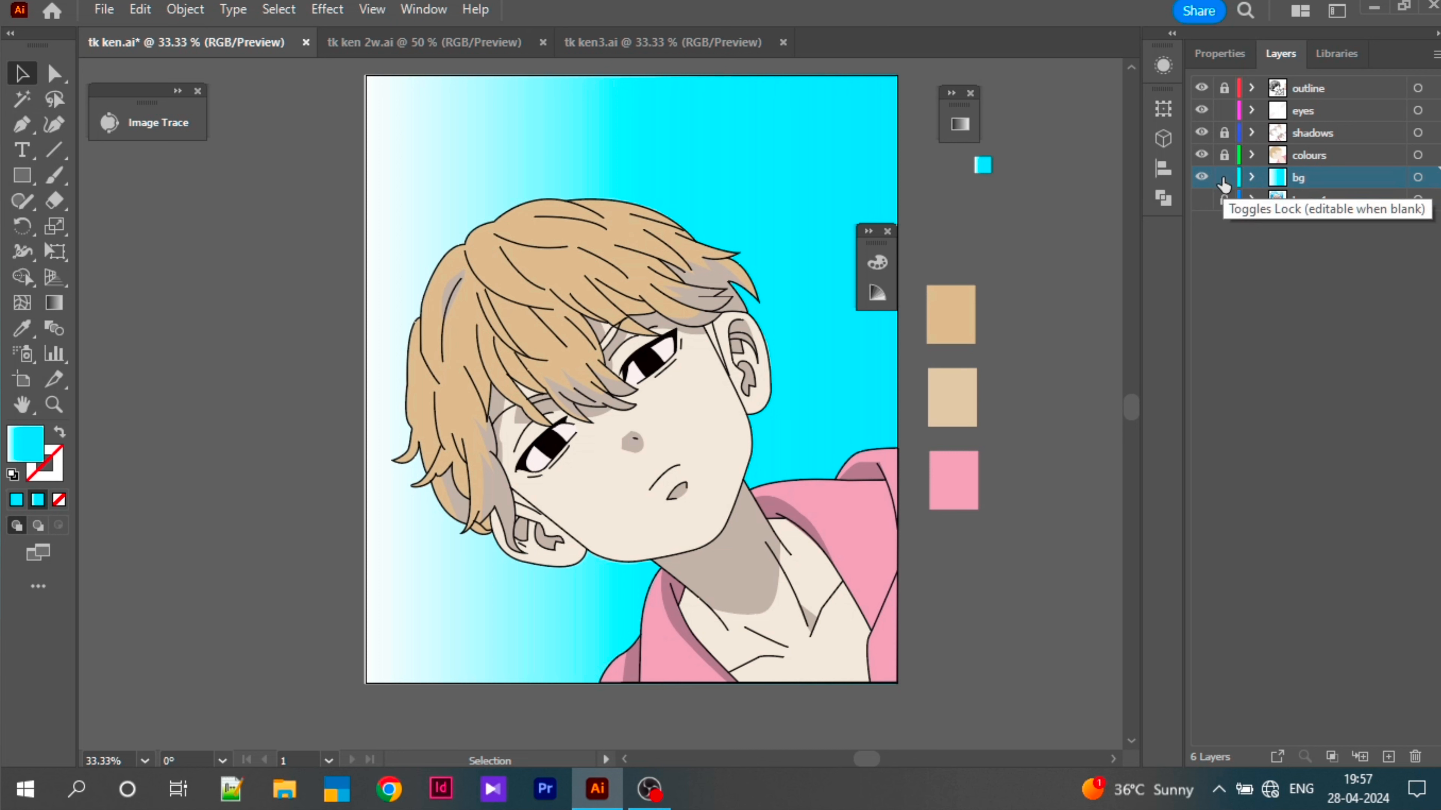
{"action": "left_click", "coordinate": [1224, 177]}
{"action": "left_click", "coordinate": [1224, 155]}
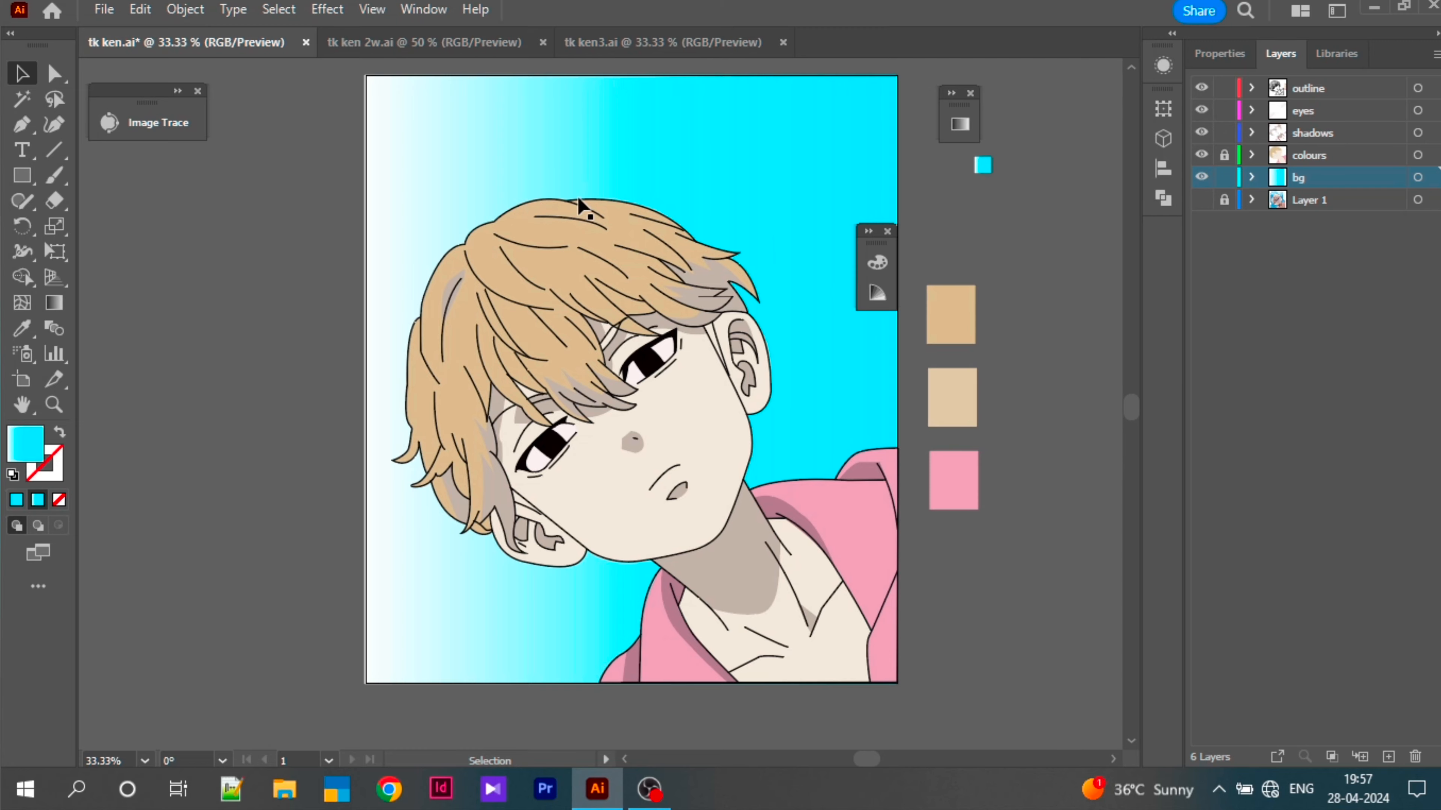
{"action": "key", "text": "ctrl+a"}
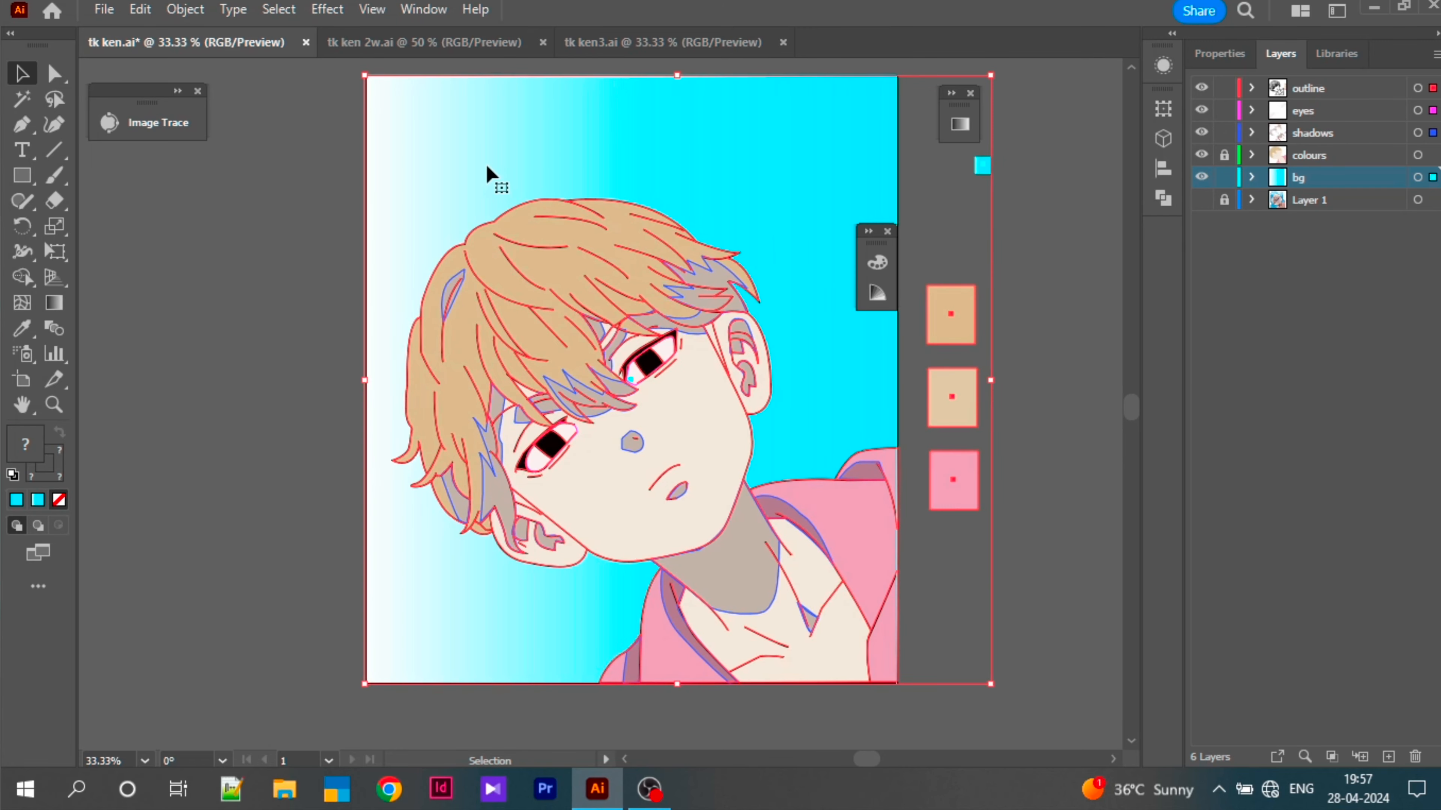
{"action": "left_click_drag", "start_coordinate": [546, 138], "coordinate": [597, 201]}
{"action": "left_click_drag", "start_coordinate": [762, 216], "coordinate": [635, 189]}
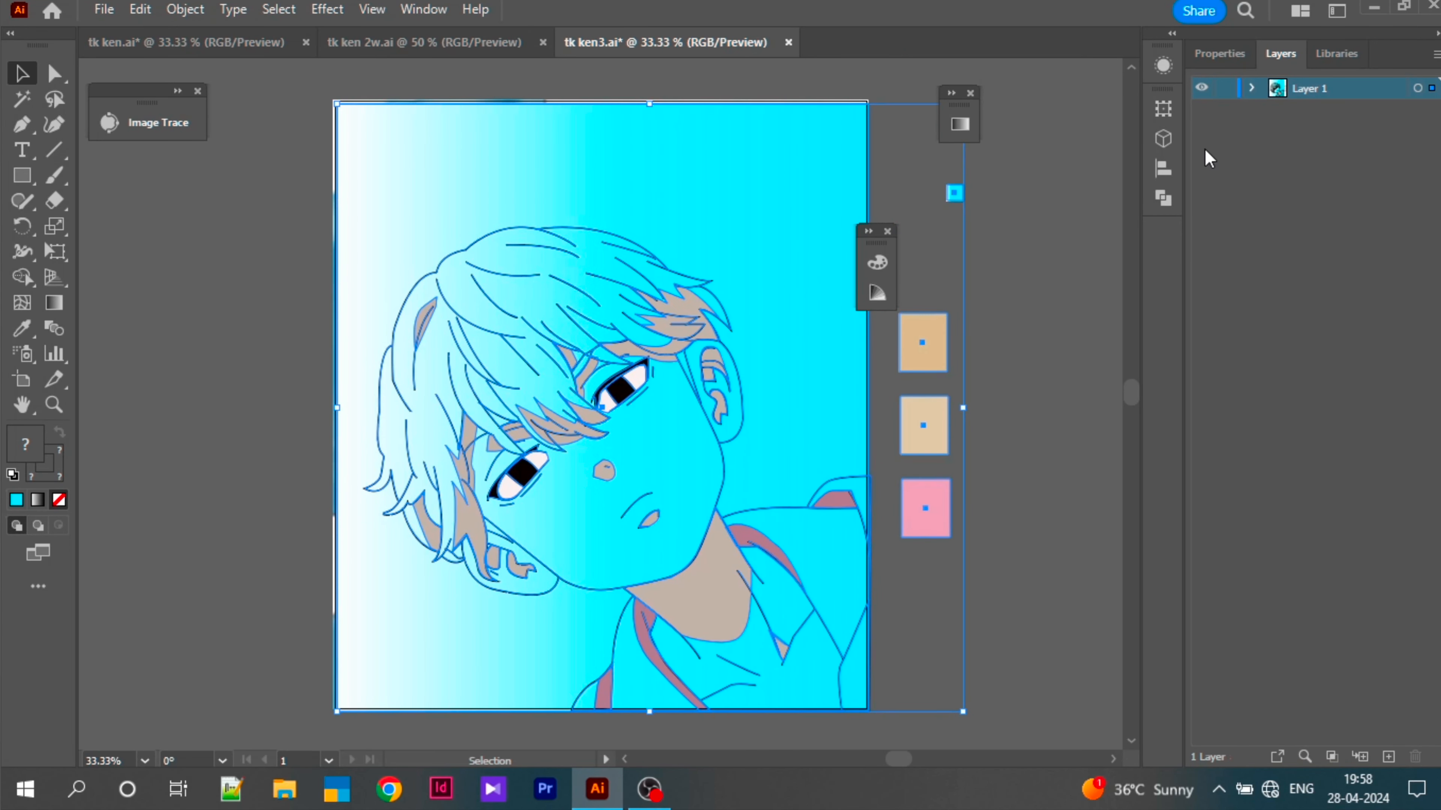
{"action": "left_click", "coordinate": [1250, 90]}
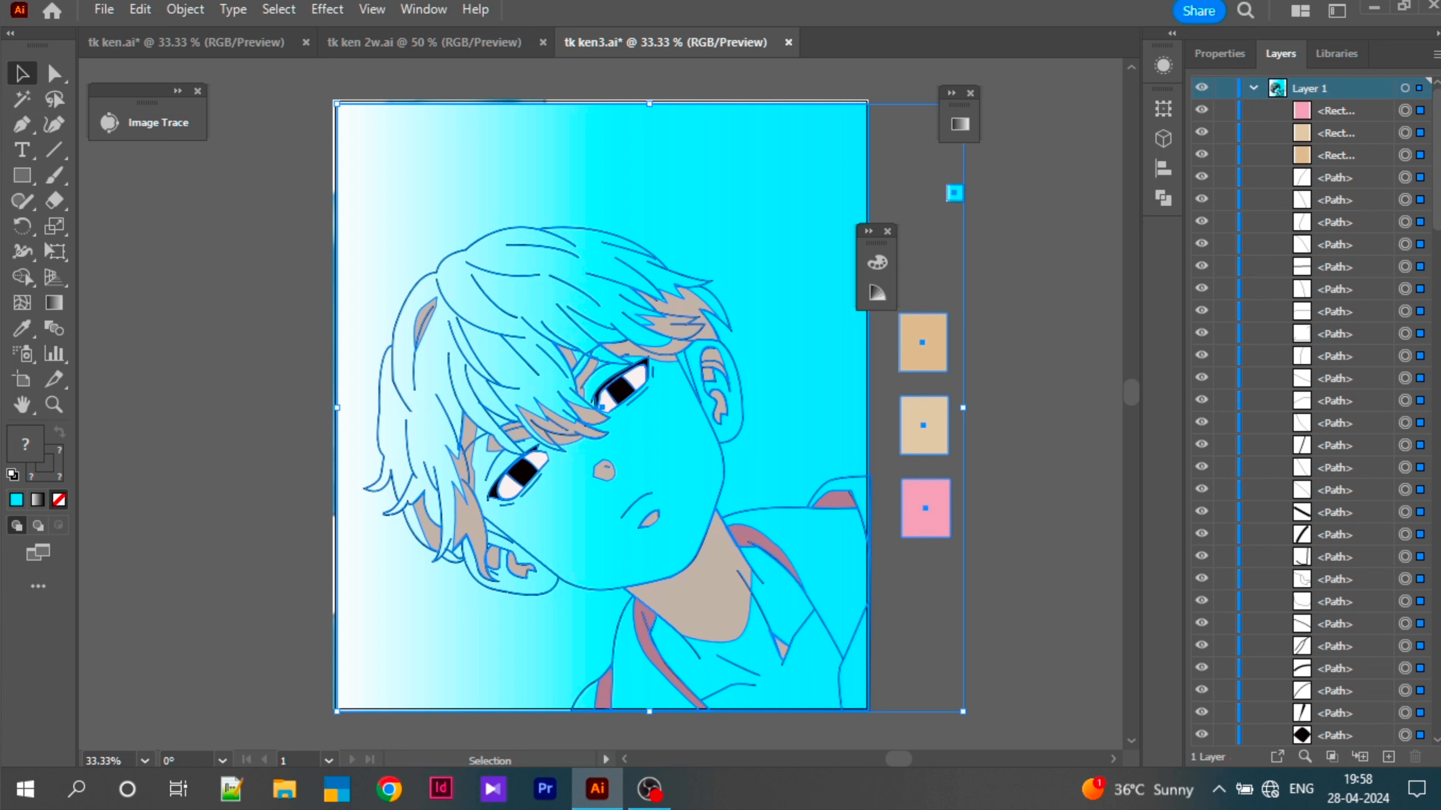
{"action": "left_click", "coordinate": [1252, 90]}
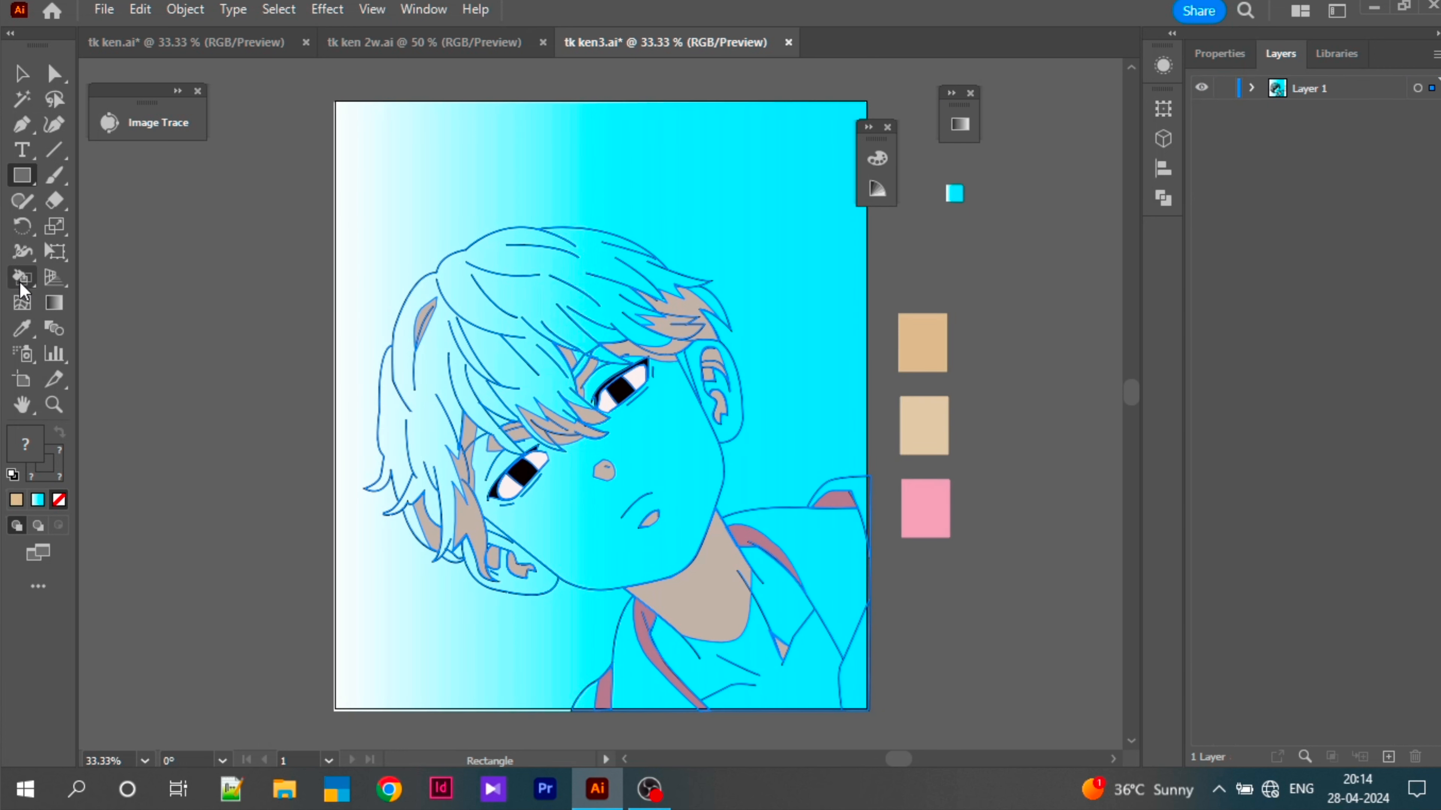
Step: Fill the hair regions of the portrait with the tan hair colour using the Shape Builder
{"action": "left_click_drag", "start_coordinate": [21, 277], "coordinate": [79, 277]}
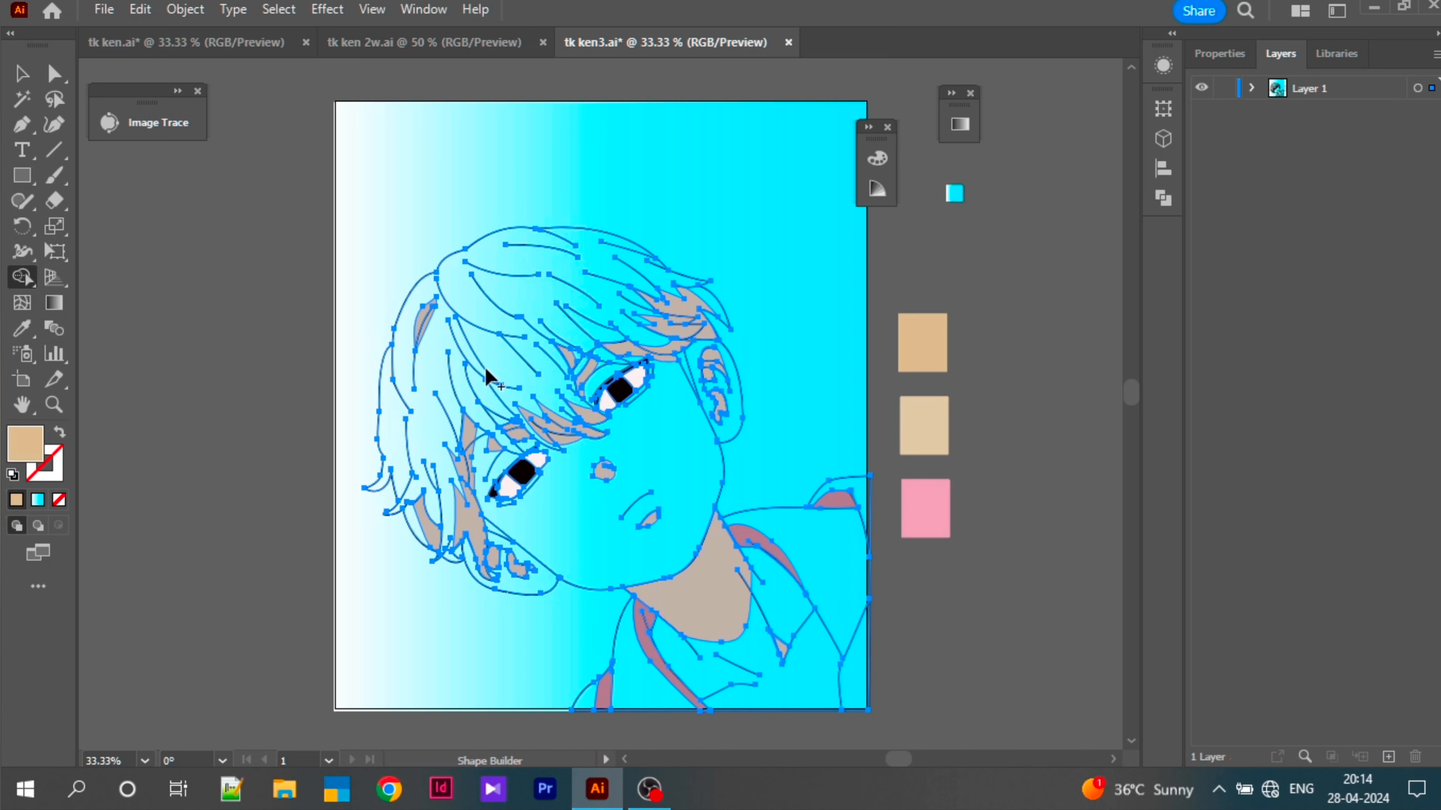
{"action": "left_click", "coordinate": [520, 379]}
{"action": "left_click", "coordinate": [491, 399]}
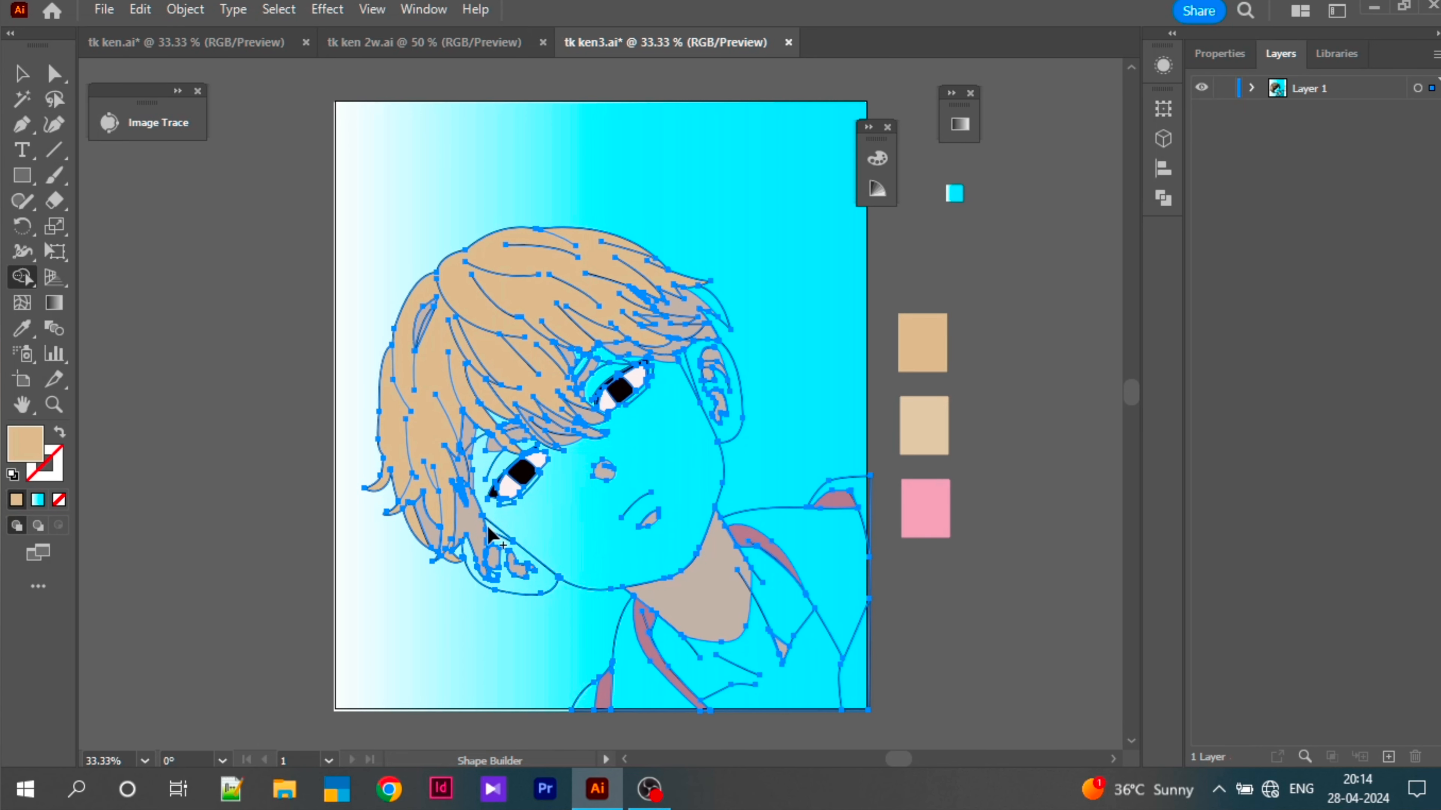
Step: Try the tan Shape Builder fill on the face and jacket shoulder, and undo the Shape Builder fills, including the hair
{"action": "left_click", "coordinate": [660, 494]}
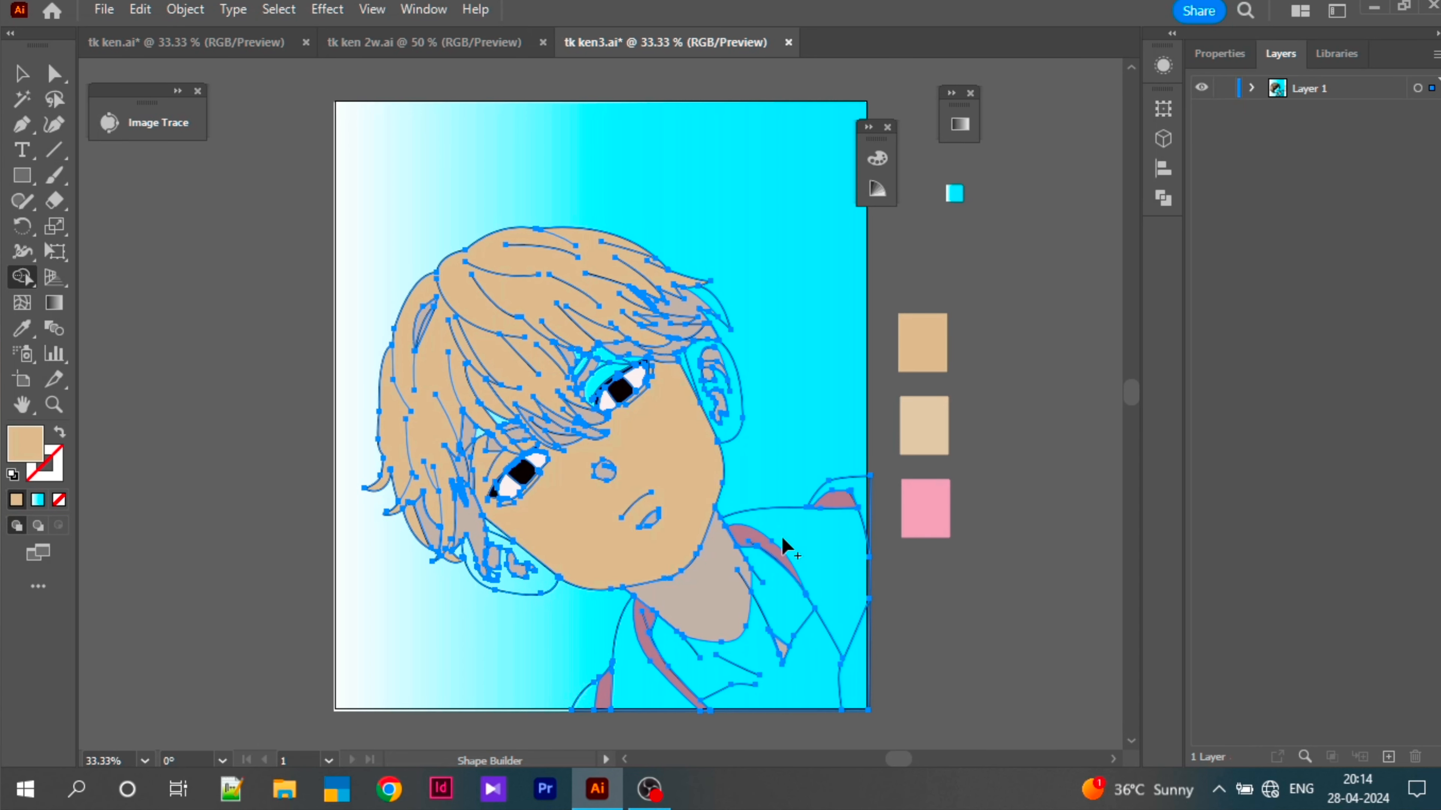
{"action": "left_click", "coordinate": [841, 585]}
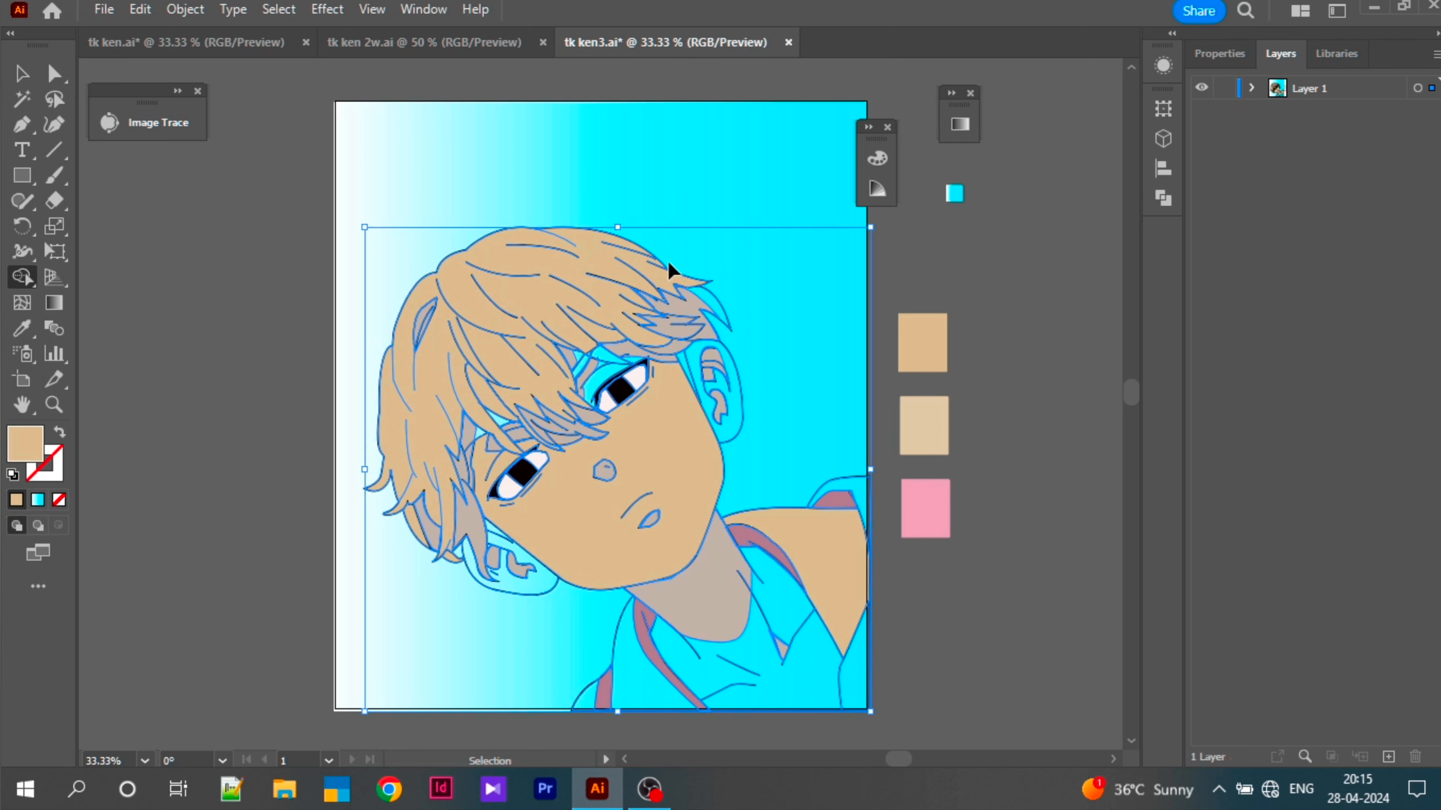
{"action": "key", "text": "ctrl+z"}
{"action": "key", "text": "ctrl+z"}
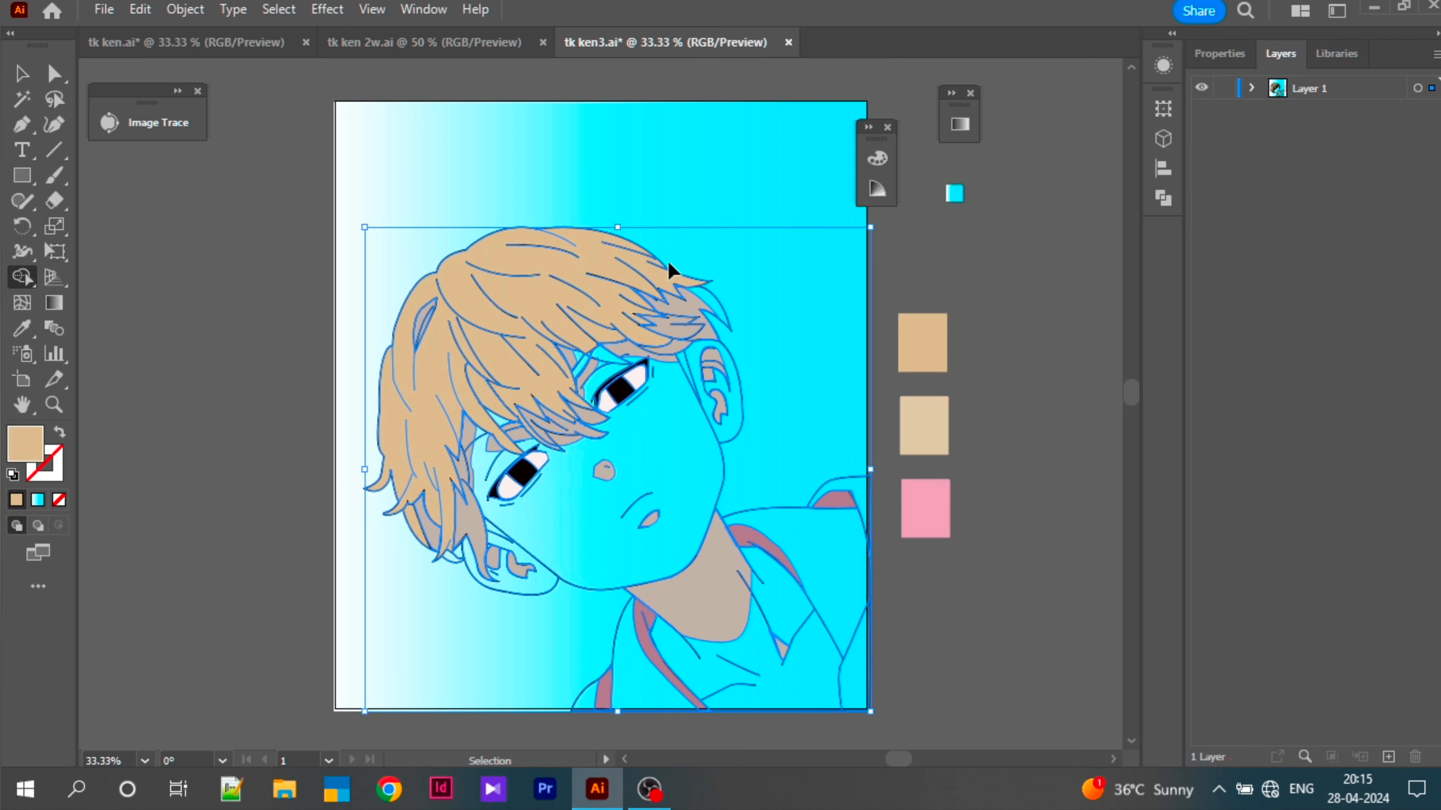
{"action": "key", "text": "ctrl+z"}
{"action": "key", "text": "ctrl+z"}
{"action": "key", "text": "ctrl+z"}
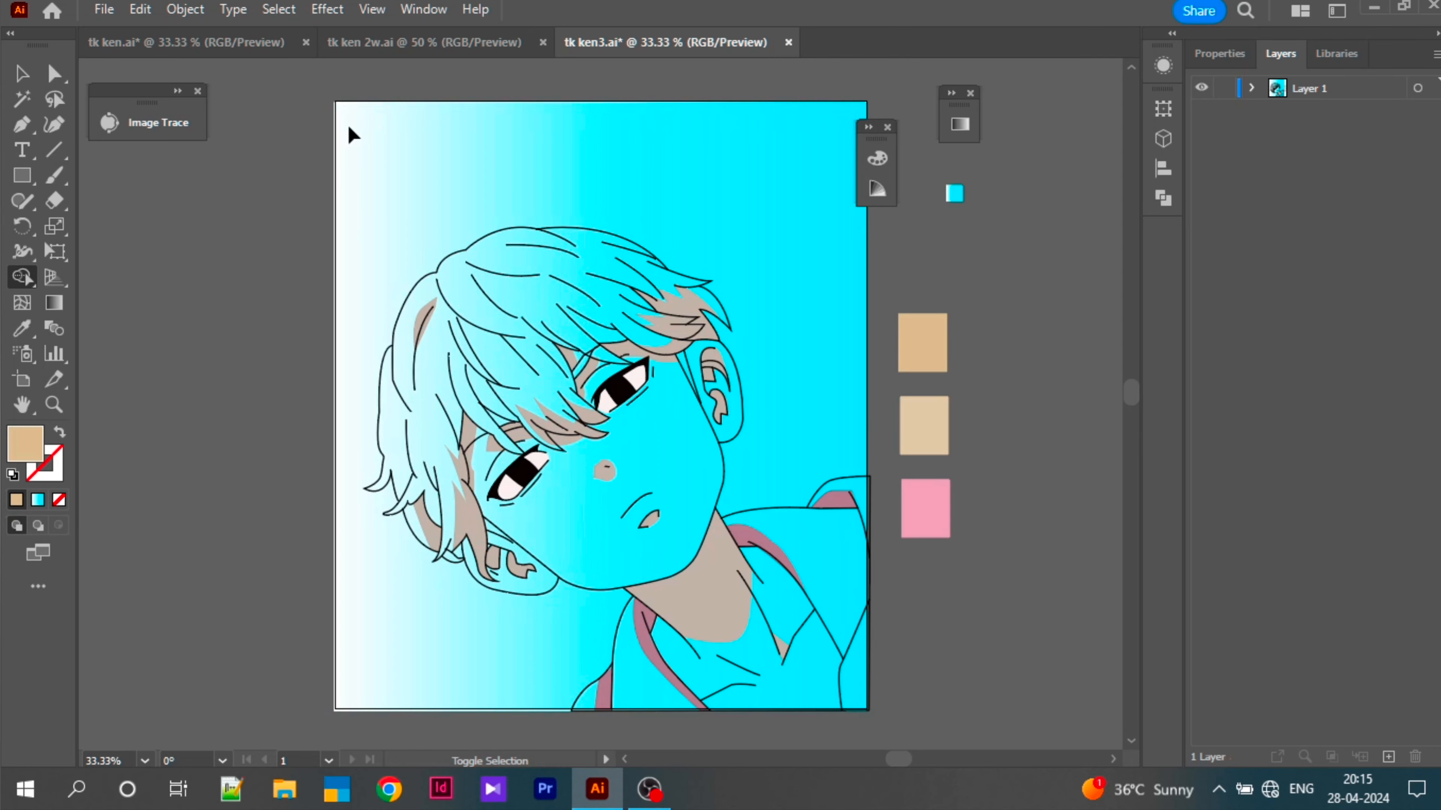
{"action": "key", "text": "ctrl+shift+z"}
{"action": "key", "text": "ctrl+z"}
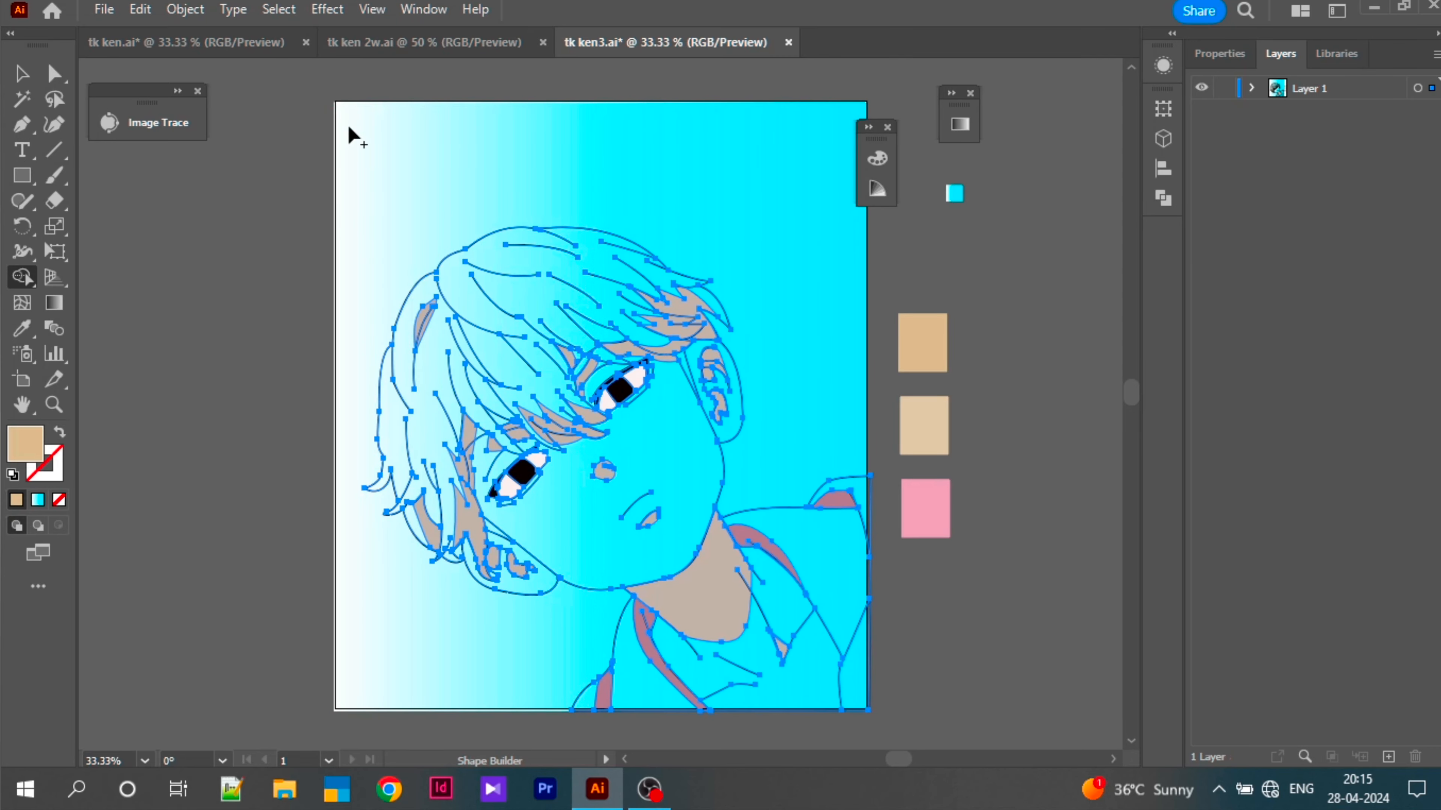
Step: Set the default Live Paint gap detection so that paint stops at large gaps
{"action": "left_click", "coordinate": [185, 9]}
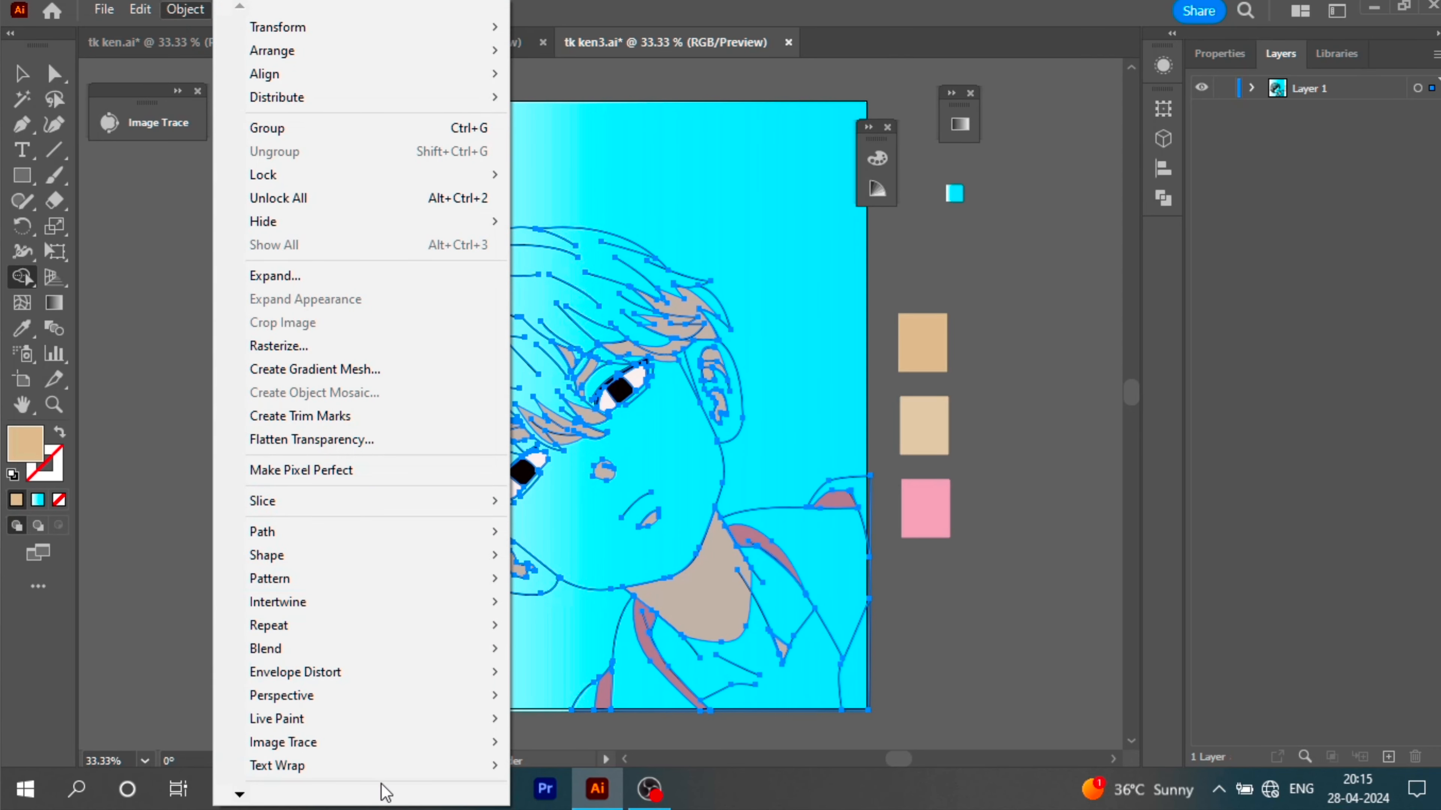
{"action": "mouse_move", "coordinate": [487, 719]}
{"action": "left_click", "coordinate": [596, 685]}
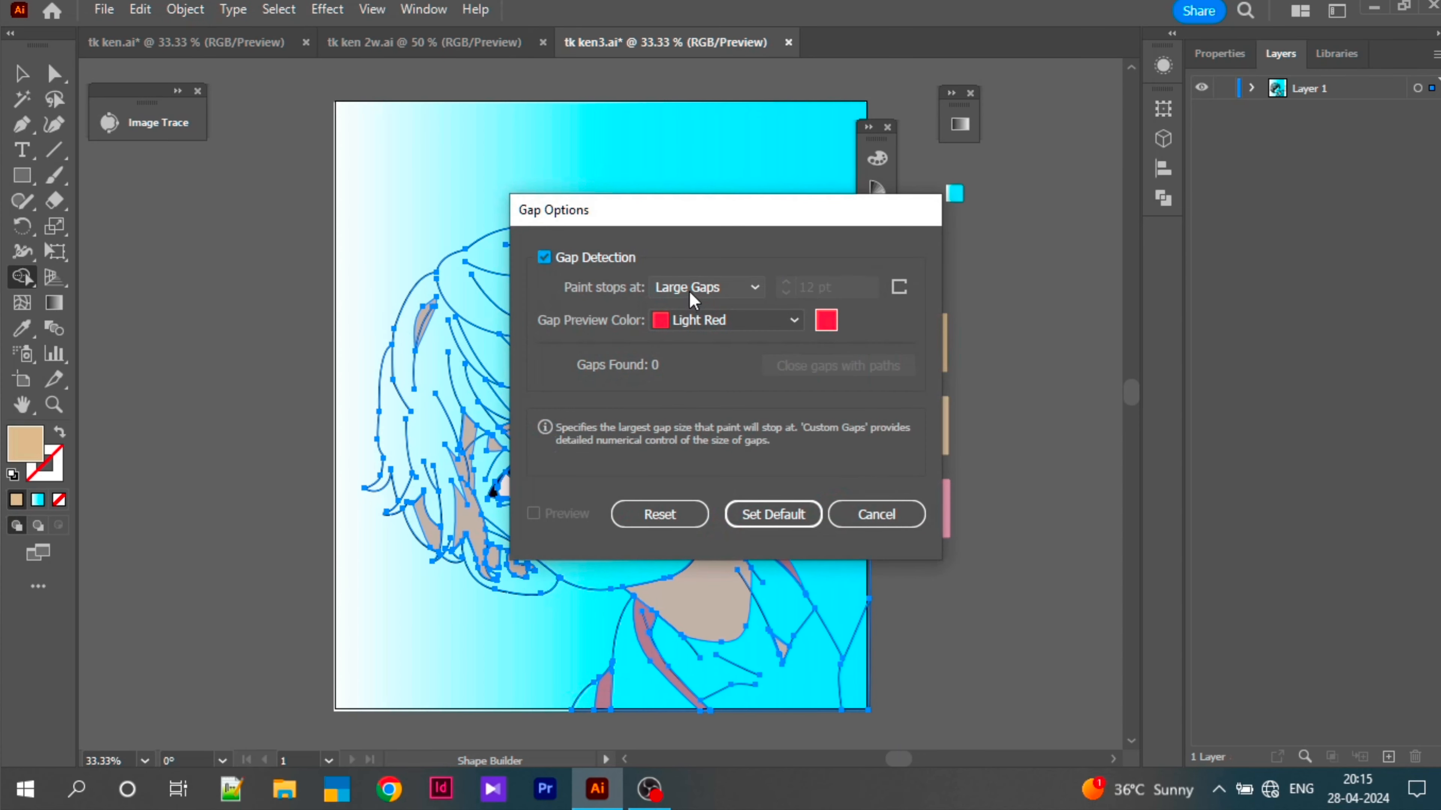
{"action": "left_click", "coordinate": [763, 512]}
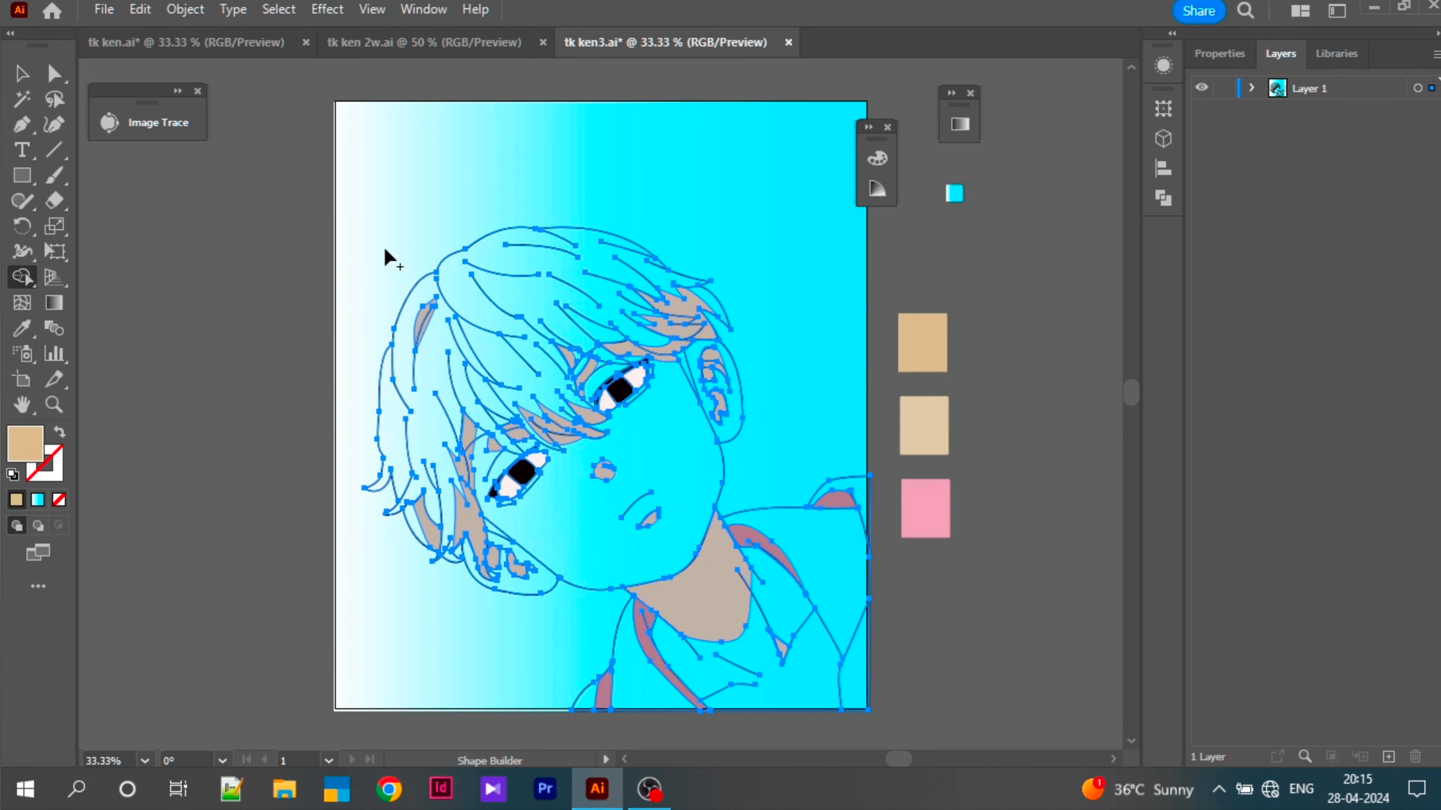
Step: Make the selected portrait artwork a Live Paint group and fill the hair with tan using the Live Paint Bucket
{"action": "left_click", "coordinate": [185, 9]}
{"action": "mouse_move", "coordinate": [450, 725]}
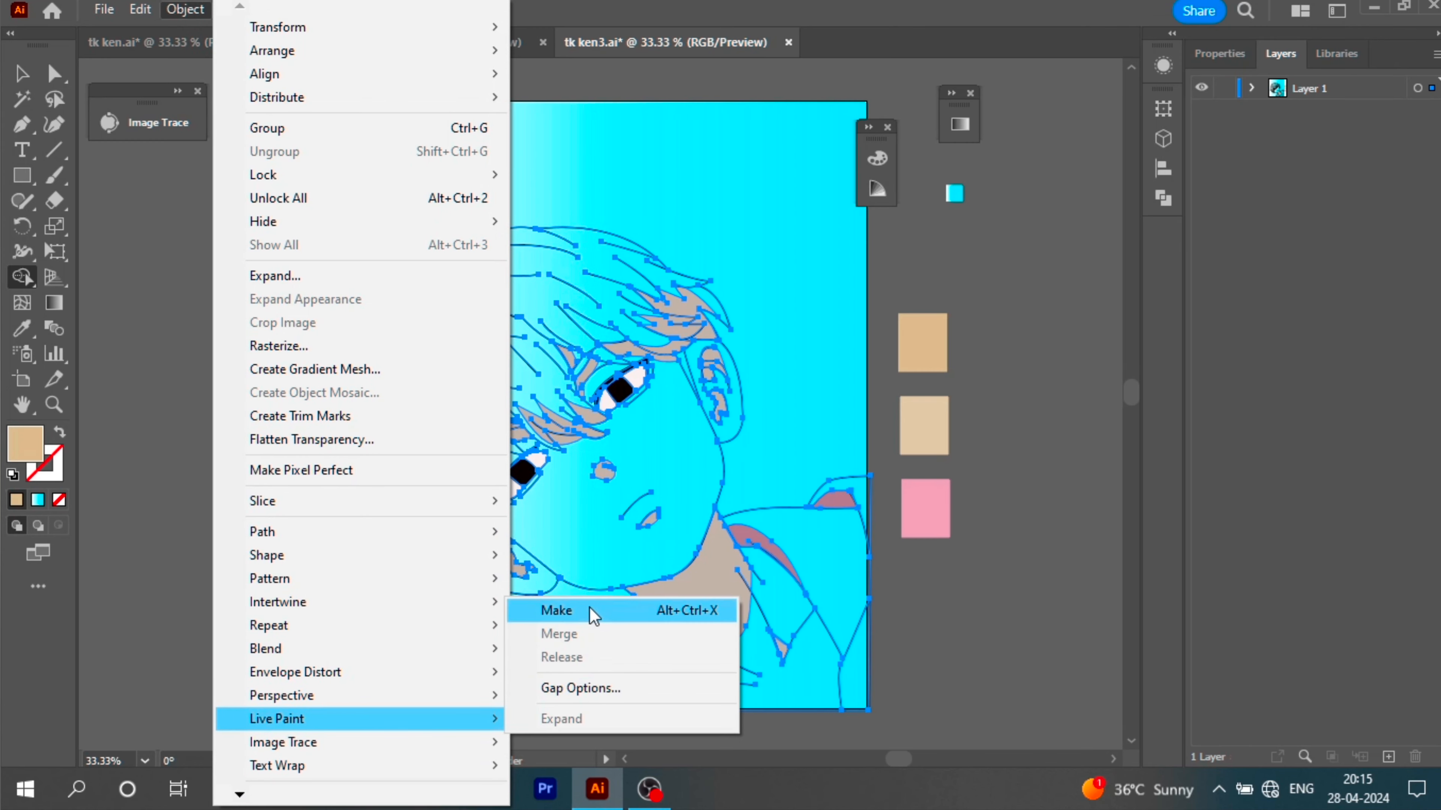
{"action": "left_click", "coordinate": [556, 610]}
{"action": "key", "text": "k"}
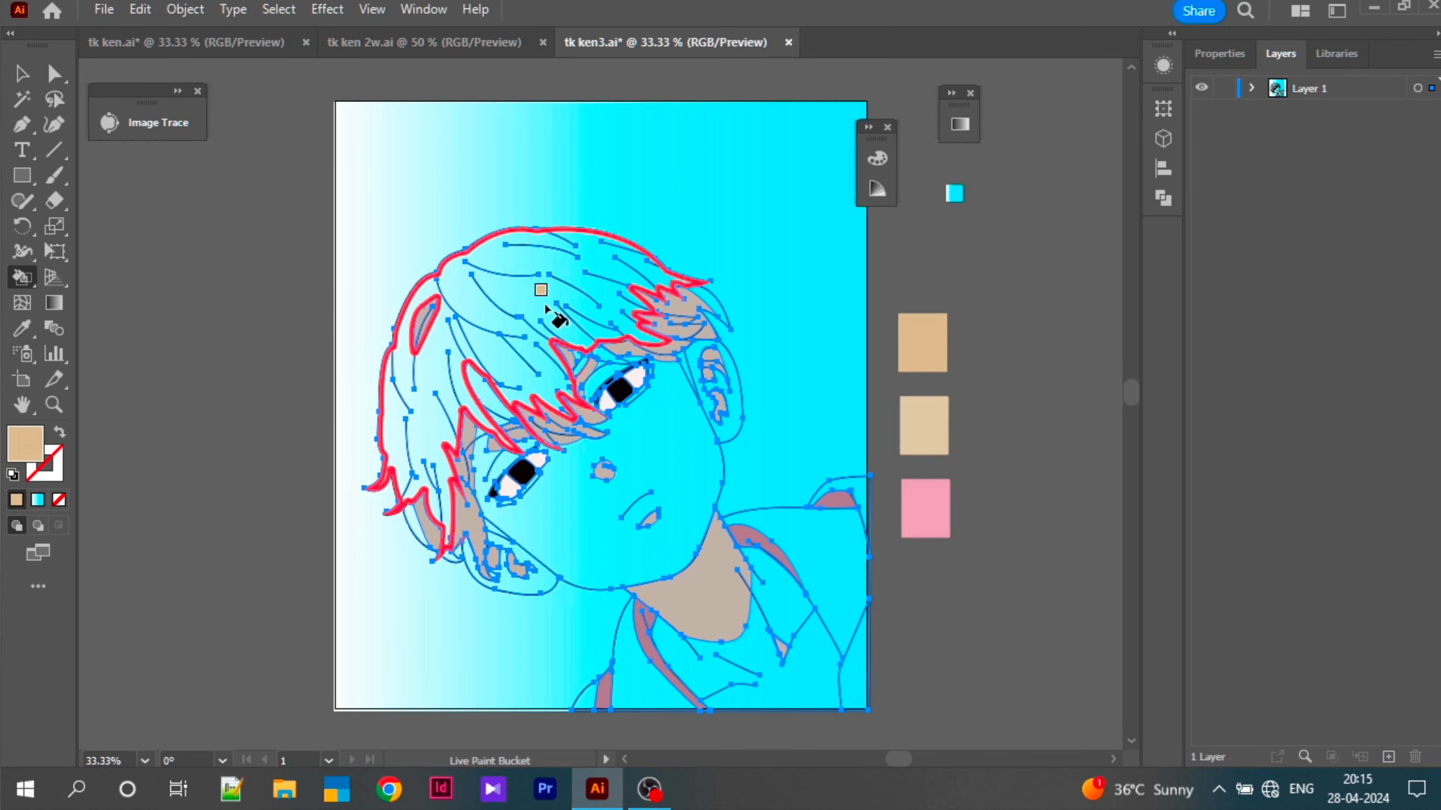
{"action": "left_click", "coordinate": [546, 309]}
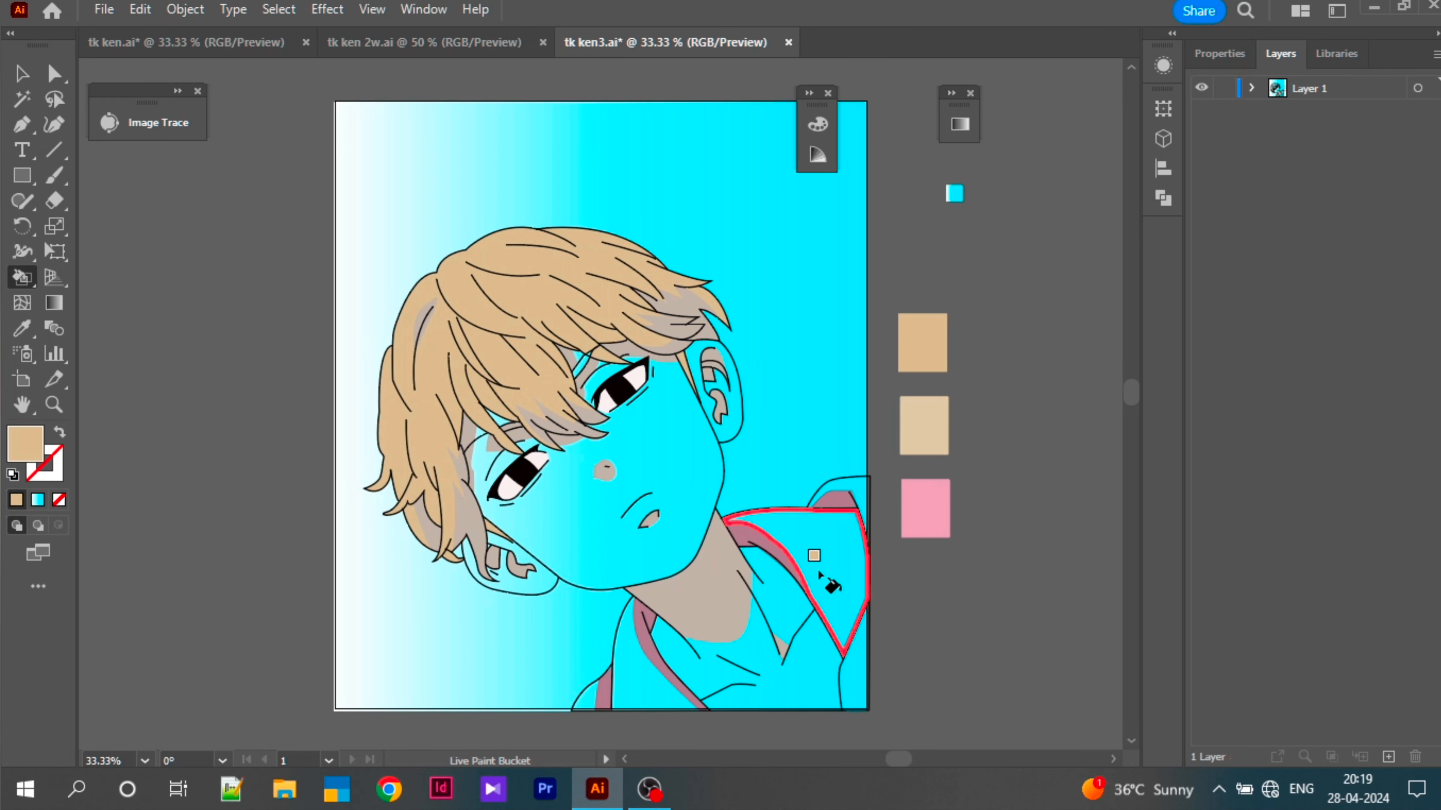
Step: Sample the light beige swatch beside the artboard and choose its lightest tint from the Color Guide as the fill colour
{"action": "key", "text": "i"}
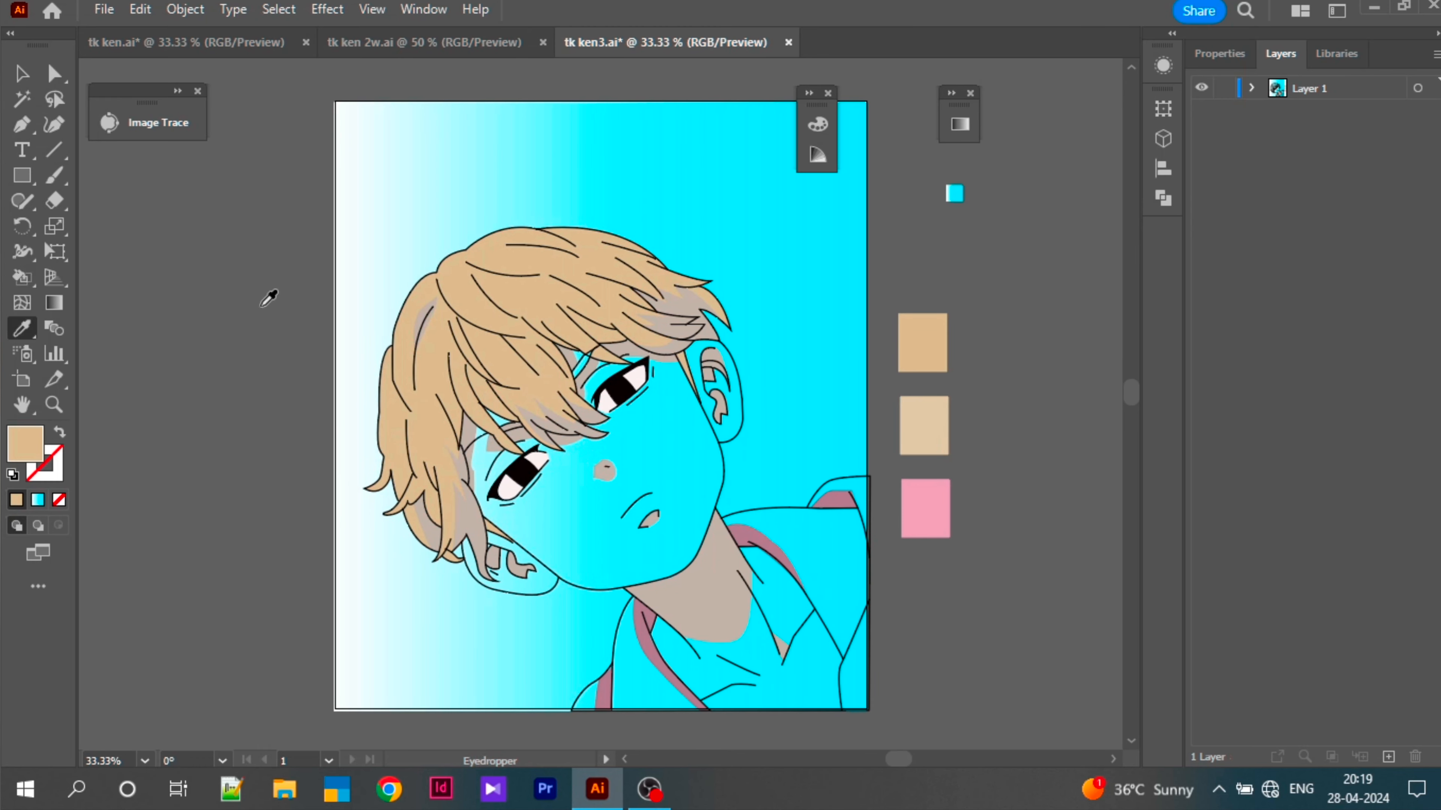
{"action": "left_click", "coordinate": [934, 423]}
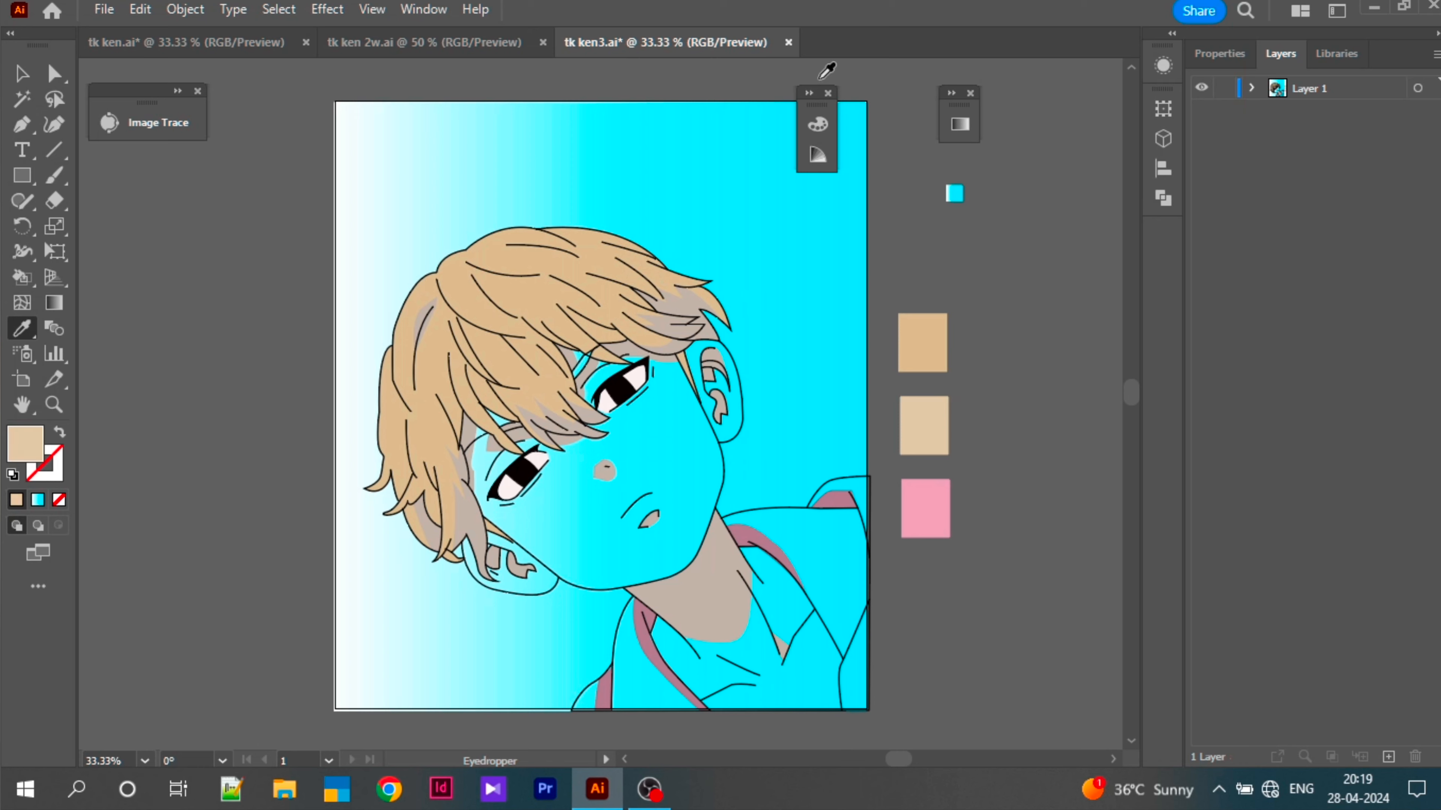
{"action": "left_click", "coordinate": [818, 124]}
{"action": "left_click", "coordinate": [654, 116]}
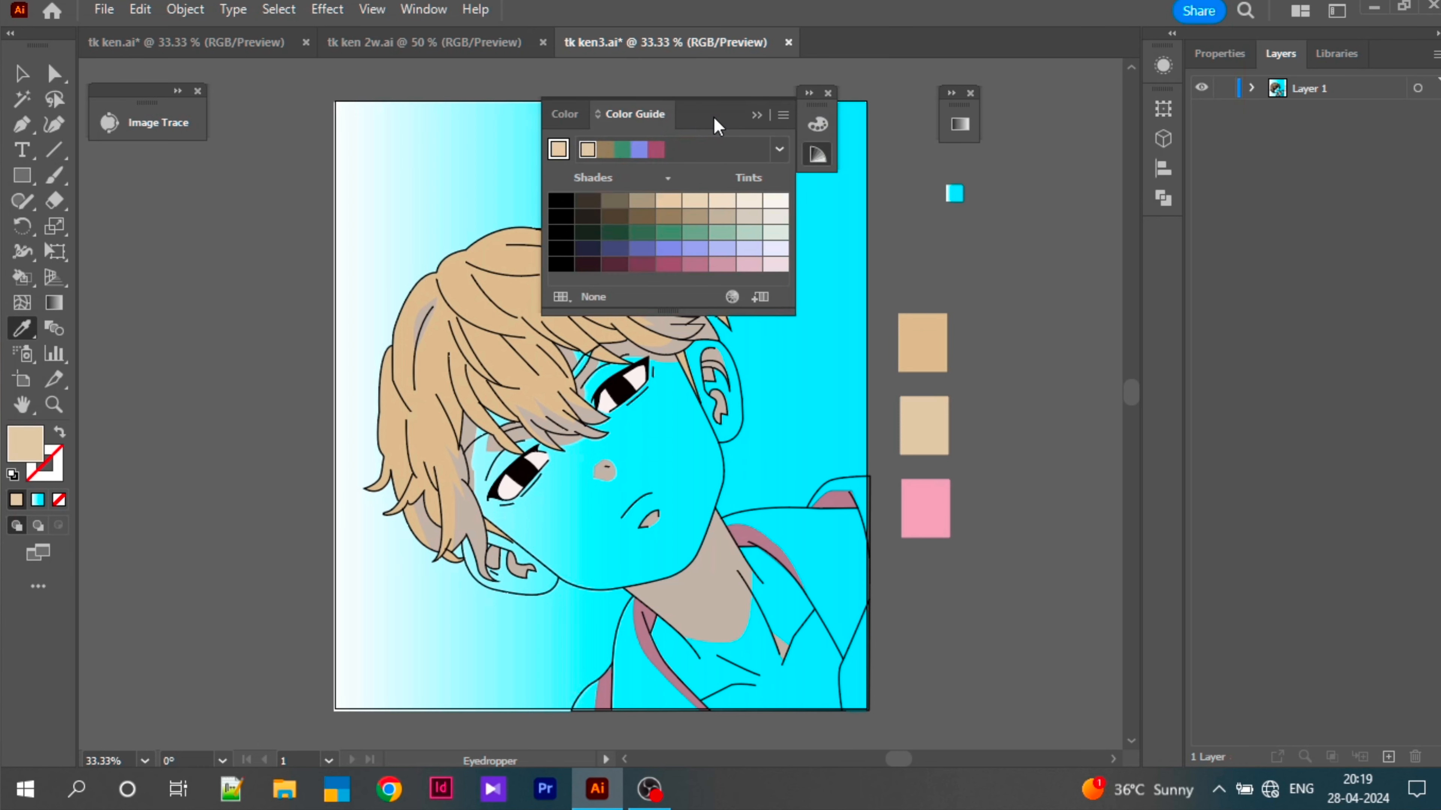
{"action": "left_click_drag", "start_coordinate": [714, 117], "coordinate": [985, 106]}
{"action": "left_click", "coordinate": [1047, 199]}
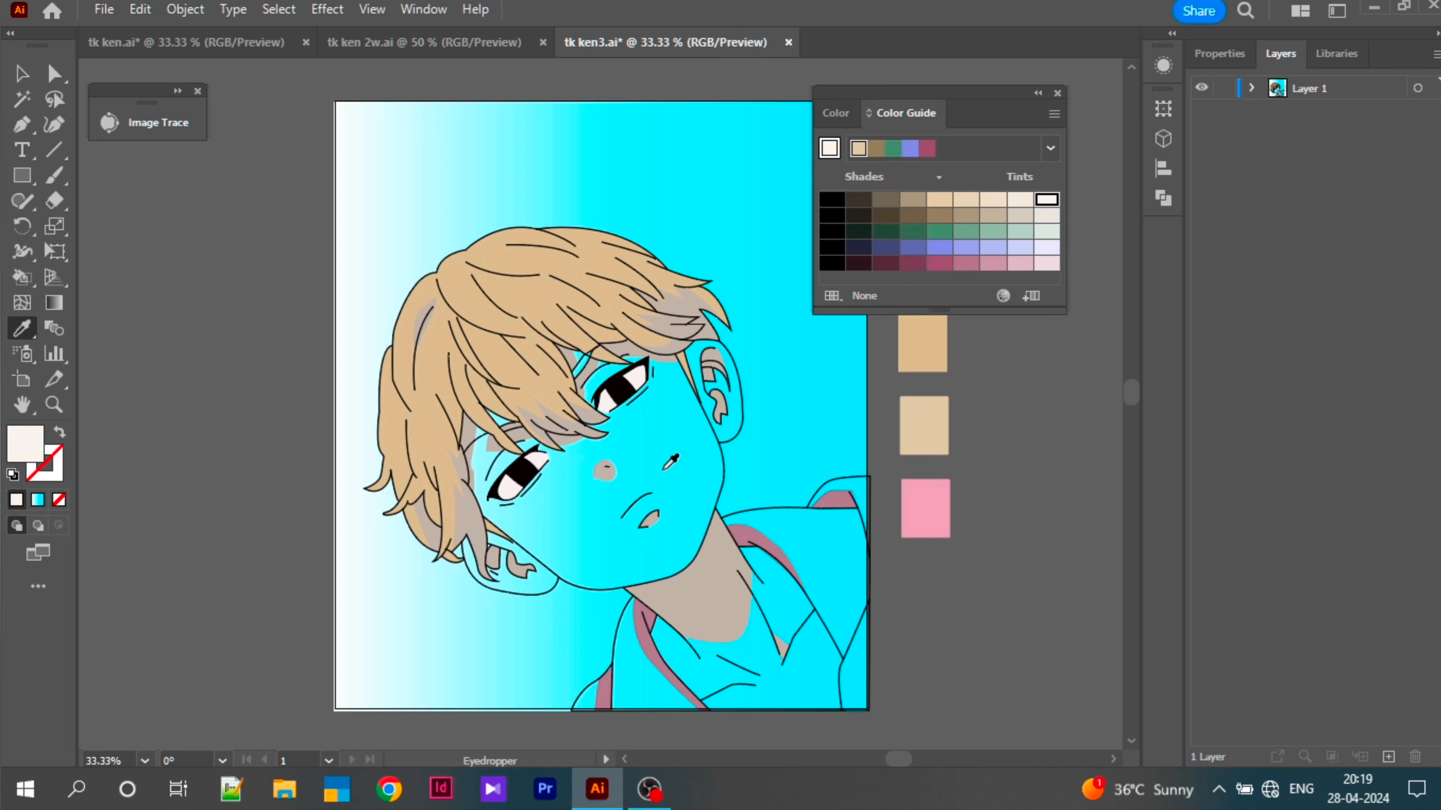
Step: Fill the face, eyelids, both ears, neck and chest with the pale skin tint using the Live Paint Bucket
{"action": "key", "text": "k"}
{"action": "left_click", "coordinate": [701, 483]}
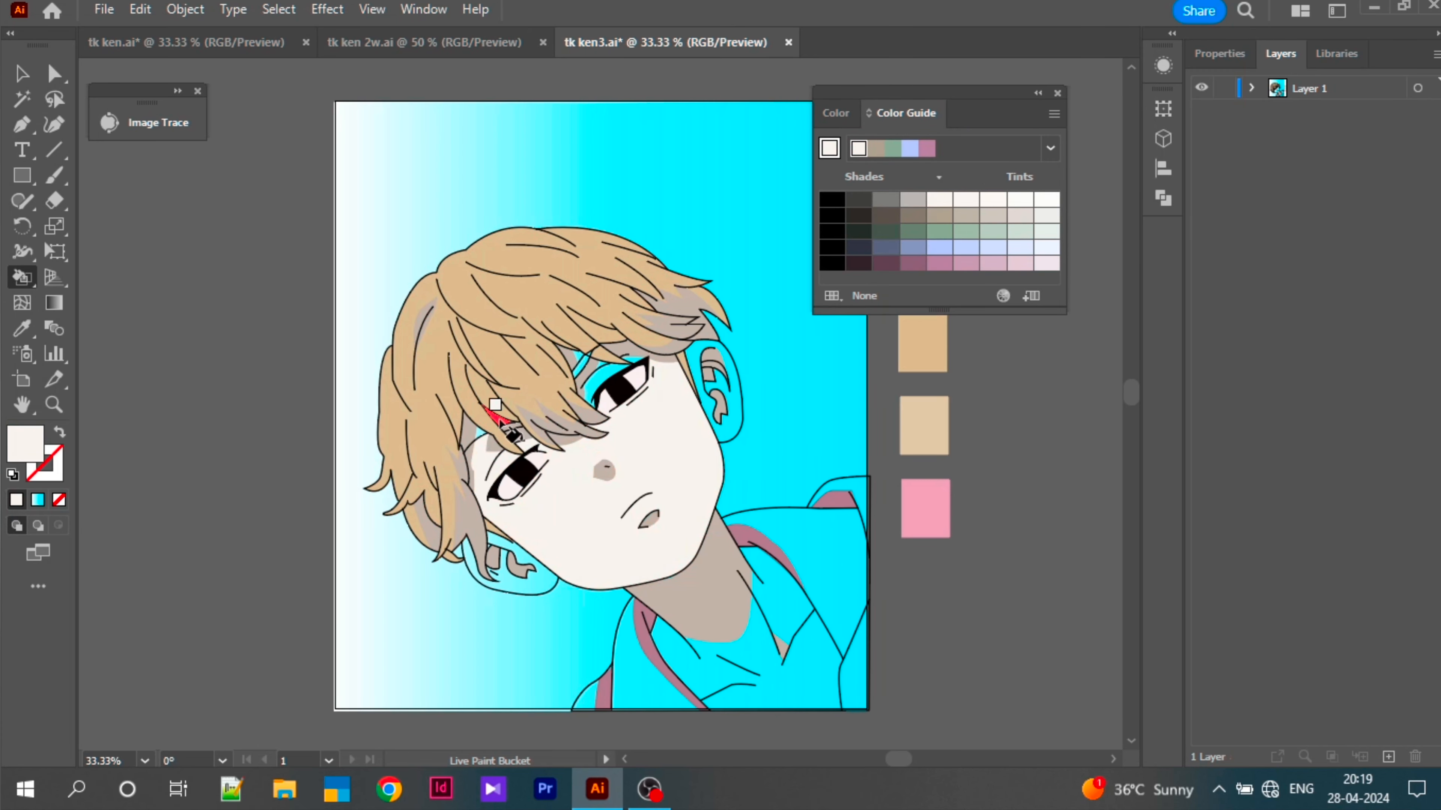
{"action": "left_click", "coordinate": [479, 435]}
{"action": "left_click", "coordinate": [482, 561]}
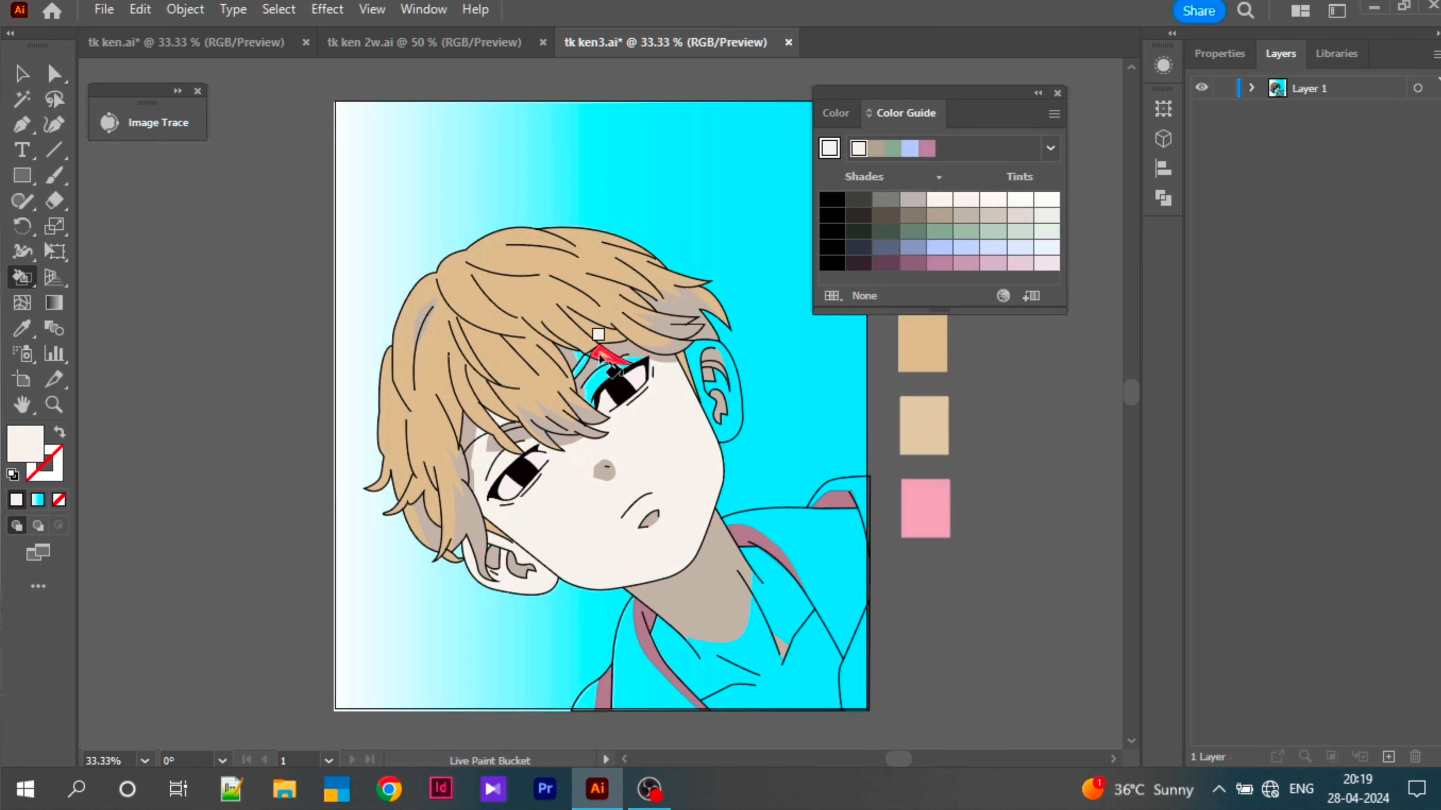
{"action": "left_click", "coordinate": [604, 364]}
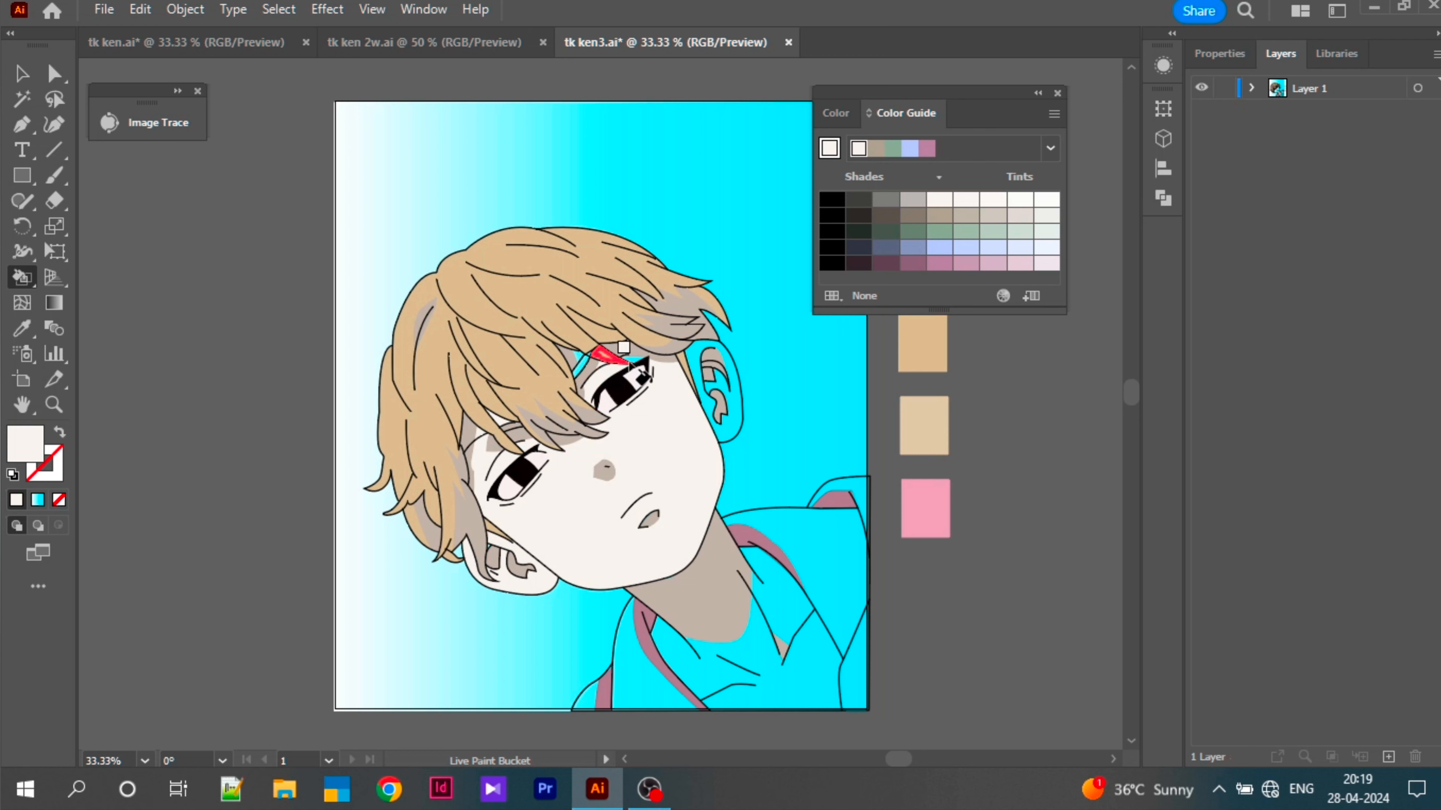
{"action": "left_click", "coordinate": [580, 363]}
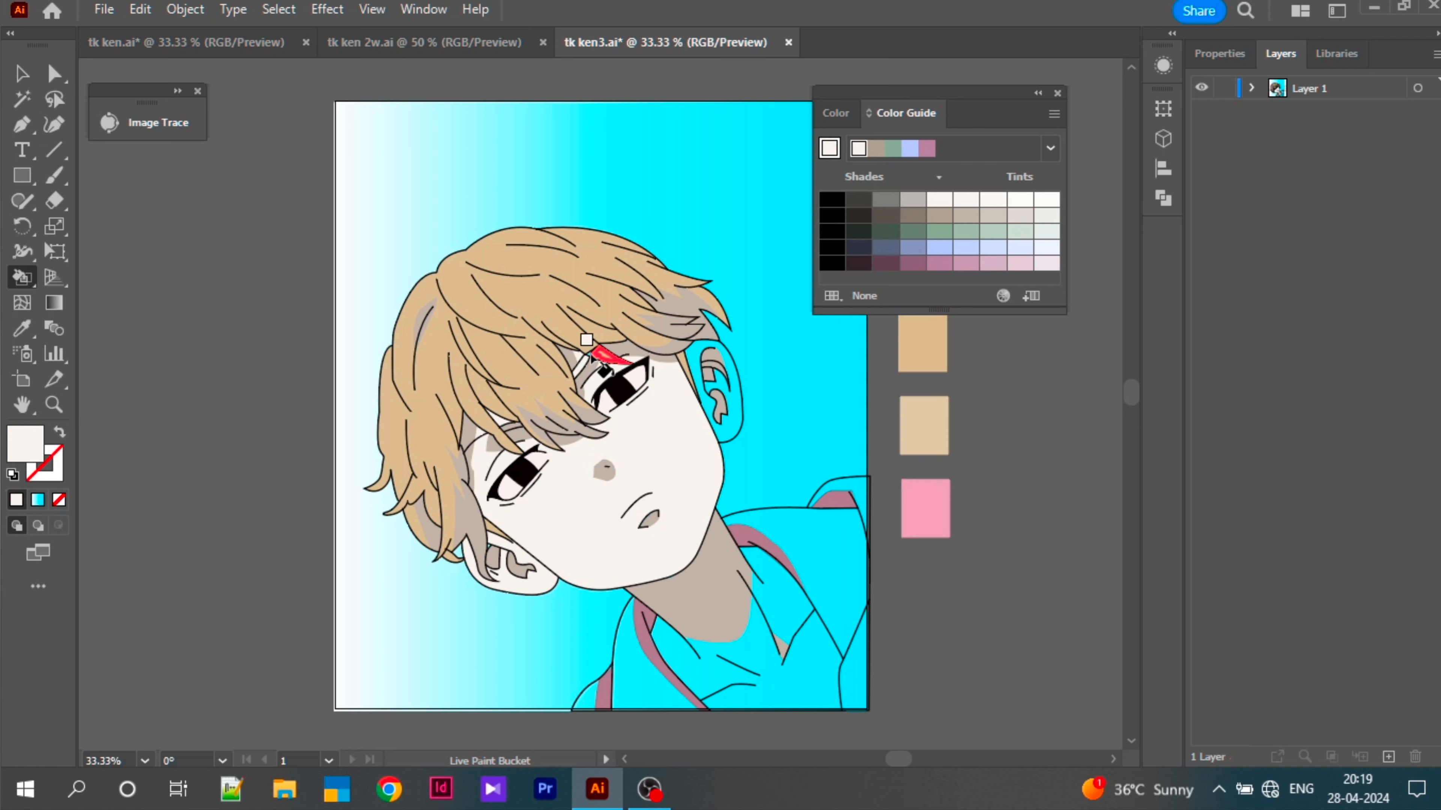
{"action": "left_click", "coordinate": [695, 372]}
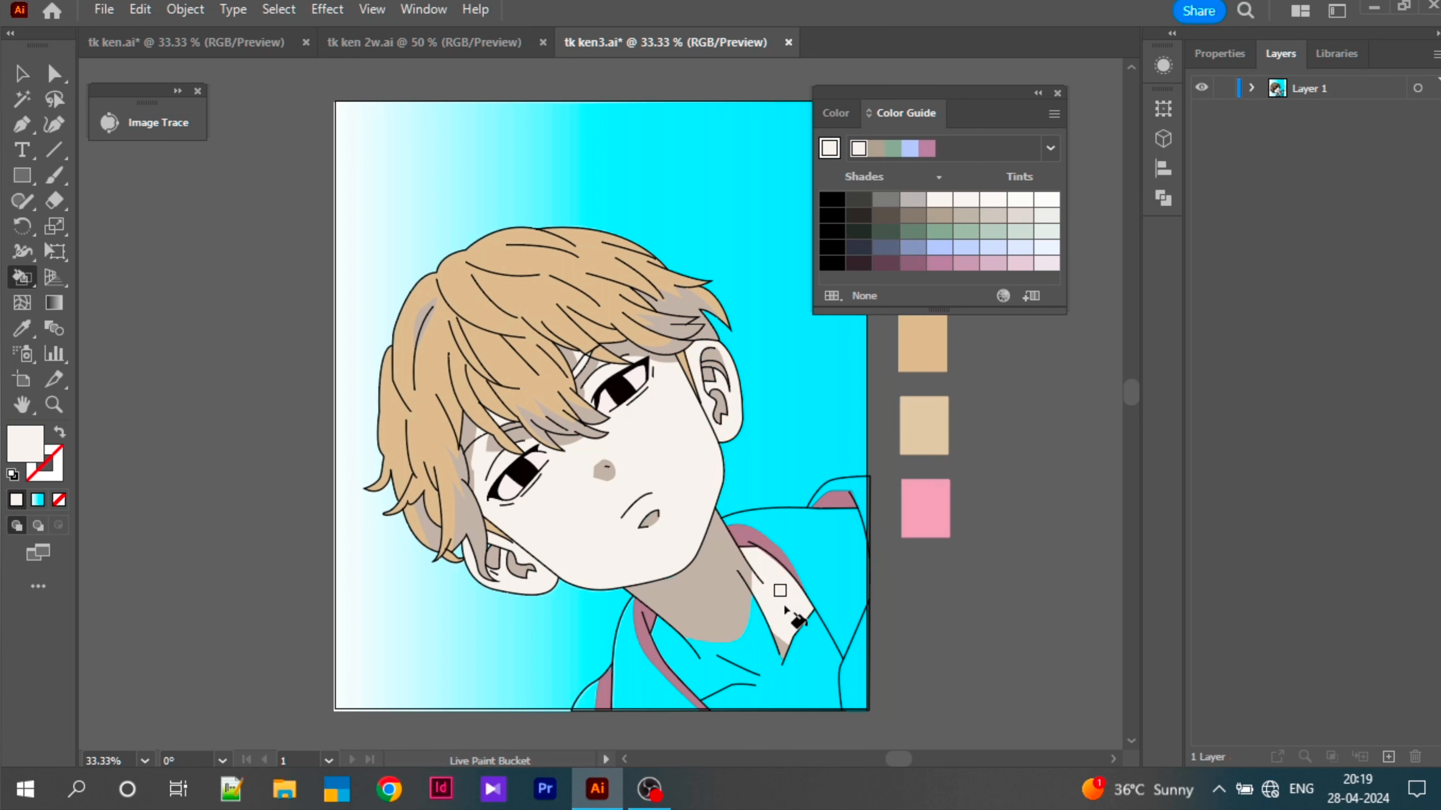
{"action": "left_click", "coordinate": [795, 670]}
Step: Sample the pink swatch, fill all jacket and hood regions with it, and collapse the Color Guide
{"action": "key", "text": "i"}
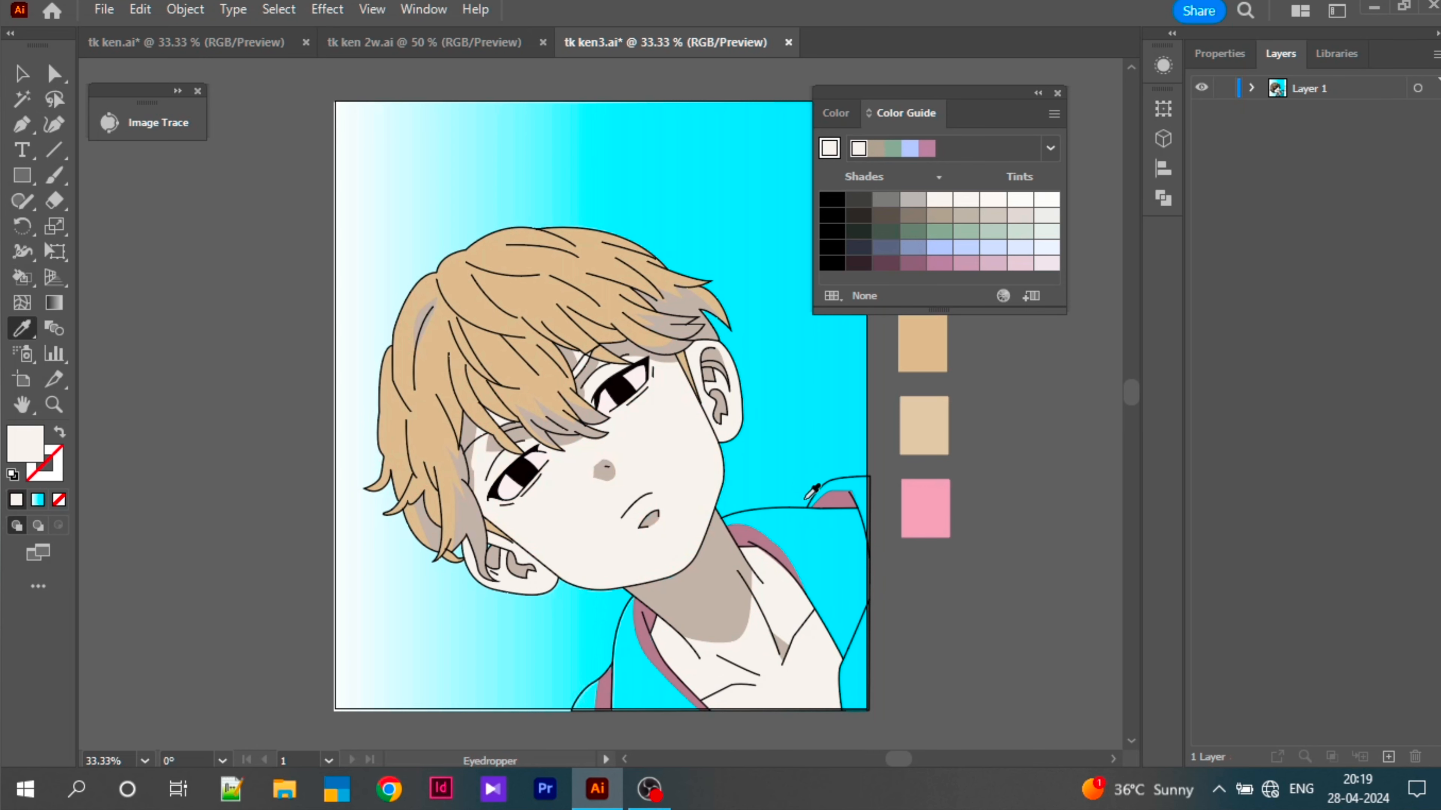
{"action": "left_click", "coordinate": [941, 498]}
{"action": "key", "text": "k"}
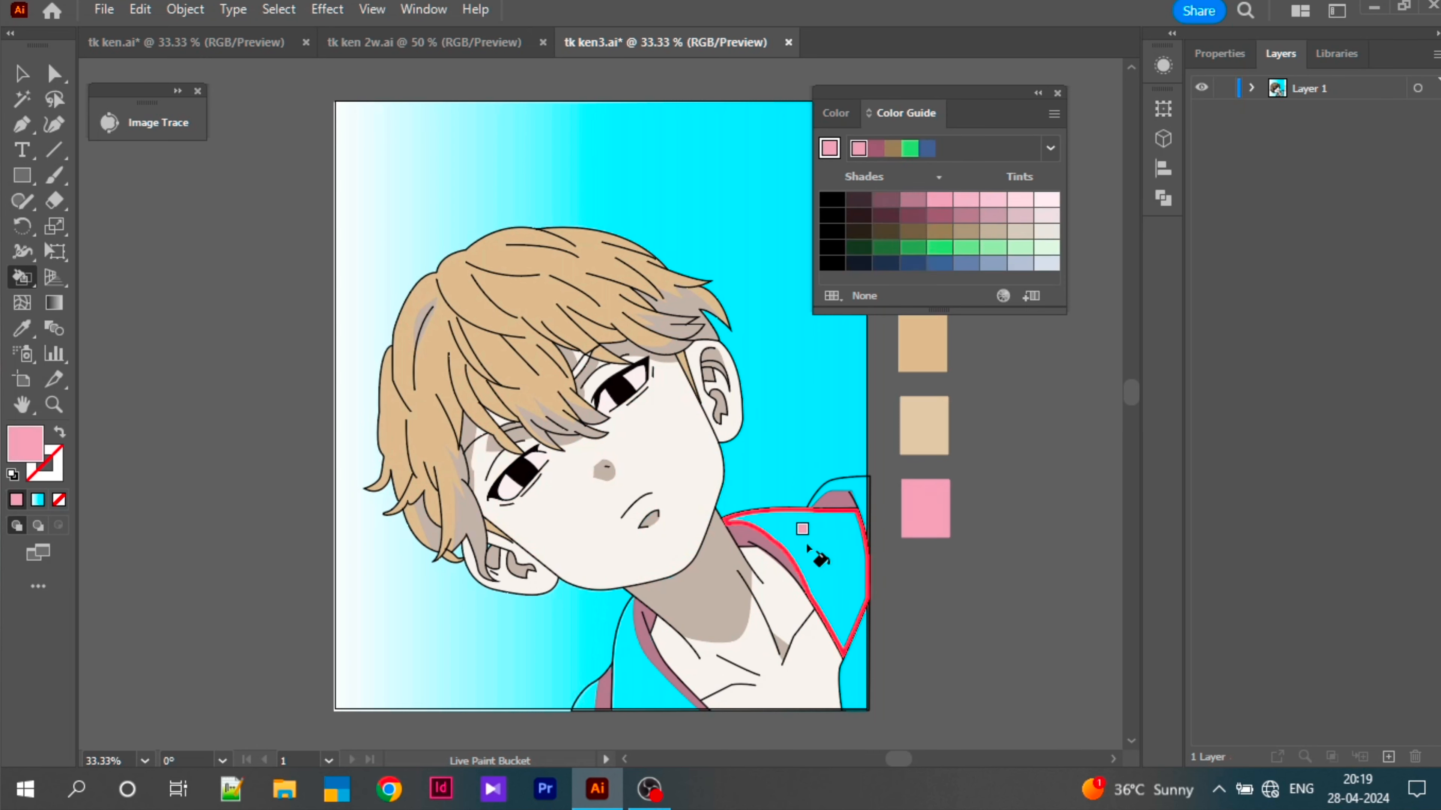
{"action": "left_click", "coordinate": [846, 658]}
{"action": "left_click", "coordinate": [858, 681]}
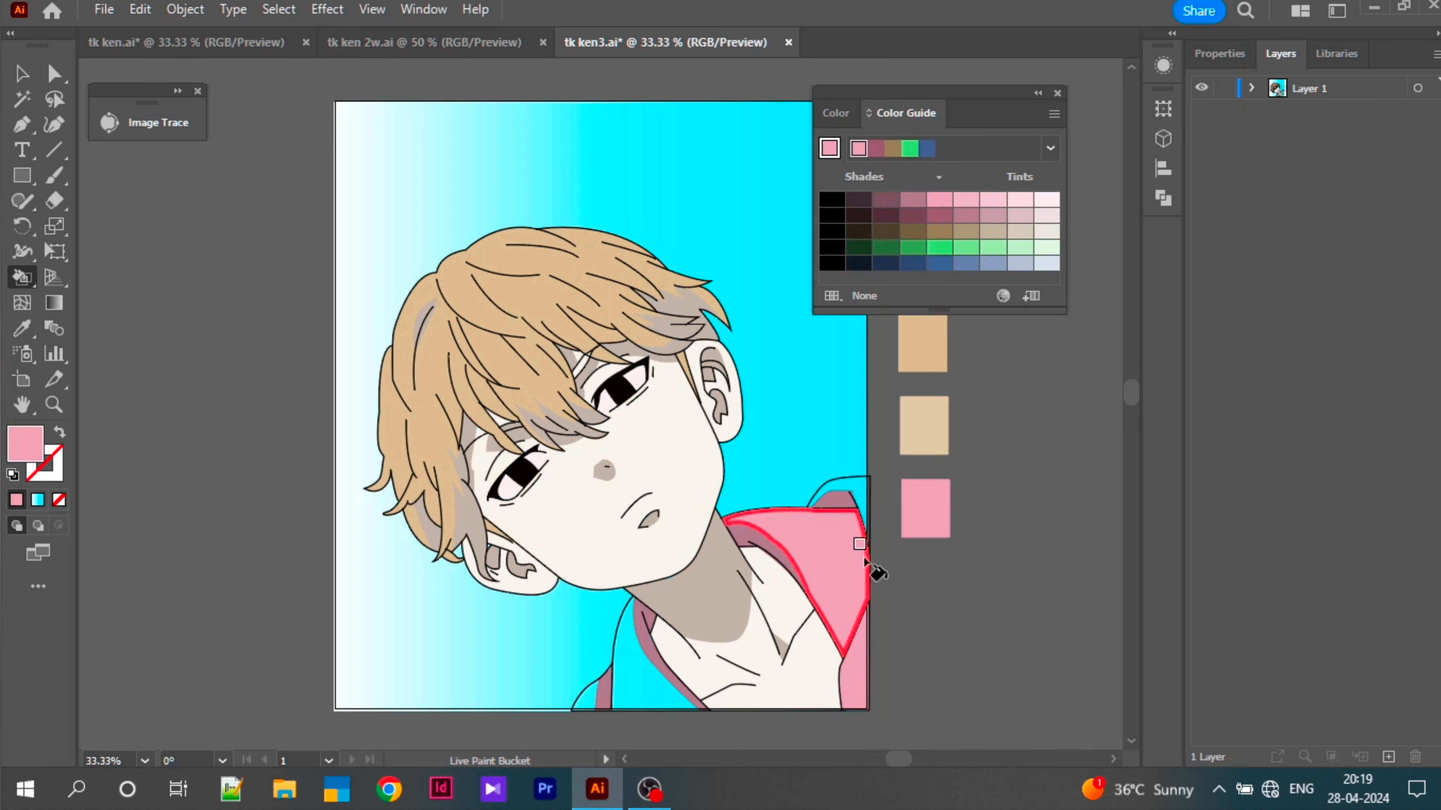
{"action": "left_click", "coordinate": [855, 492]}
{"action": "left_click", "coordinate": [646, 684]}
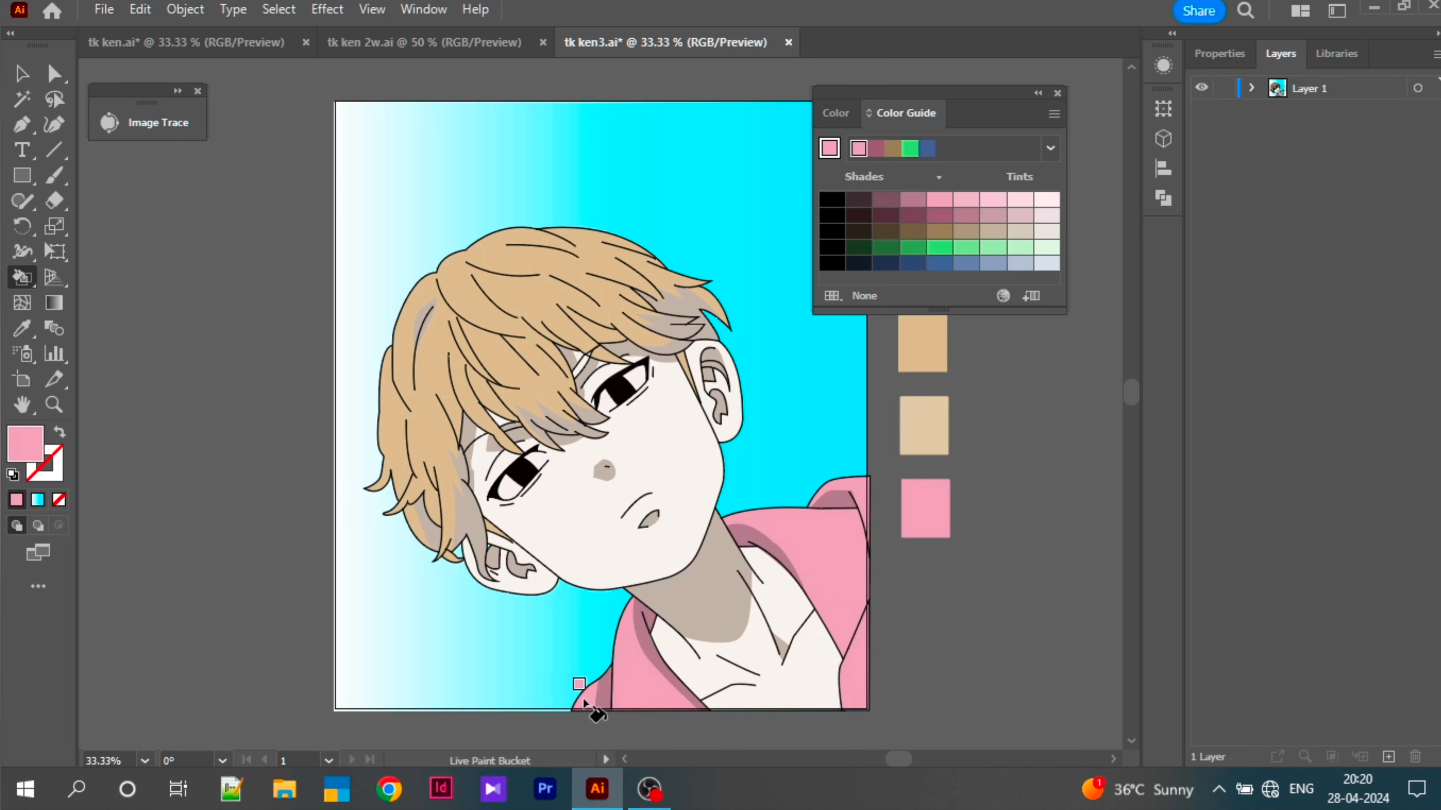
{"action": "left_click", "coordinate": [1039, 93]}
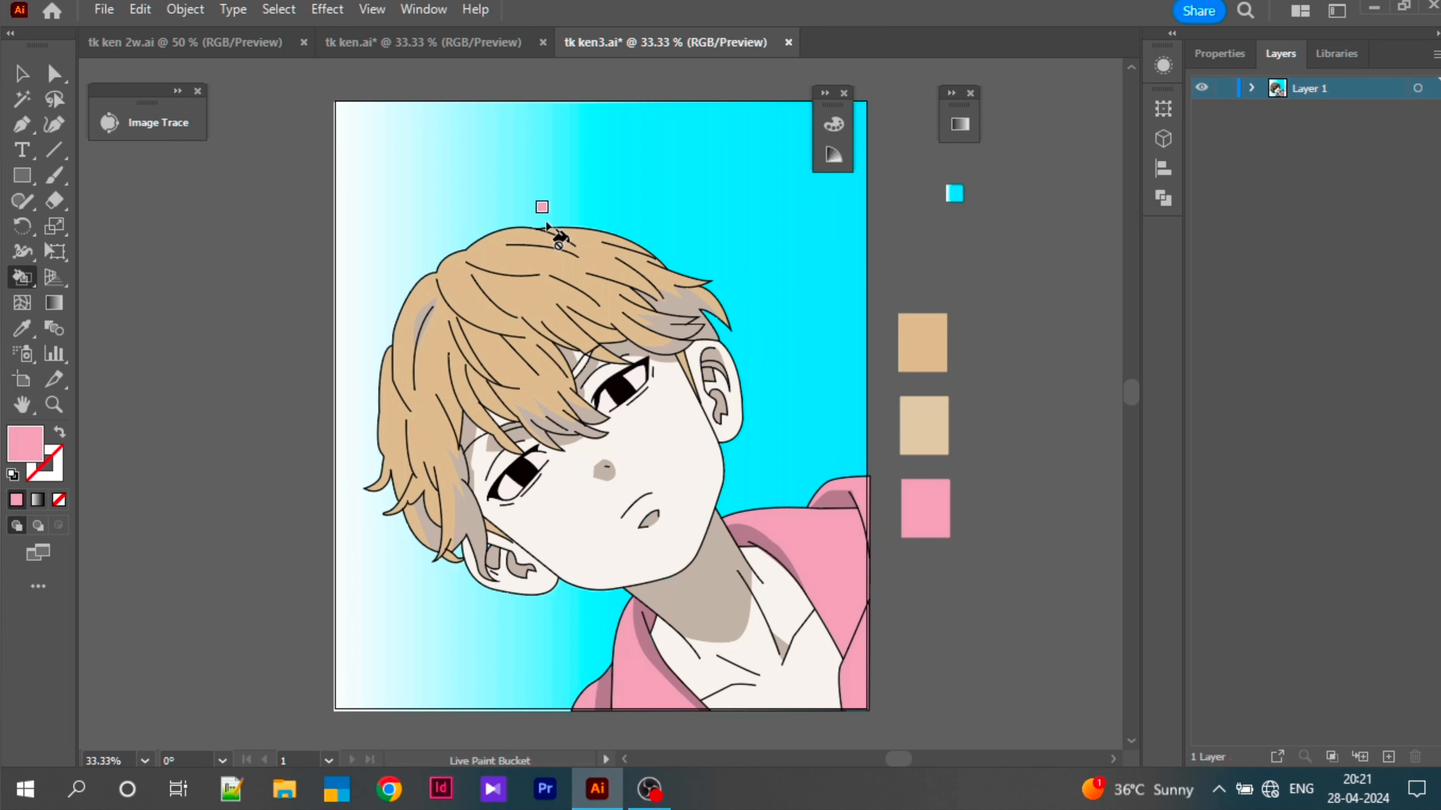
Step: Switch to tk ken.ai, make the colours layer visible with nothing selected, and bring up the tk ken 2w.ai document
{"action": "left_click", "coordinate": [436, 44]}
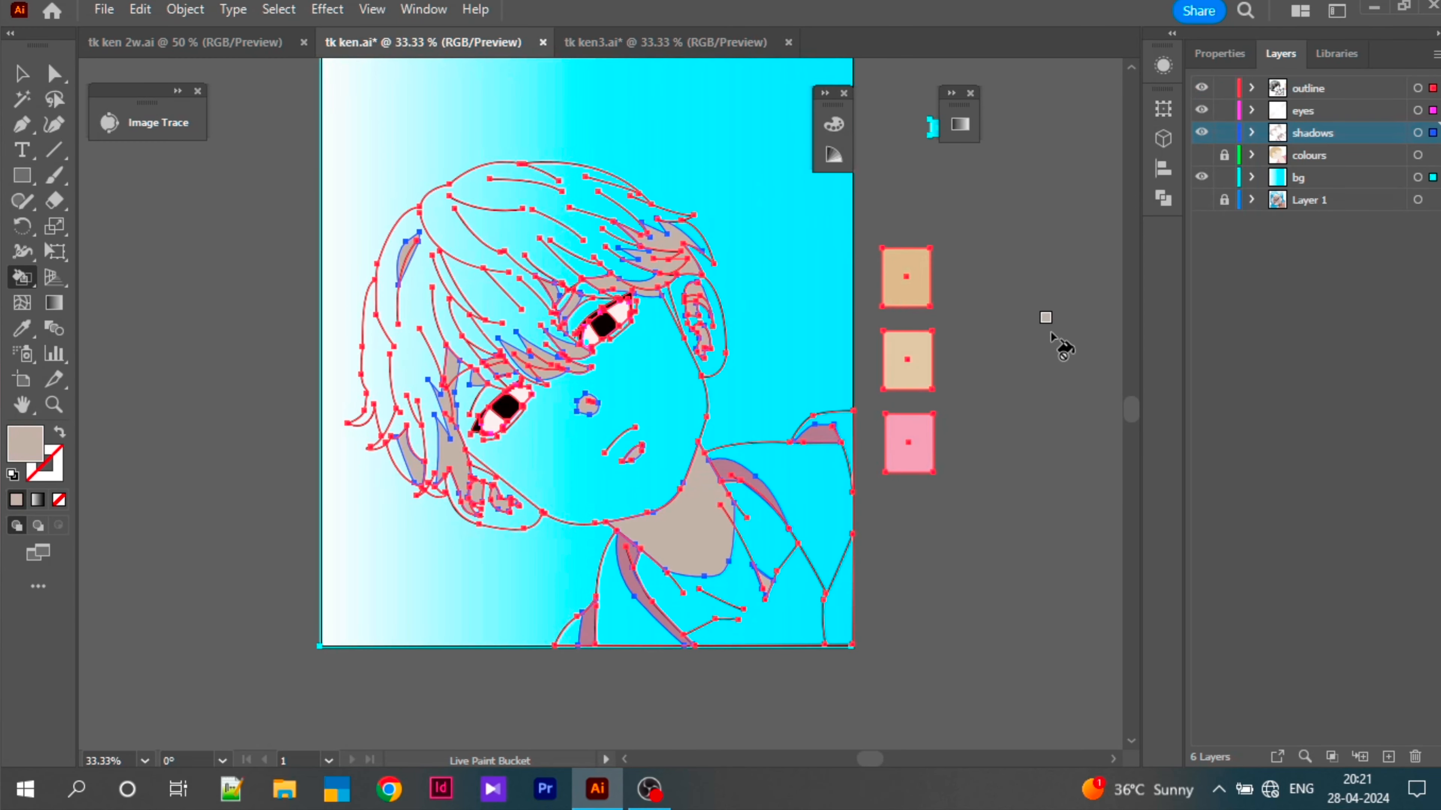
{"action": "key", "text": "v"}
{"action": "key", "text": "ctrl+a"}
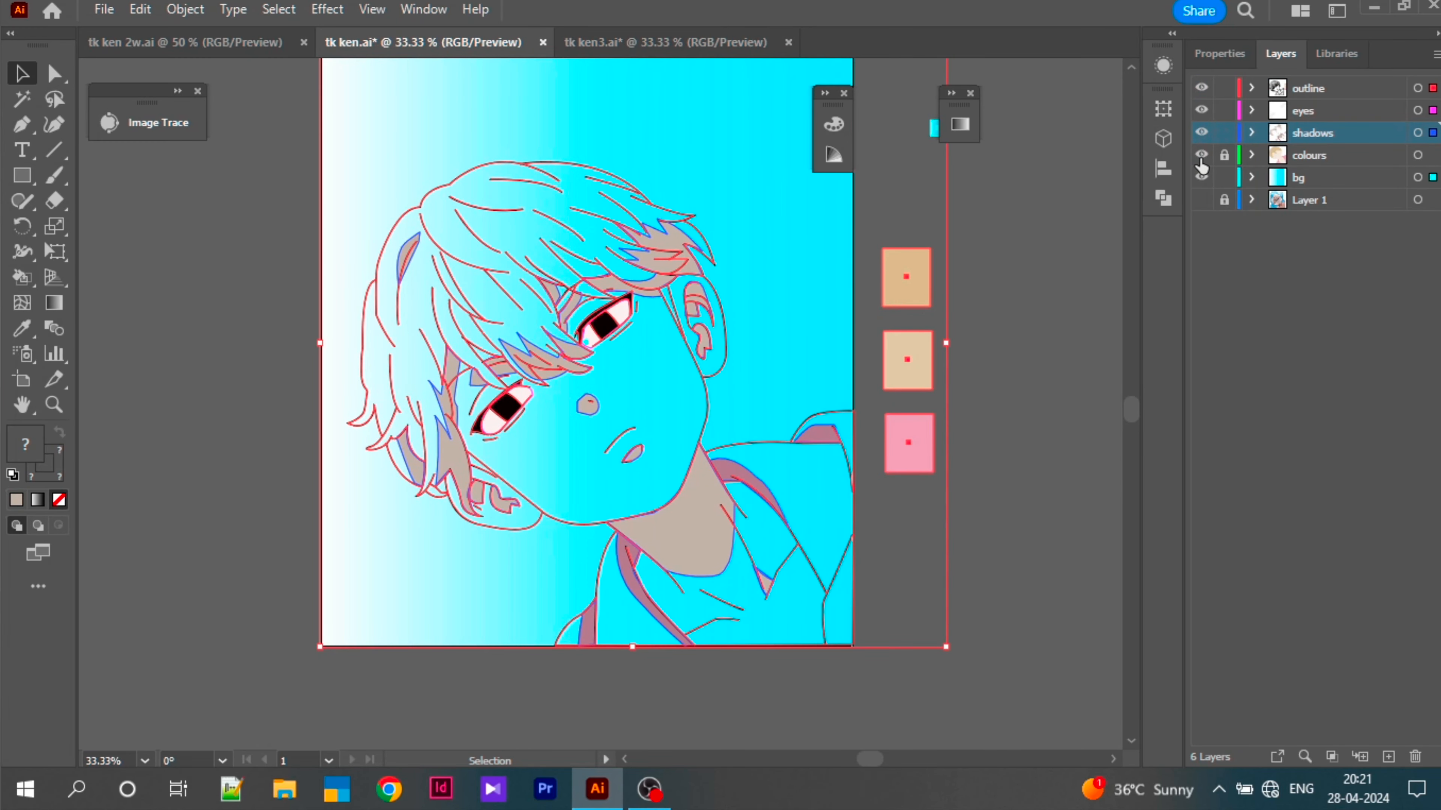
{"action": "left_click", "coordinate": [1201, 158]}
{"action": "key", "text": "ctrl+shift+a"}
{"action": "left_click_drag", "start_coordinate": [612, 41], "coordinate": [455, 44]}
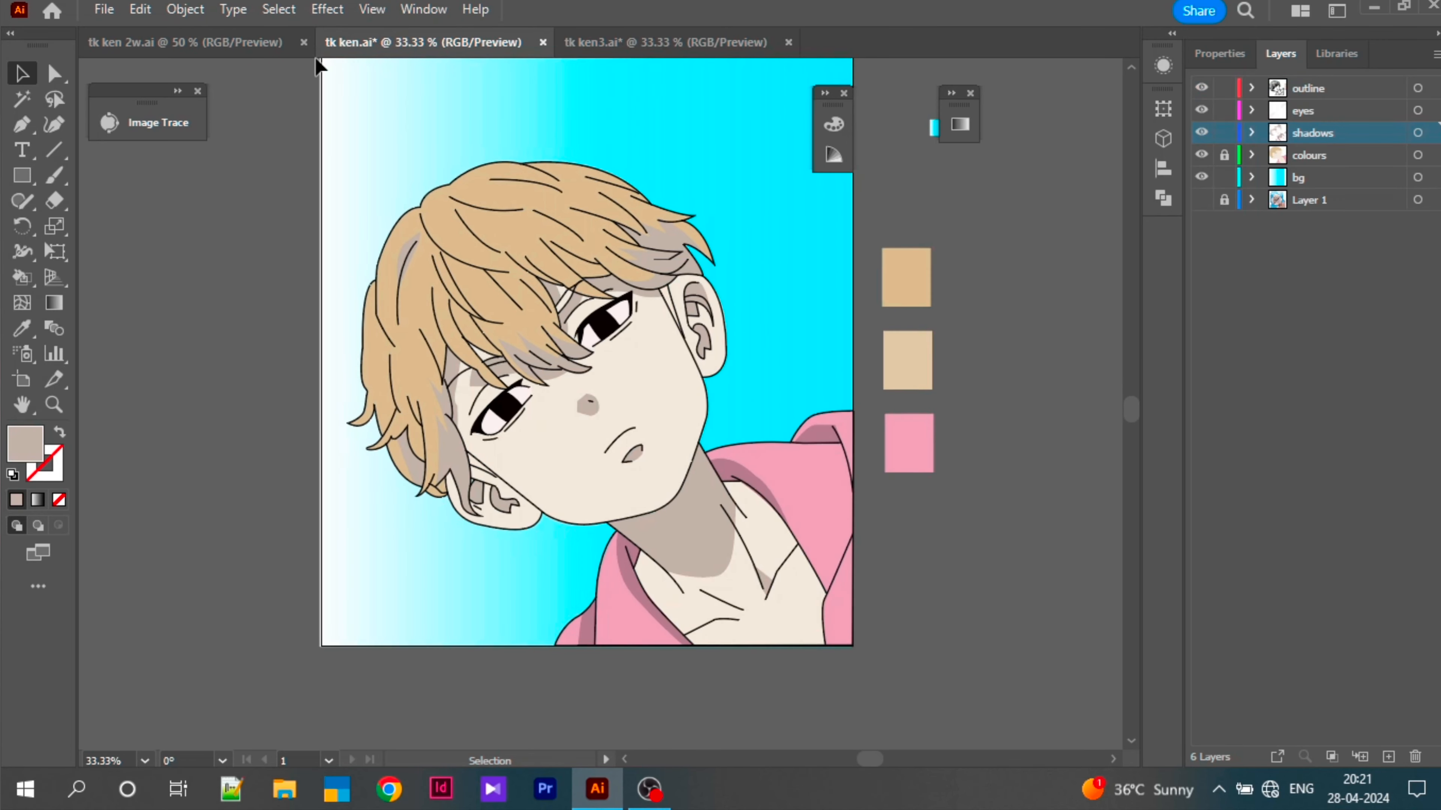
{"action": "left_click", "coordinate": [234, 46]}
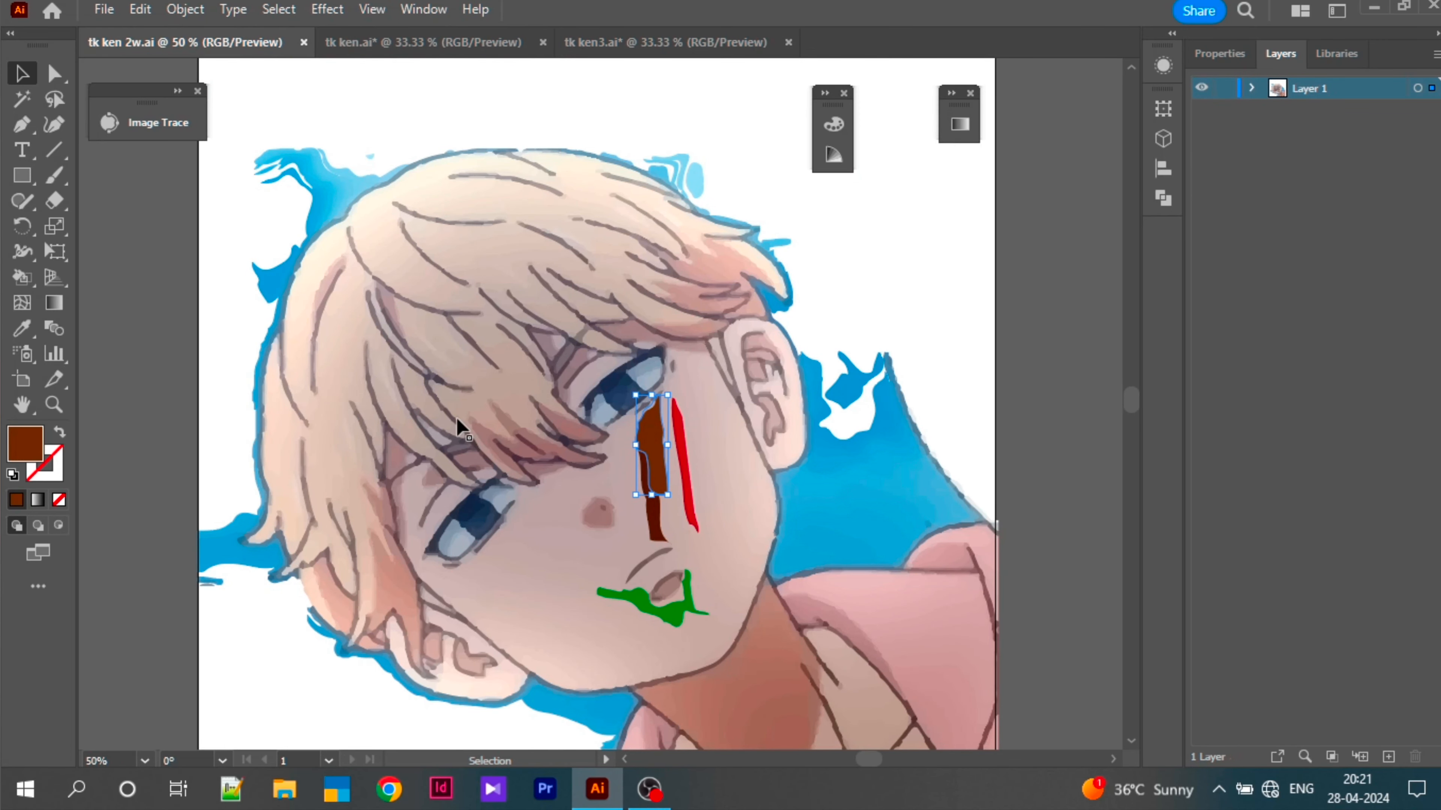
{"action": "left_click", "coordinate": [21, 328]}
{"action": "left_click", "coordinate": [627, 510]}
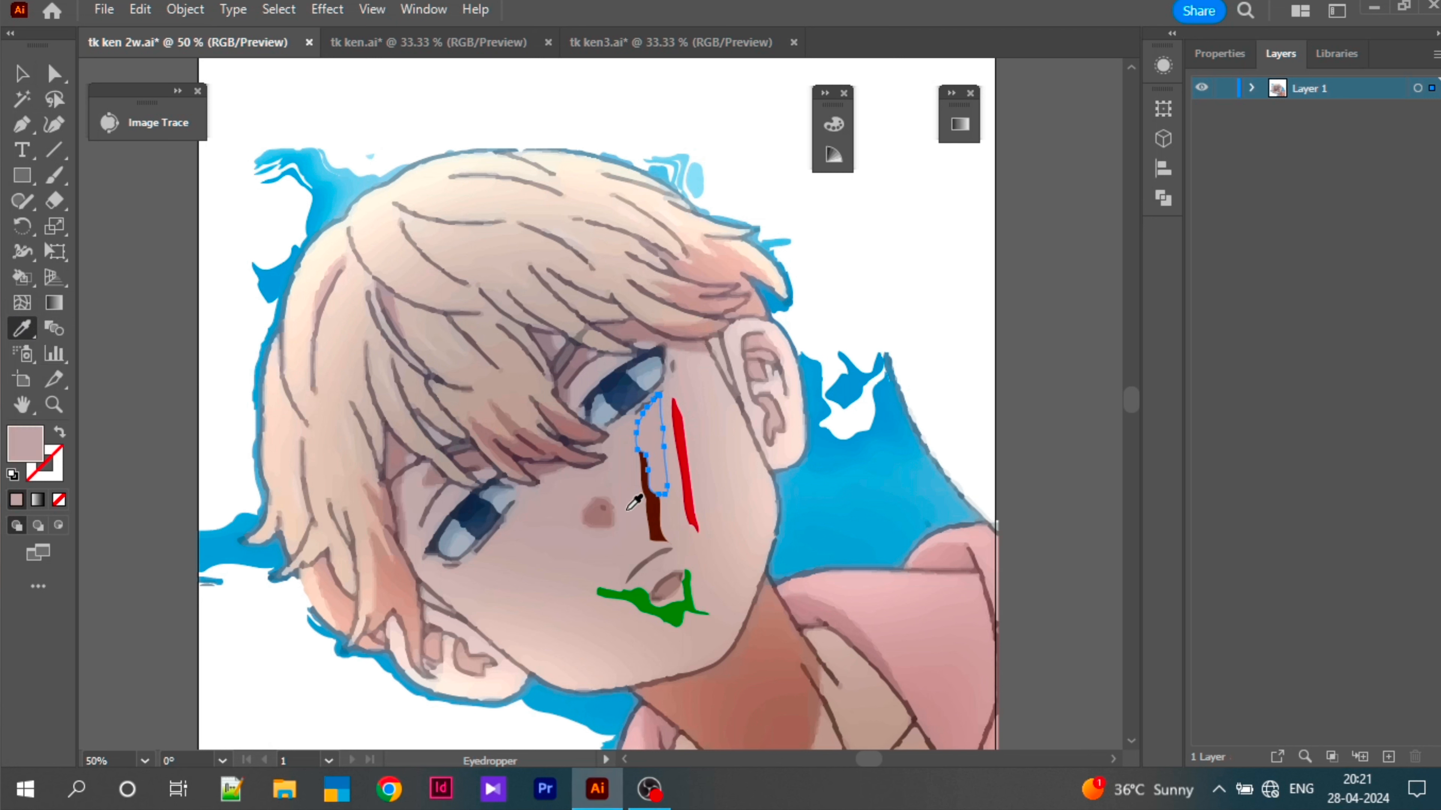
{"action": "key", "text": "ctrl+z"}
Step: Recolour the brown streaks on the cheek and the green patch around the mouth with a skin tone sampled from the face
{"action": "key", "text": "v"}
{"action": "left_click", "coordinate": [651, 520], "text": "shift"}
{"action": "left_click", "coordinate": [639, 602], "text": "shift"}
{"action": "left_click", "coordinate": [16, 329]}
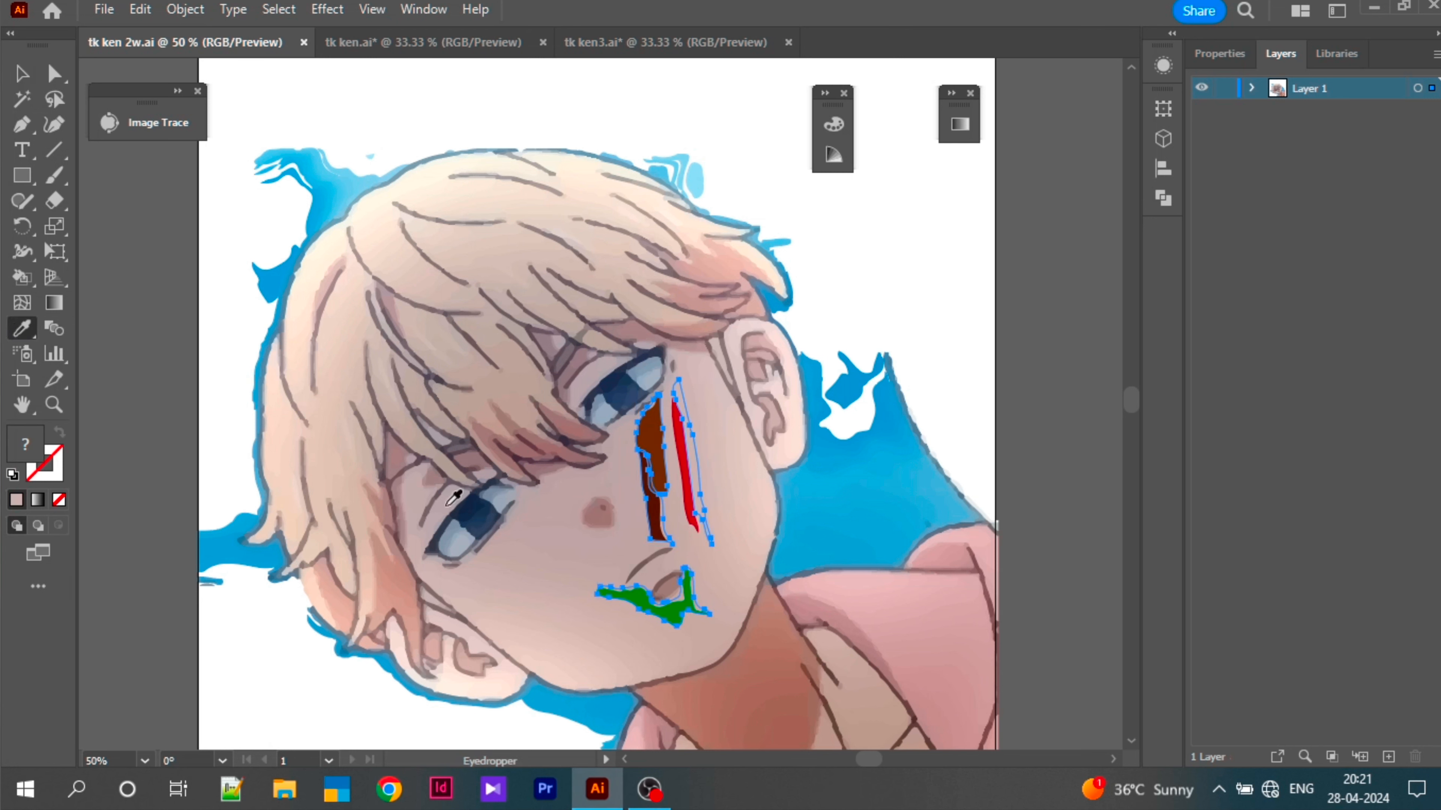
{"action": "left_click", "coordinate": [592, 542]}
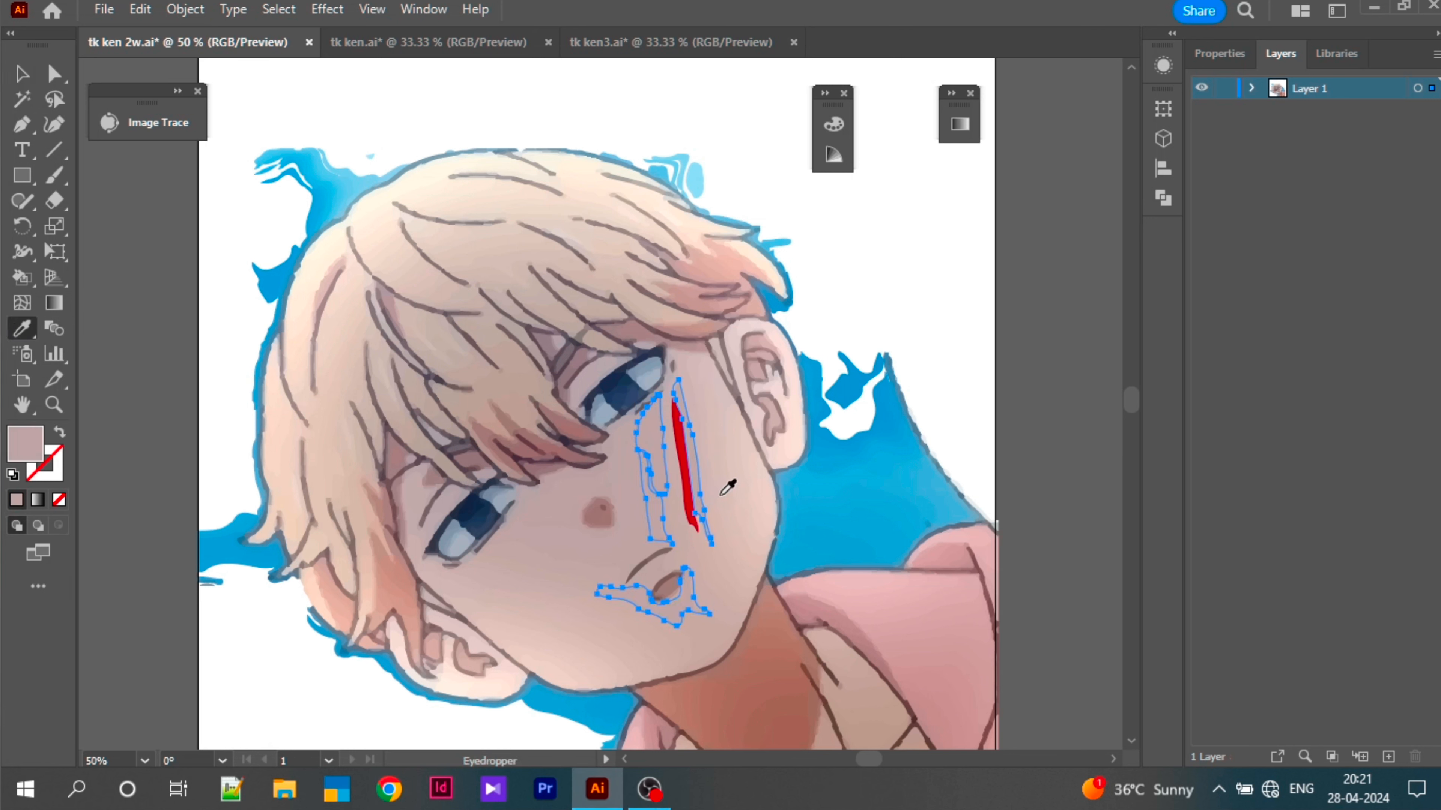
Step: Recolour the red streak below the eye with a skin tone sampled from the cheek beside it
{"action": "key", "text": "v"}
{"action": "left_click", "coordinate": [688, 505]}
{"action": "key", "text": "i"}
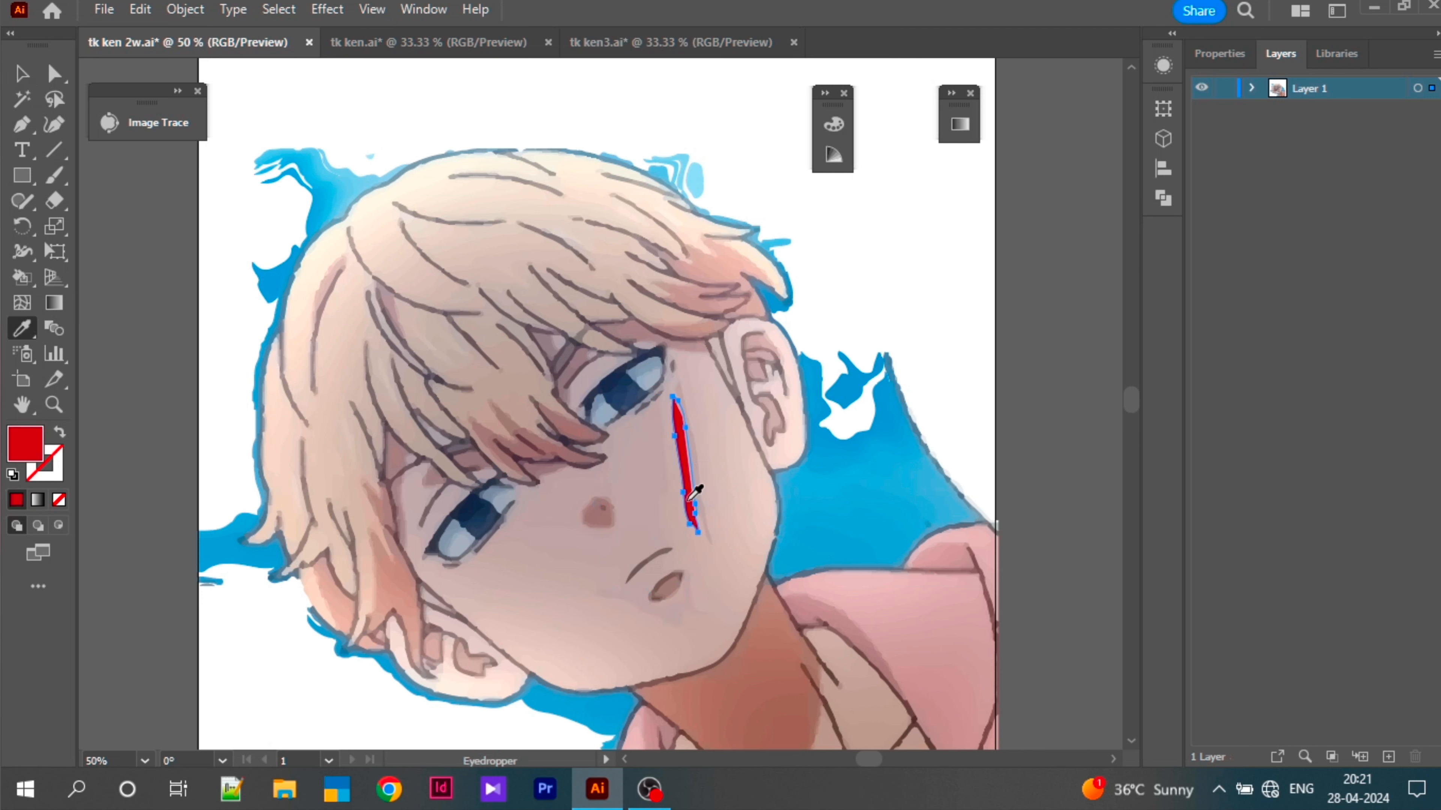
{"action": "left_click", "coordinate": [633, 517]}
{"action": "left_click", "coordinate": [754, 483]}
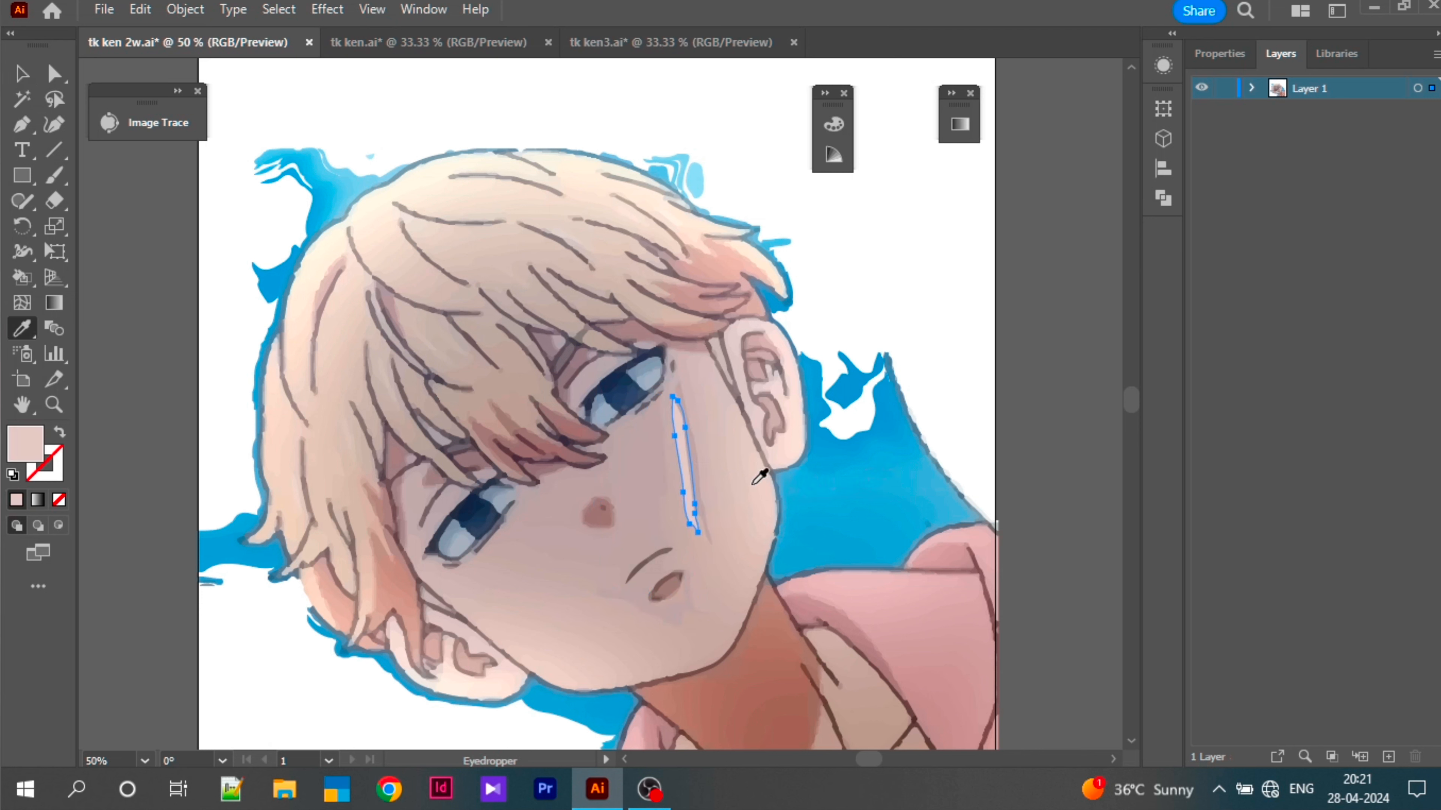
{"action": "left_click", "coordinate": [711, 436]}
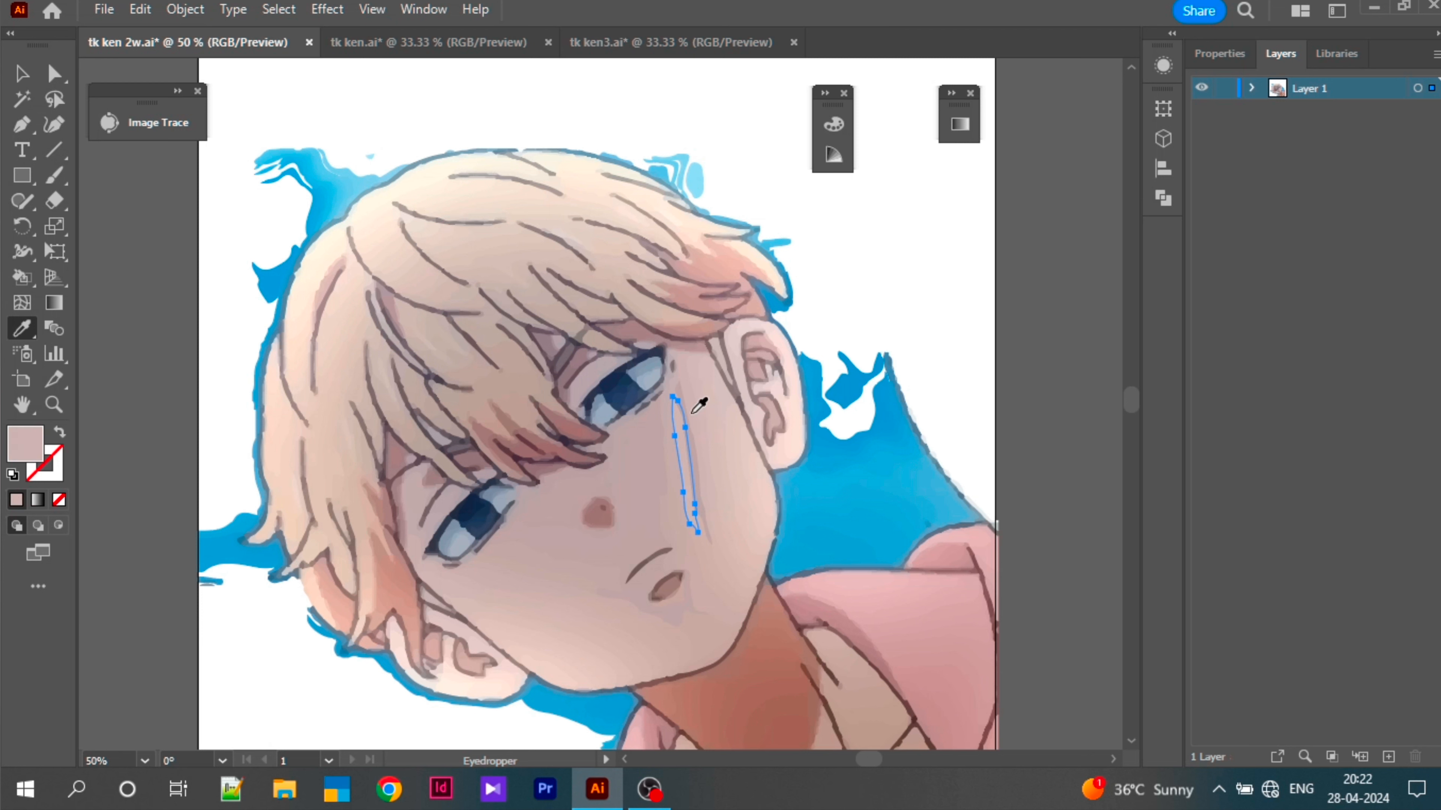
Step: Switch to the tk ken.ai document with the Selection tool active and unlock its colours layer
{"action": "key", "text": "v"}
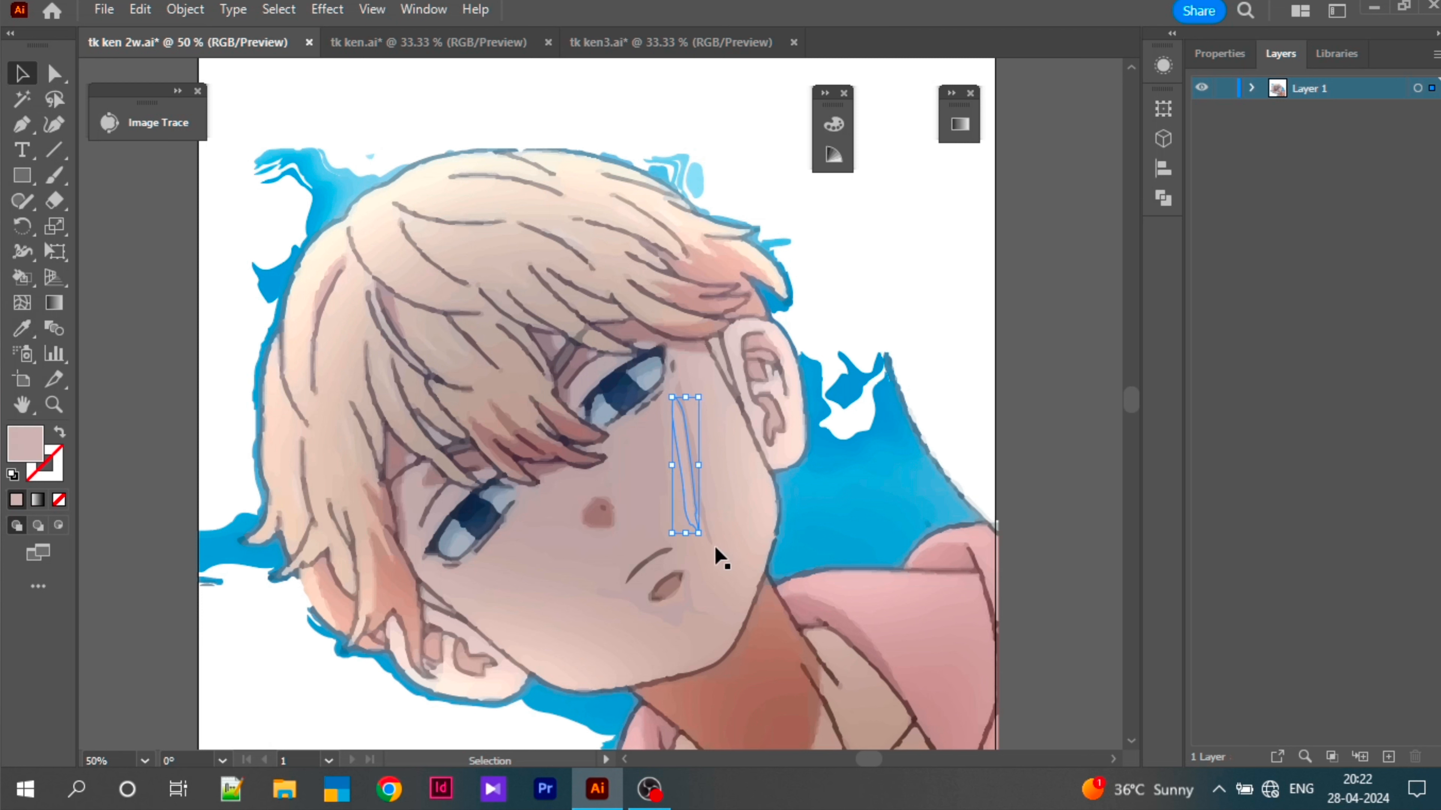
{"action": "left_click", "coordinate": [805, 520]}
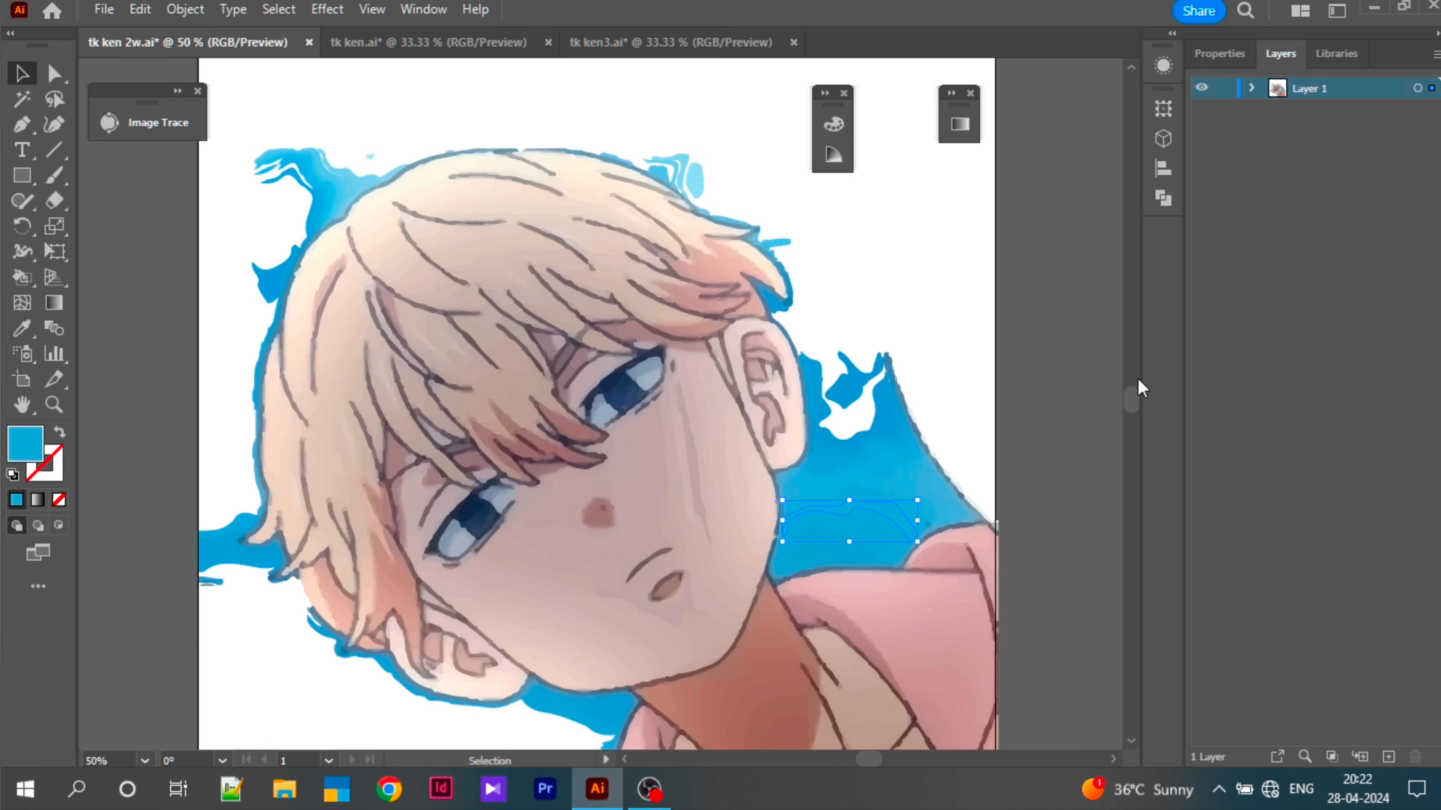
{"action": "left_click", "coordinate": [482, 42]}
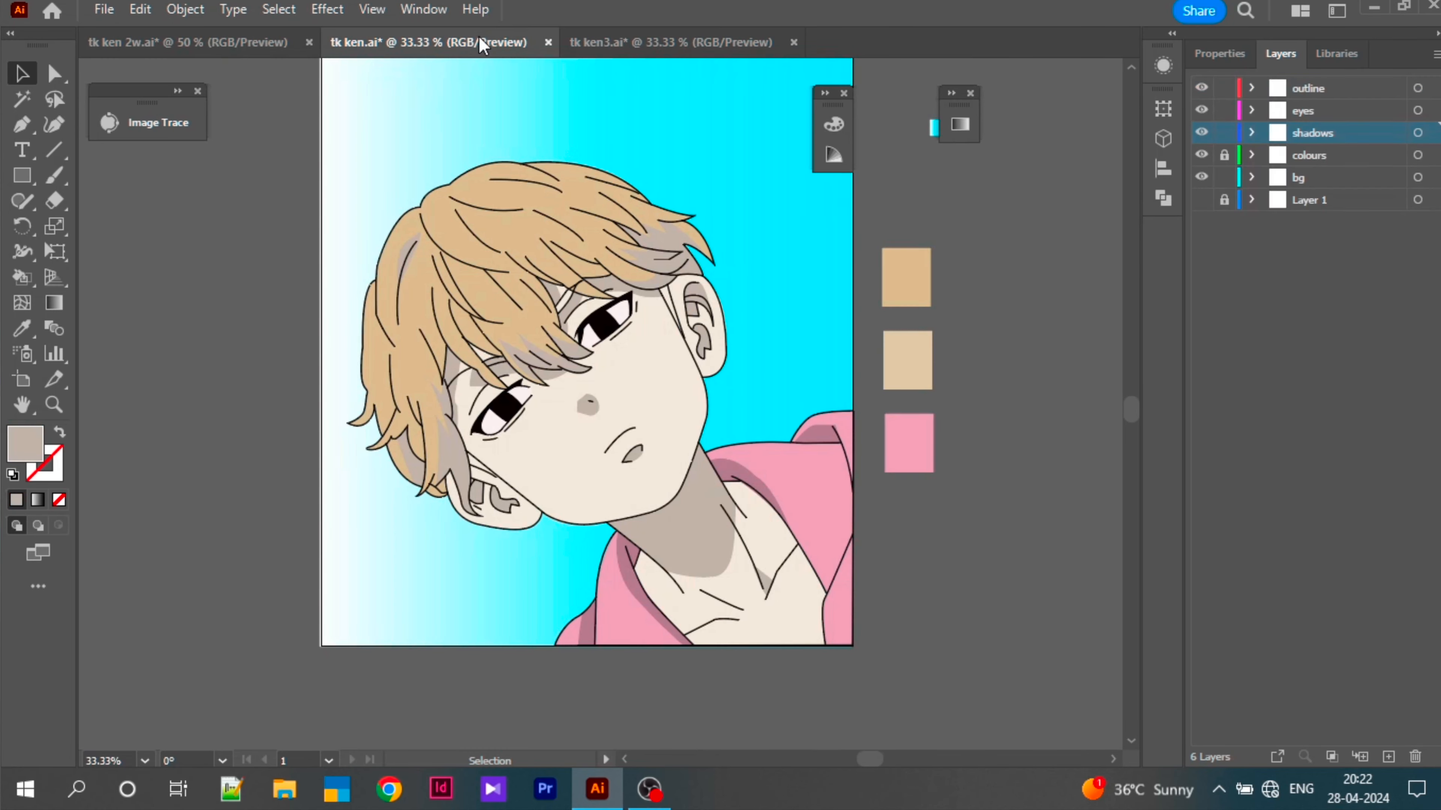
{"action": "left_click", "coordinate": [653, 45]}
{"action": "left_click", "coordinate": [462, 45]}
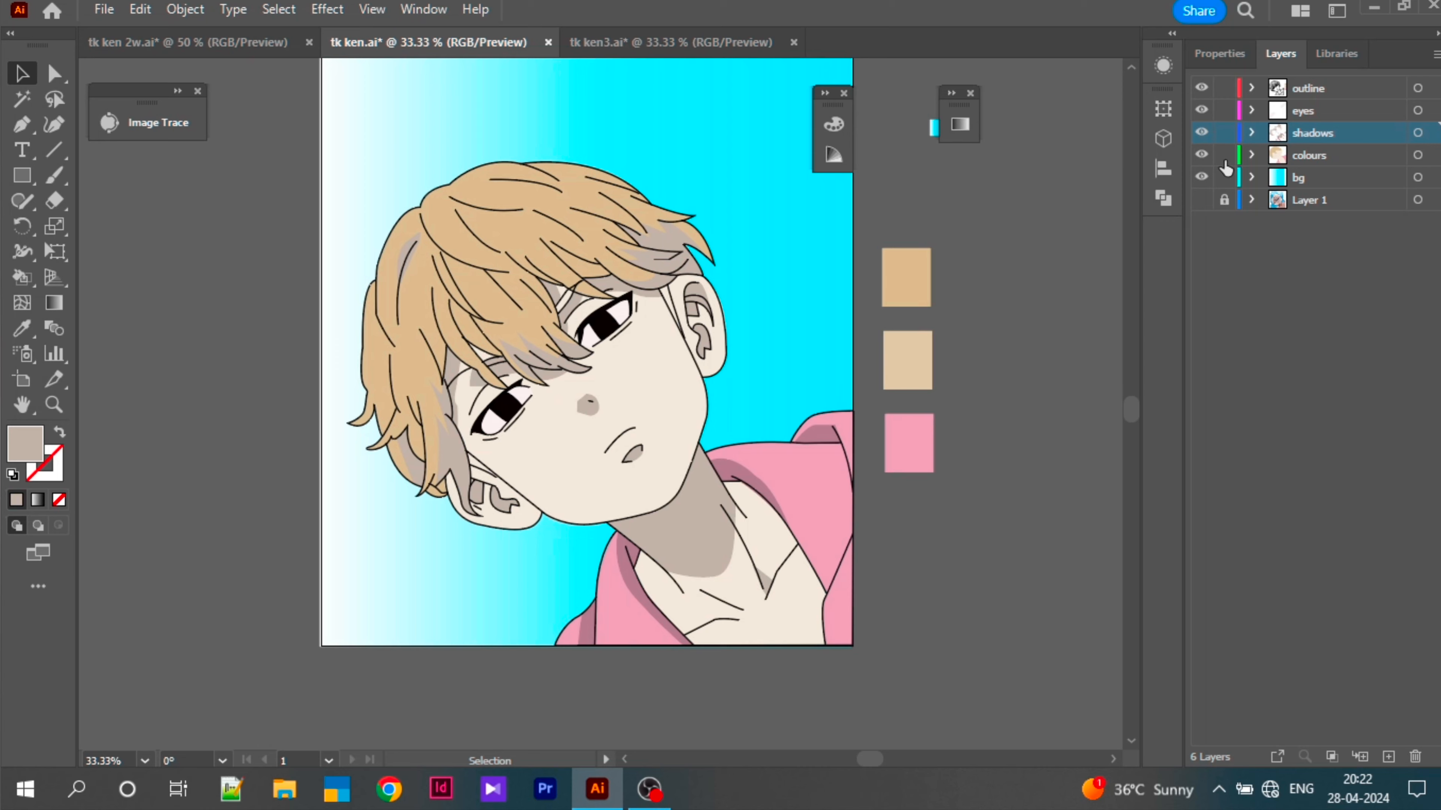
Step: Try to move the skin shape and to fill it with grey 9B9A9A, undoing the move and cancelling the colour
{"action": "left_click_drag", "start_coordinate": [603, 379], "coordinate": [658, 410]}
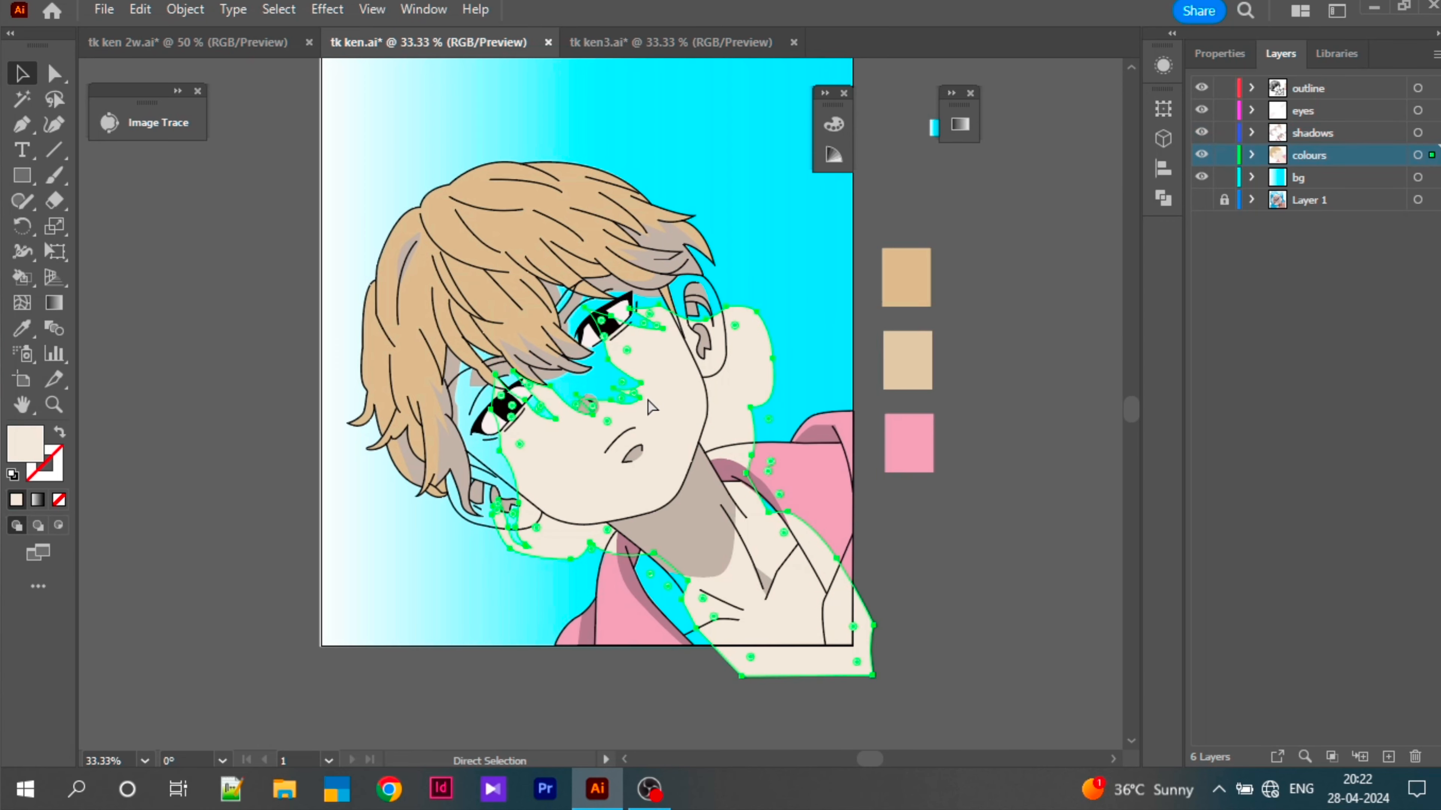
{"action": "key", "text": "ctrl+z"}
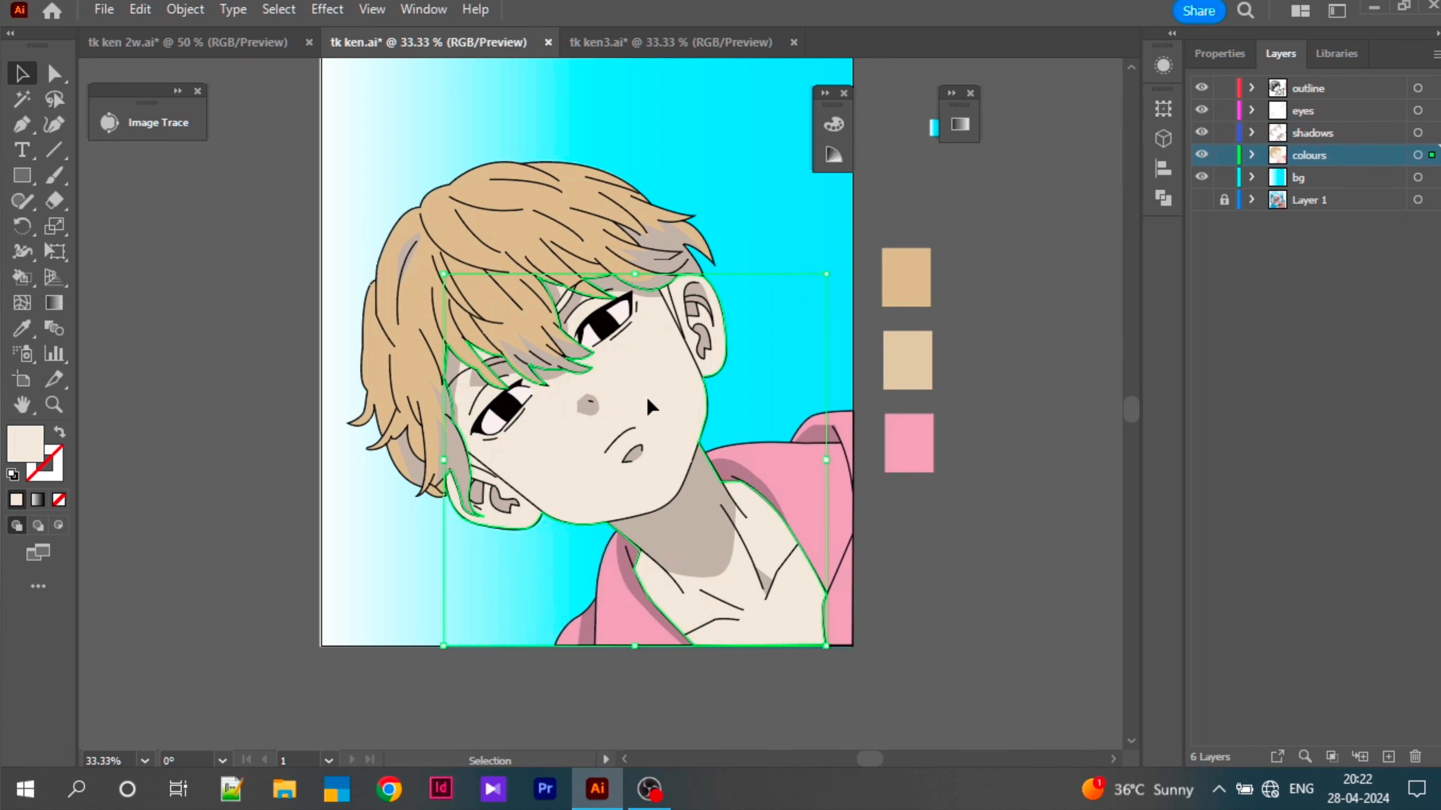
{"action": "double_click", "coordinate": [26, 445]}
{"action": "left_click_drag", "start_coordinate": [624, 420], "coordinate": [619, 274]}
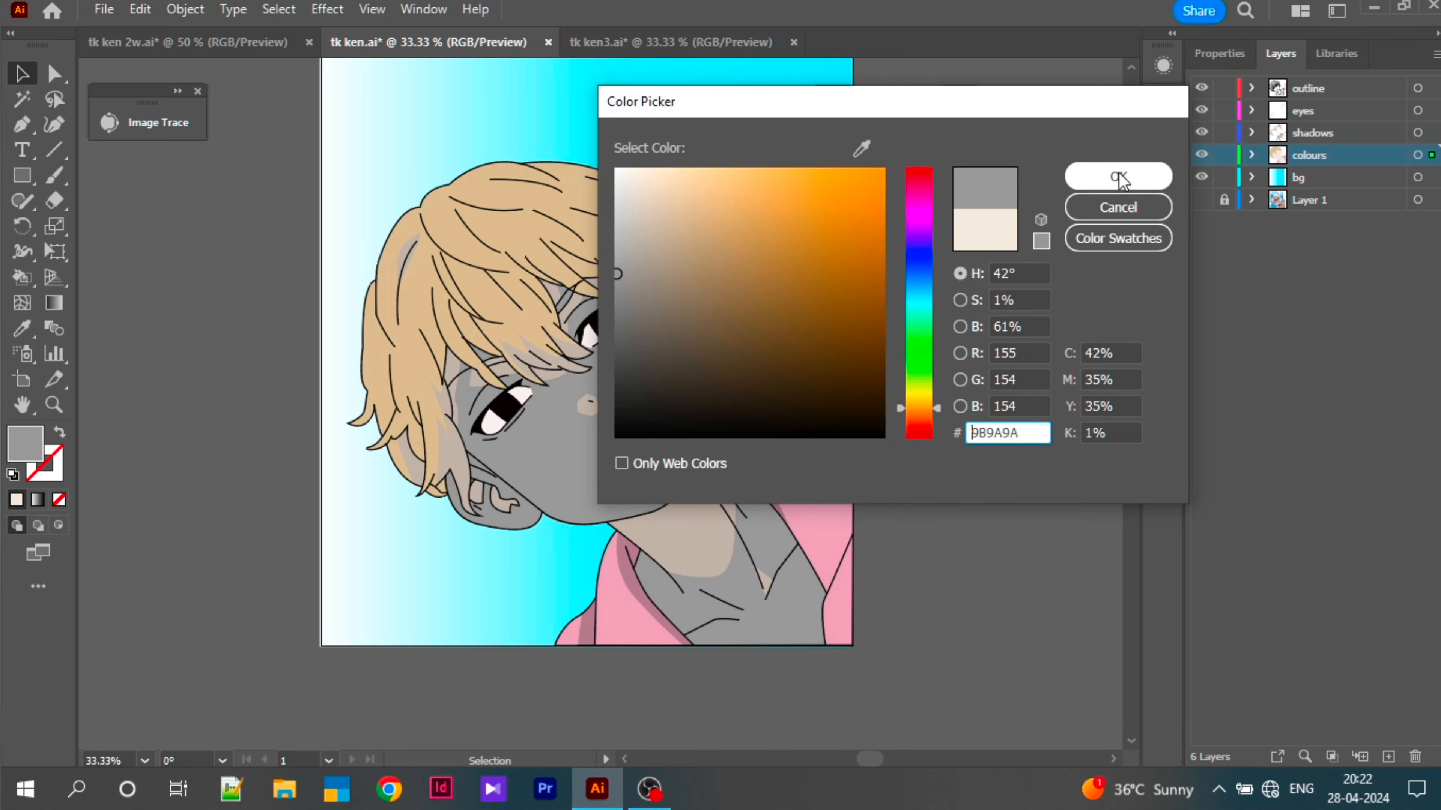
{"action": "left_click_drag", "start_coordinate": [988, 97], "coordinate": [1238, 59]}
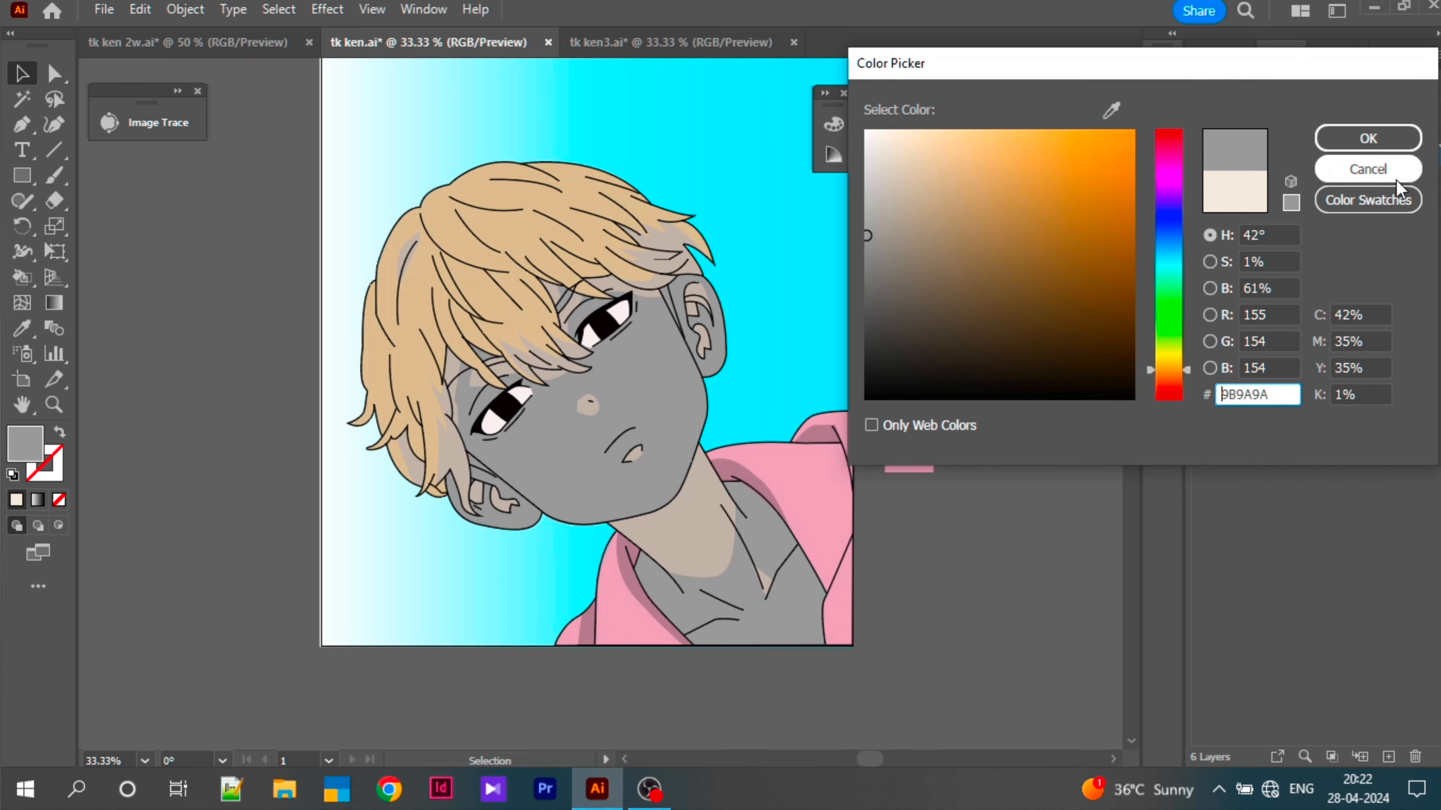
{"action": "left_click", "coordinate": [1367, 169]}
Step: Bring up the Color Guide beside the artwork and recolour the skin shape with its very dark brown shade
{"action": "left_click", "coordinate": [833, 124]}
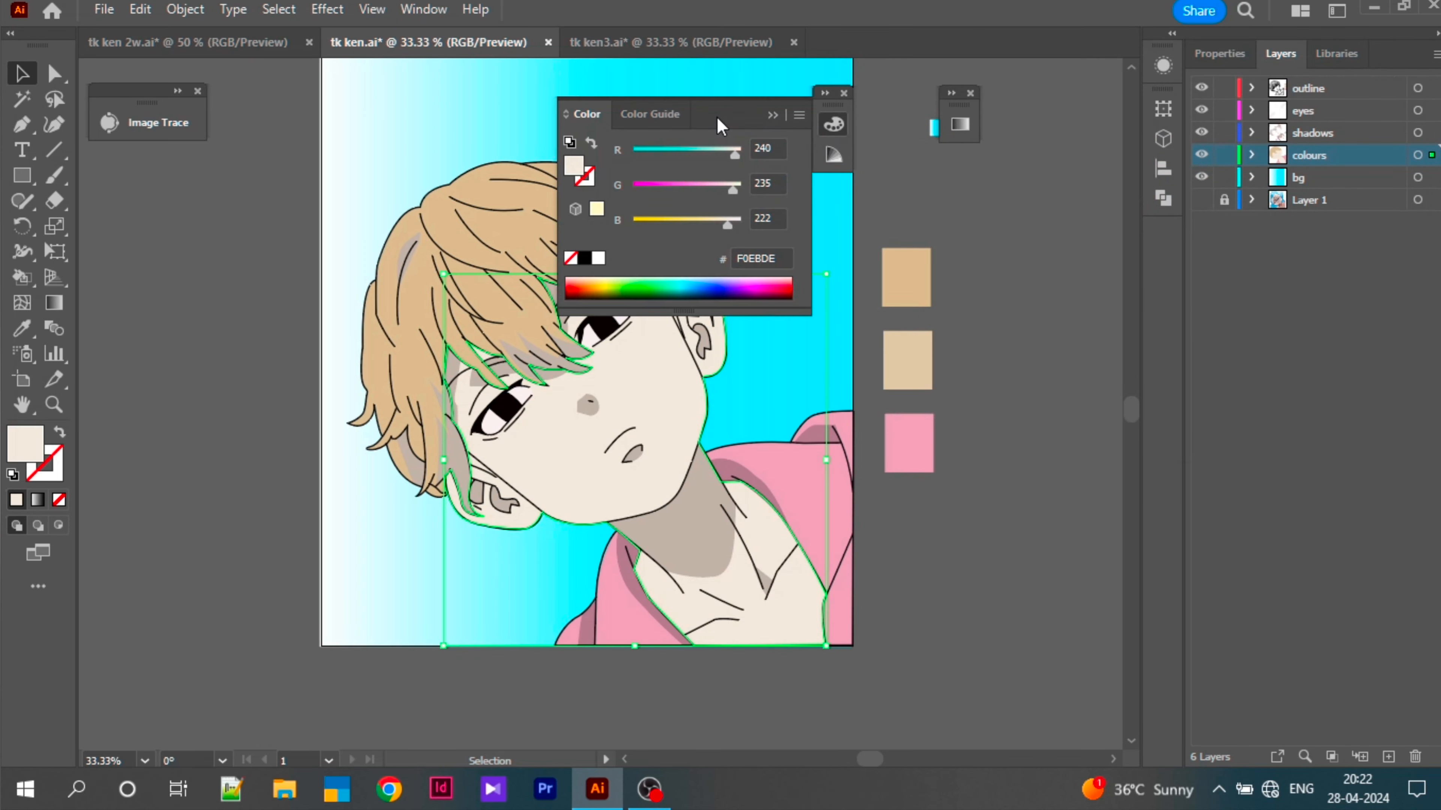
{"action": "left_click_drag", "start_coordinate": [718, 123], "coordinate": [1002, 122]}
{"action": "left_click", "coordinate": [951, 116]}
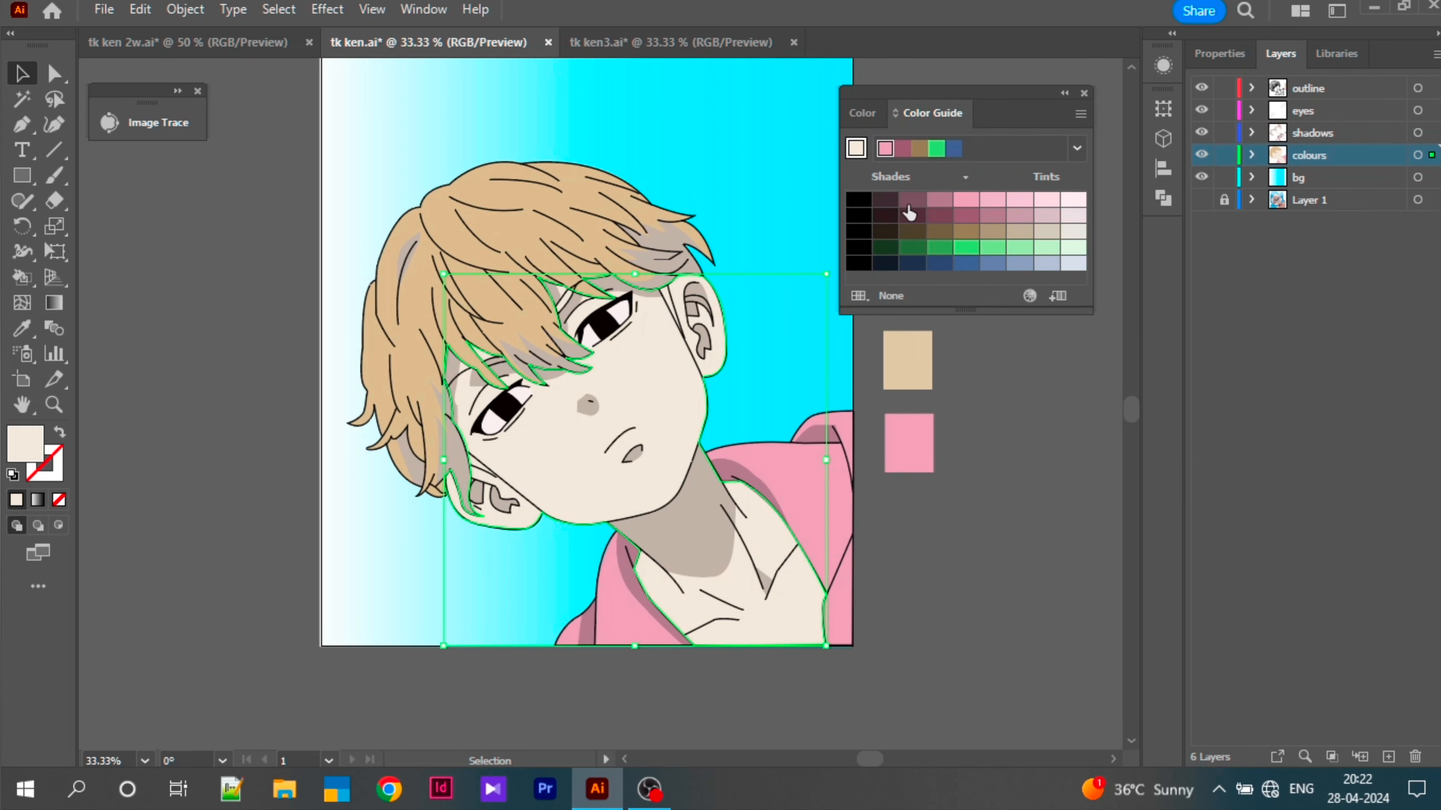
{"action": "left_click", "coordinate": [886, 202]}
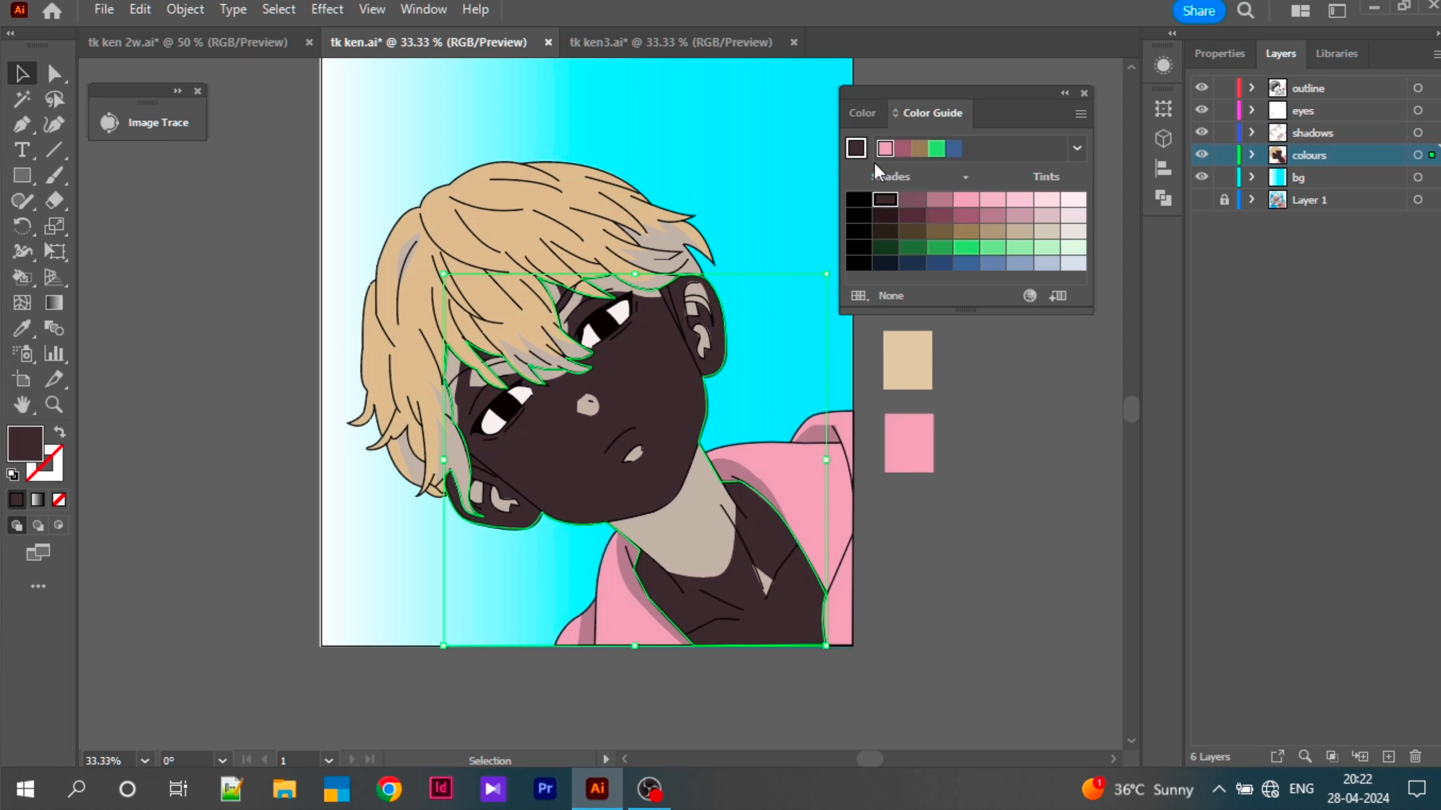
Step: Fill the neck shadow shape with black from the Color Guide
{"action": "left_click", "coordinate": [706, 552]}
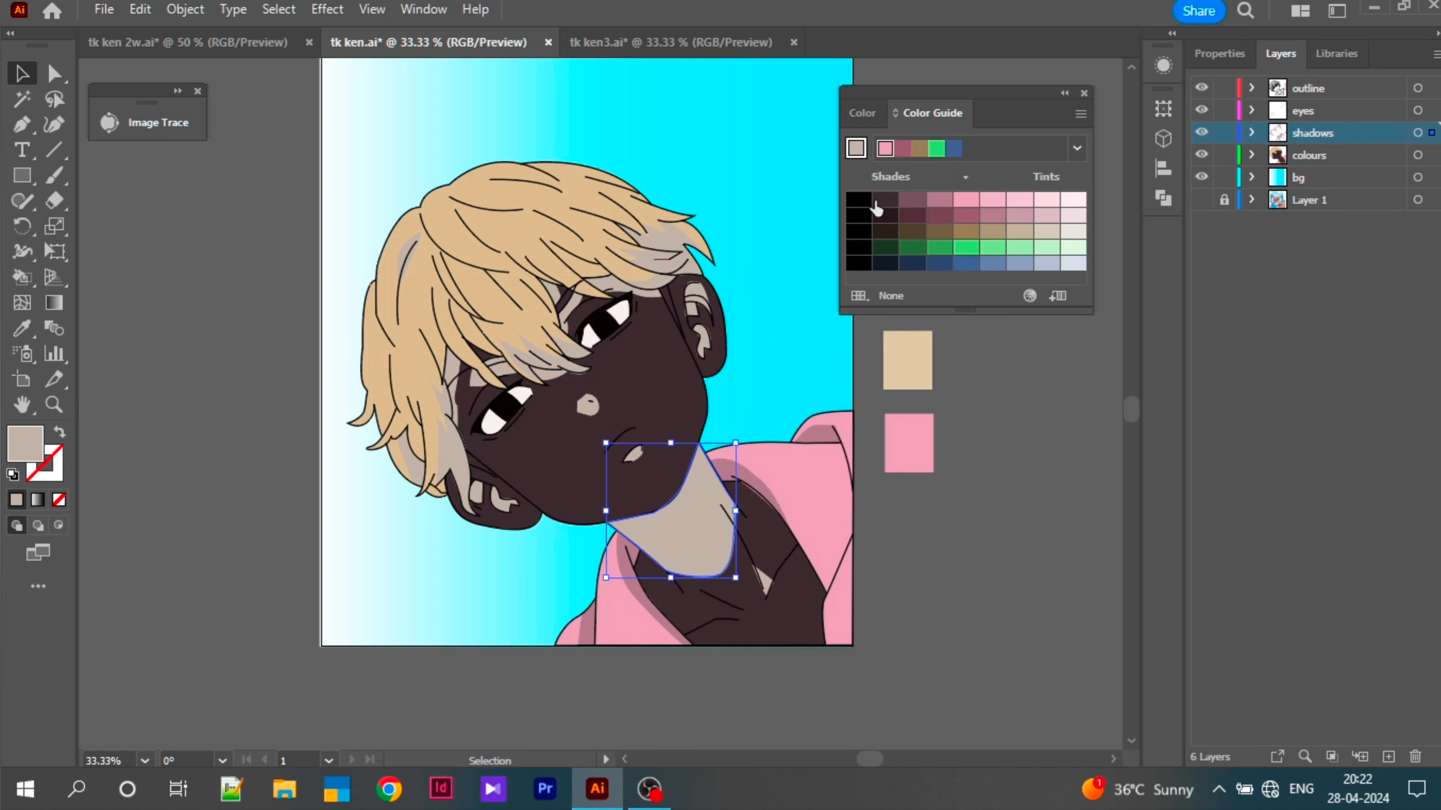
{"action": "left_click", "coordinate": [859, 204]}
{"action": "left_click", "coordinate": [766, 587]}
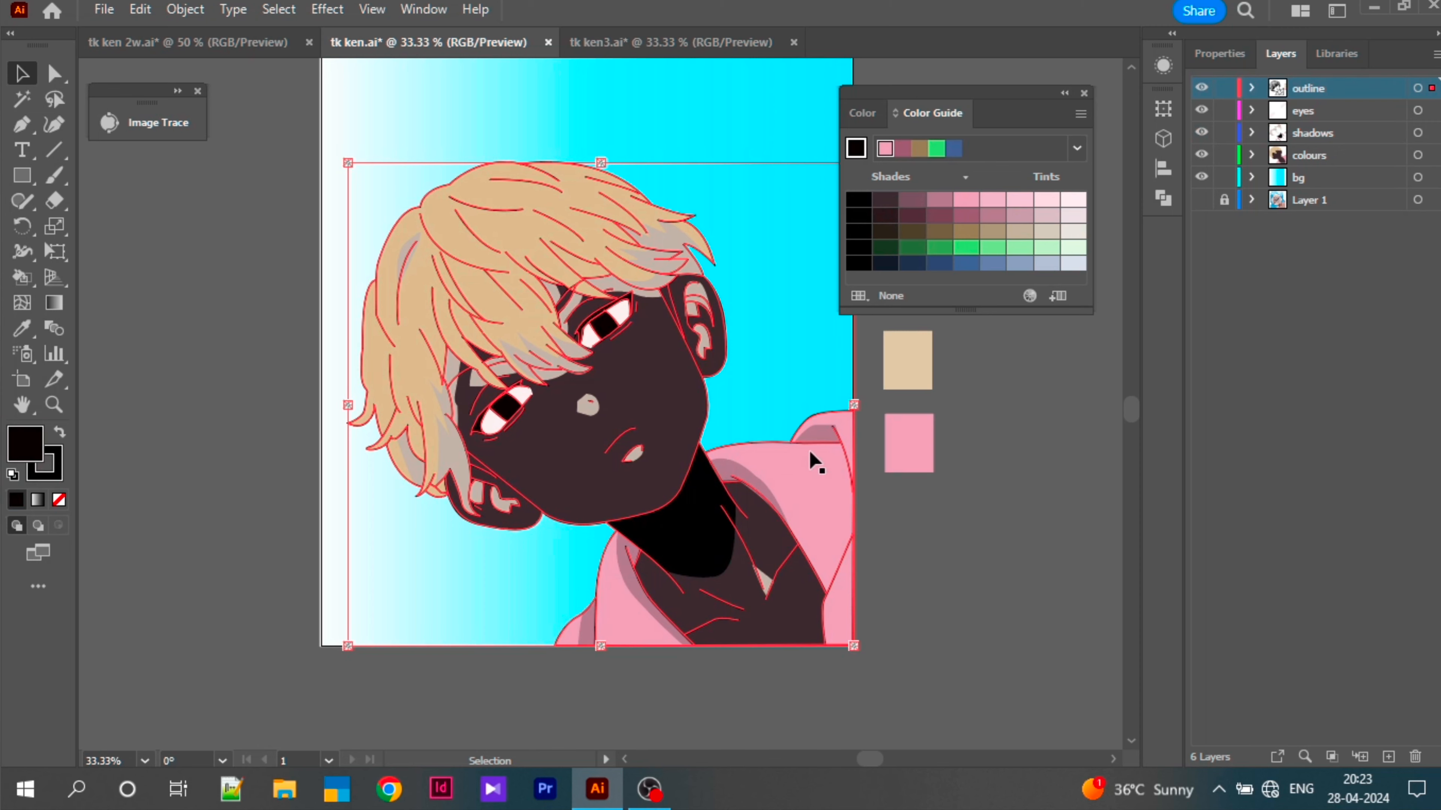
Step: Recolour both halves of the pink jacket with the dark mauve shade from the Color Guide
{"action": "left_click", "coordinate": [815, 463]}
{"action": "left_click", "coordinate": [920, 202]}
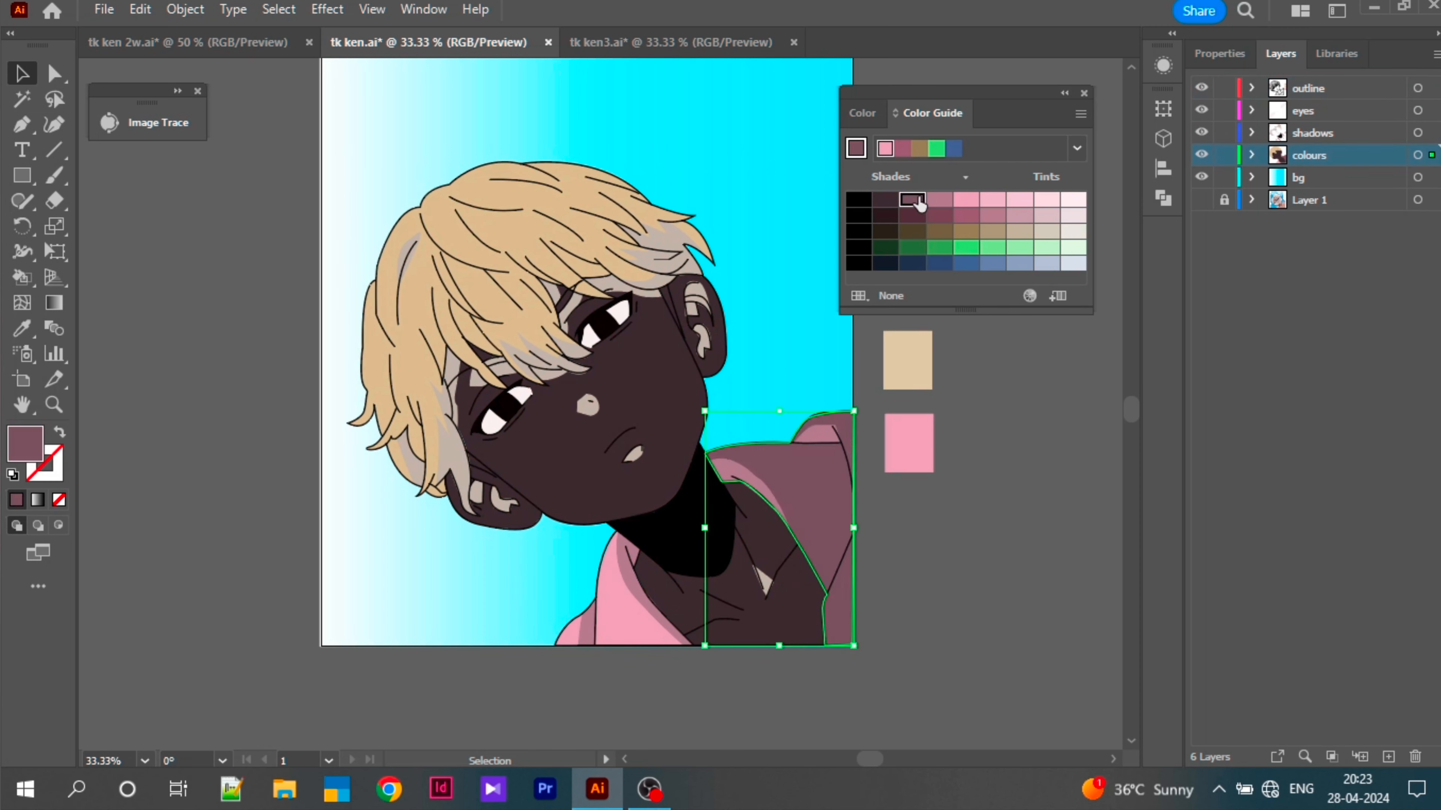
{"action": "left_click", "coordinate": [621, 602]}
{"action": "left_click", "coordinate": [911, 203]}
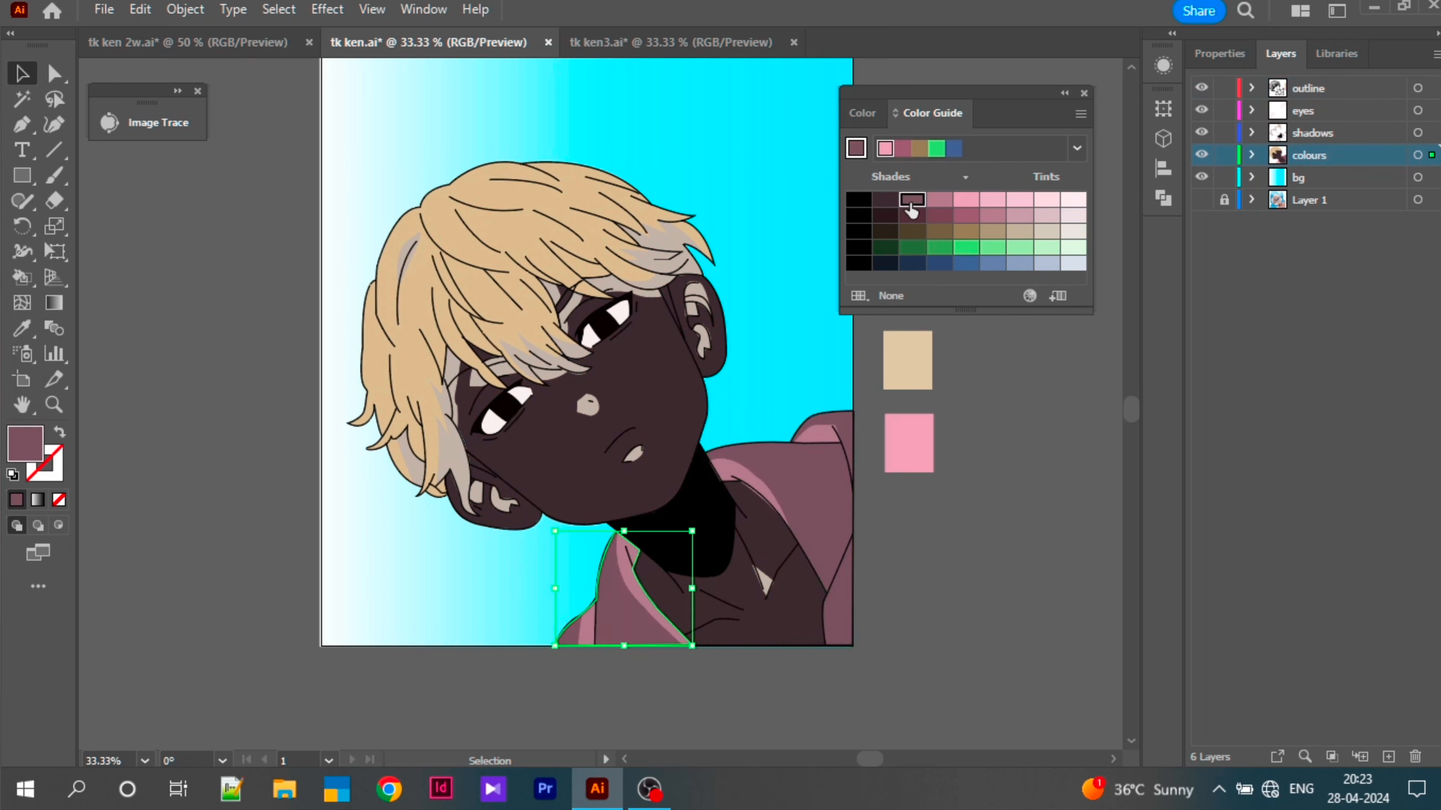
Step: Recolour the hair shape with a dark green shade from the Color Guide
{"action": "left_click", "coordinate": [770, 422]}
{"action": "left_click", "coordinate": [512, 214]}
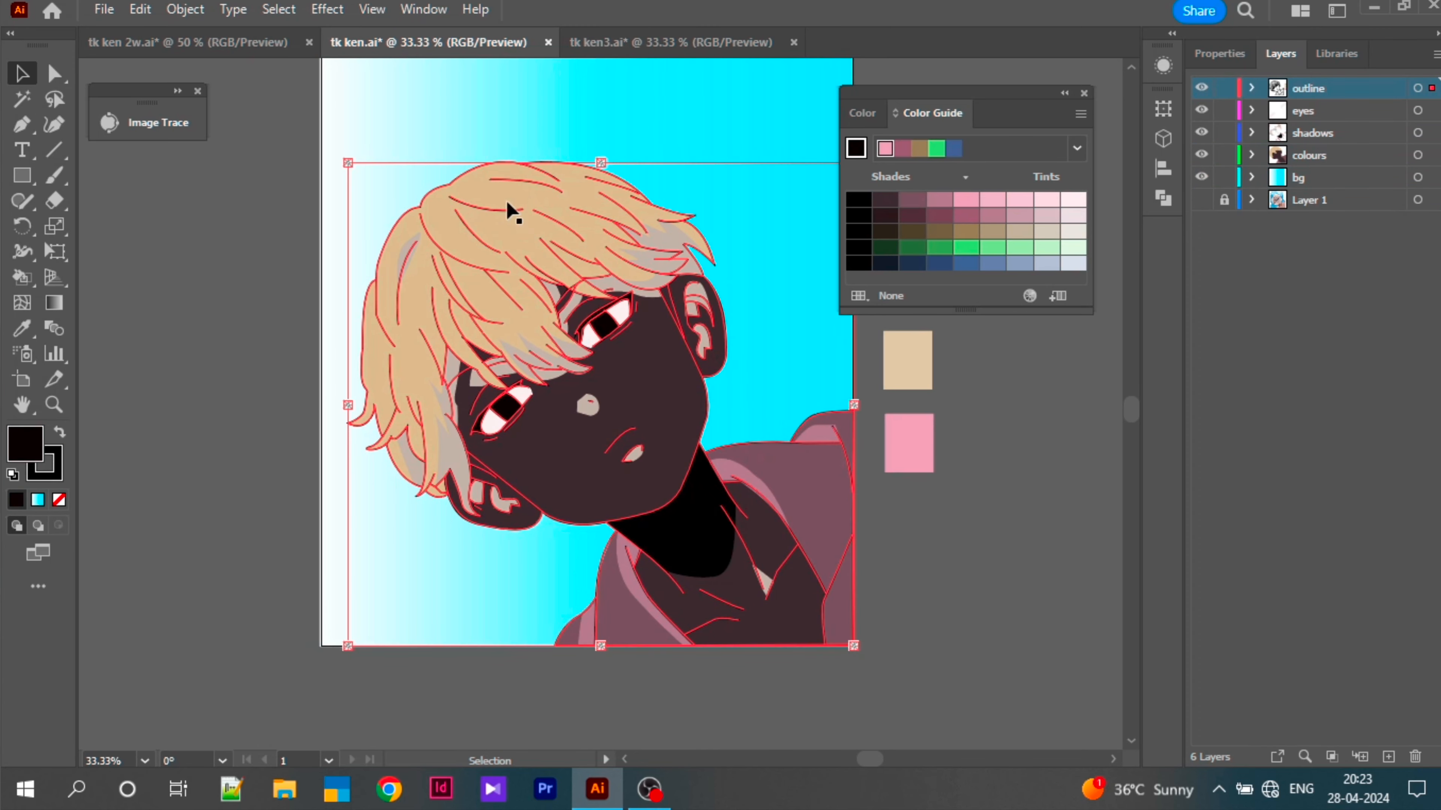
{"action": "left_click", "coordinate": [497, 147]}
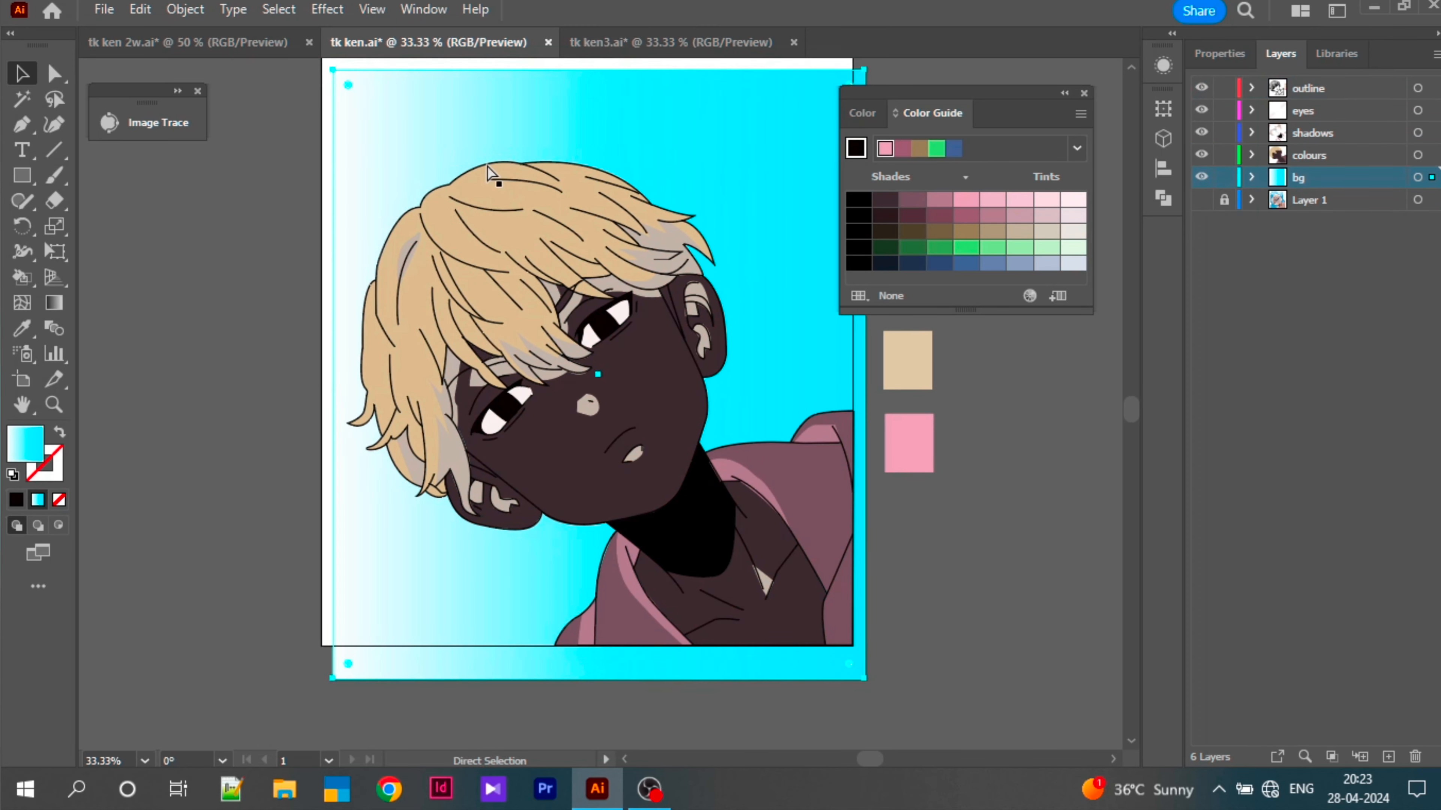
{"action": "left_click", "coordinate": [475, 181]}
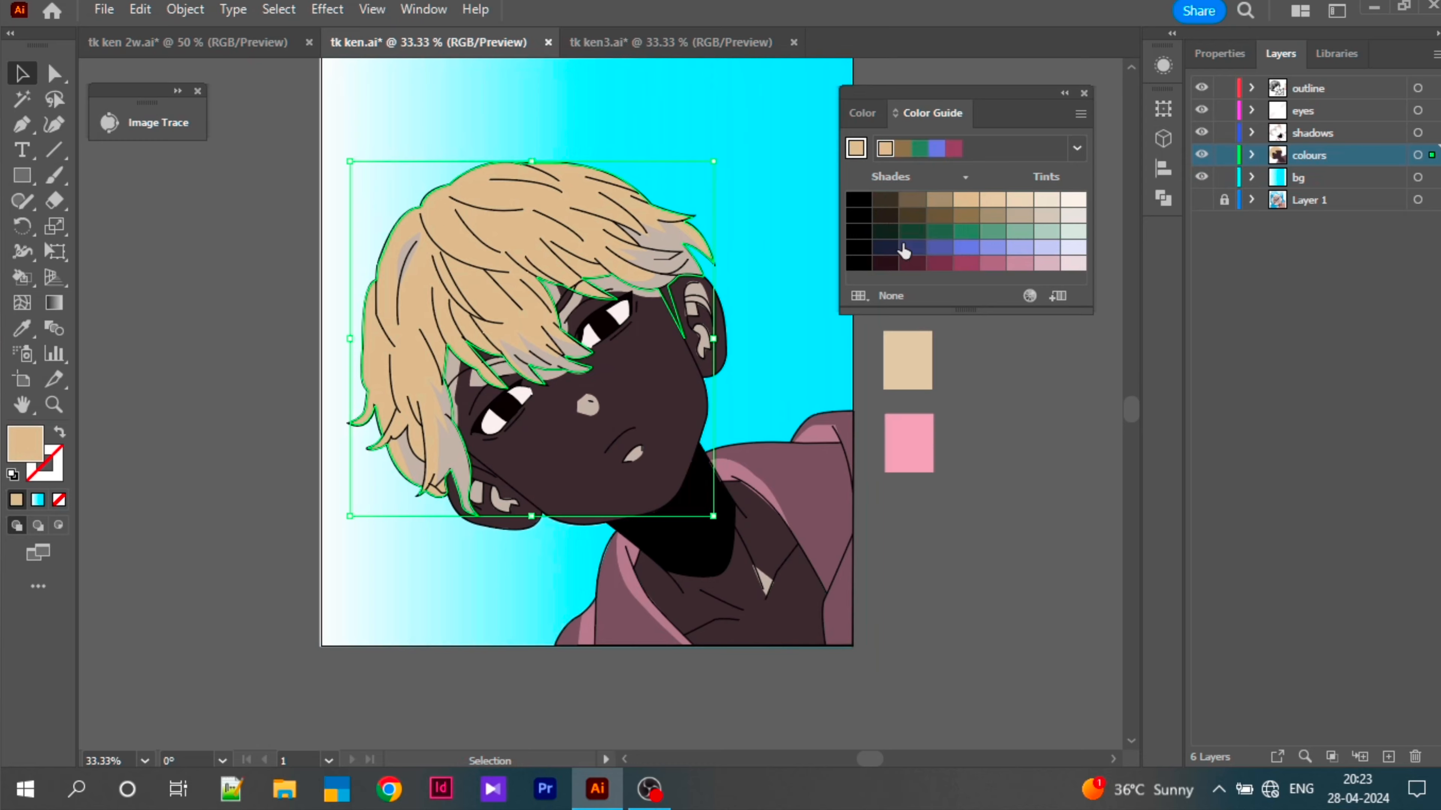
{"action": "left_click", "coordinate": [908, 231]}
Step: Recolour the skin shape with tan tints from the Color Guide, ending on a light cream
{"action": "left_click", "coordinate": [690, 381]}
{"action": "left_click", "coordinate": [966, 199]}
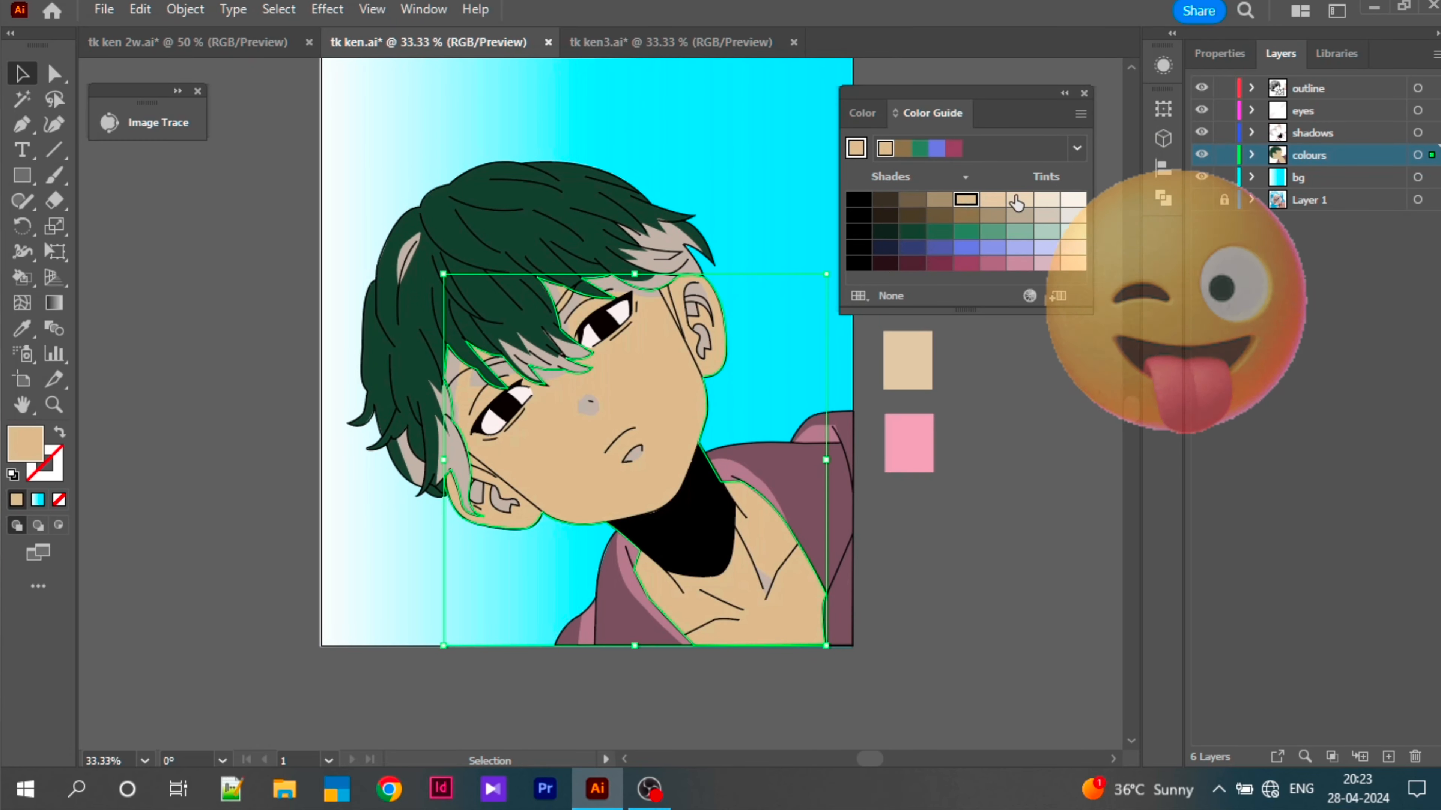
{"action": "left_click", "coordinate": [1015, 201]}
{"action": "left_click", "coordinate": [1046, 202]}
Step: Pull the outline, hair, skin, jacket and shadow shapes of the portrait apart as separate objects
{"action": "left_click", "coordinate": [680, 268]}
{"action": "left_click", "coordinate": [683, 261]}
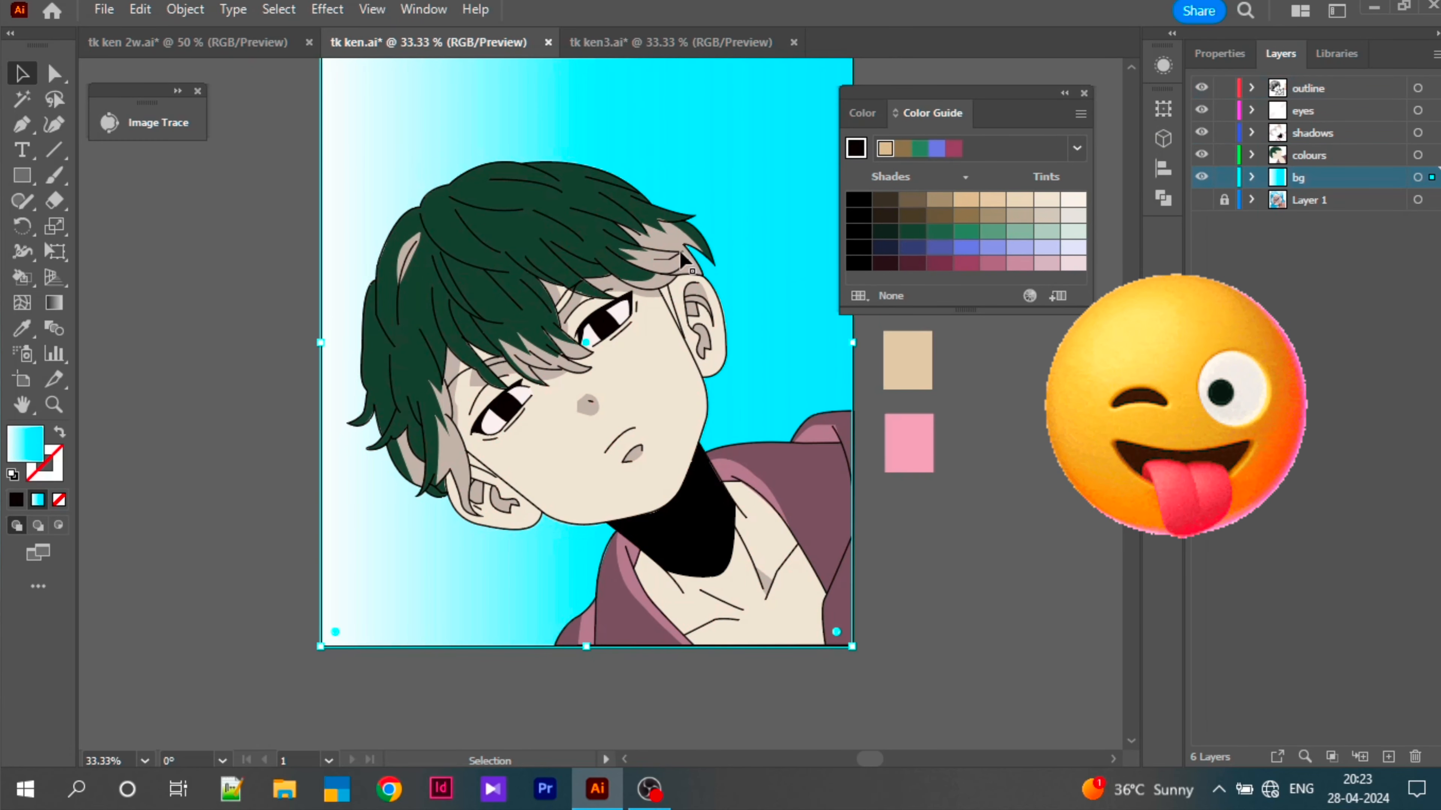
{"action": "left_click", "coordinate": [681, 262]}
{"action": "left_click", "coordinate": [747, 281]}
{"action": "left_click_drag", "start_coordinate": [710, 277], "coordinate": [494, 223]}
{"action": "left_click_drag", "start_coordinate": [659, 366], "coordinate": [803, 328]}
{"action": "left_click_drag", "start_coordinate": [649, 259], "coordinate": [575, 463]}
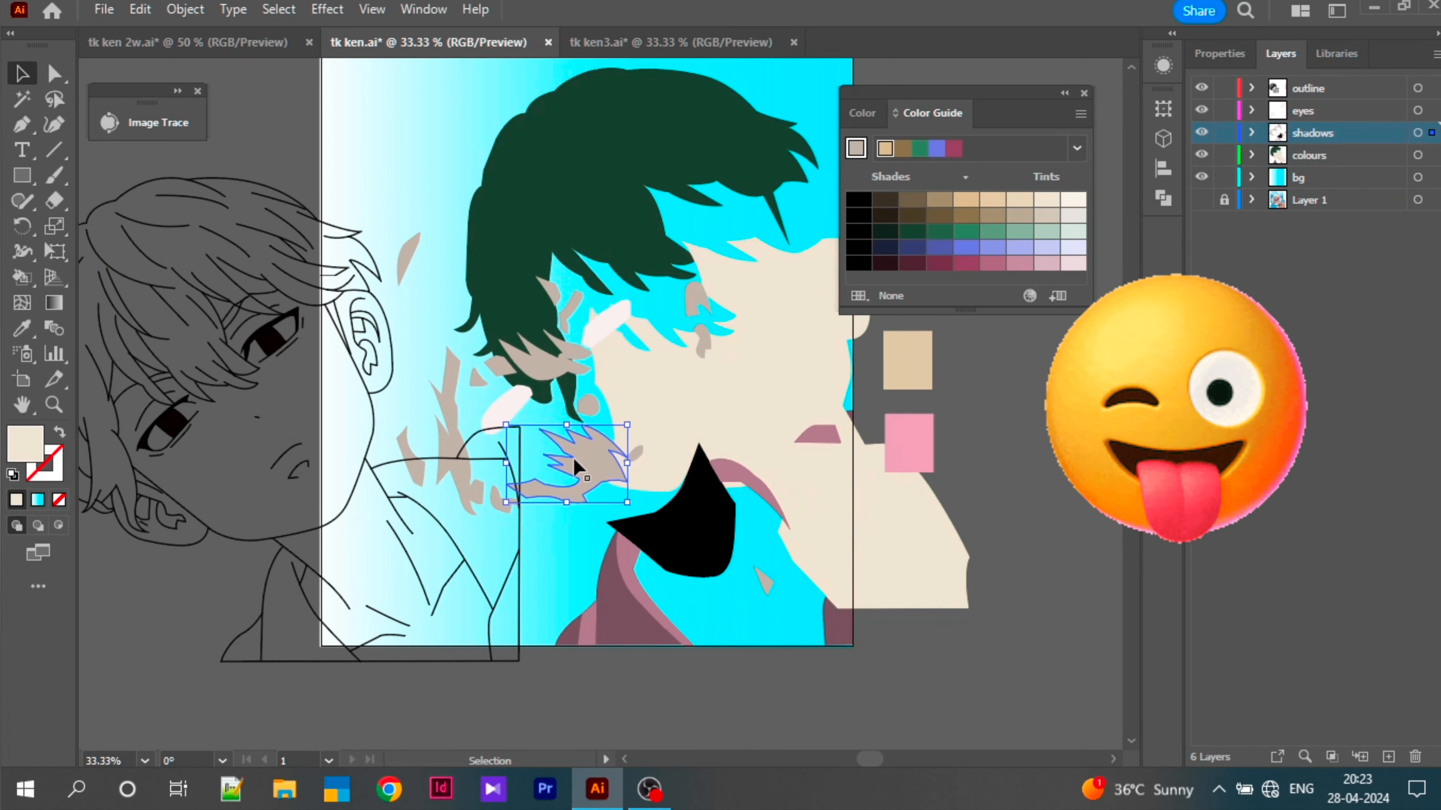
{"action": "left_click_drag", "start_coordinate": [667, 535], "coordinate": [720, 437]}
{"action": "left_click_drag", "start_coordinate": [612, 639], "coordinate": [688, 538]}
{"action": "left_click_drag", "start_coordinate": [136, 504], "coordinate": [497, 311]}
{"action": "left_click", "coordinate": [311, 321]}
{"action": "left_click_drag", "start_coordinate": [232, 373], "coordinate": [614, 316]}
Step: Undo the moves of the portrait pieces and the test recolouring of the skin, hair and jacket
{"action": "key", "text": "ctrl+z"}
{"action": "key", "text": "ctrl+z"}
{"action": "key", "text": "ctrl+z"}
{"action": "key", "text": "ctrl+z"}
{"action": "key", "text": "ctrl+z"}
{"action": "key", "text": "ctrl+z"}
{"action": "key", "text": "ctrl+z"}
{"action": "key", "text": "ctrl+z"}
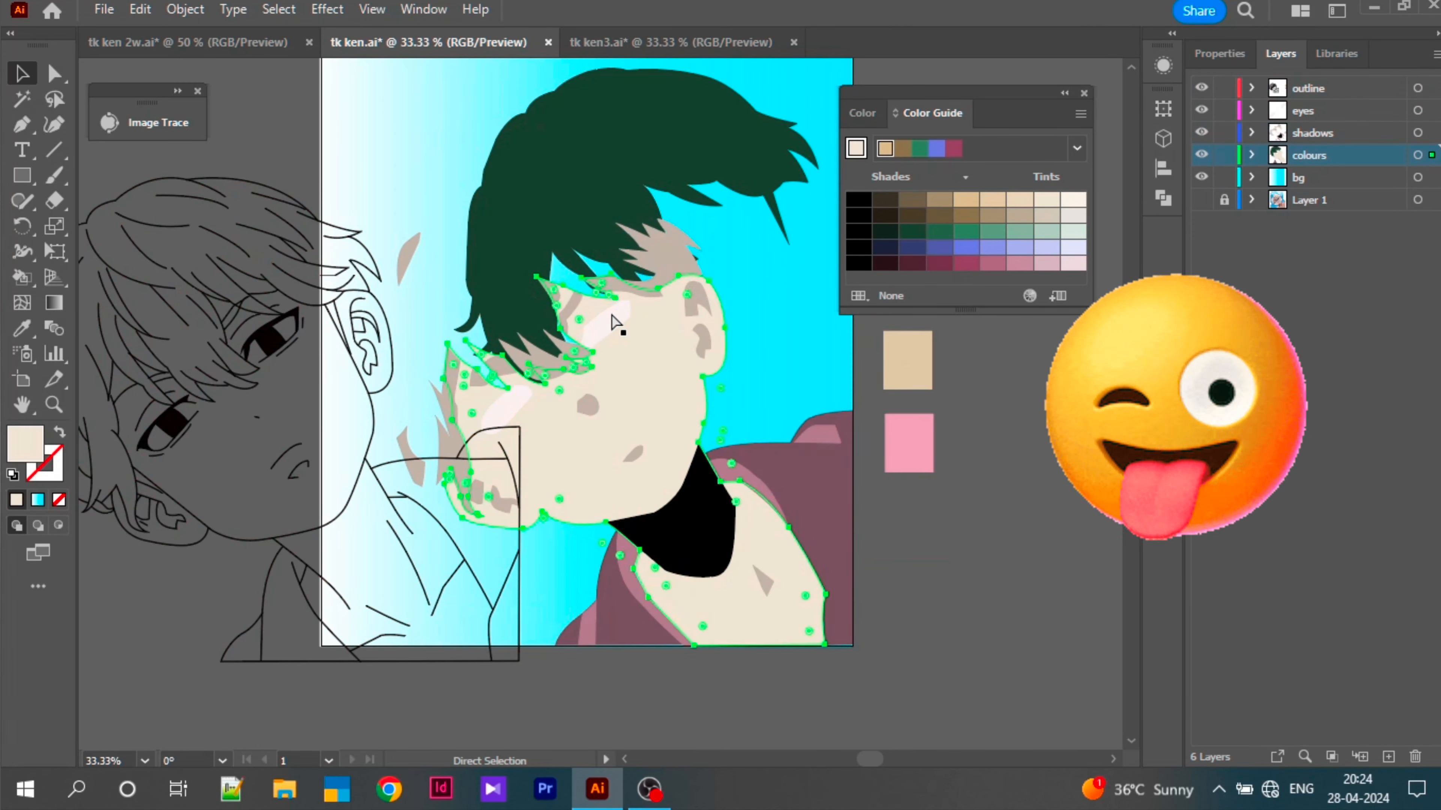
{"action": "left_click", "coordinate": [706, 121]}
{"action": "key", "text": "ctrl+z"}
{"action": "key", "text": "ctrl+z"}
{"action": "key", "text": "ctrl+z"}
{"action": "key", "text": "ctrl+z"}
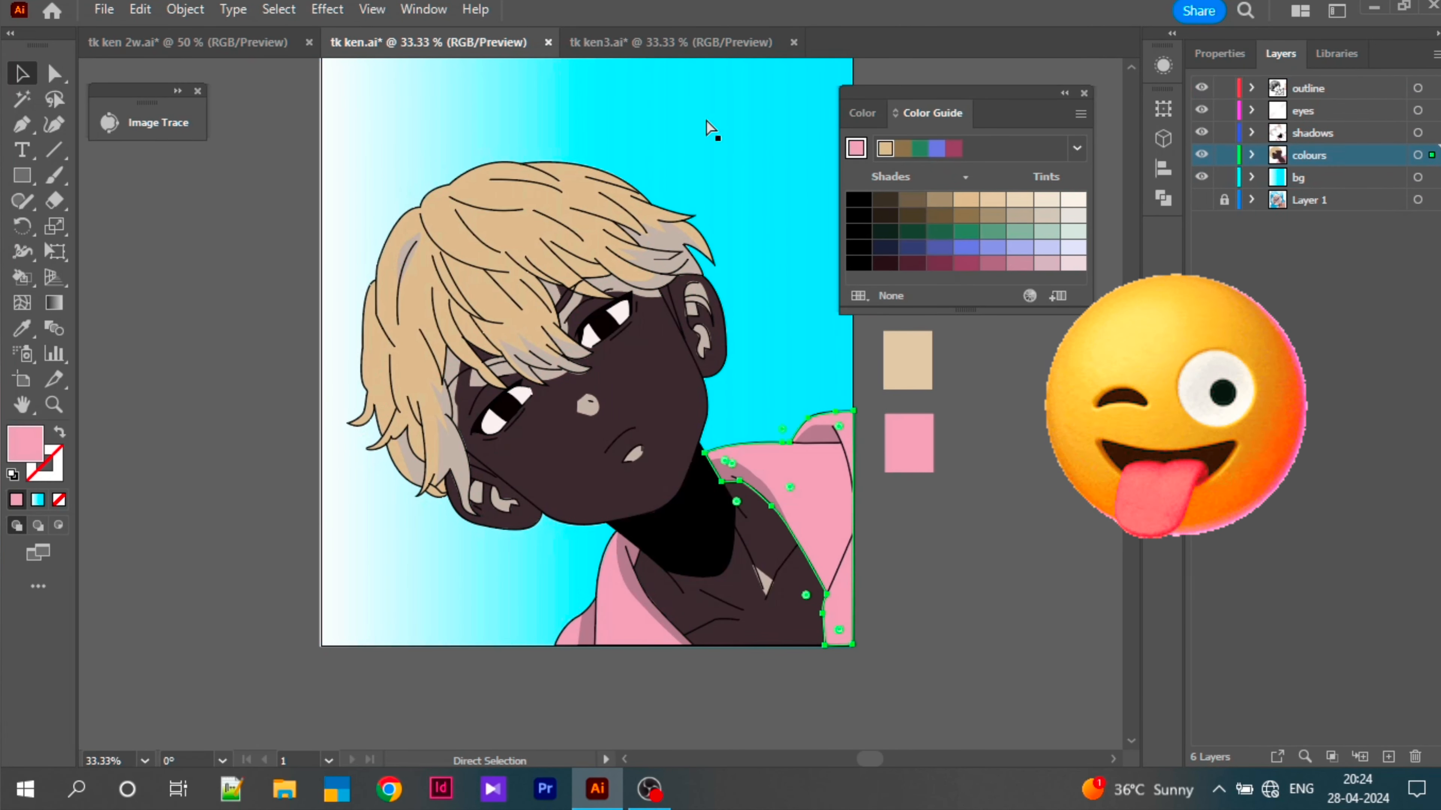
Step: Fill the gradient background rectangle with black and look at the face up close
{"action": "left_click", "coordinate": [1284, 177]}
{"action": "left_click", "coordinate": [816, 216]}
{"action": "left_click", "coordinate": [859, 200]}
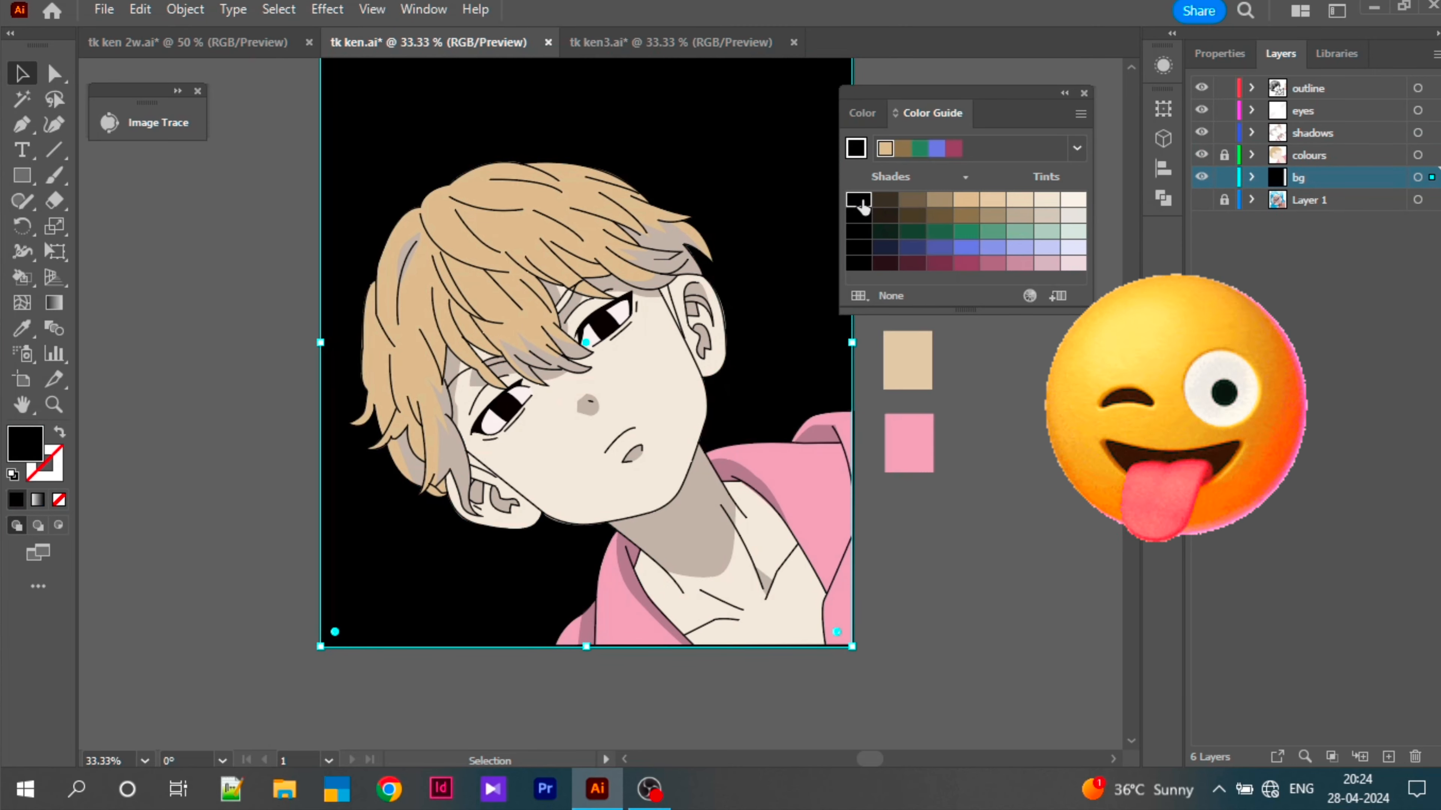
{"action": "key", "text": "ctrl+plus"}
{"action": "key", "text": "ctrl+plus"}
{"action": "key", "text": "ctrl+plus"}
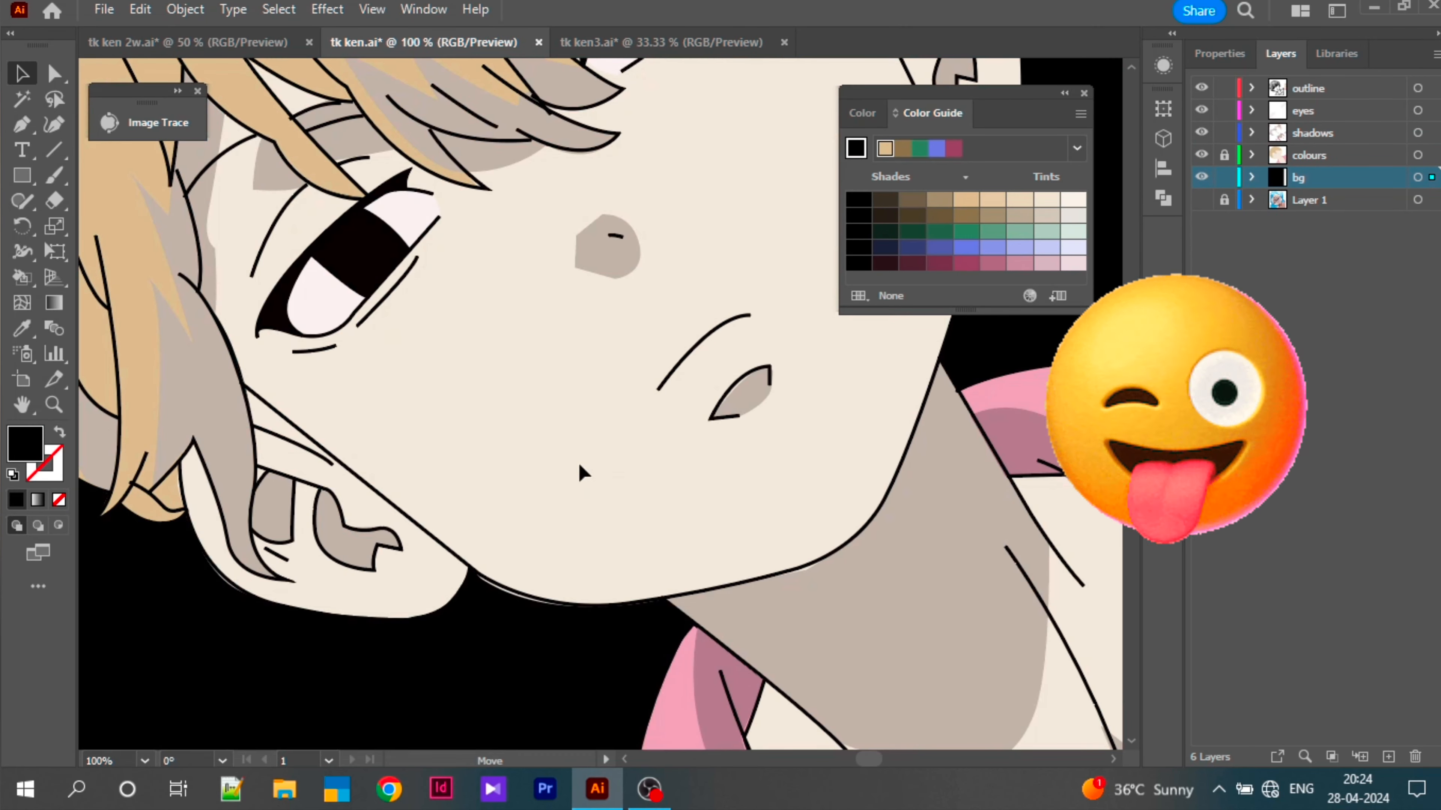
Step: Undo the black background fill and return to the full portrait at 33.33 % zoom
{"action": "key", "text": "ctrl+z"}
{"action": "key", "text": "ctrl+minus"}
{"action": "key", "text": "ctrl+minus"}
{"action": "key", "text": "ctrl+minus"}
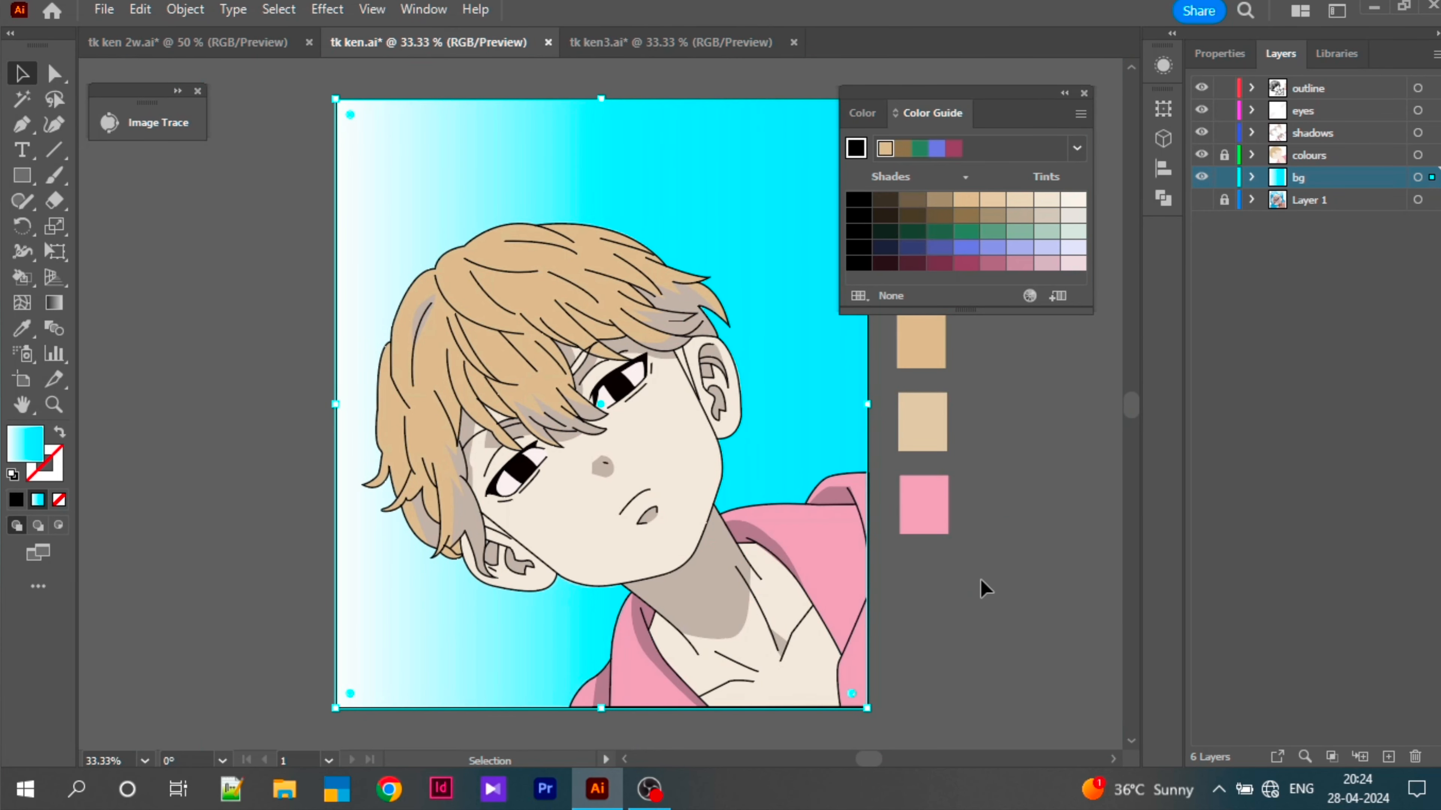
{"action": "left_click", "coordinate": [1010, 588]}
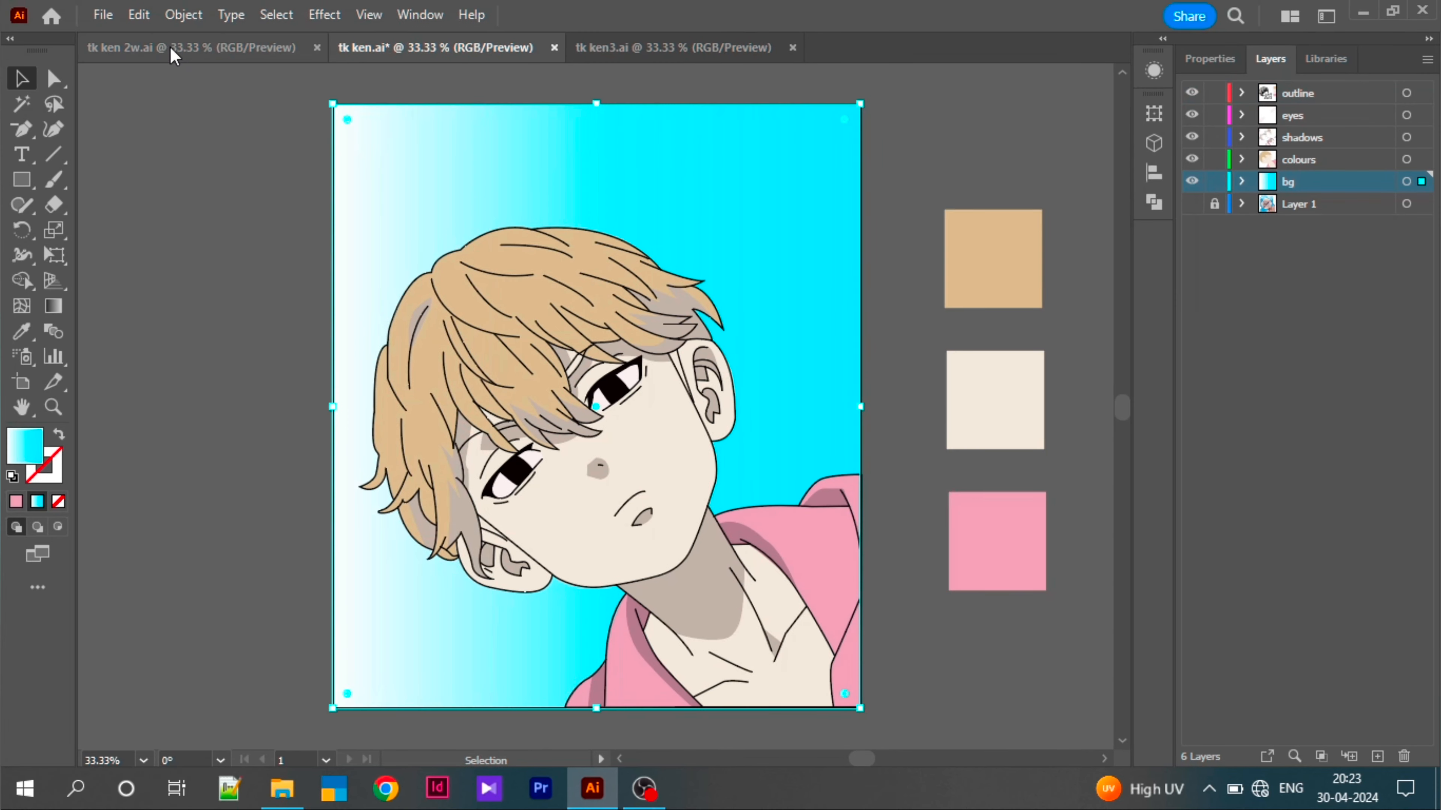
Step: Set up an export of the portrait named REVENGERS in JPEG format
{"action": "left_click", "coordinate": [104, 17]}
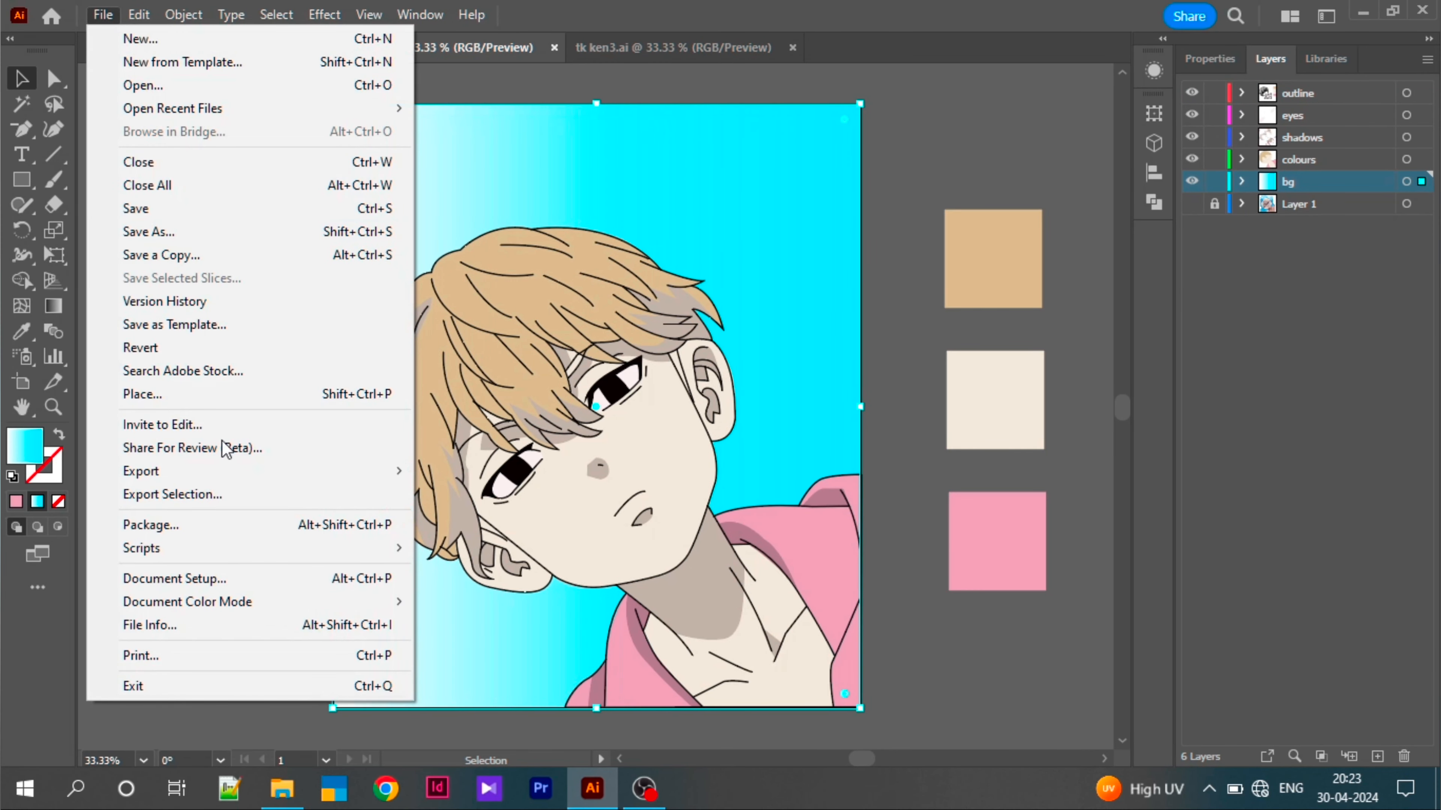
{"action": "mouse_move", "coordinate": [282, 473]}
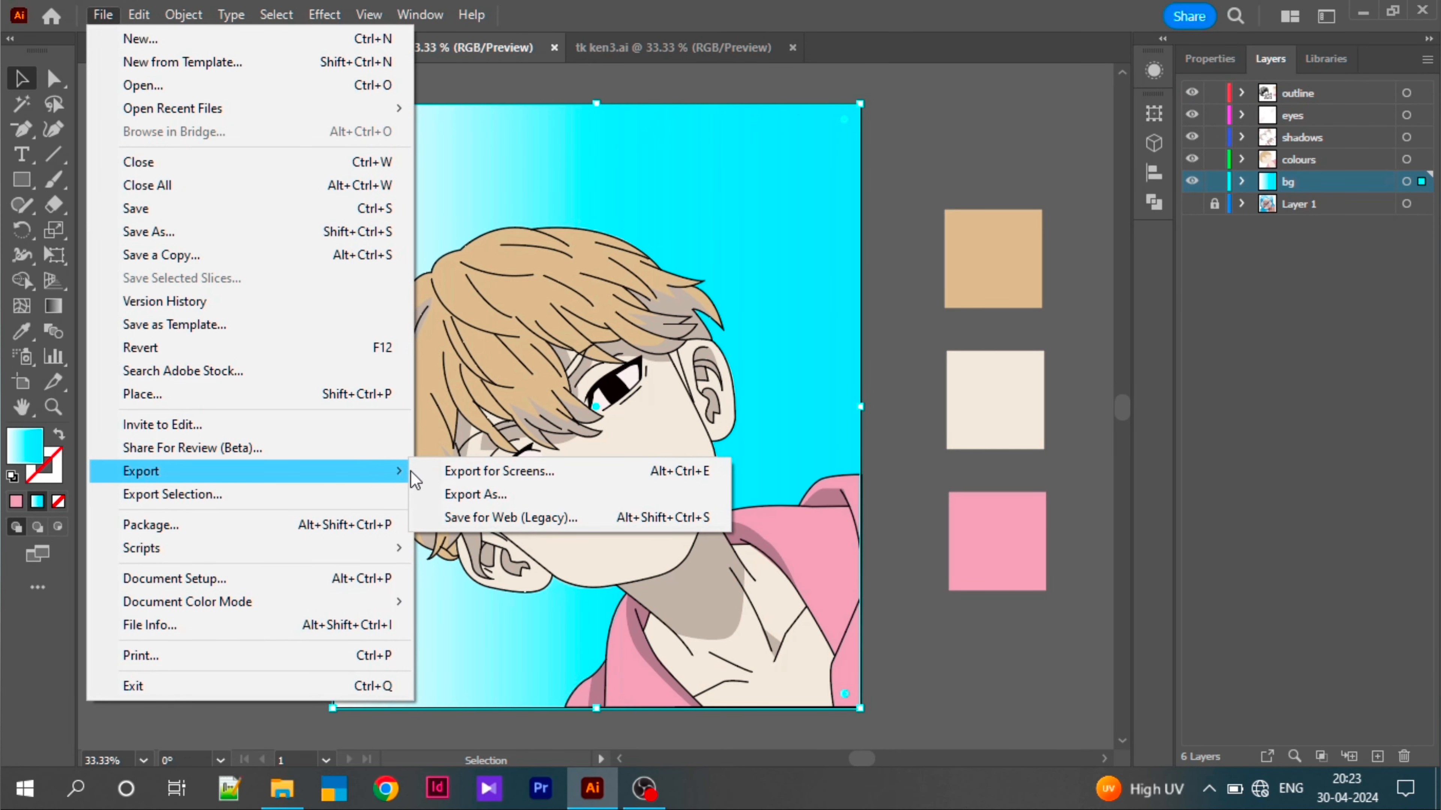
{"action": "left_click", "coordinate": [475, 495]}
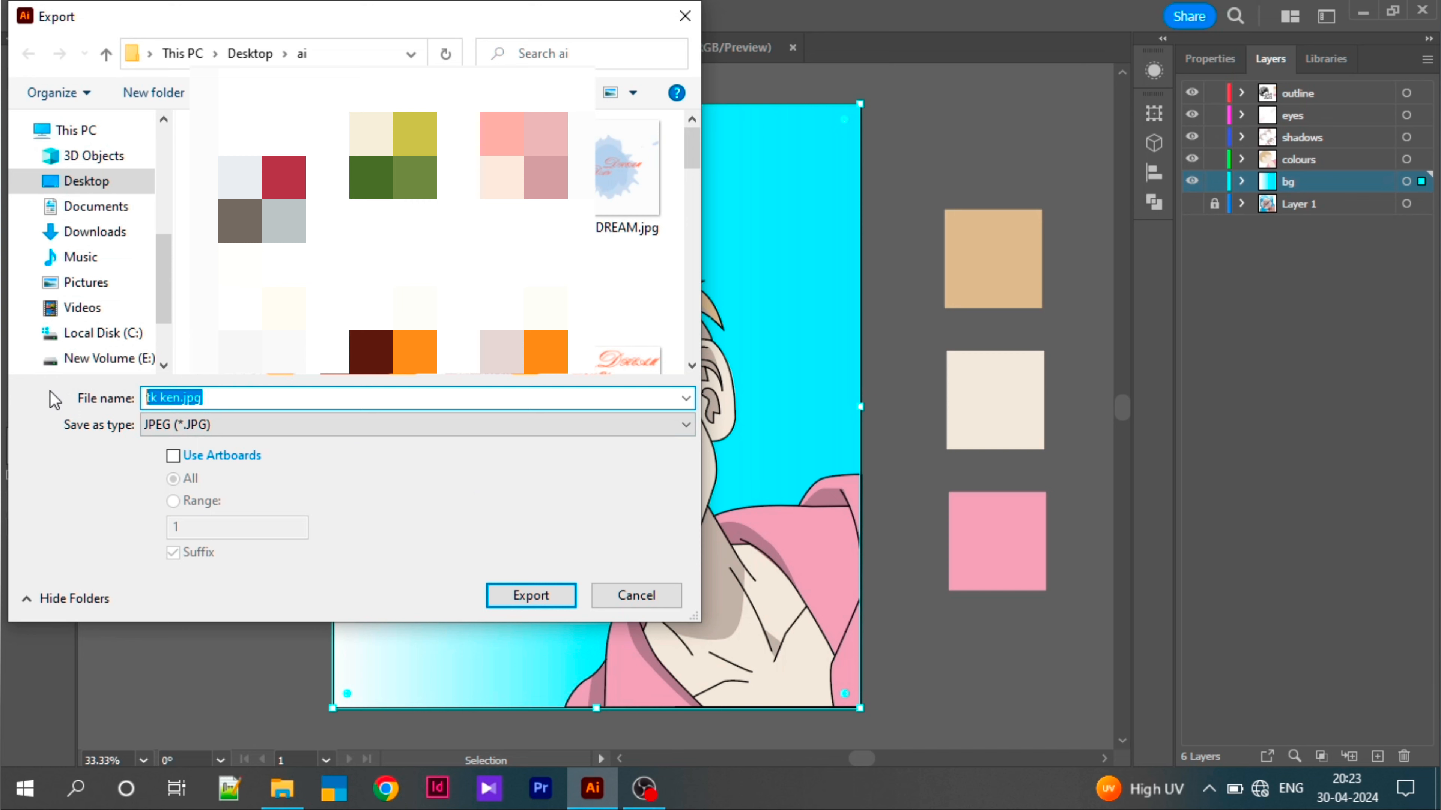
{"action": "type", "text": "REVENGERS"}
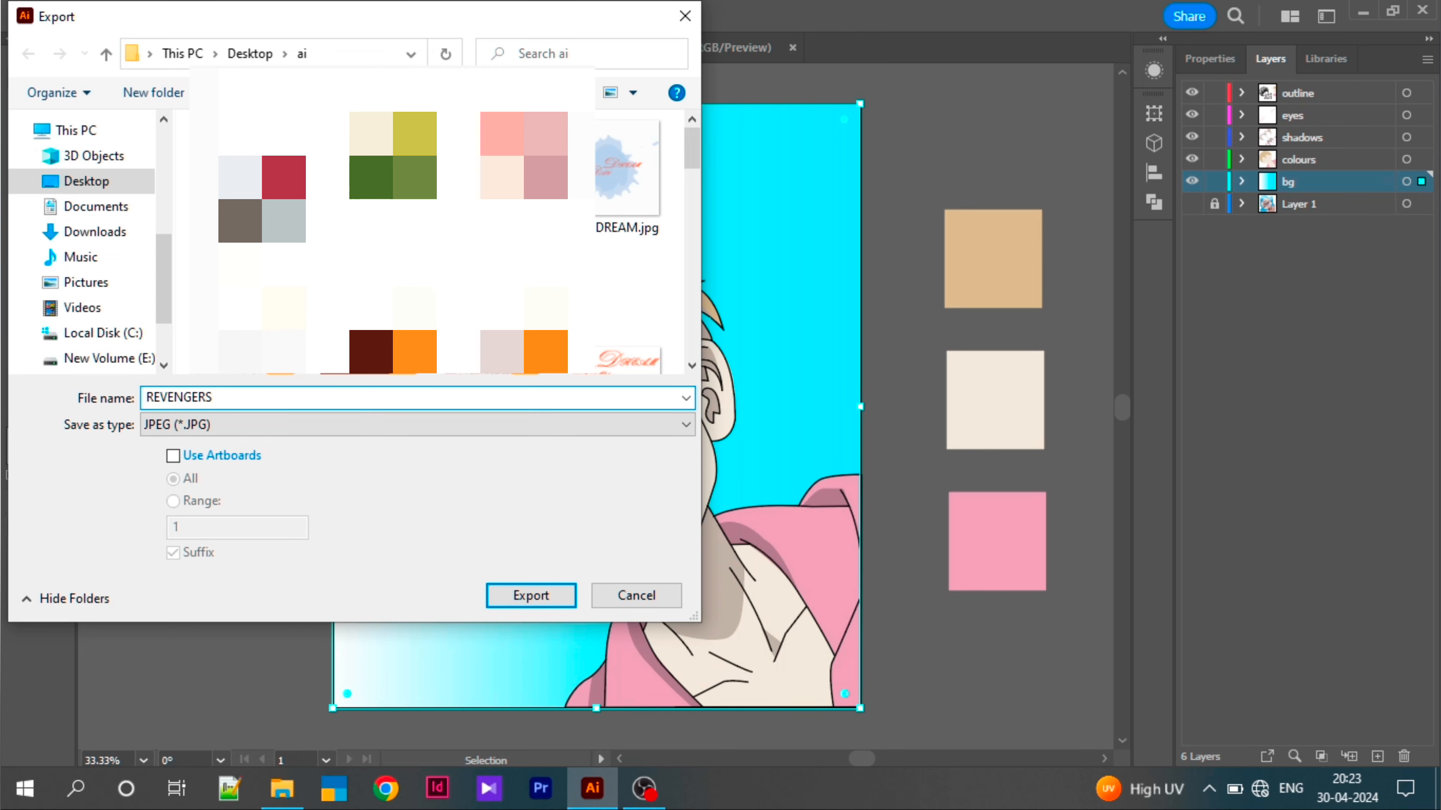
{"action": "left_click", "coordinate": [245, 430]}
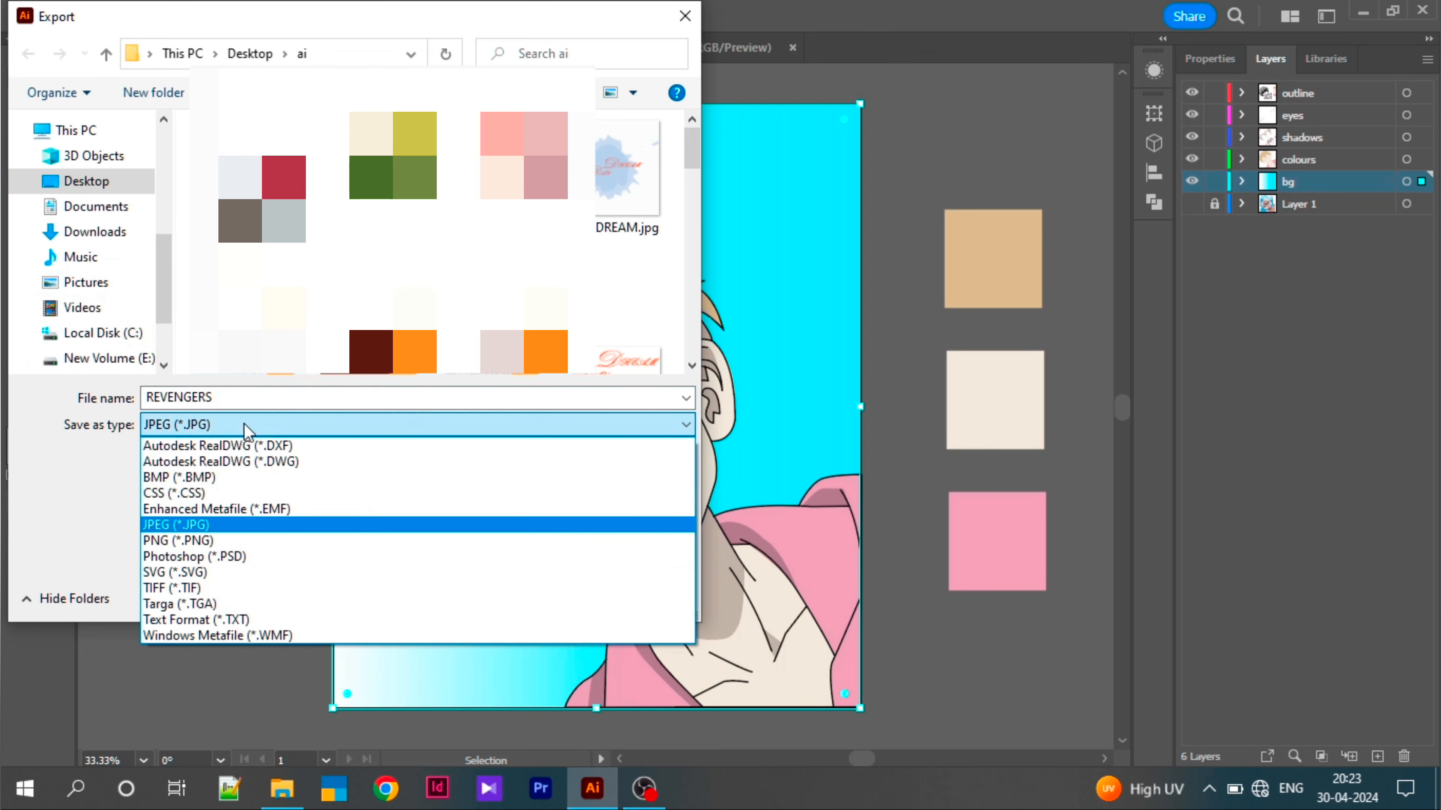
{"action": "left_click", "coordinate": [246, 432]}
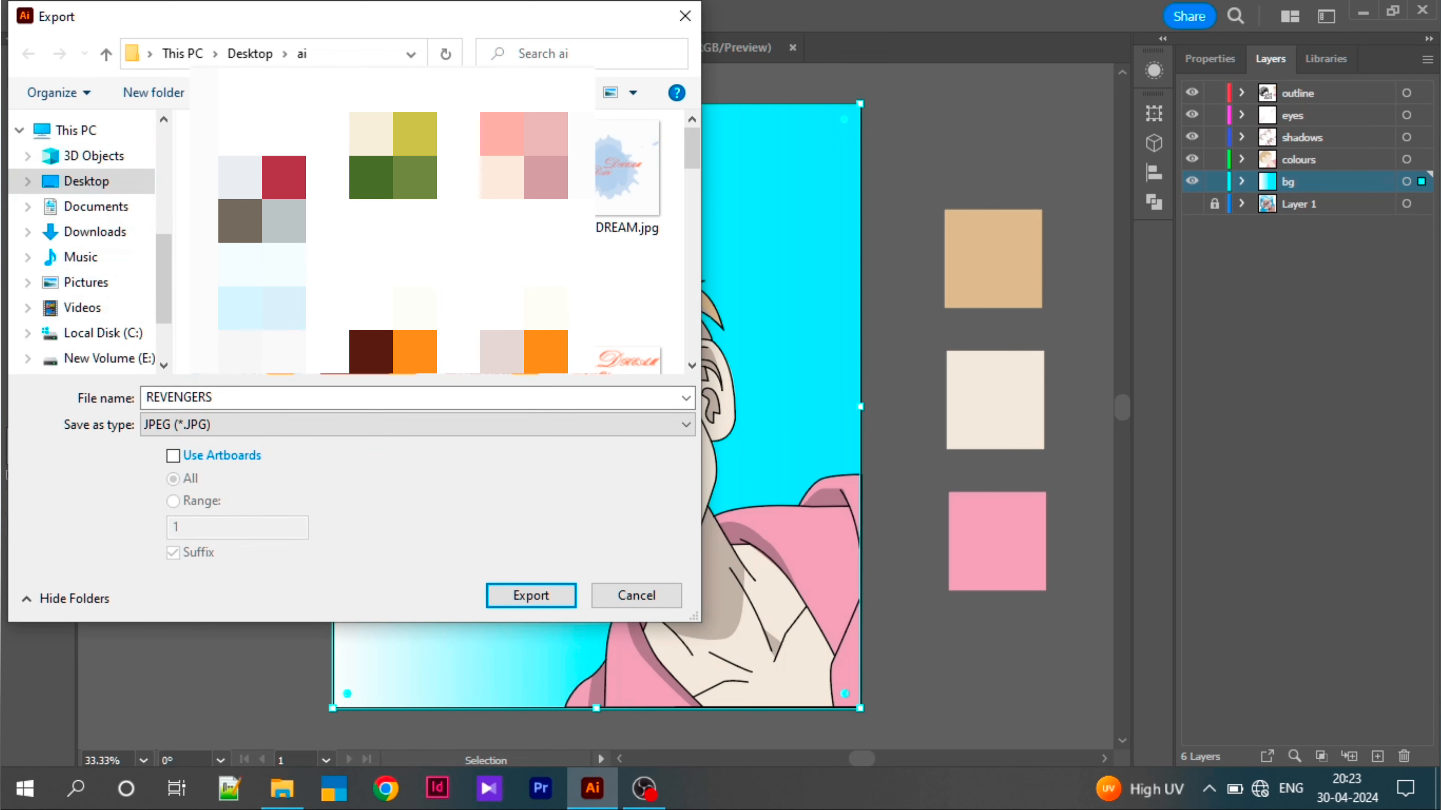
{"action": "left_click", "coordinate": [233, 437]}
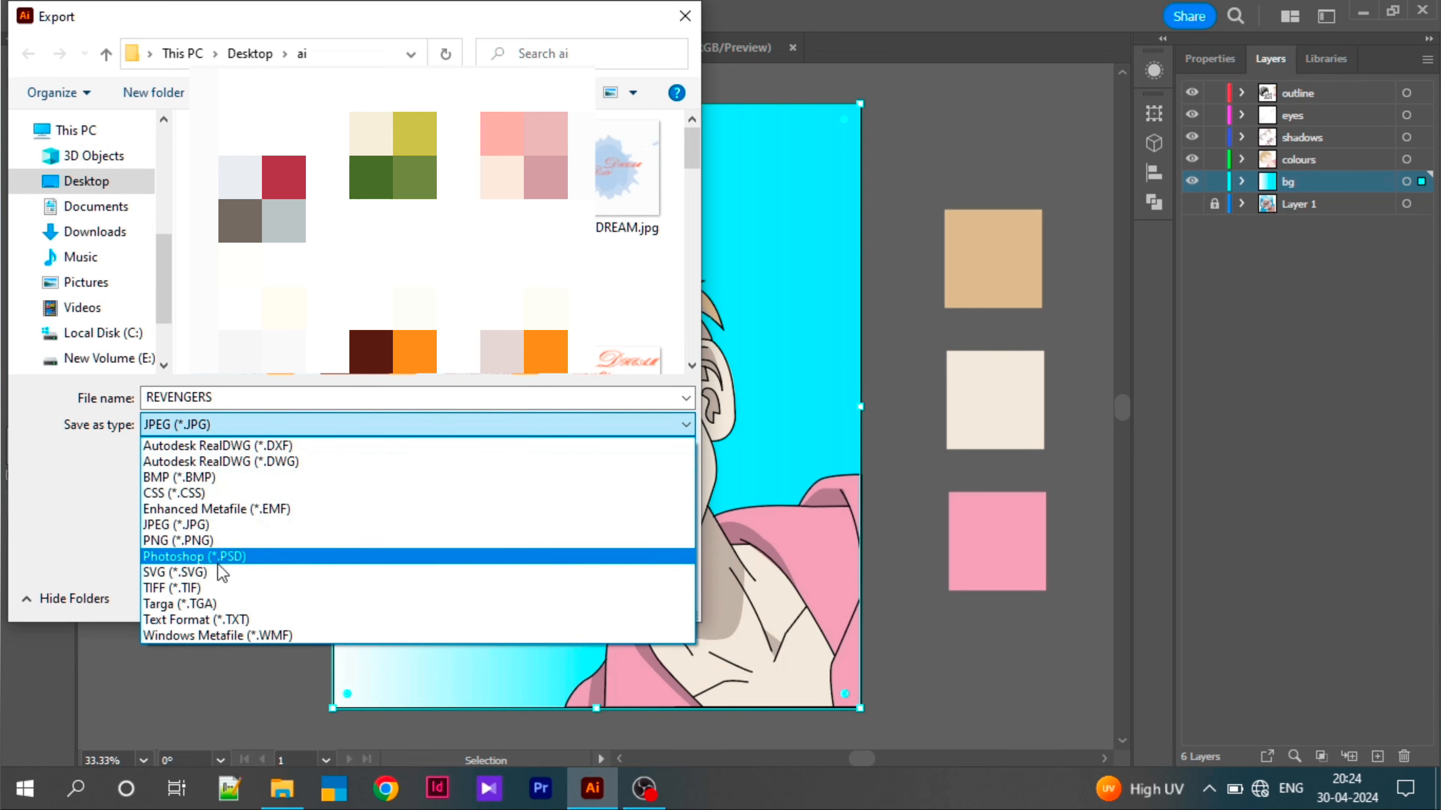
{"action": "left_click", "coordinate": [235, 530]}
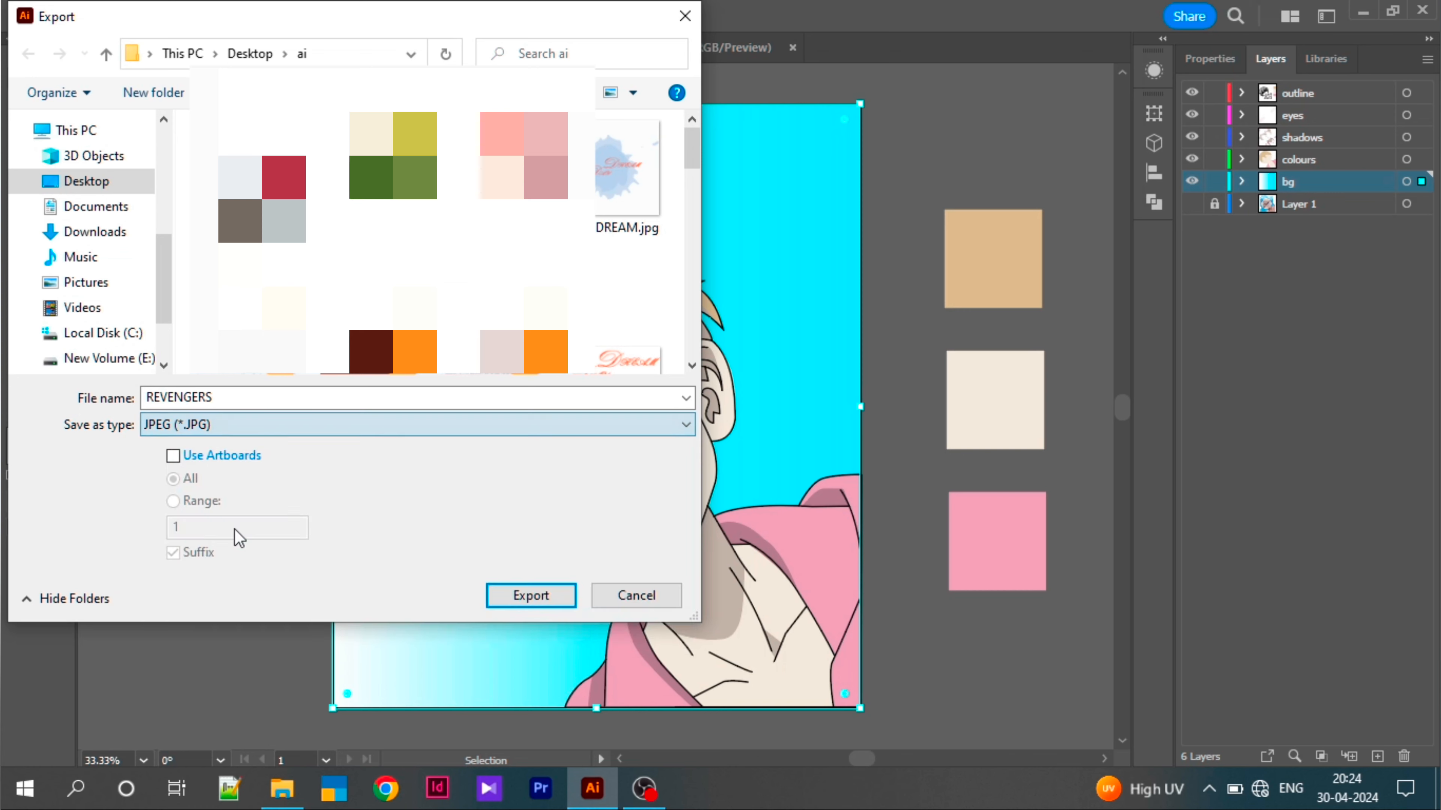
Step: Export the JPEG with Use Artboards switched off and the RGB color model
{"action": "left_click", "coordinate": [173, 456]}
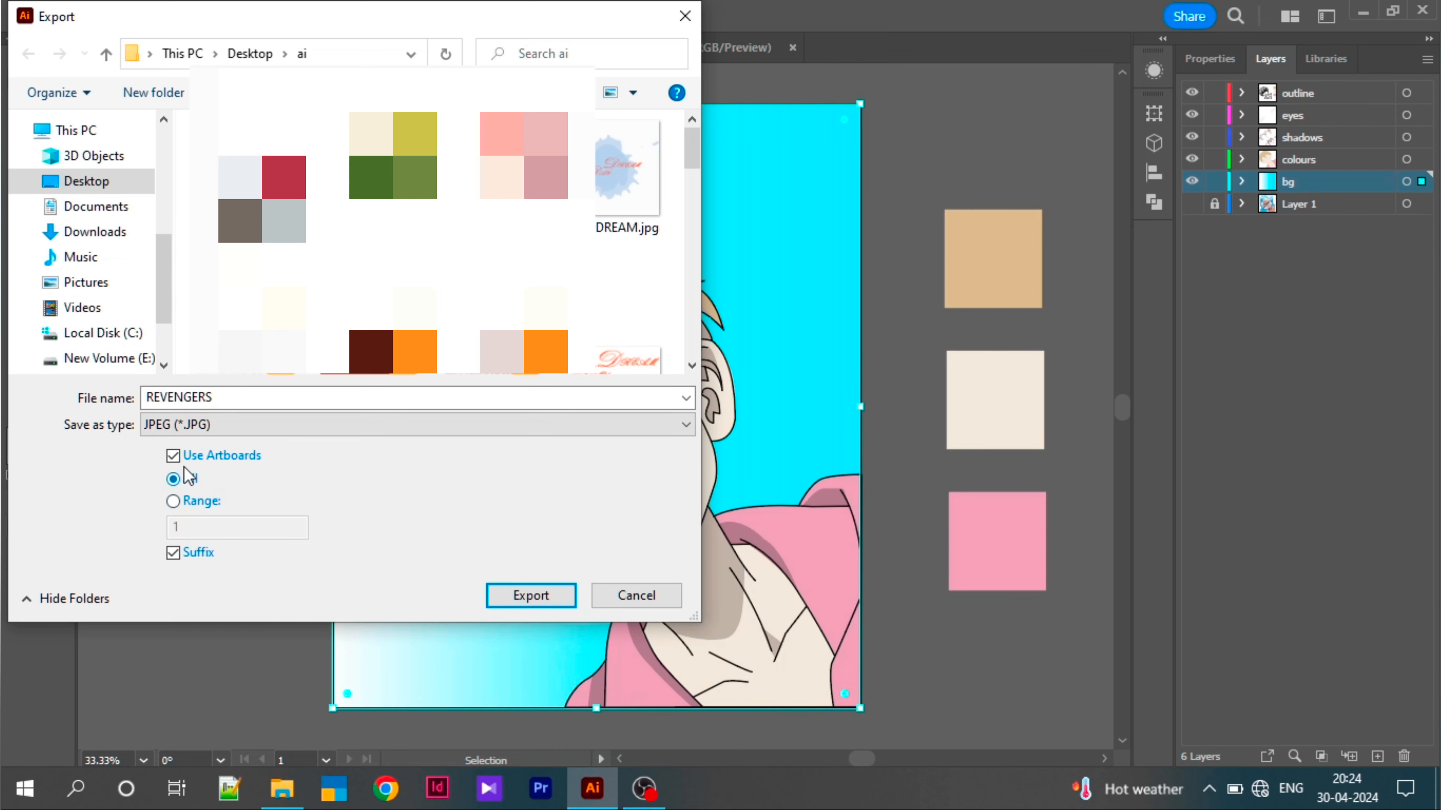
{"action": "left_click", "coordinate": [173, 456]}
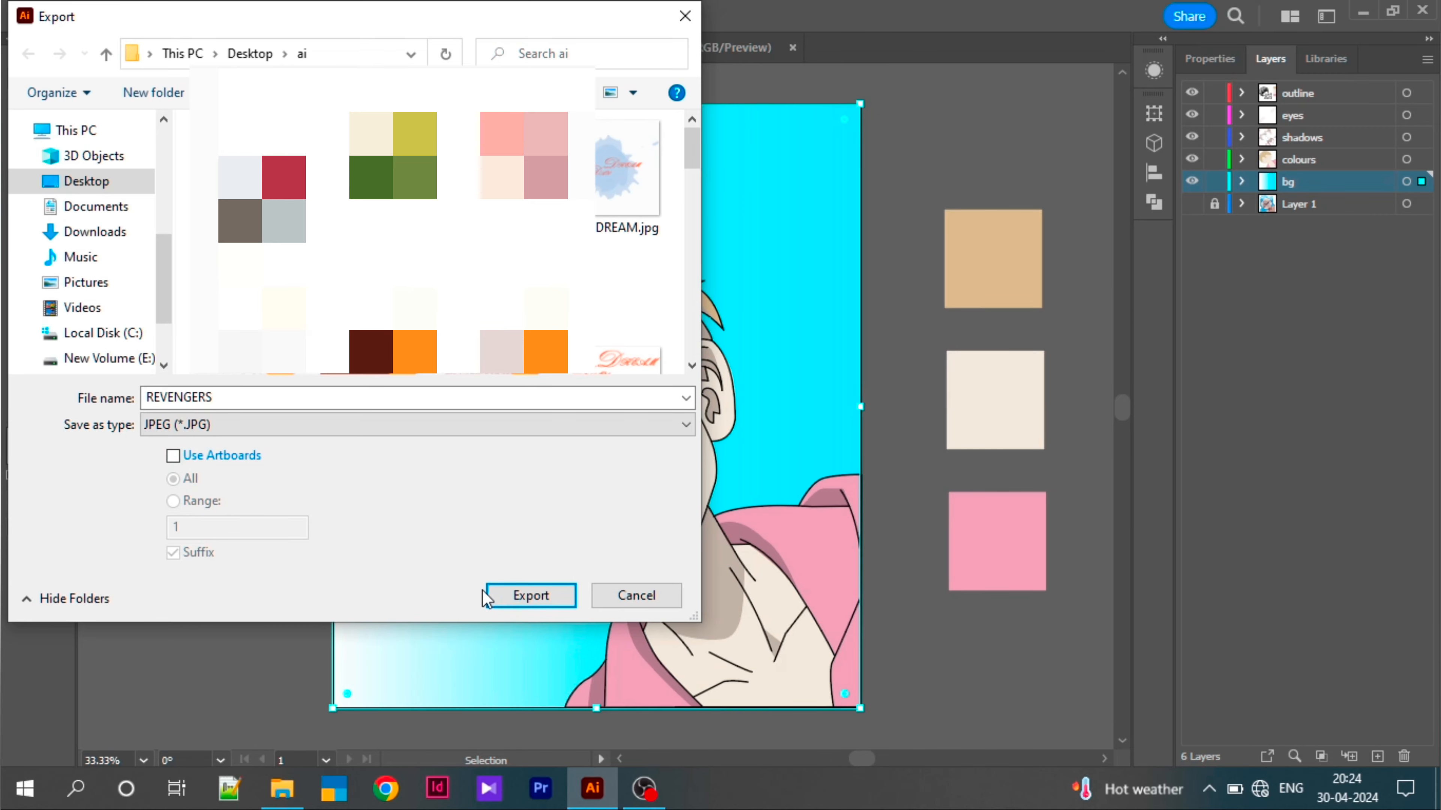
{"action": "left_click", "coordinate": [525, 597]}
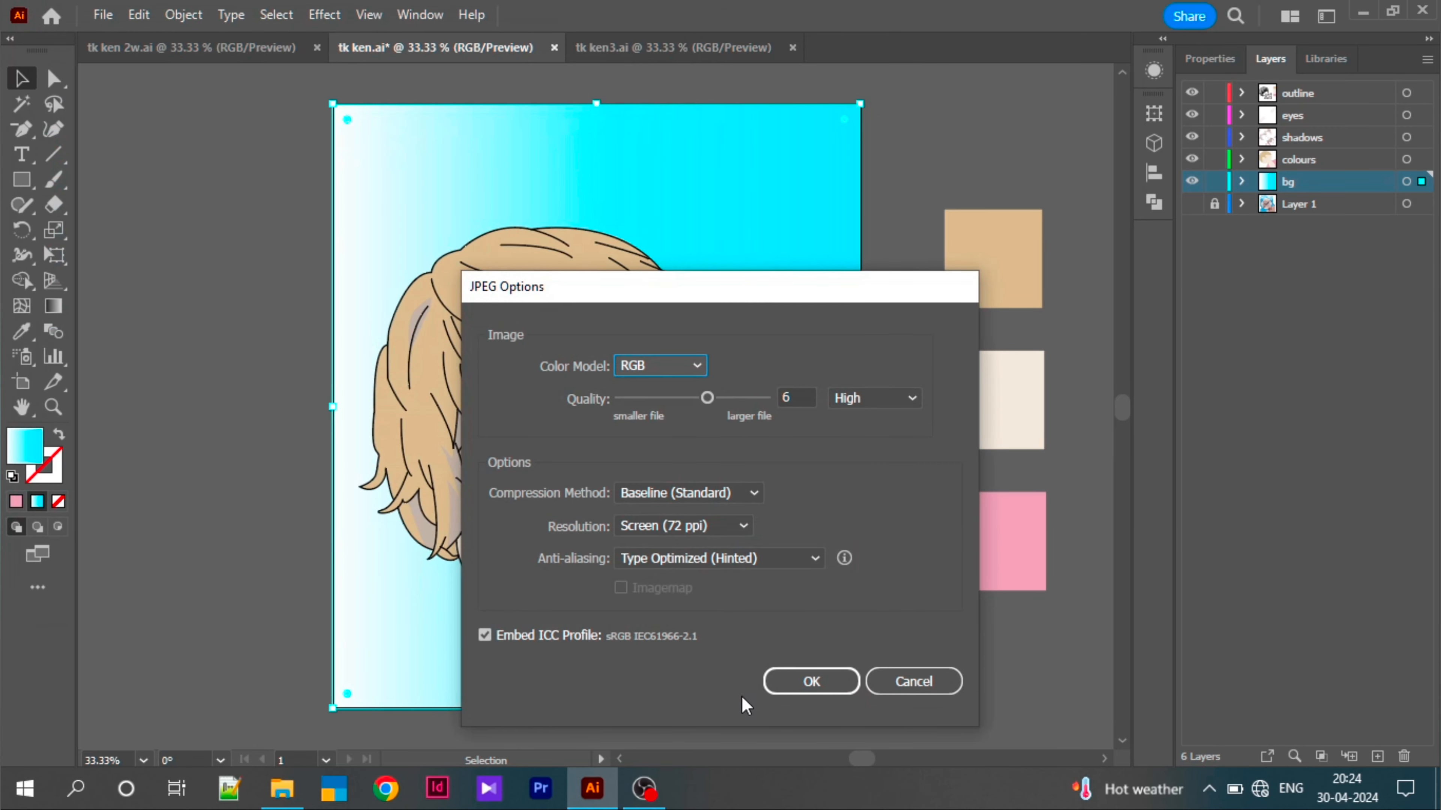
{"action": "left_click", "coordinate": [701, 370]}
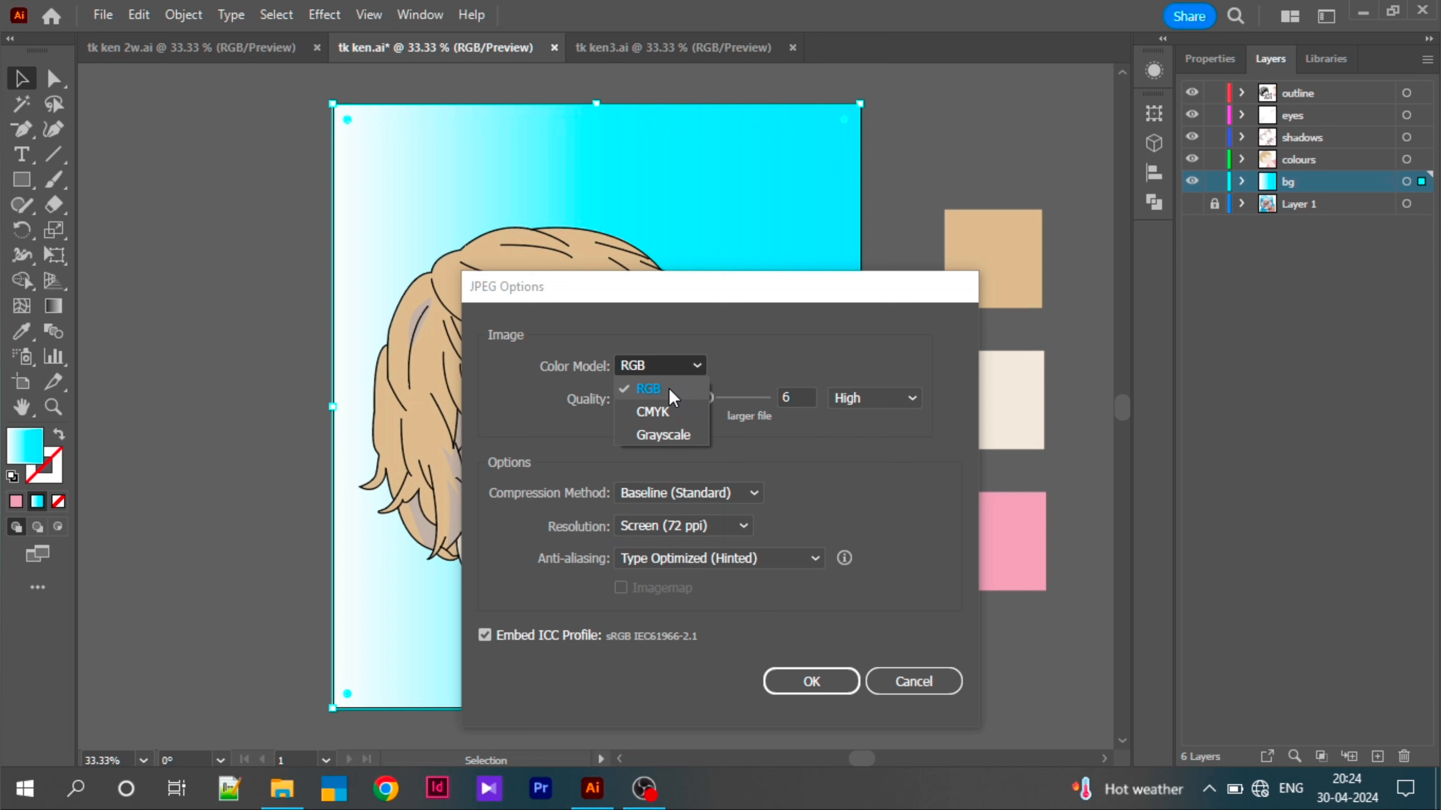
{"action": "left_click", "coordinate": [796, 686]}
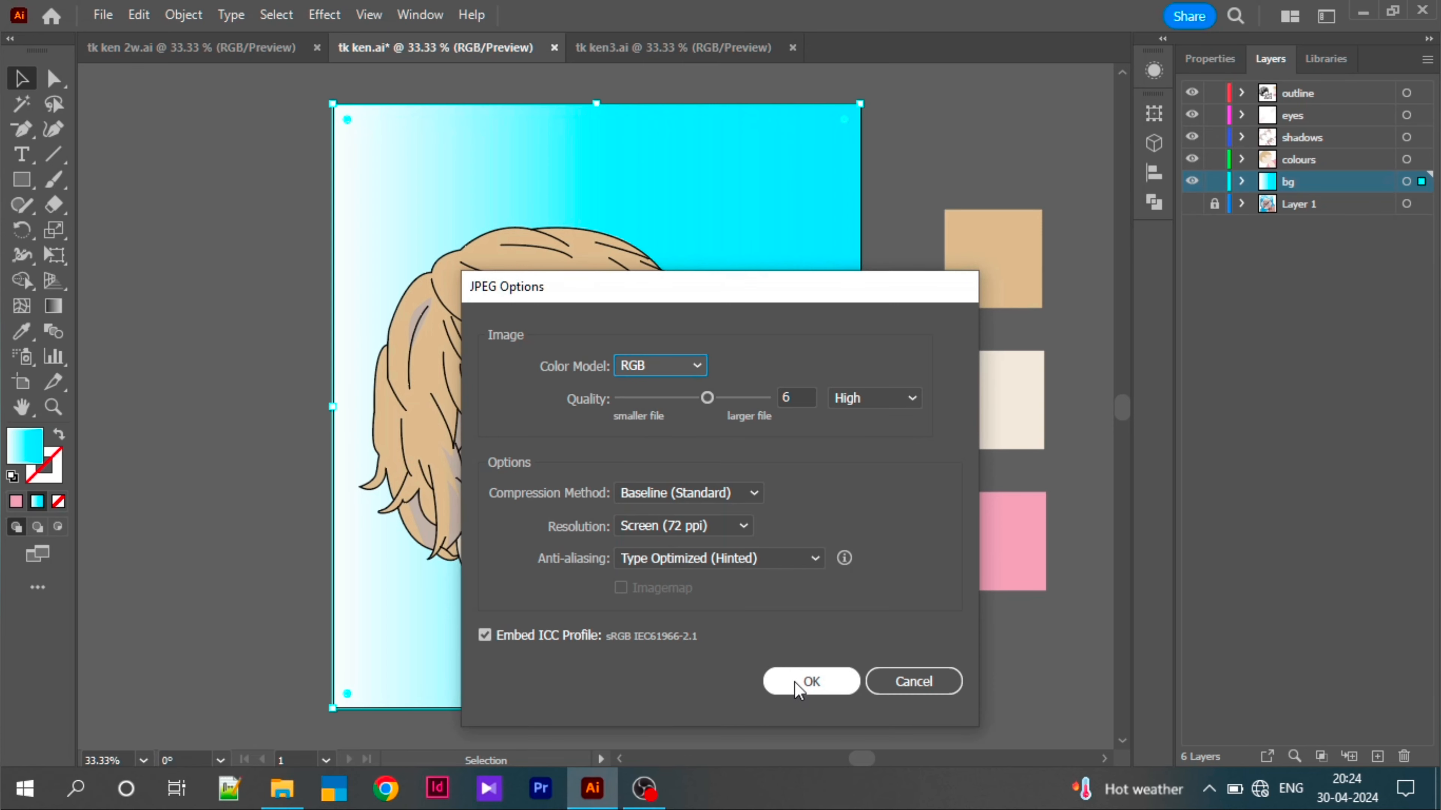
{"action": "left_click", "coordinate": [813, 681]}
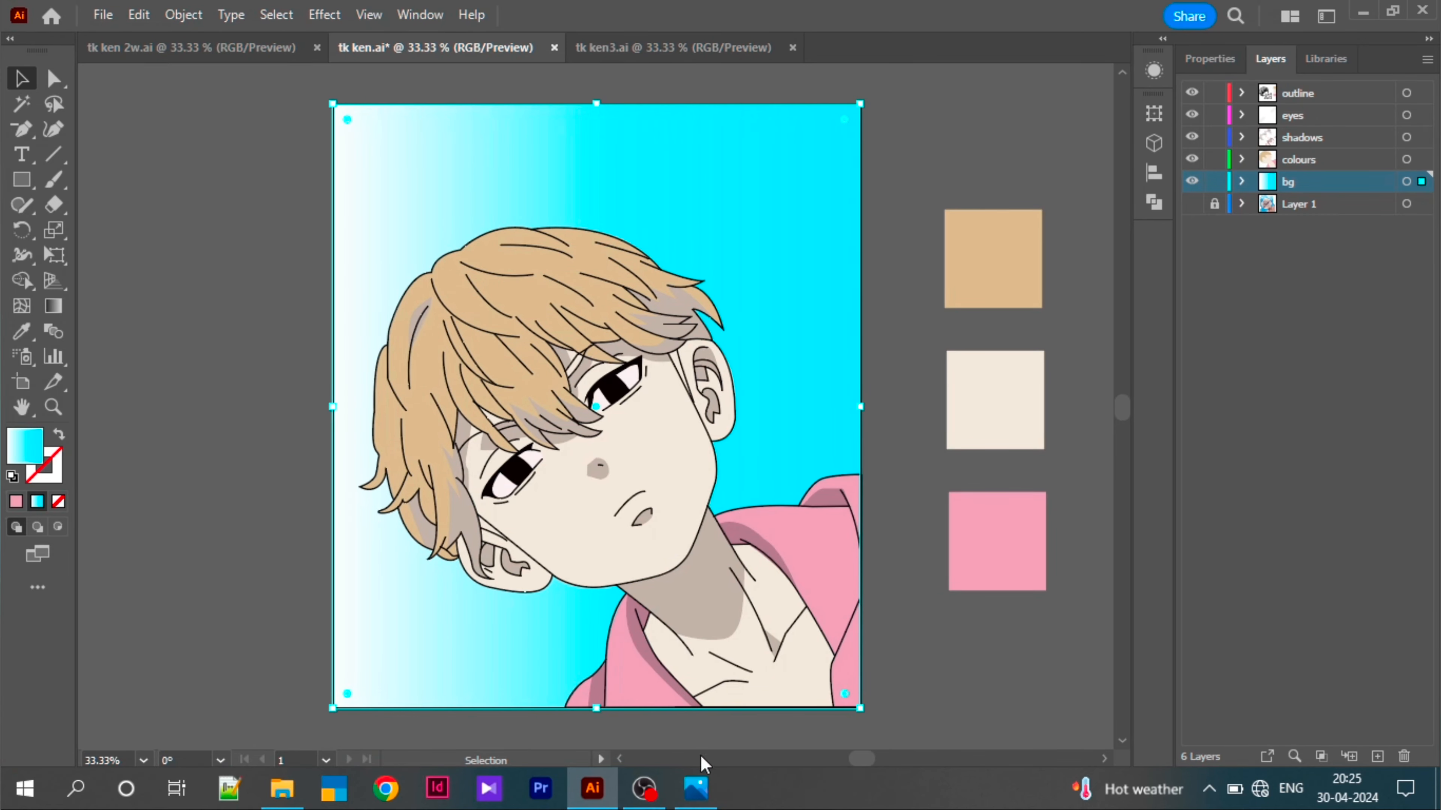
Step: Switch to Photos to check REVENGERS.jpg up close around the artboard edge and swatches, and return to Illustrator
{"action": "left_click", "coordinate": [696, 788]}
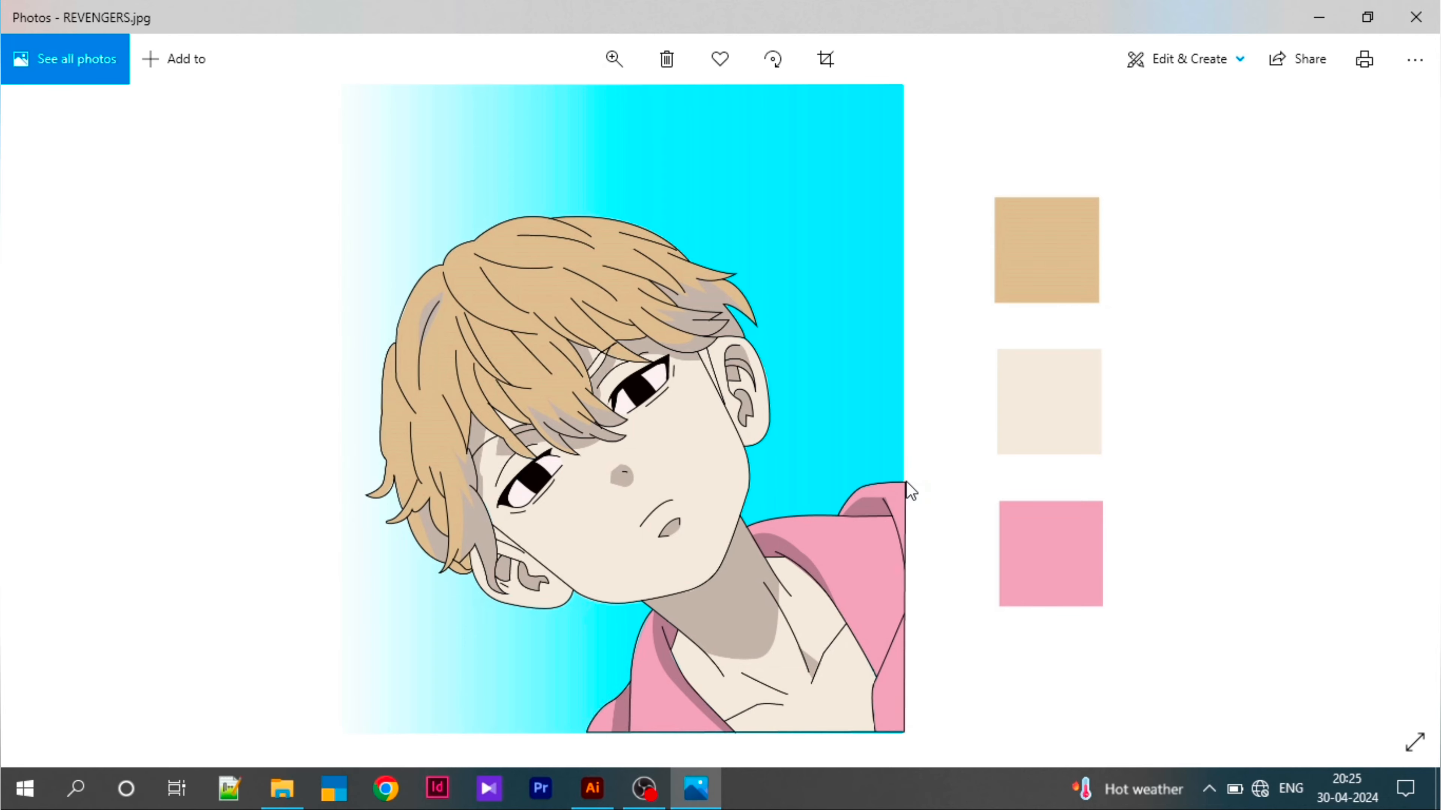
{"action": "scroll", "coordinate": [905, 482], "scroll_direction": "up", "scroll_amount": 3}
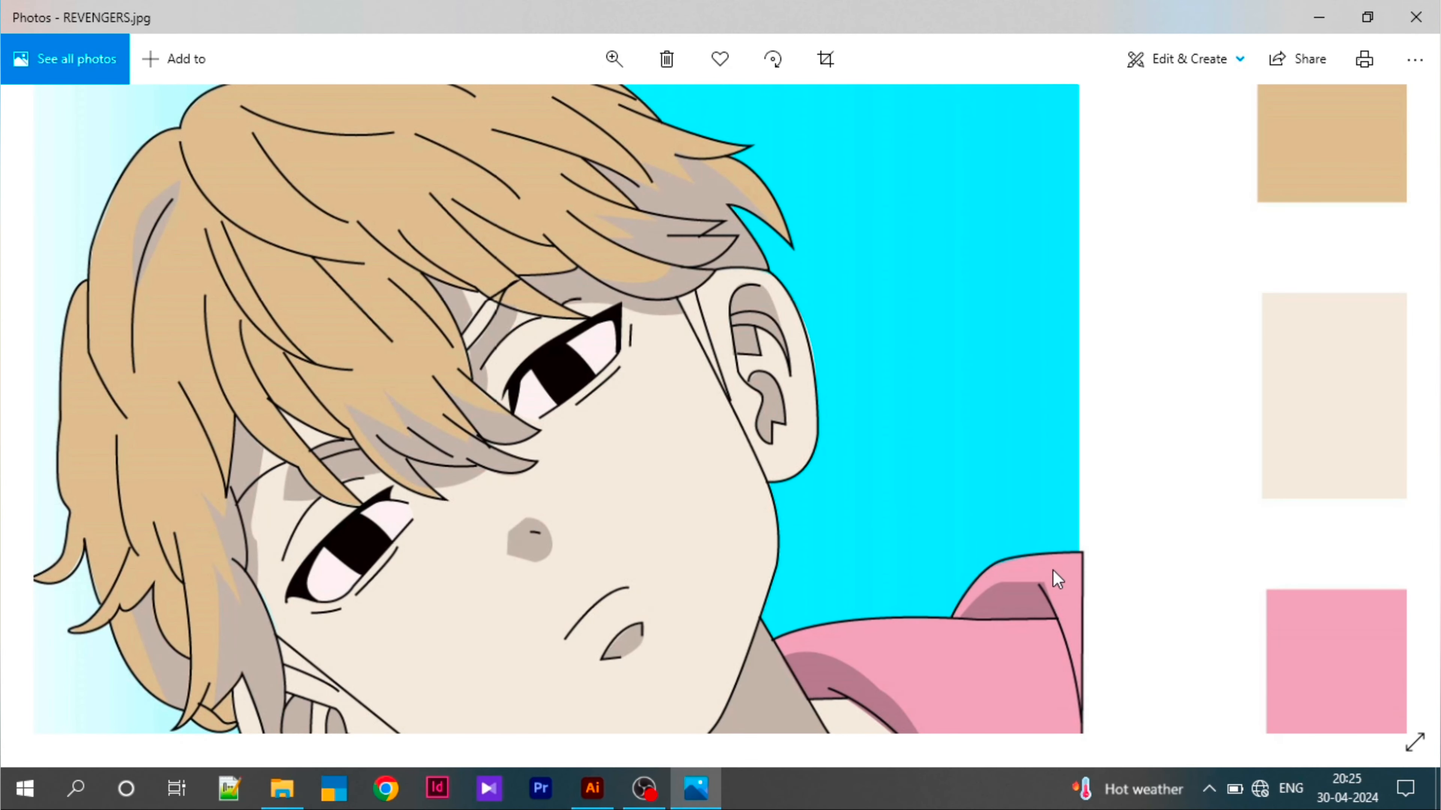
{"action": "left_click_drag", "start_coordinate": [1052, 546], "coordinate": [963, 521]}
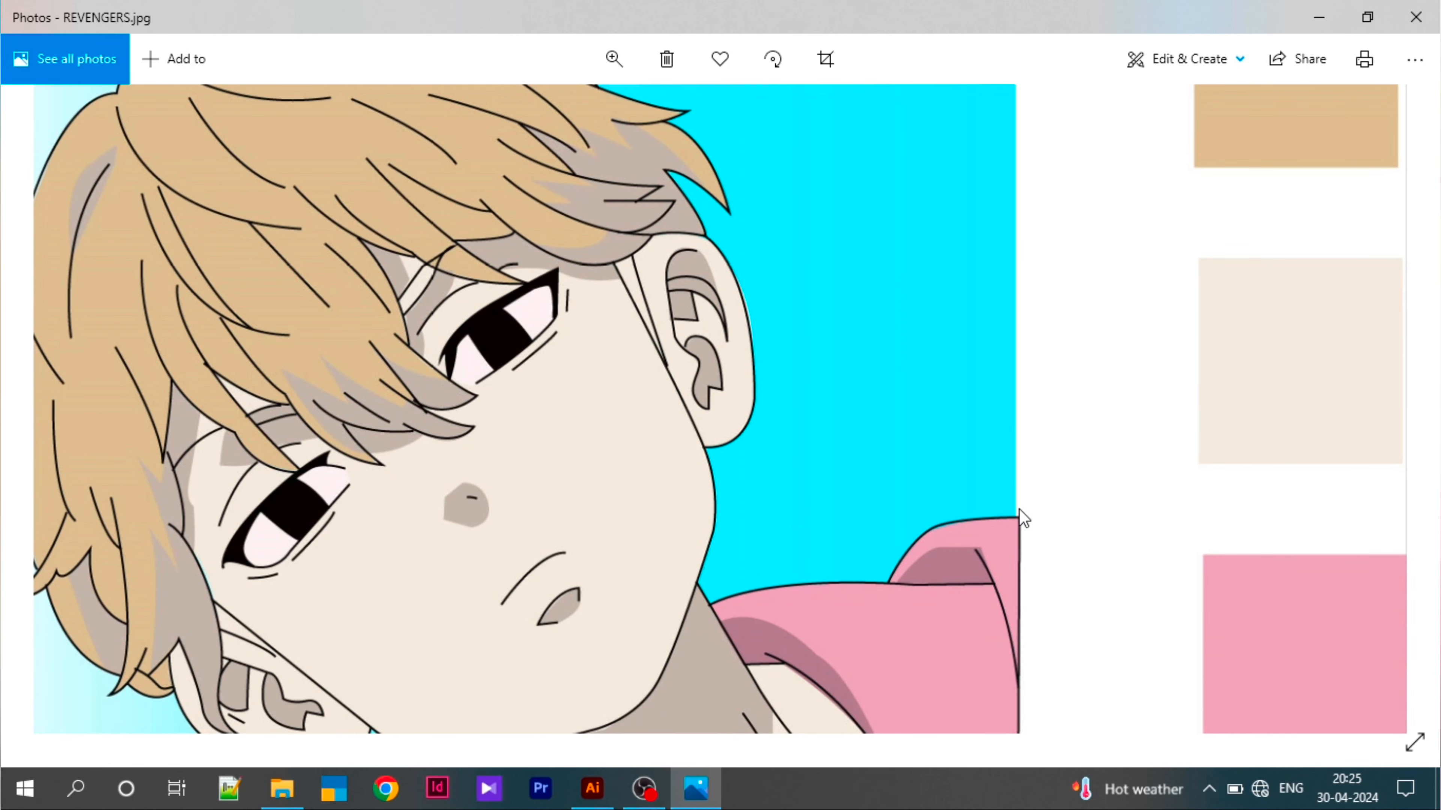
{"action": "key", "text": "alt+Tab"}
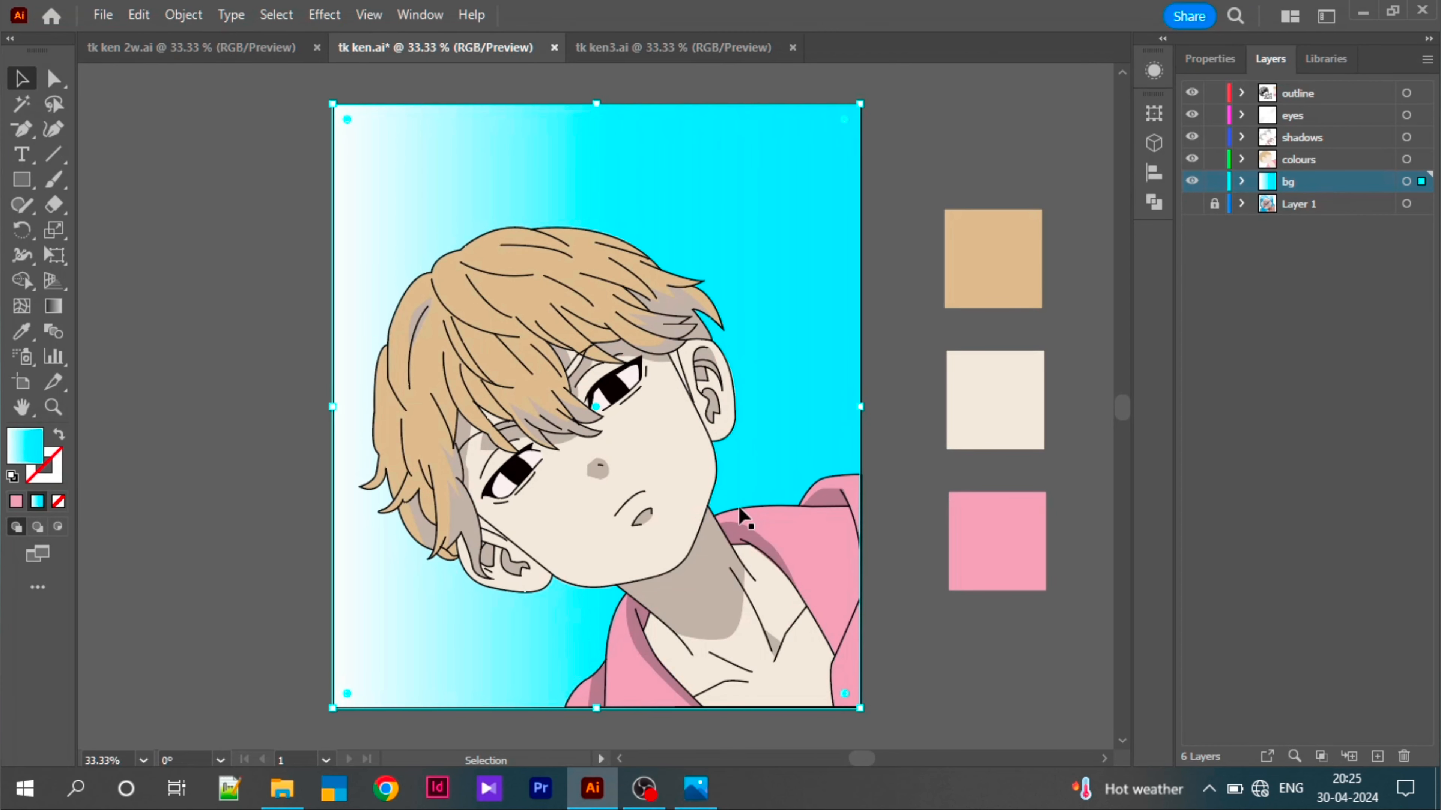
{"action": "key", "text": "m"}
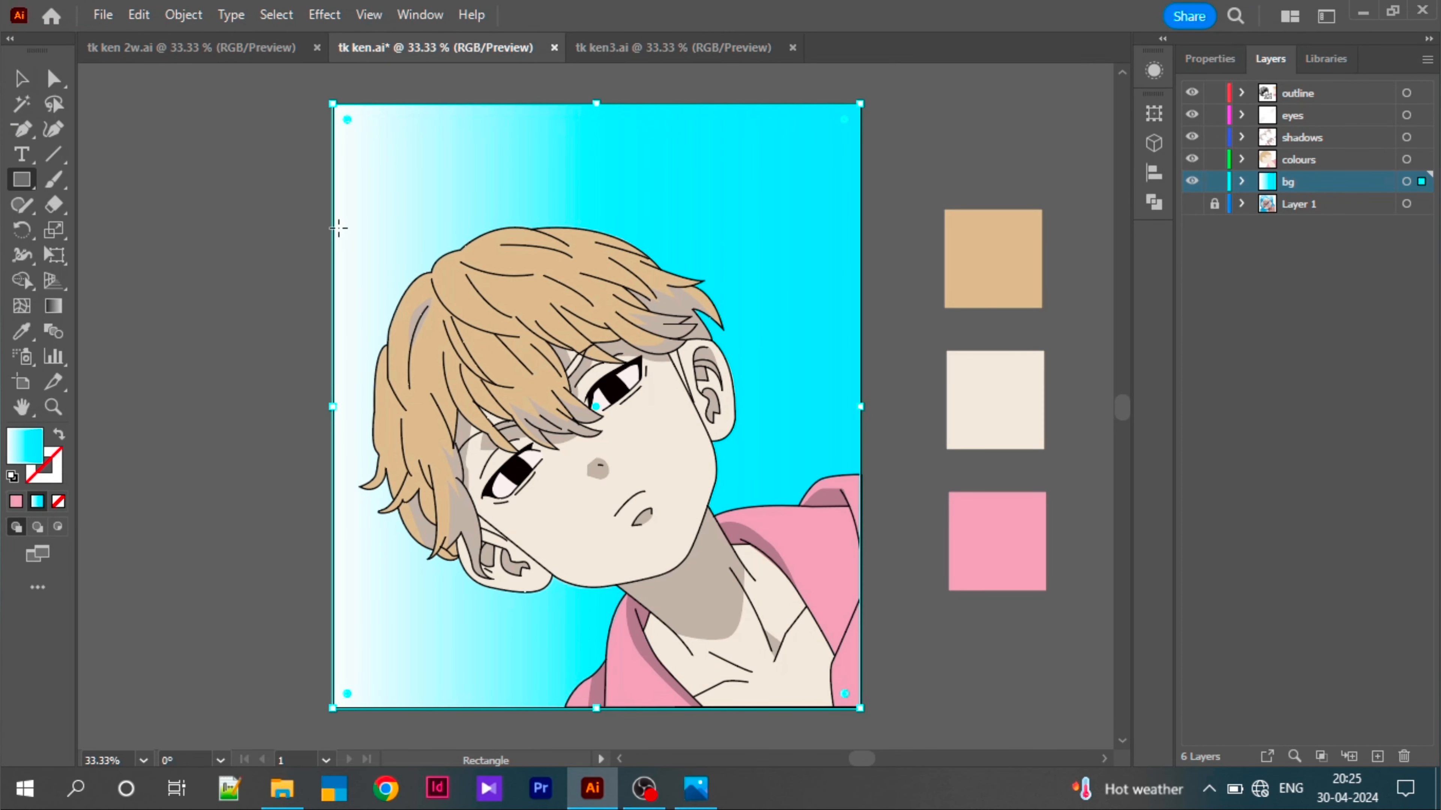
Step: Export the portrait again as a JPEG named REVENGERS 2 with Use Artboards enabled for all artboards
{"action": "left_click", "coordinate": [105, 16]}
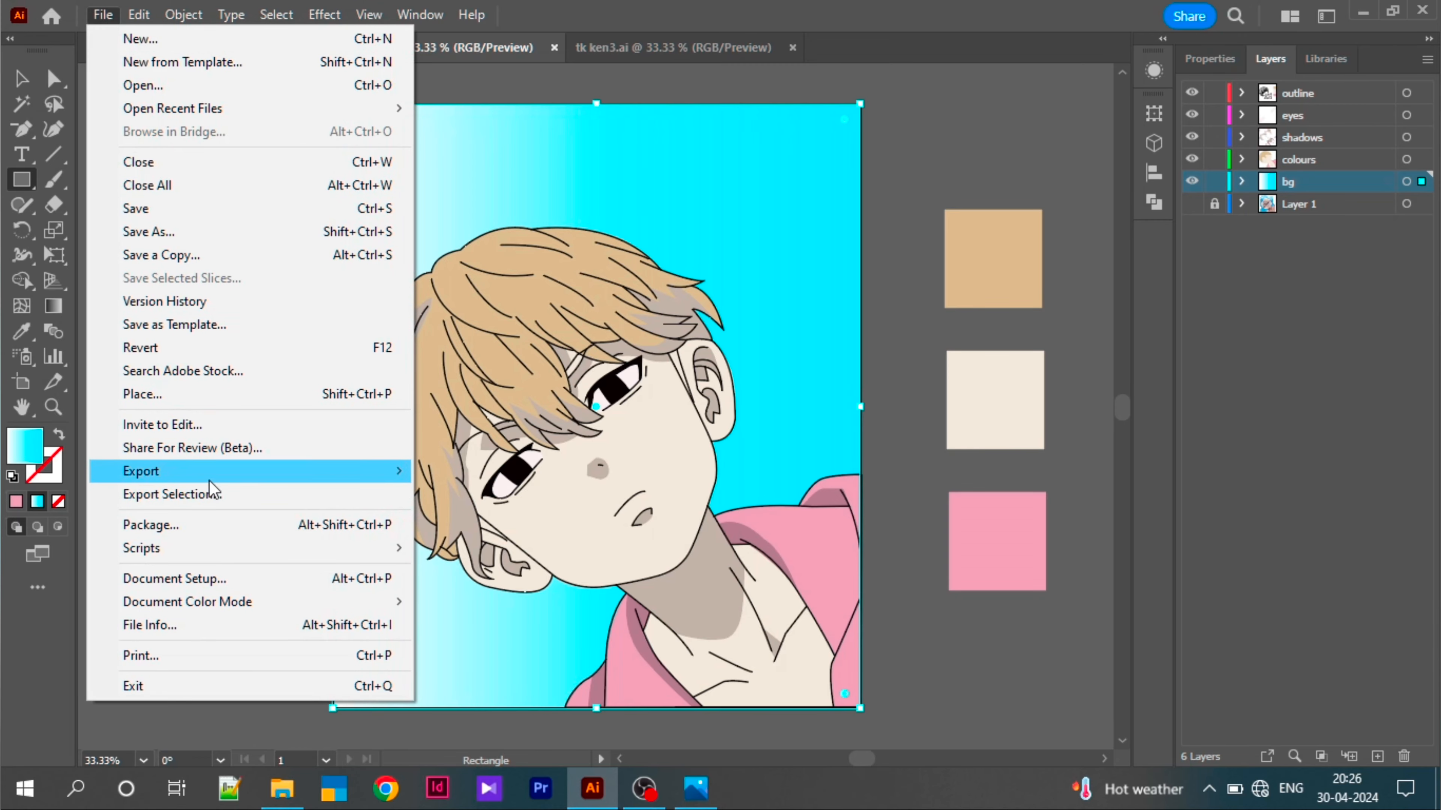
{"action": "mouse_move", "coordinate": [213, 477]}
{"action": "left_click", "coordinate": [479, 496]}
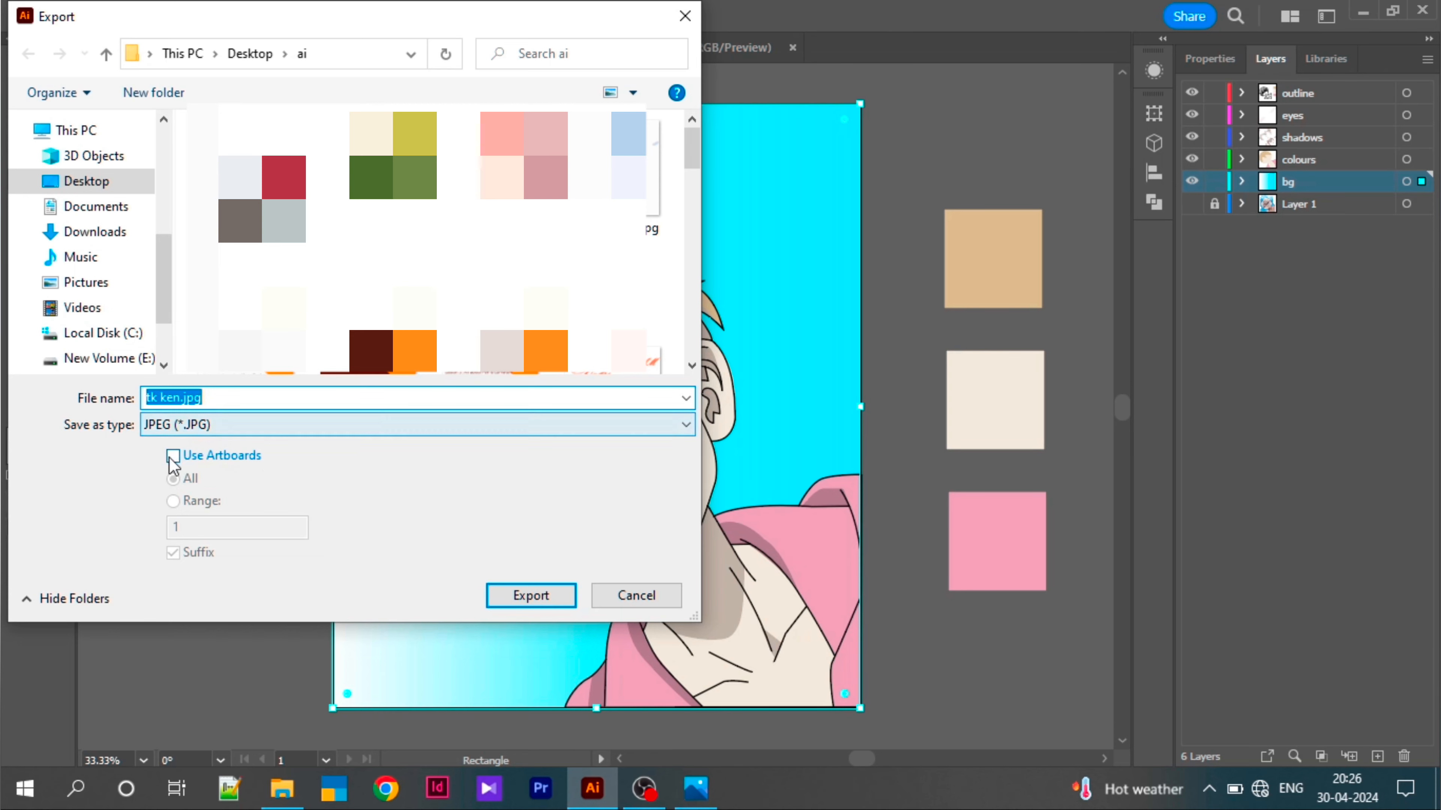
{"action": "left_click", "coordinate": [173, 456]}
{"action": "left_click", "coordinate": [181, 396]}
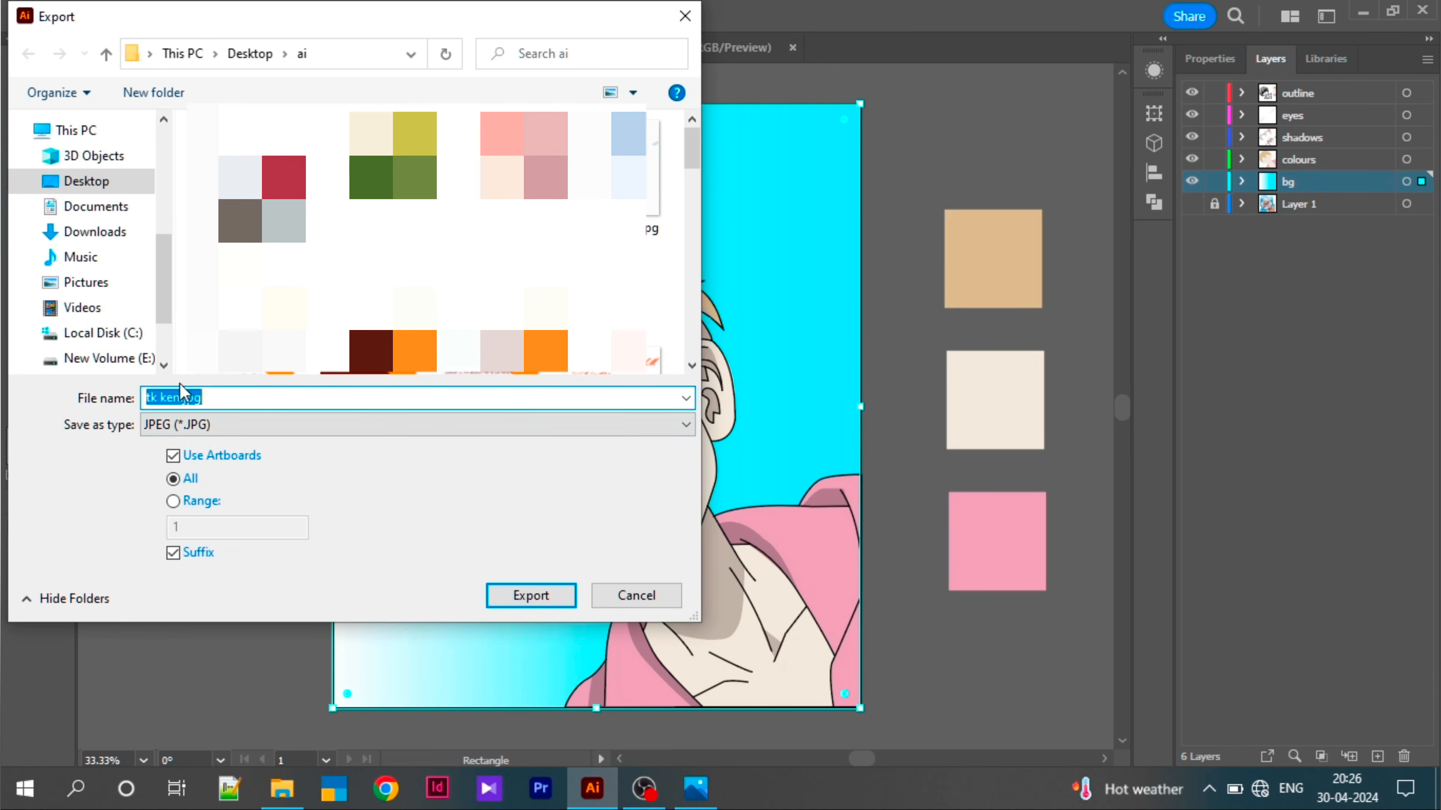
{"action": "type", "text": "REVENGE"}
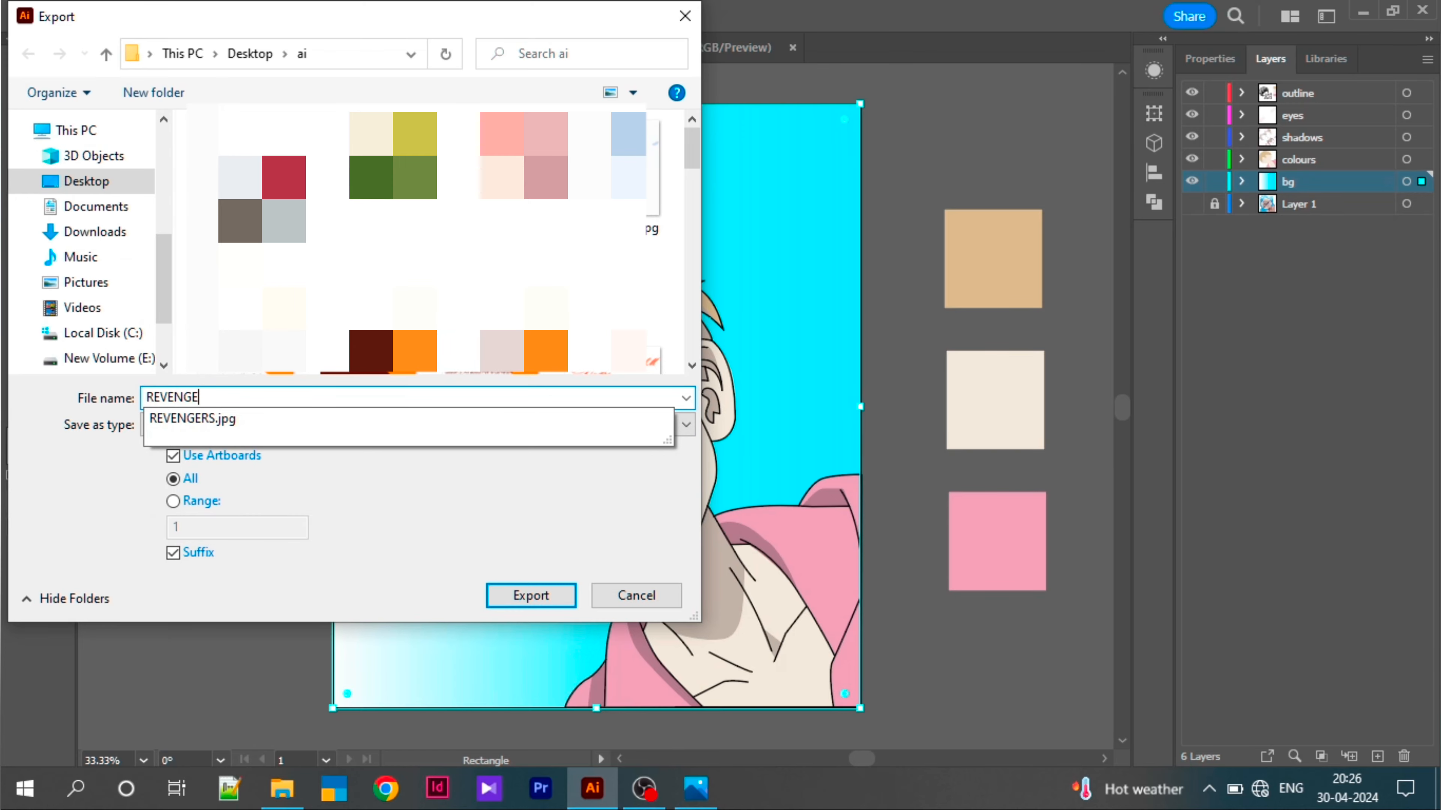
{"action": "type", "text": "RS 2"}
{"action": "key", "text": "Return"}
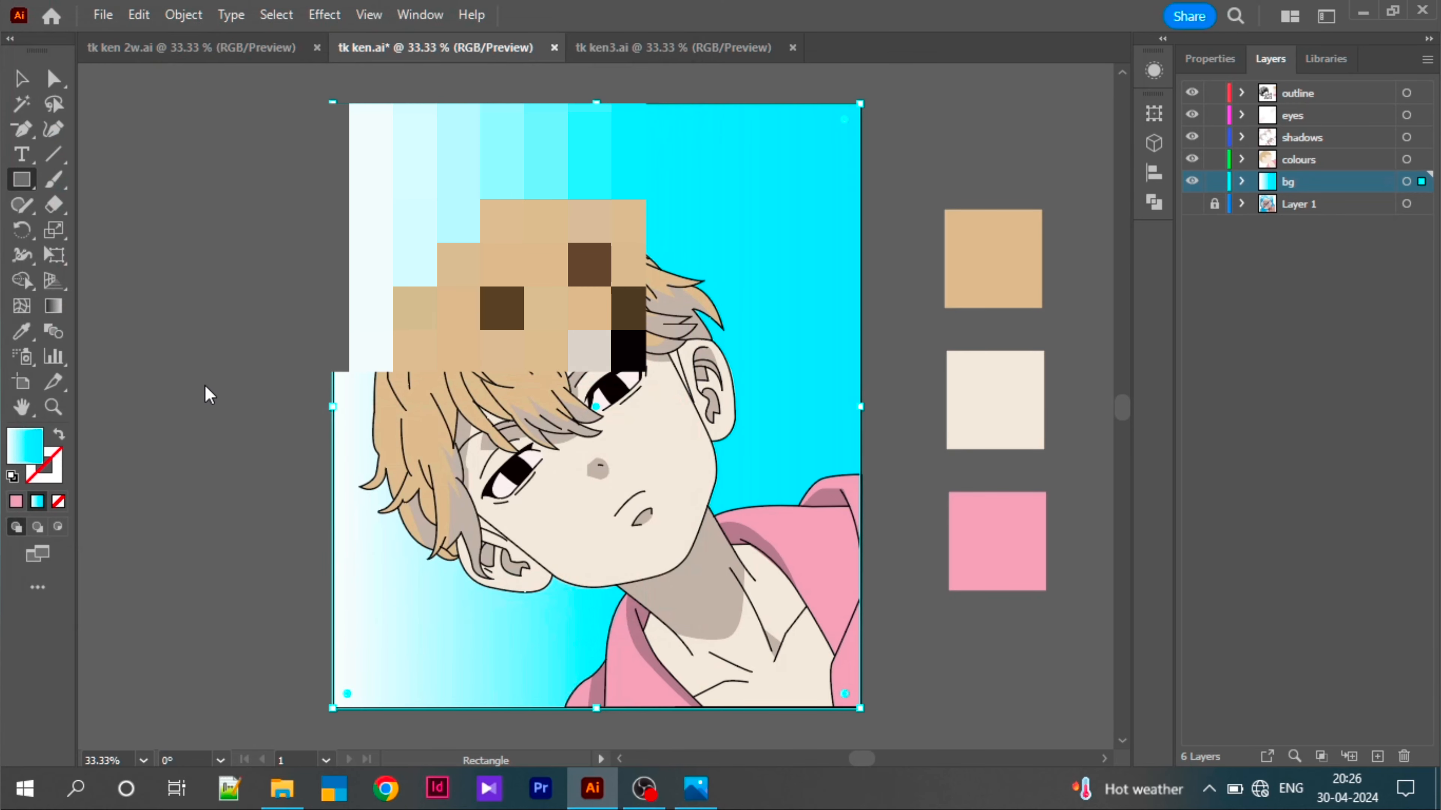
{"action": "left_click", "coordinate": [828, 684]}
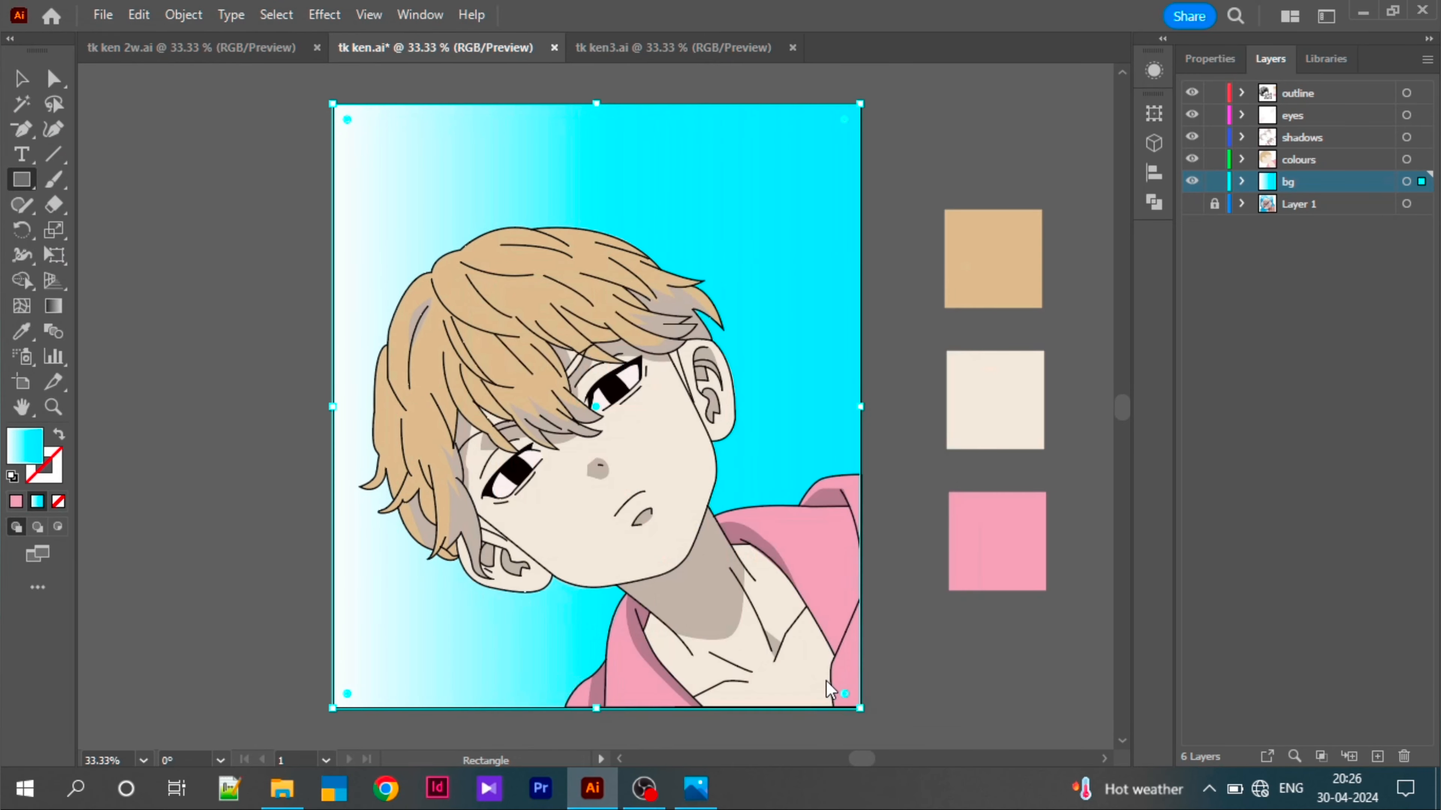
Step: Switch to Photos to examine REVENGERS 2-01.jpg up close from the face down to the jacket, and return to Illustrator
{"action": "mouse_move", "coordinate": [695, 788]}
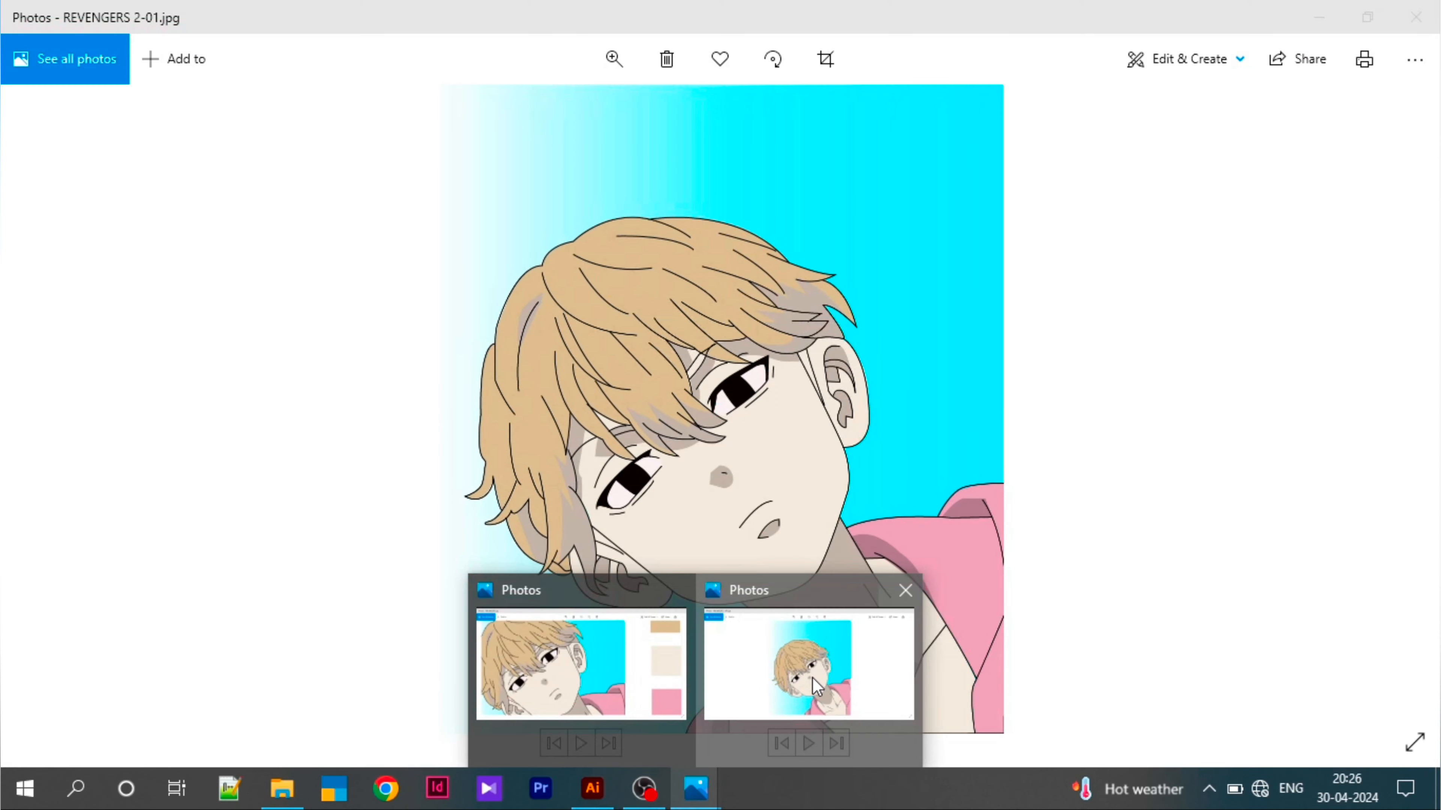
{"action": "left_click", "coordinate": [804, 679]}
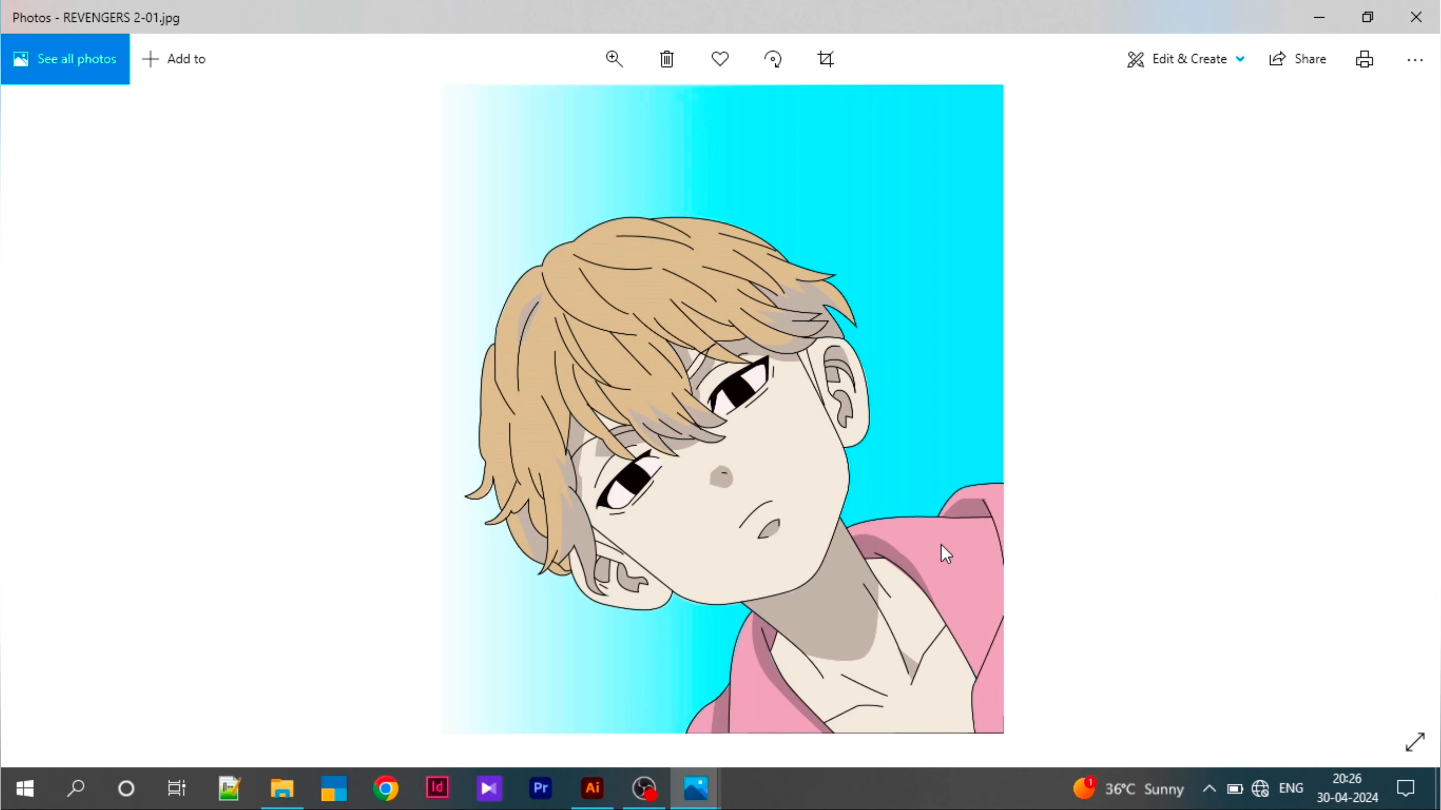
{"action": "scroll", "coordinate": [942, 546], "scroll_direction": "up", "scroll_amount": 4}
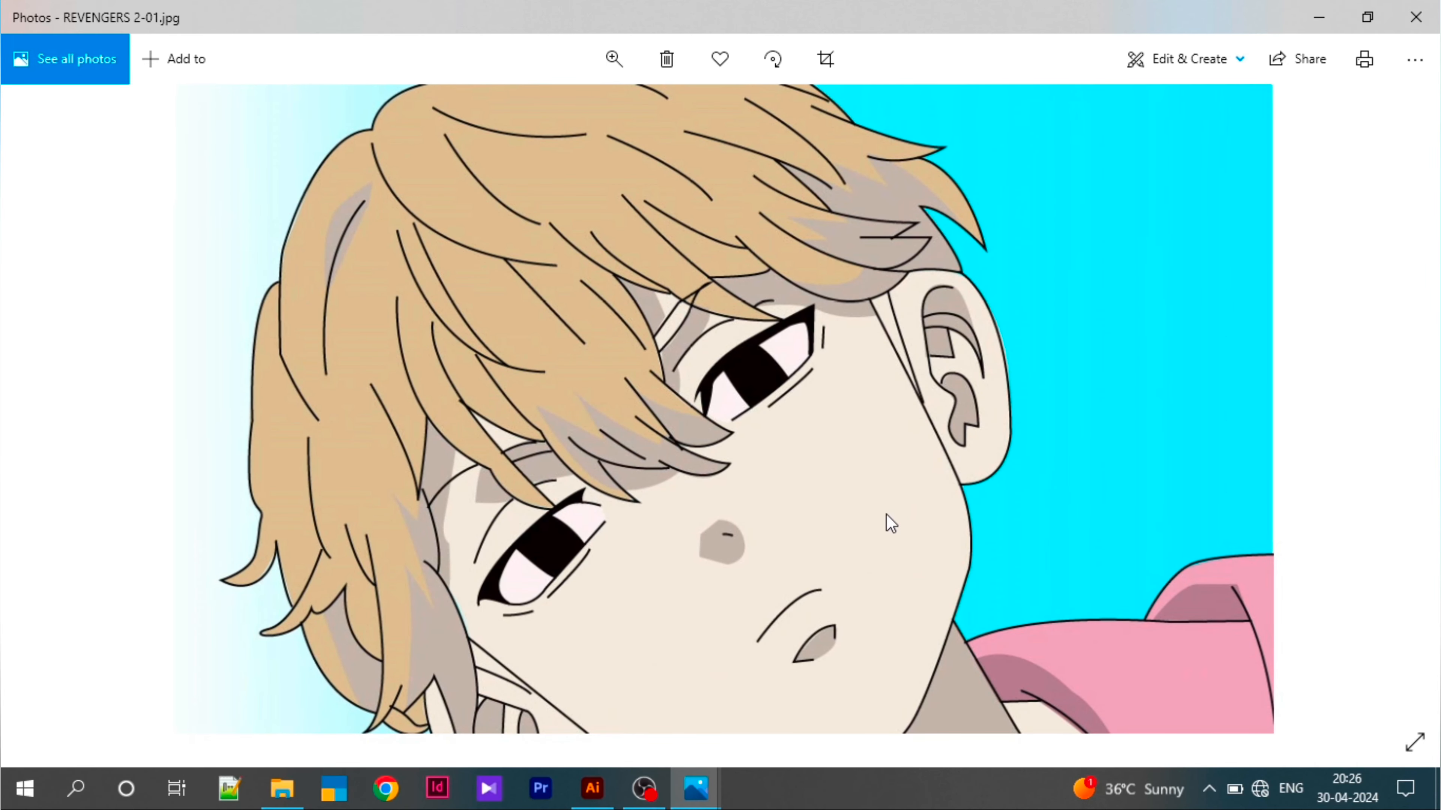
{"action": "left_click_drag", "start_coordinate": [886, 514], "coordinate": [781, 248]}
{"action": "left_click_drag", "start_coordinate": [764, 333], "coordinate": [717, 221]}
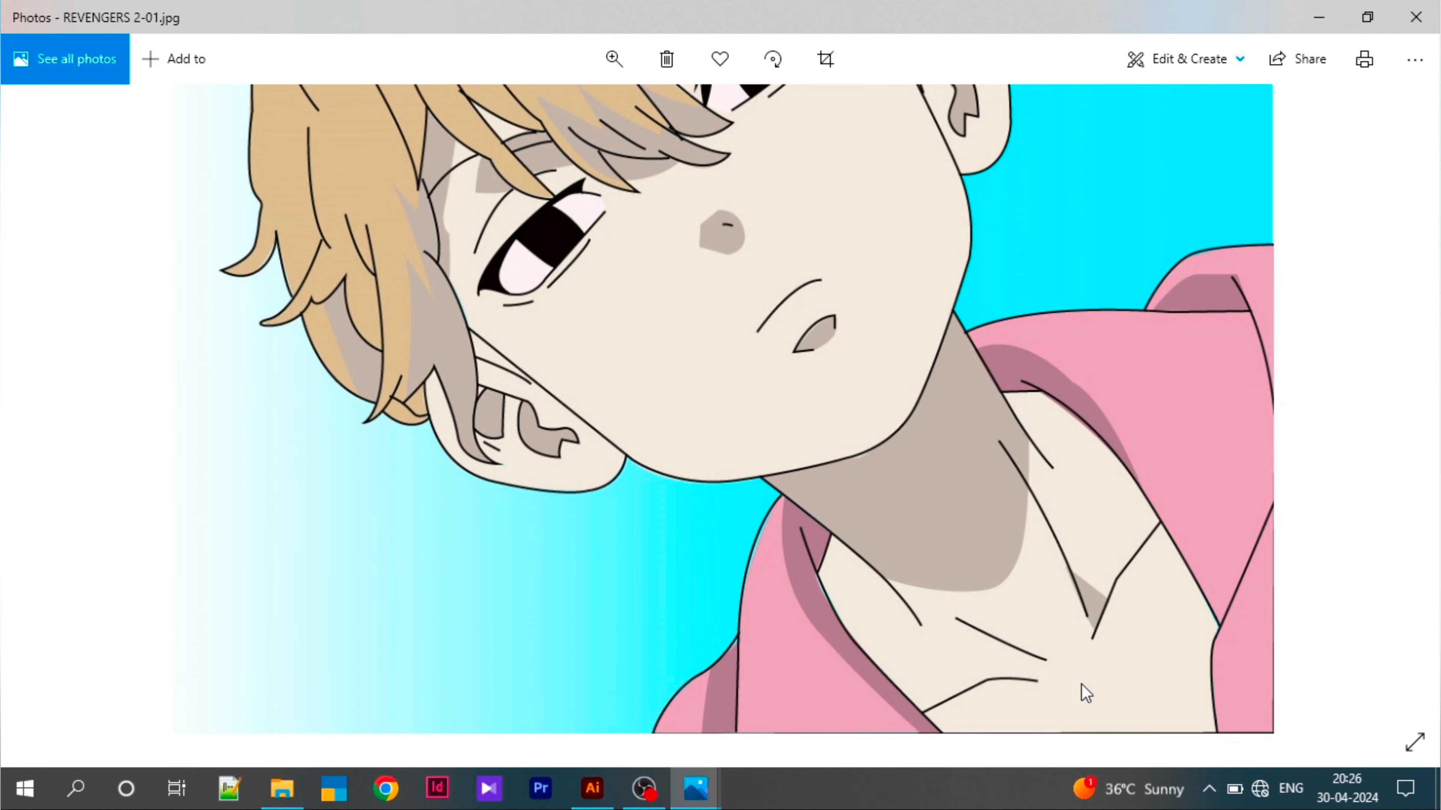
{"action": "left_click_drag", "start_coordinate": [1081, 684], "coordinate": [1050, 612]}
{"action": "key", "text": "alt+Tab"}
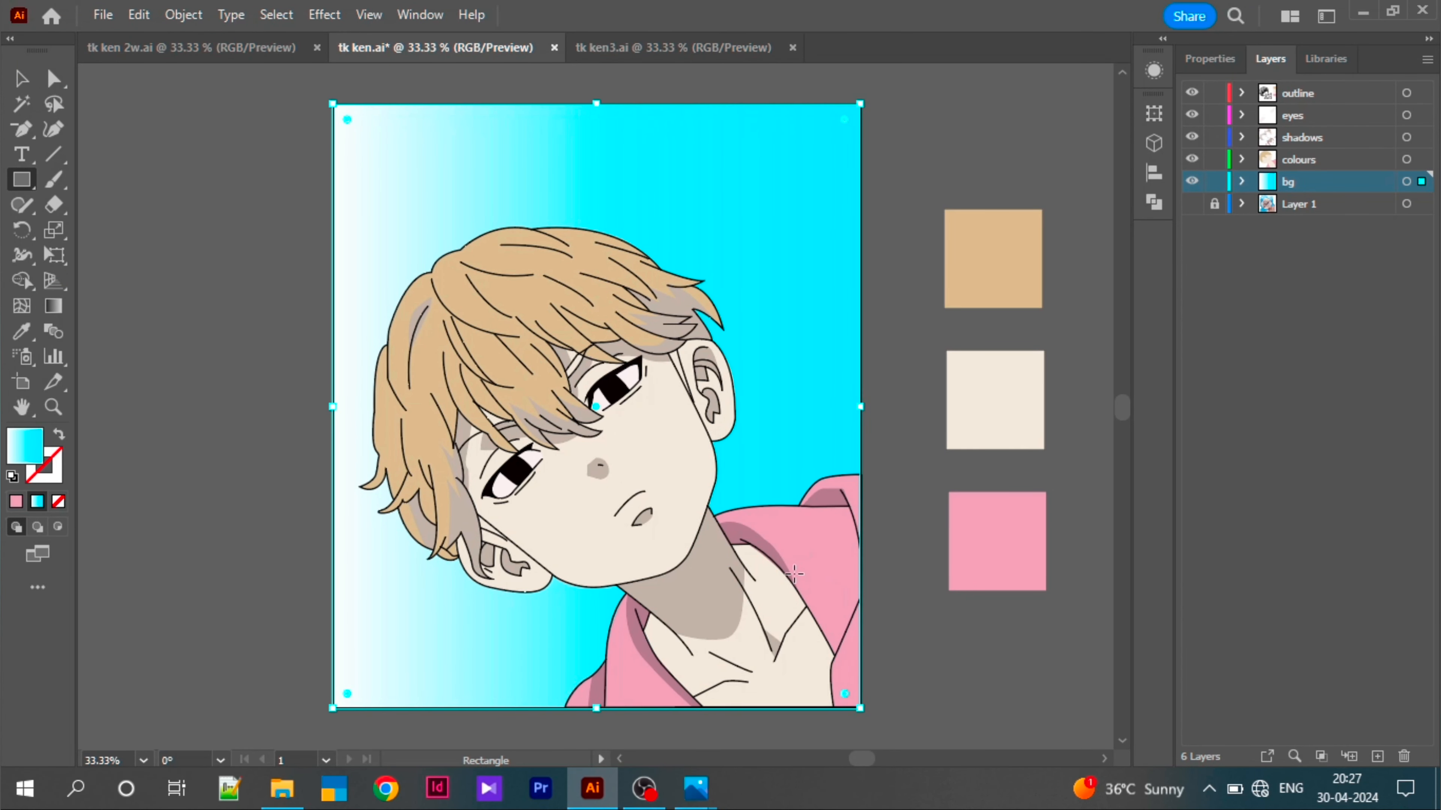
Step: Lock the bg layer and select all the artwork on the unlocked layers
{"action": "key", "text": "v"}
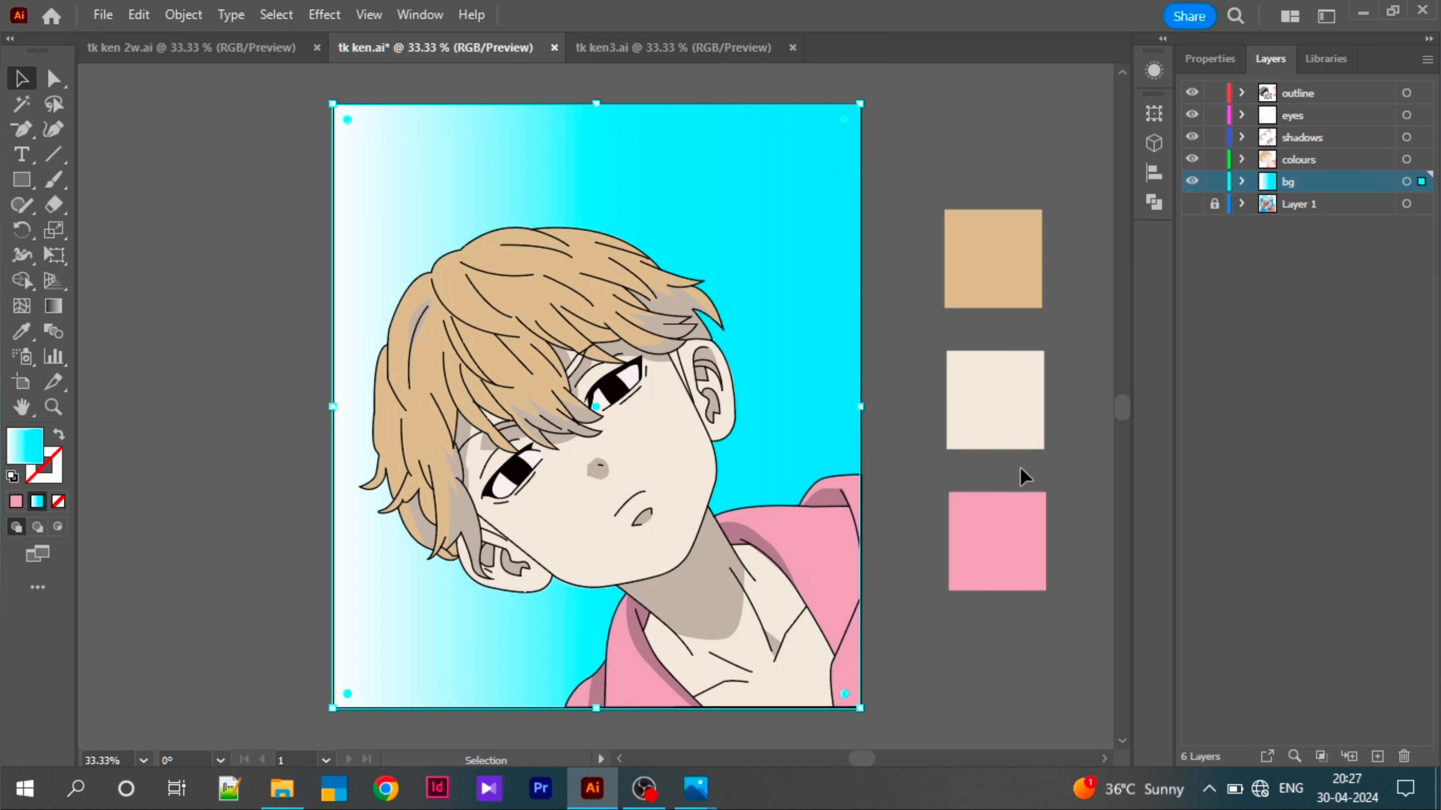
{"action": "left_click", "coordinate": [1215, 181]}
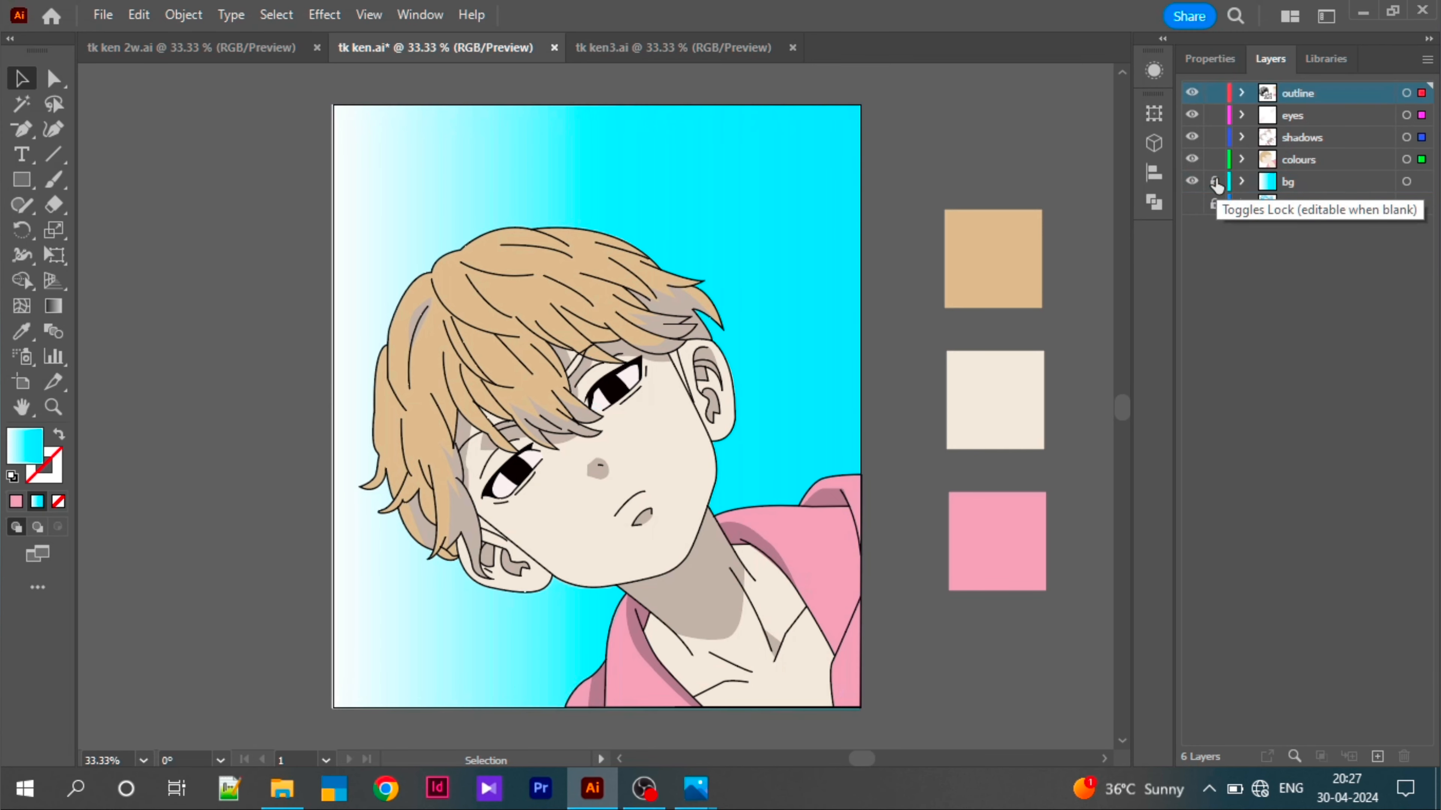
{"action": "key", "text": "ctrl+a"}
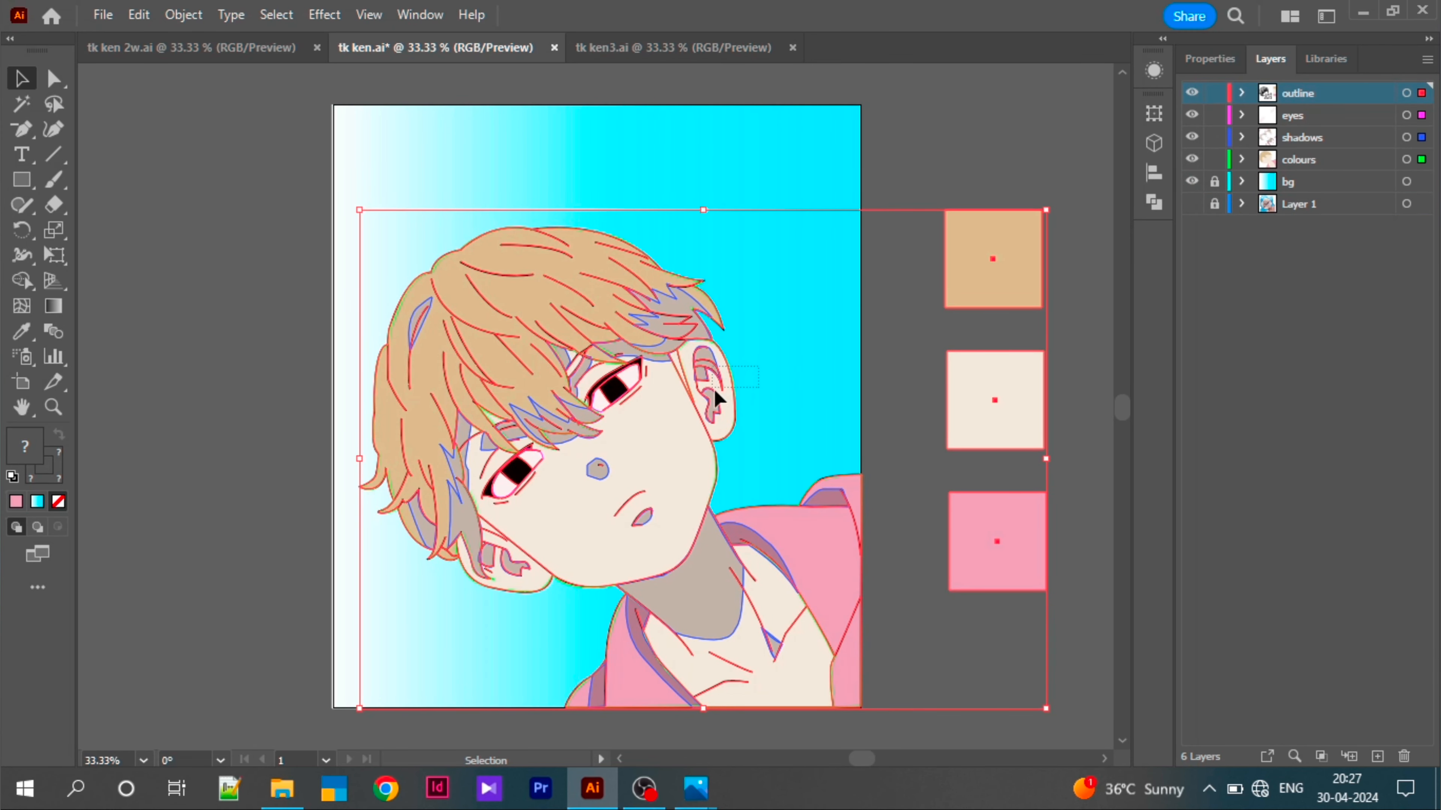
Step: Shift all the unlocked portrait artwork and colour swatches slightly sideways over the locked background
{"action": "left_click", "coordinate": [738, 402]}
{"action": "key", "text": "ctrl+a"}
{"action": "mouse_move", "coordinate": [706, 437]}
{"action": "left_mouse_down"}
{"action": "mouse_move", "coordinate": [678, 438]}
{"action": "mouse_move", "coordinate": [705, 437]}
{"action": "left_mouse_up"}
{"action": "left_click", "coordinate": [892, 423]}
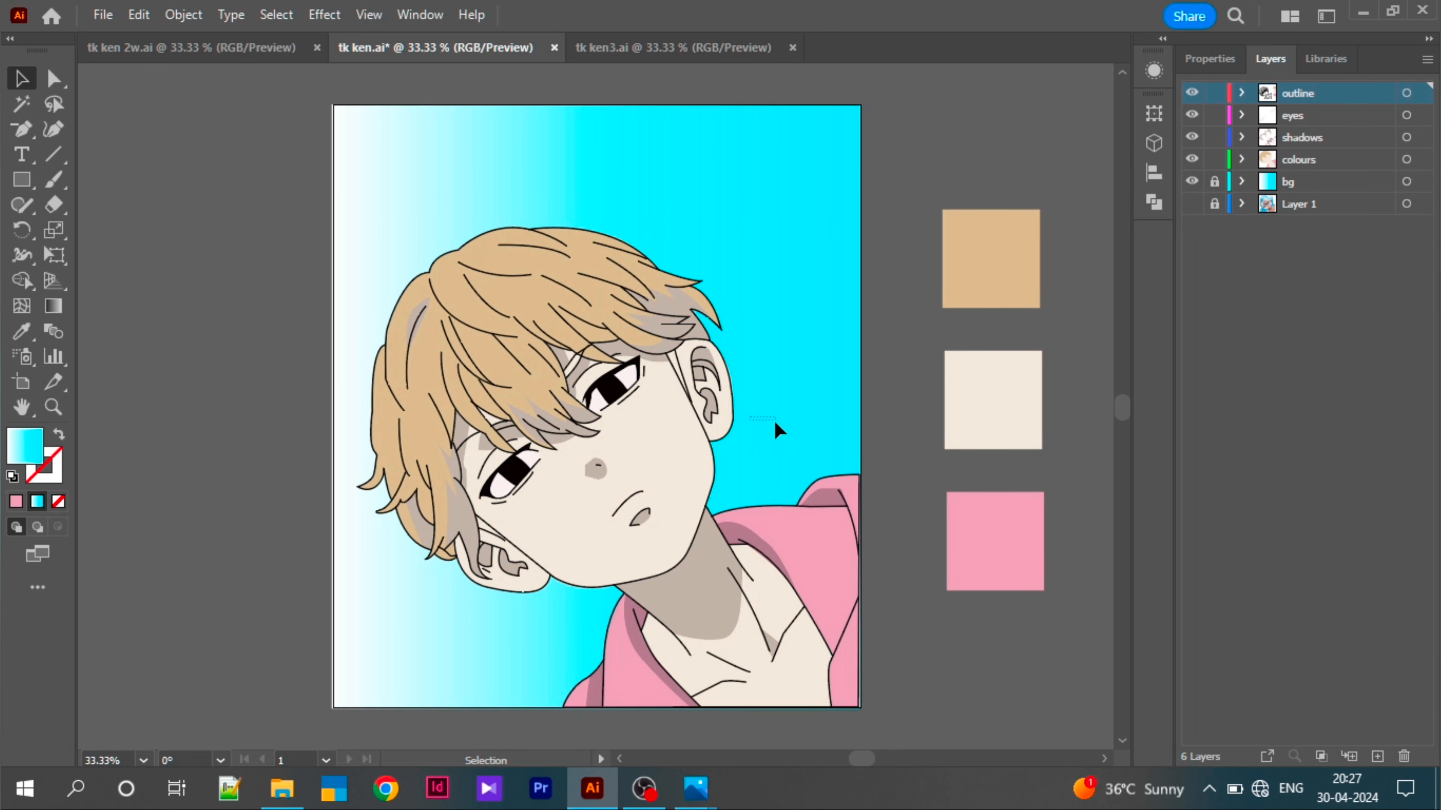
{"action": "key", "text": "ctrl+a"}
{"action": "left_click_drag", "start_coordinate": [659, 497], "coordinate": [659, 498]}
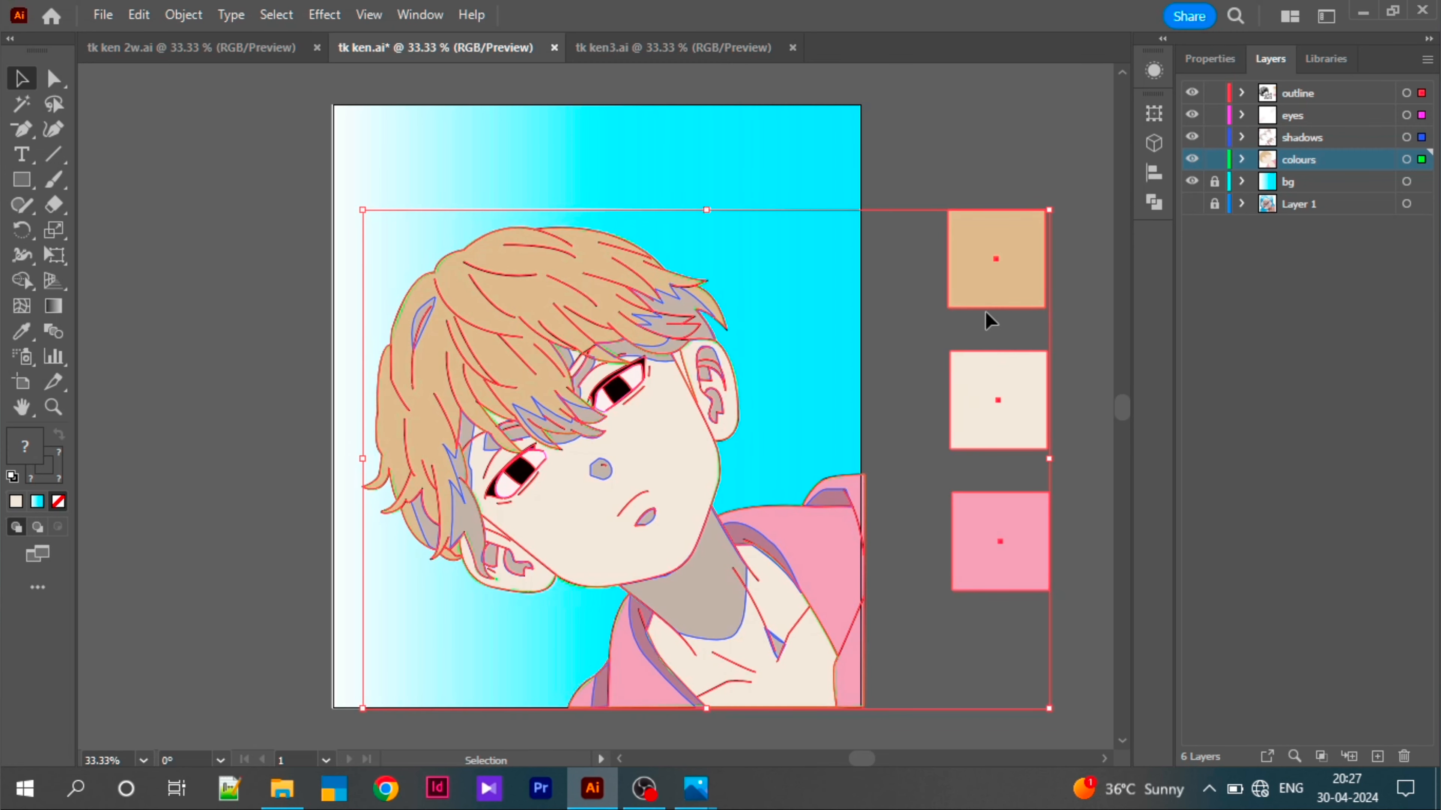
Step: Delete the tan, cream and pink colour swatch squares beside the artboard
{"action": "left_click", "coordinate": [937, 148]}
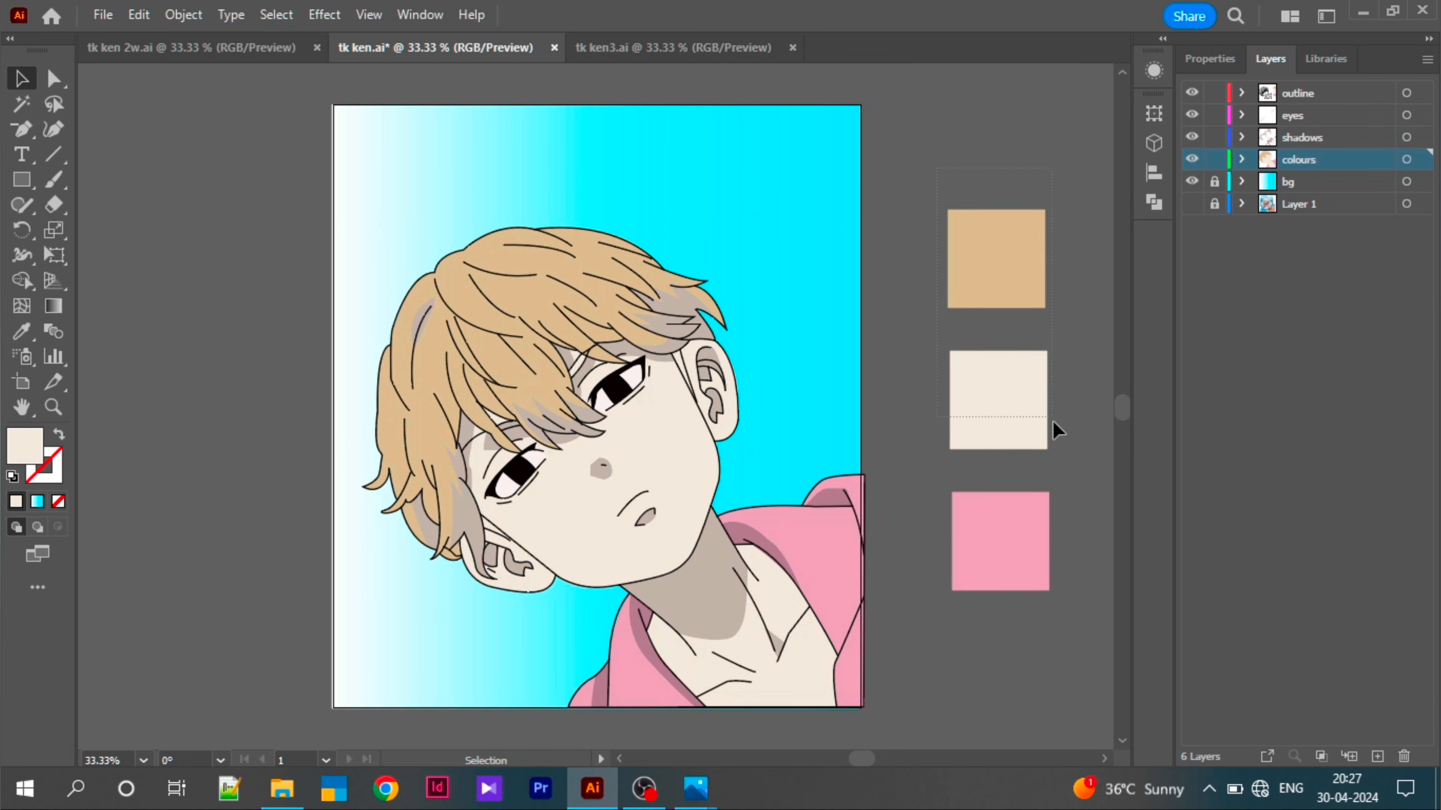
{"action": "left_click_drag", "start_coordinate": [1052, 421], "coordinate": [1052, 475]}
{"action": "key", "text": "Delete"}
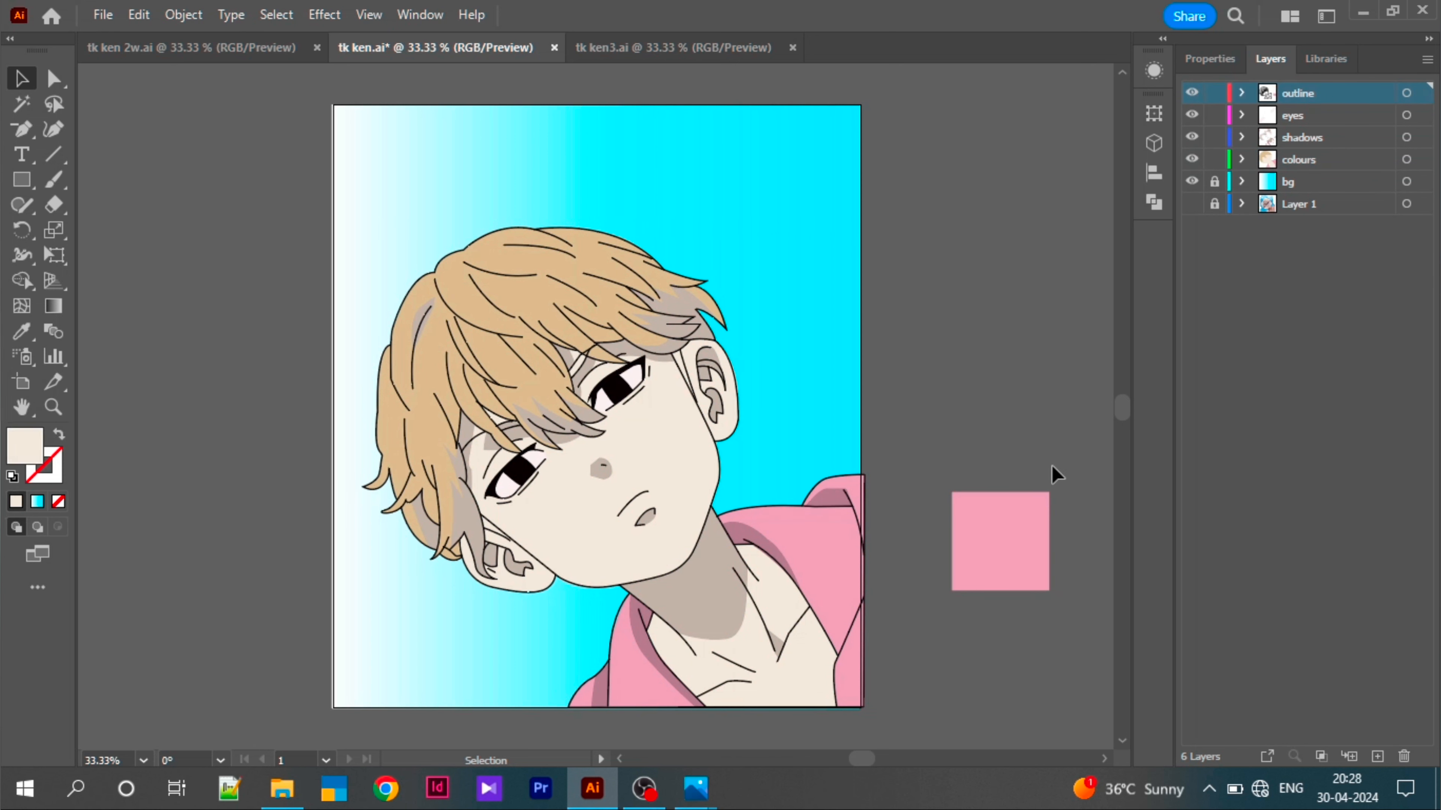
{"action": "left_click", "coordinate": [1007, 549]}
{"action": "key", "text": "Delete"}
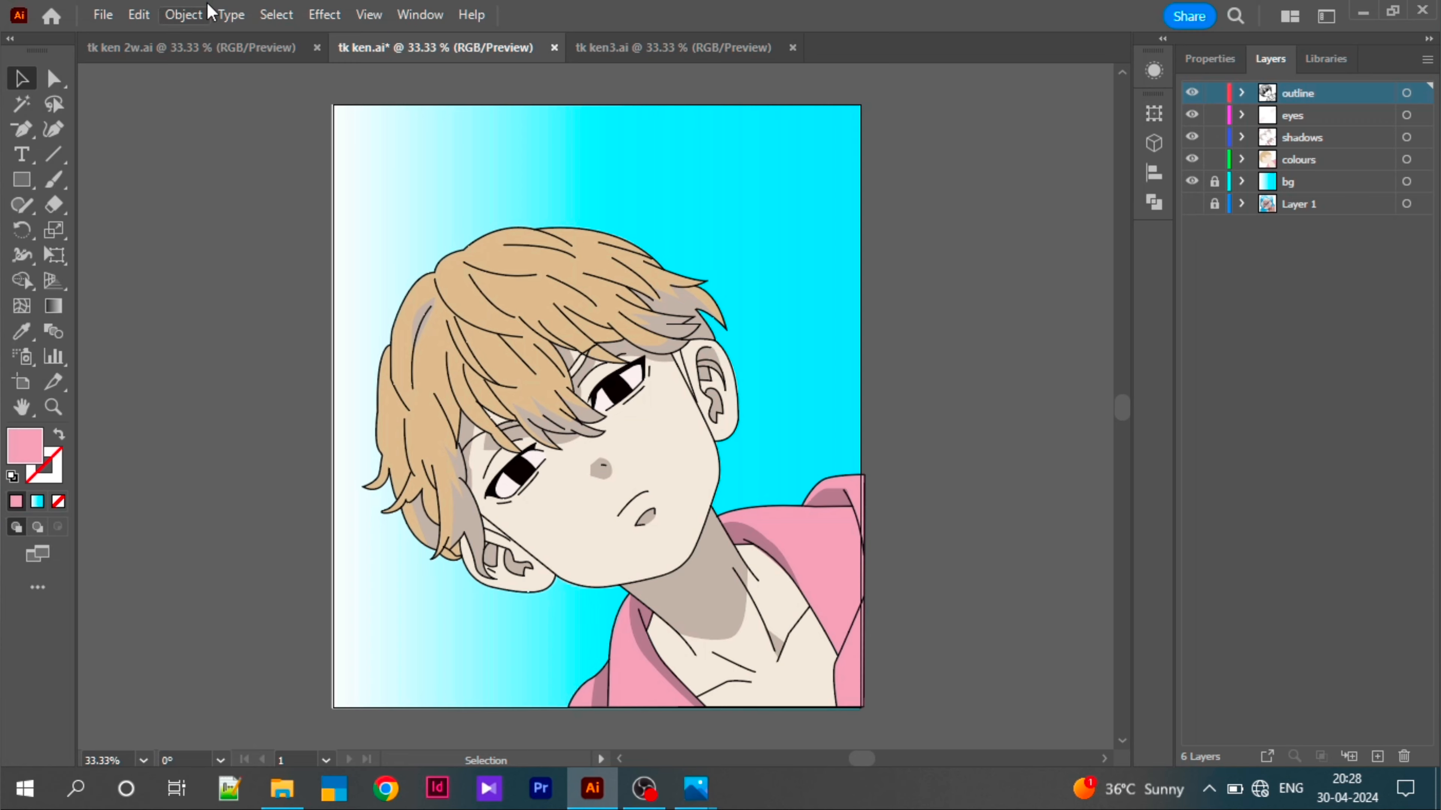
Step: Export the portrait as a JPEG named REVENGERS 3 with Use Artboards left off, keeping the default JPEG options
{"action": "left_click", "coordinate": [103, 15]}
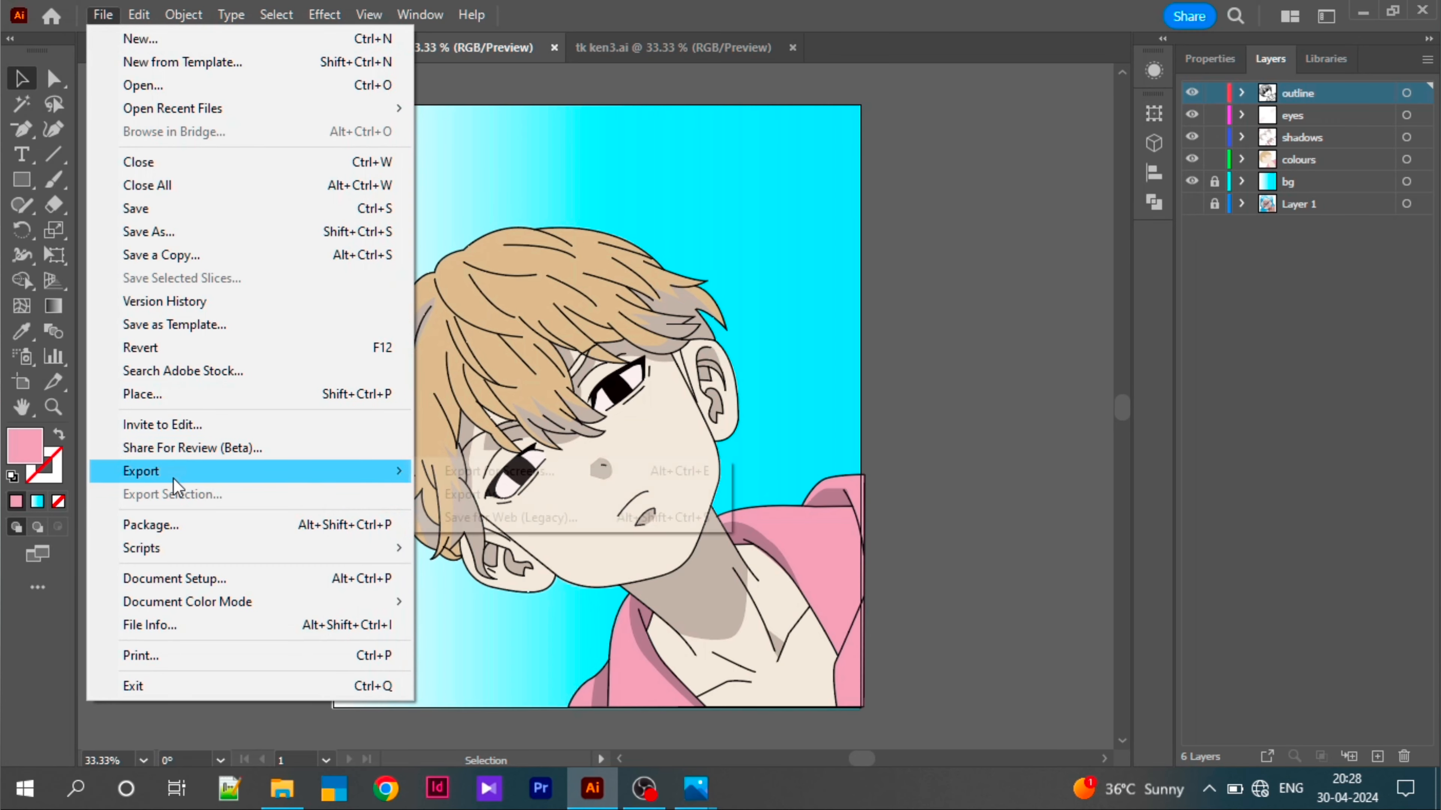
{"action": "mouse_move", "coordinate": [379, 473]}
{"action": "left_click", "coordinate": [470, 495]}
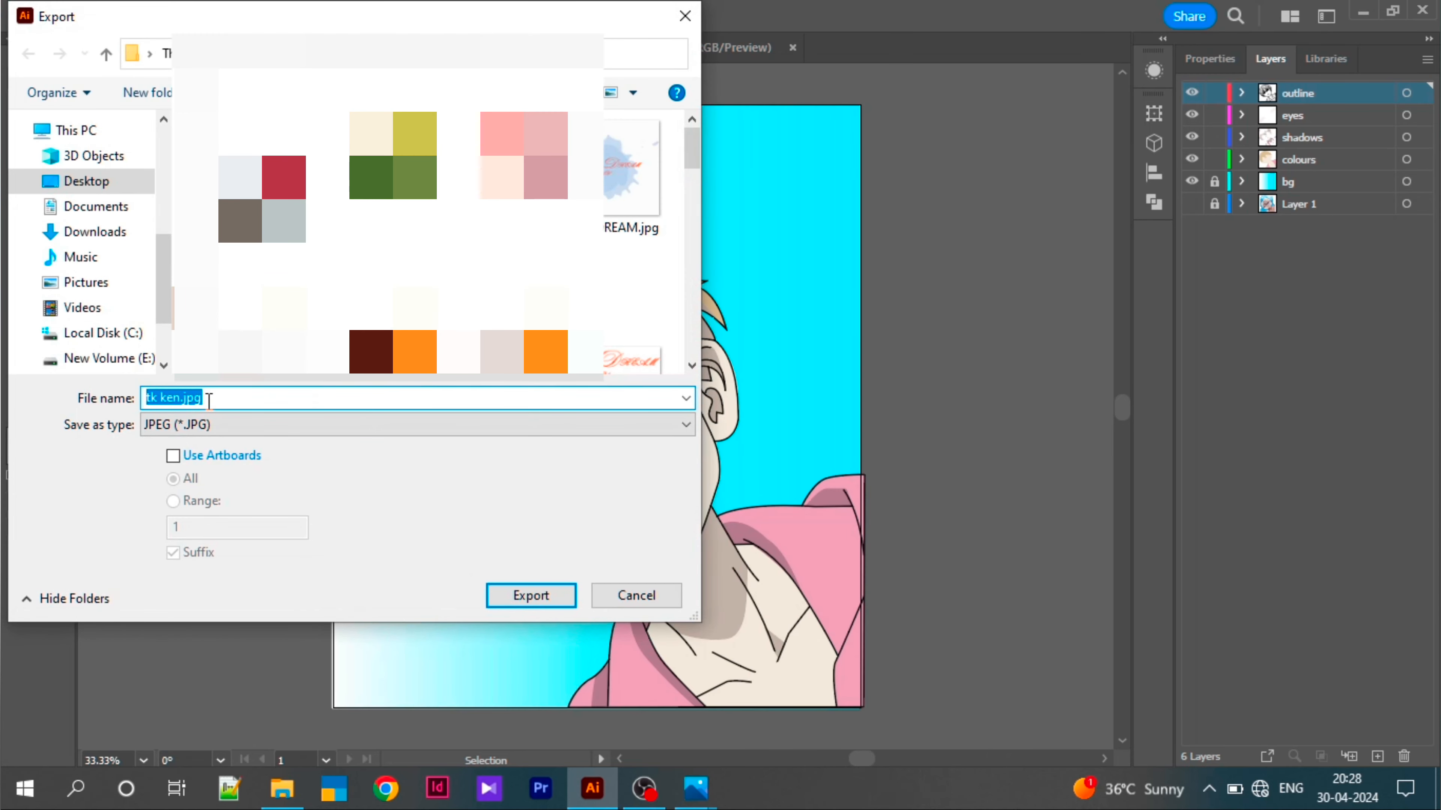
{"action": "type", "text": "REVENG"}
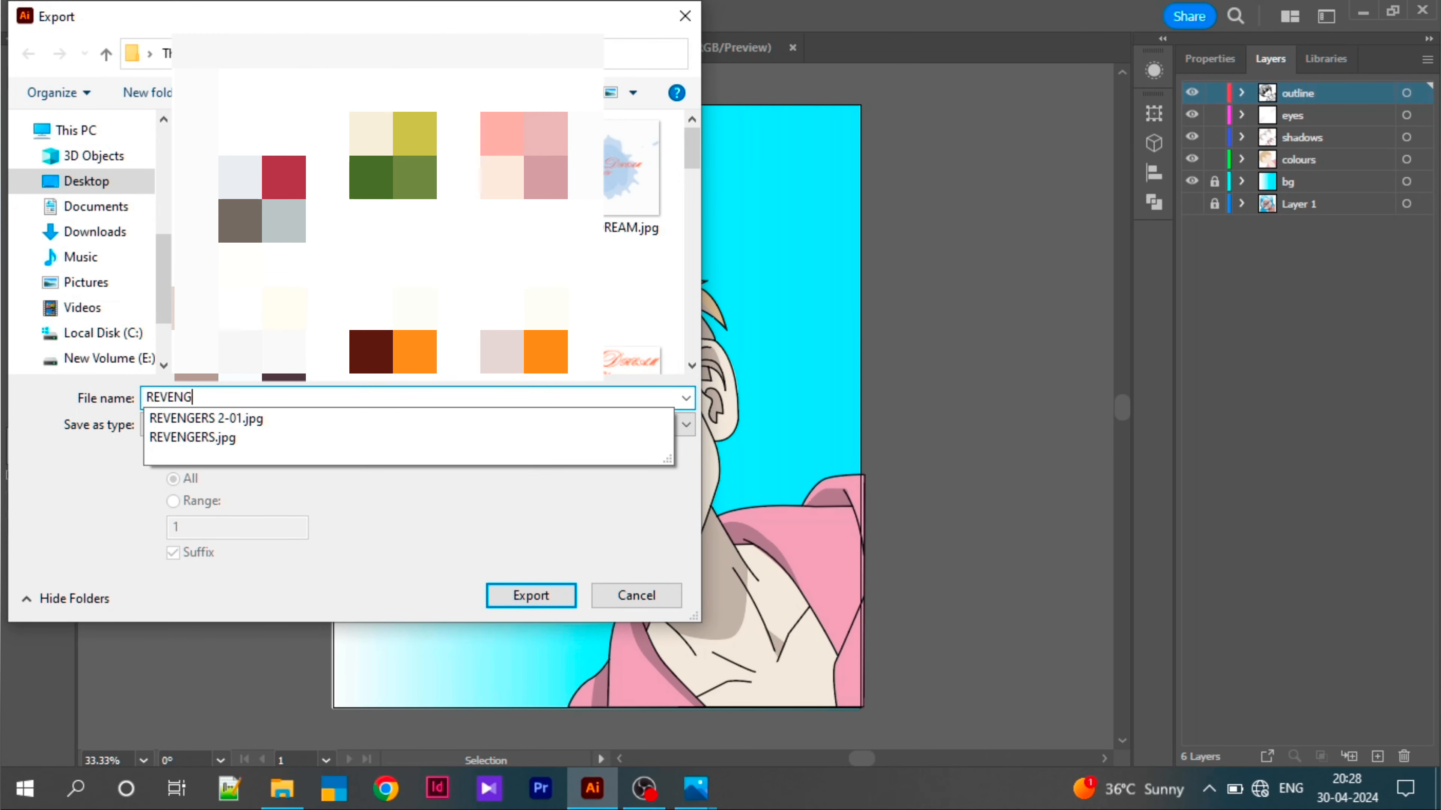
{"action": "type", "text": "ERS 3"}
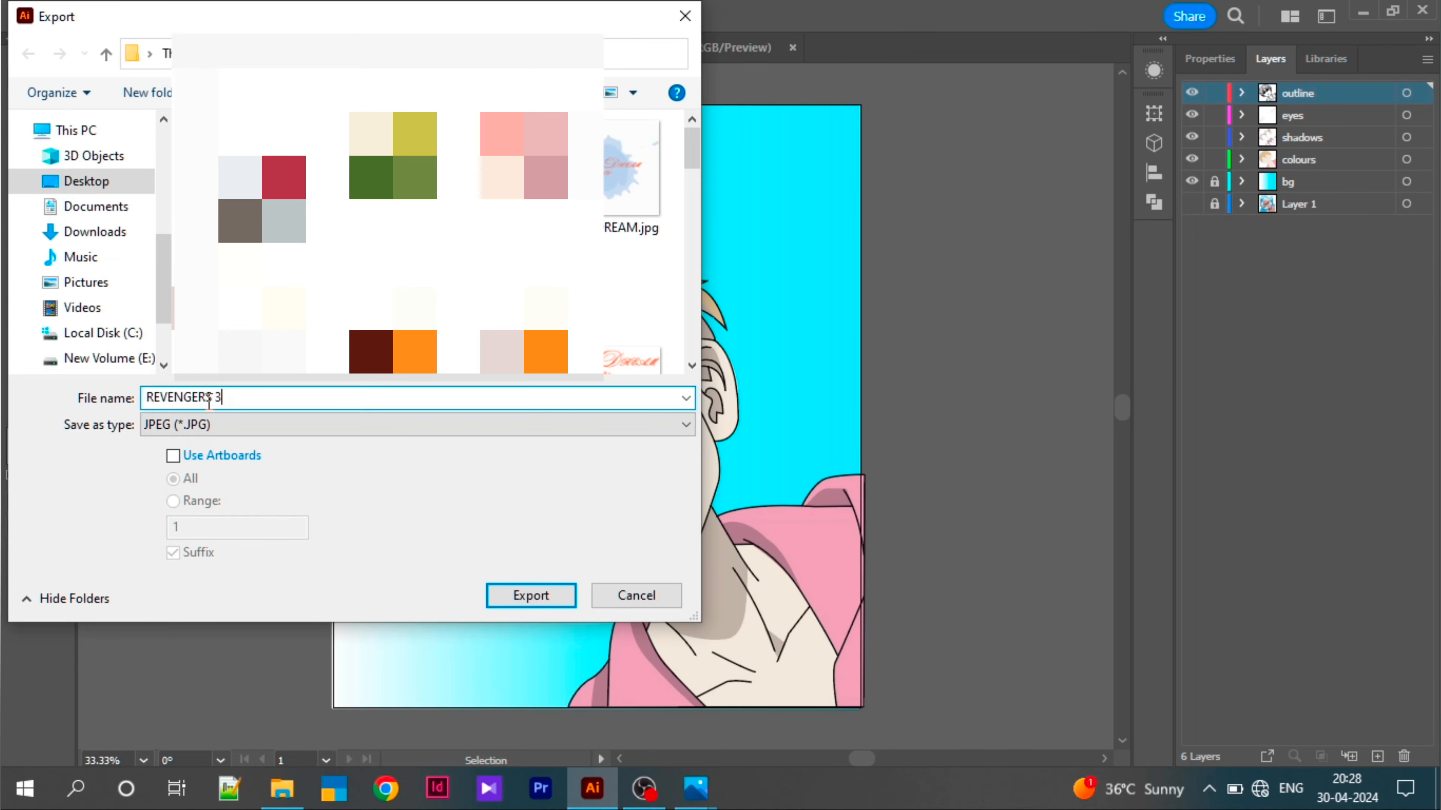
{"action": "left_click", "coordinate": [553, 596]}
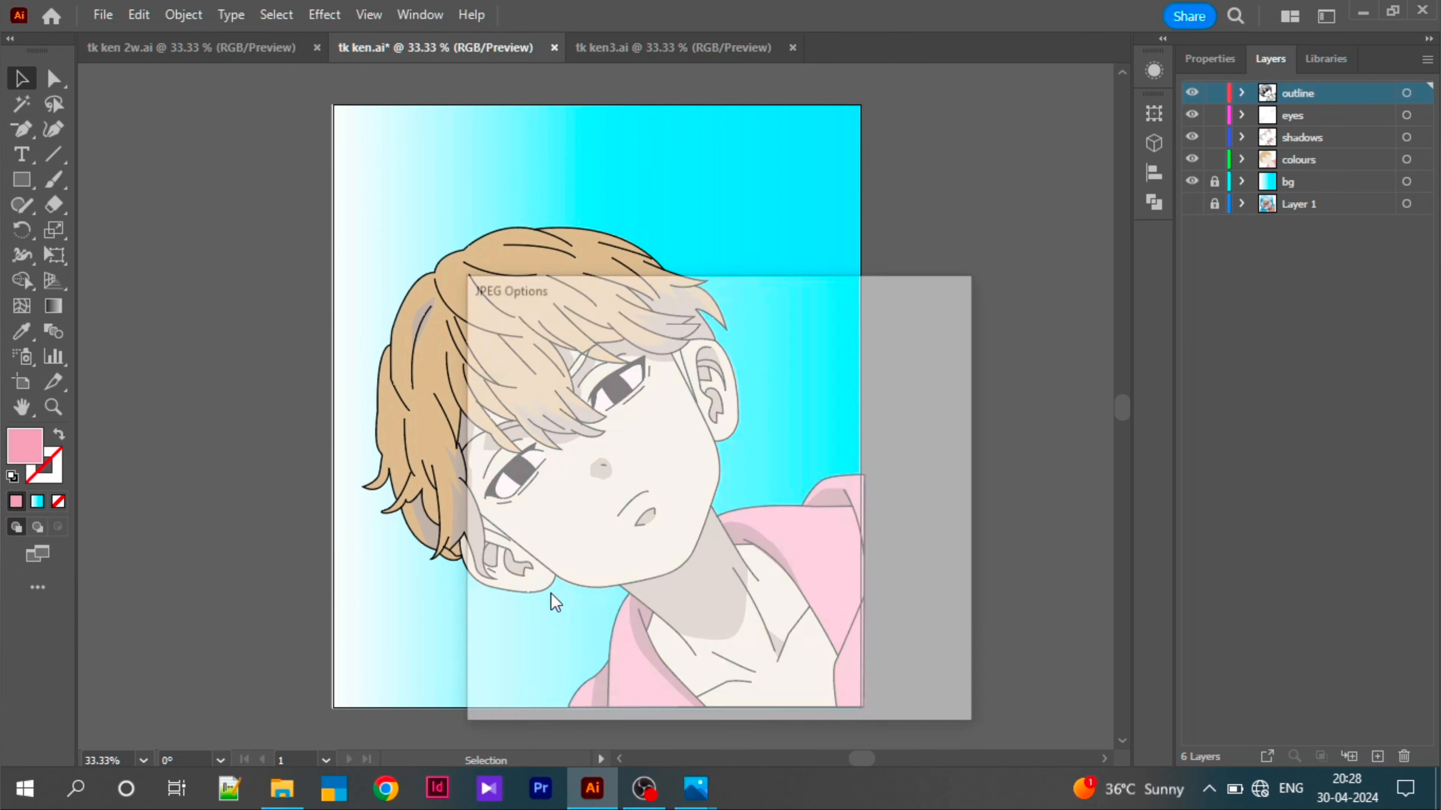
{"action": "left_click", "coordinate": [817, 680]}
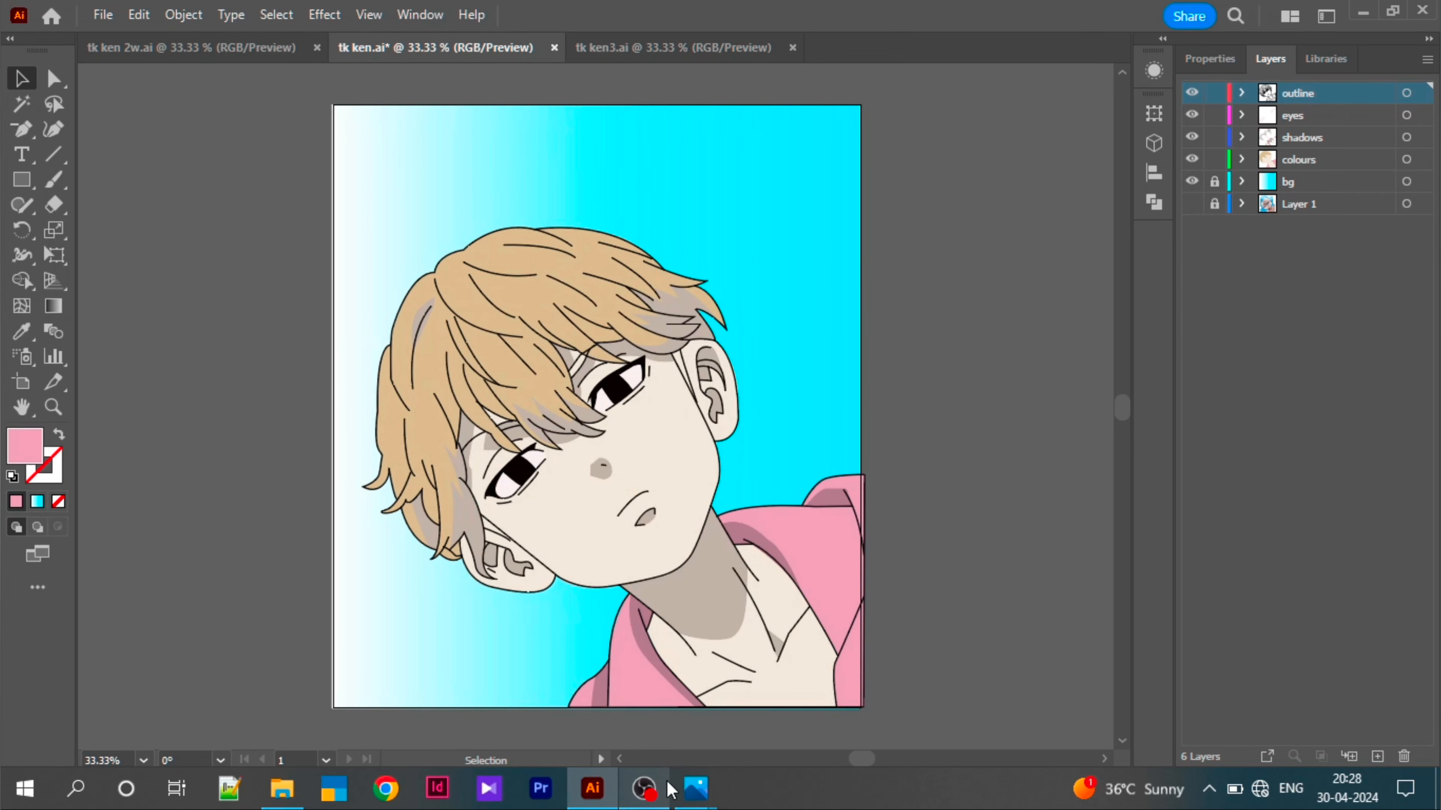
Step: Switch to Photos to examine REVENGERS 3.jpg up close, especially where the jacket meets the edge of the background
{"action": "mouse_move", "coordinate": [702, 801]}
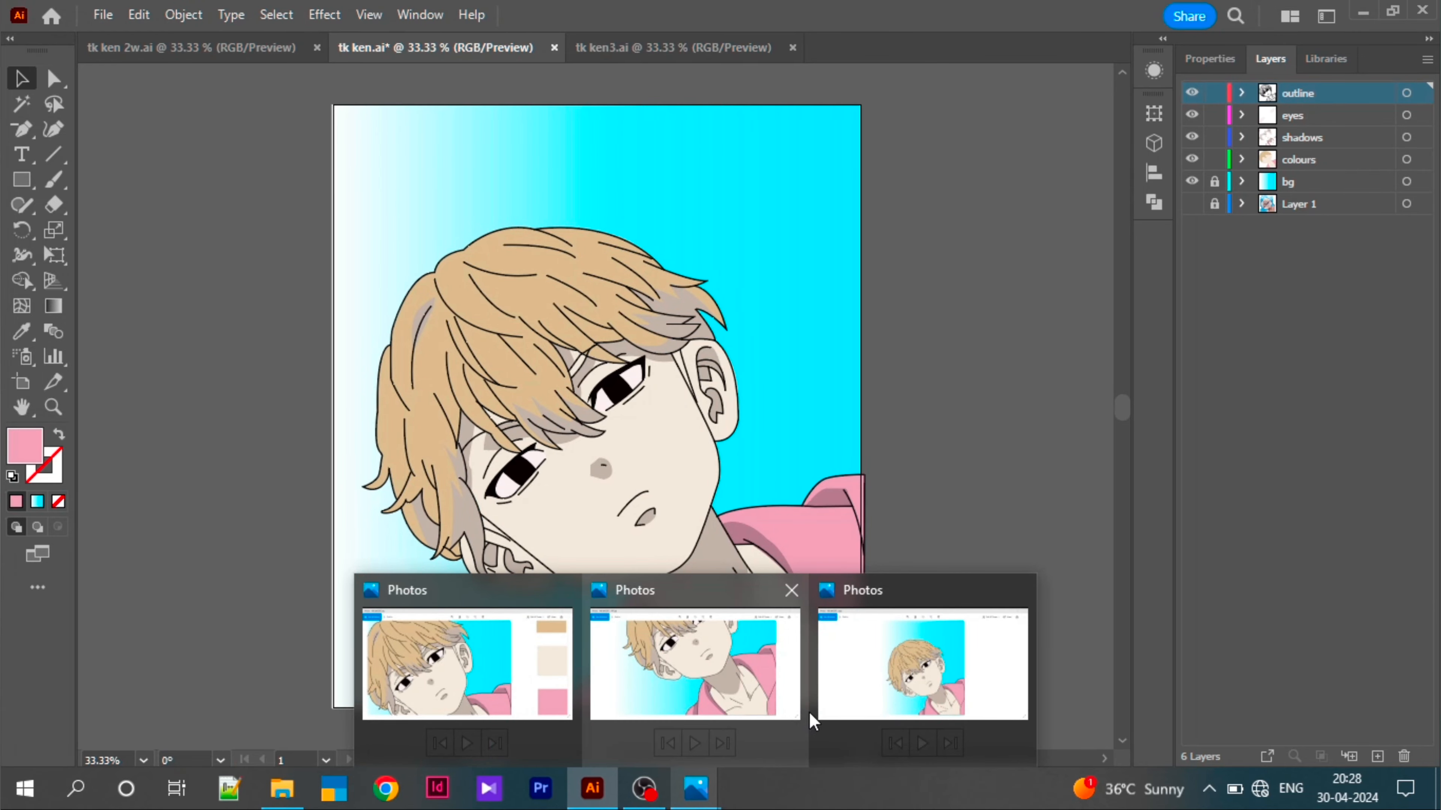
{"action": "mouse_move", "coordinate": [811, 718]}
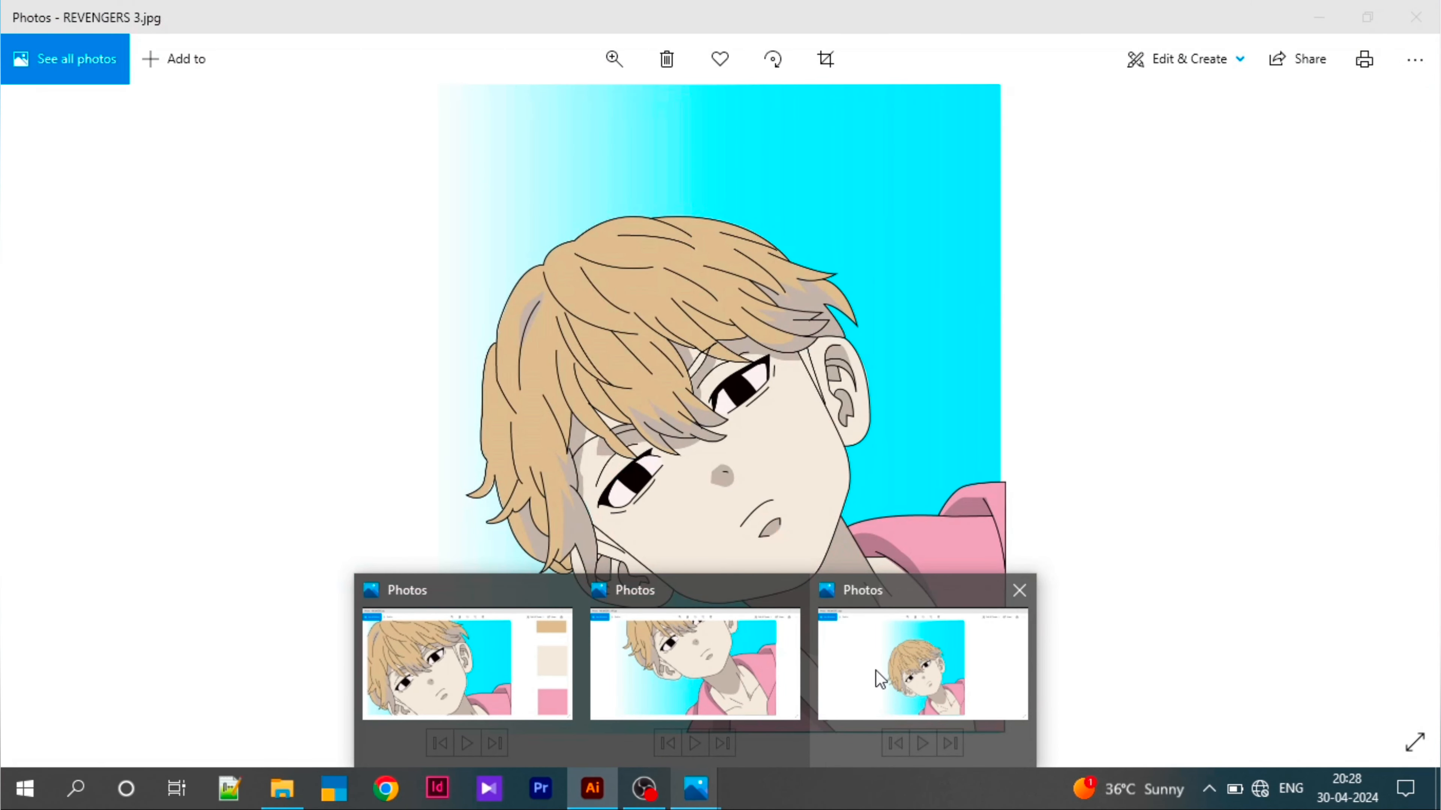
{"action": "left_click", "coordinate": [877, 674]}
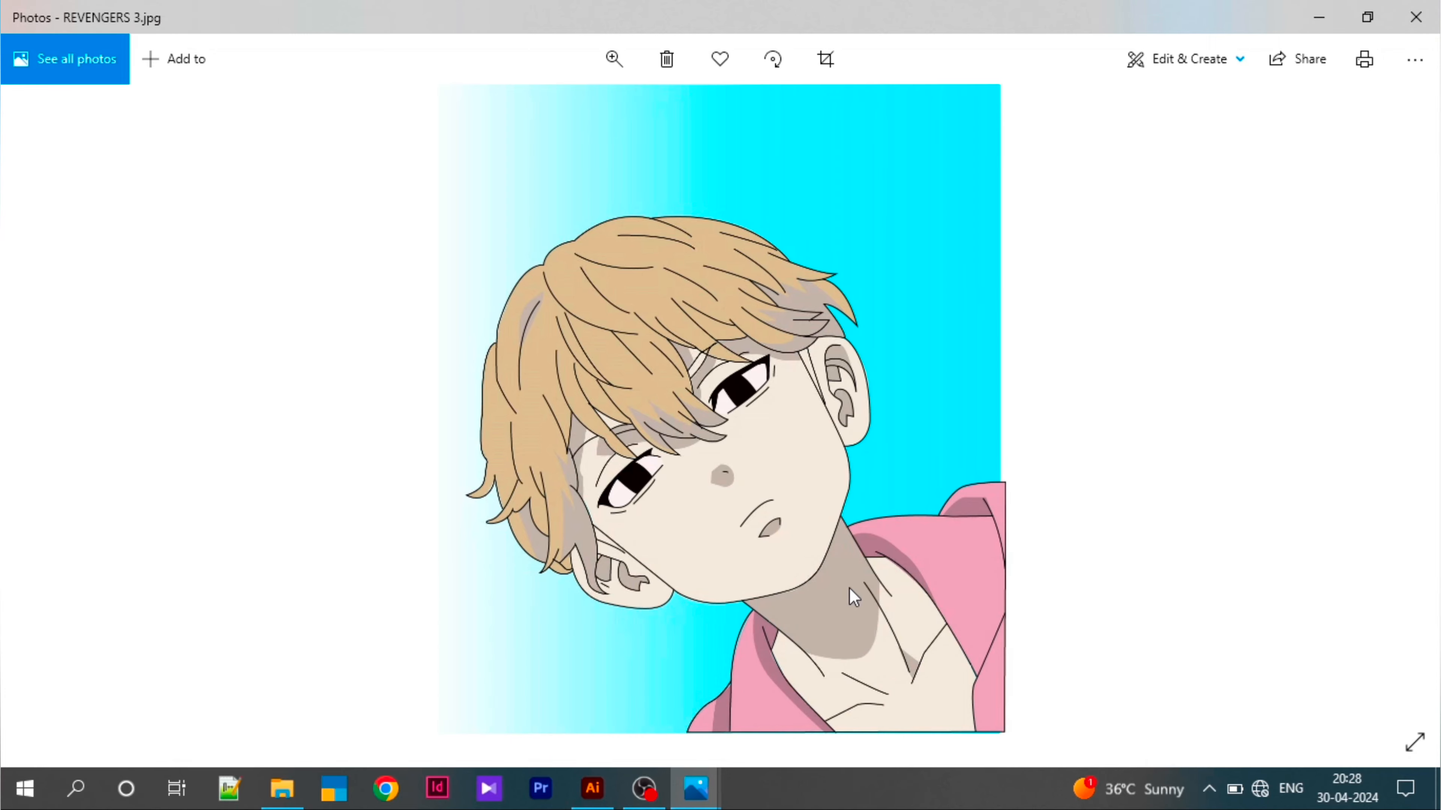
{"action": "scroll", "coordinate": [873, 586], "scroll_direction": "up", "scroll_amount": 2}
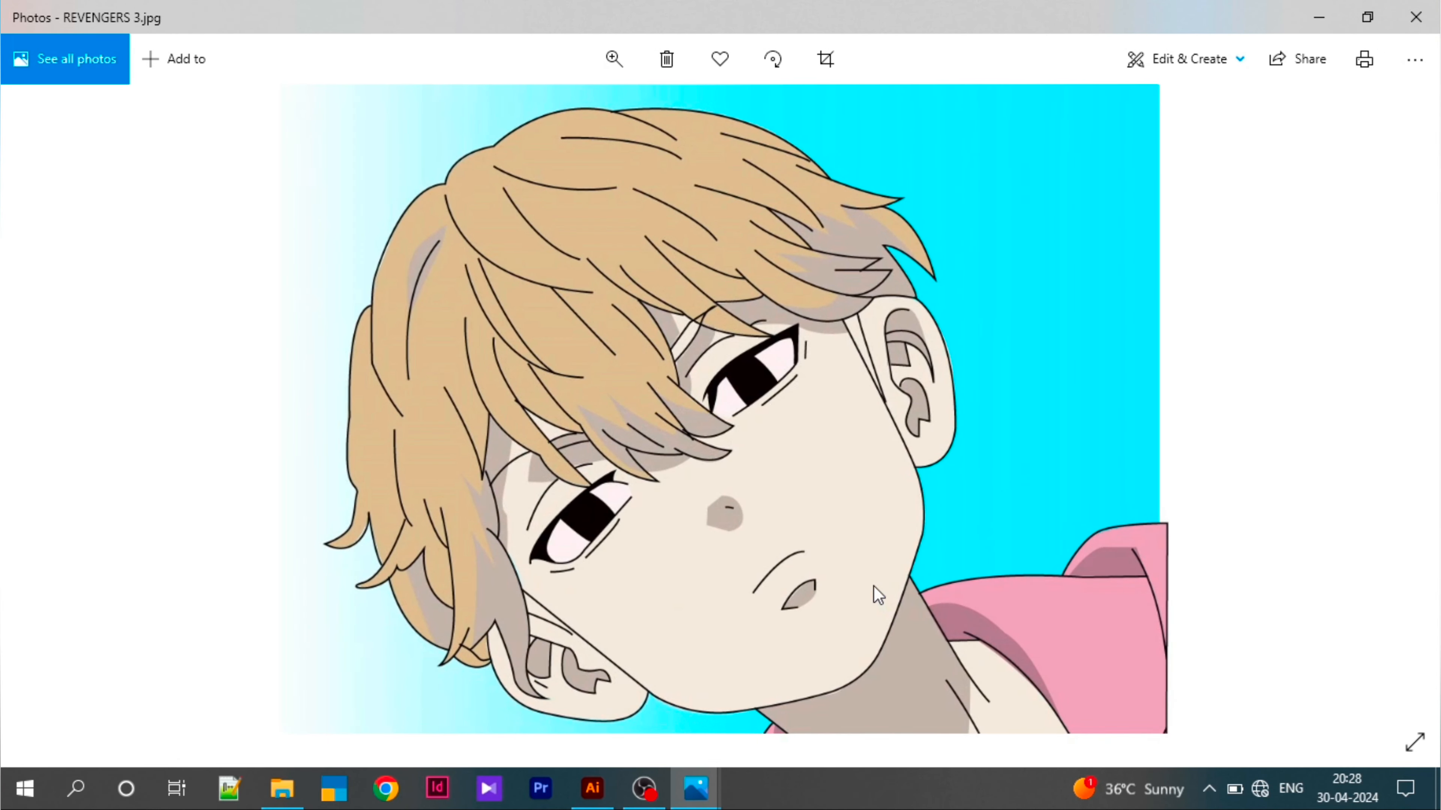
{"action": "left_click_drag", "start_coordinate": [871, 502], "coordinate": [705, 274]}
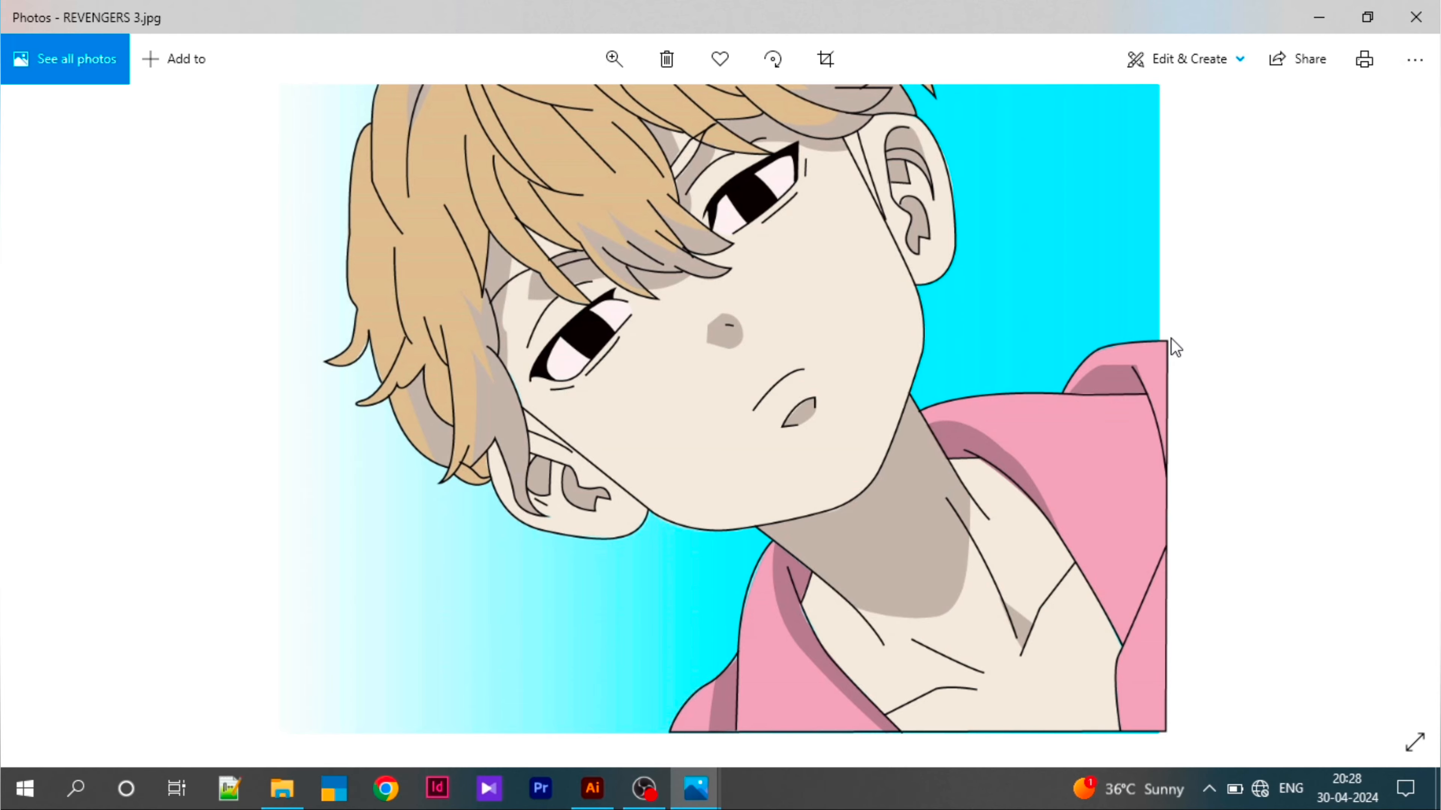
{"action": "scroll", "coordinate": [1013, 362], "scroll_direction": "up", "scroll_amount": 2}
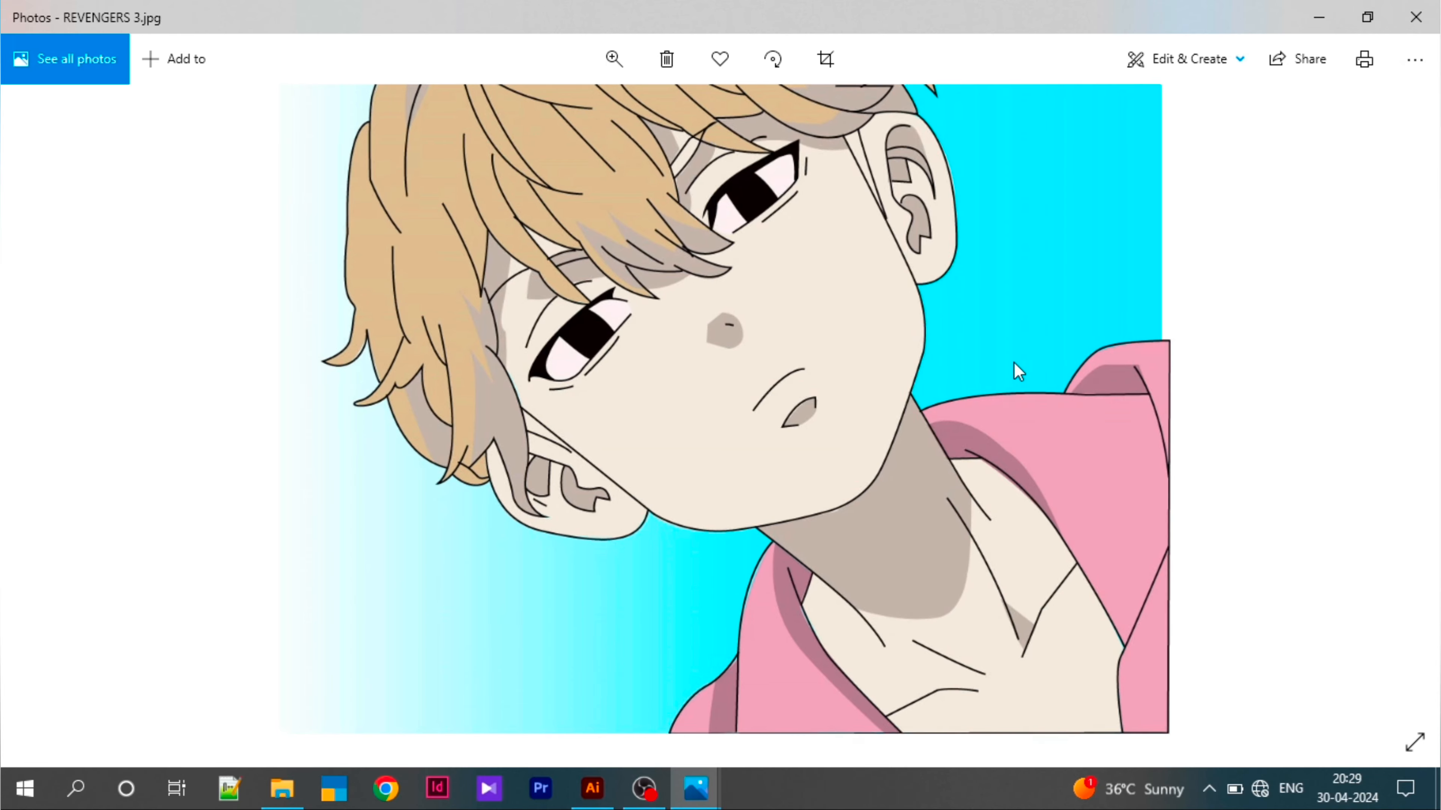